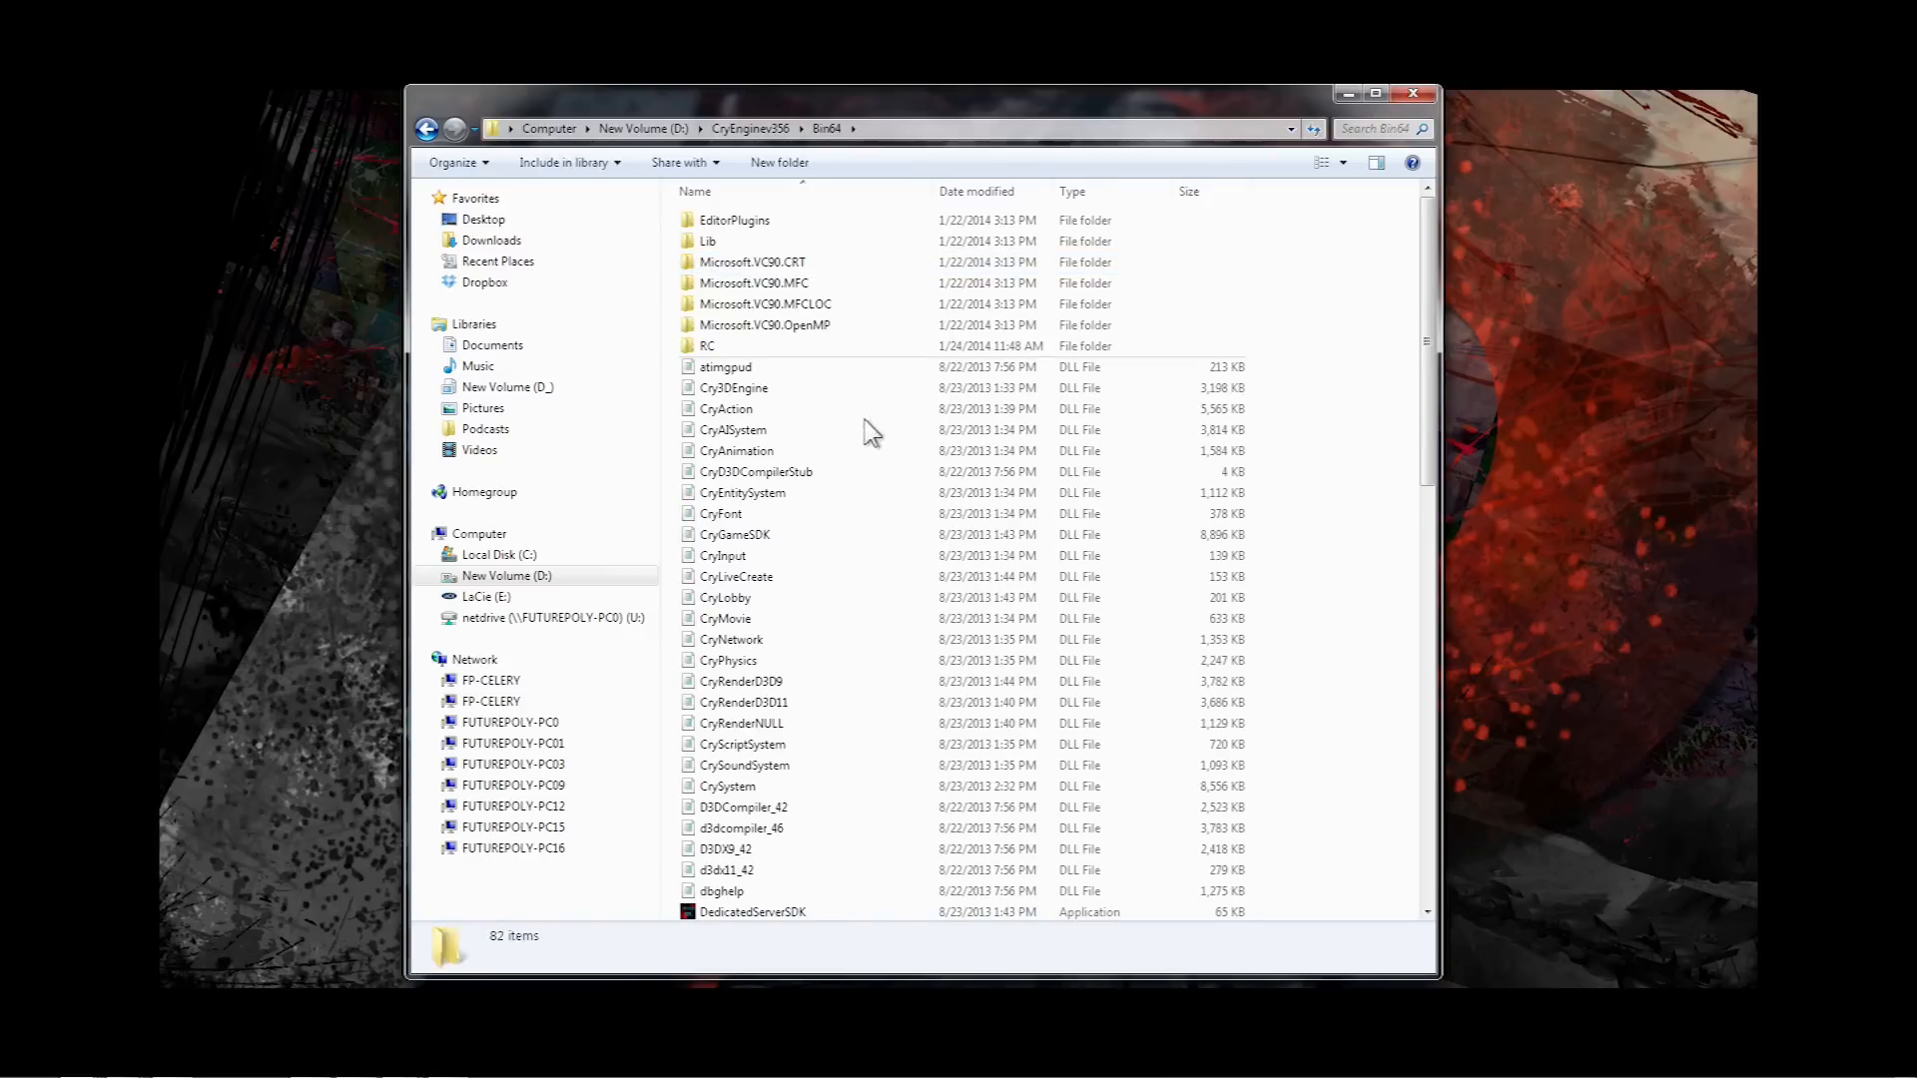
- Launch the Editor application from the CryEnginev356 Bin64 folder as administrator and allow it to make changes
scroll(998, 515, "down", 5)
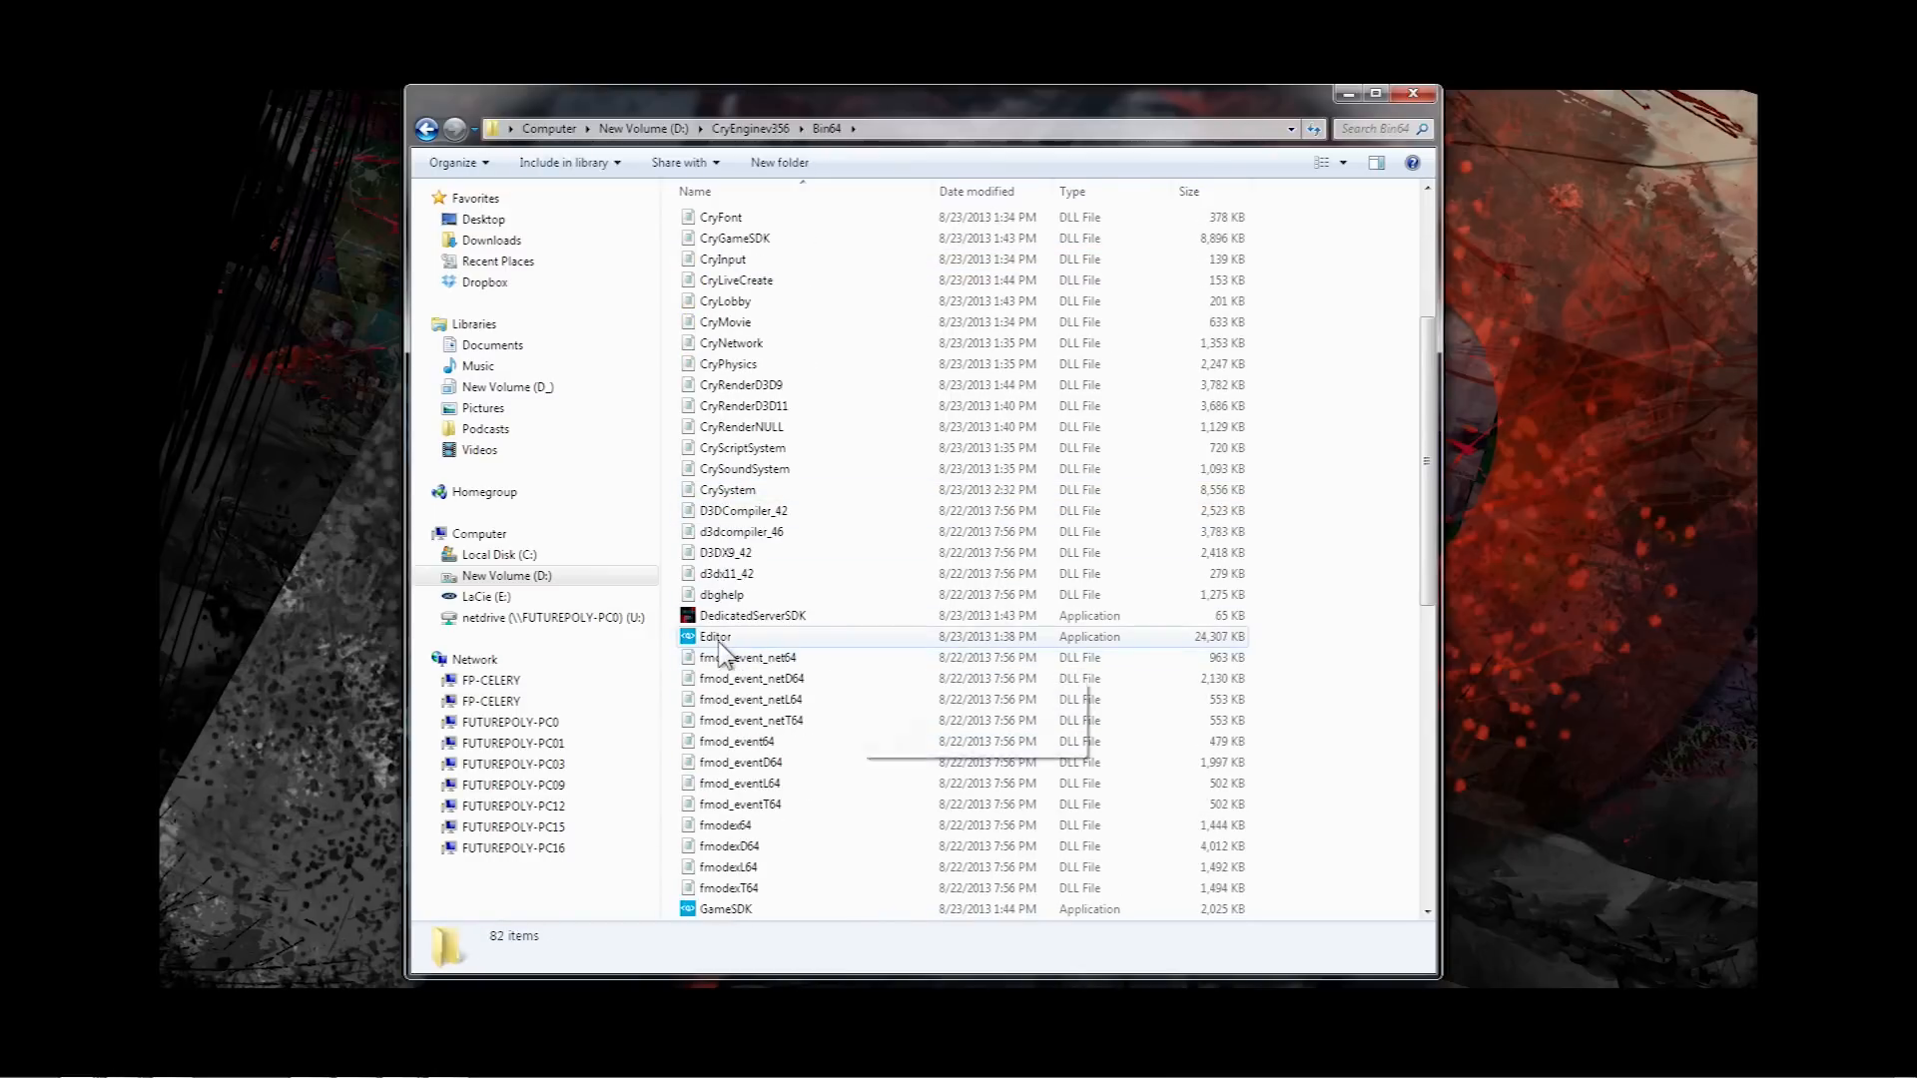
right_click(717, 646)
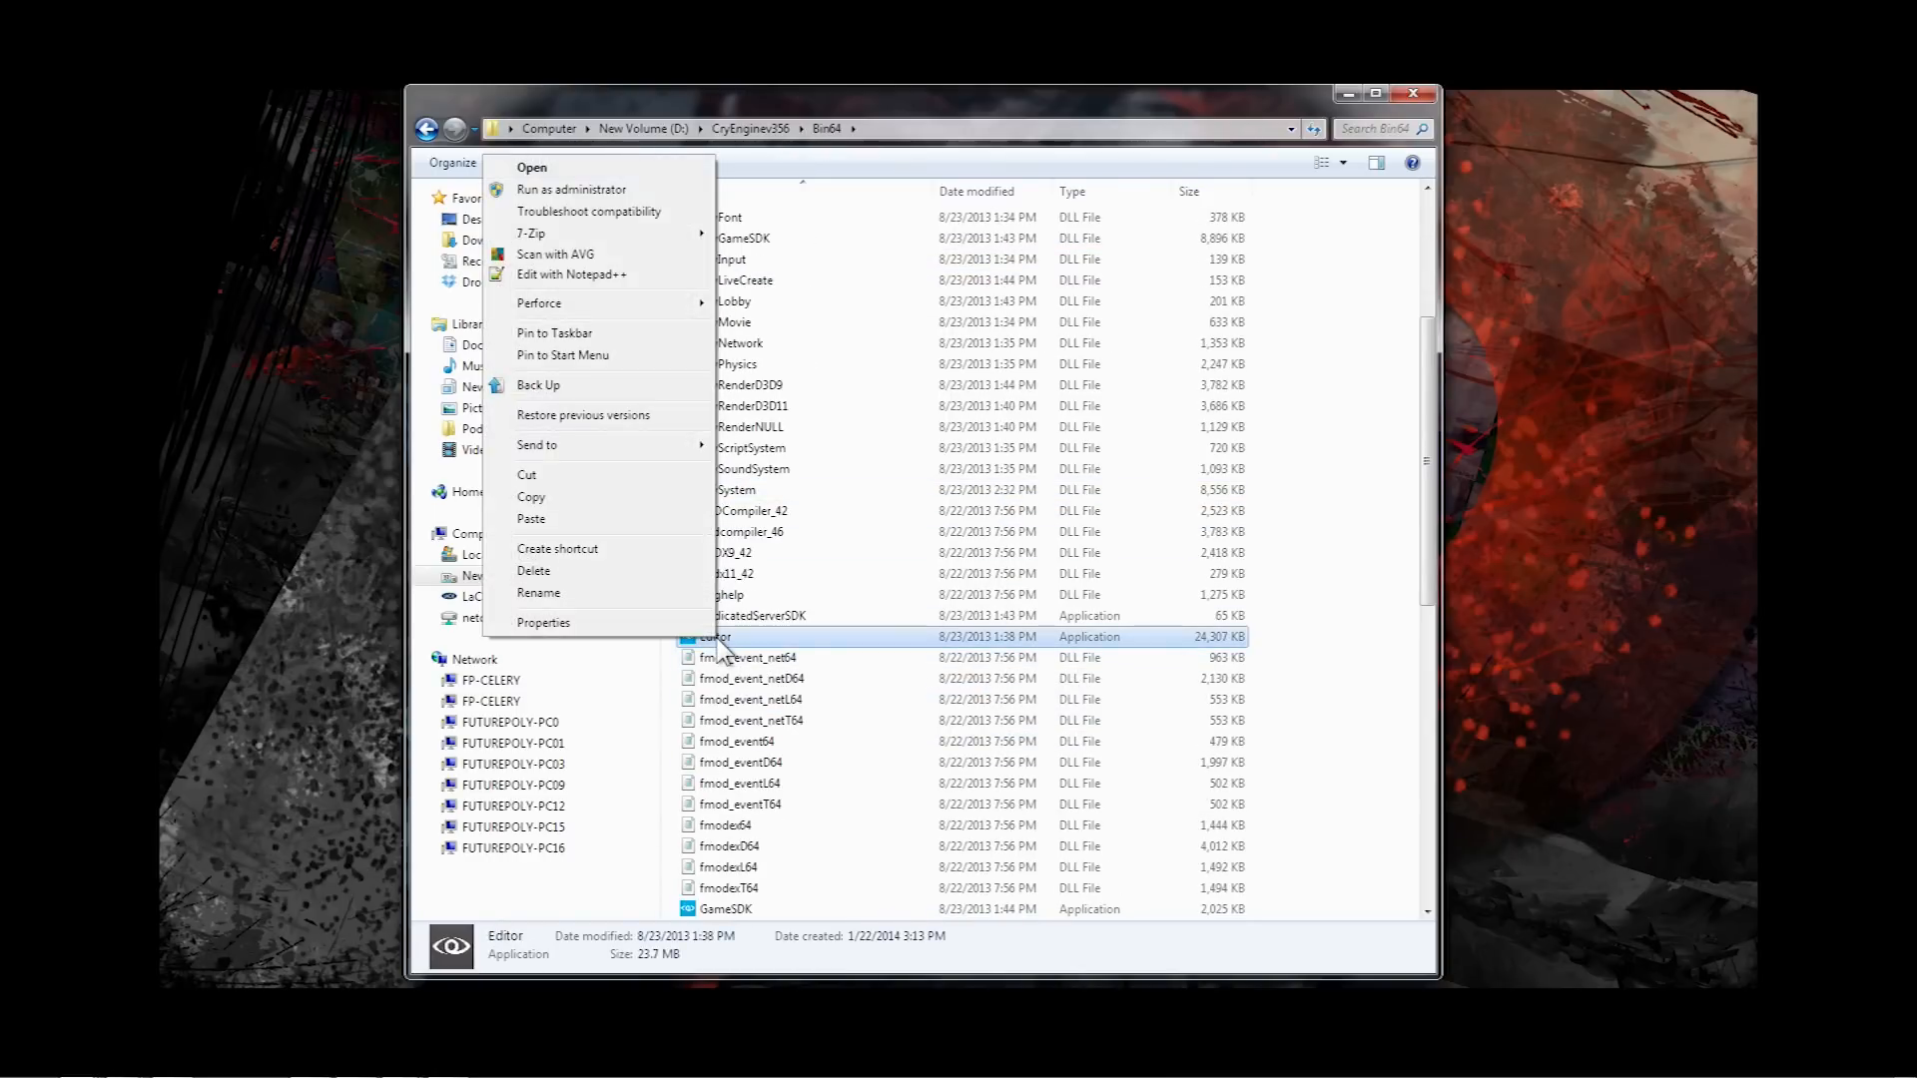
left_click(571, 189)
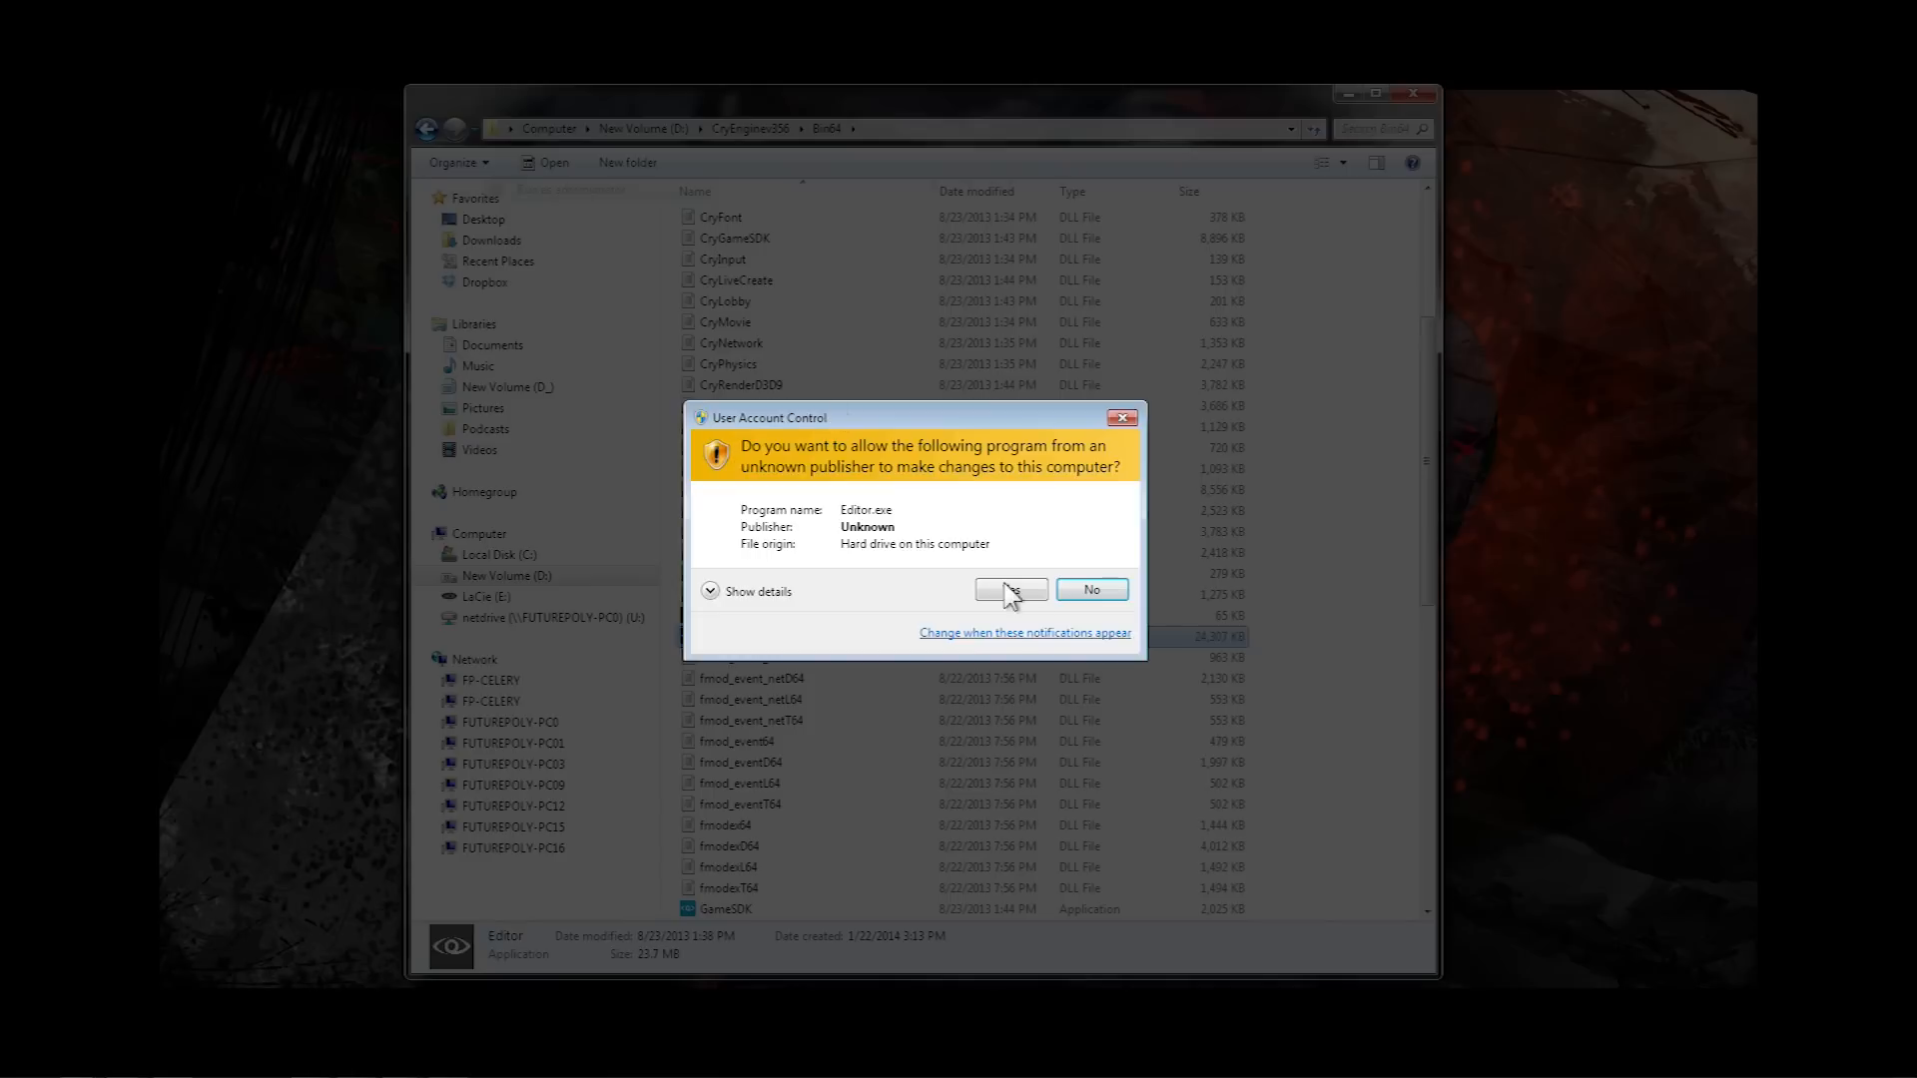
left_click(1012, 590)
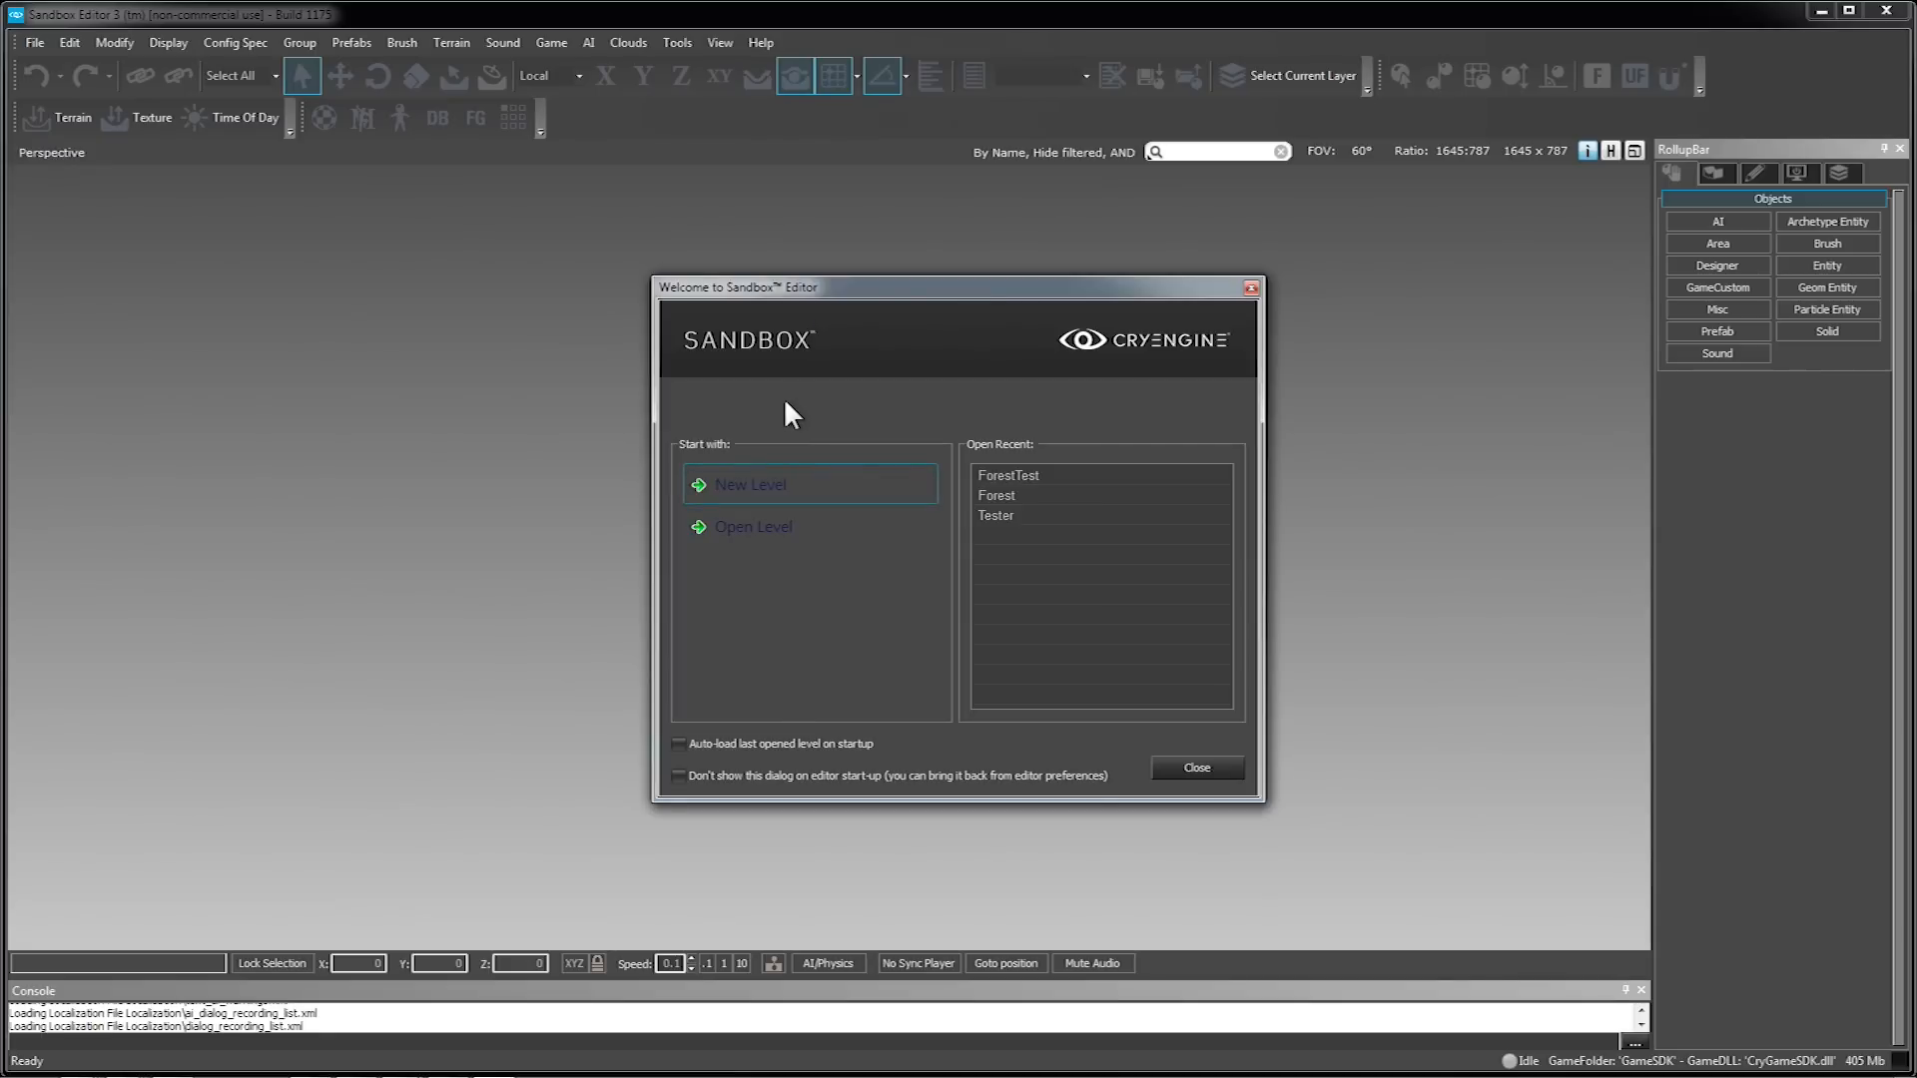
- Open the existing level Singleplayer/Forest from the welcome dialog
left_click(744, 534)
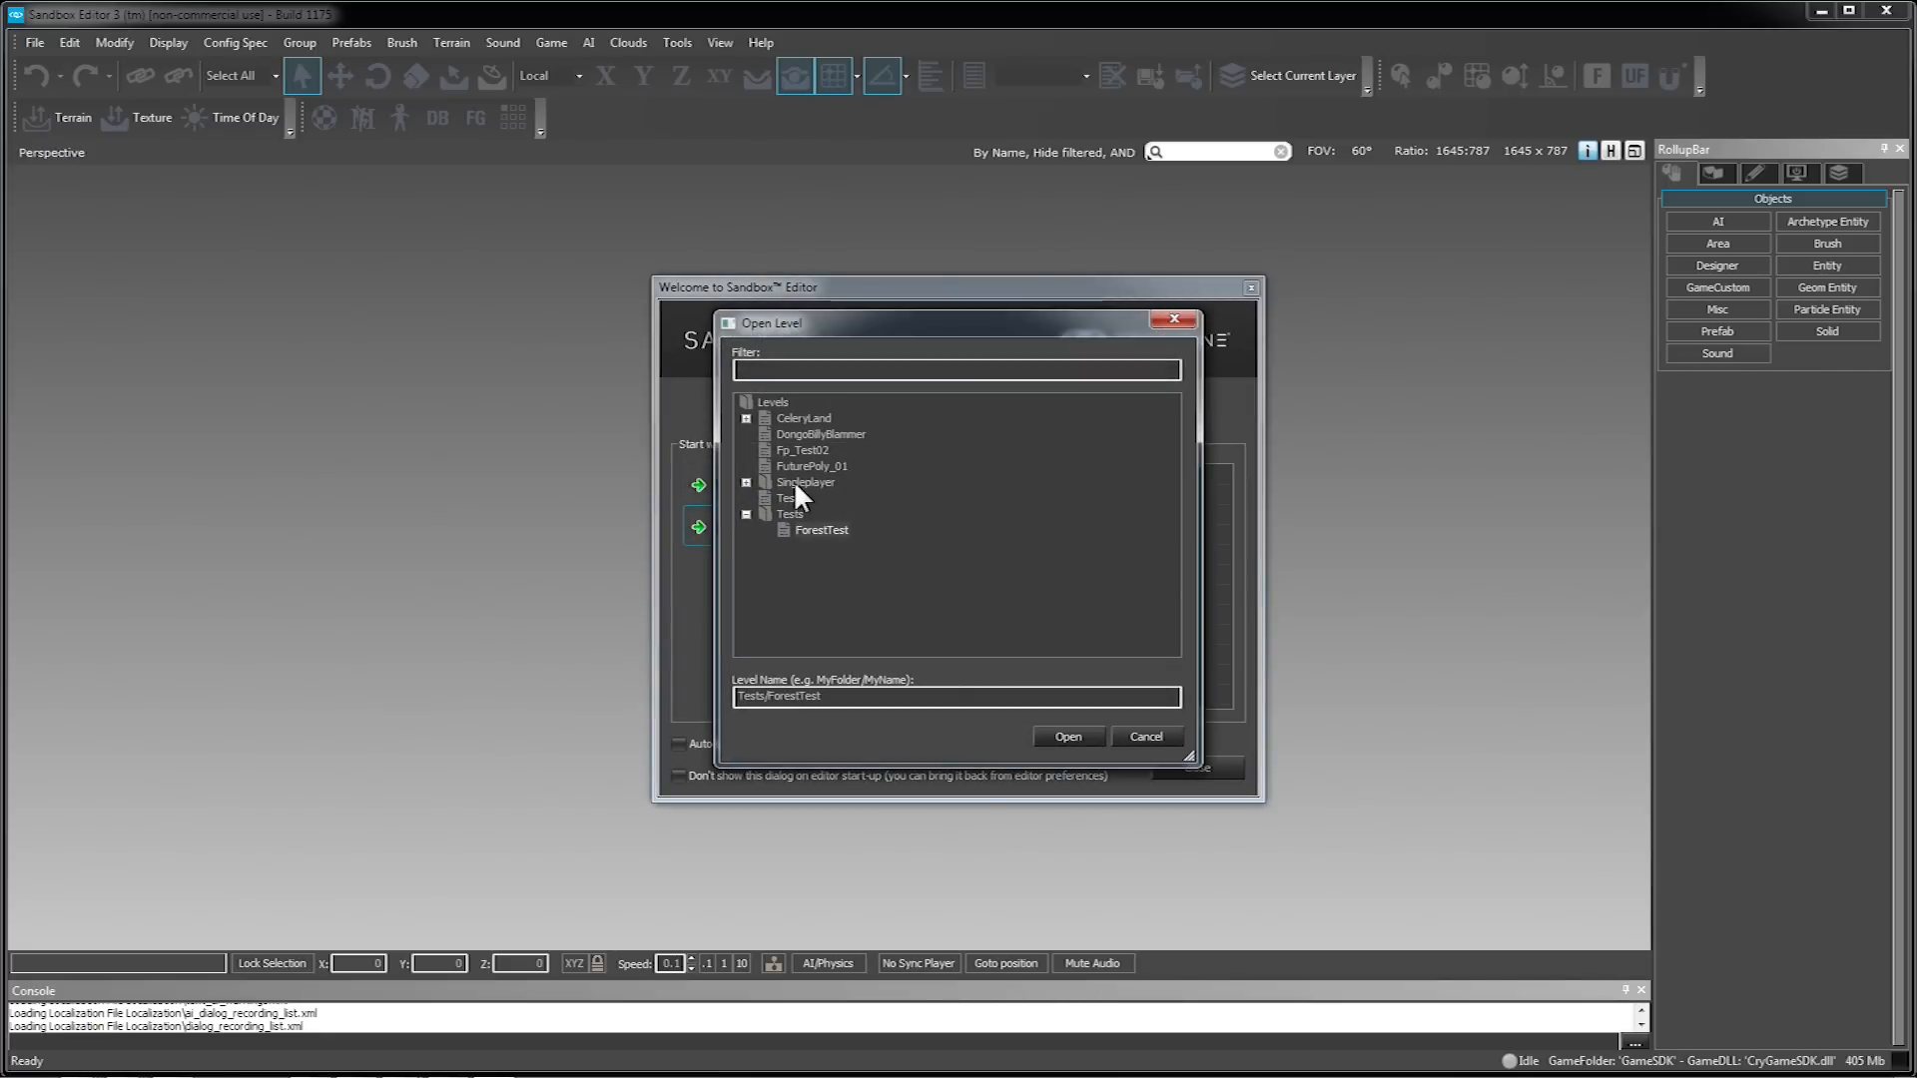
left_click(746, 482)
left_click(808, 498)
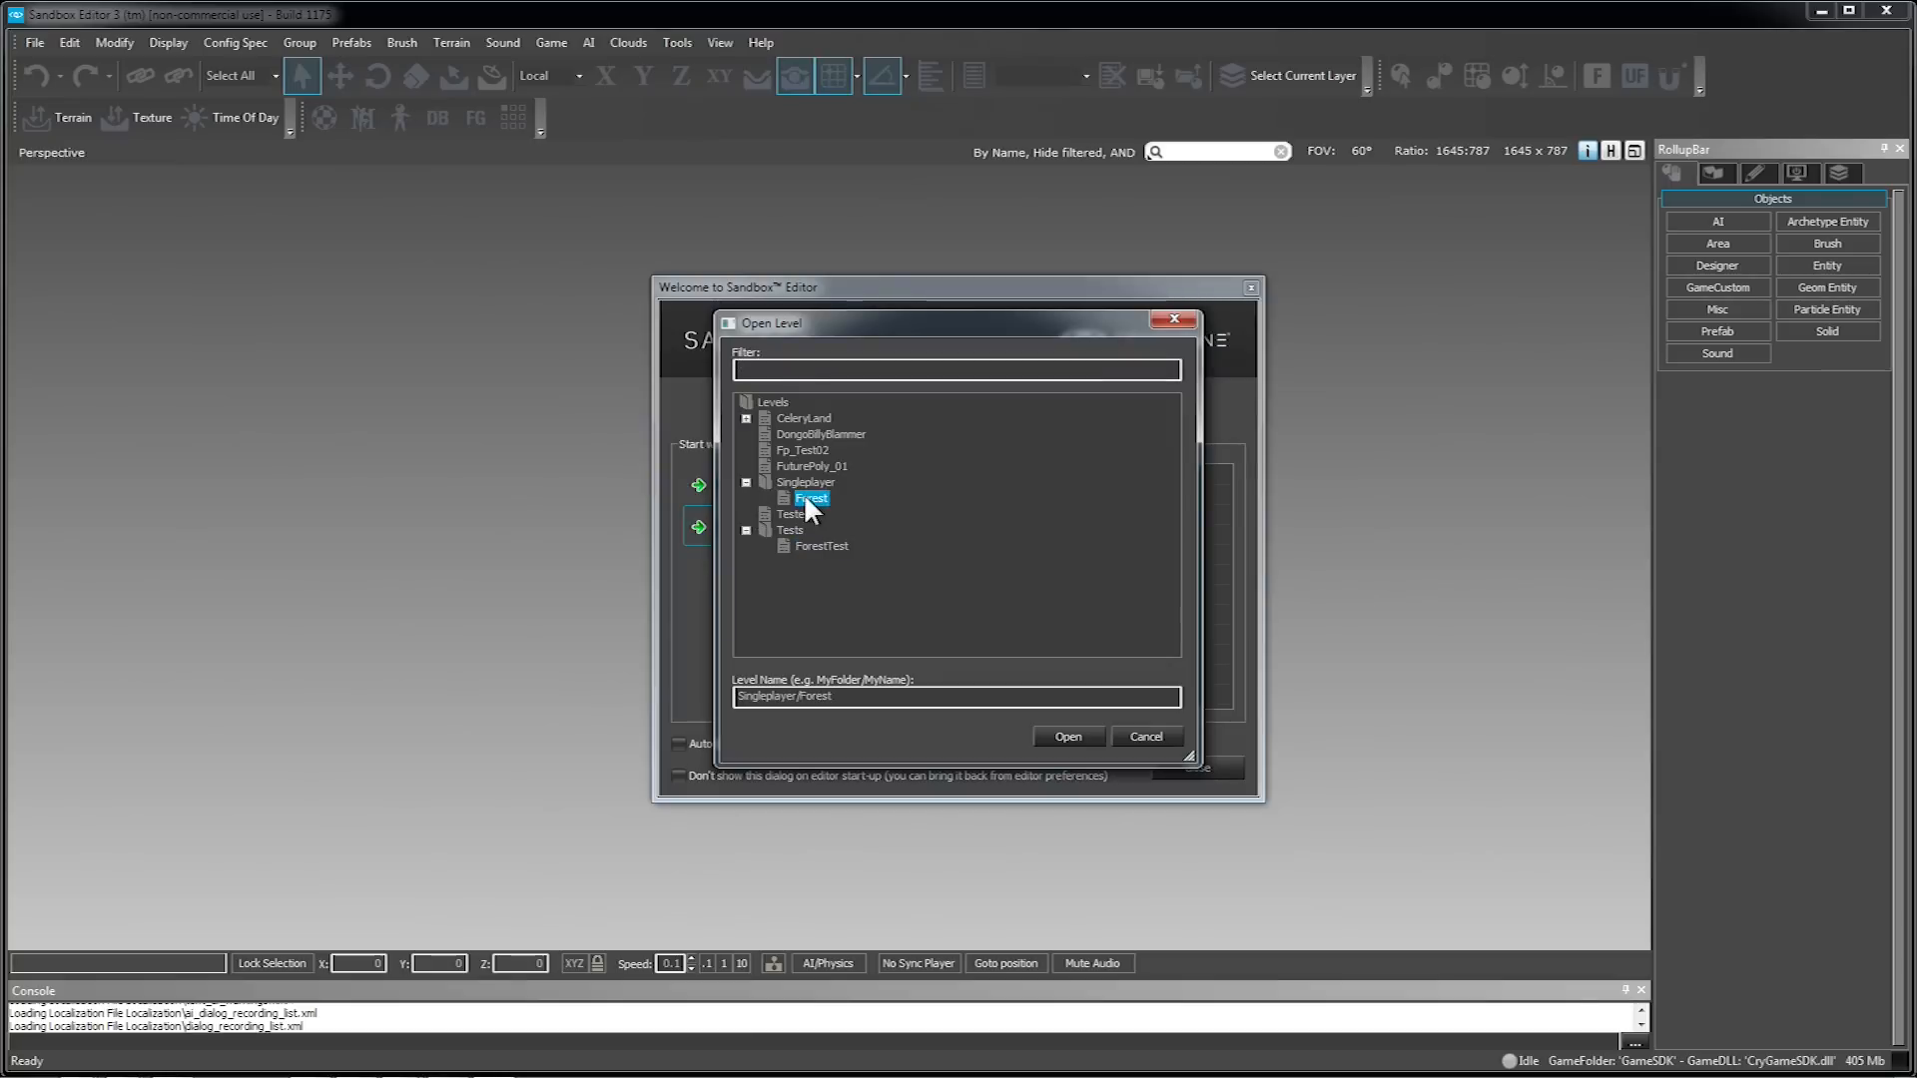
left_click(1067, 737)
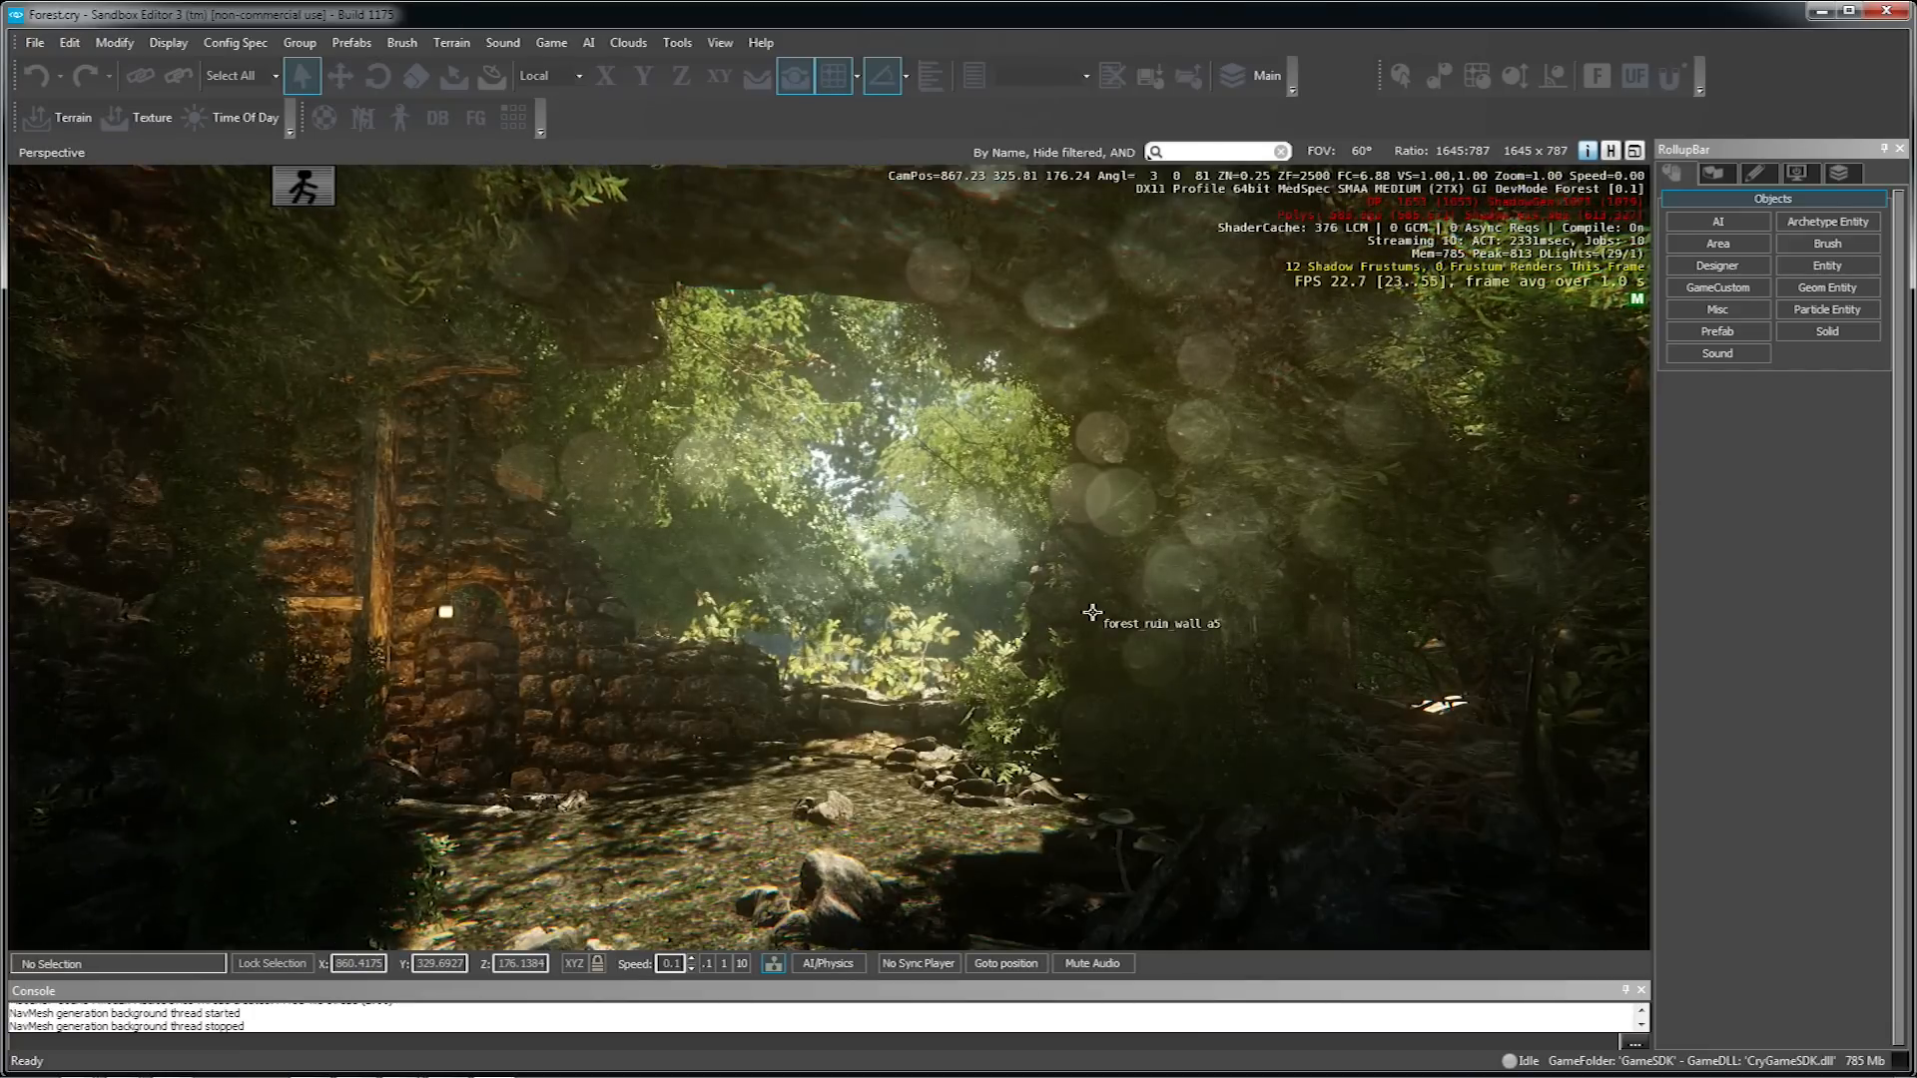
- Fly the camera through the forest level to examine the ruin, the dirt path, the stream and the vegetation
right_click_drag(1029, 573, 299, 759)
key("w")
key("w")
right_click_drag(1598, 719, 1199, 459)
key("w")
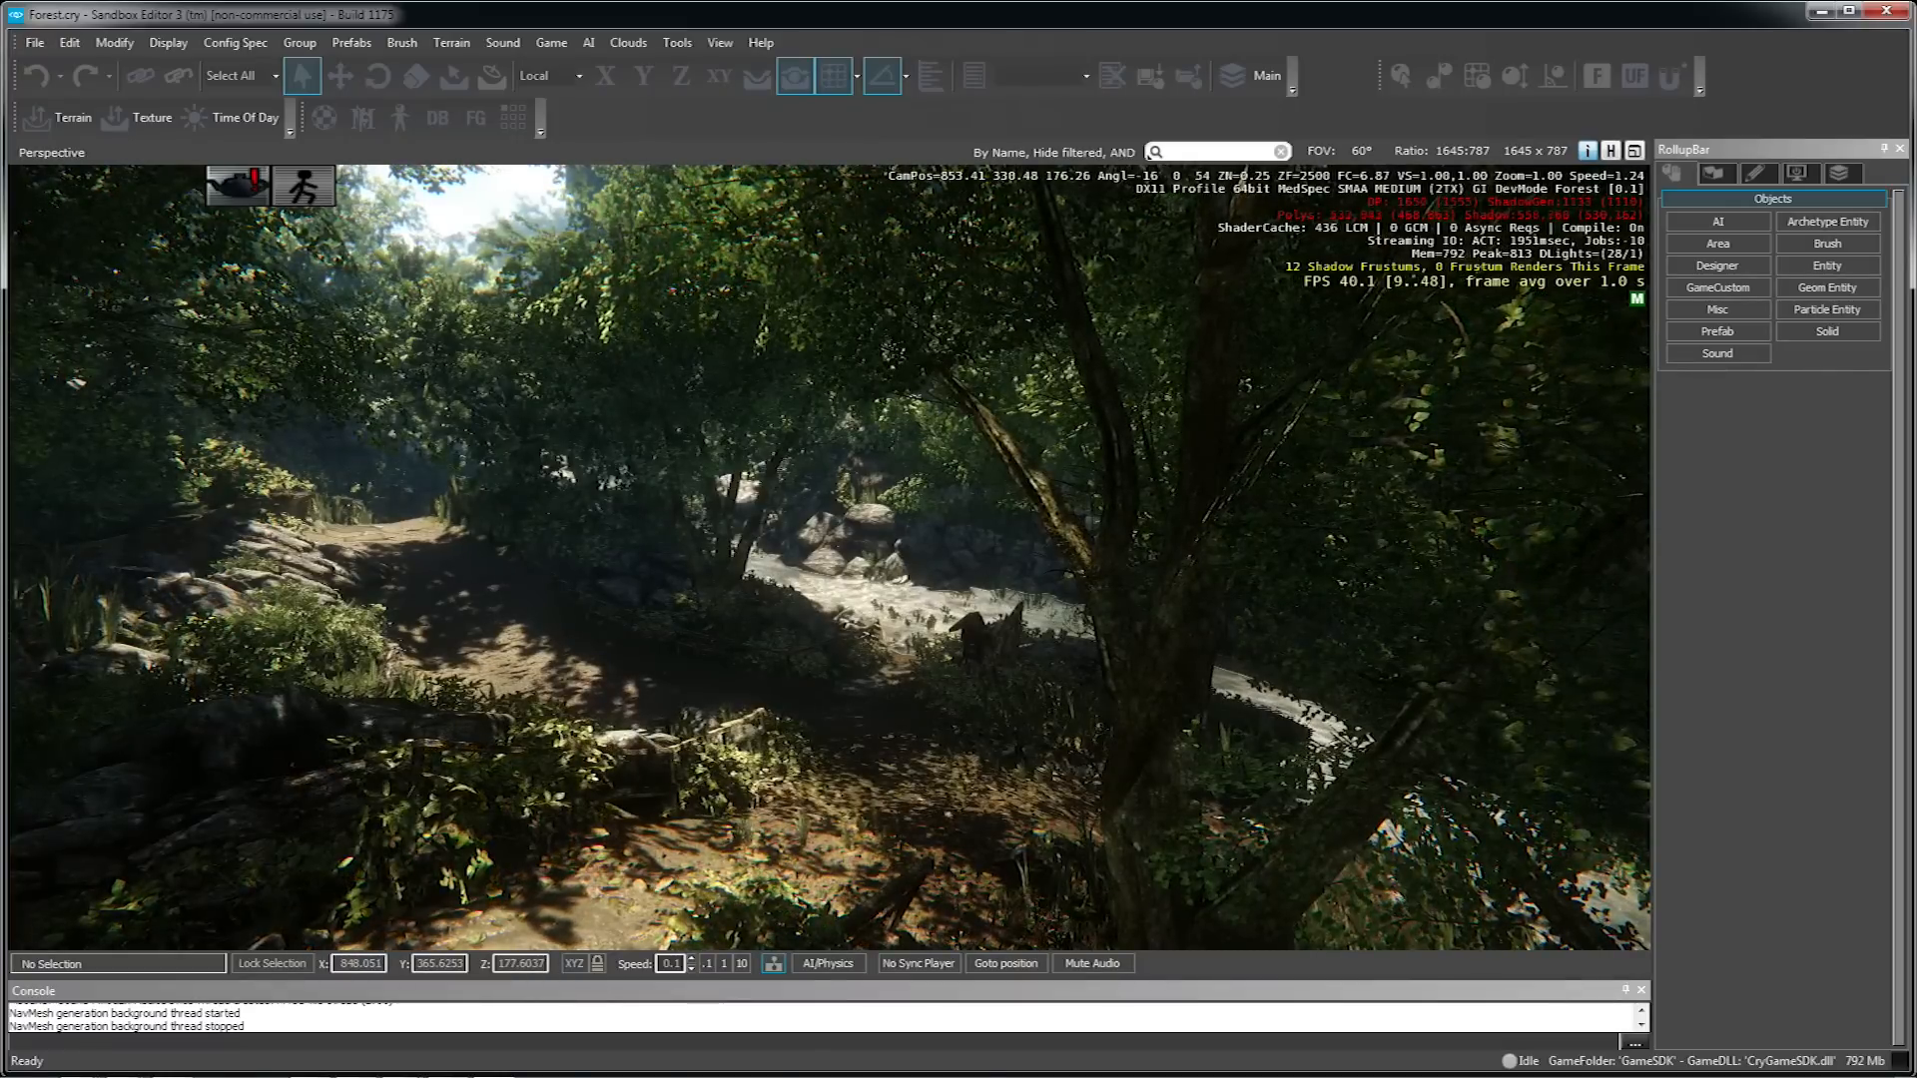
right_click_drag(1541, 440, 1073, 365)
key("w")
key("w")
key("w")
right_click_drag(898, 848, 639, 789)
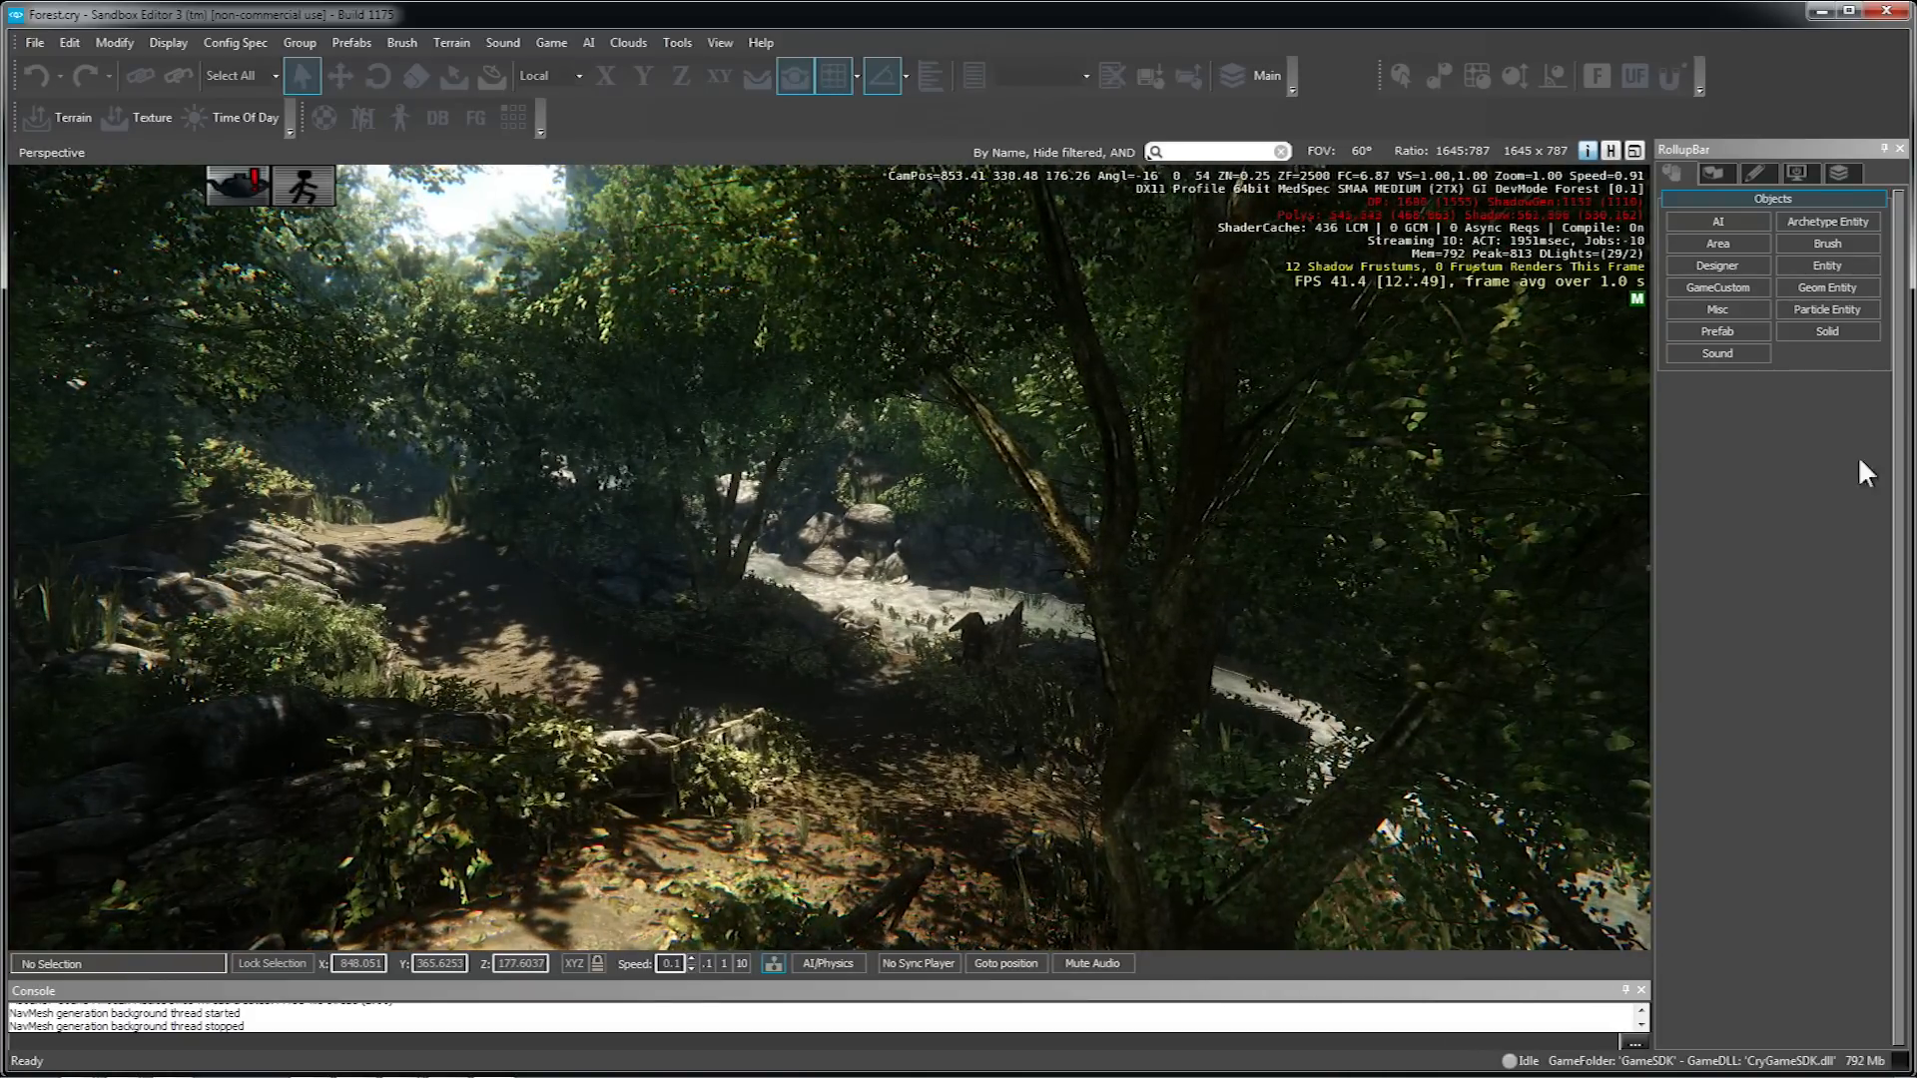
key("w")
right_click_drag(1083, 590, 997, 745)
key("w")
key("w")
key("w")
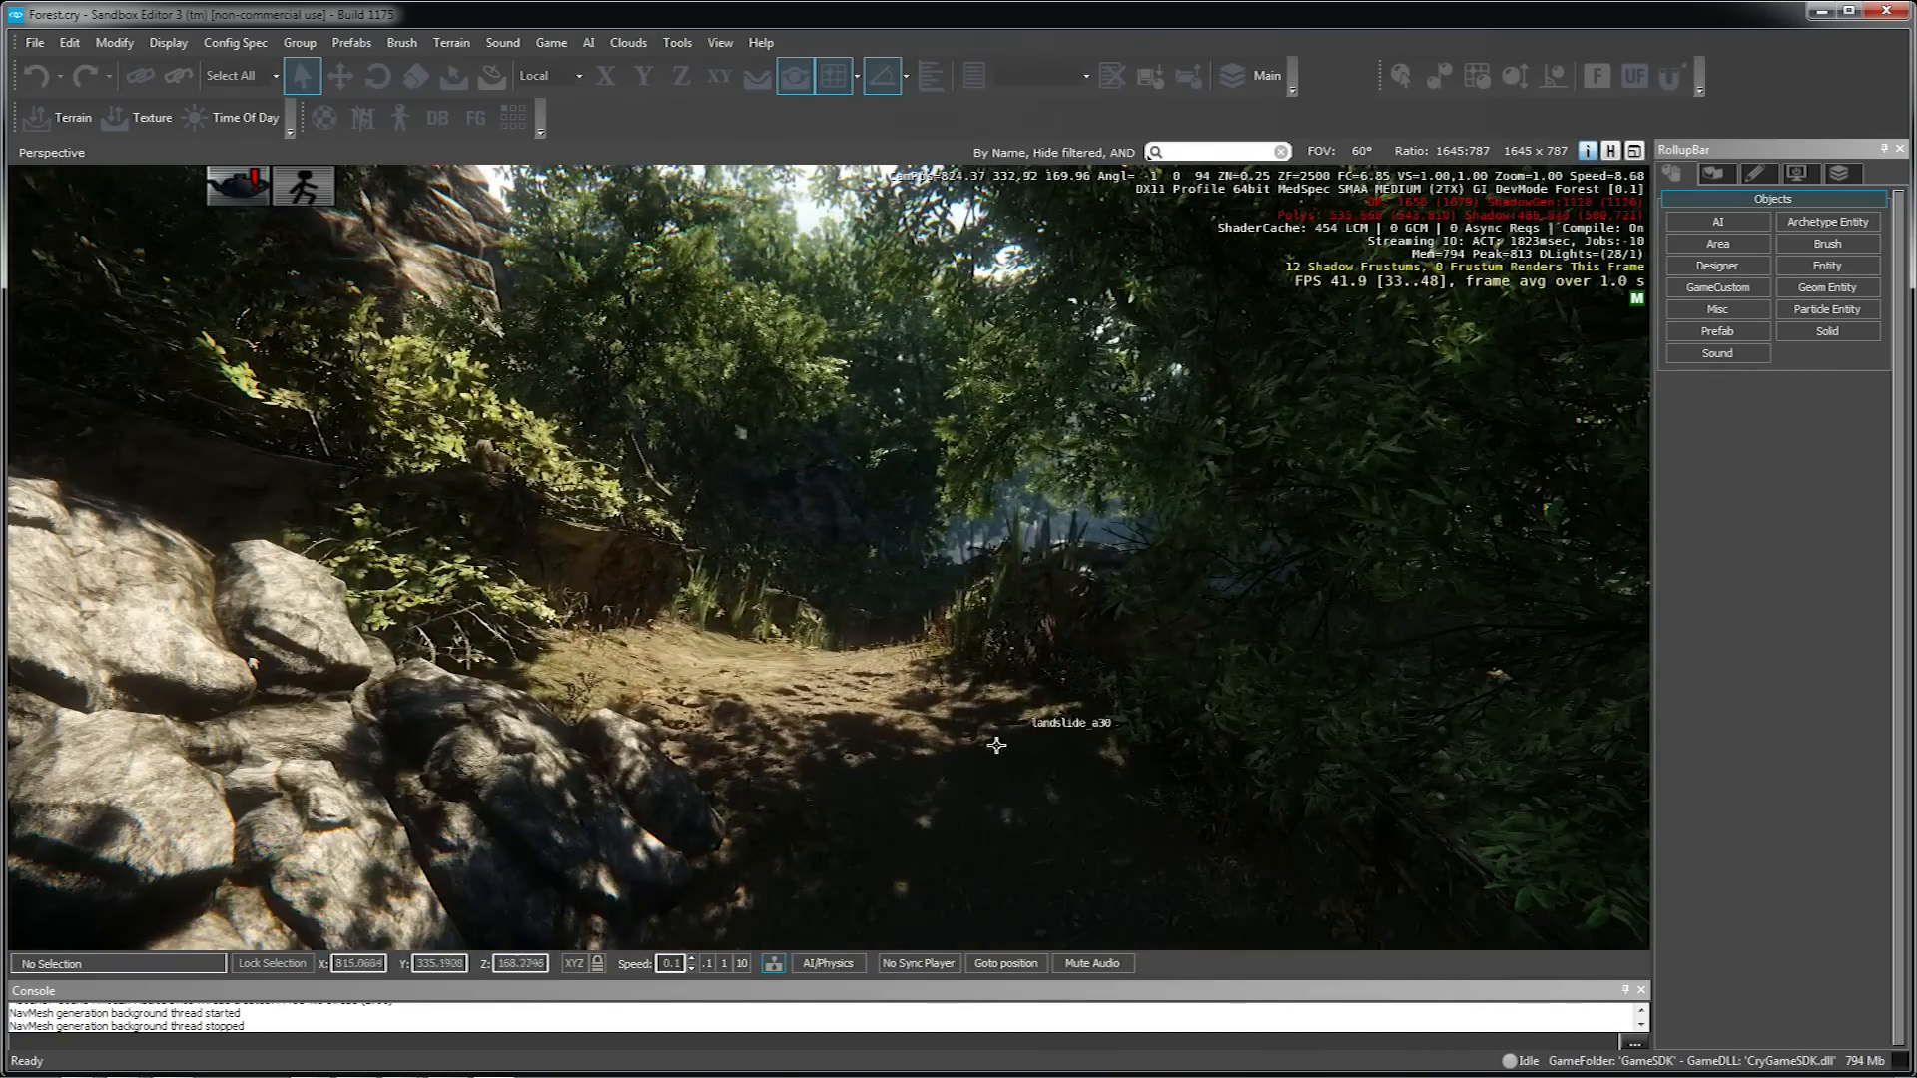
- Try the camera movement speeds 10 and 1 in the viewport, and set the speed back to 0.1
left_click(737, 963)
key("w")
right_click_drag(759, 759, 799, 774)
key("s")
left_click(726, 963)
key("w")
key("s")
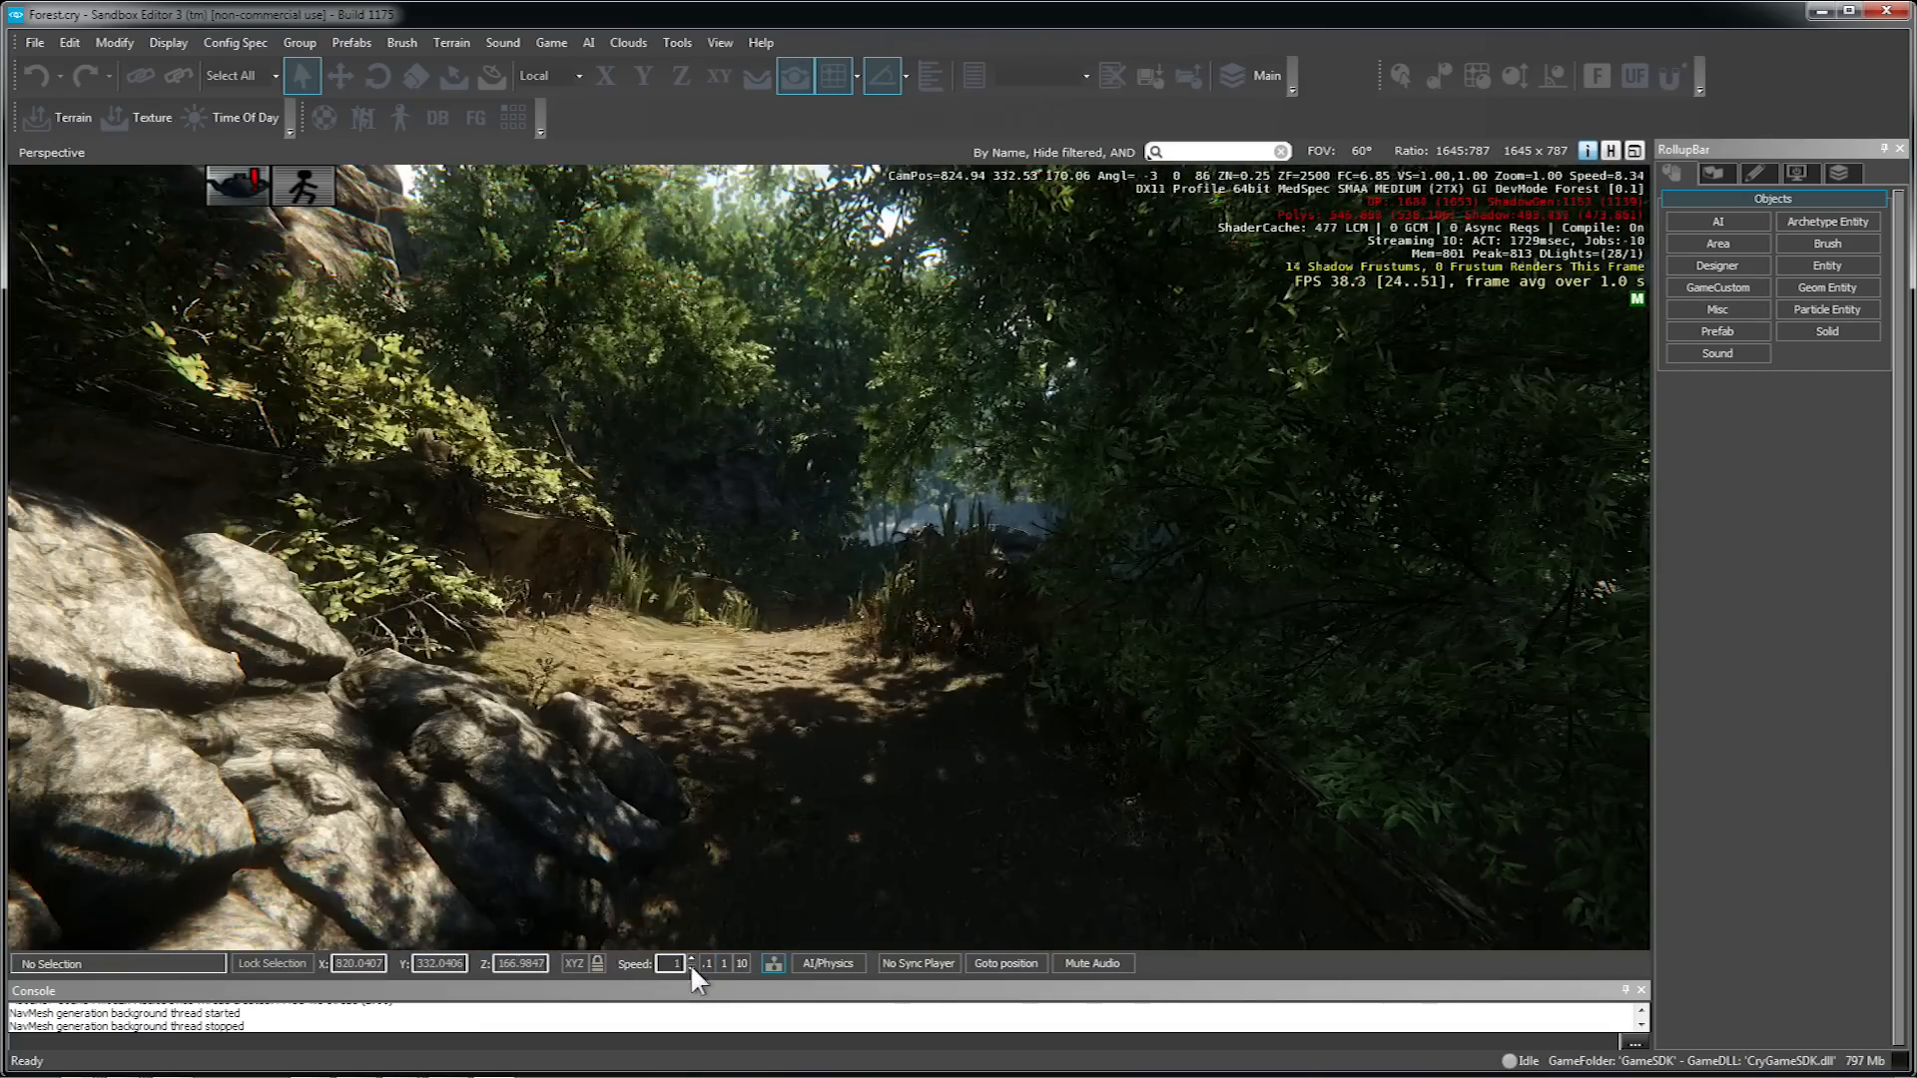
left_click(708, 963)
- Move the camera along the path at slow speed to examine the rocks, grass and stream bank
key("w")
key("w")
key("alt")
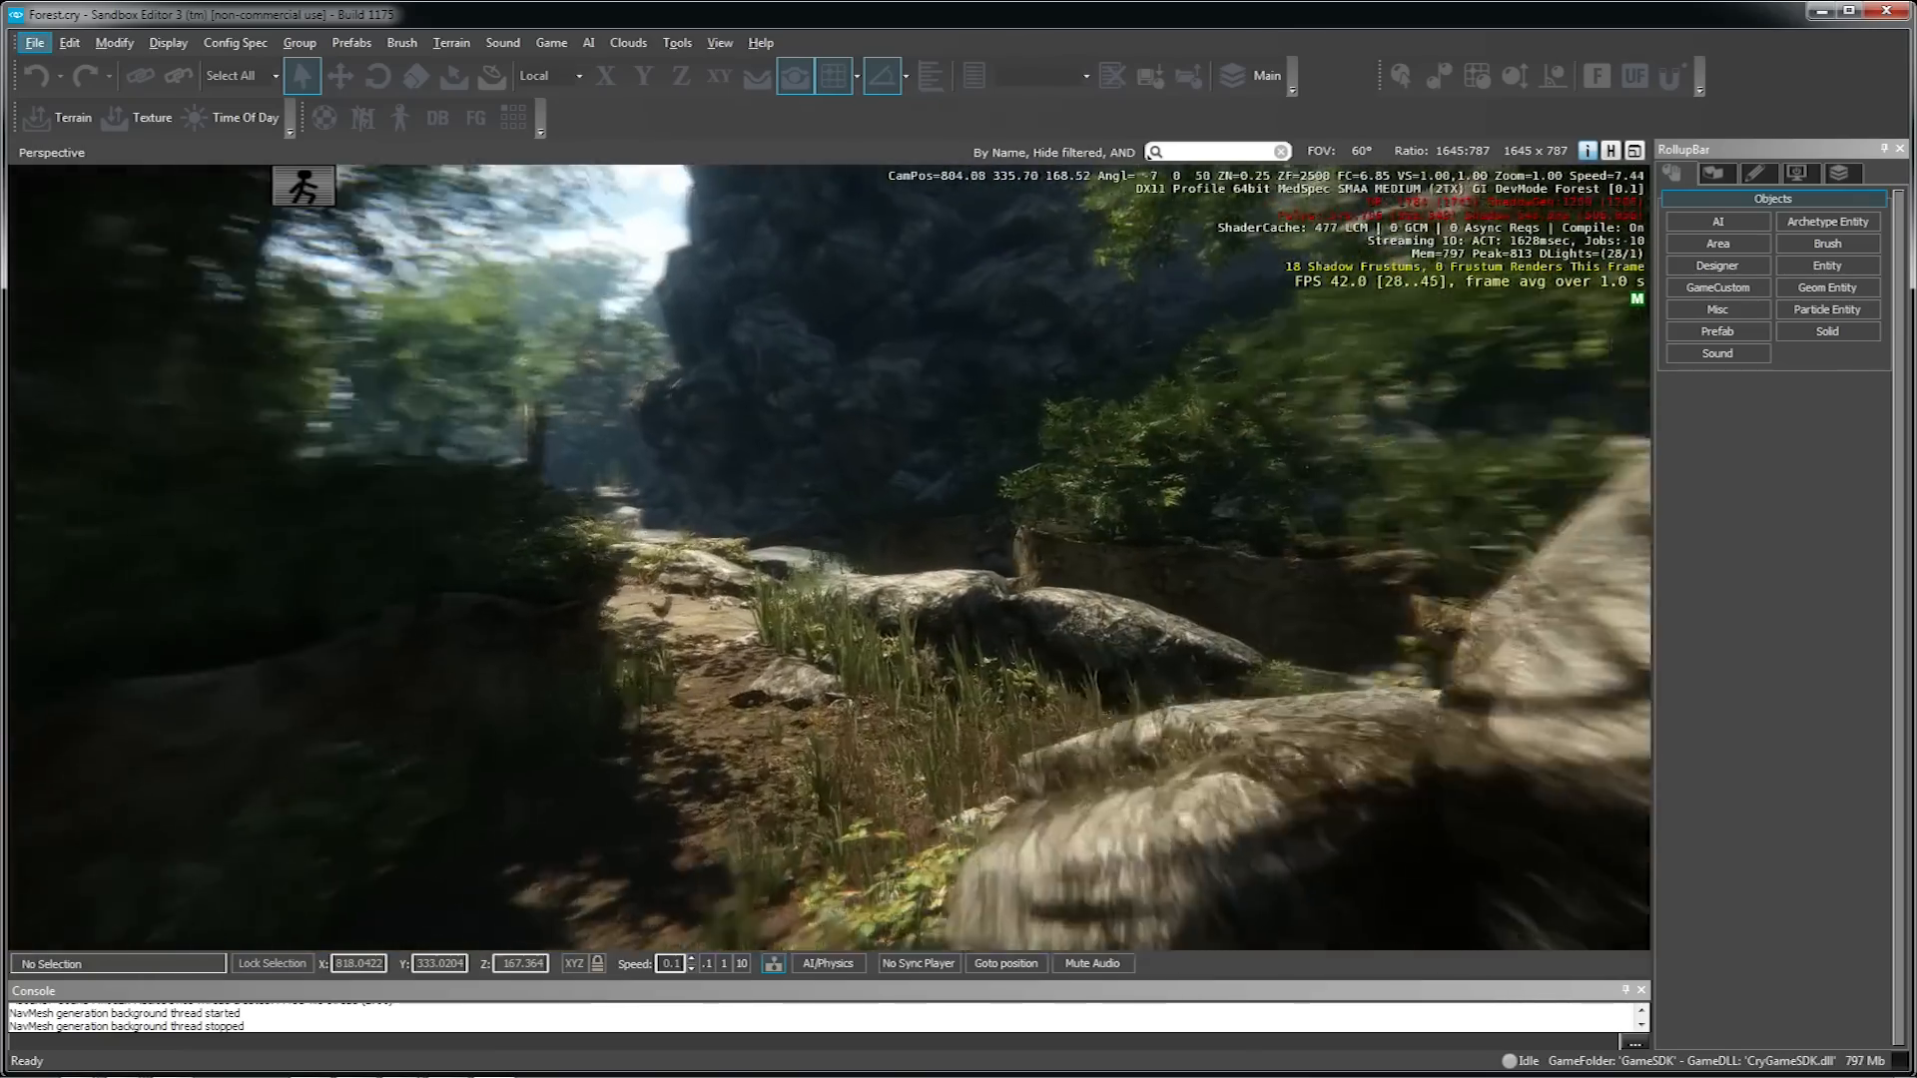
key("a")
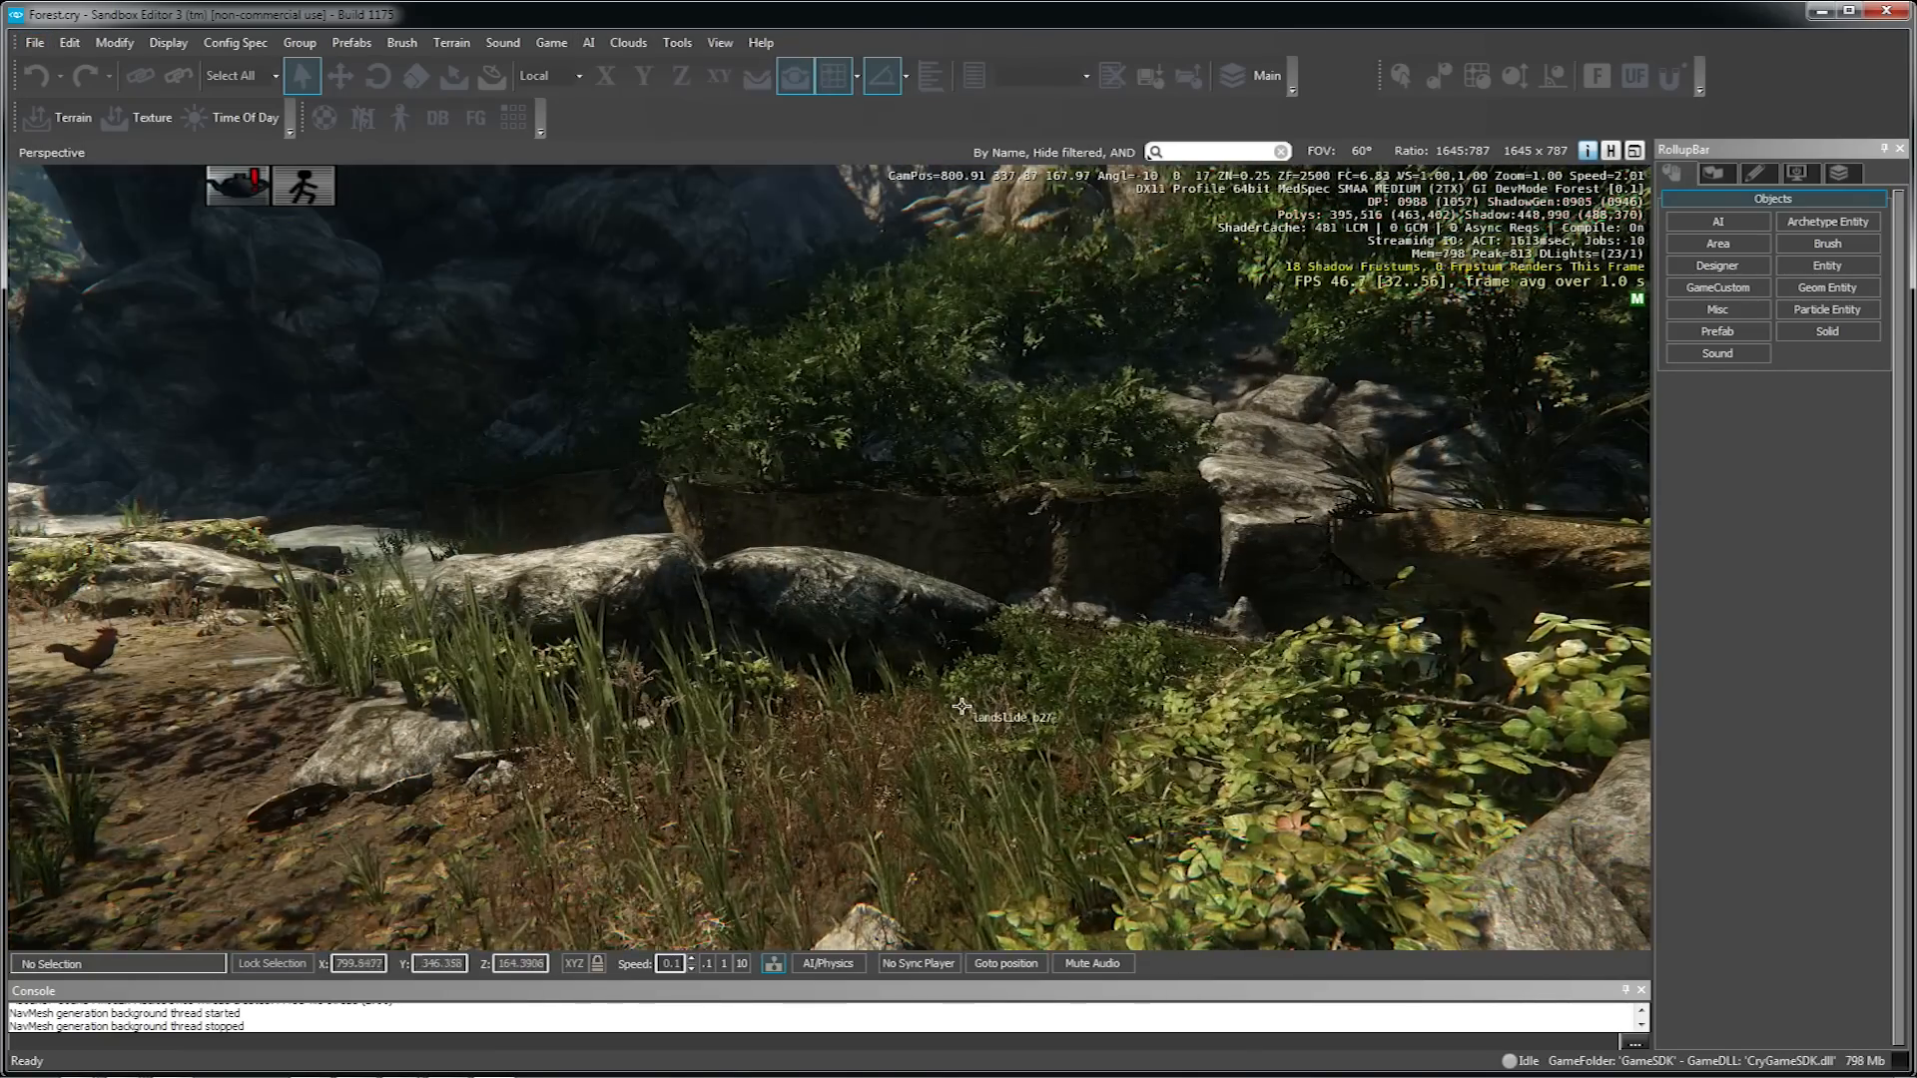
right_click_drag(961, 707, 744, 569)
key("w")
key("s")
key("d")
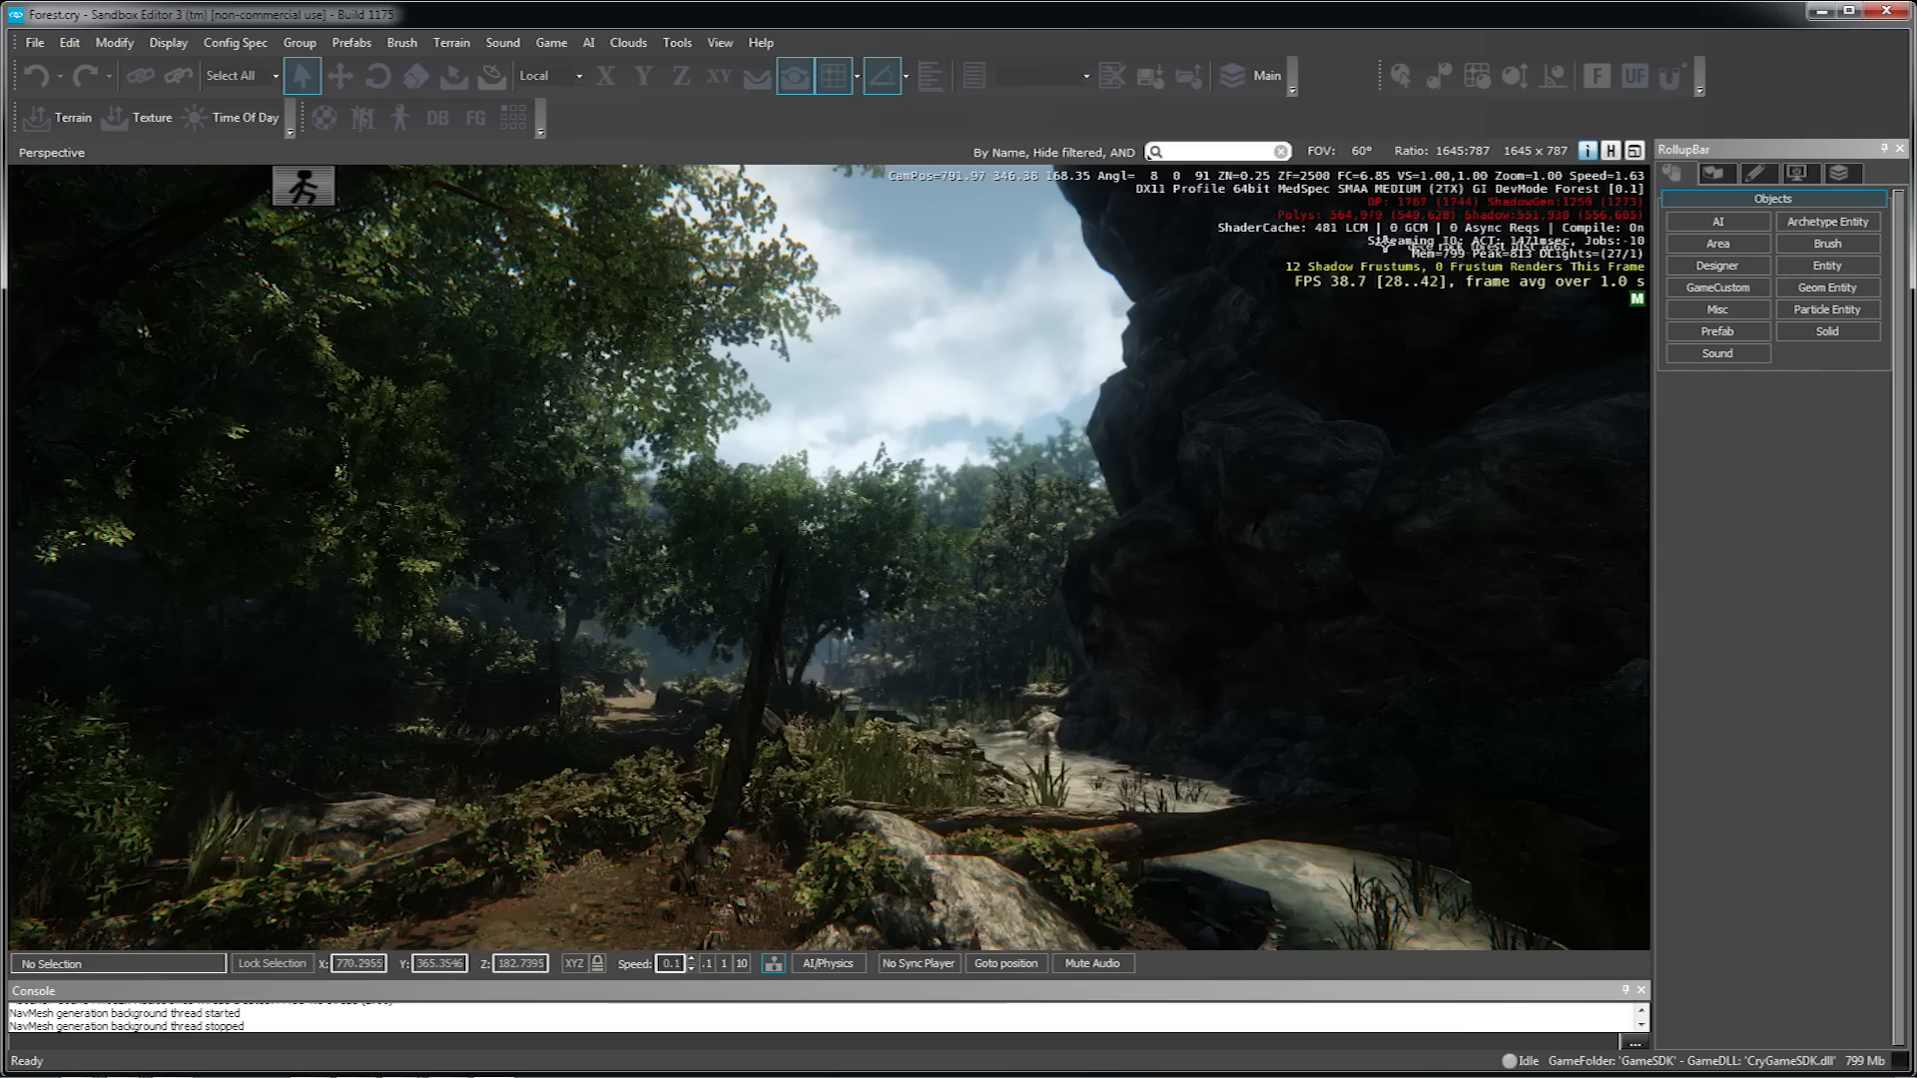
- Hide the viewport's debug information and view the stream and surrounding island from above and at ground level
left_click(1587, 151)
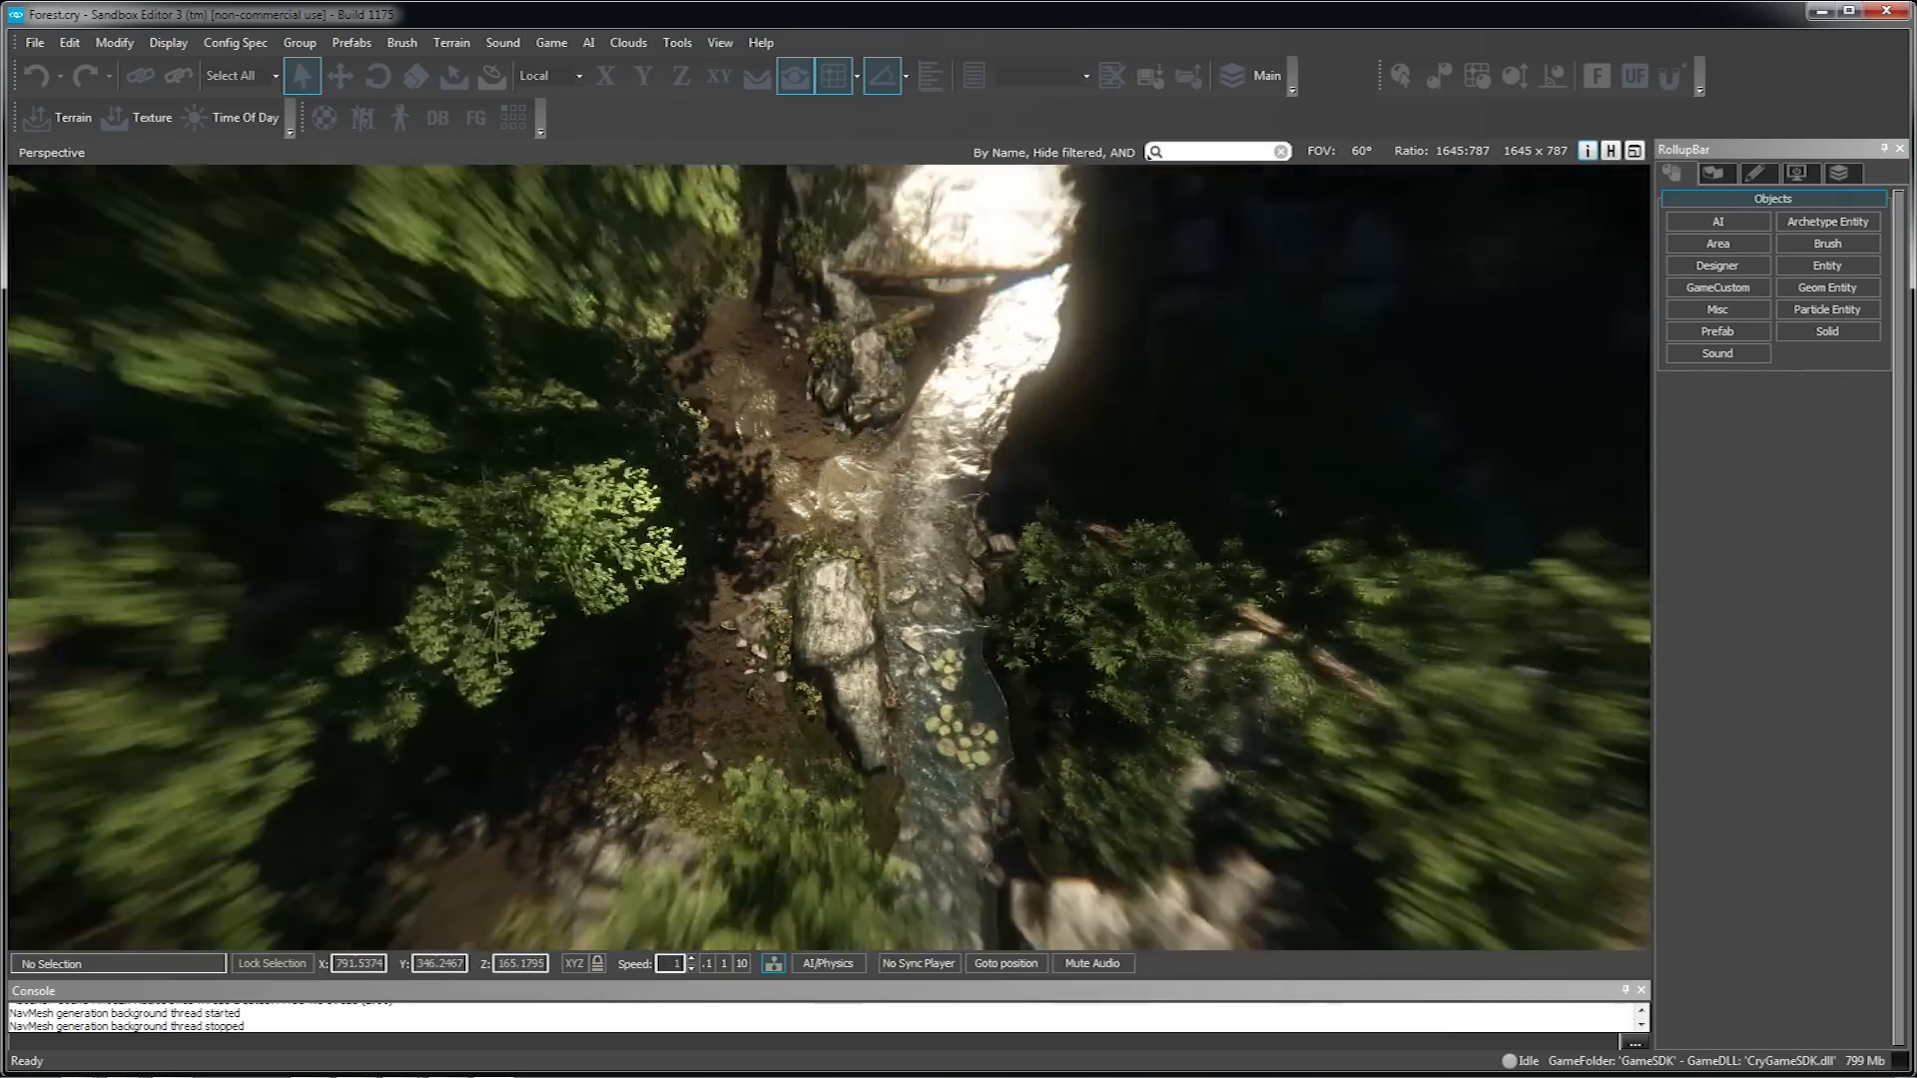
key("s")
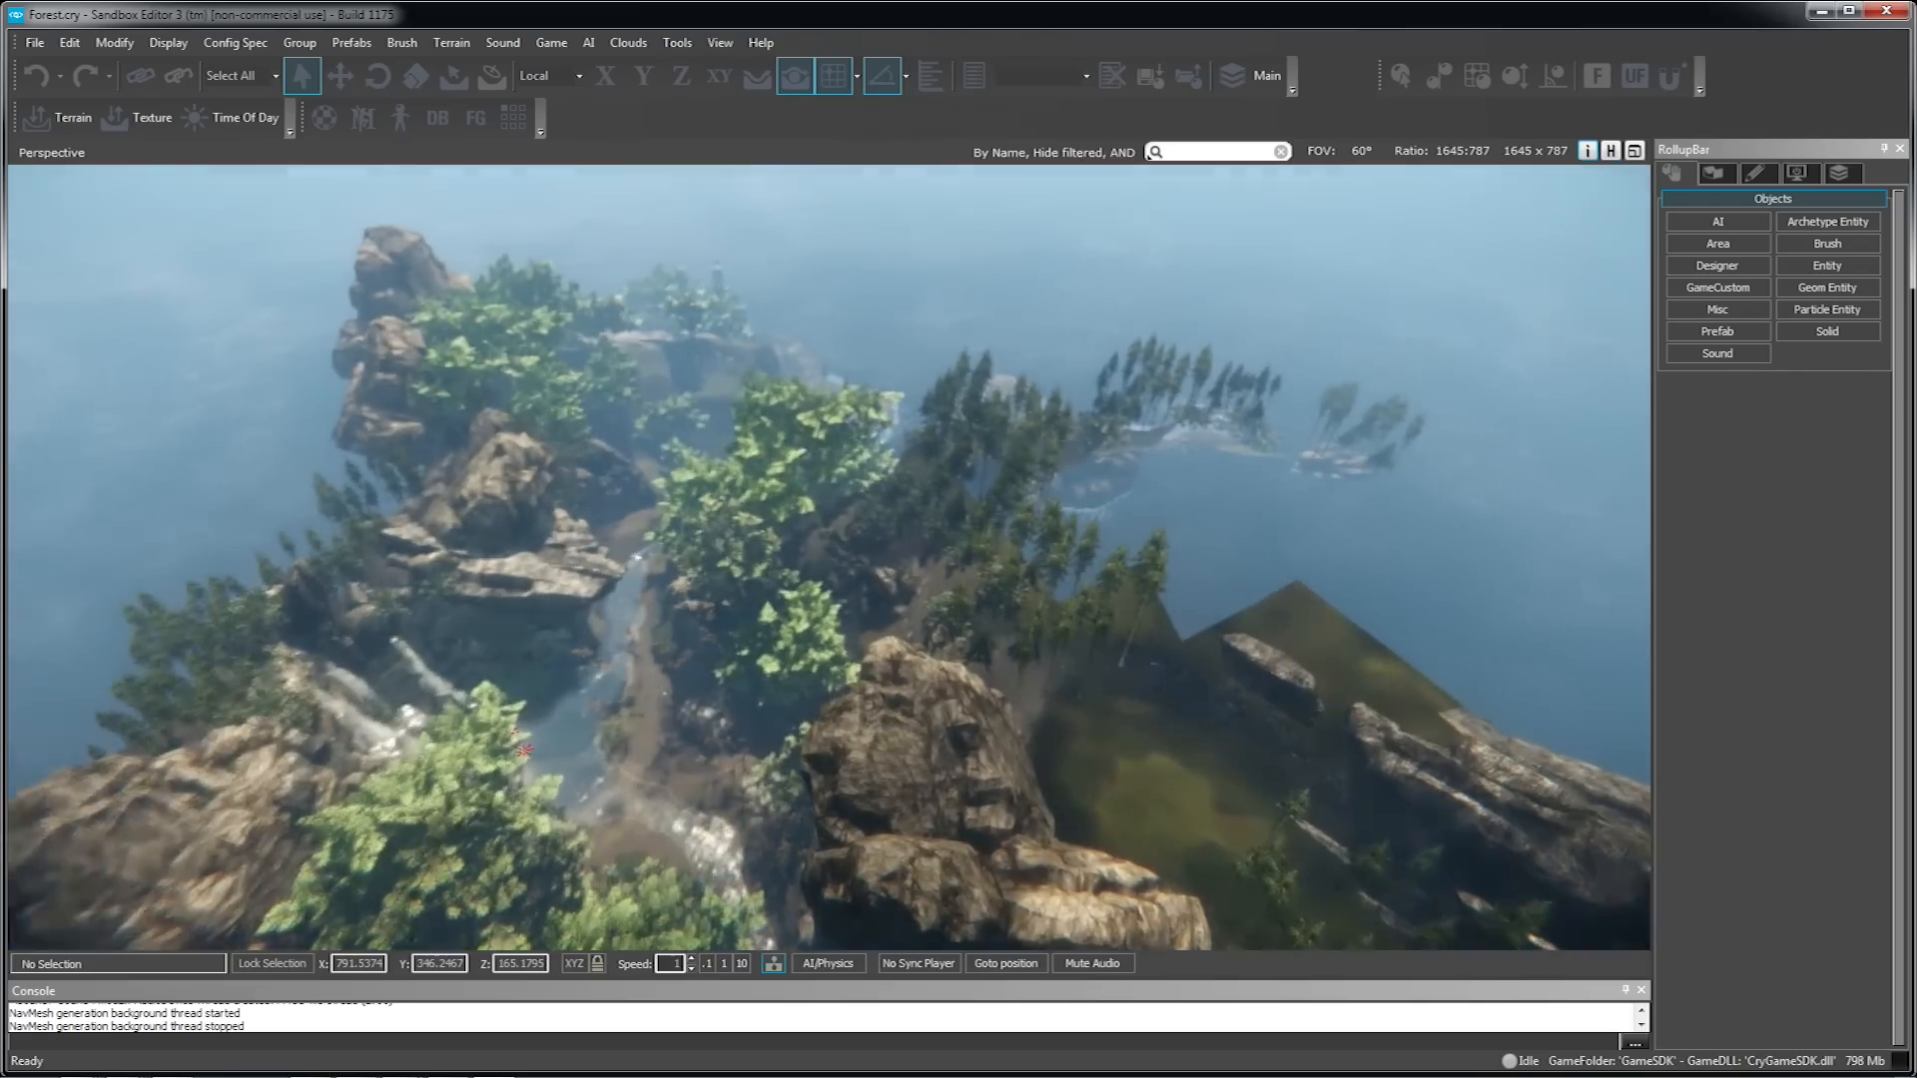
key("w")
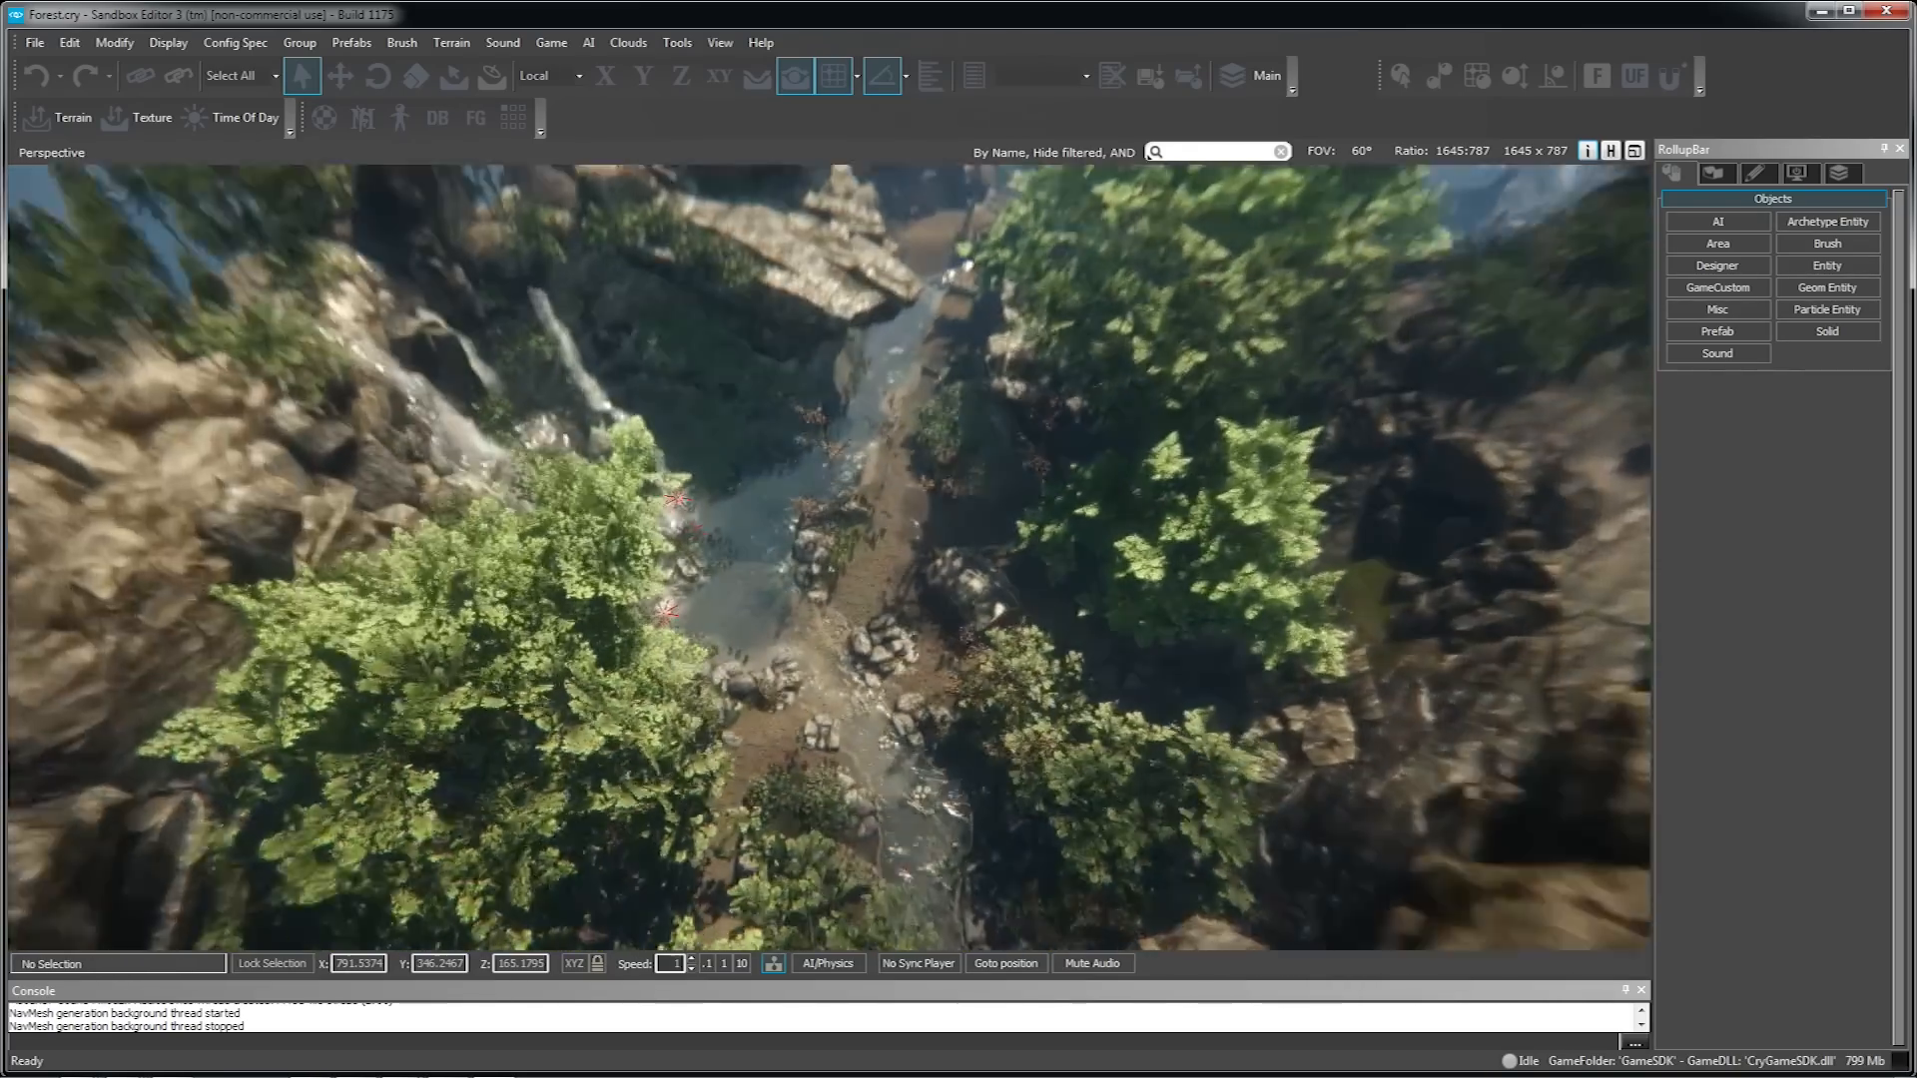
key("w")
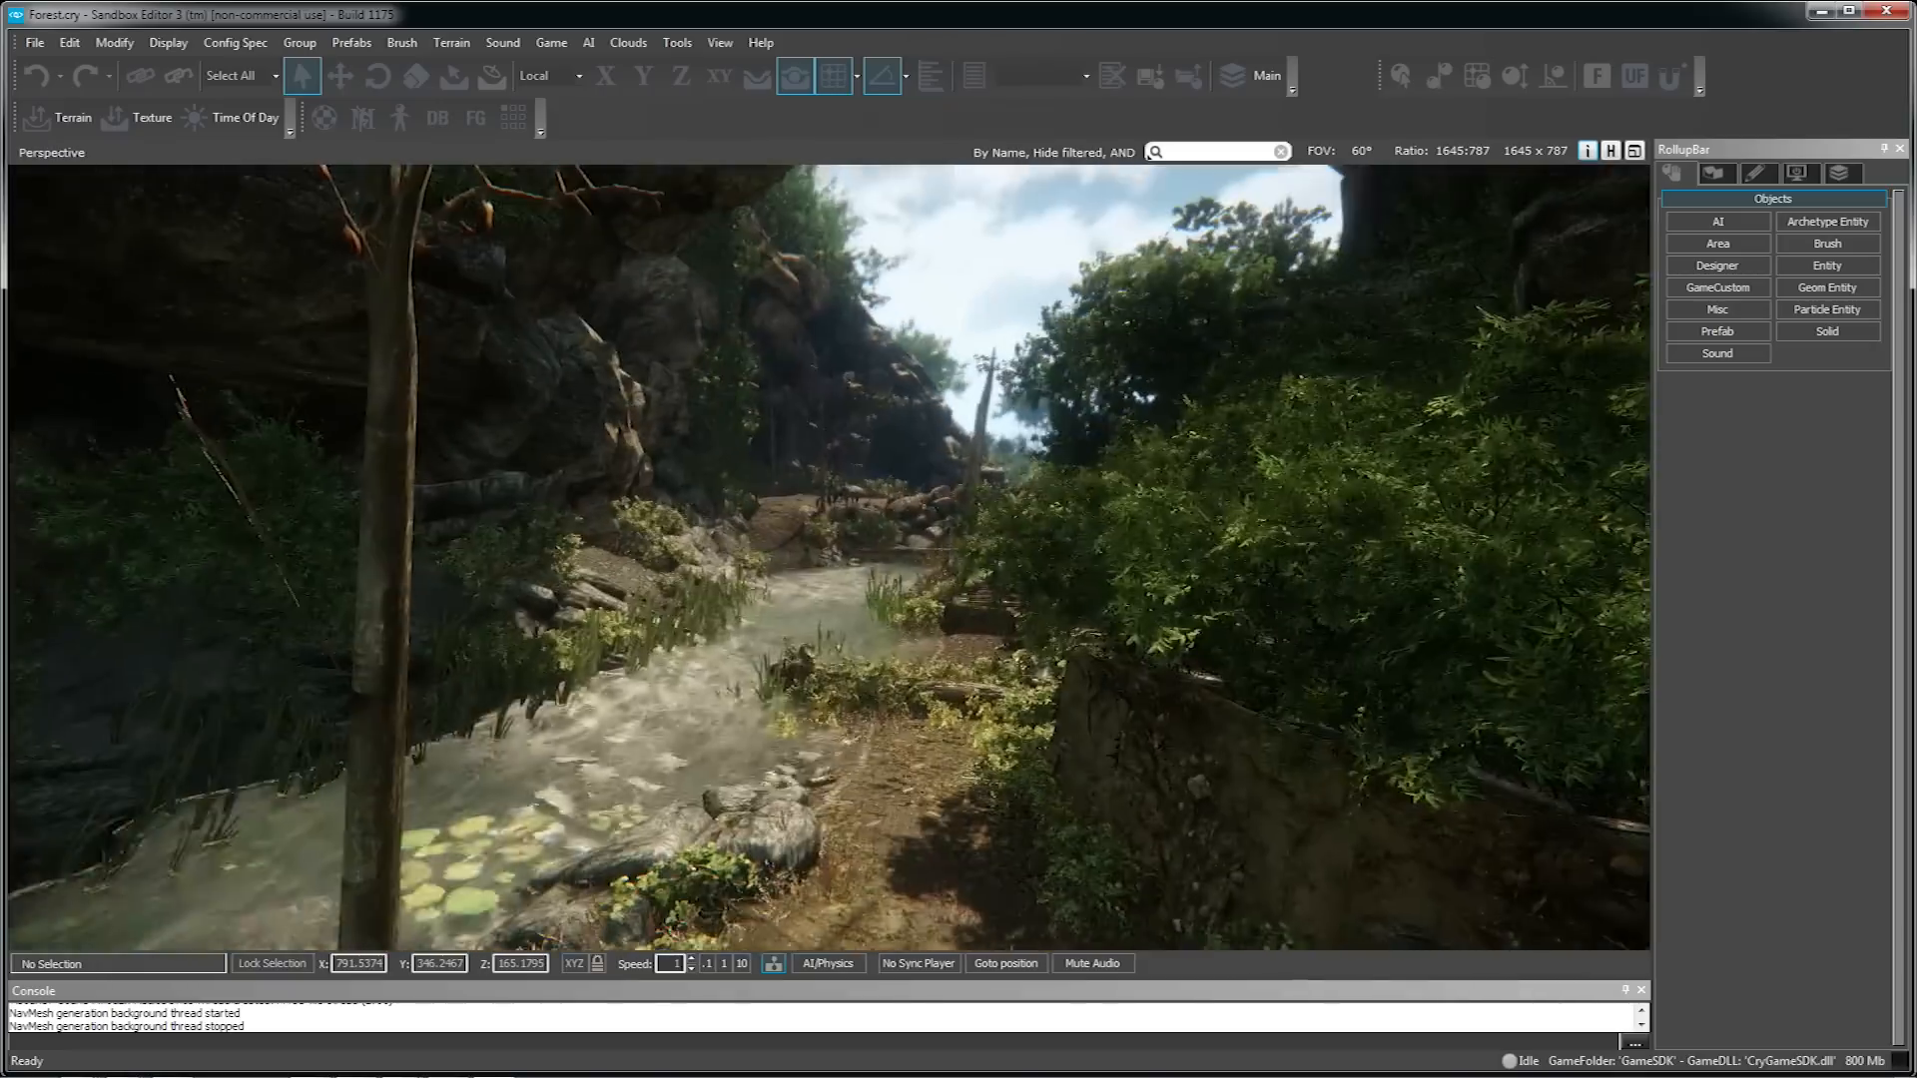
right_click_drag(724, 939, 729, 936)
- Set the camera speed to 0.1 and fly over the wooden bridge to the red houses at the docks
left_click(707, 962)
key("w")
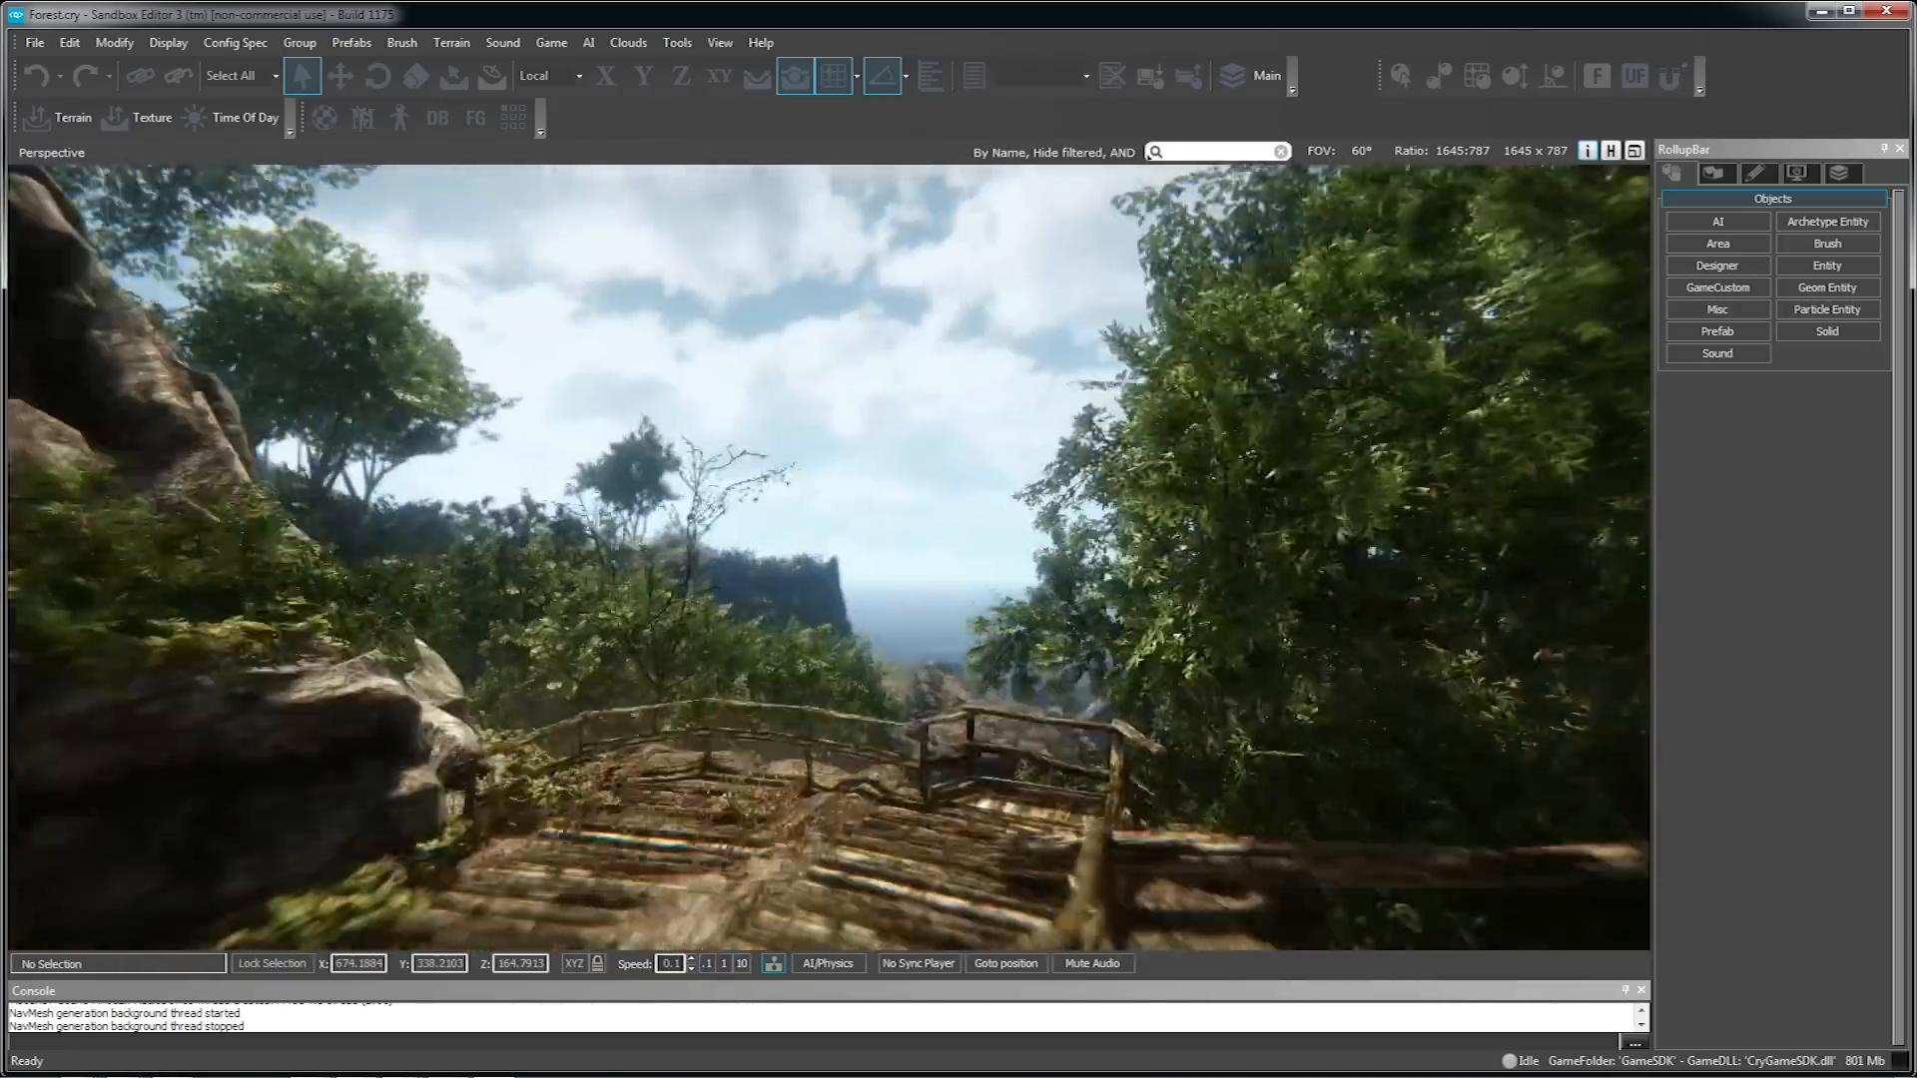
key("w")
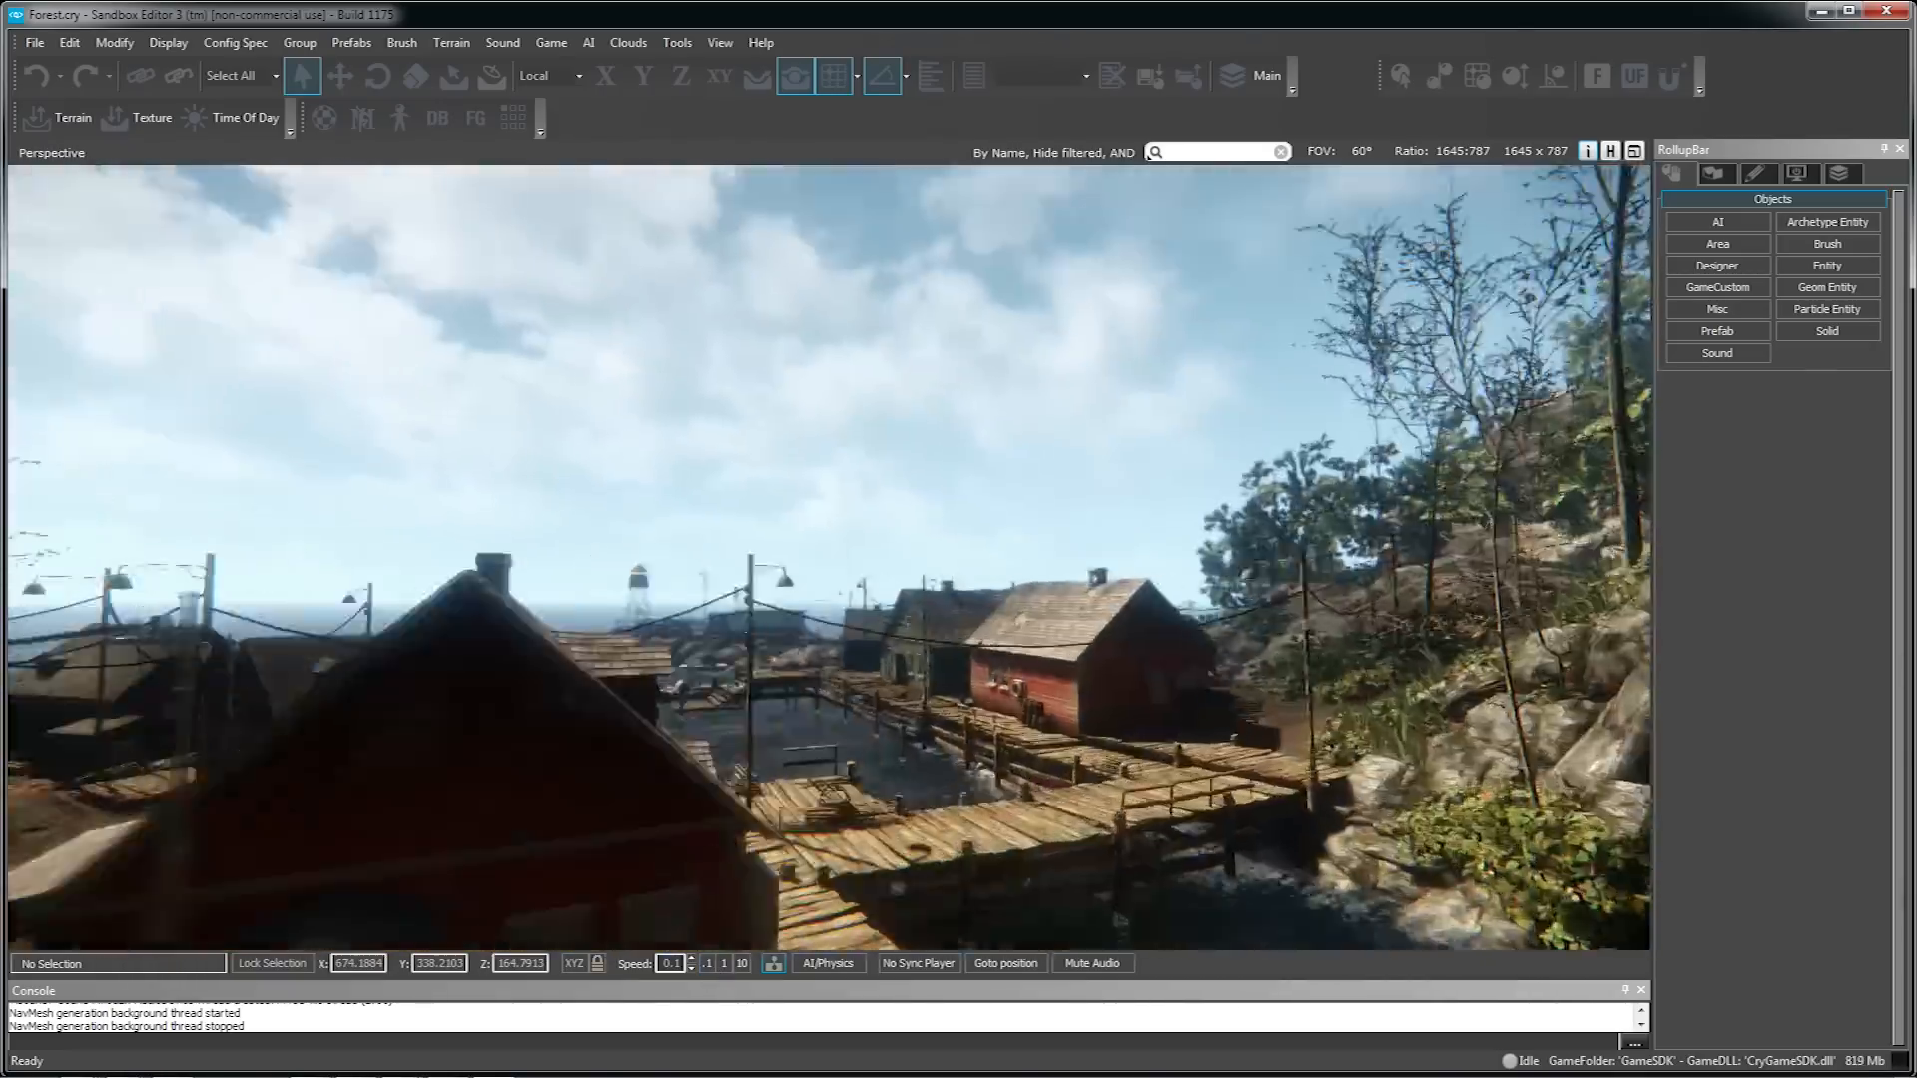
key("w")
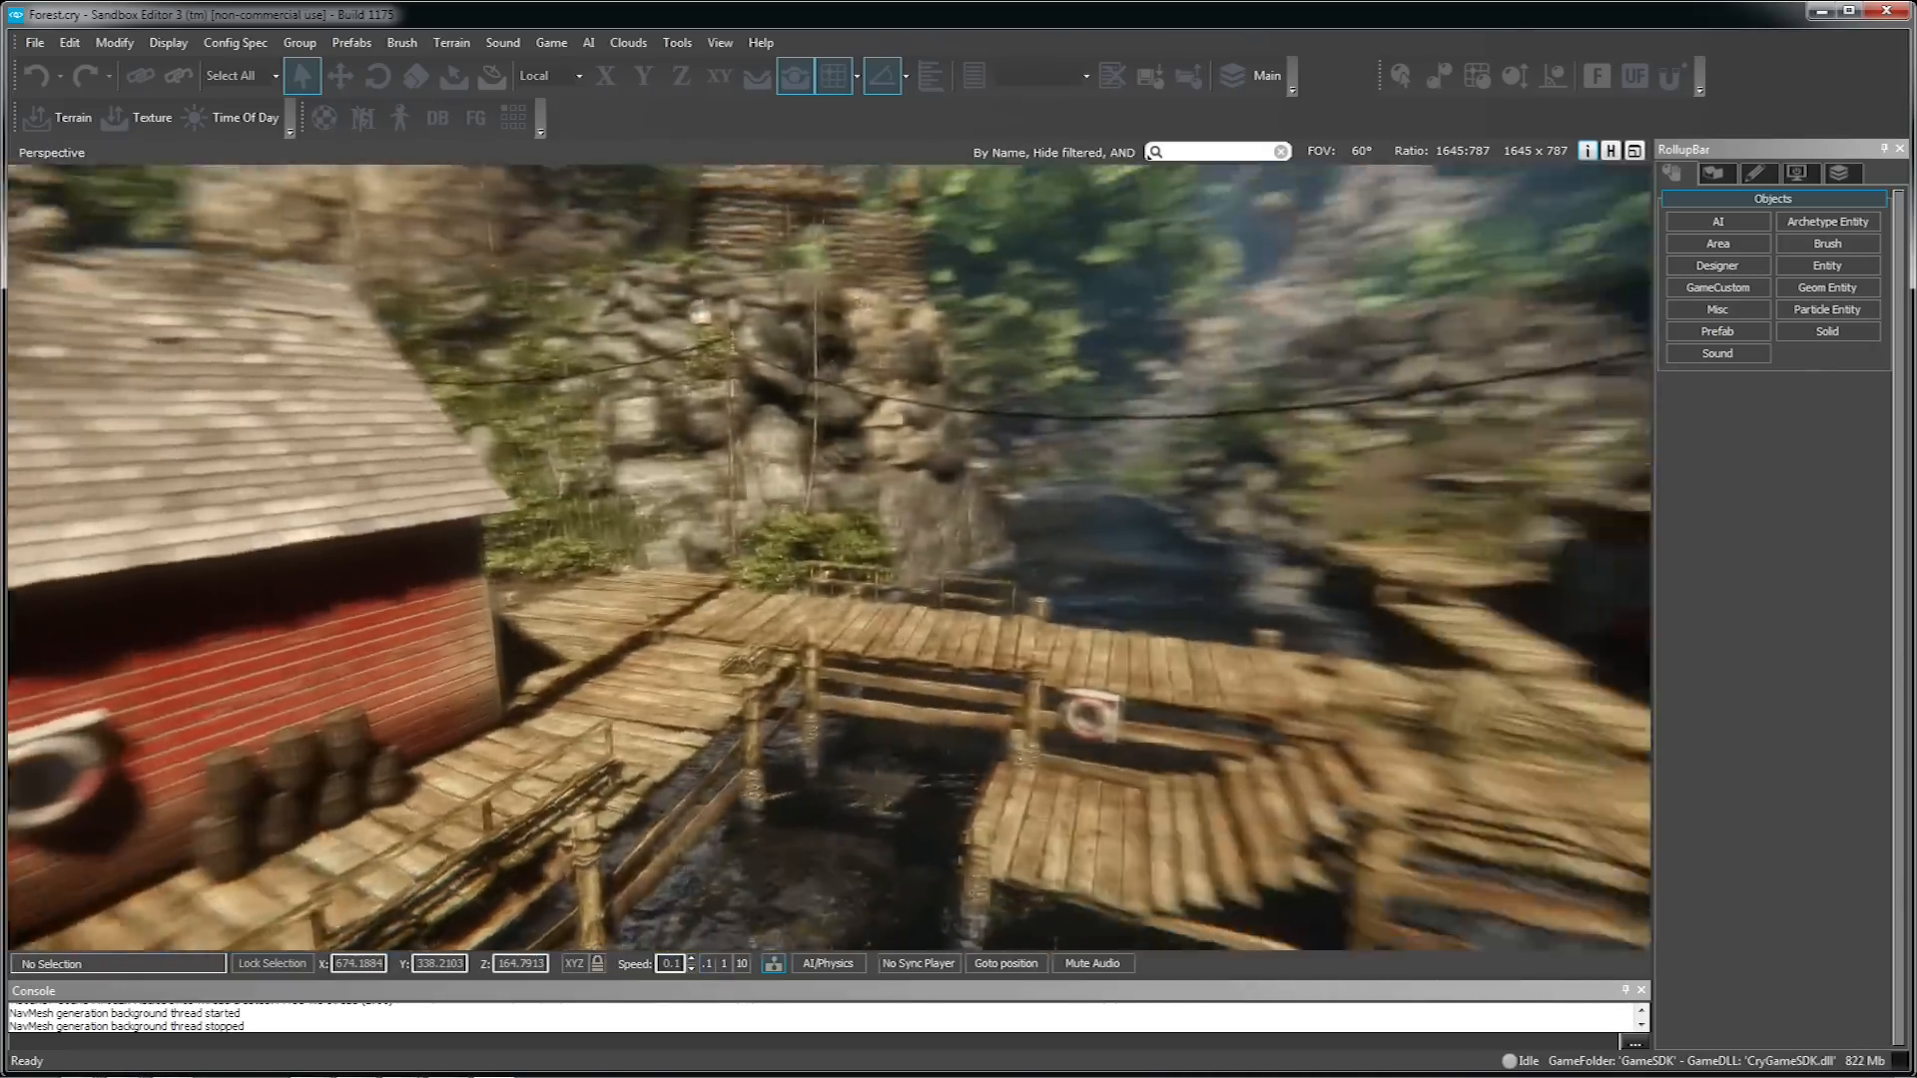
key("s")
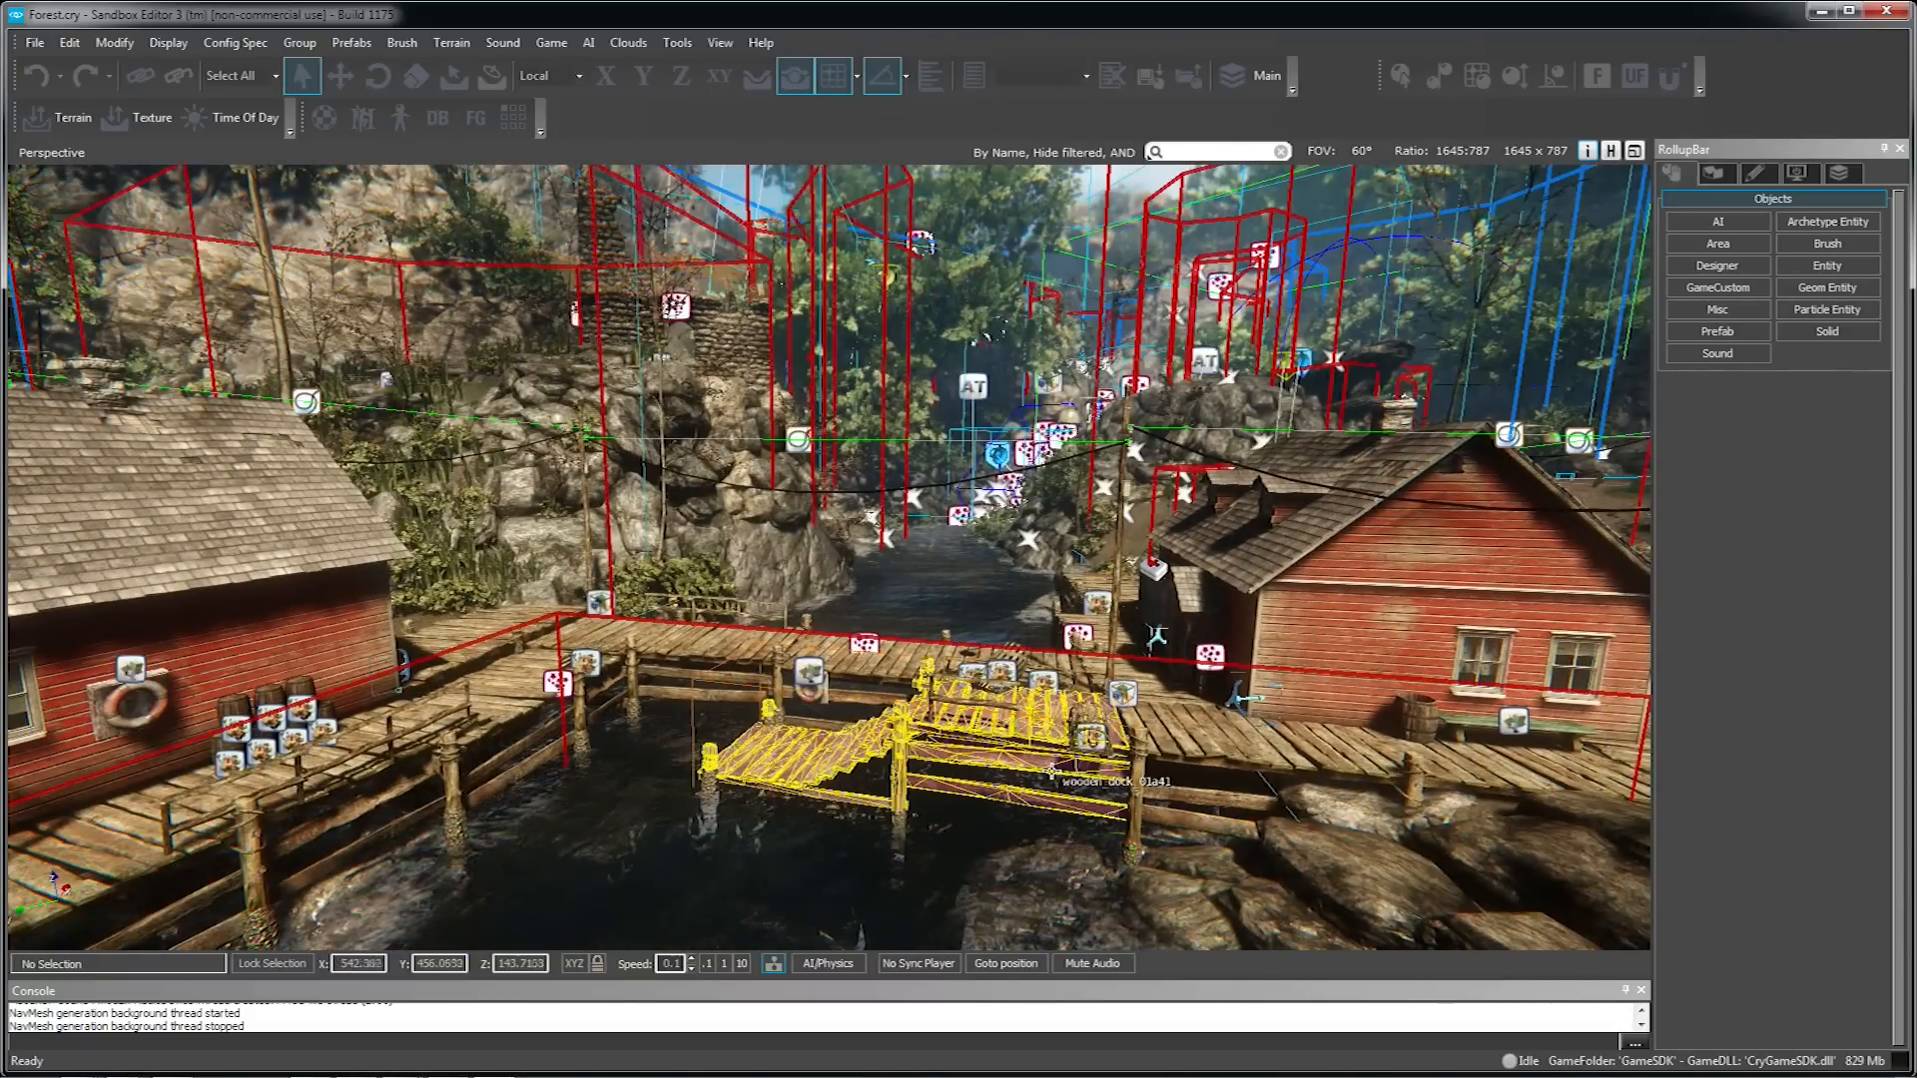
- Compare the dock area with the viewport helpers hidden and shown, leave them shown, and view the harbour shoreline
key("shift+space")
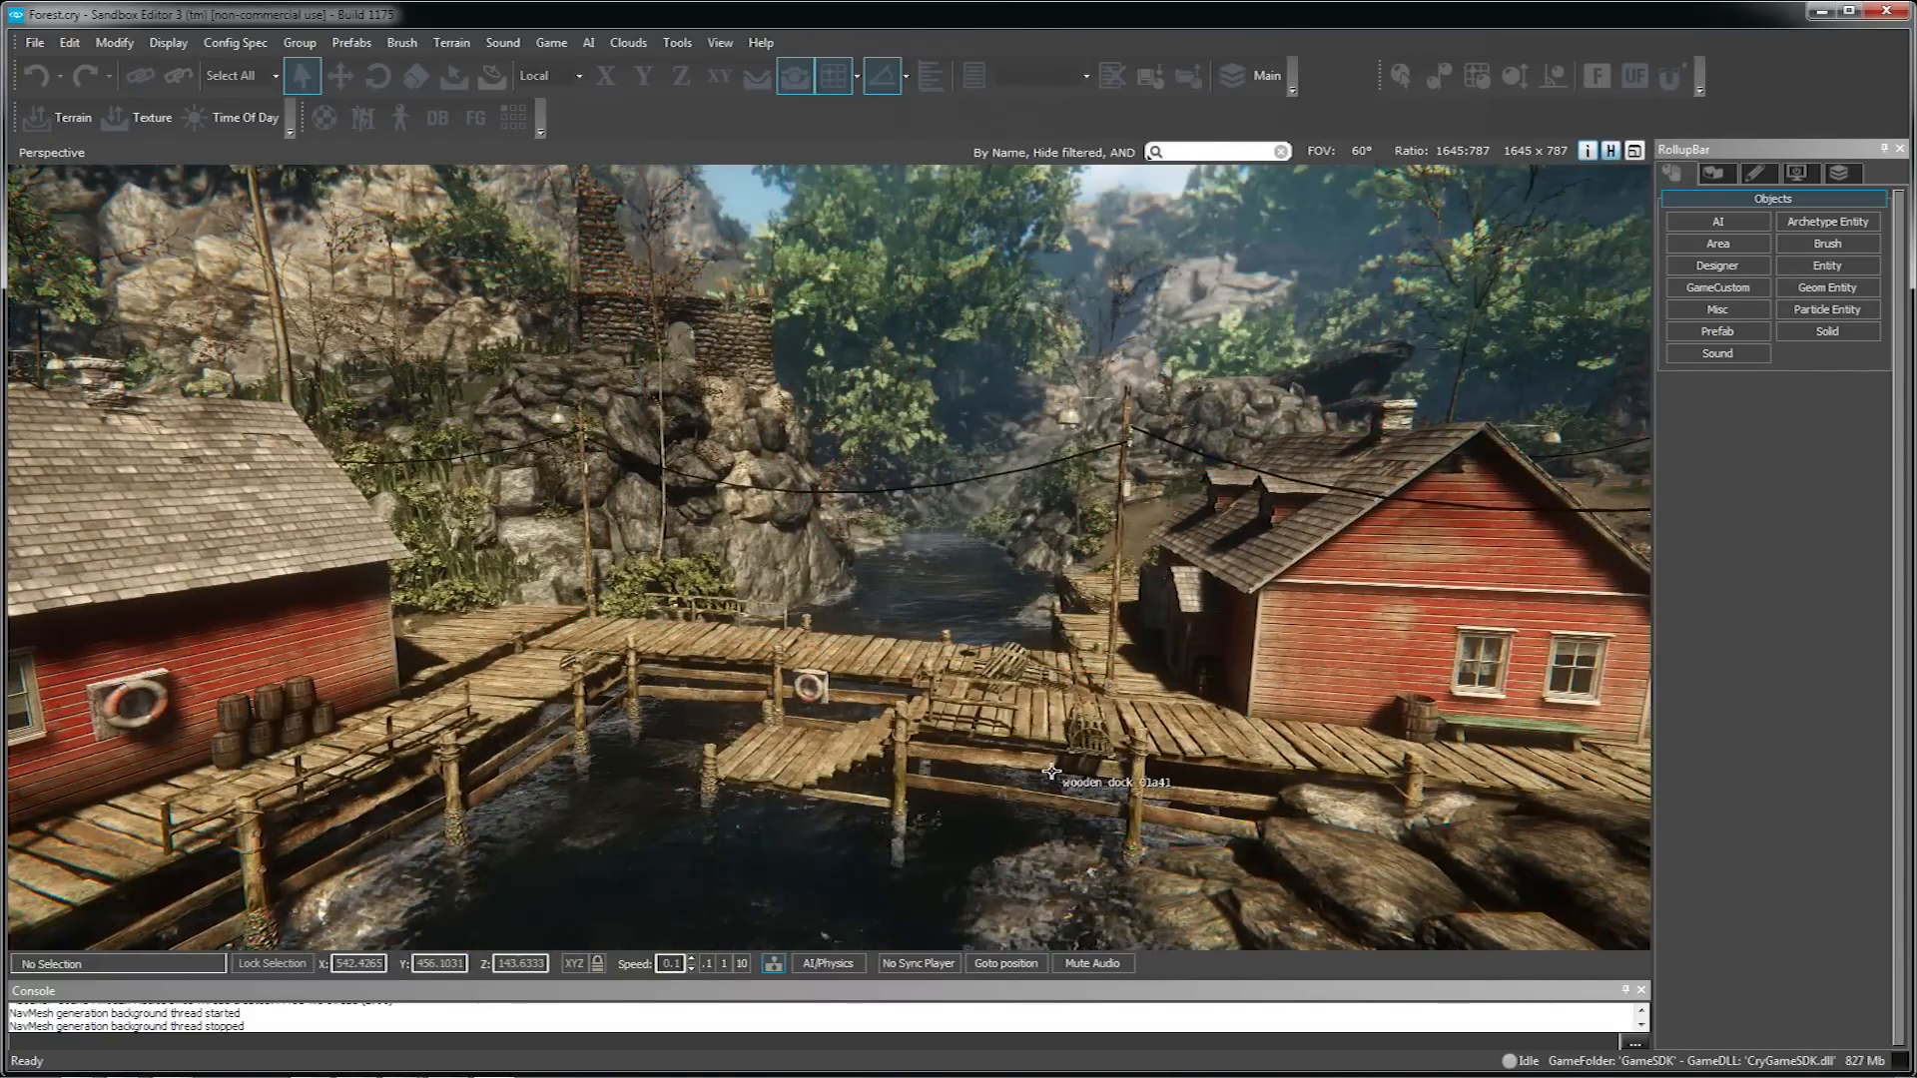
key("shift+space")
key("shift+space")
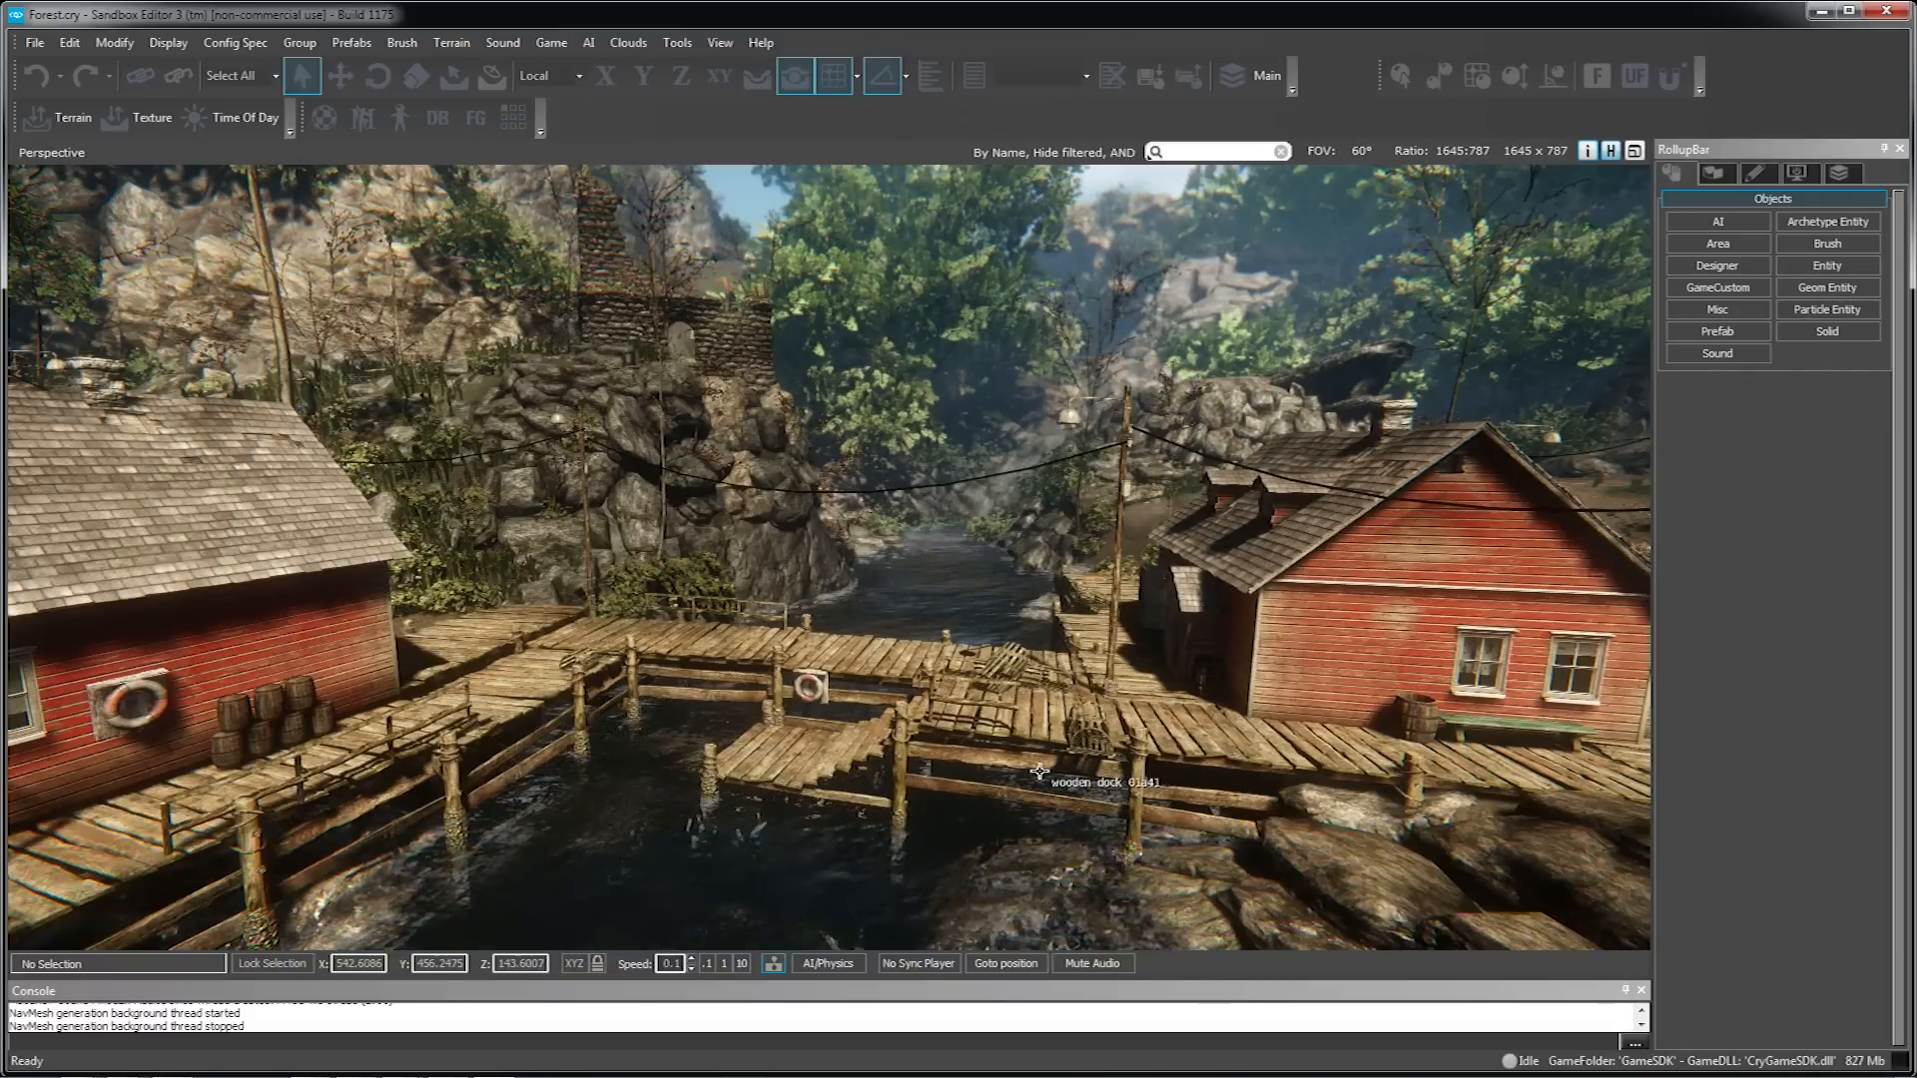
key("shift+space")
key("s")
right_click_drag(1288, 650, 1758, 559)
key("w")
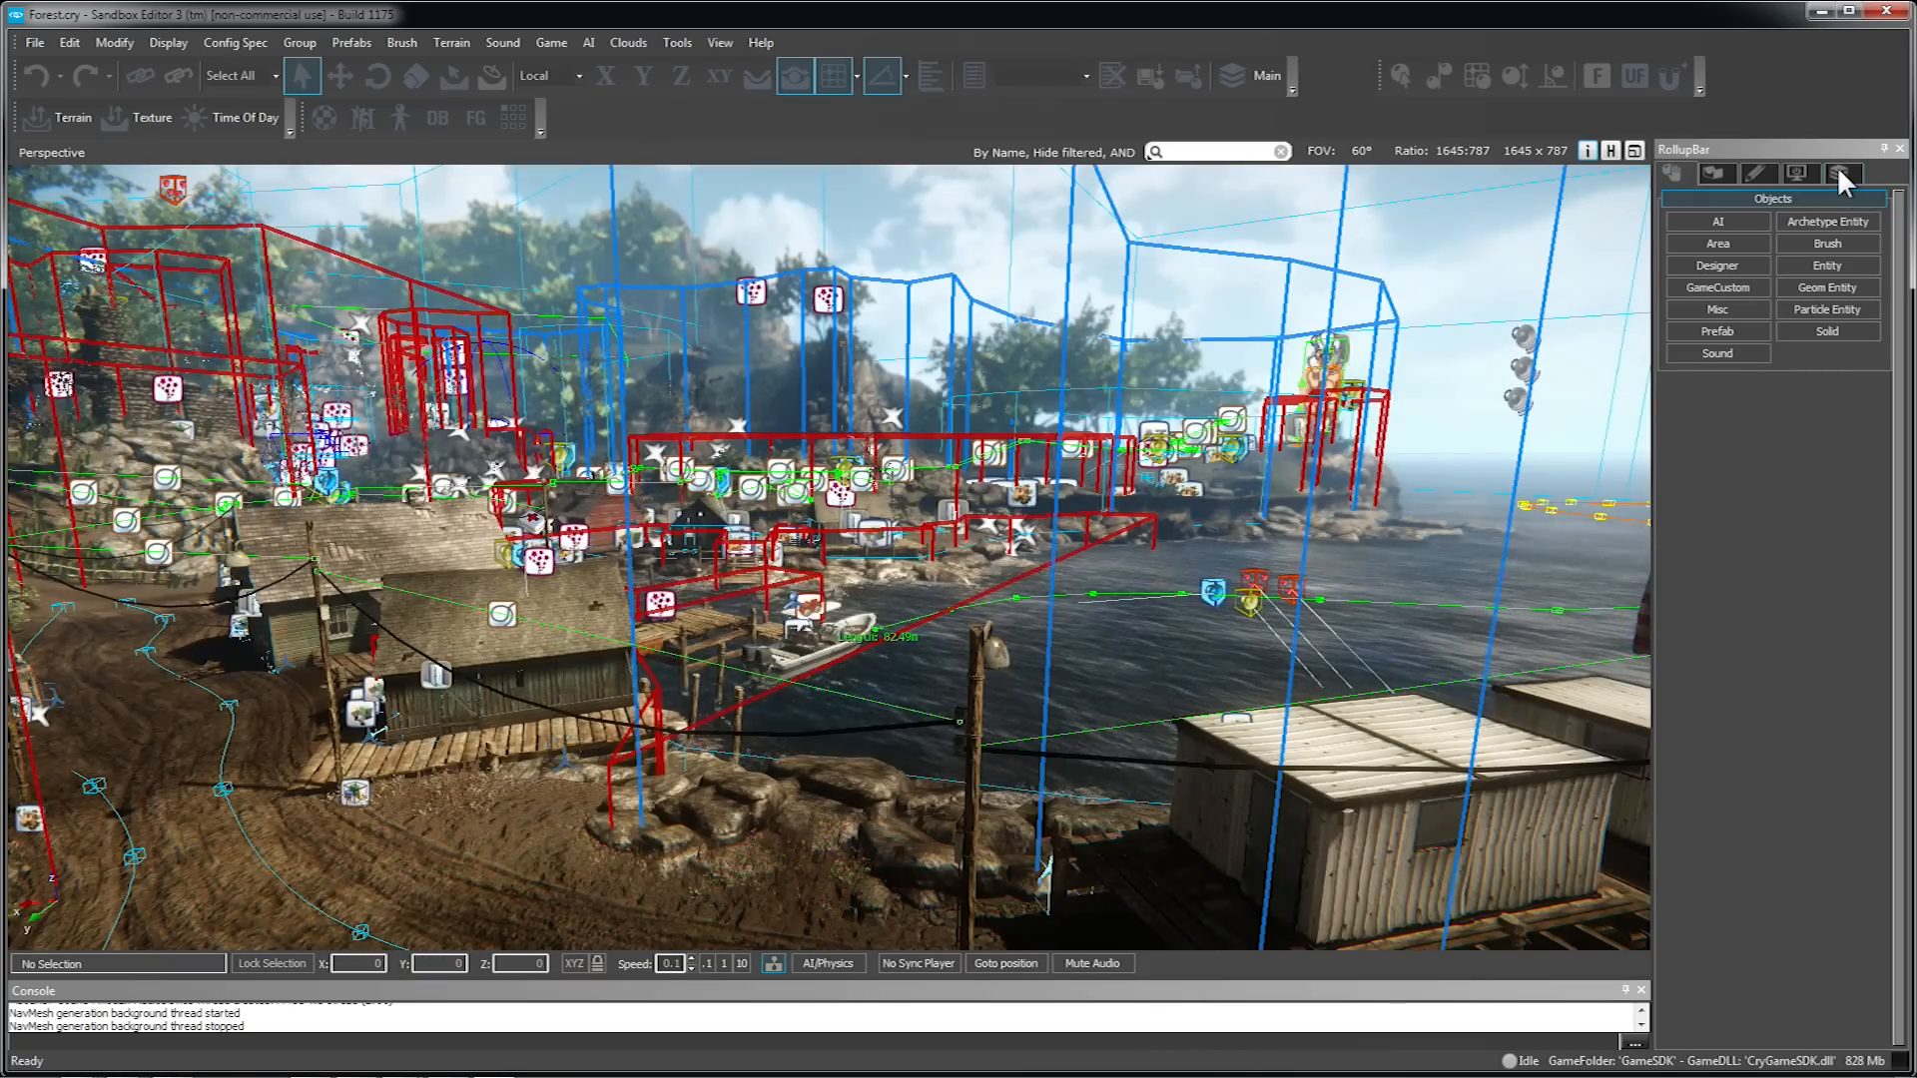
- Create a new layer named MyTestLayer with the default settings and make it the active layer
left_click(1841, 174)
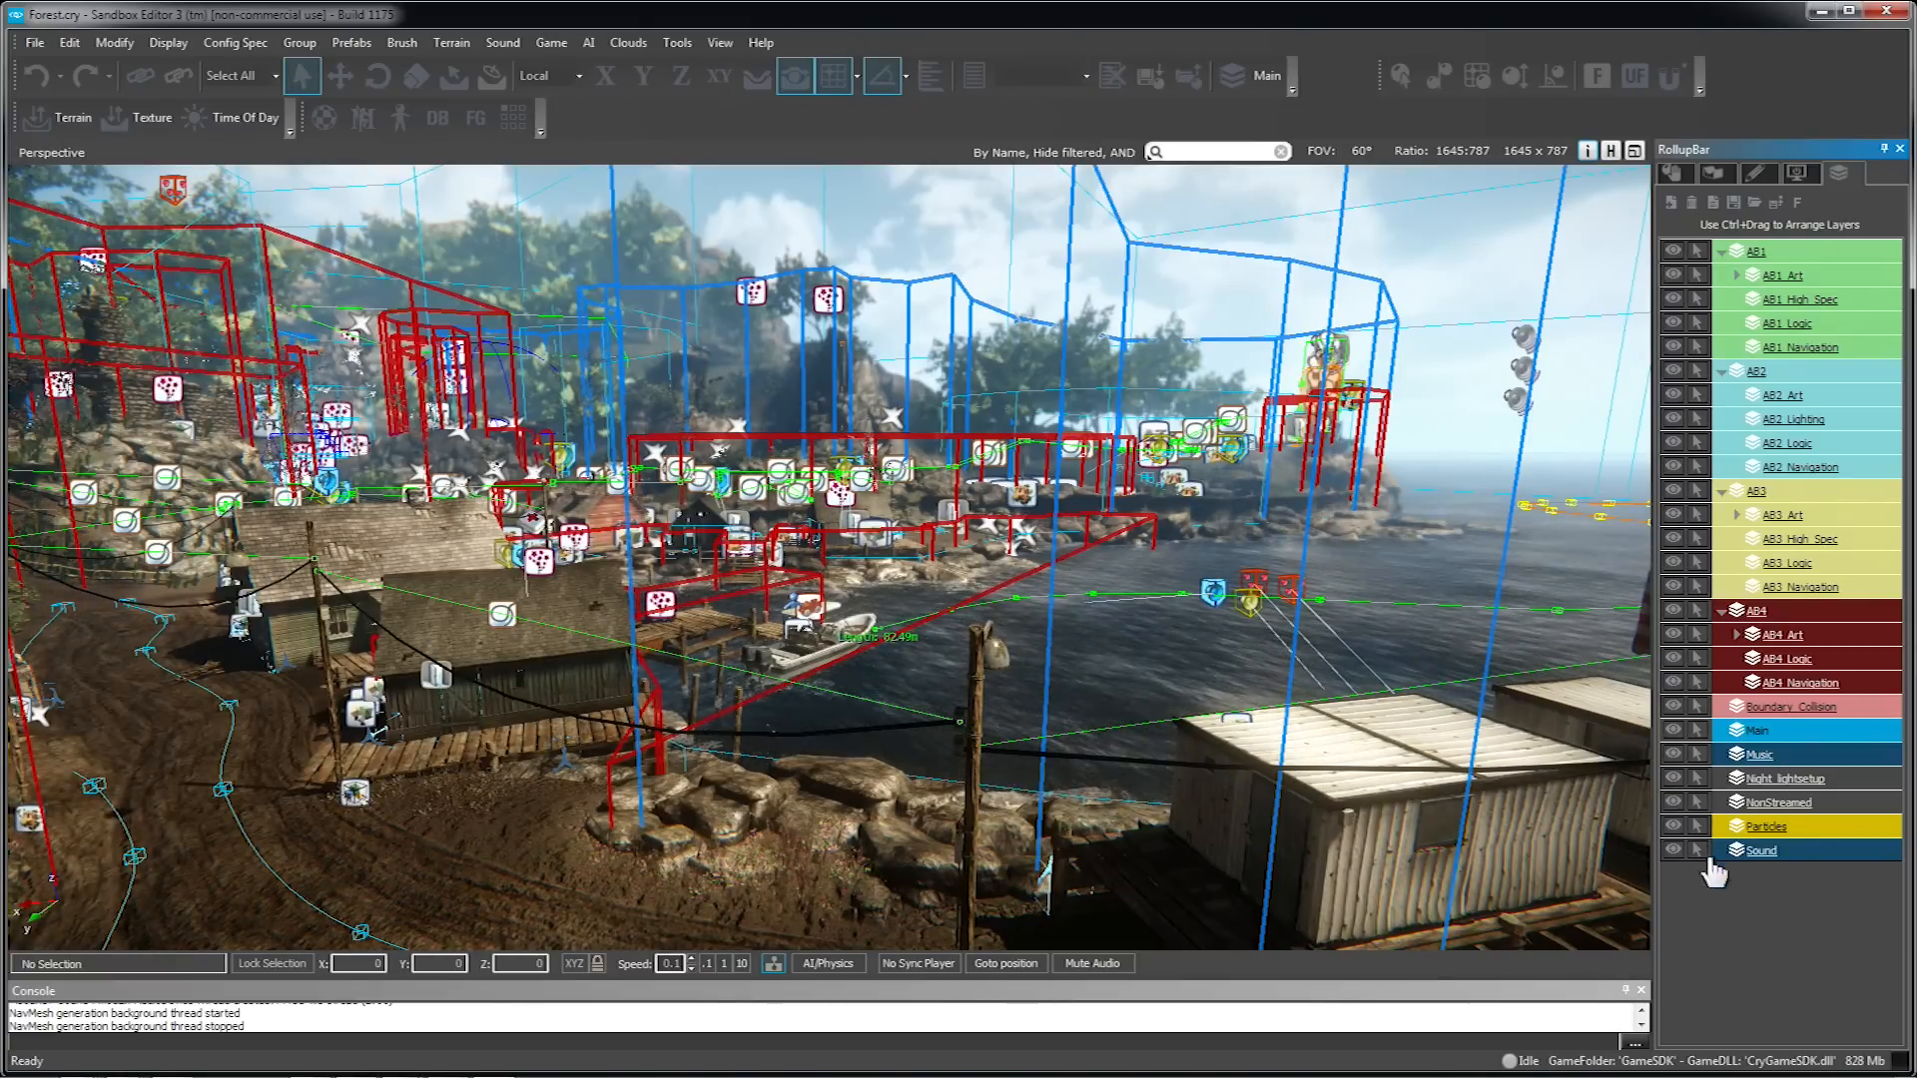
right_click_drag(1288, 779, 989, 799)
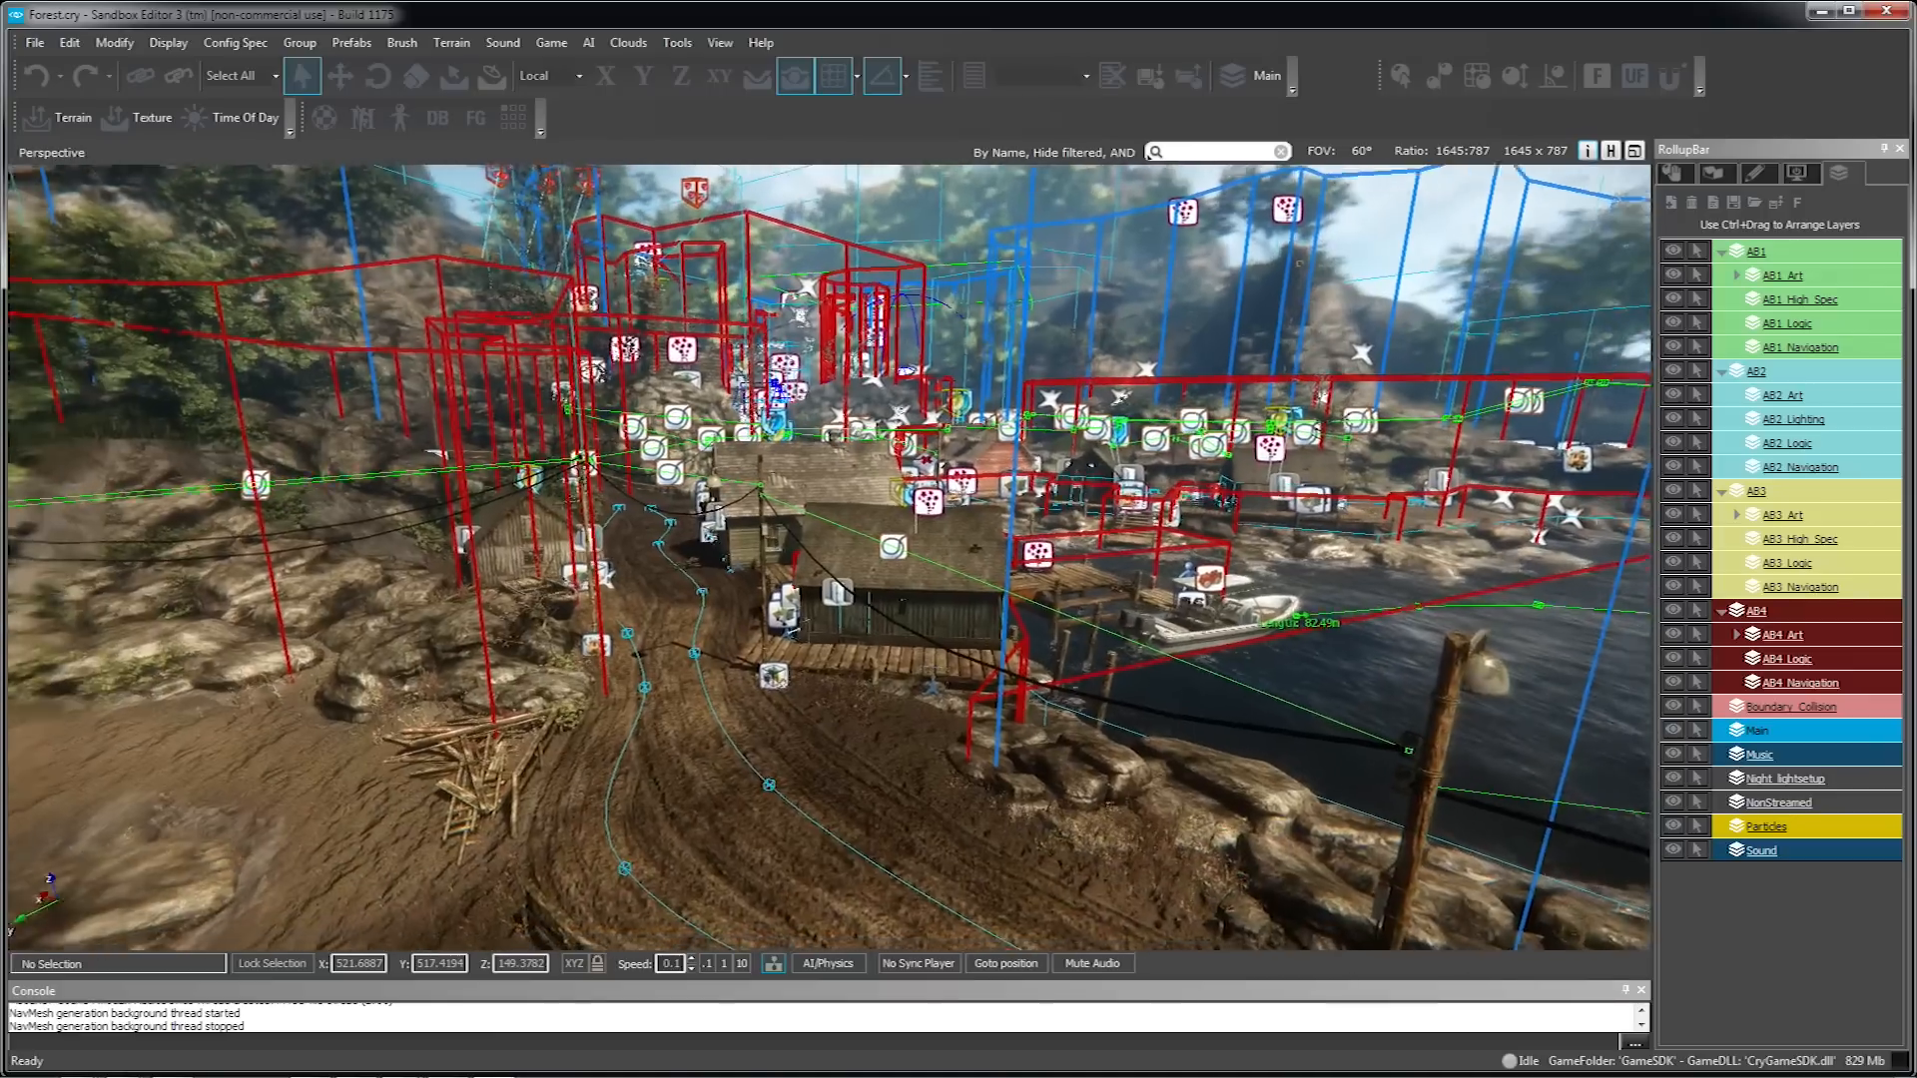
right_click_drag(1470, 741, 1453, 699)
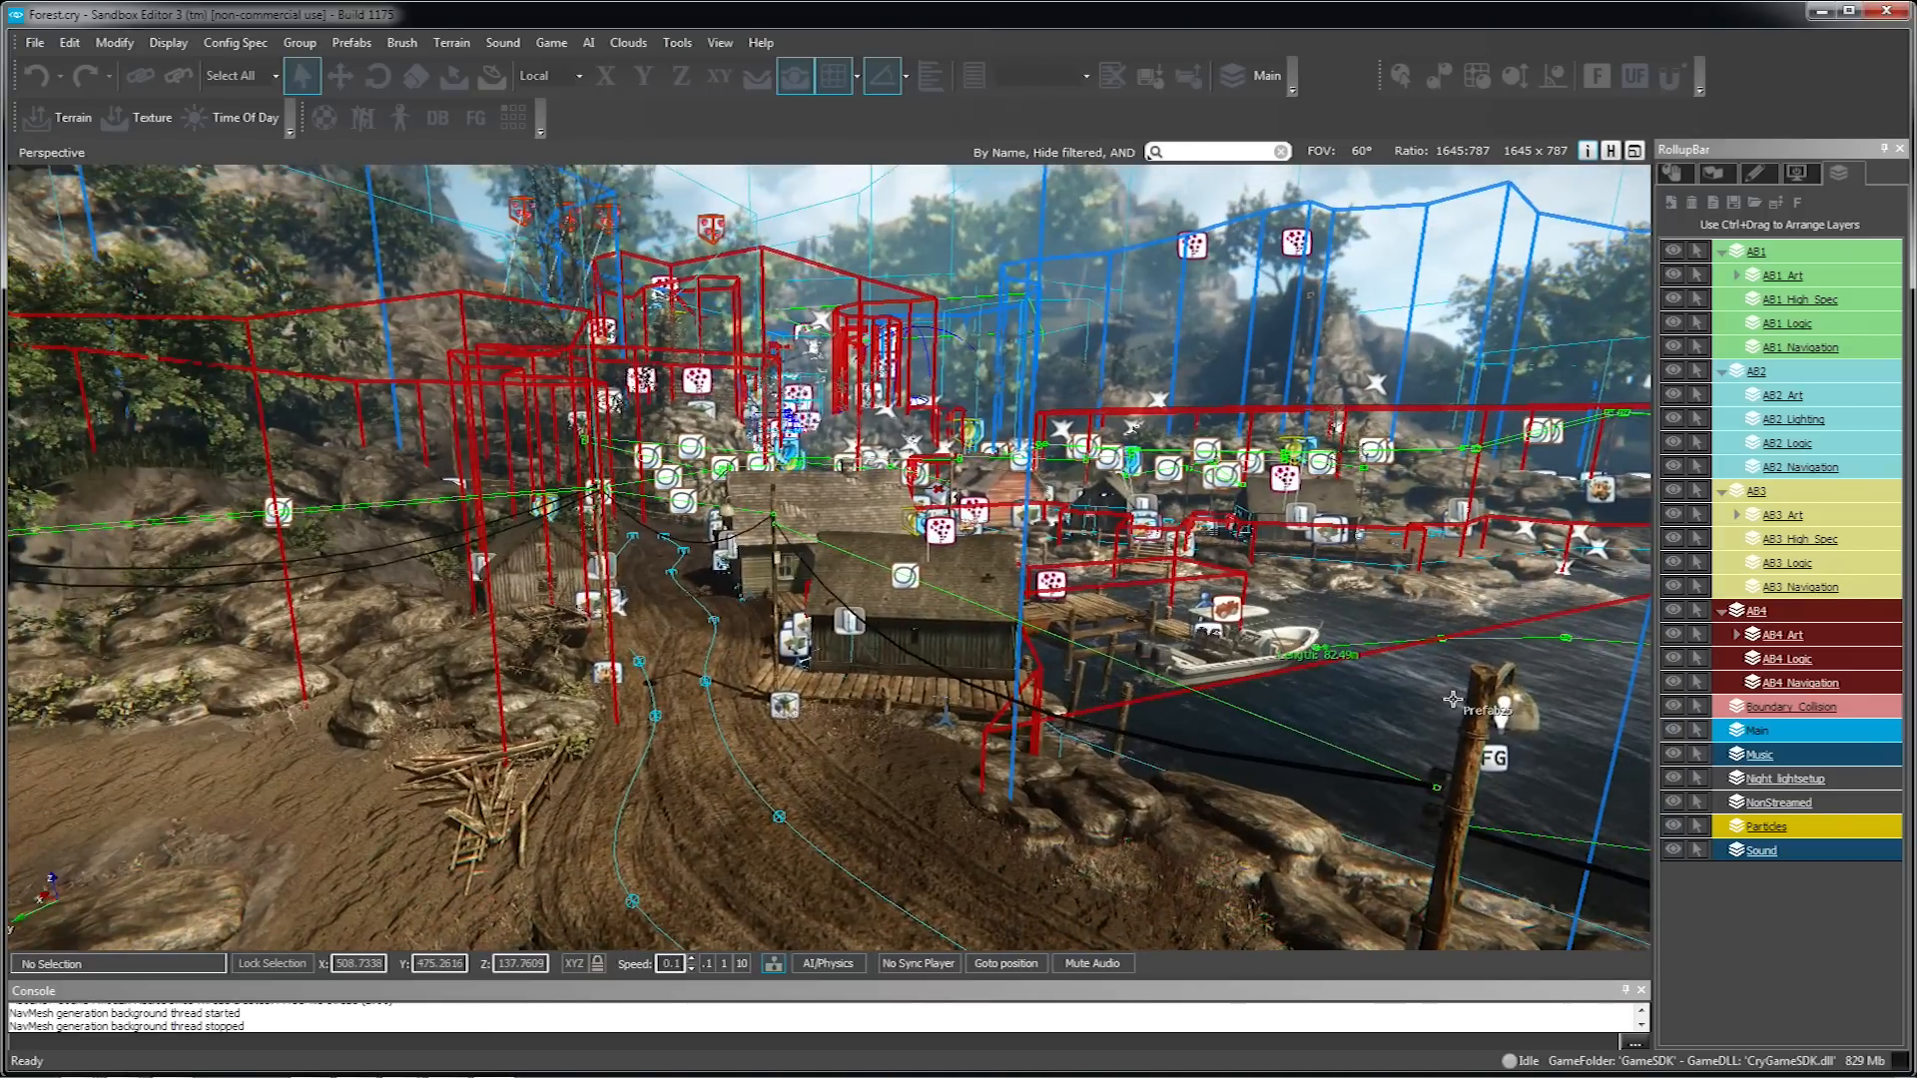
left_click(1672, 203)
type("MyTestLayer")
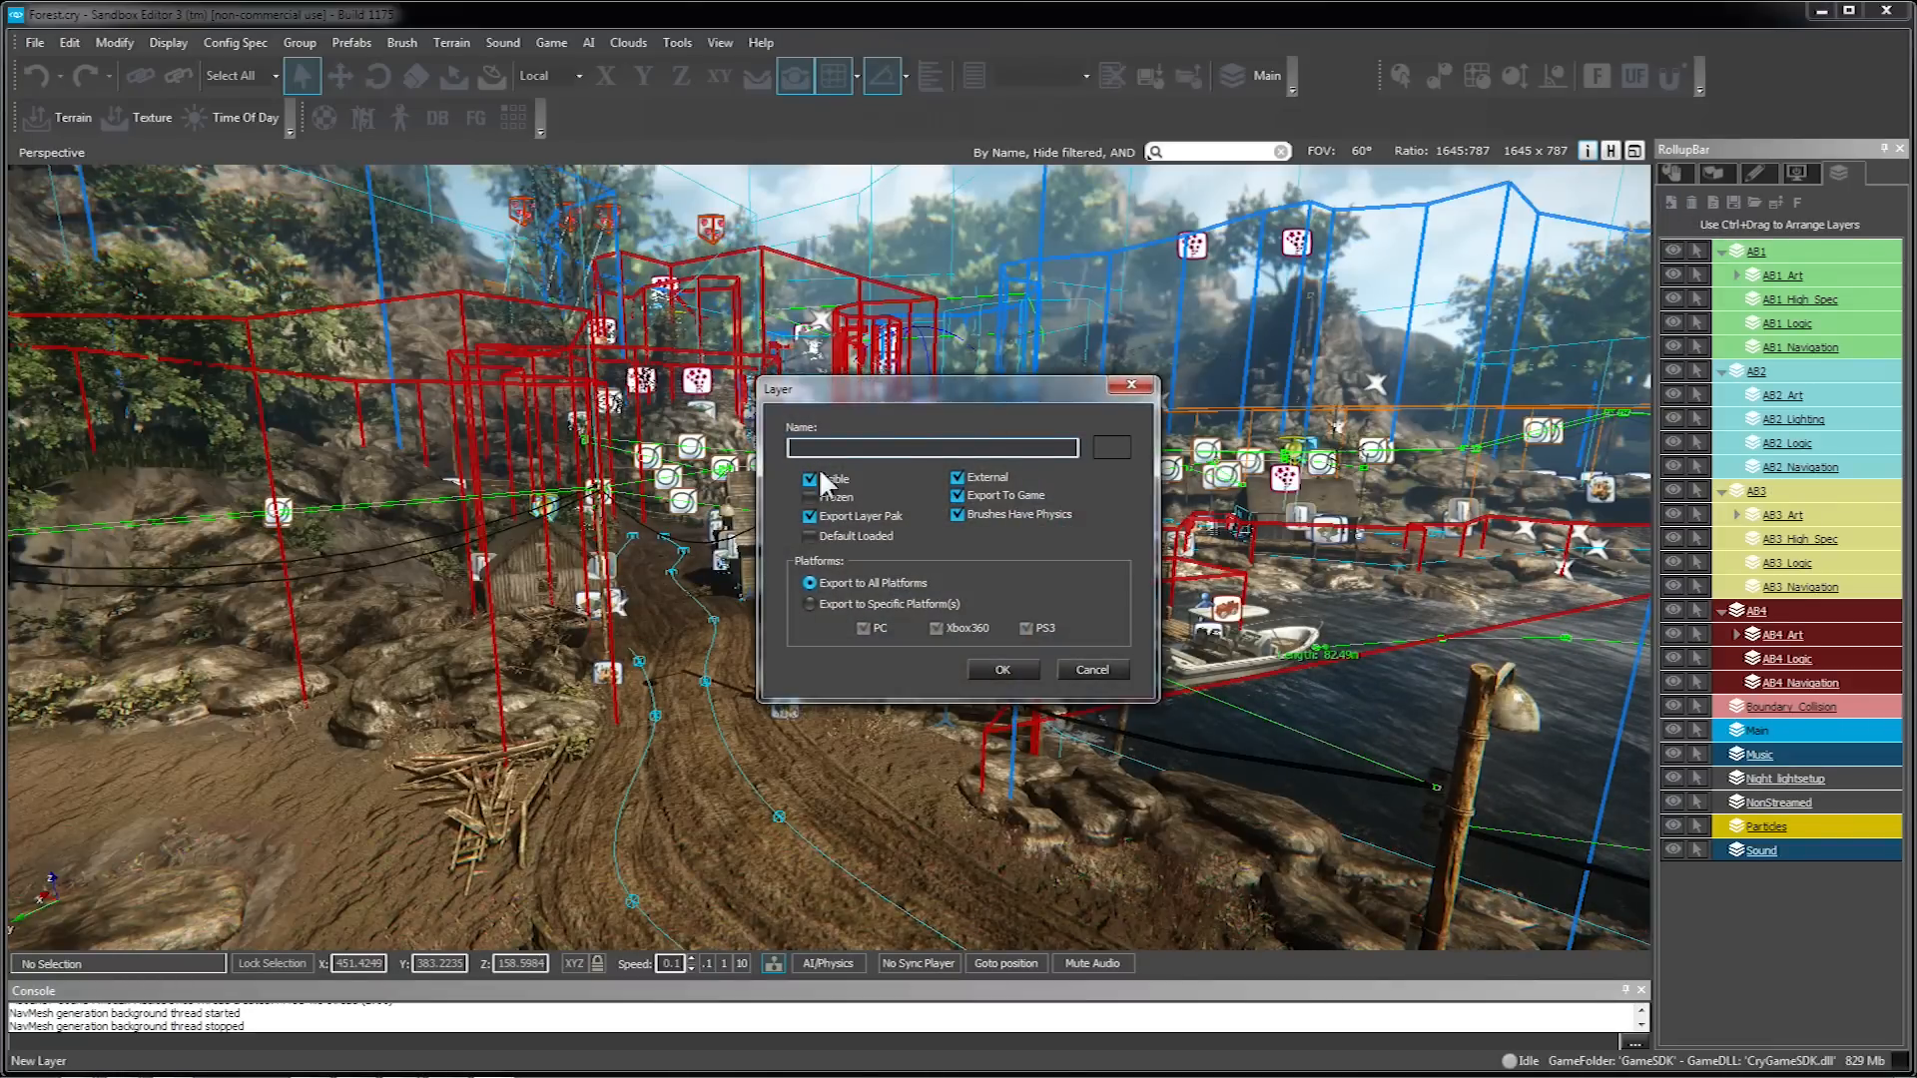
key("Return")
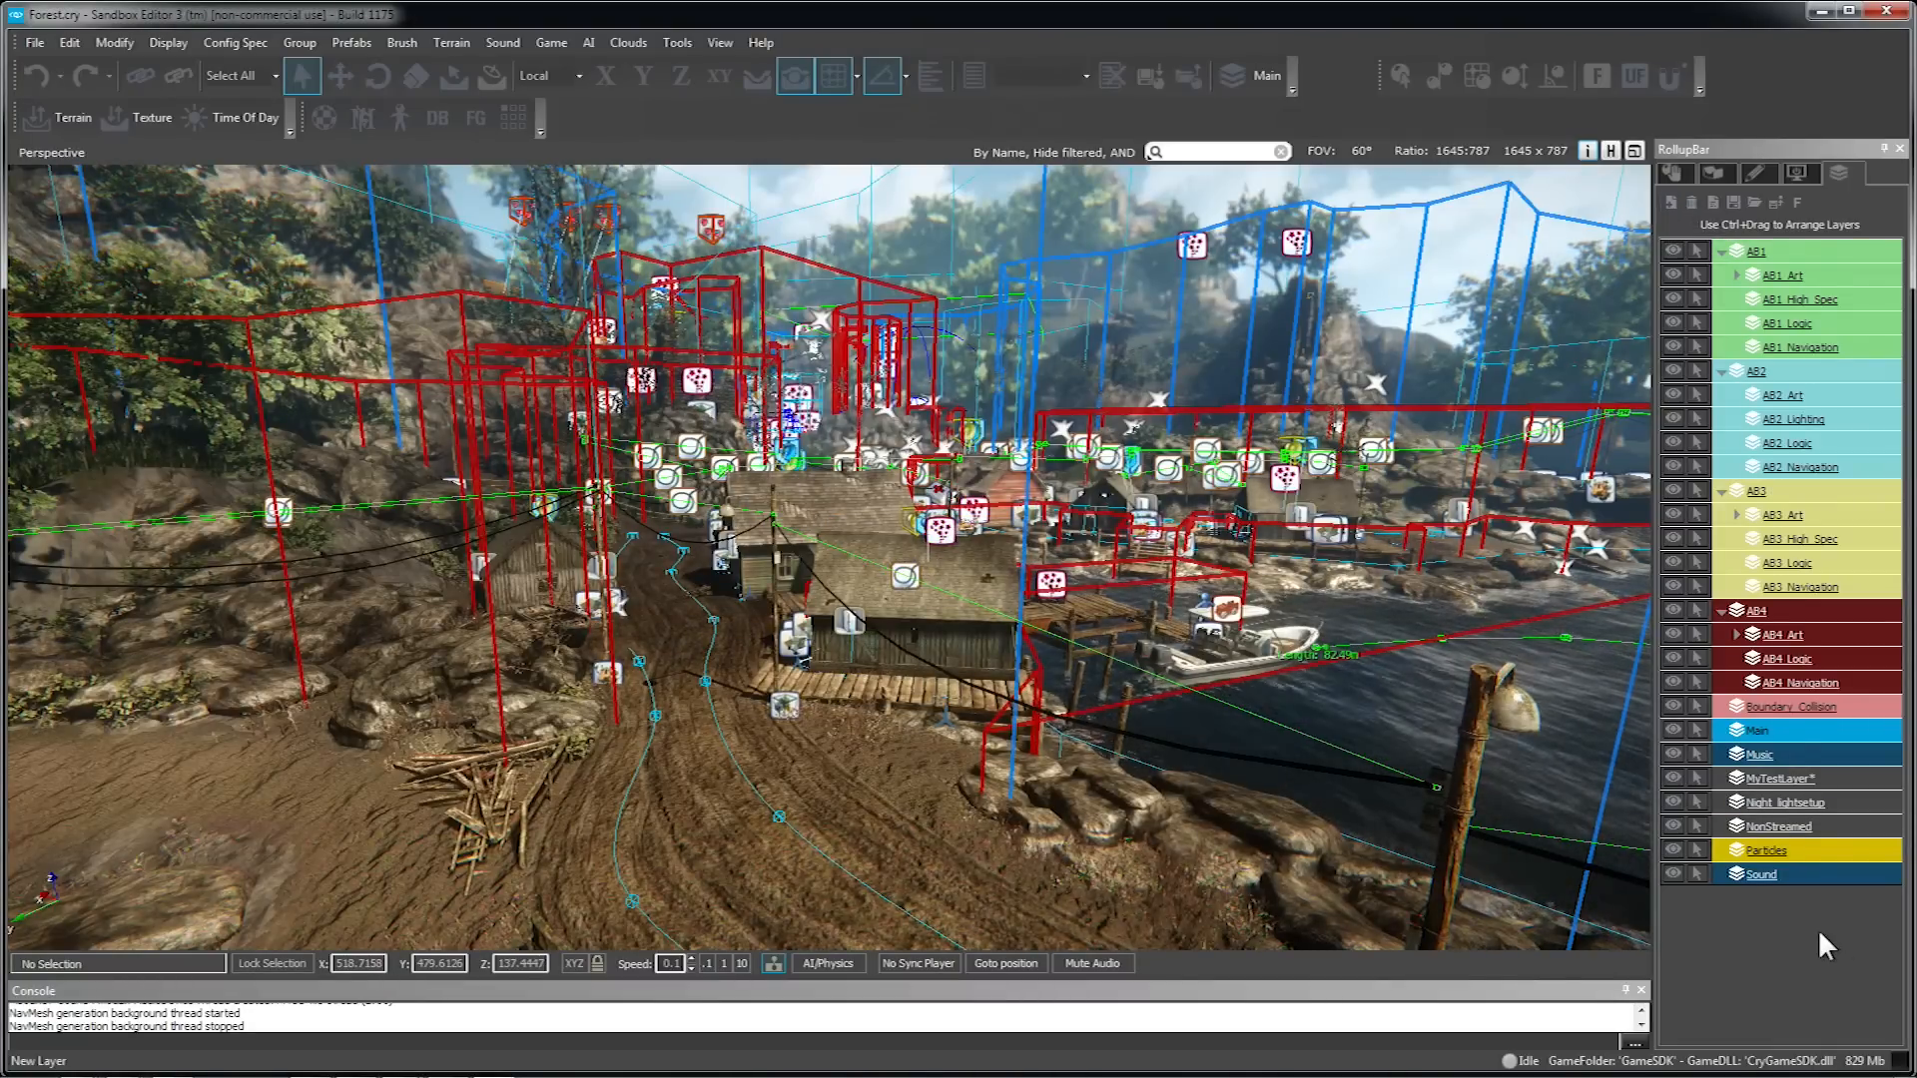
left_click(1754, 780)
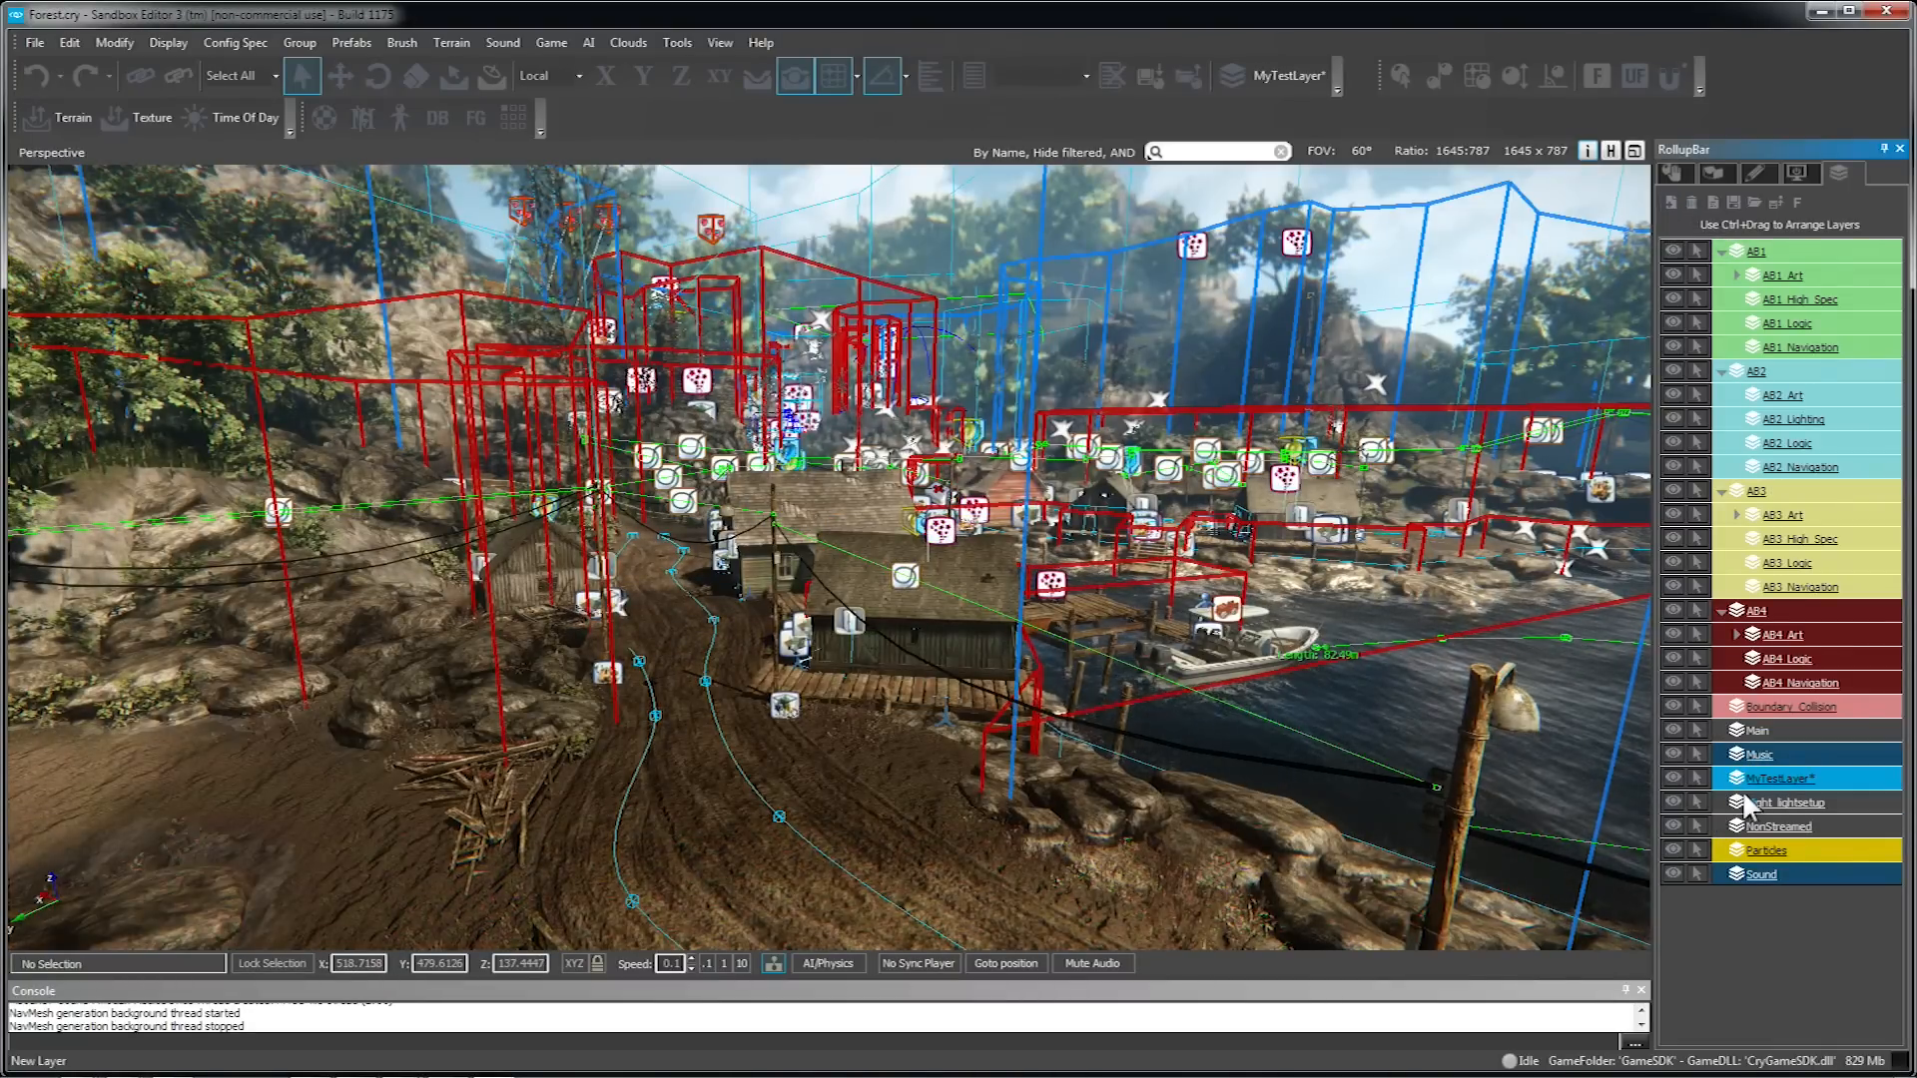
- Freeze every layer except MyTestLayer, toggling the visibility of all layers off and on along the way
left_click(1699, 780, "ctrl")
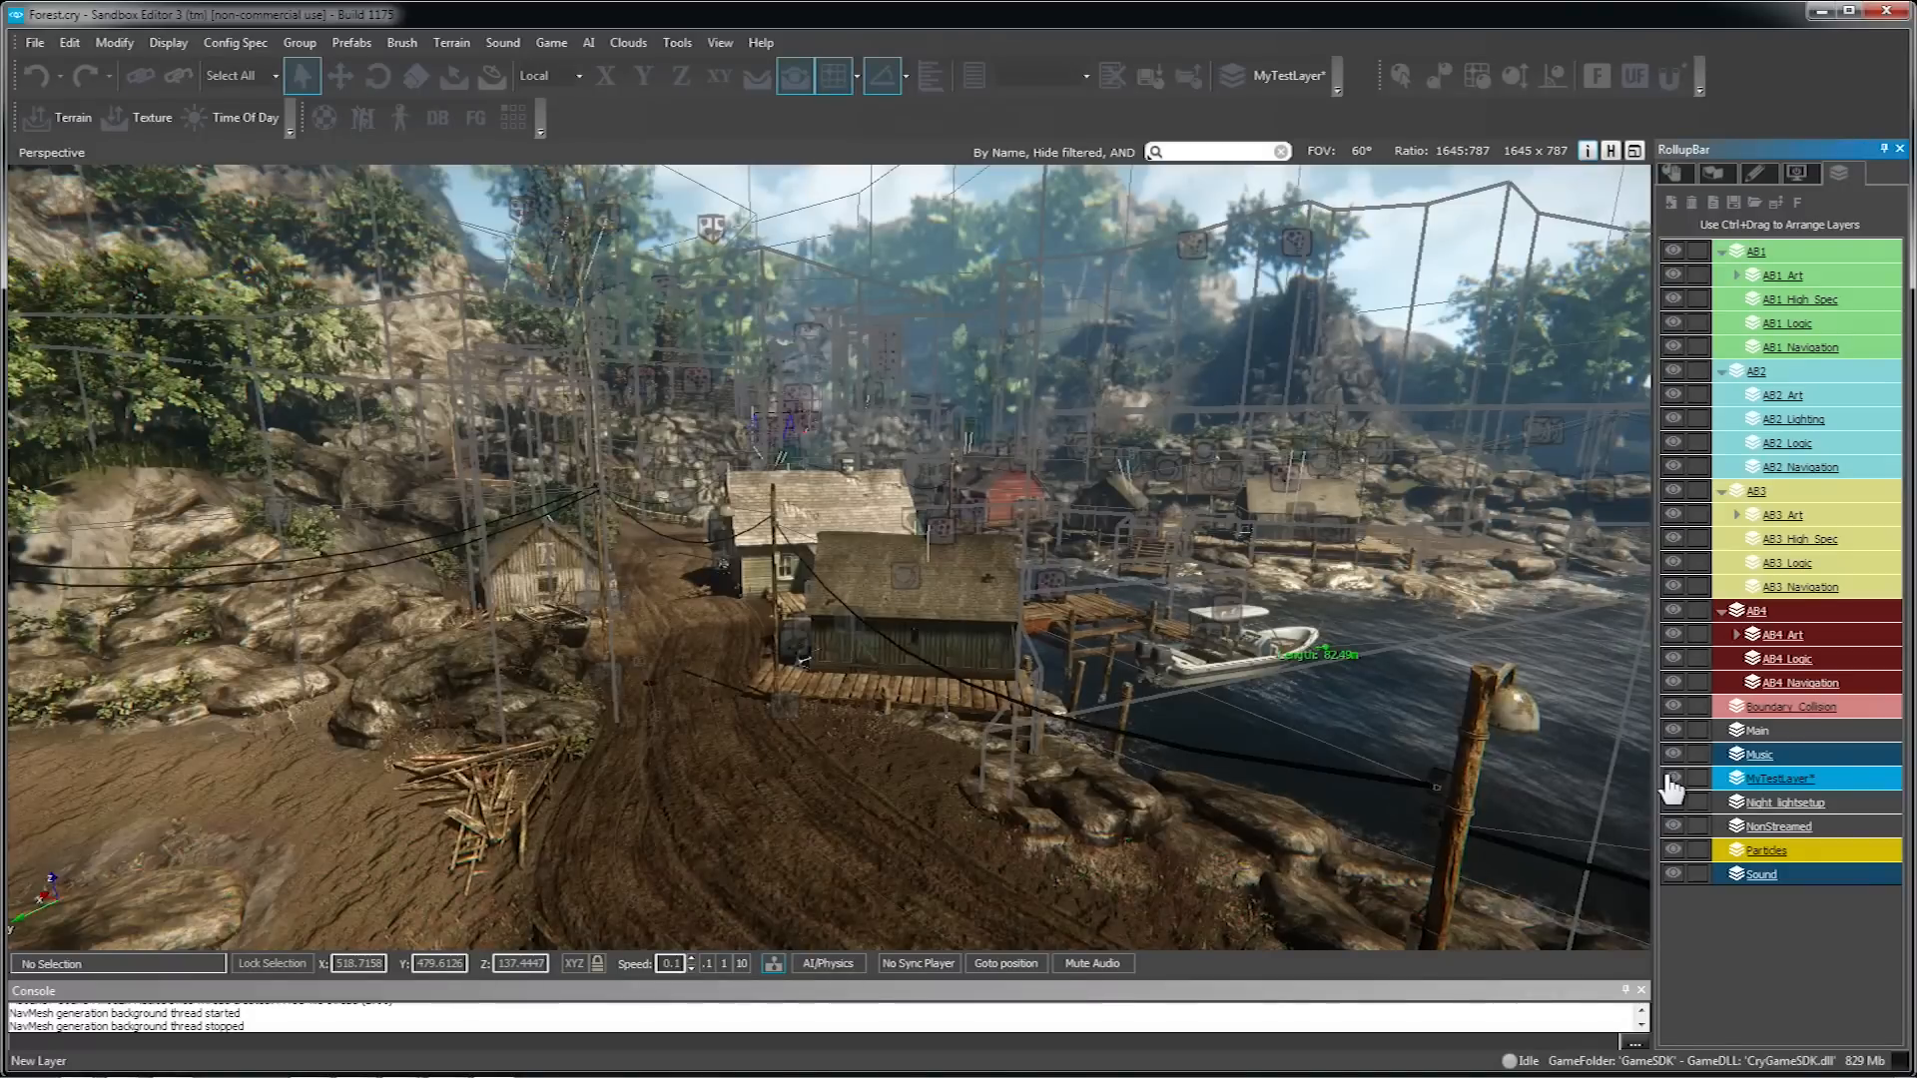
left_click(1674, 779, "ctrl")
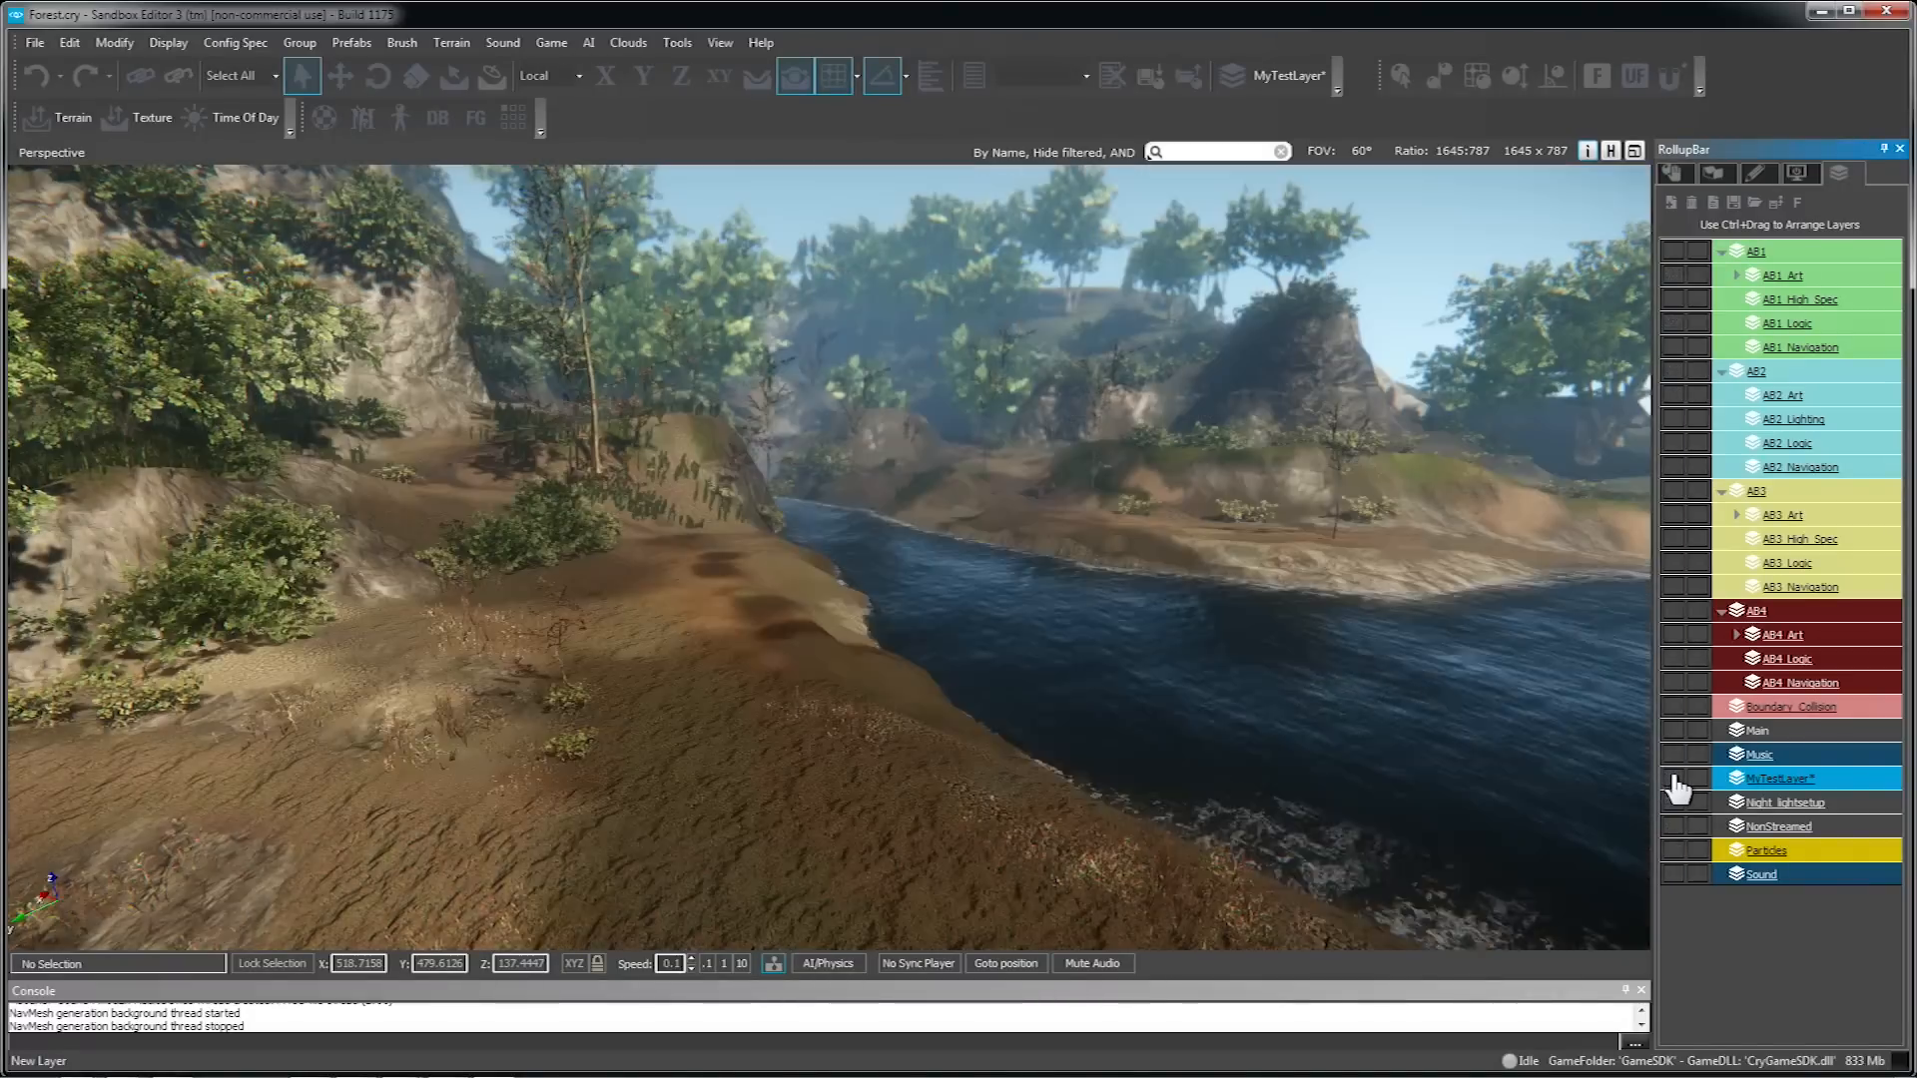
left_click(1674, 779, "ctrl")
left_click(1673, 779, "ctrl")
left_click(1673, 779, "ctrl")
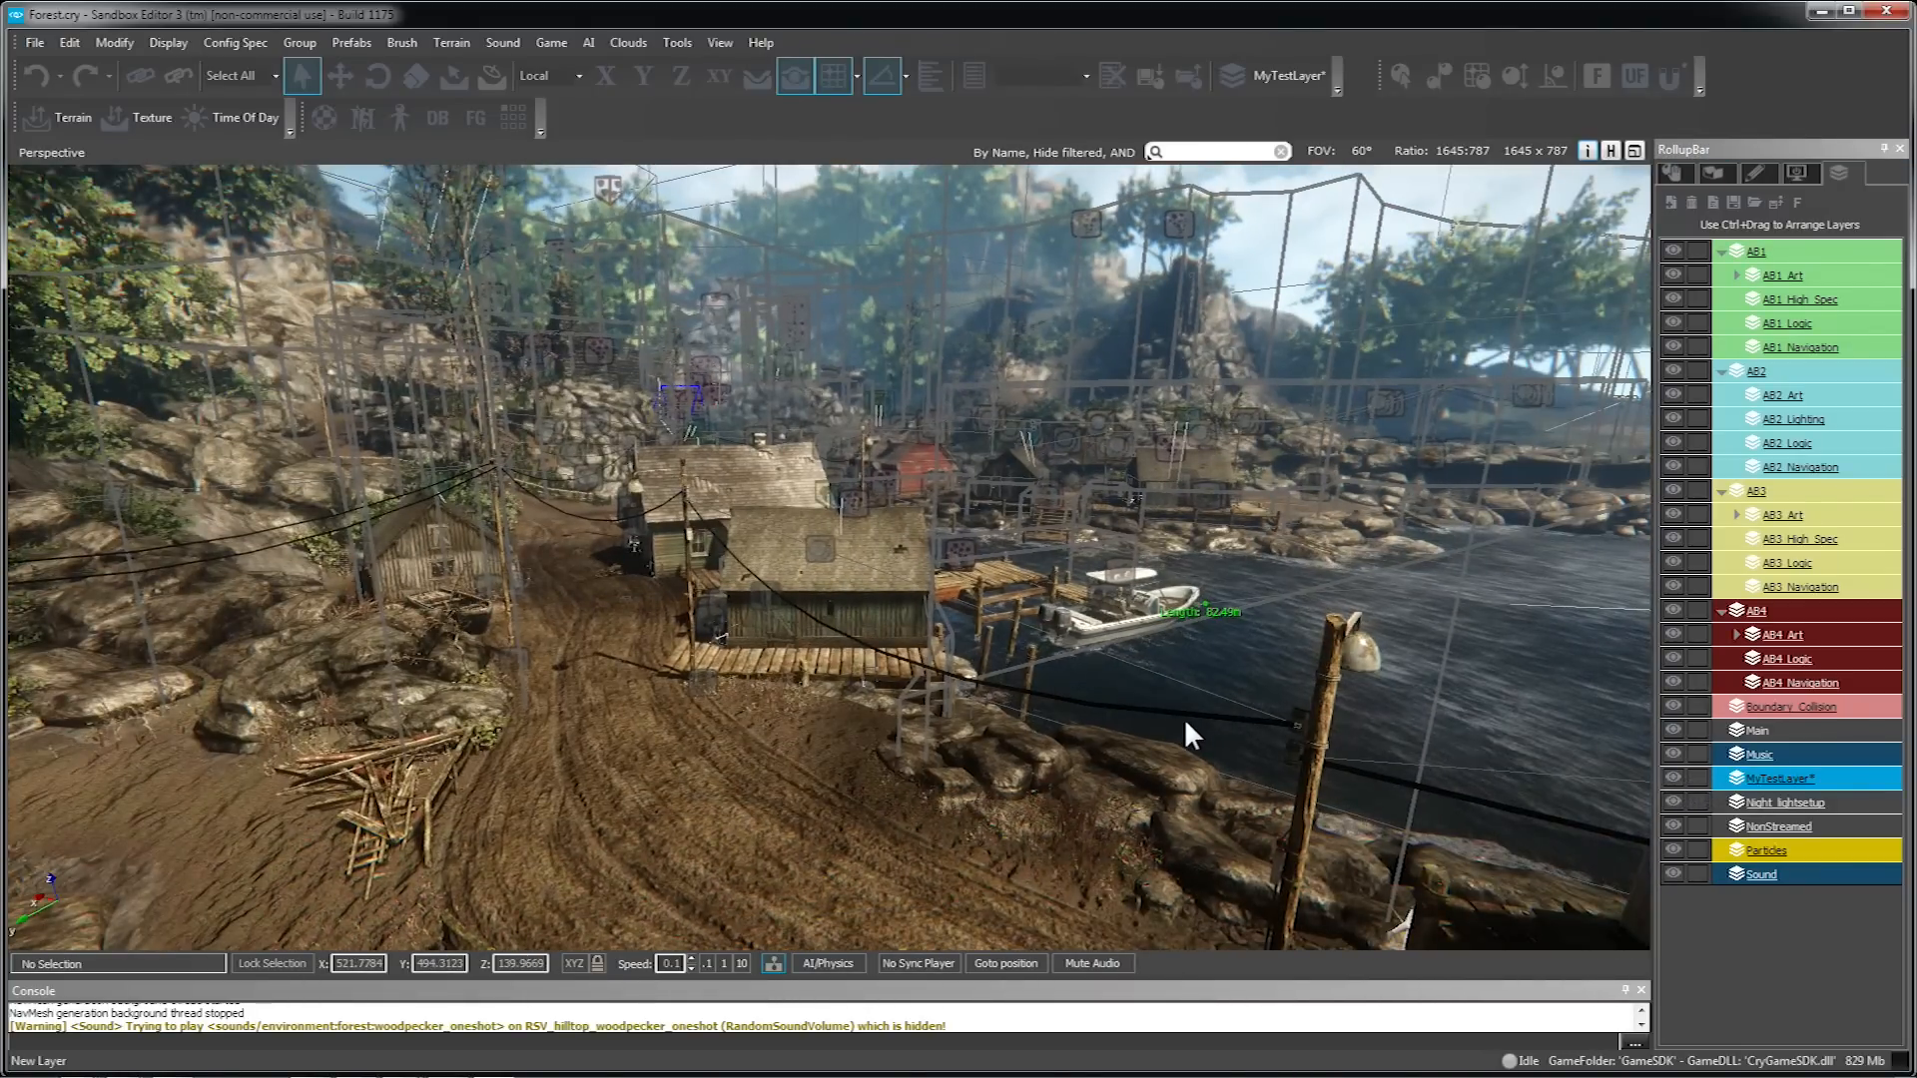
left_click(1699, 782)
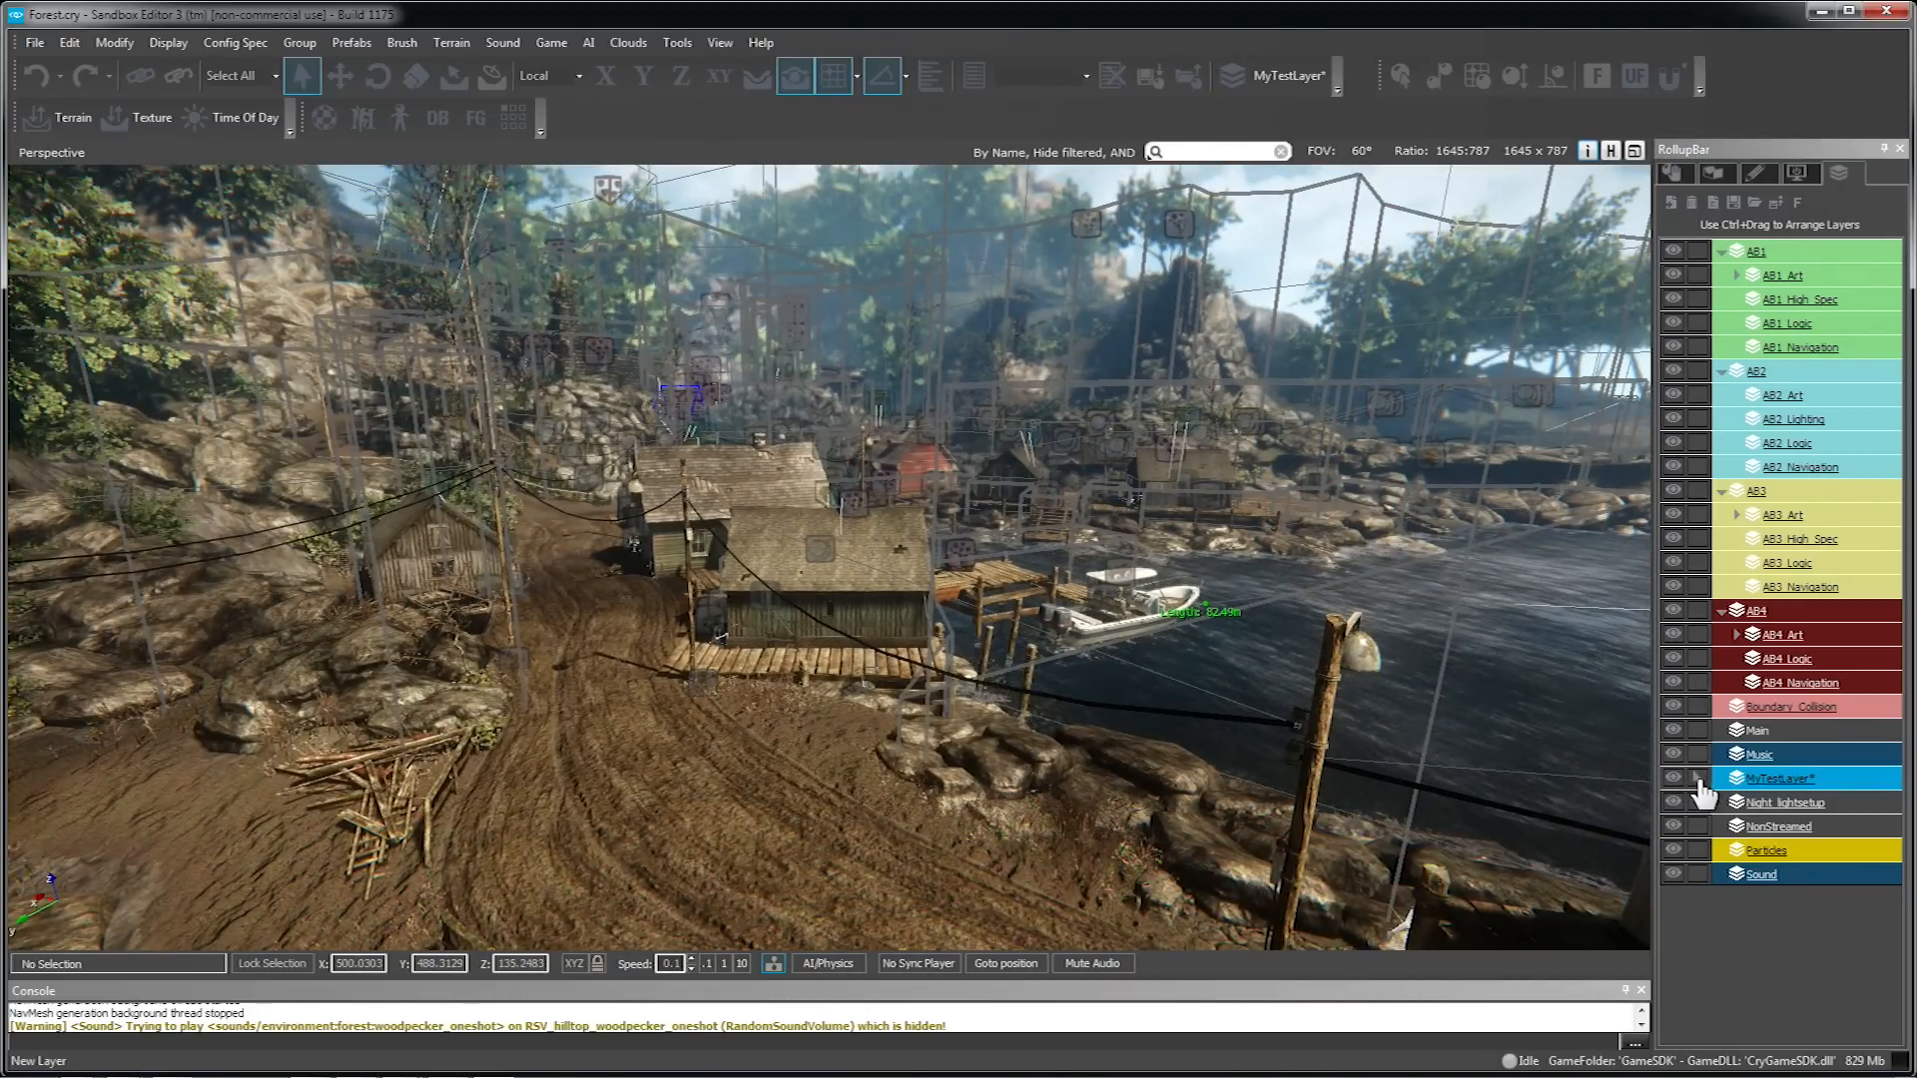
- Hide the viewport helpers and fly the camera across the harbour to the shoreline with the red house and rowboat
key("shift+space")
mouse_move(829, 558)
right_mouse_down()
mouse_move(1129, 557)
mouse_move(519, 550)
mouse_move(819, 589)
right_mouse_up()
key("w")
key("w")
key("s")
key("w")
key("s")
- Extend the shoreline beside the rowboat into the sea with the Flatten terrain brush, using outside radius about 8.13, inside radius about 2.24 and hardness 0.47
left_click(1714, 173)
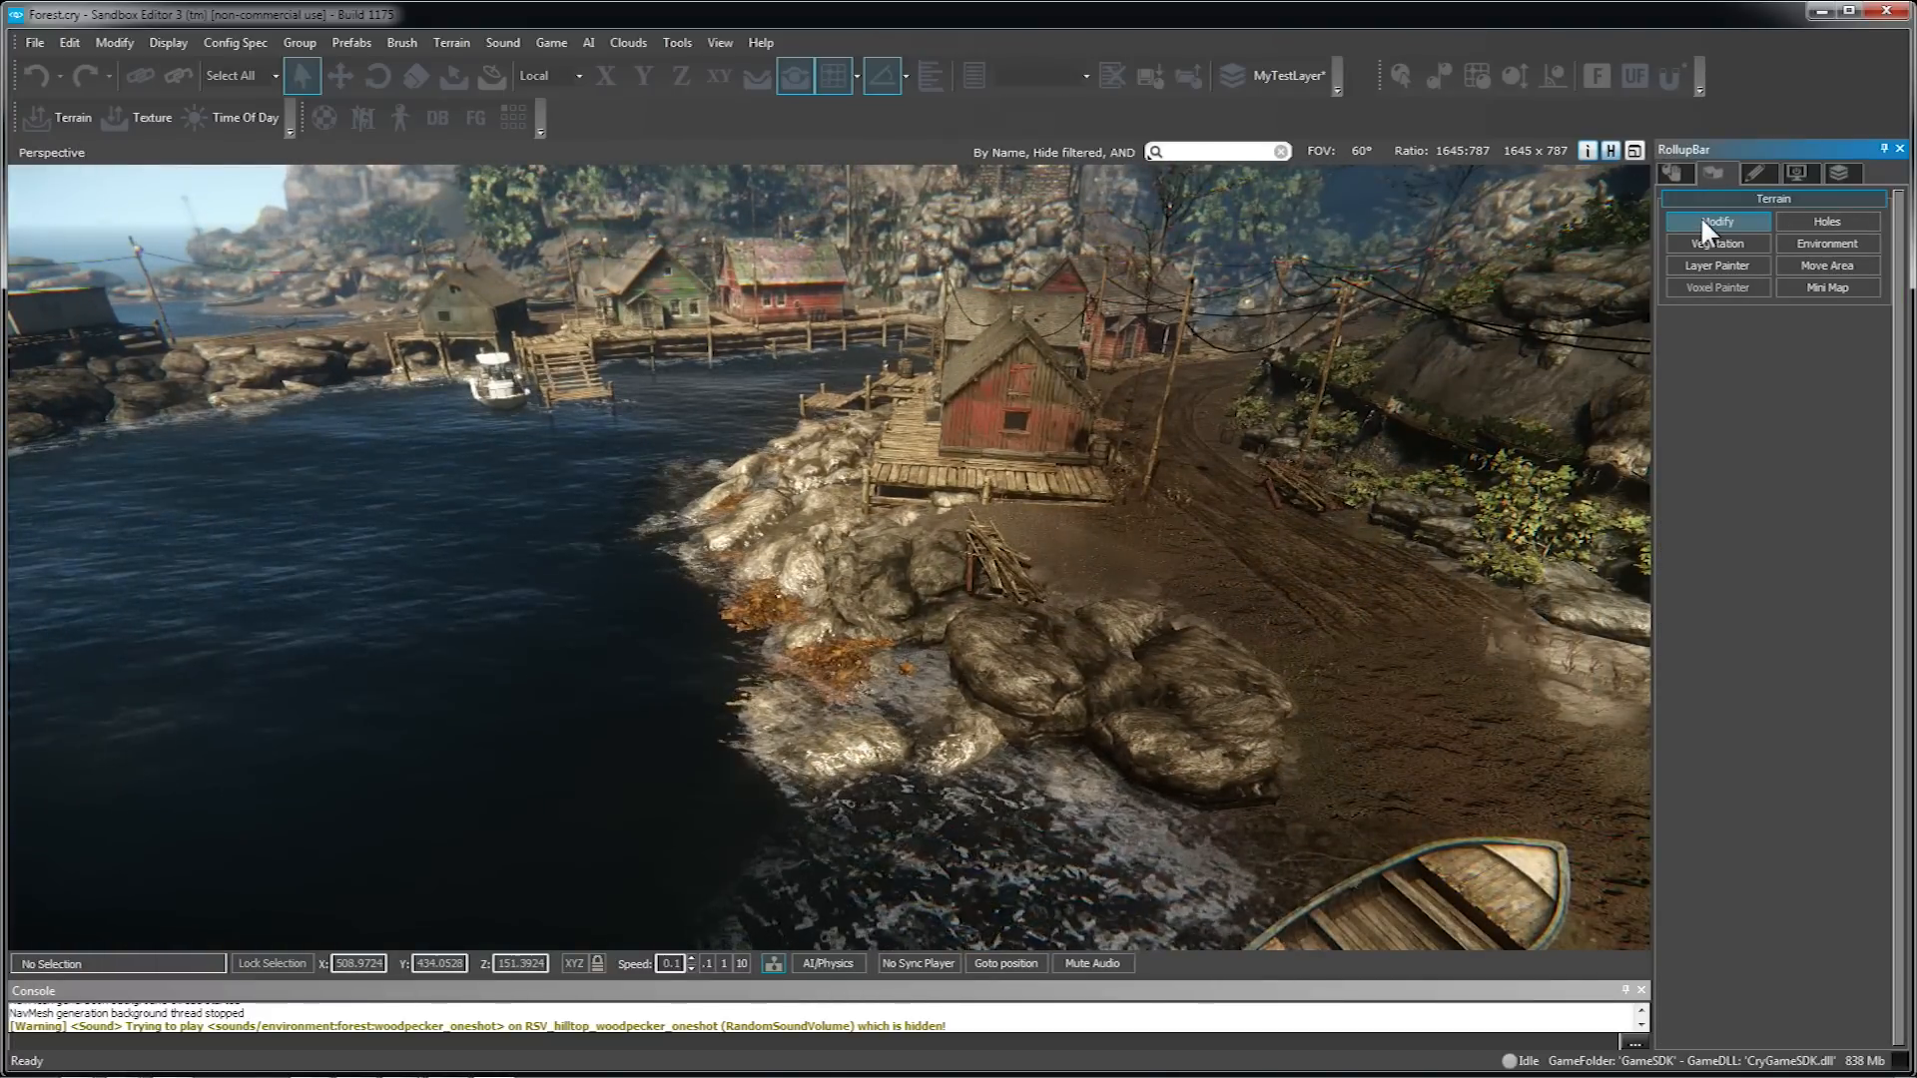
left_click(1702, 215)
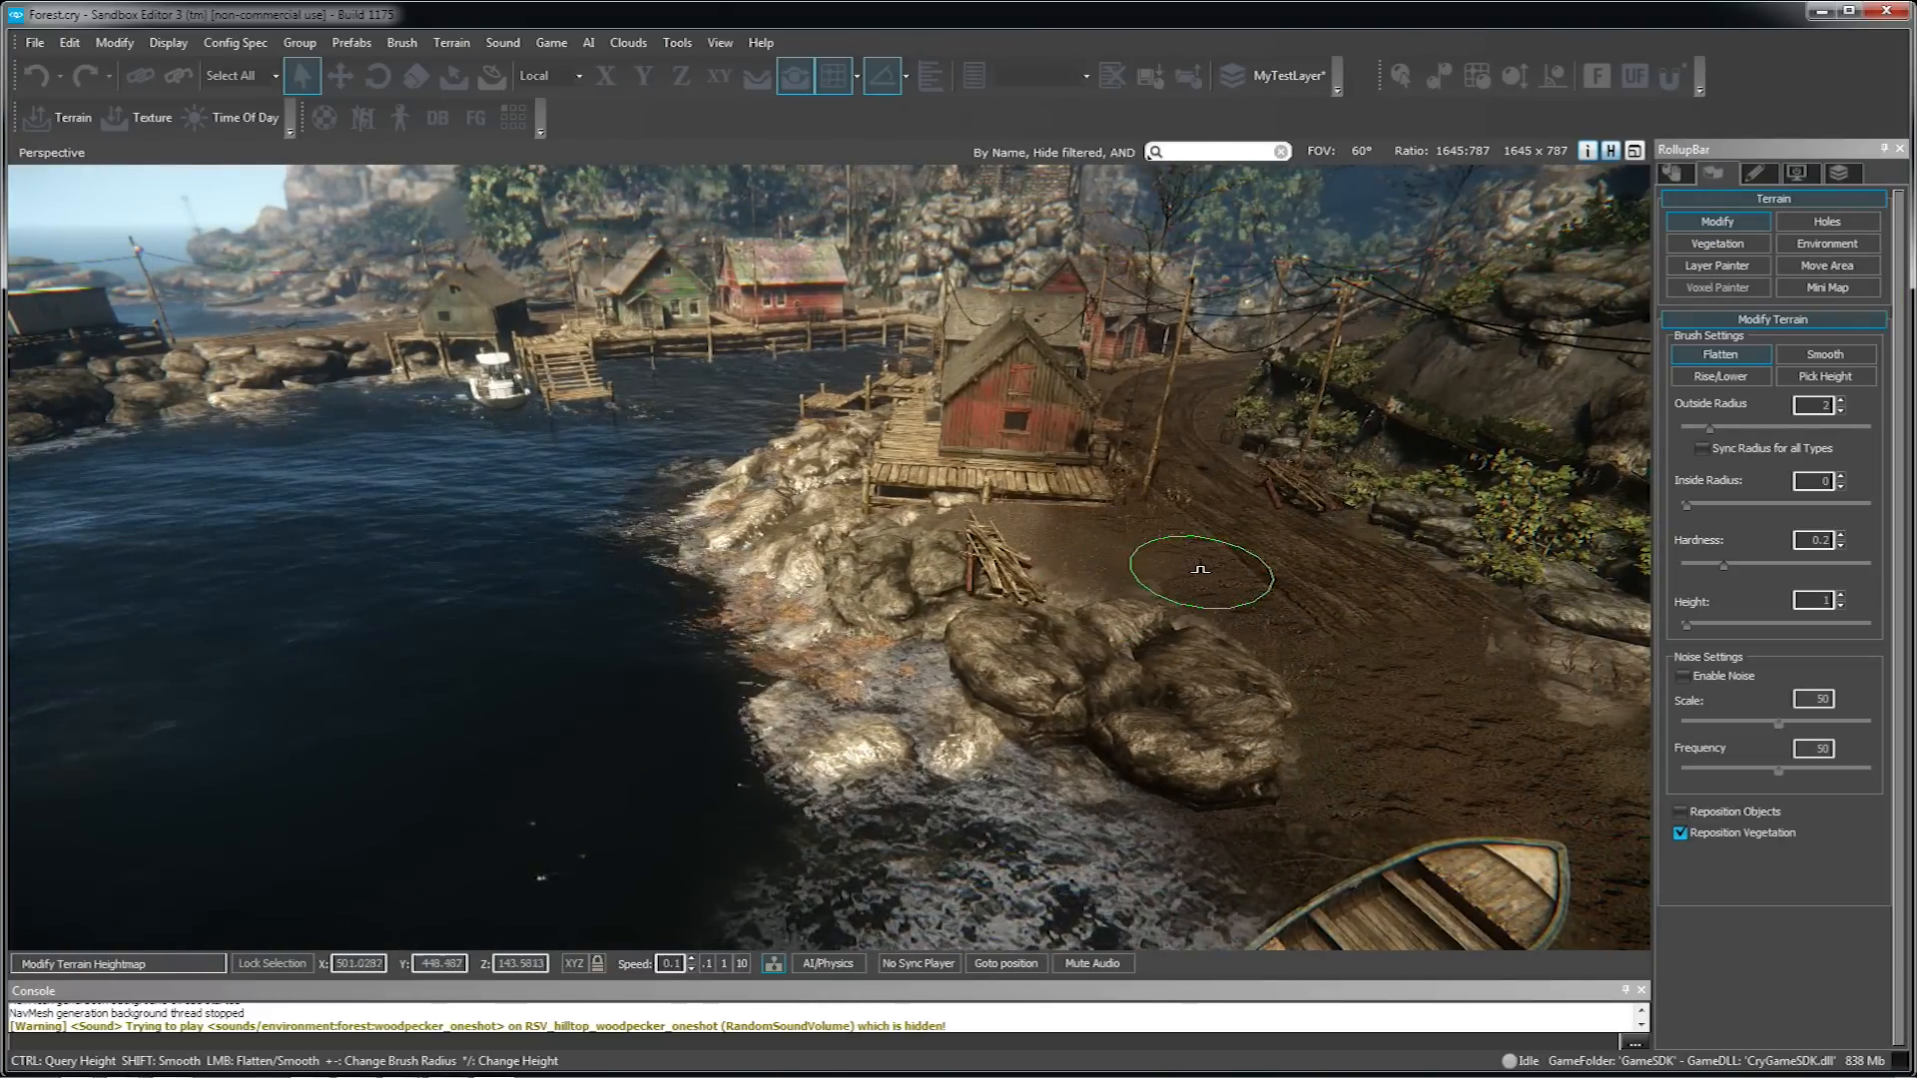
mouse_move(1598, 479)
right_mouse_down()
mouse_move(1650, 424)
mouse_move(899, 419)
mouse_move(1098, 470)
mouse_move(1298, 559)
mouse_move(1169, 539)
mouse_move(1044, 594)
mouse_move(865, 463)
right_mouse_up()
left_click(1797, 356)
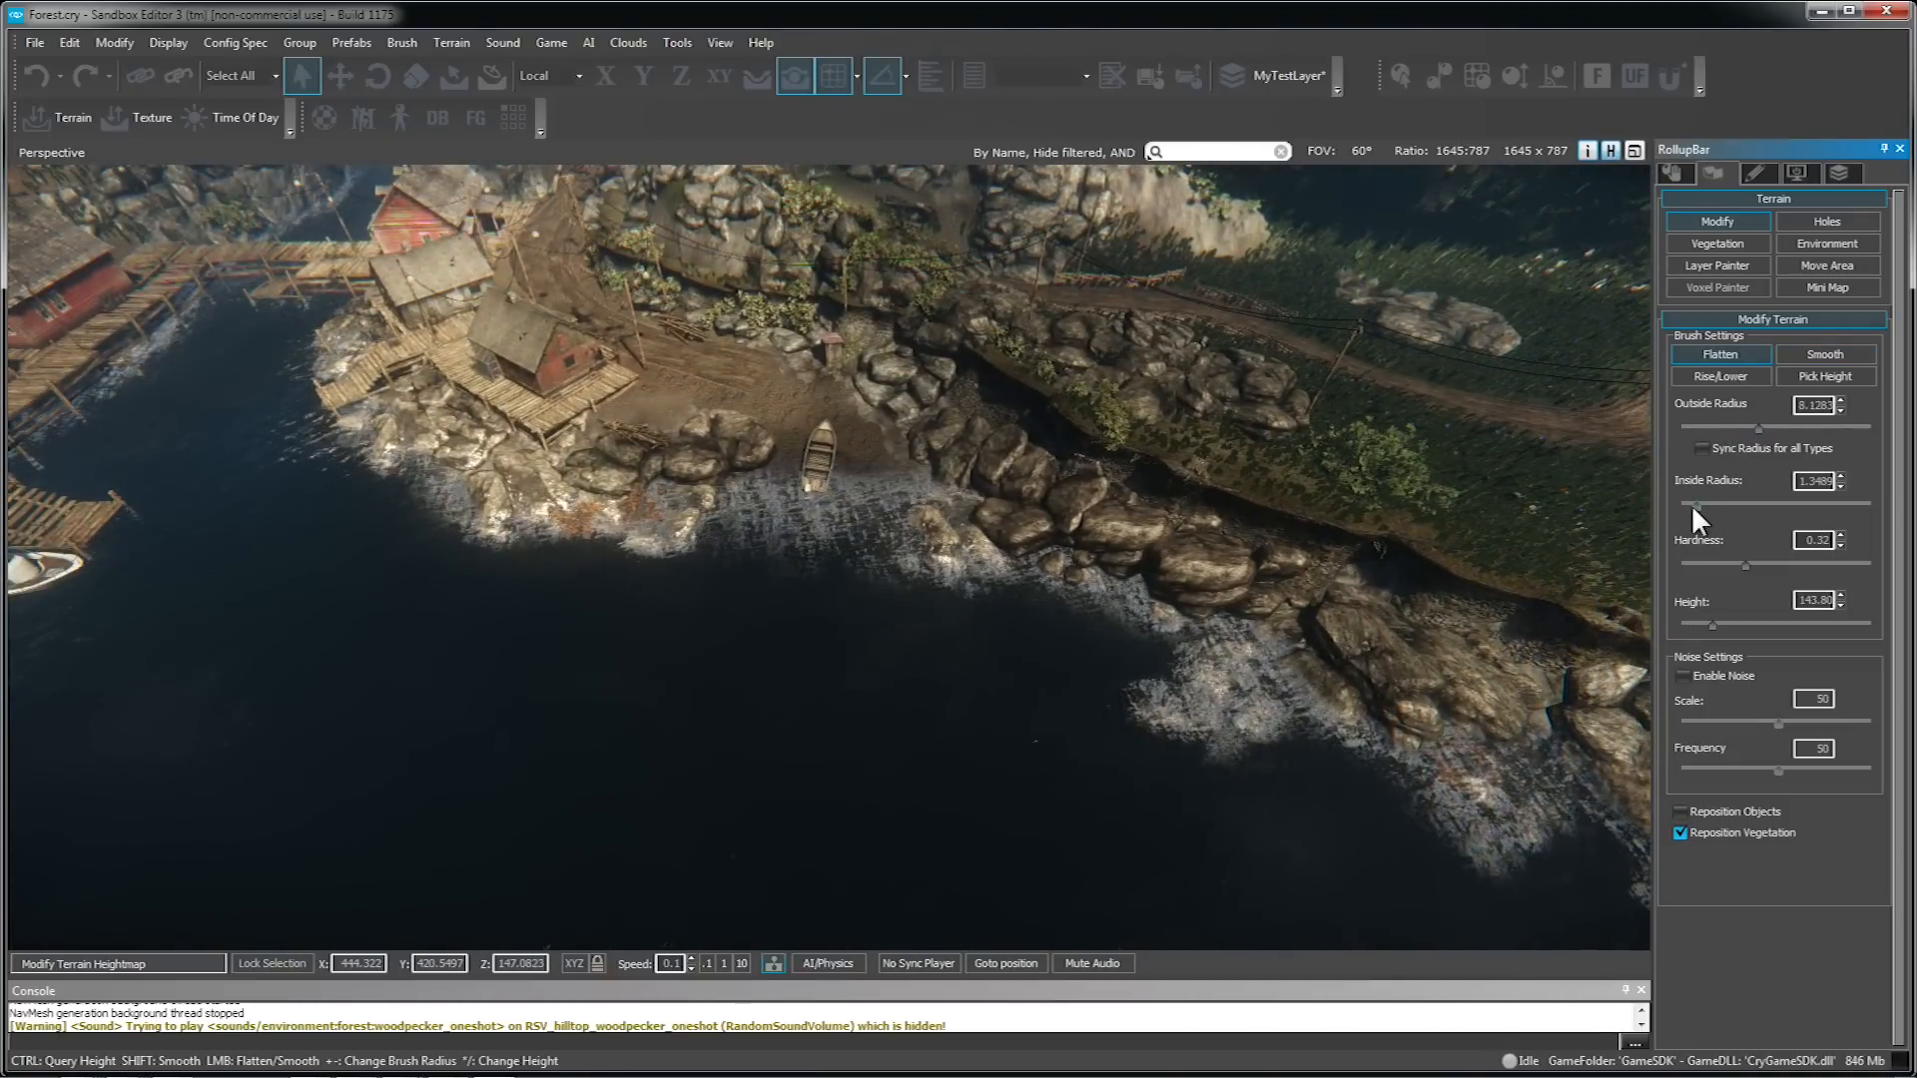
left_click_drag(1696, 505, 1713, 505)
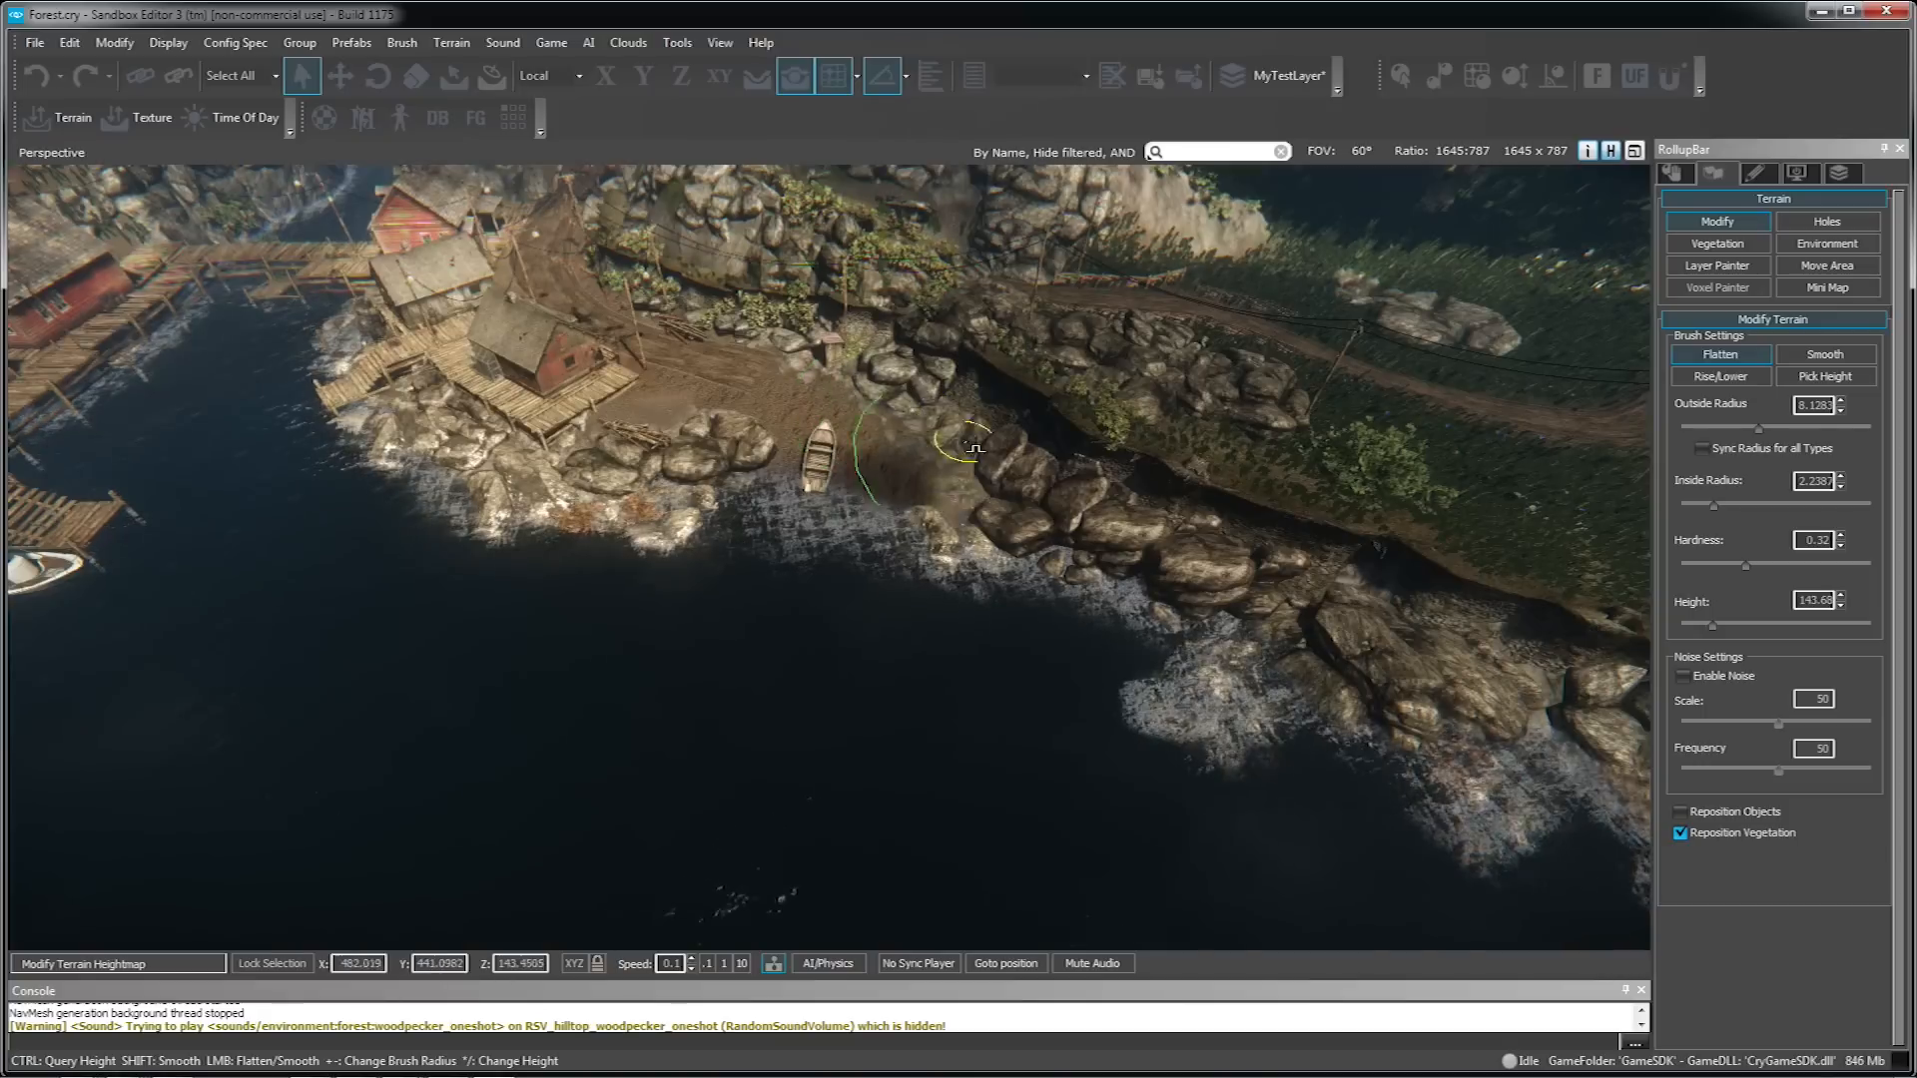
mouse_move(1172, 705)
left_mouse_down()
mouse_move(1203, 809)
mouse_move(975, 676)
left_mouse_up()
mouse_move(976, 676)
right_mouse_down("shift")
mouse_move(984, 714)
mouse_move(1034, 684)
mouse_move(884, 674)
right_mouse_up("shift")
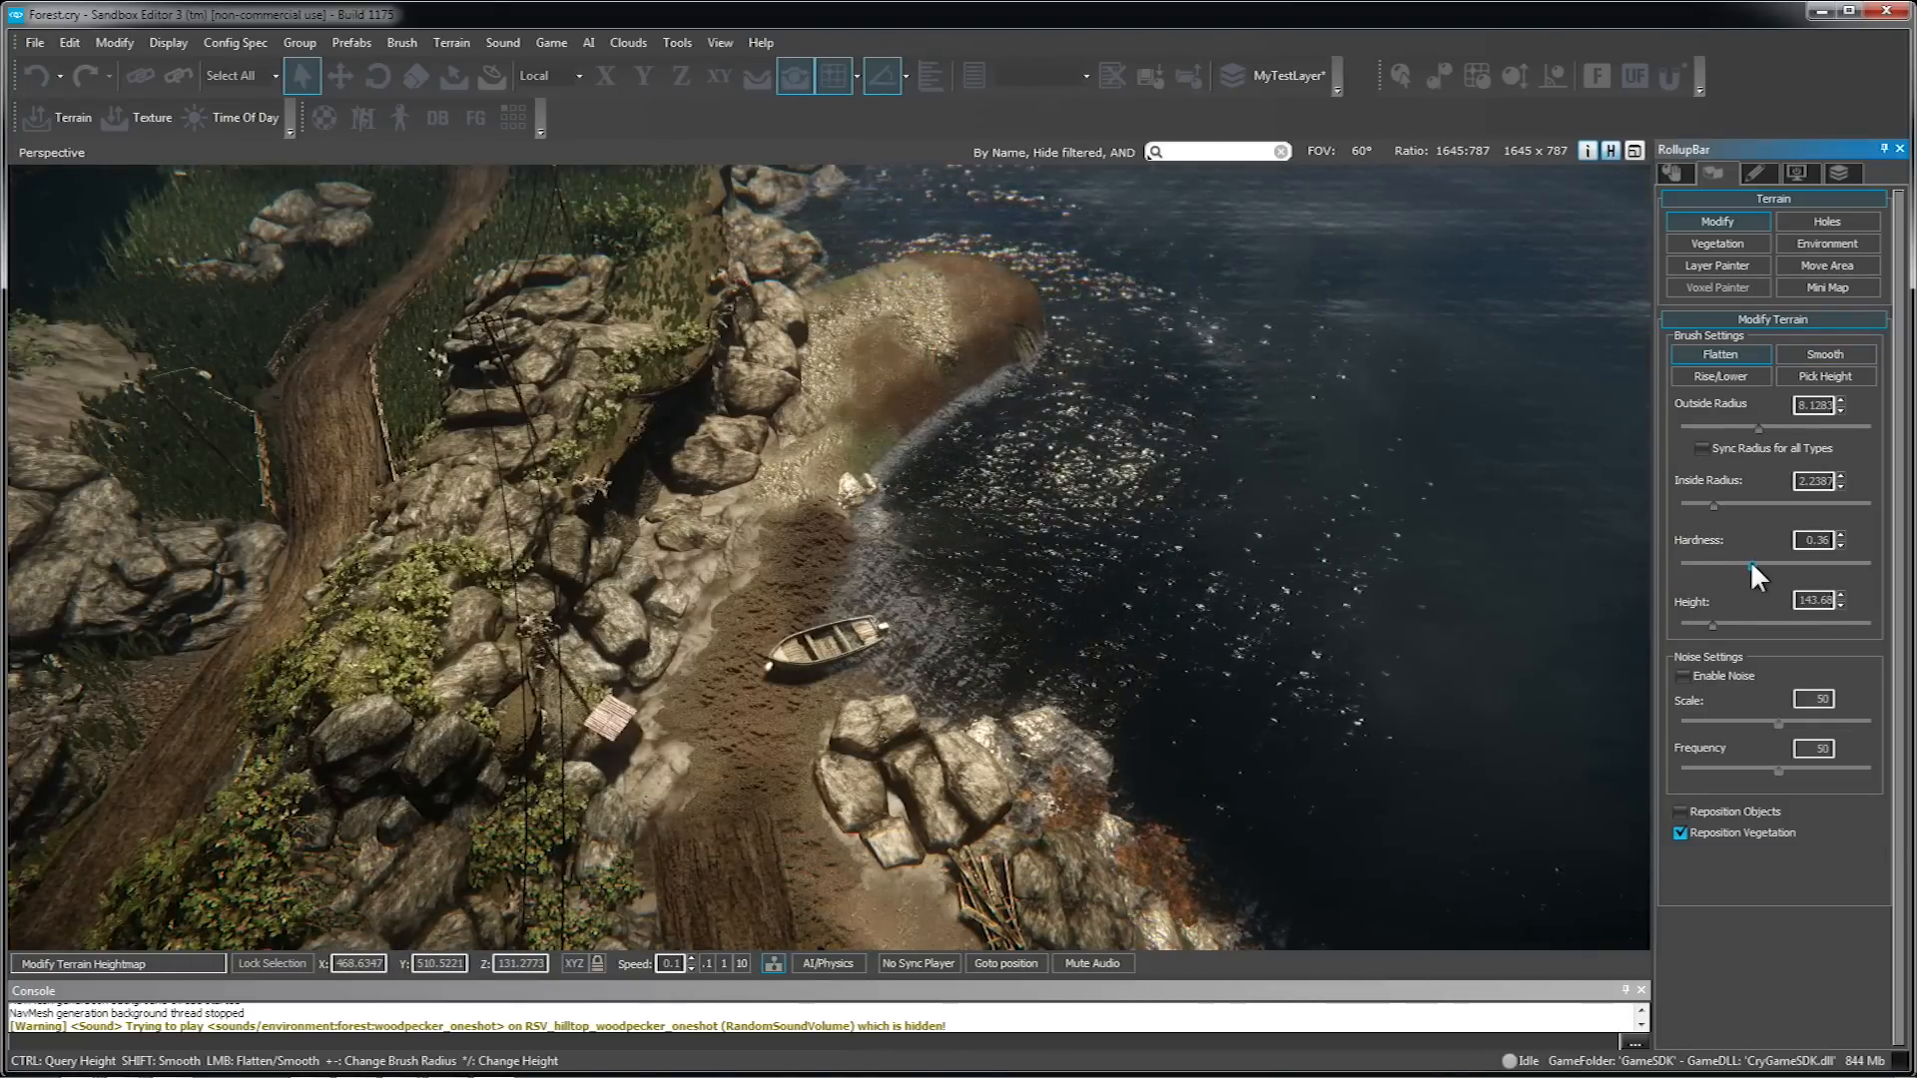
left_click_drag(1747, 560, 1770, 561)
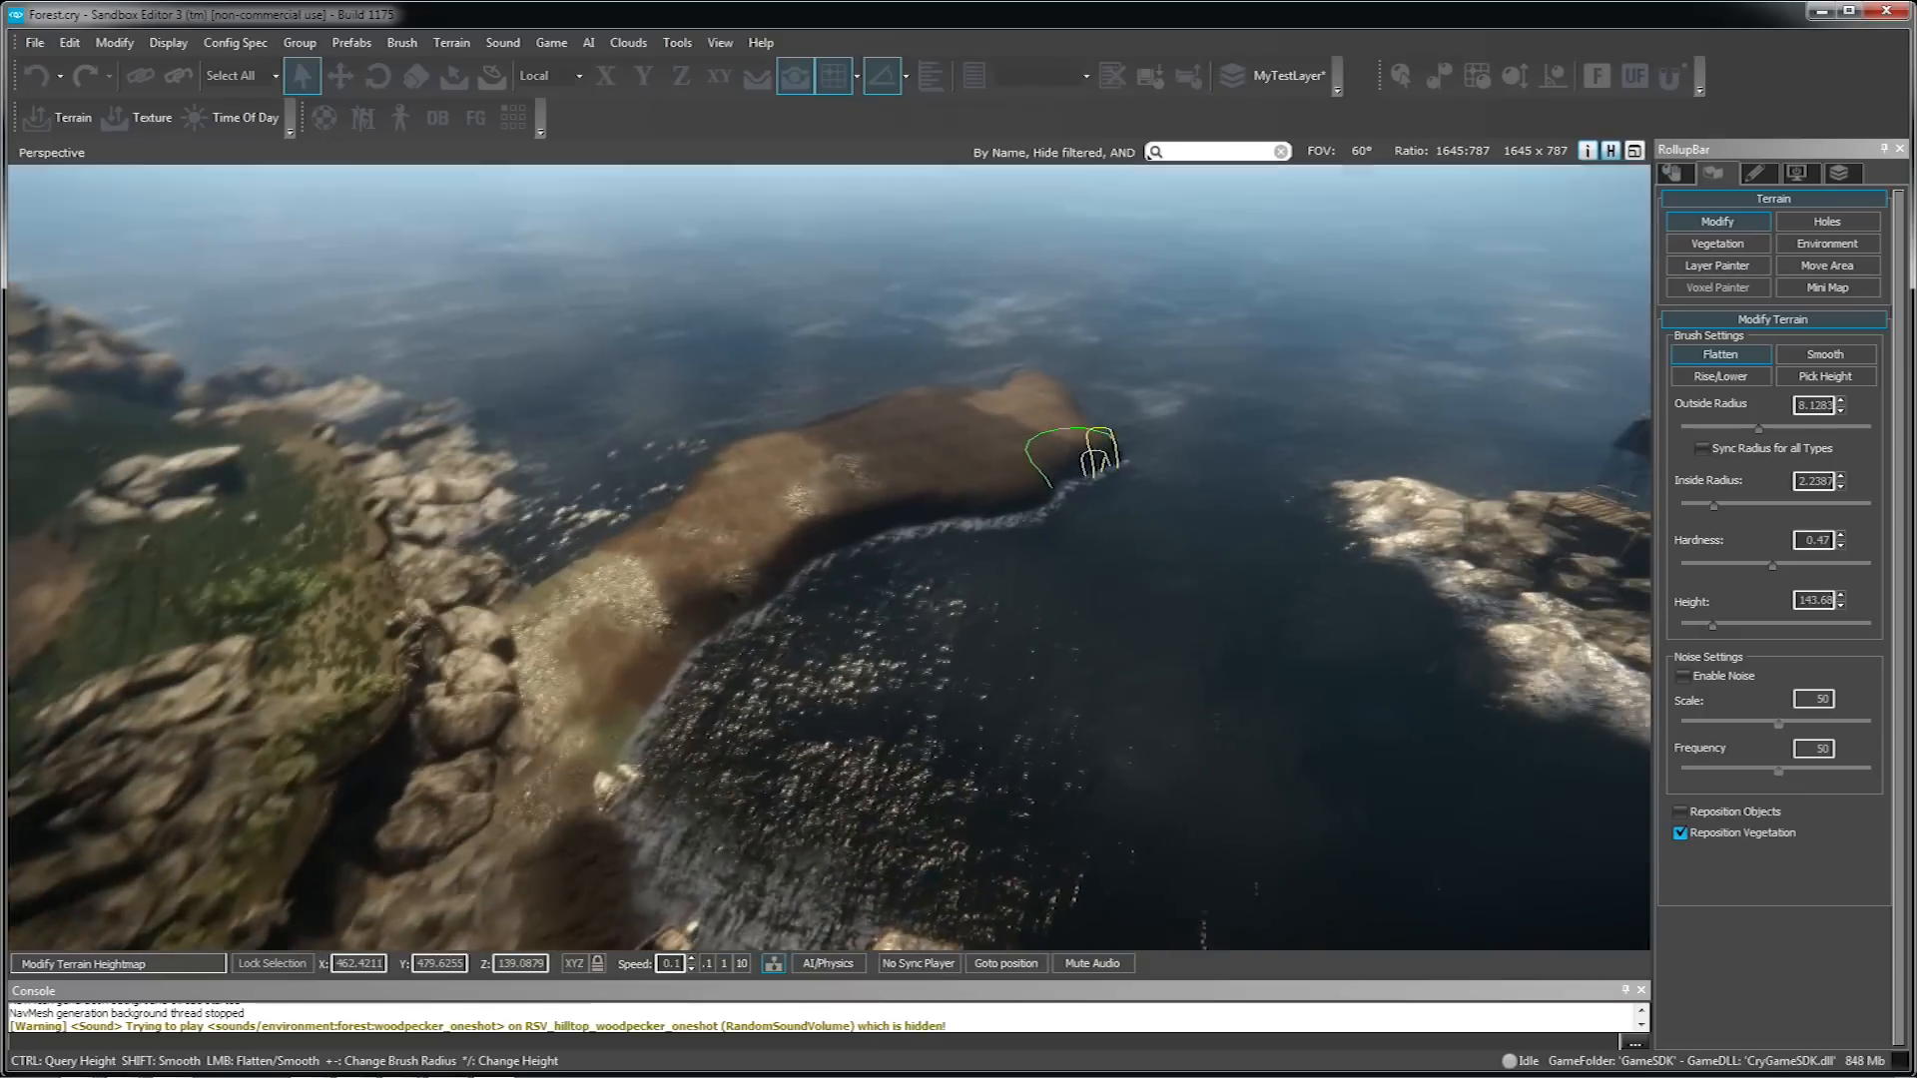
- Sample a terrain height in the Terrain Editor with the Flatten brush and smooth the slopes of the new headland with the Smooth brush
left_click(451, 42)
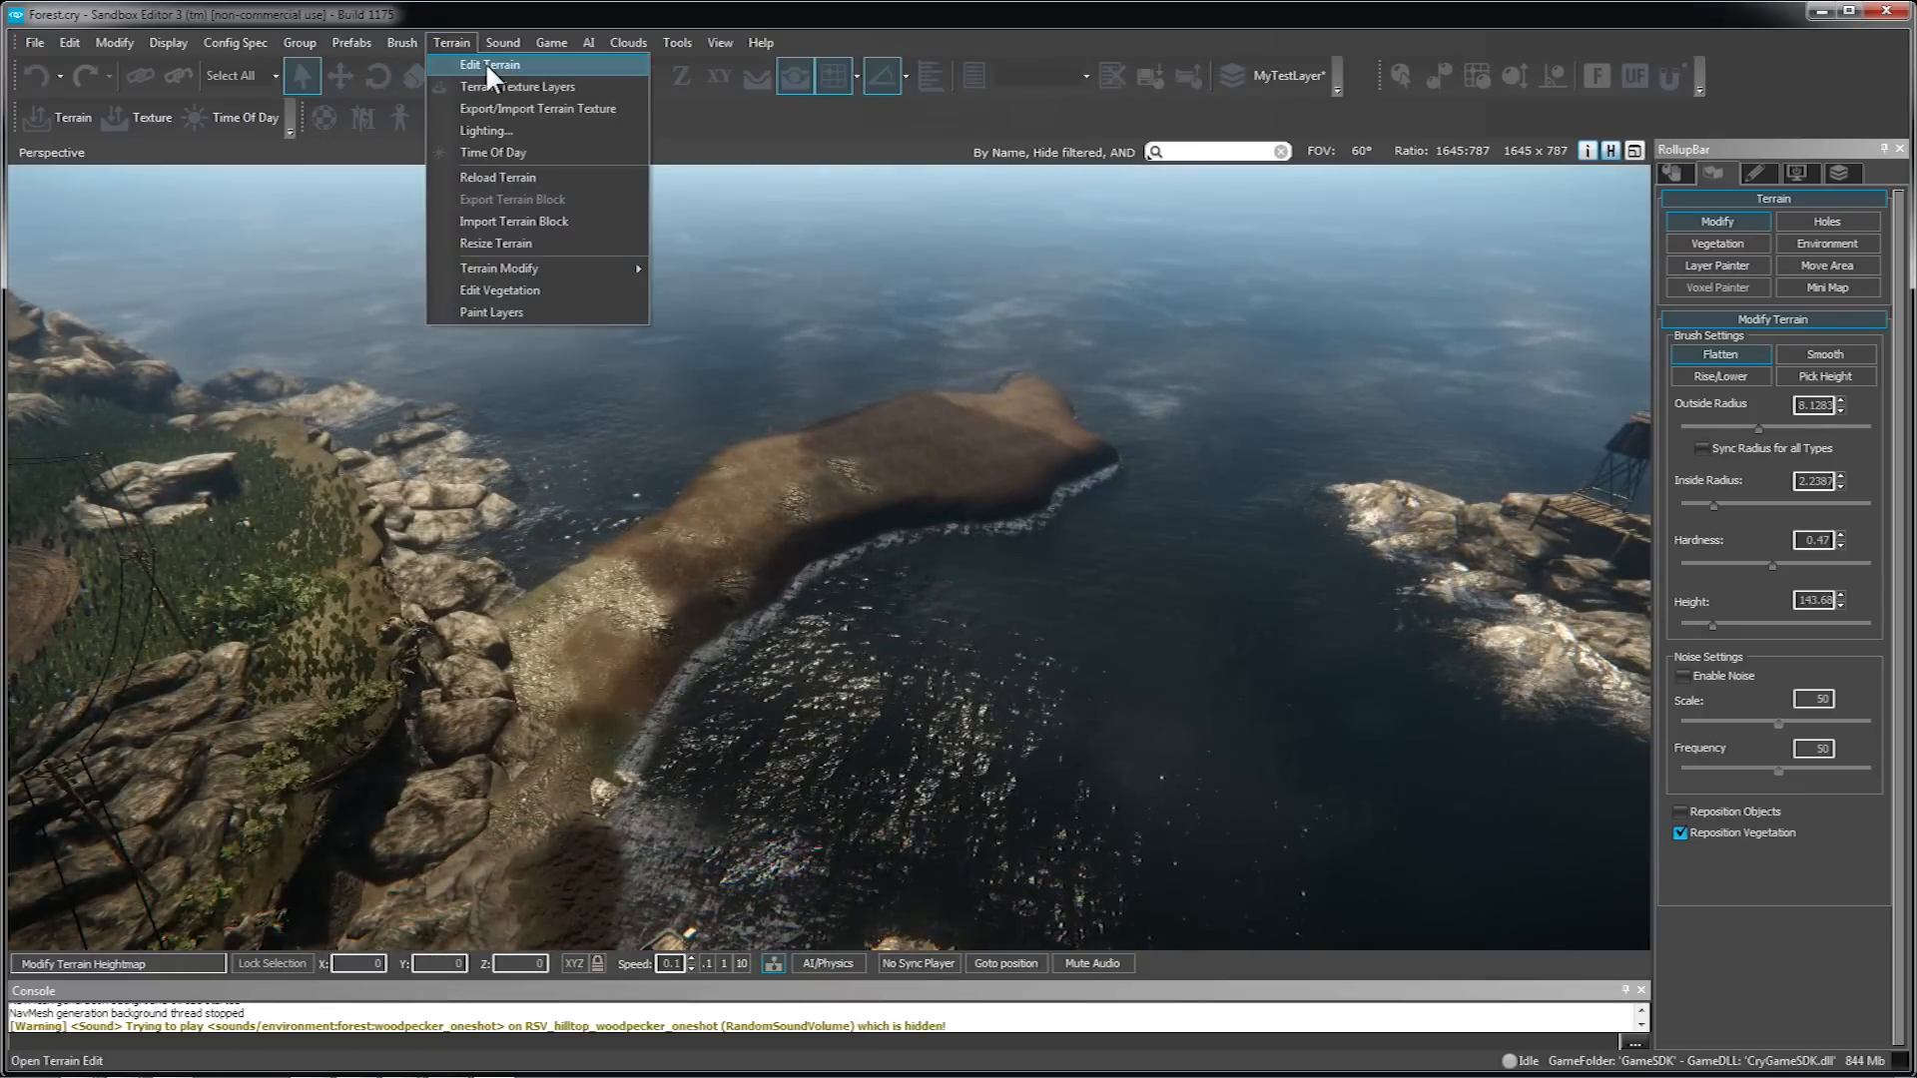
left_click(486, 62)
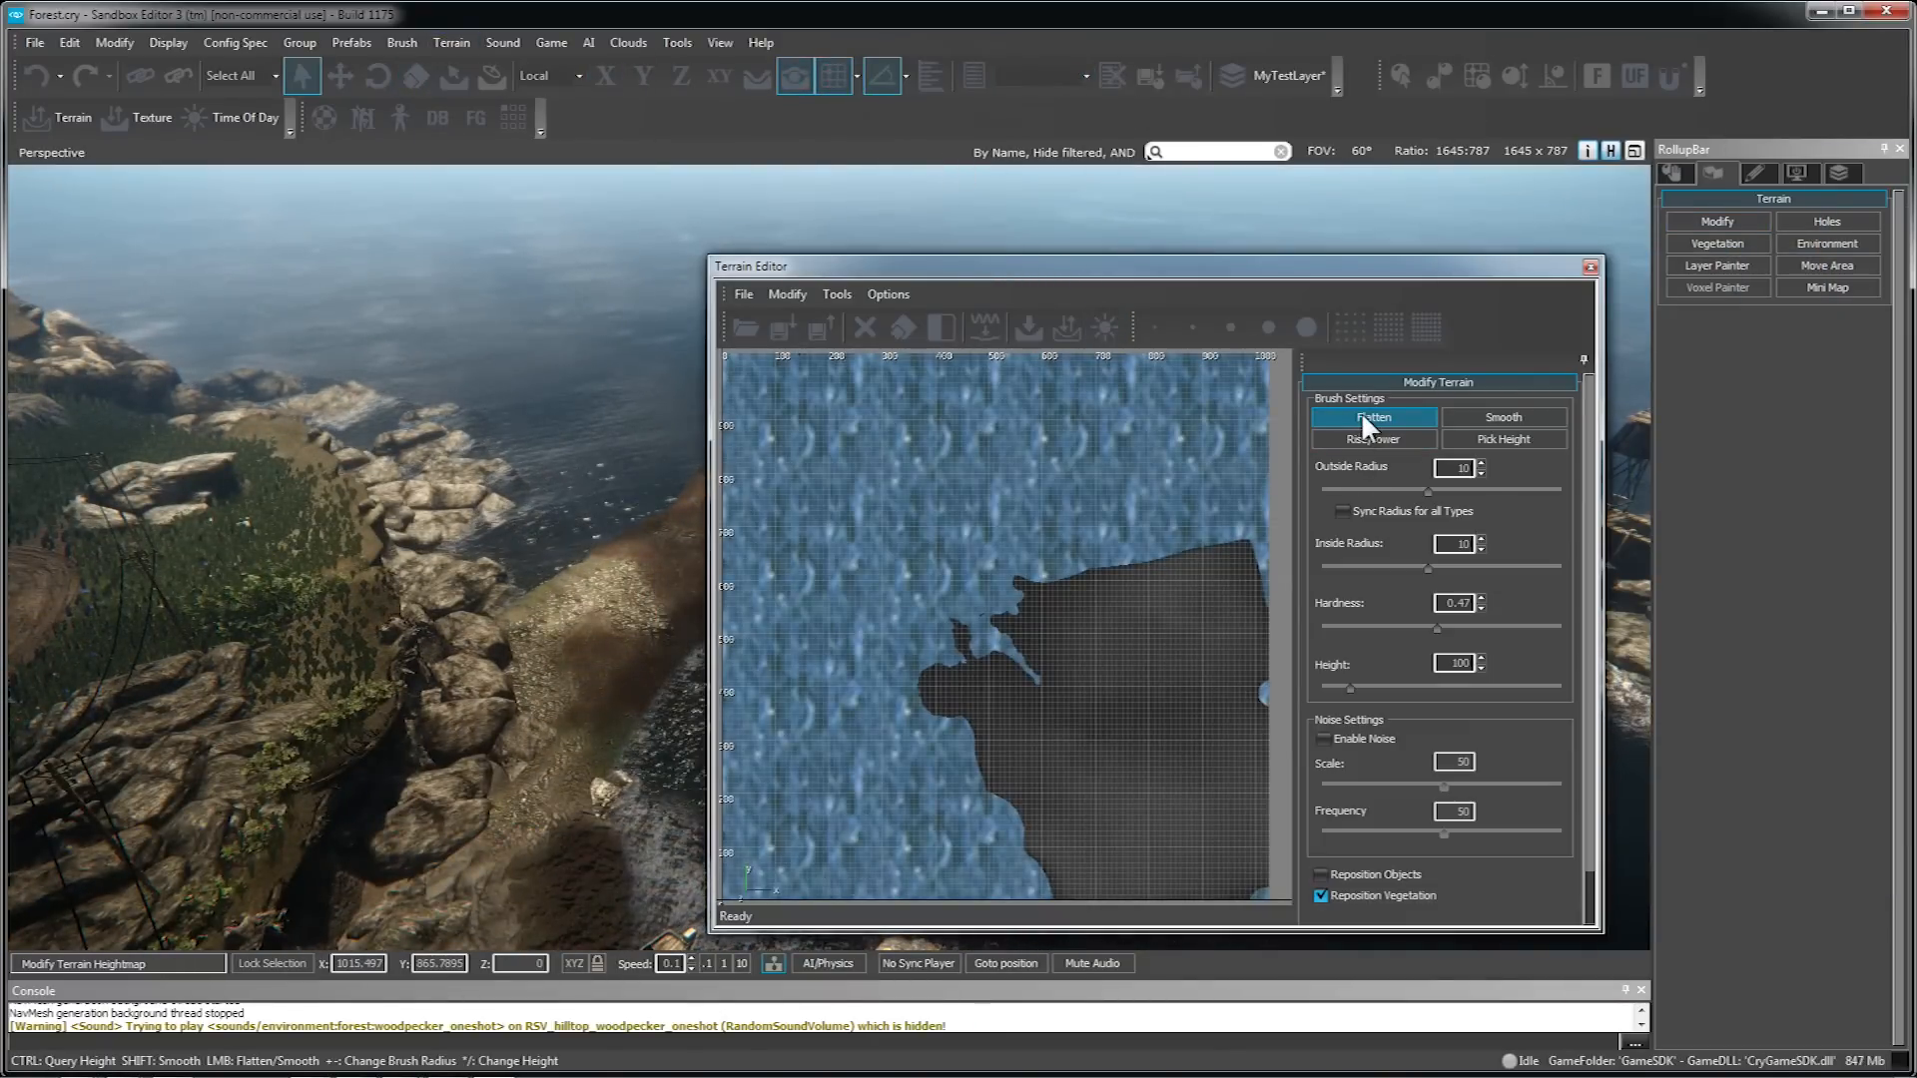
left_click(950, 623, "ctrl")
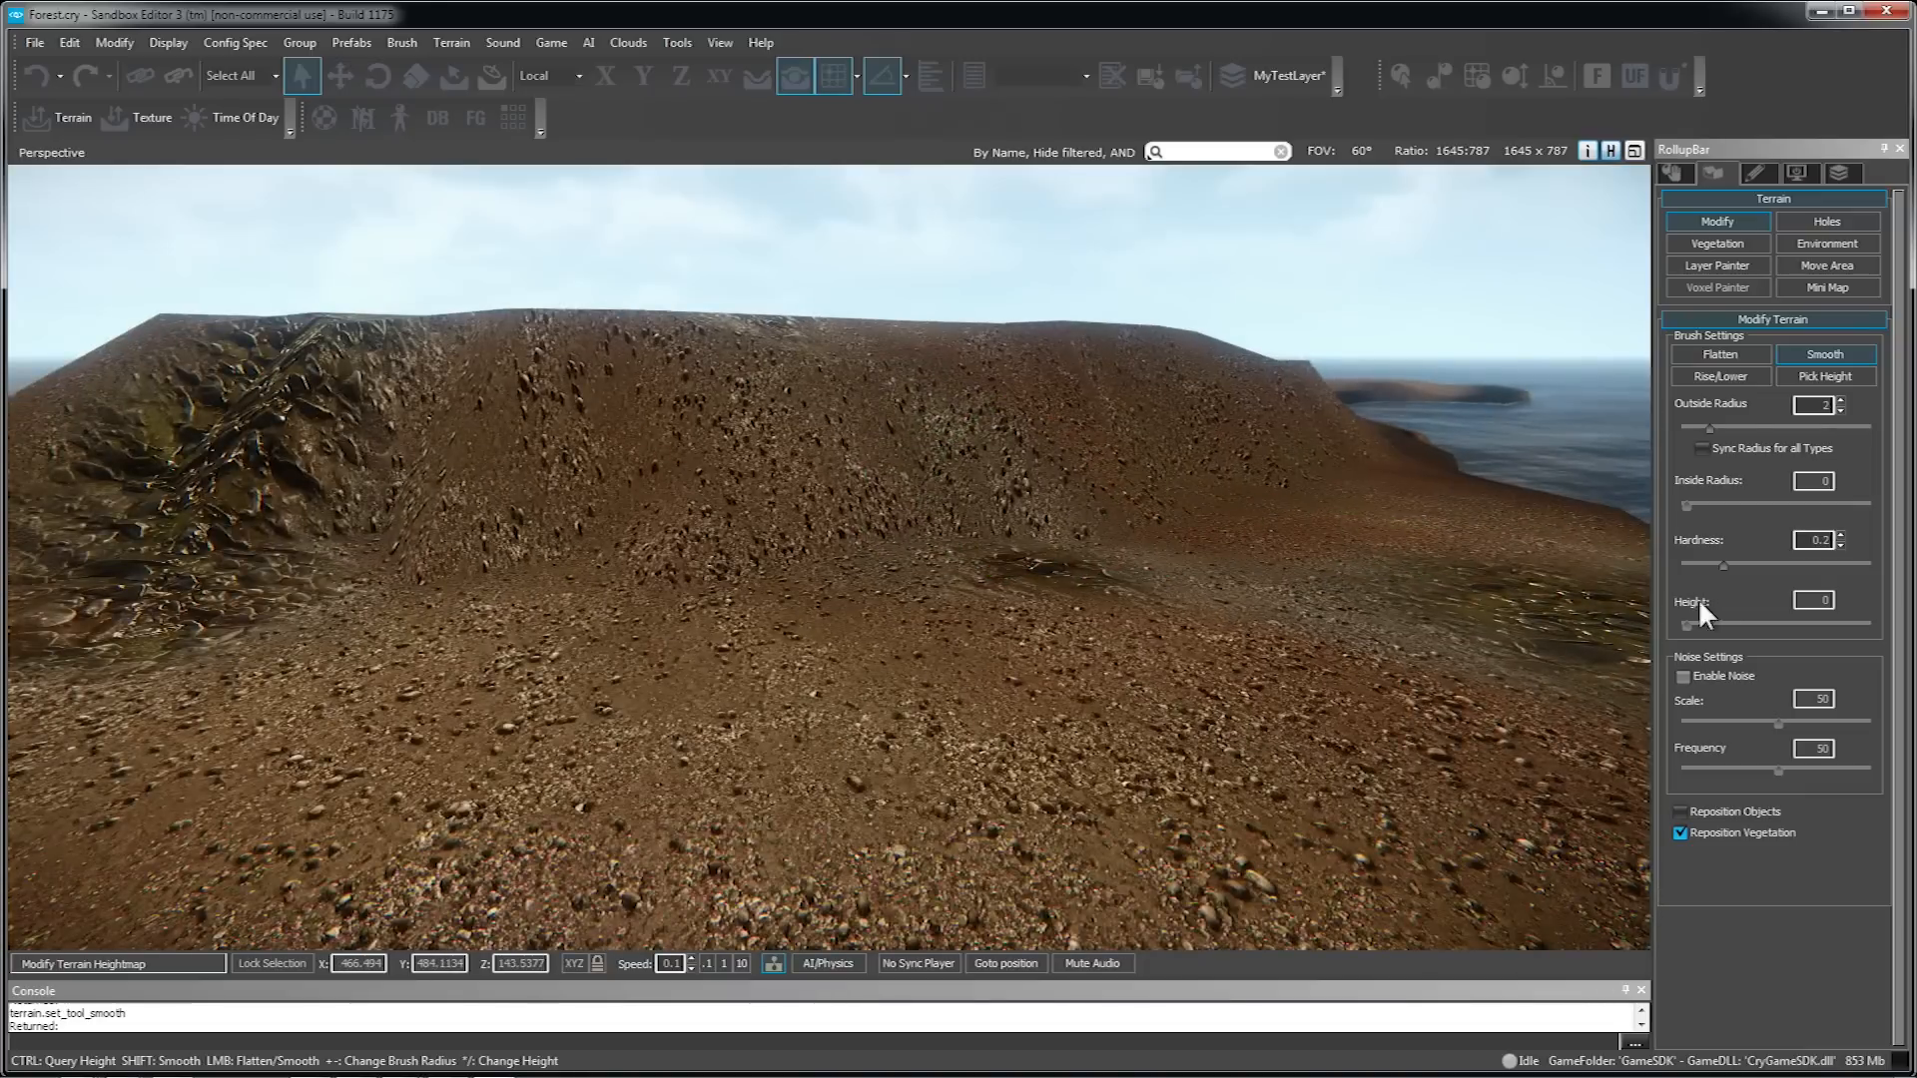
mouse_move(1323, 569)
left_mouse_down()
mouse_move(984, 434)
mouse_move(1254, 394)
left_mouse_up()
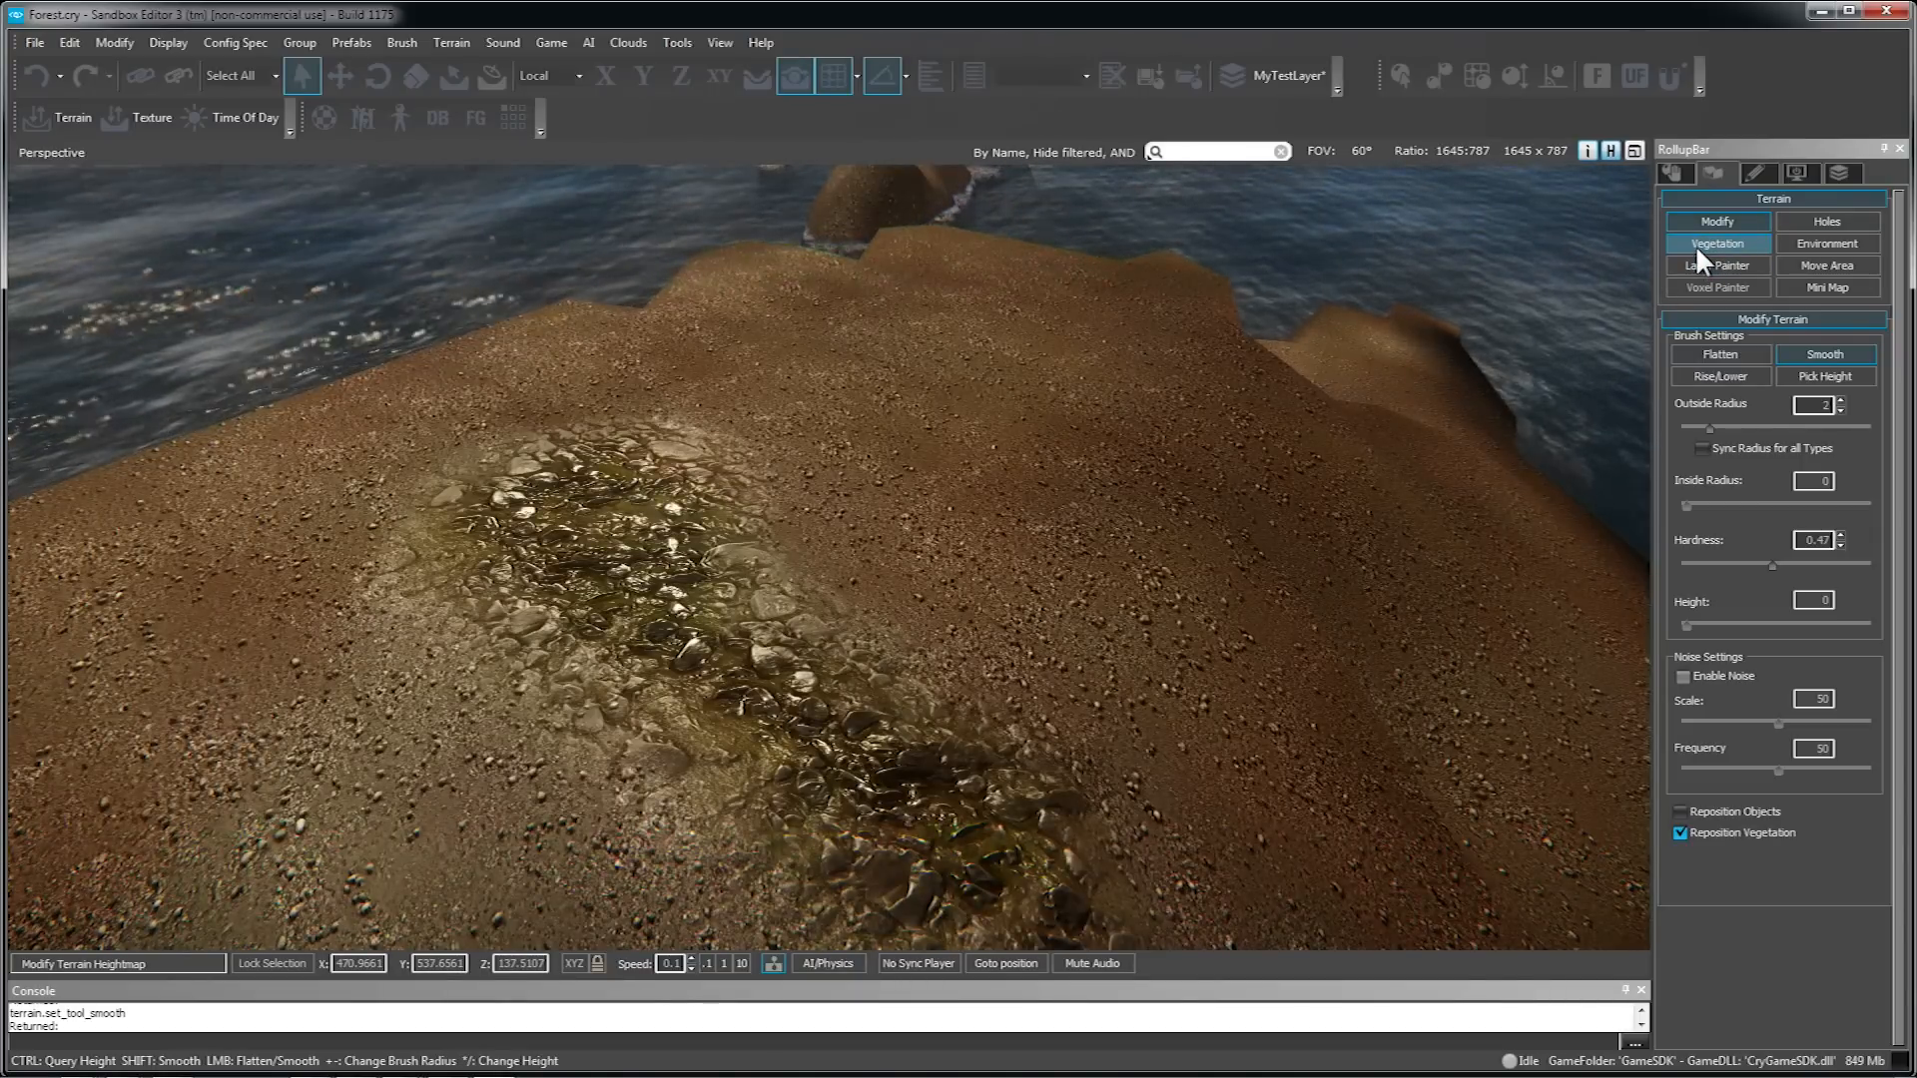
- Paint the Grass1 texture layer over the top of the headland with a brush radius of about 2.24
left_click(1718, 265)
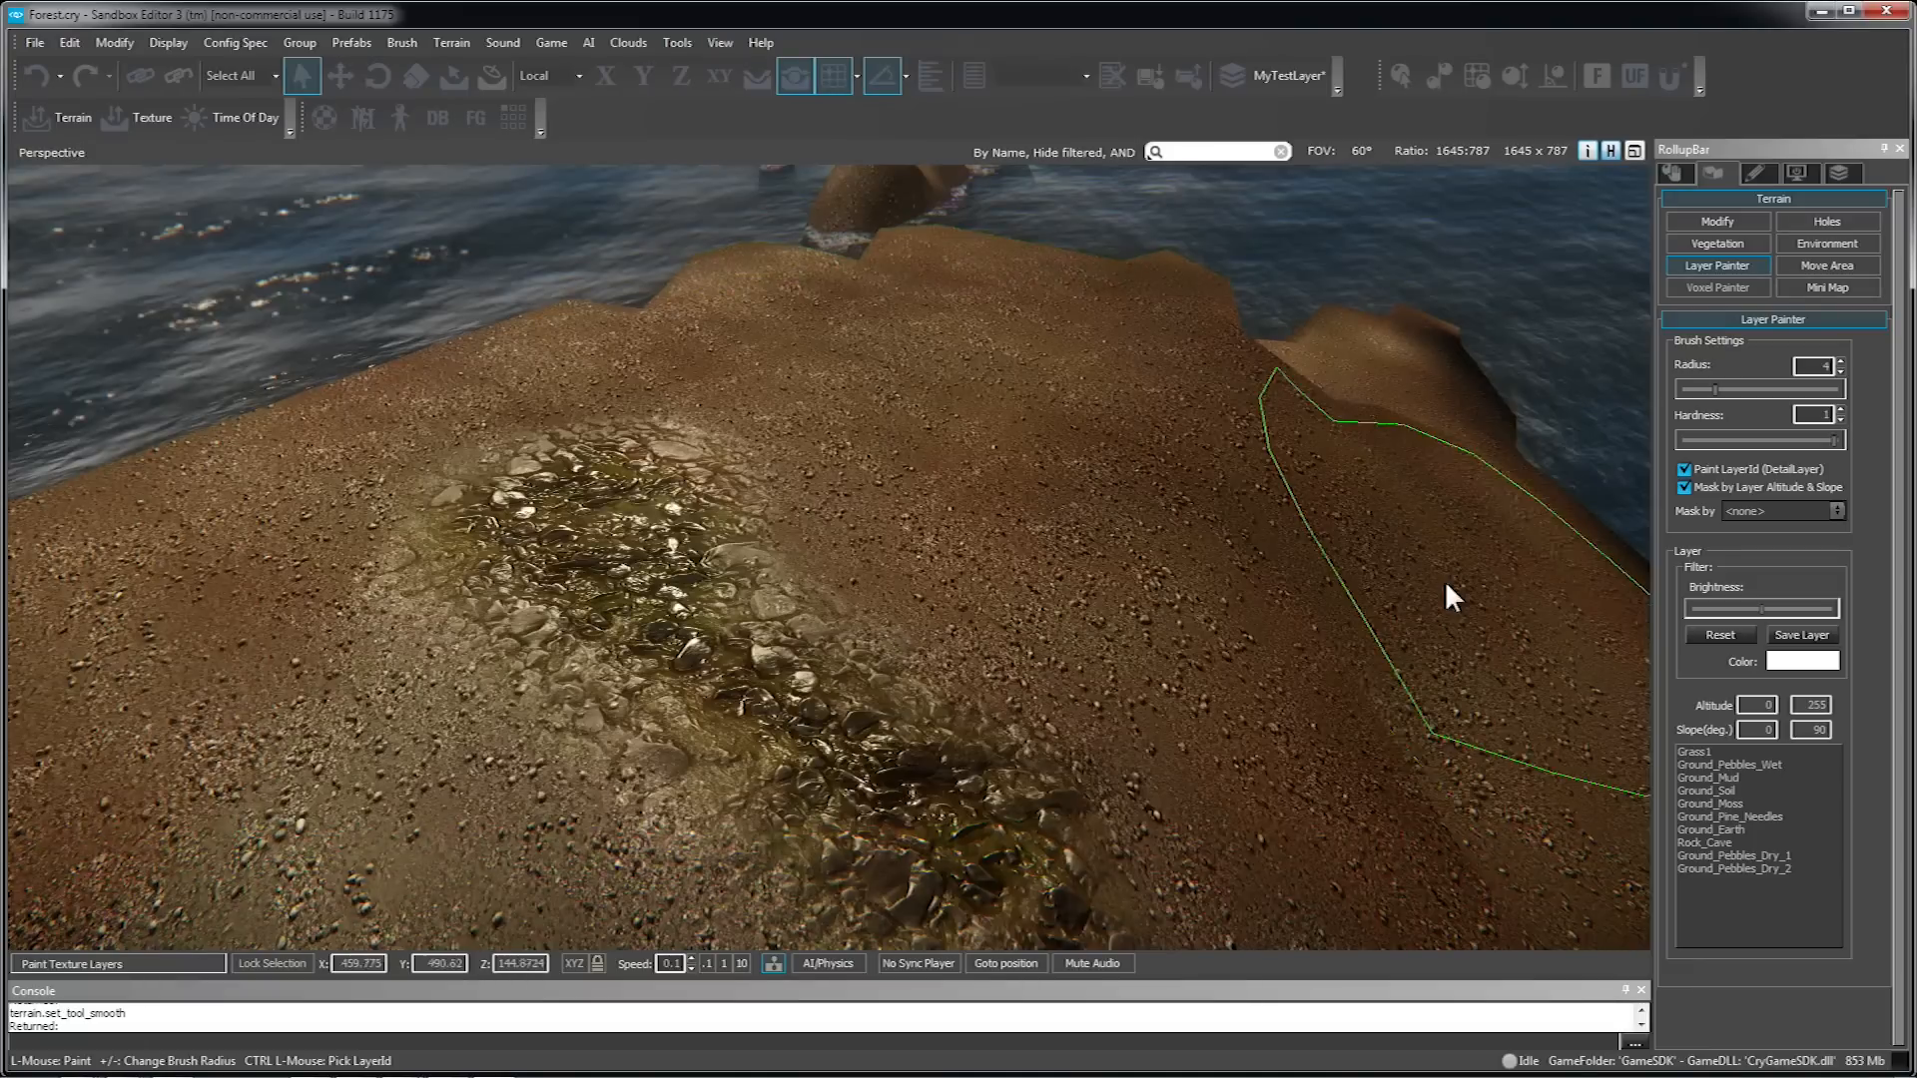
left_click(1695, 752)
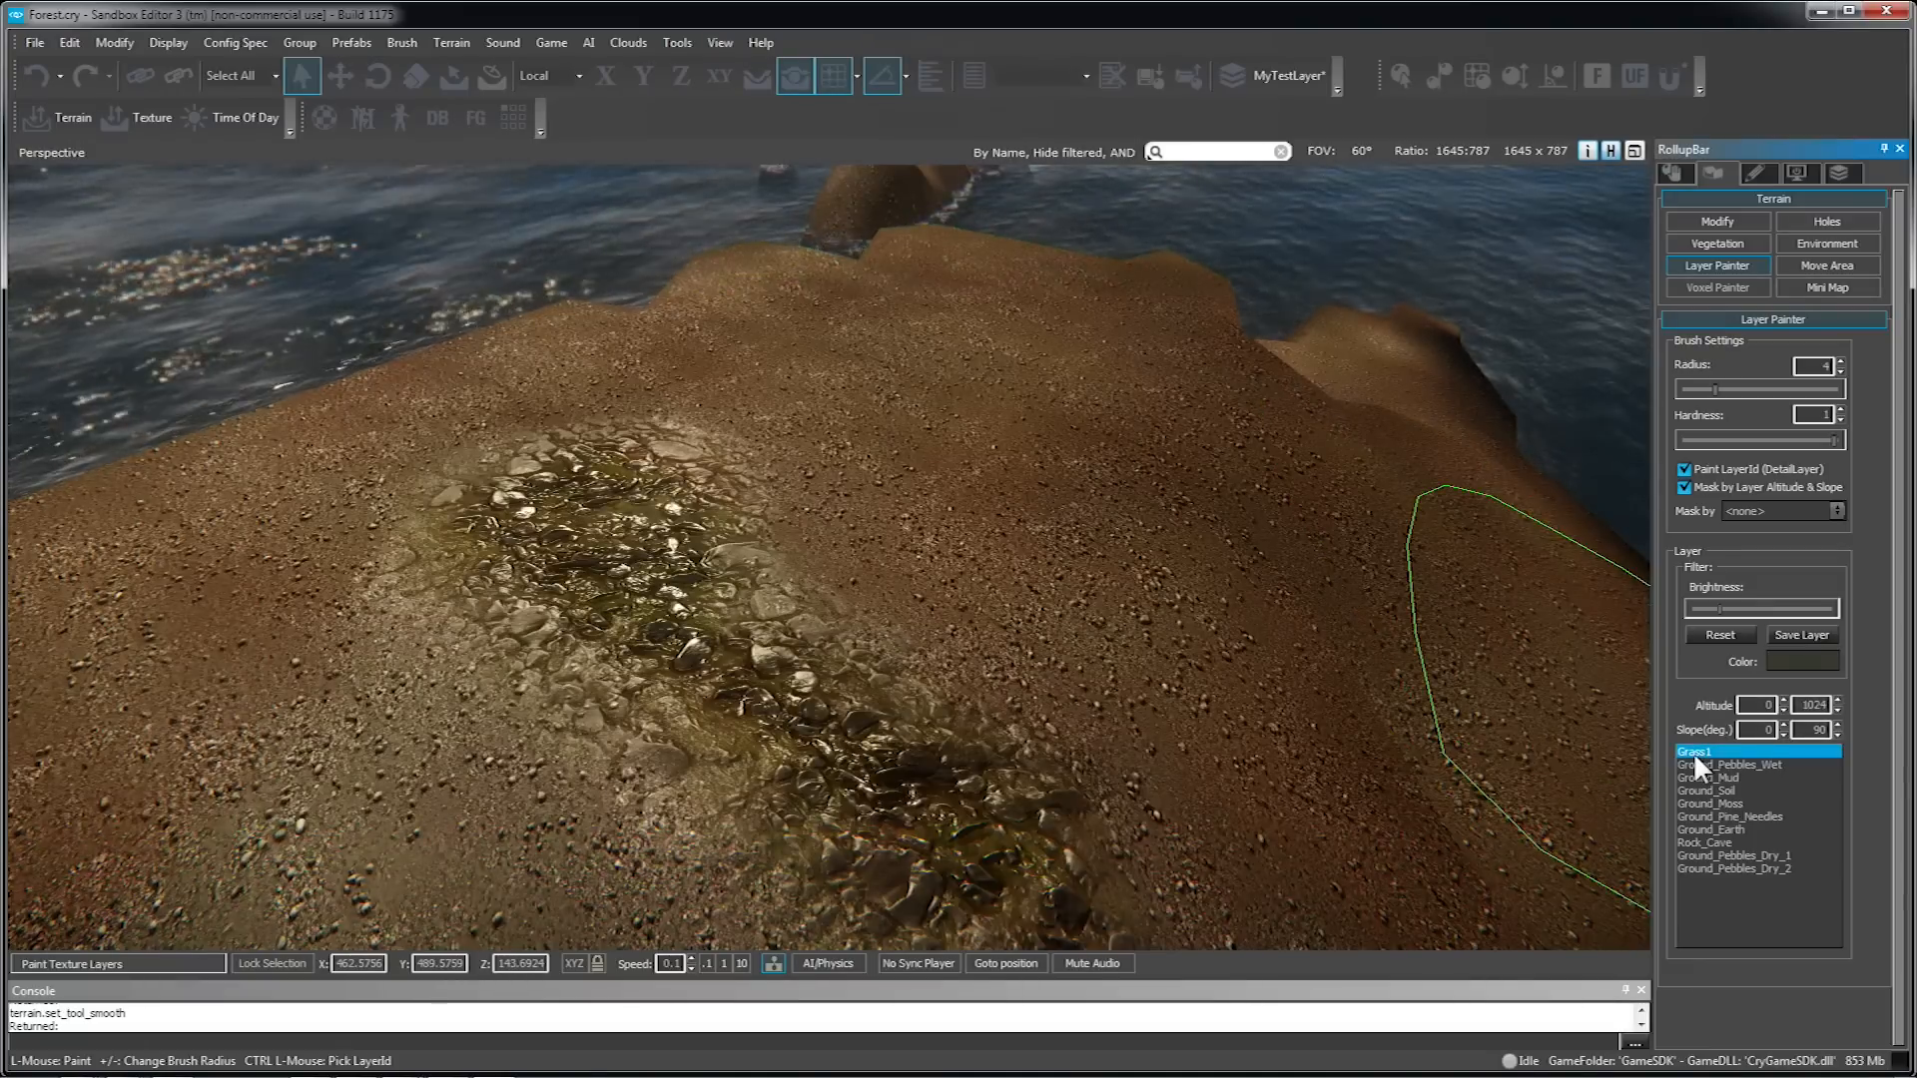
mouse_move(1178, 679)
right_mouse_down()
mouse_move(1119, 644)
mouse_move(1159, 609)
mouse_move(1178, 679)
right_mouse_up()
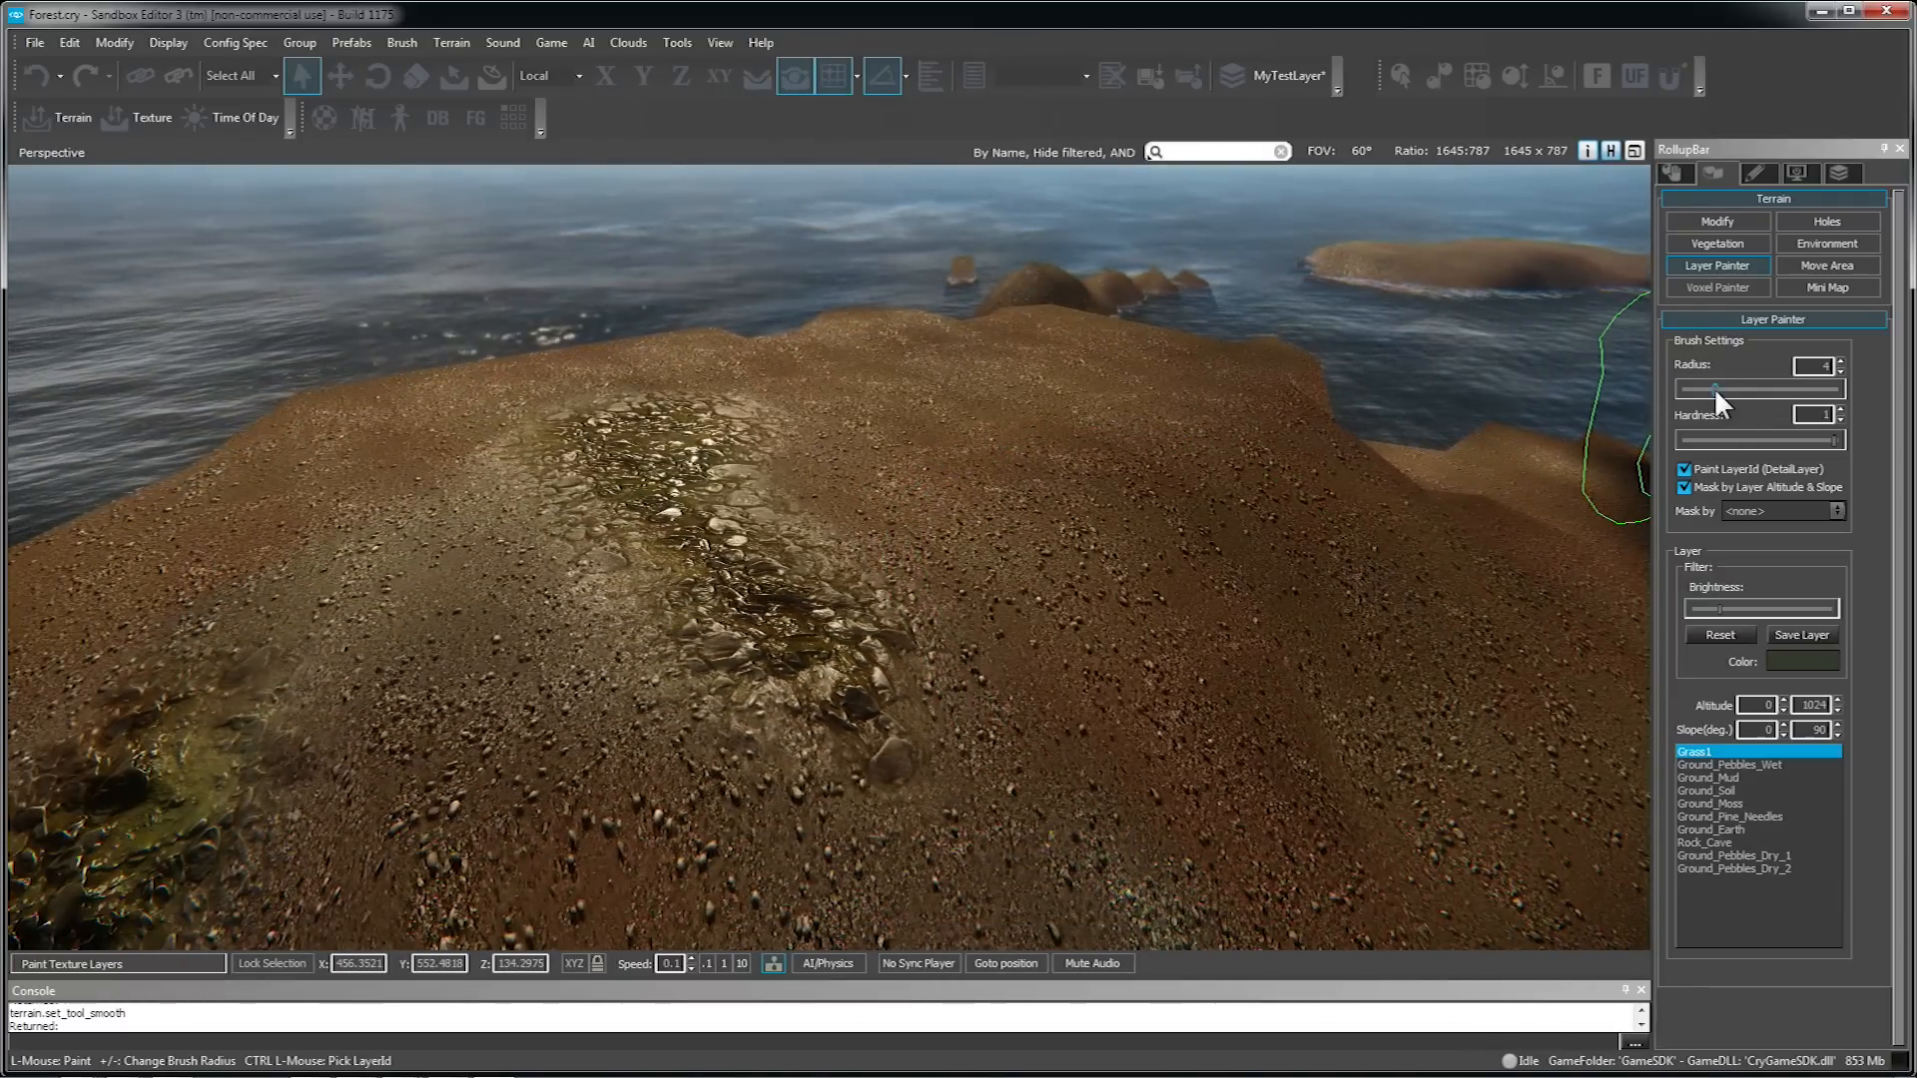
left_click_drag(1716, 388, 1704, 387)
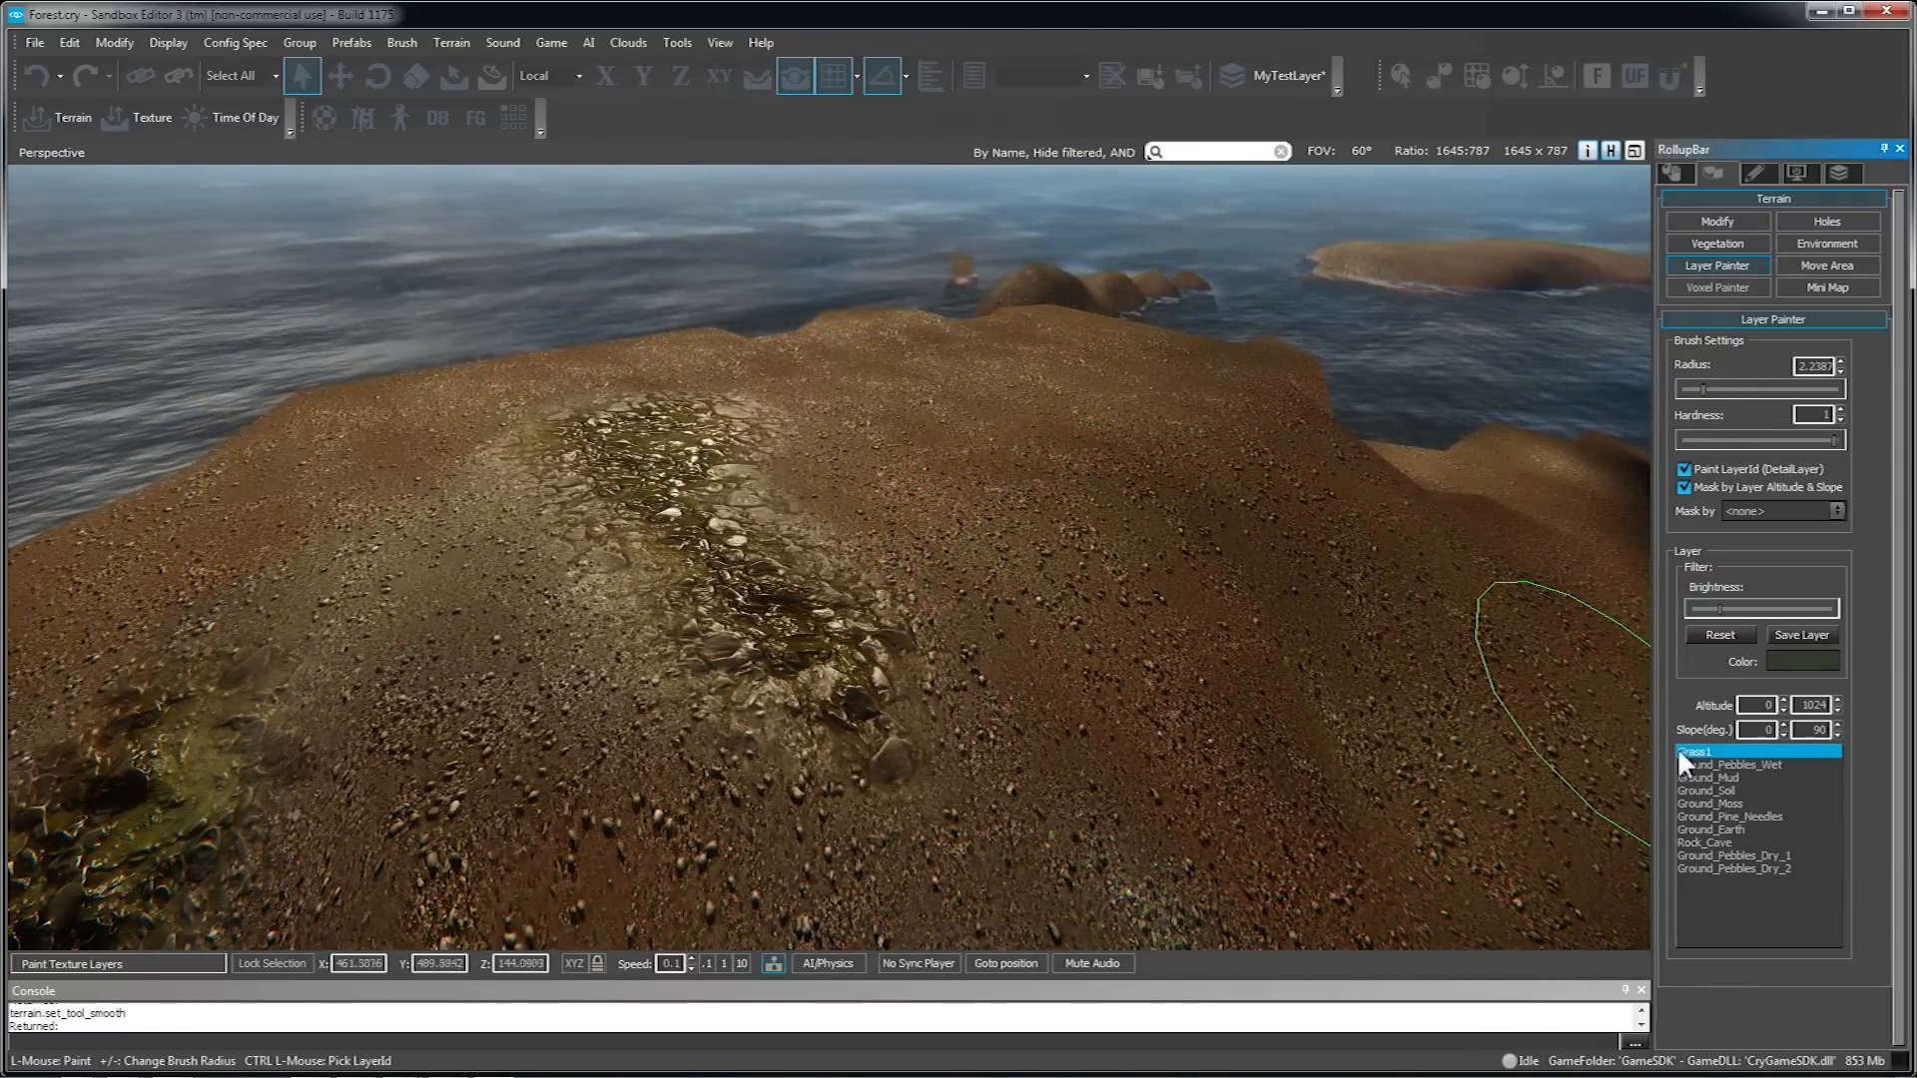
mouse_move(1089, 639)
left_mouse_down()
mouse_move(932, 497)
mouse_move(914, 411)
mouse_move(363, 496)
mouse_move(749, 417)
left_mouse_up()
mouse_move(1007, 368)
left_mouse_down()
mouse_move(1155, 500)
mouse_move(1199, 428)
left_mouse_up()
right_click_drag(937, 446, 661, 440)
key("w")
key("s")
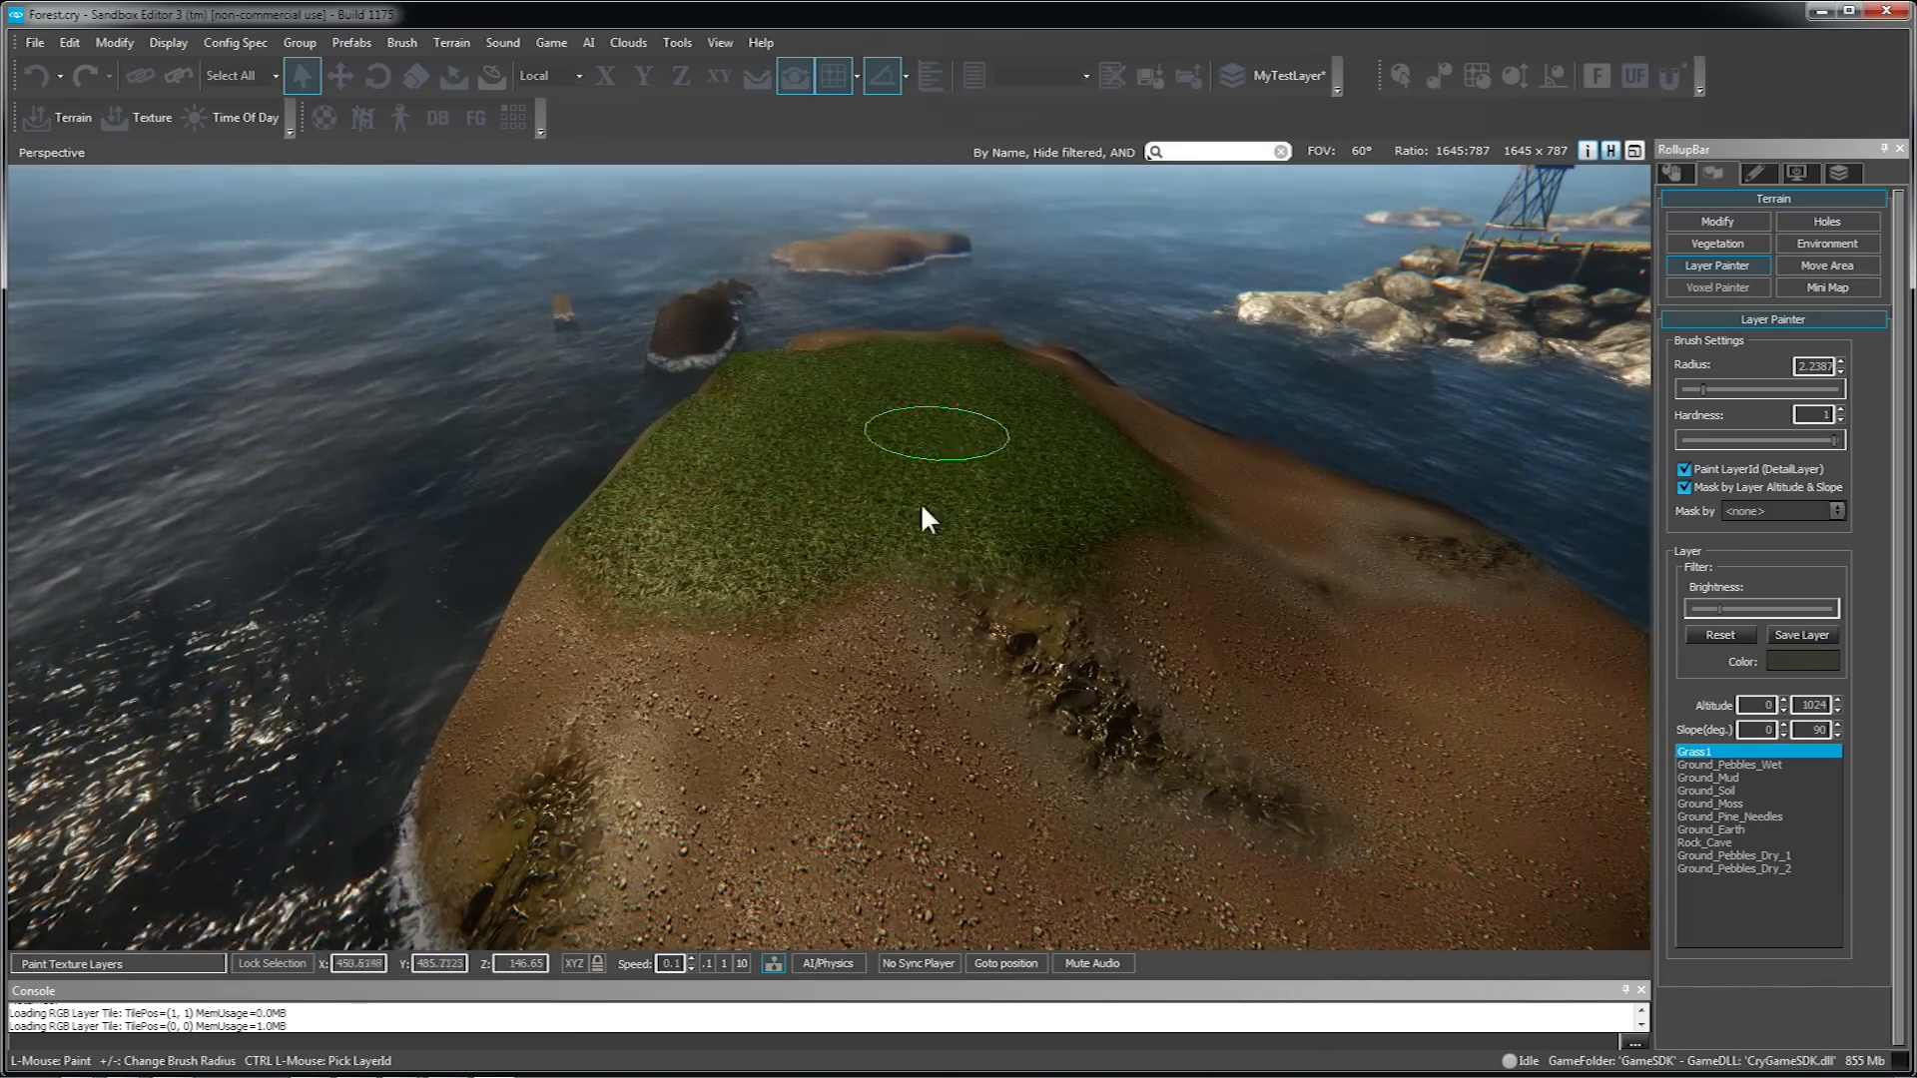
left_click_drag(937, 472, 1009, 597)
- Paint the Ground_Pebbles_Wet layer over part of the headland's grass, and paint Ground_Mud across the same area
left_click(1716, 764)
mouse_move(1003, 721)
left_mouse_down()
mouse_move(794, 575)
mouse_move(837, 453)
left_mouse_up()
left_click(1714, 778)
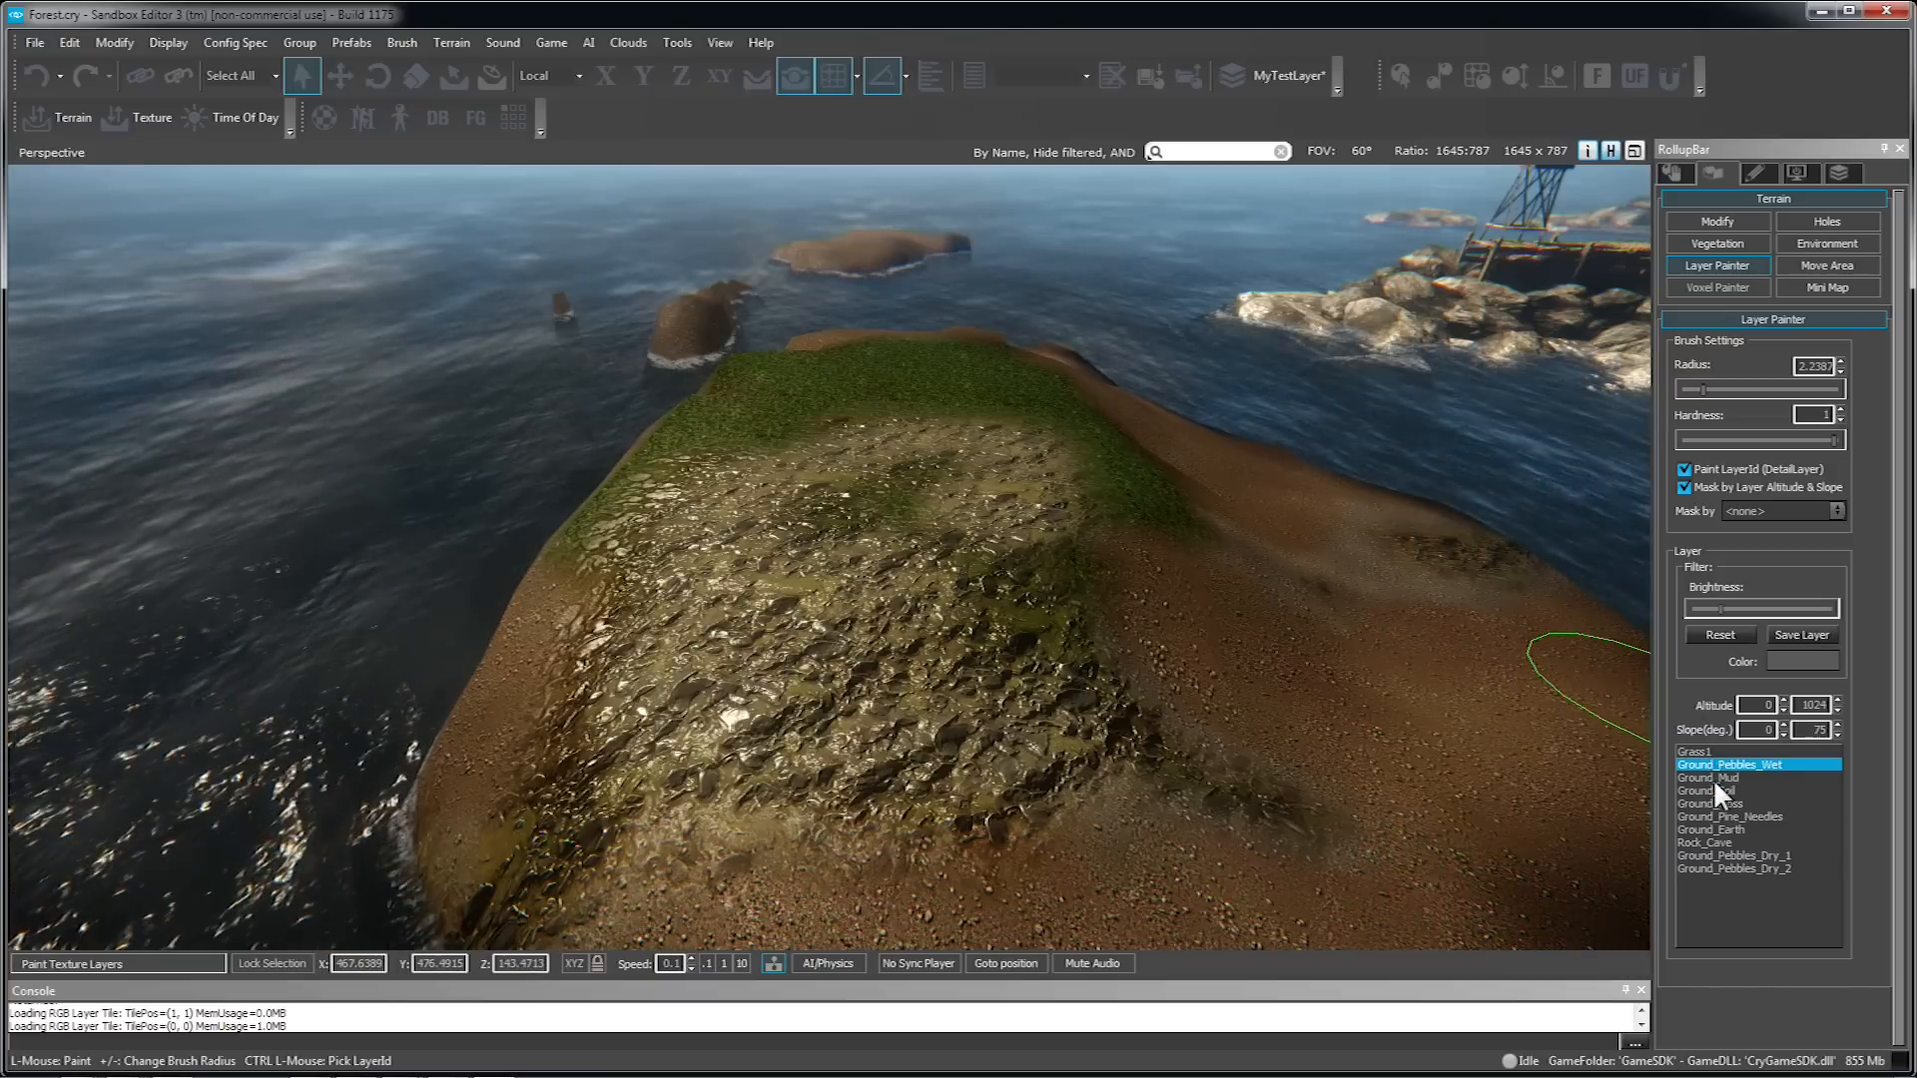
mouse_move(1096, 698)
left_mouse_down()
mouse_move(979, 517)
mouse_move(733, 471)
mouse_move(661, 657)
left_mouse_up()
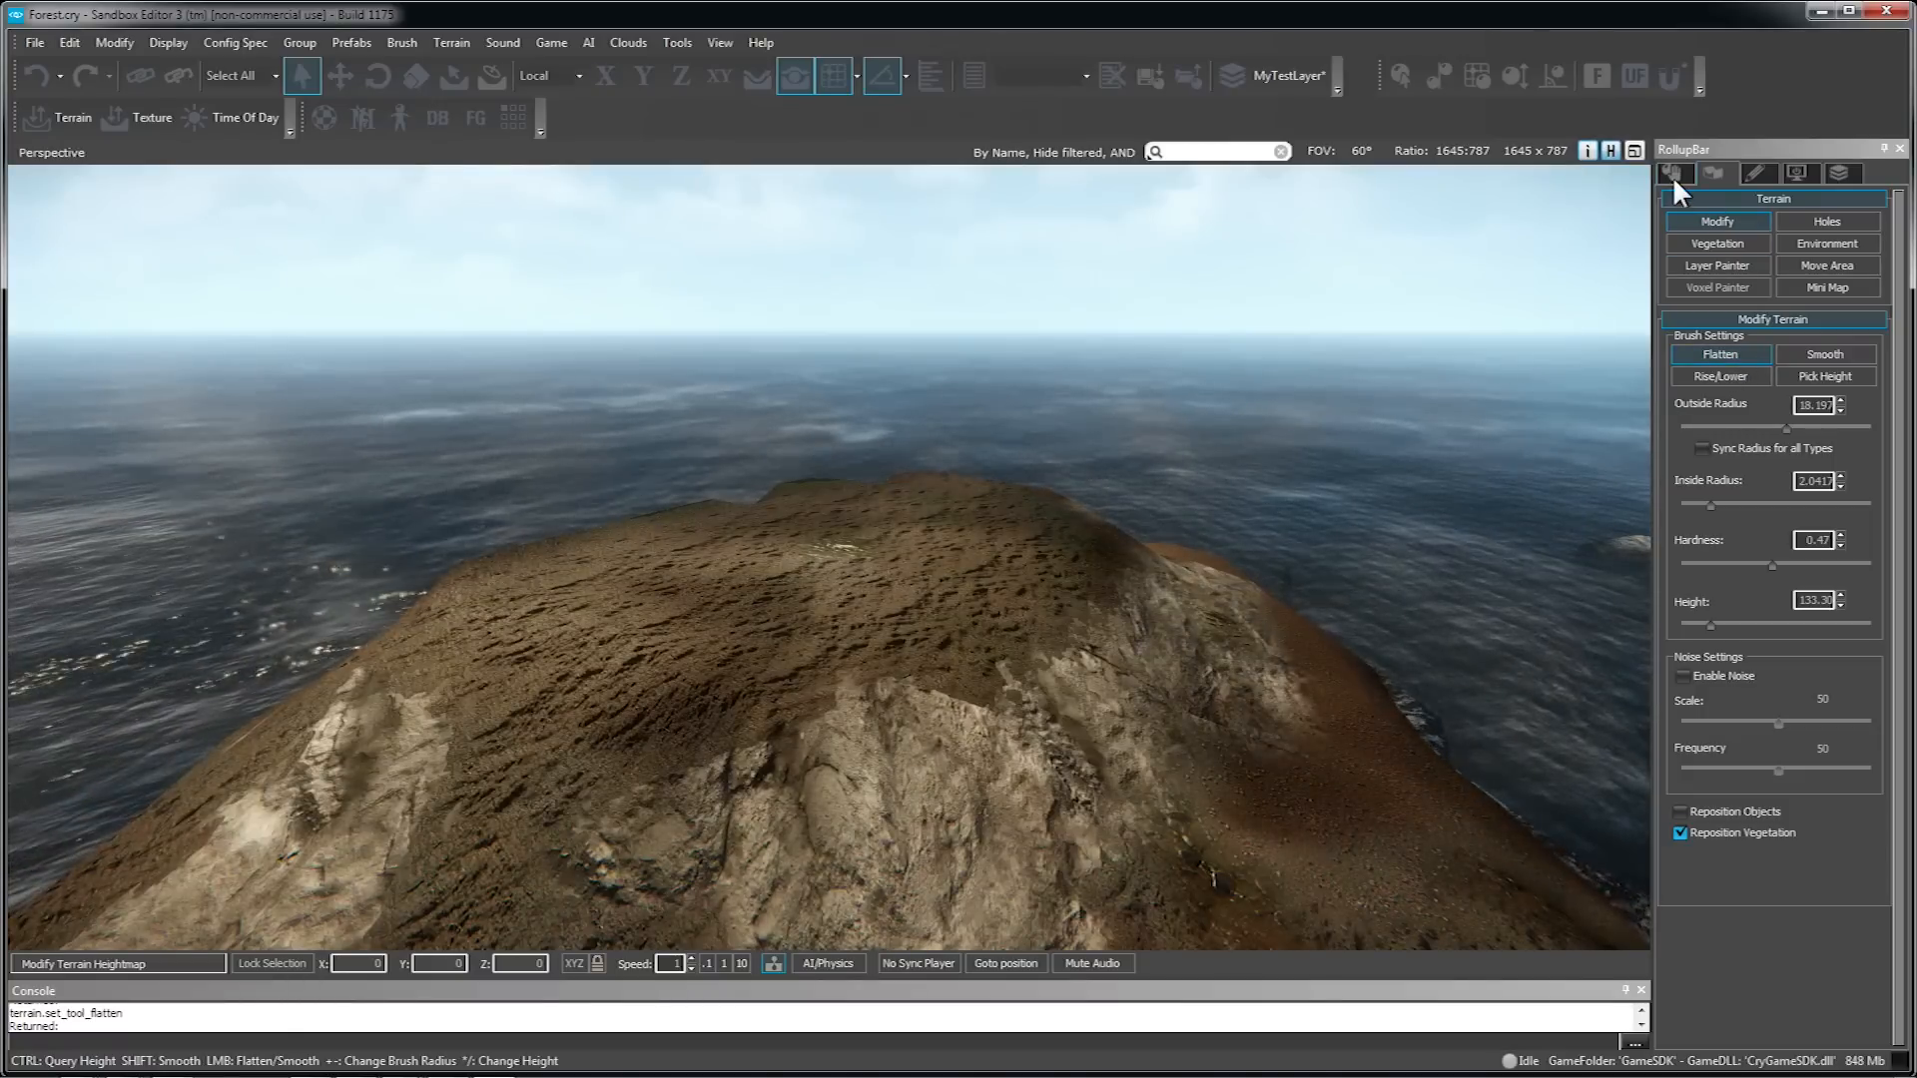
- Browse the Brush objects and filter the object list for "house"
left_click(1677, 168)
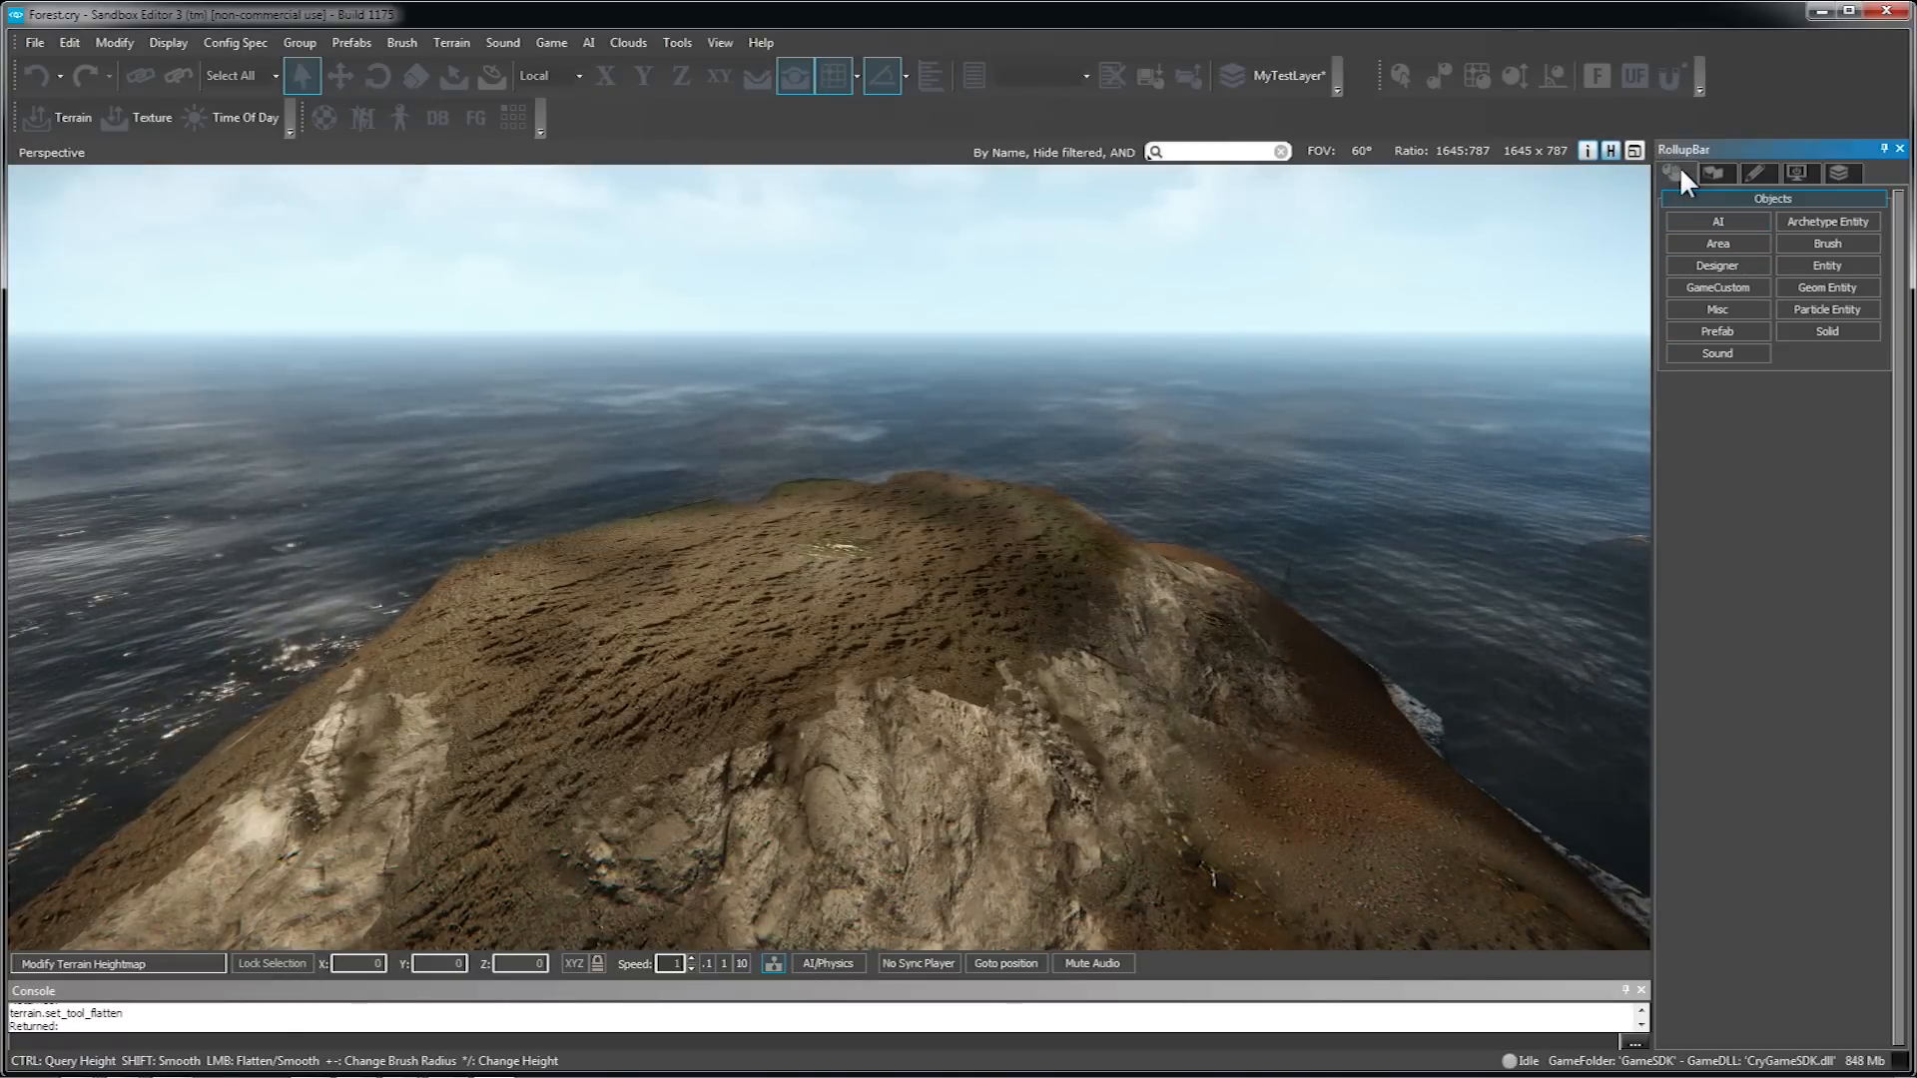
left_click(1820, 244)
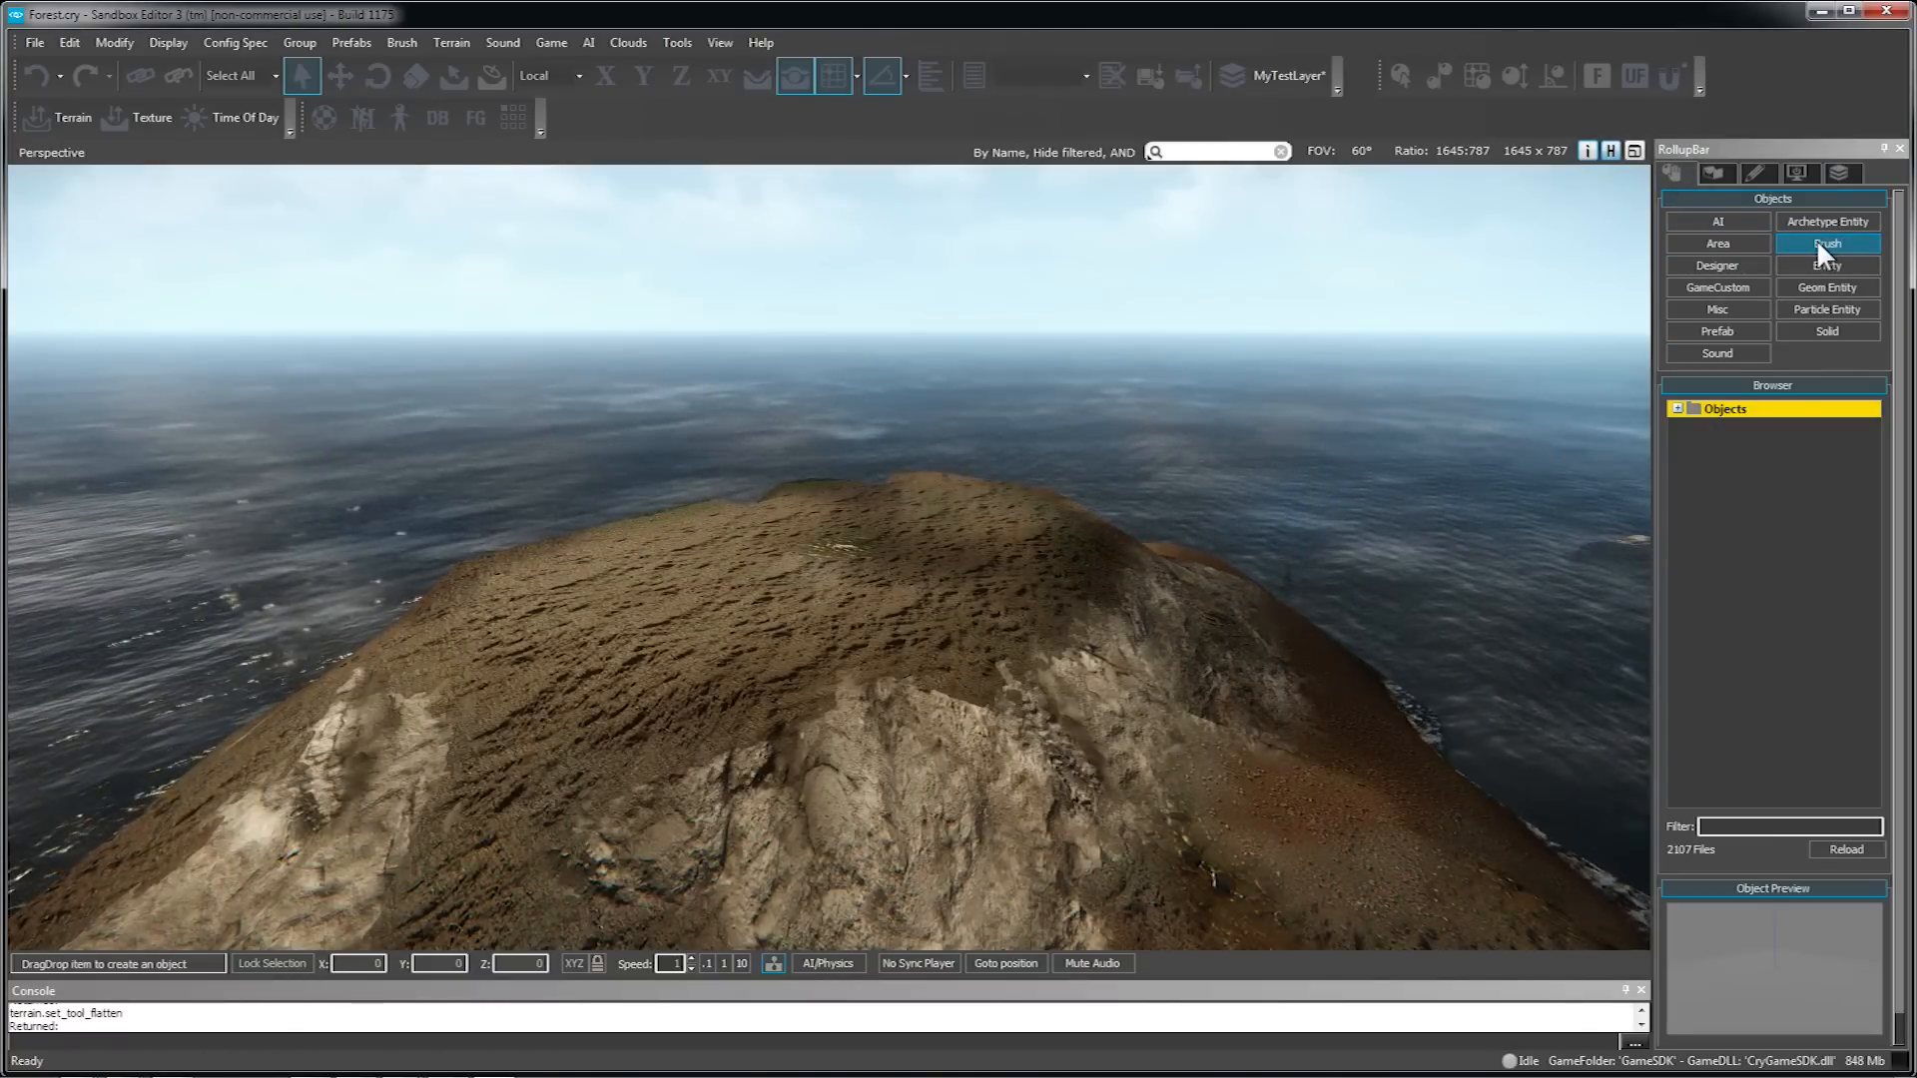
mouse_move(828, 557)
right_mouse_down()
mouse_move(959, 699)
mouse_move(989, 679)
right_mouse_up()
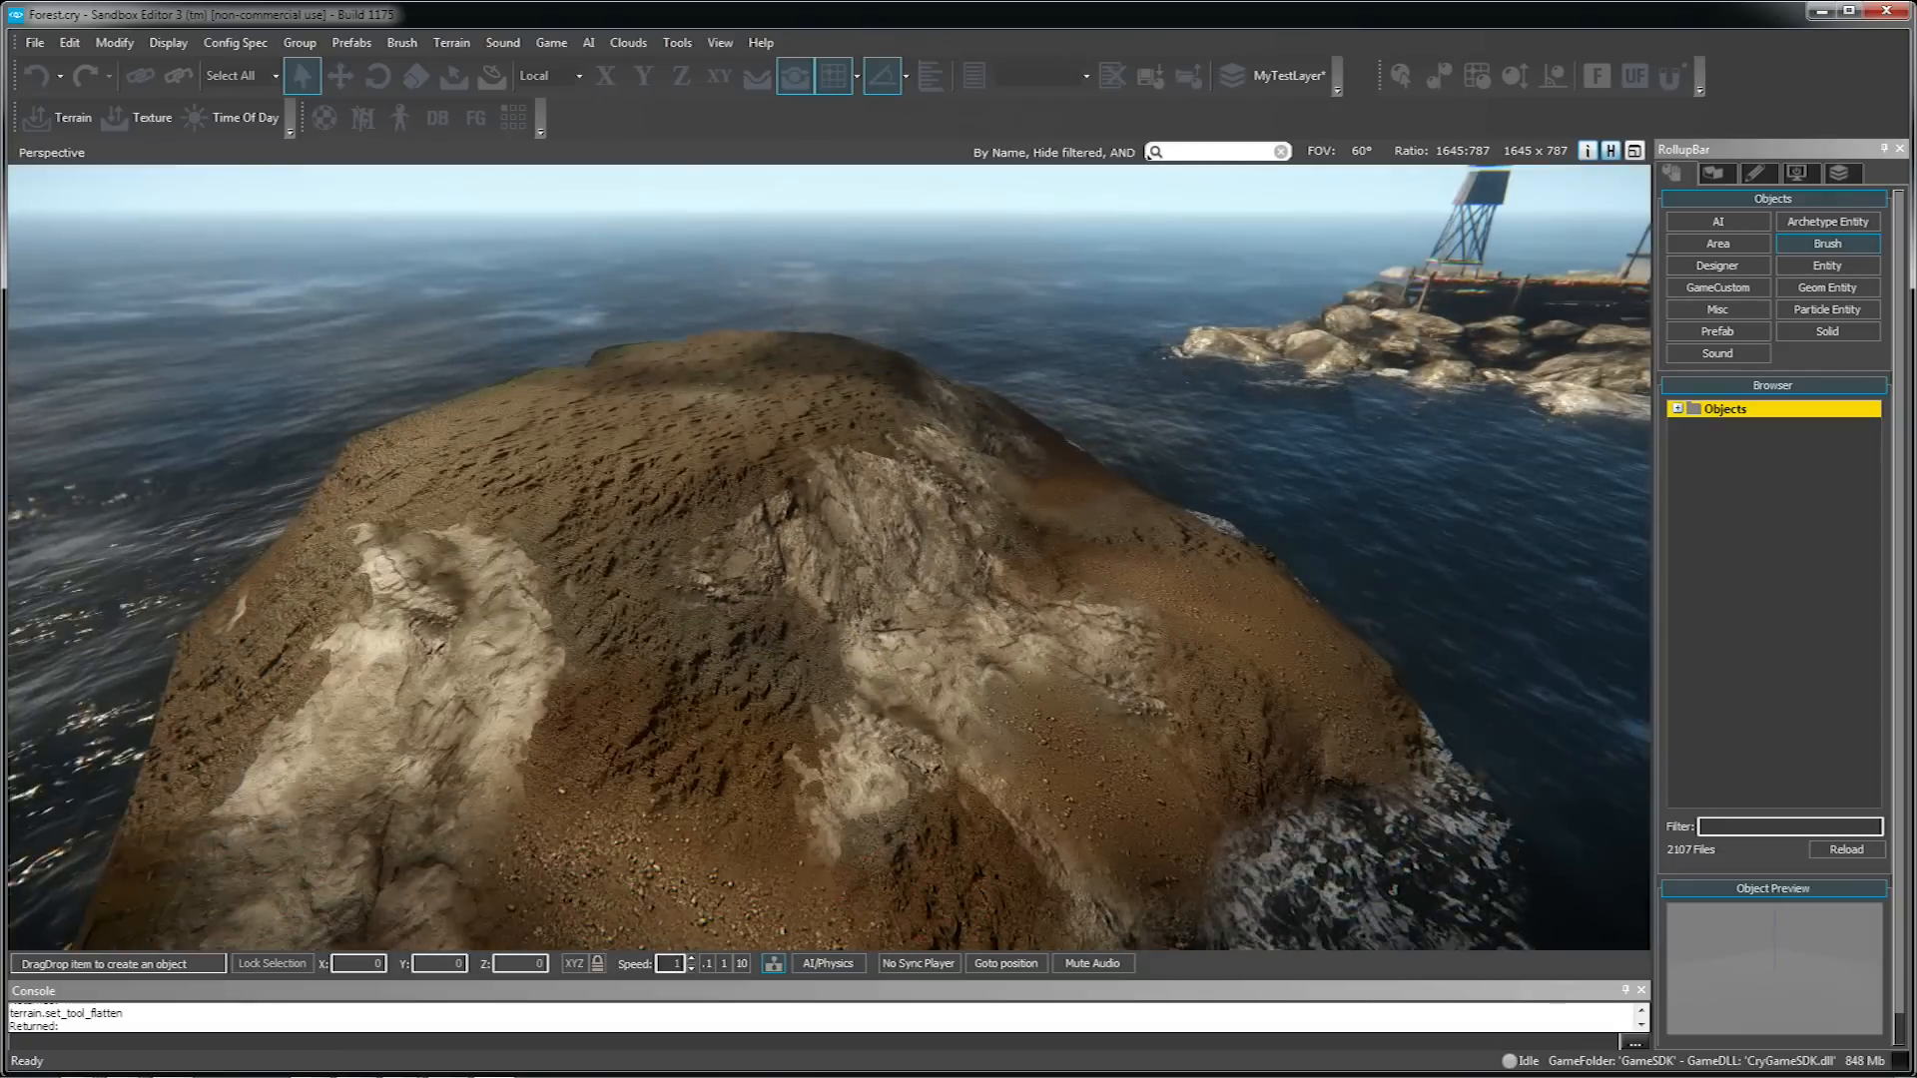
left_click(1680, 409)
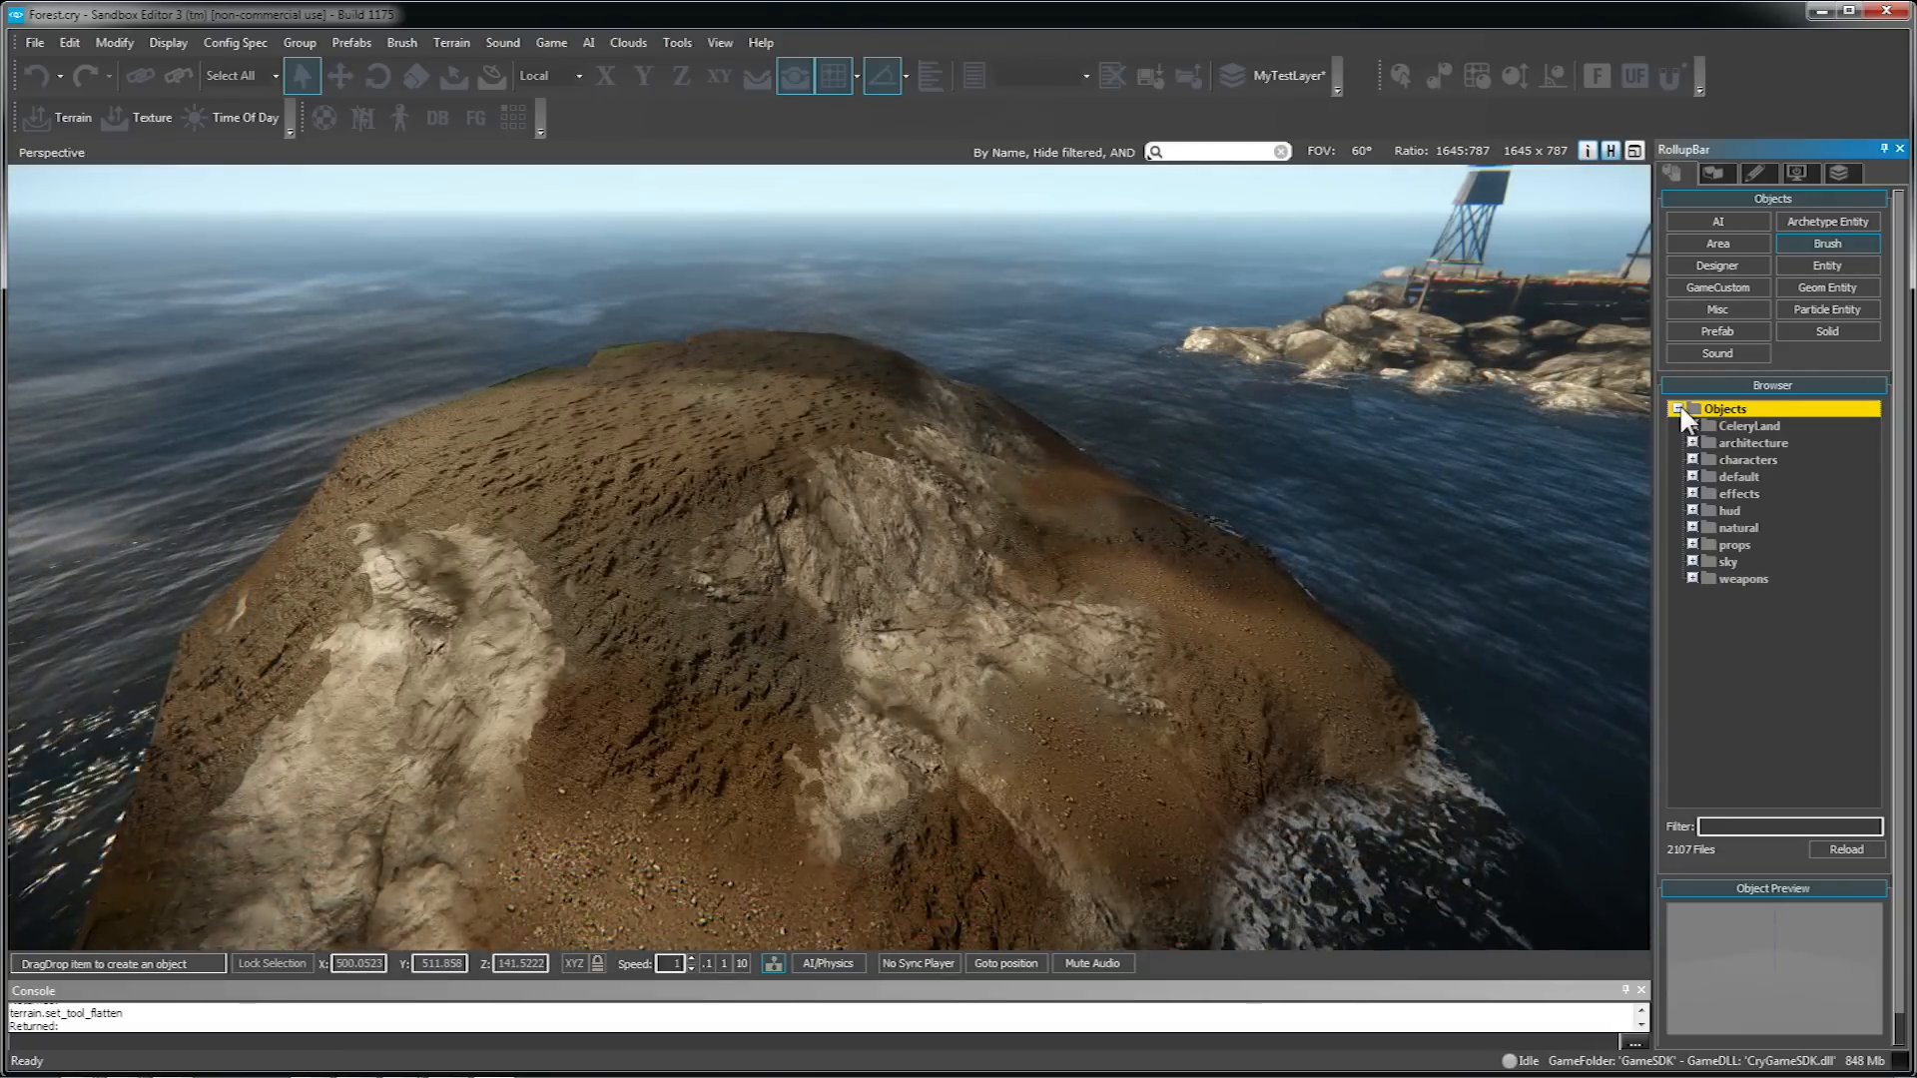
left_click(1780, 826)
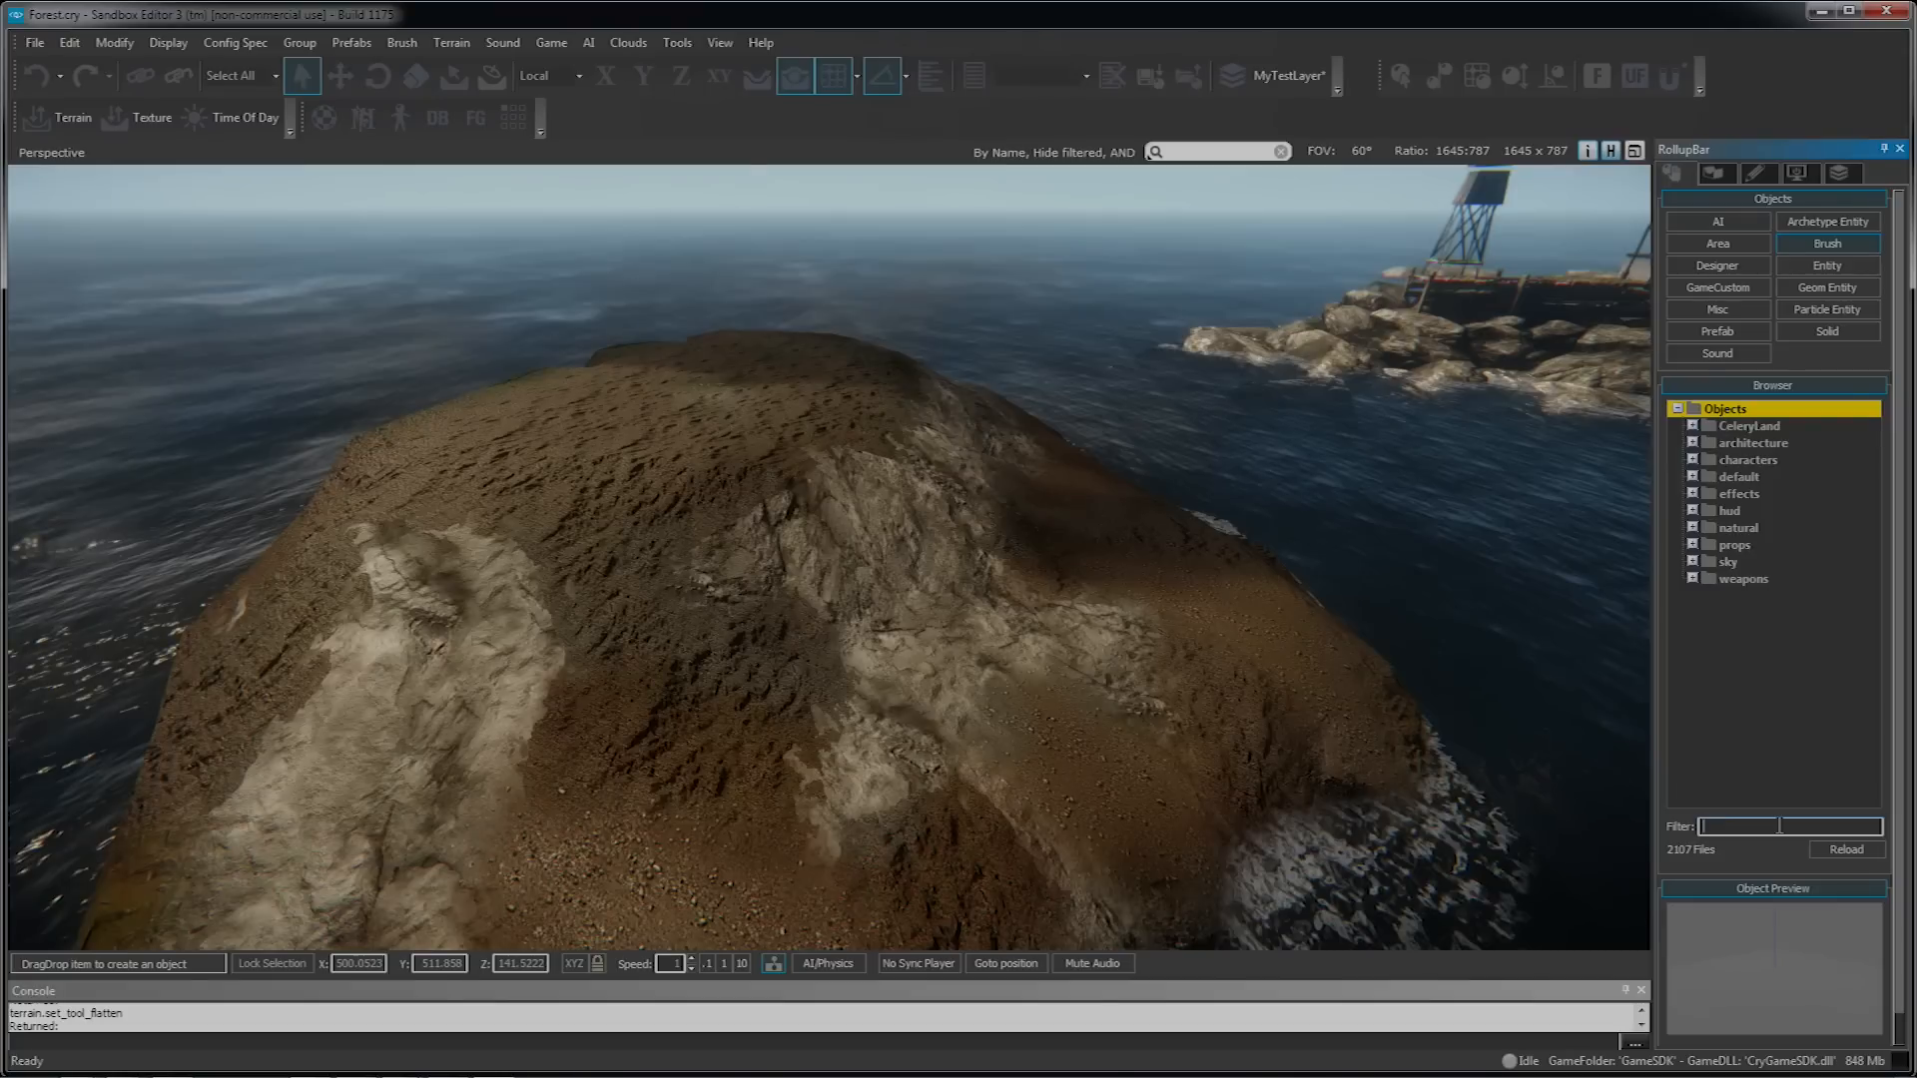
type("house")
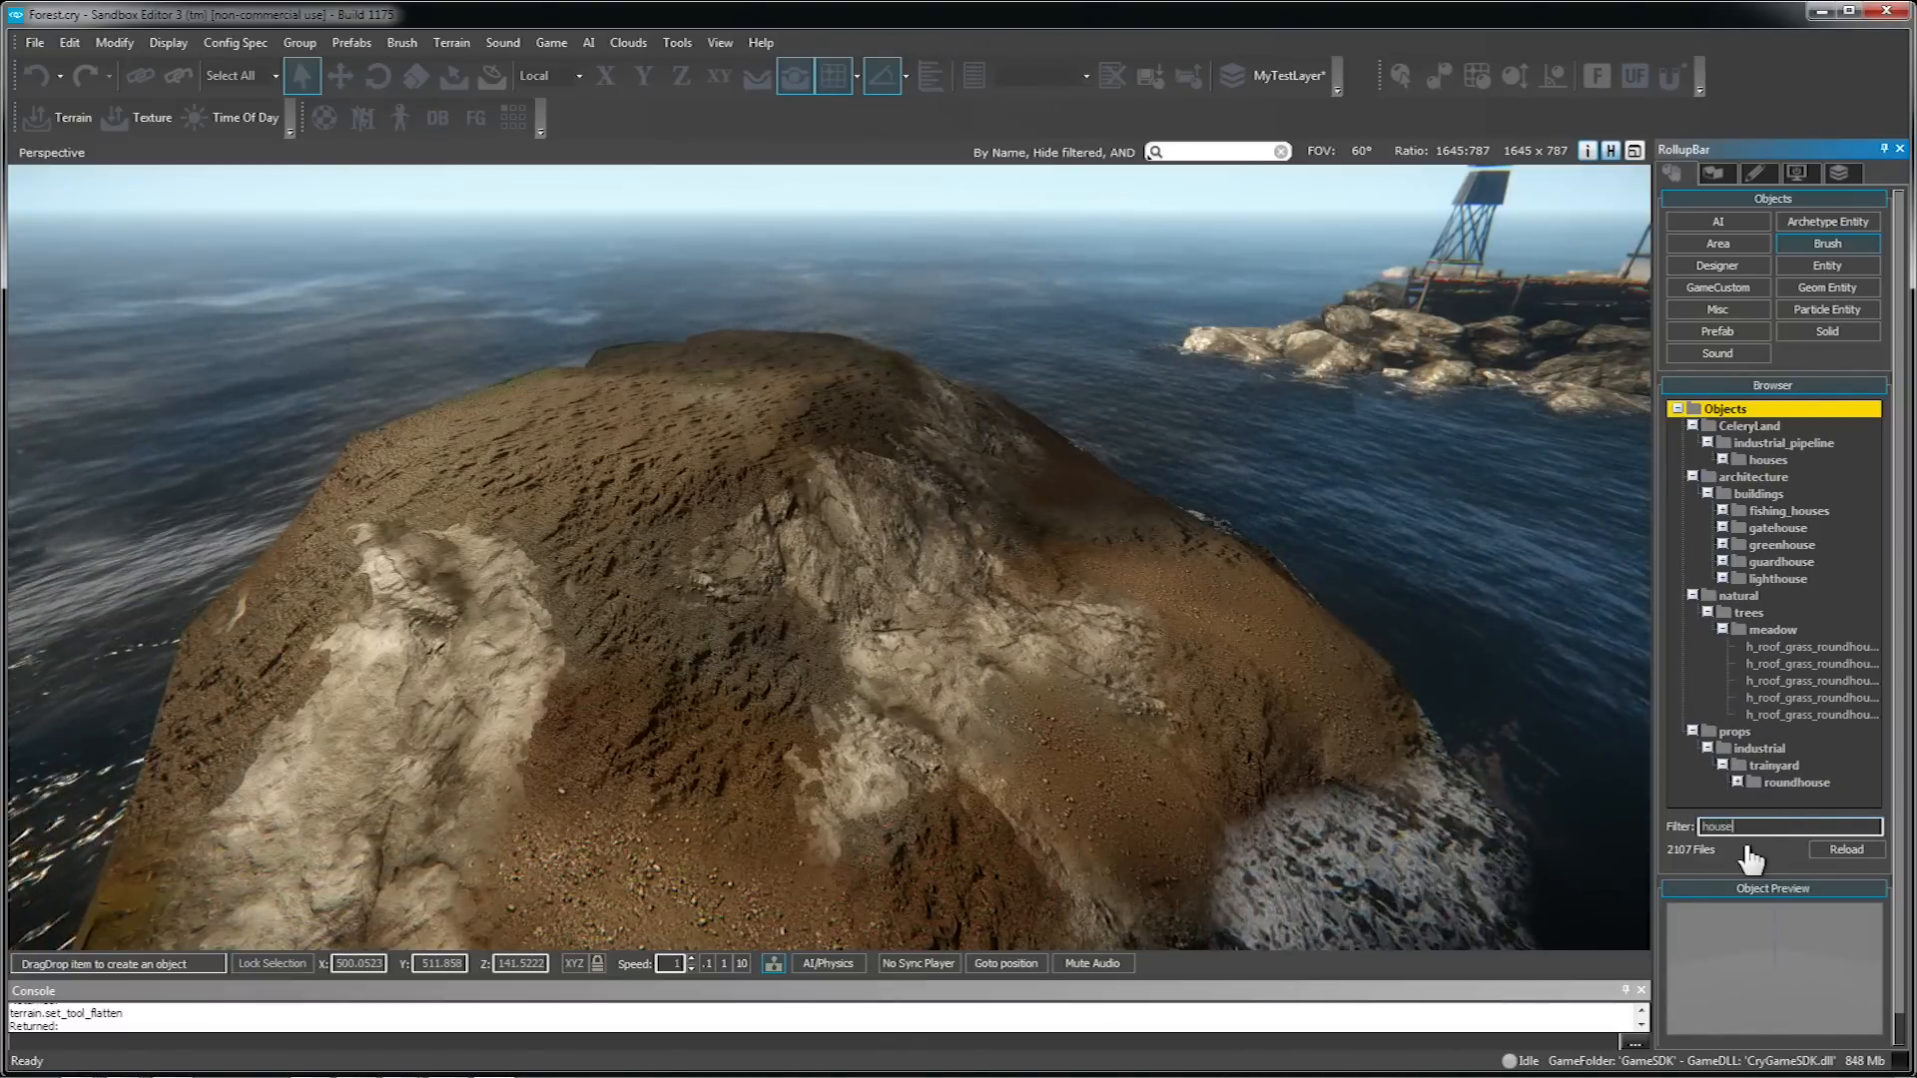
- Place the fishing_house_c brush from the fishing_houses folder on top of the headland
left_click(1723, 511)
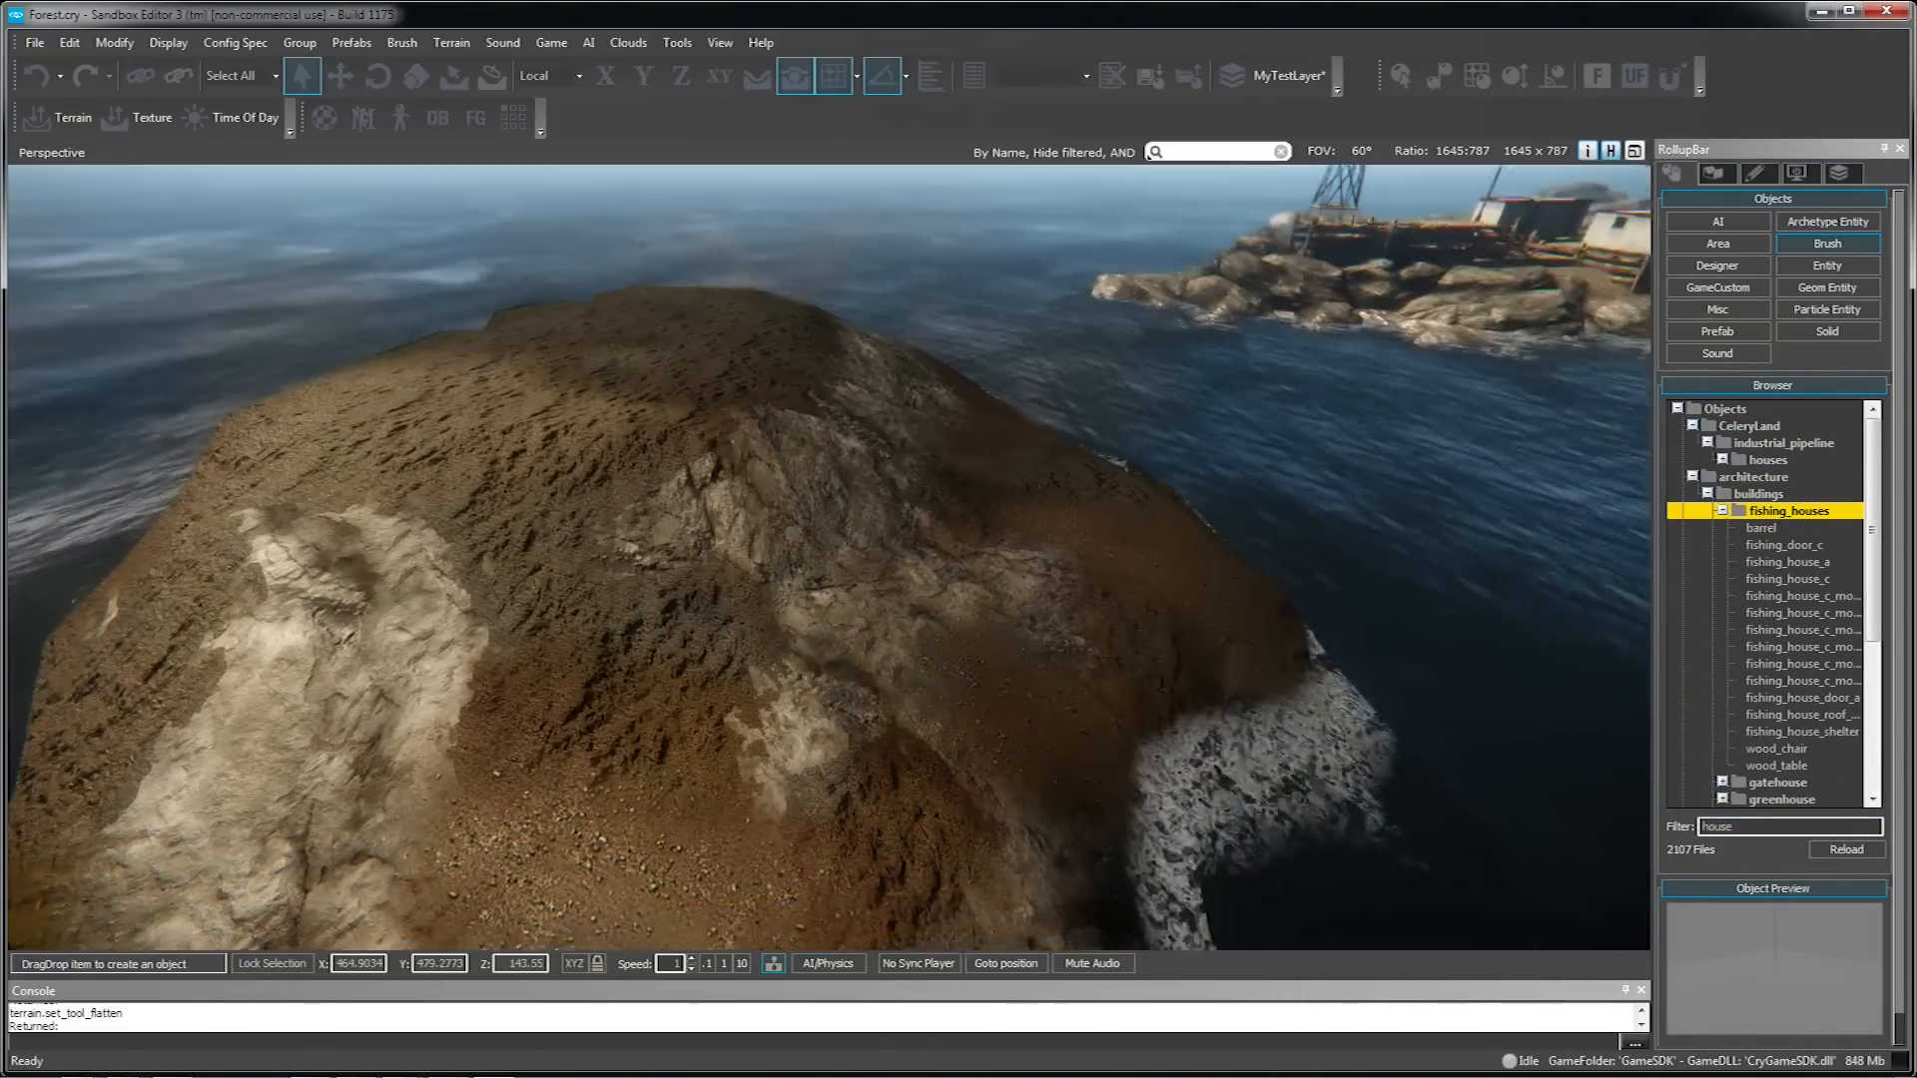
scroll(1782, 523, "down", 1)
left_click(1785, 528)
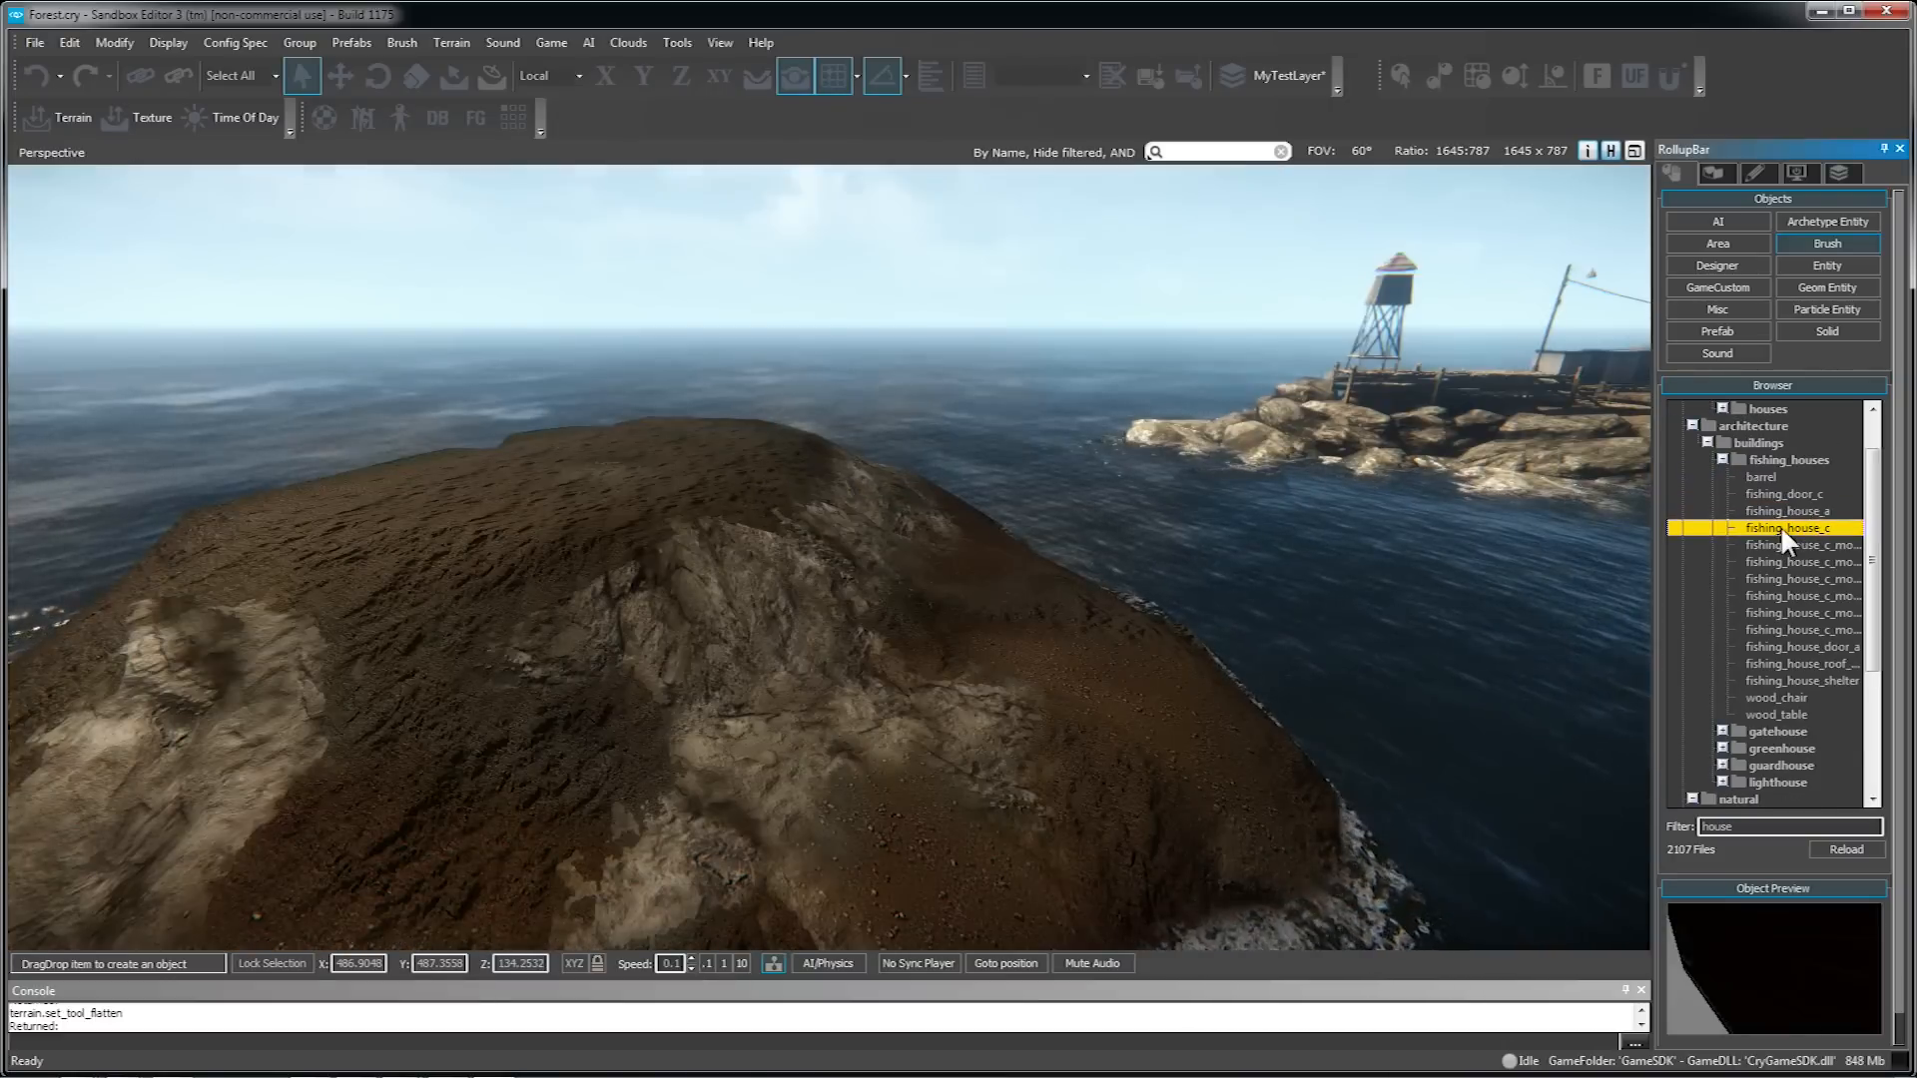
mouse_move(1784, 525)
left_mouse_down()
mouse_move(1669, 556)
mouse_move(629, 556)
mouse_move(608, 439)
mouse_move(545, 434)
mouse_move(586, 460)
left_mouse_up()
right_click_drag(586, 460, 819, 379)
key("w")
key("a")
key("s")
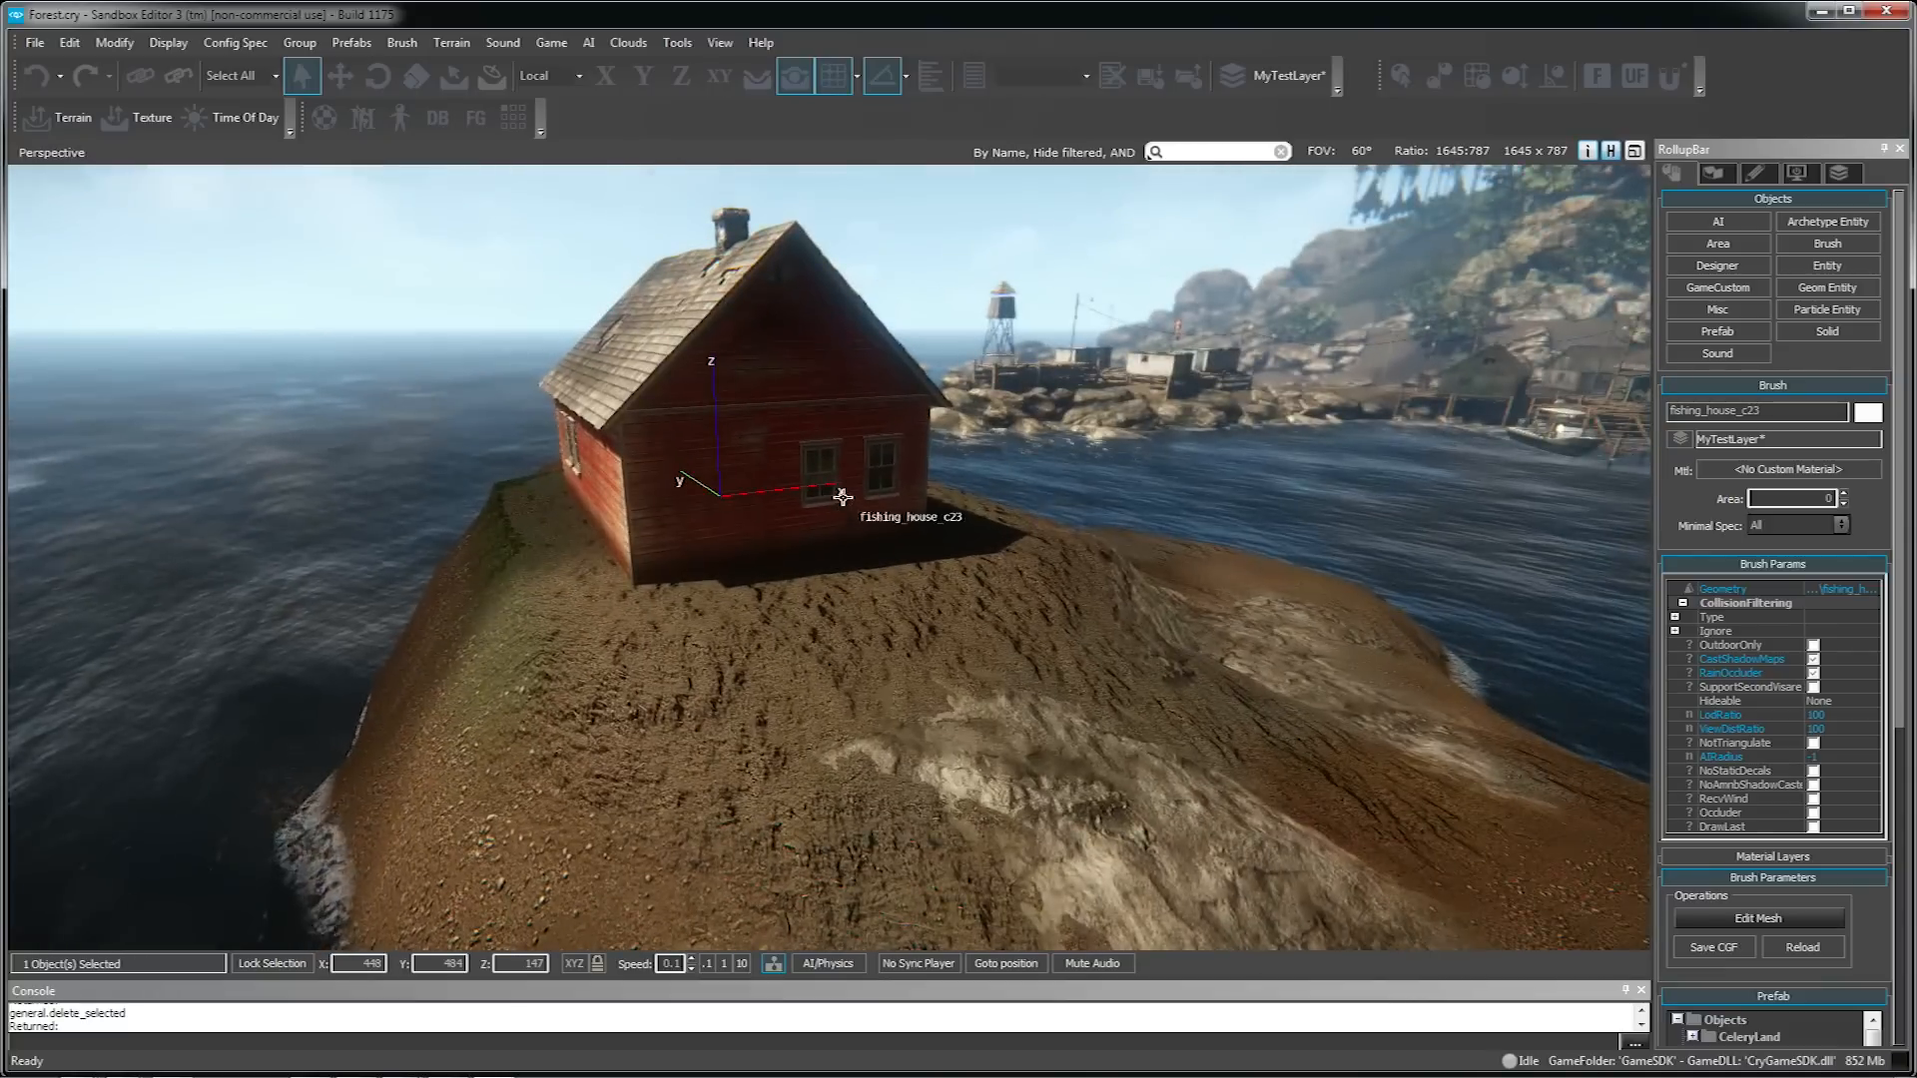
- Use the Select tool to deselect and reselect the red fishing house on the hilltop
right_click_drag(907, 471, 566, 255)
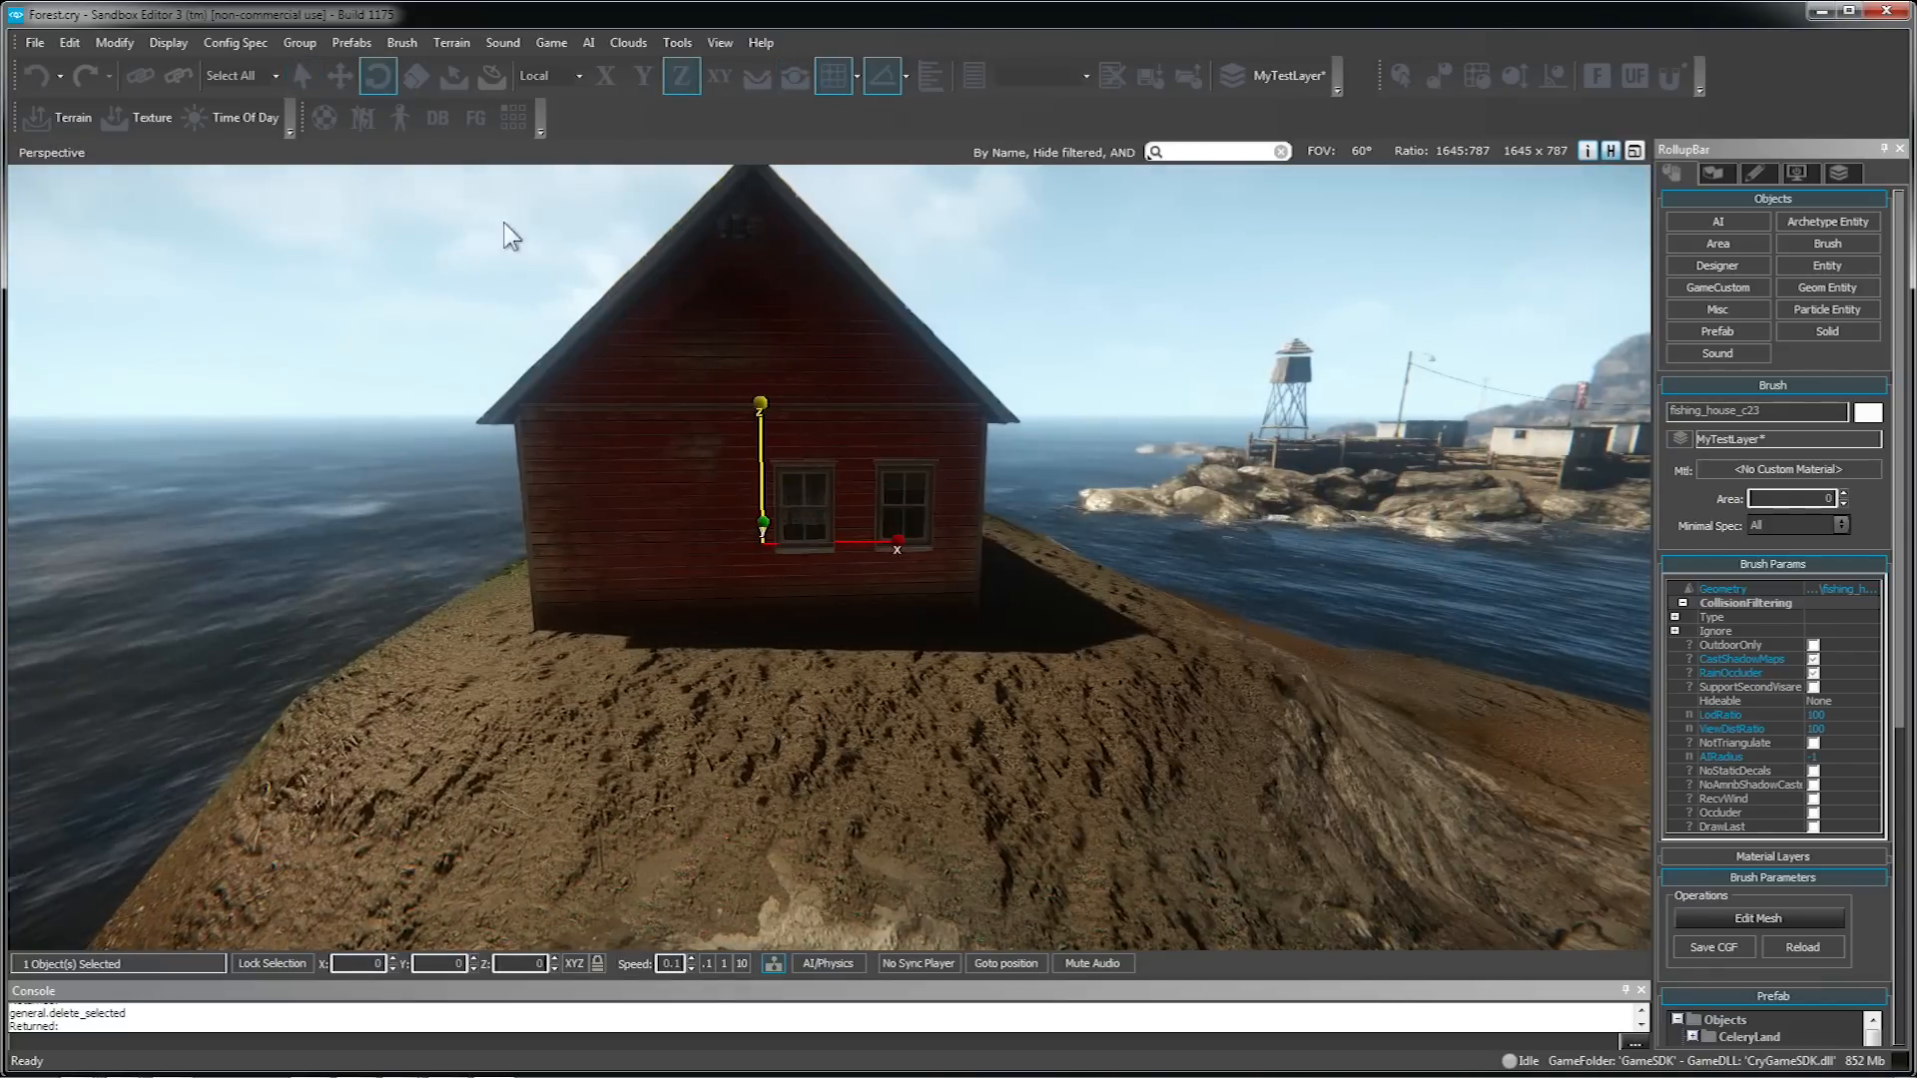
left_click(301, 78)
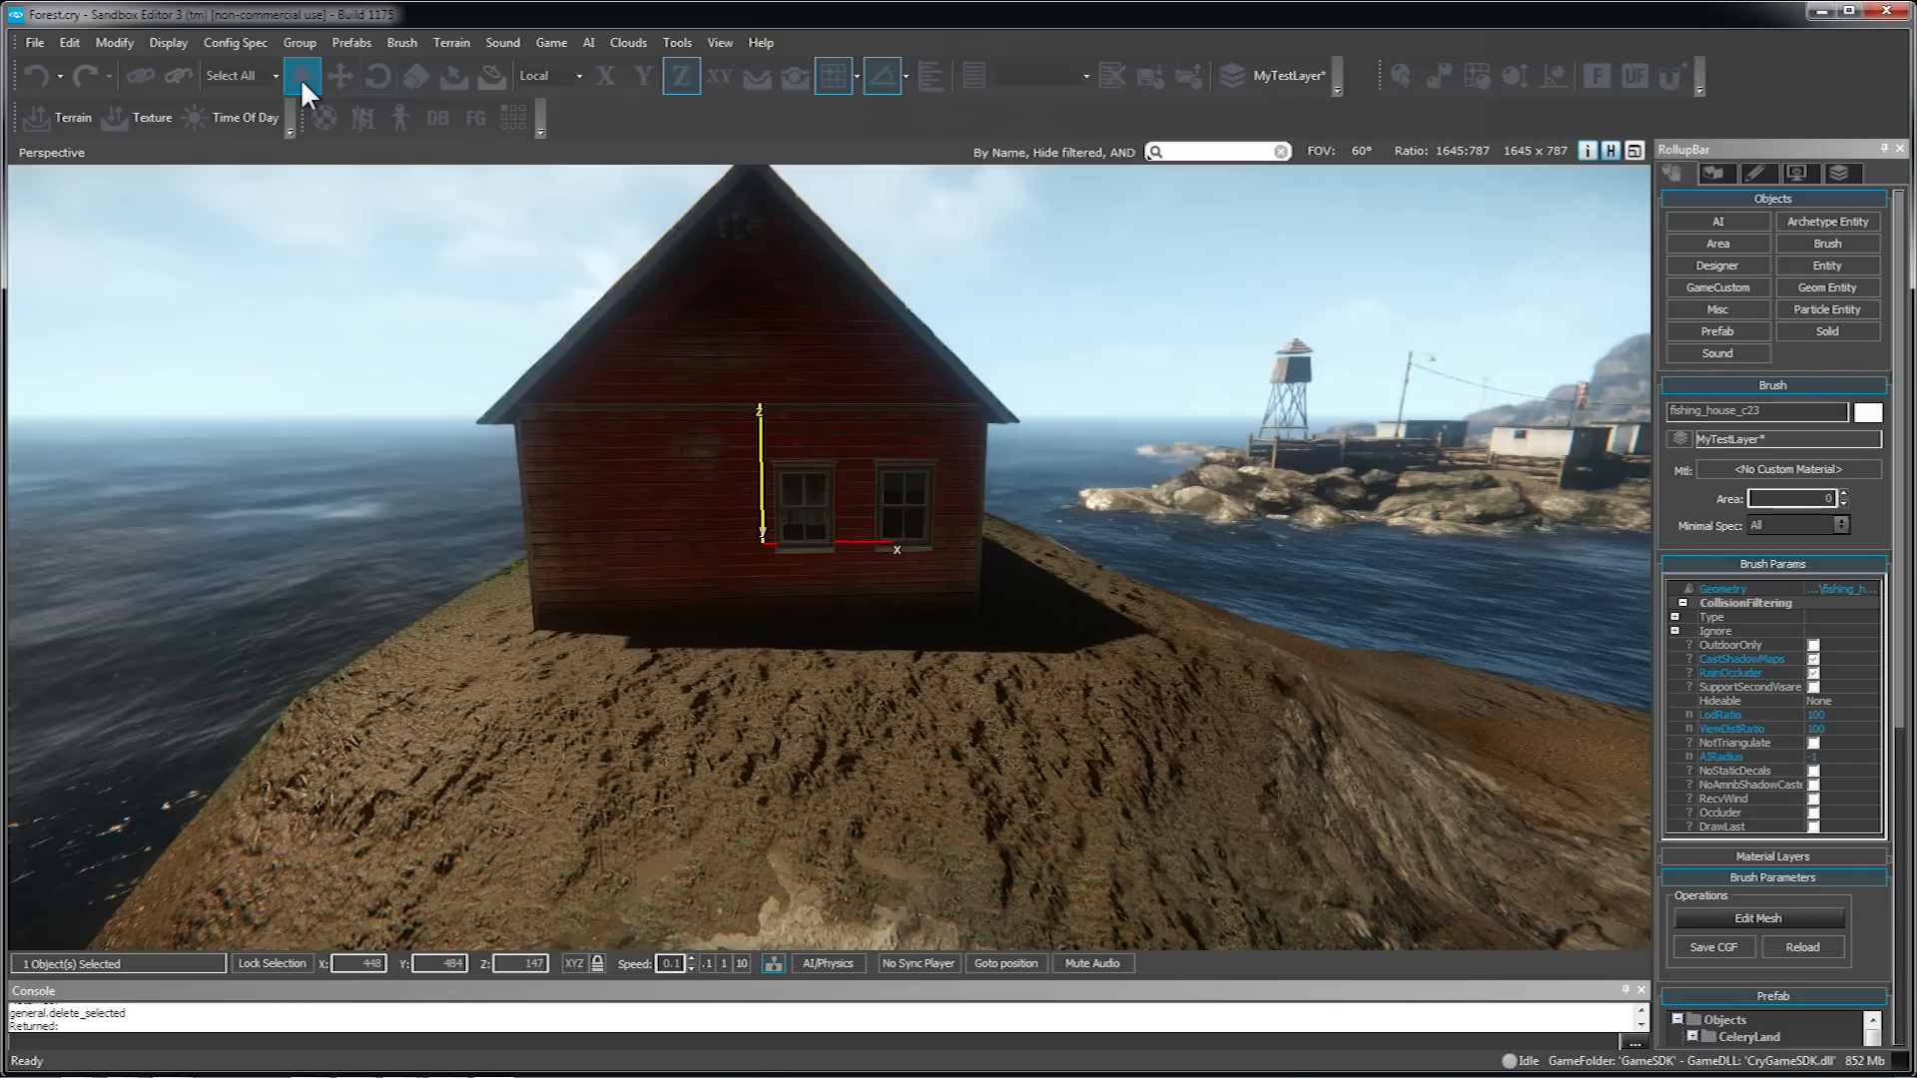
left_click(1074, 756)
left_click(688, 555)
left_click(979, 792)
left_click(697, 488)
- Move the fishing house across the hilltop, first along its single axes and finally within the XY plane
left_click(333, 78)
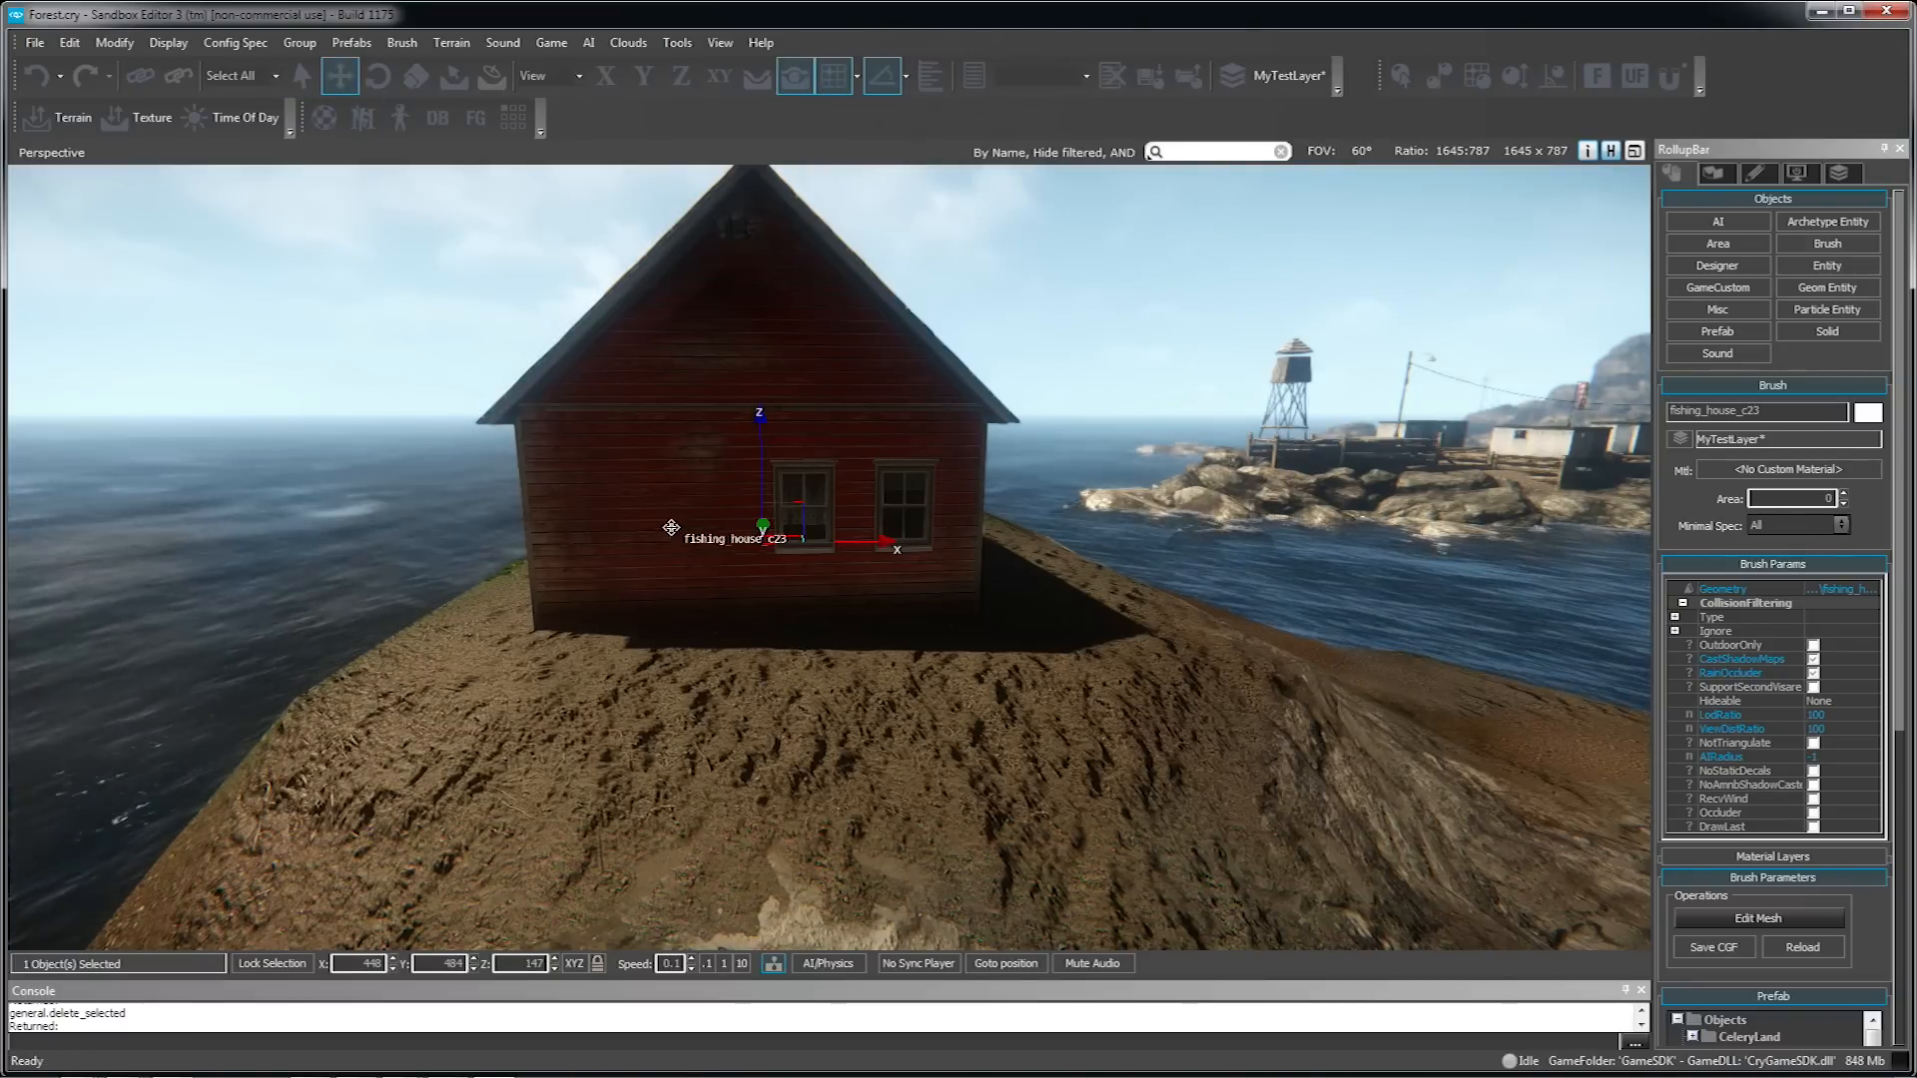
left_click_drag(846, 542, 667, 560)
right_click_drag(667, 560, 978, 627)
mouse_move(1017, 495)
left_mouse_down()
mouse_move(1335, 501)
mouse_move(989, 499)
left_mouse_up()
key("w")
right_click_drag(989, 499, 1094, 614)
key("s")
left_click_drag(785, 446, 764, 539)
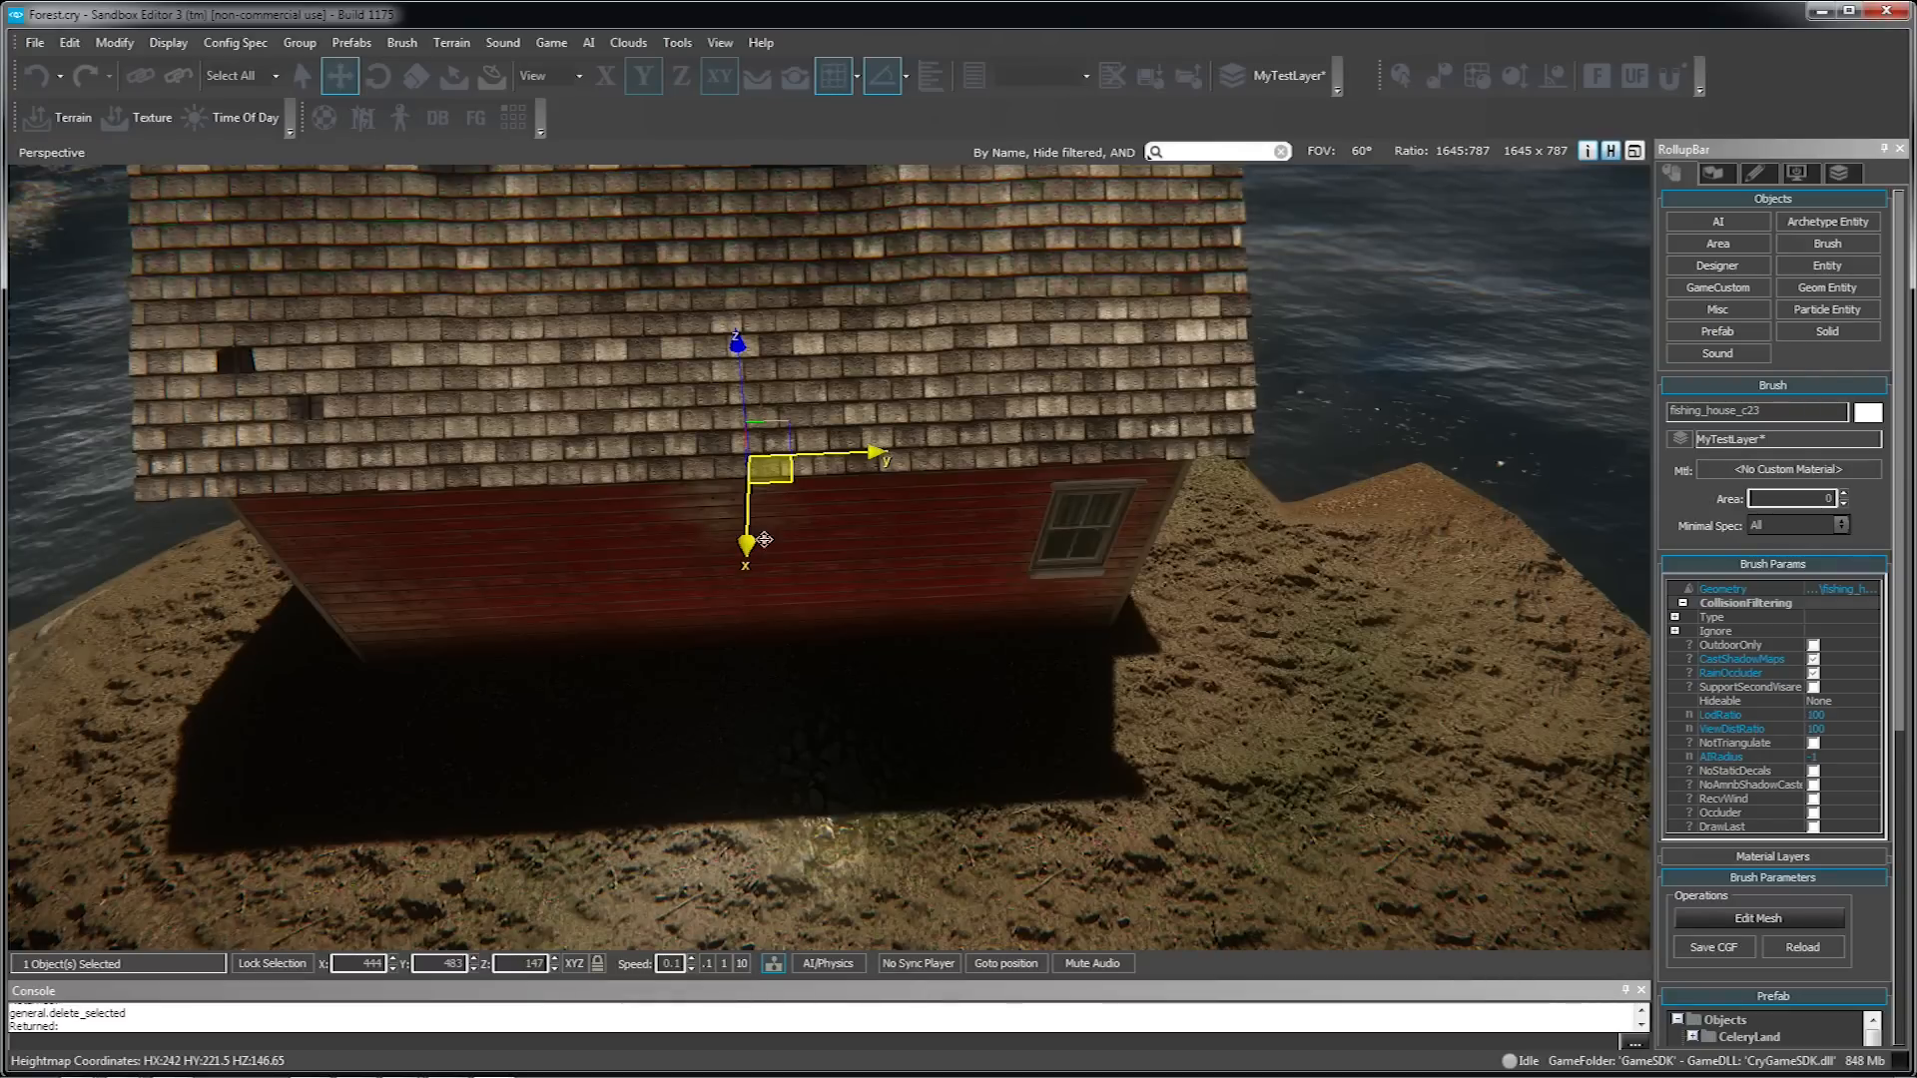
right_click_drag(764, 539, 799, 520)
key("s")
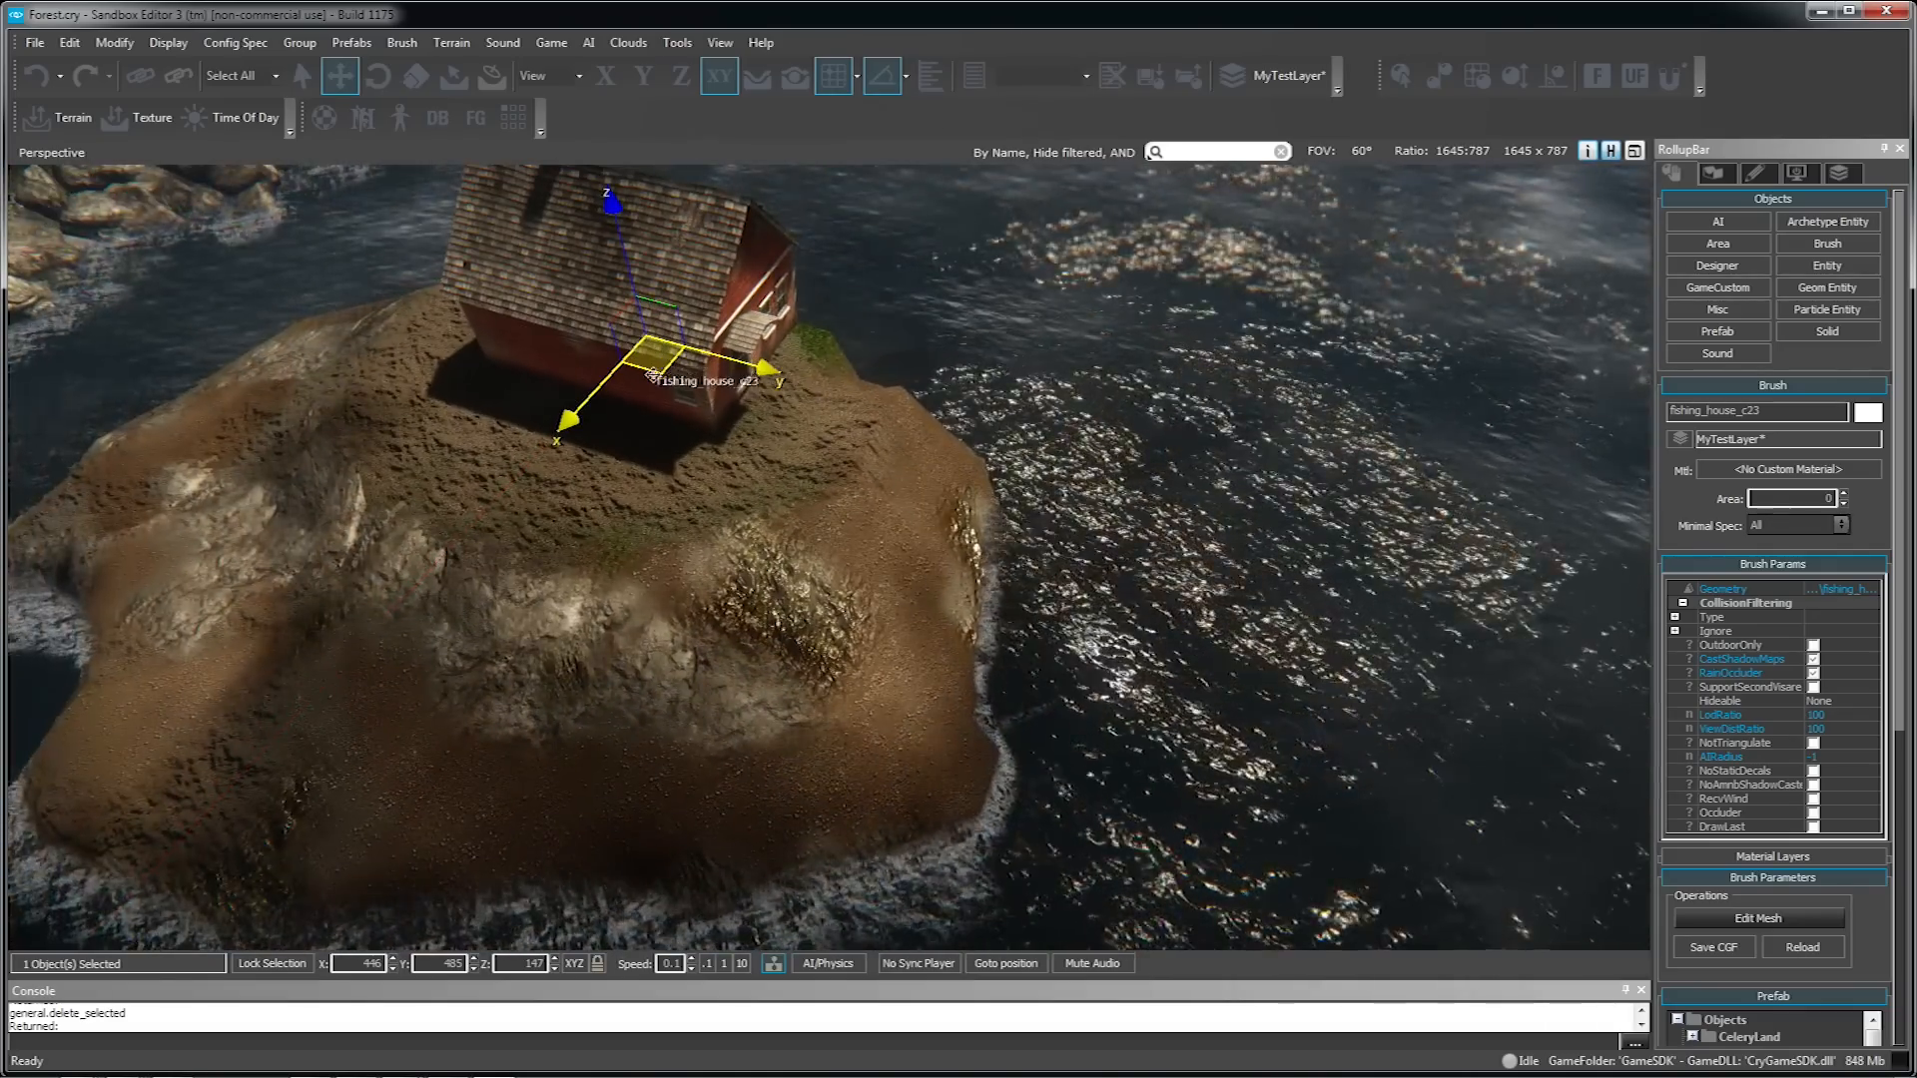
- Move the fishing house within the XY plane far out over the sea
left_click_drag(667, 365, 1758, 225)
mouse_move(1348, 424)
right_mouse_down()
mouse_move(1348, 679)
mouse_move(1258, 649)
mouse_move(1278, 700)
mouse_move(1335, 429)
right_mouse_up()
key("w")
key("w")
left_click_drag(983, 597, 679, 620)
right_click_drag(679, 620, 739, 665)
left_click_drag(794, 664, 1286, 543)
right_click_drag(1286, 542, 1398, 524)
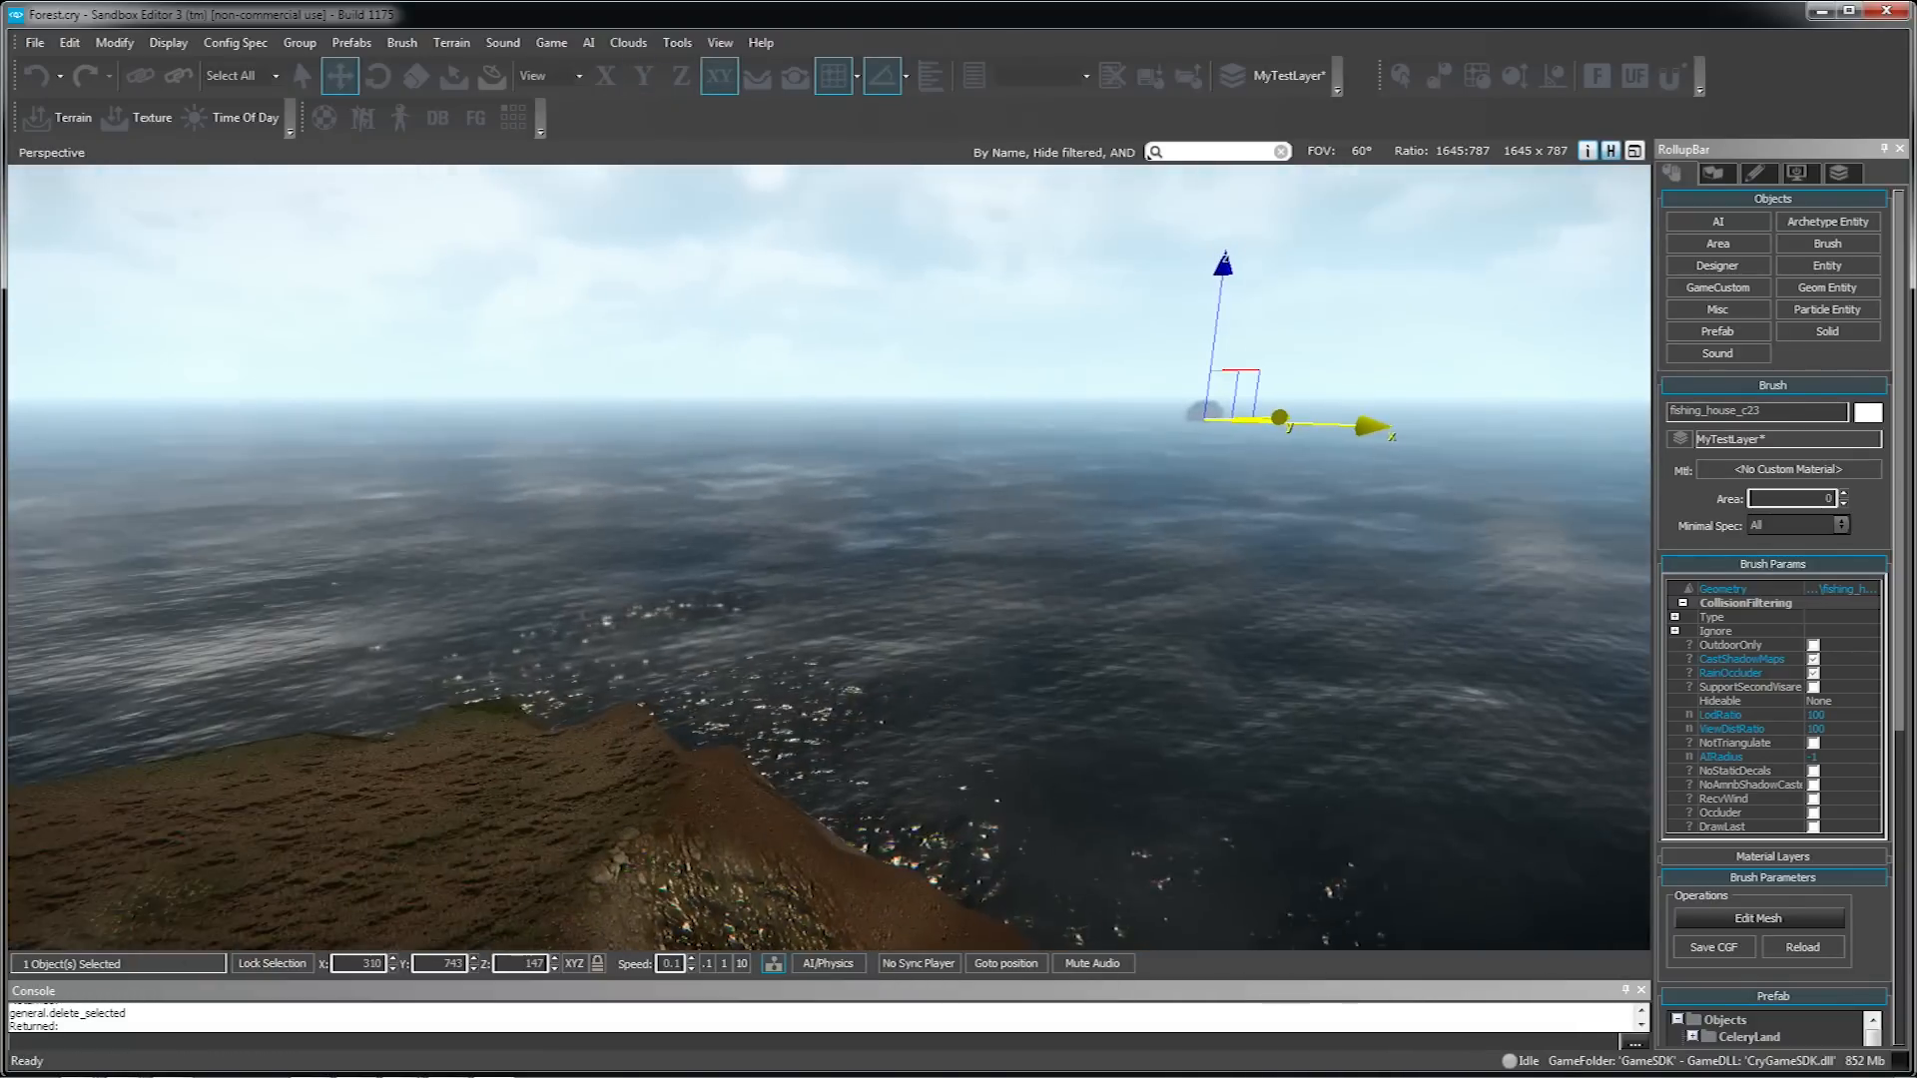
- Snap the fishing house directly onto picked terrain spots on the headland and by the docks, finishing with it on the rocky hilltop
left_click(459, 789, "ctrl+shift")
right_click_drag(753, 714, 560, 704)
left_click(733, 529, "ctrl+shift")
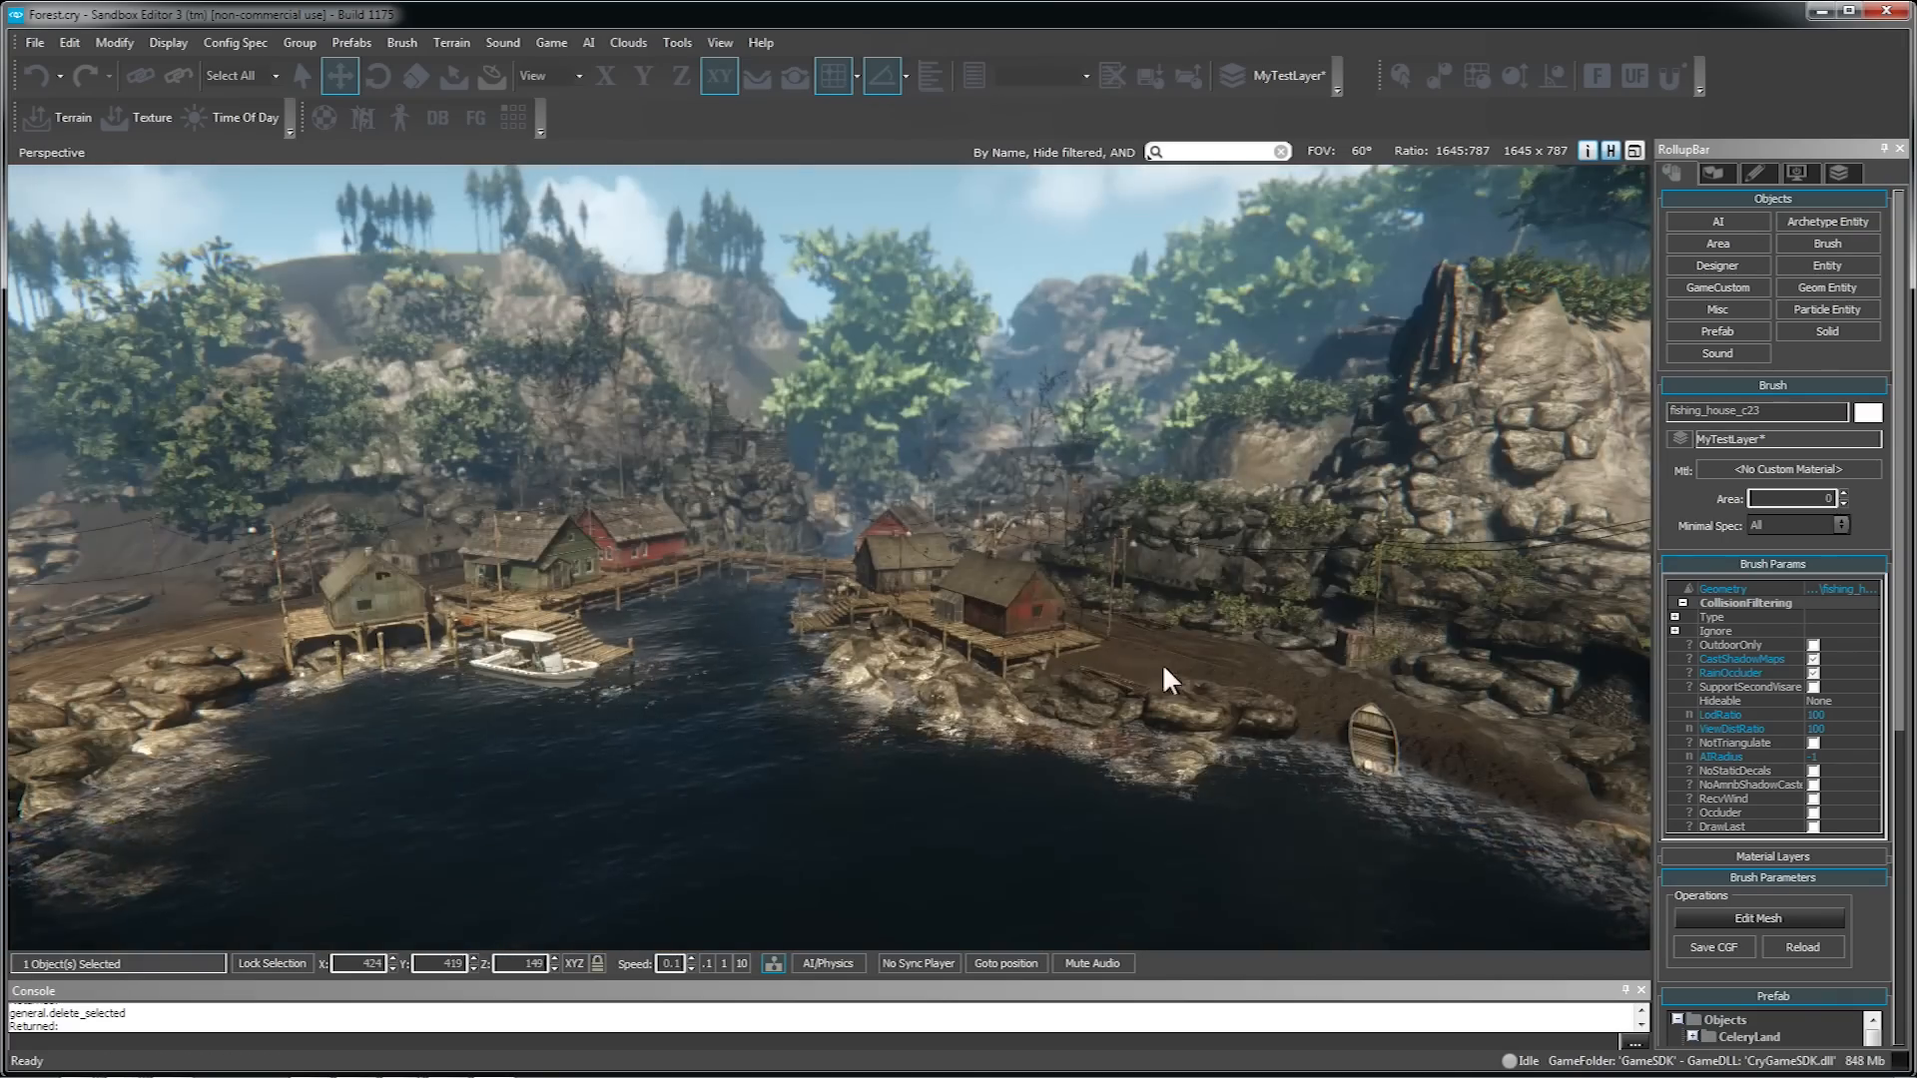
left_click(1162, 663, "ctrl+shift")
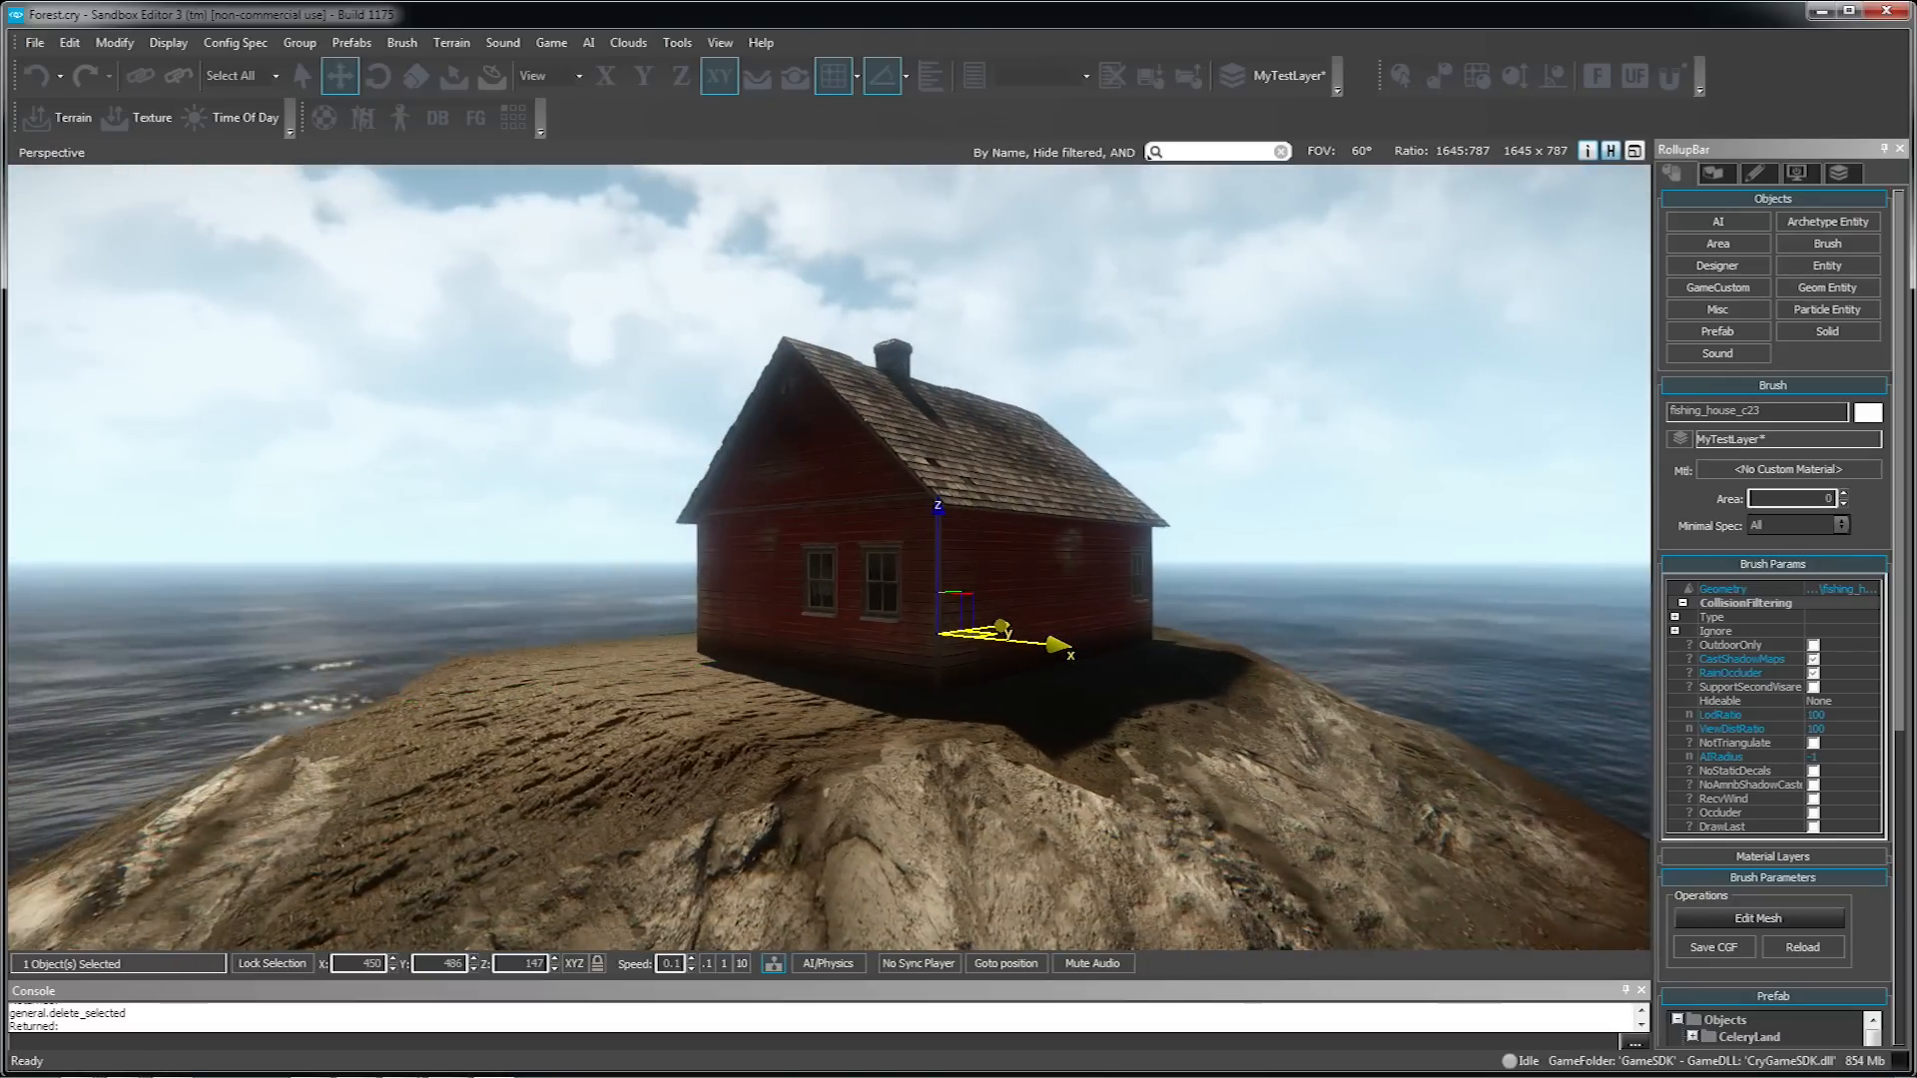
right_click_drag(1080, 770, 1149, 777)
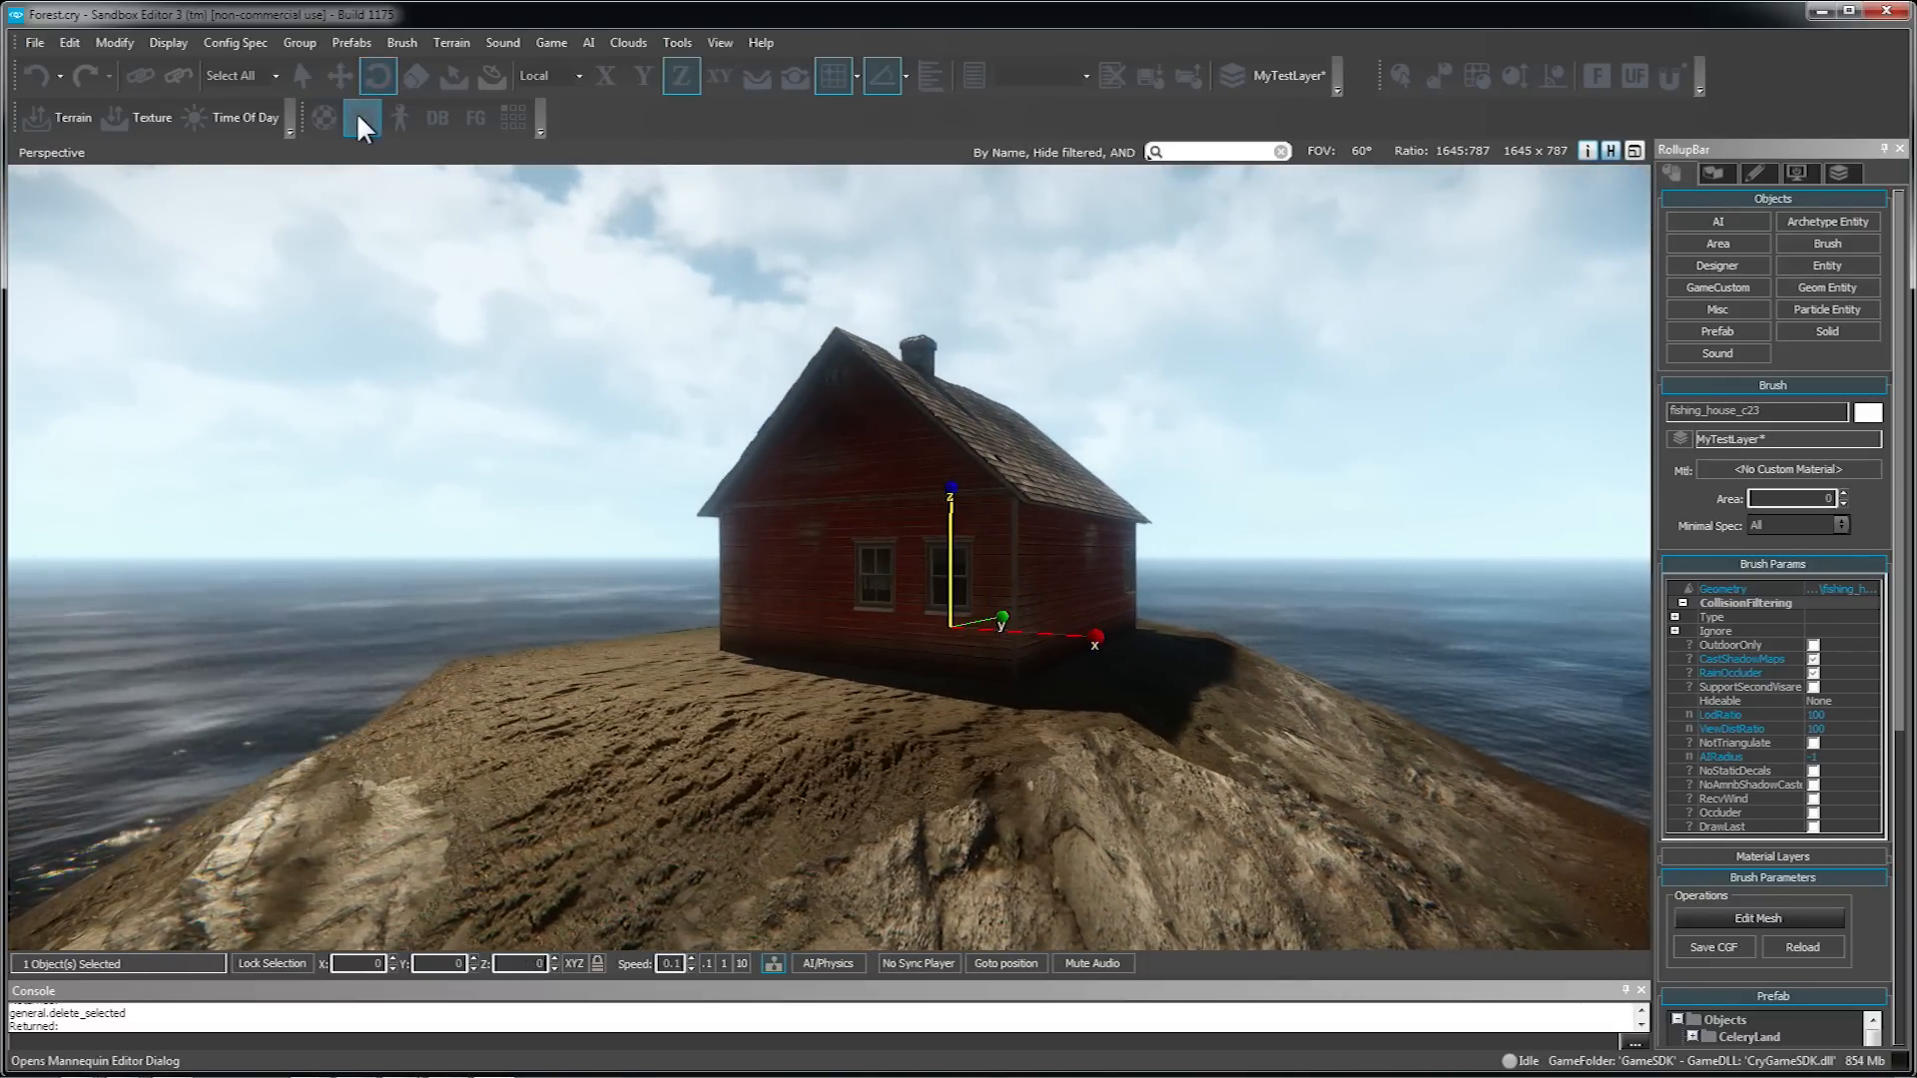
- Rotate the fishing house about its Z axis to -180 degrees with angle snapping on
left_click(302, 72)
left_click(341, 78)
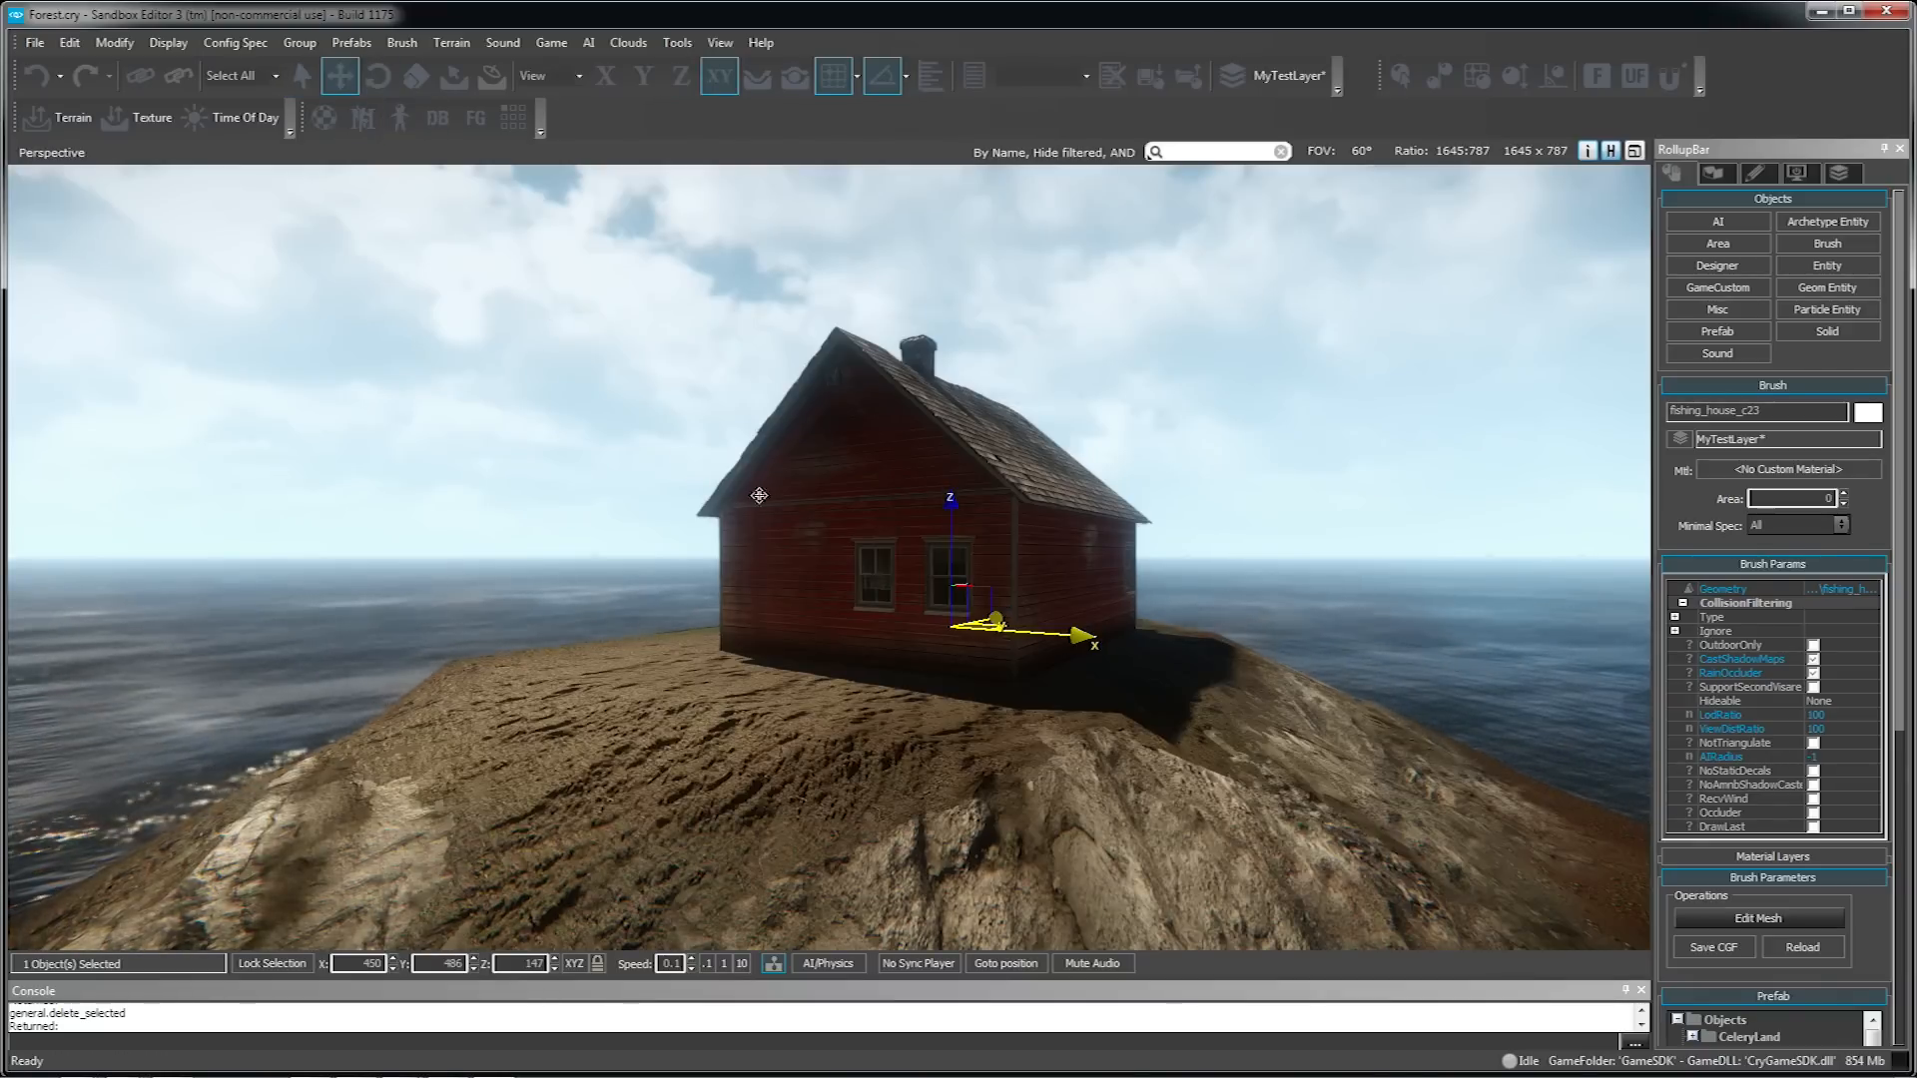
left_click_drag(951, 530, 990, 351)
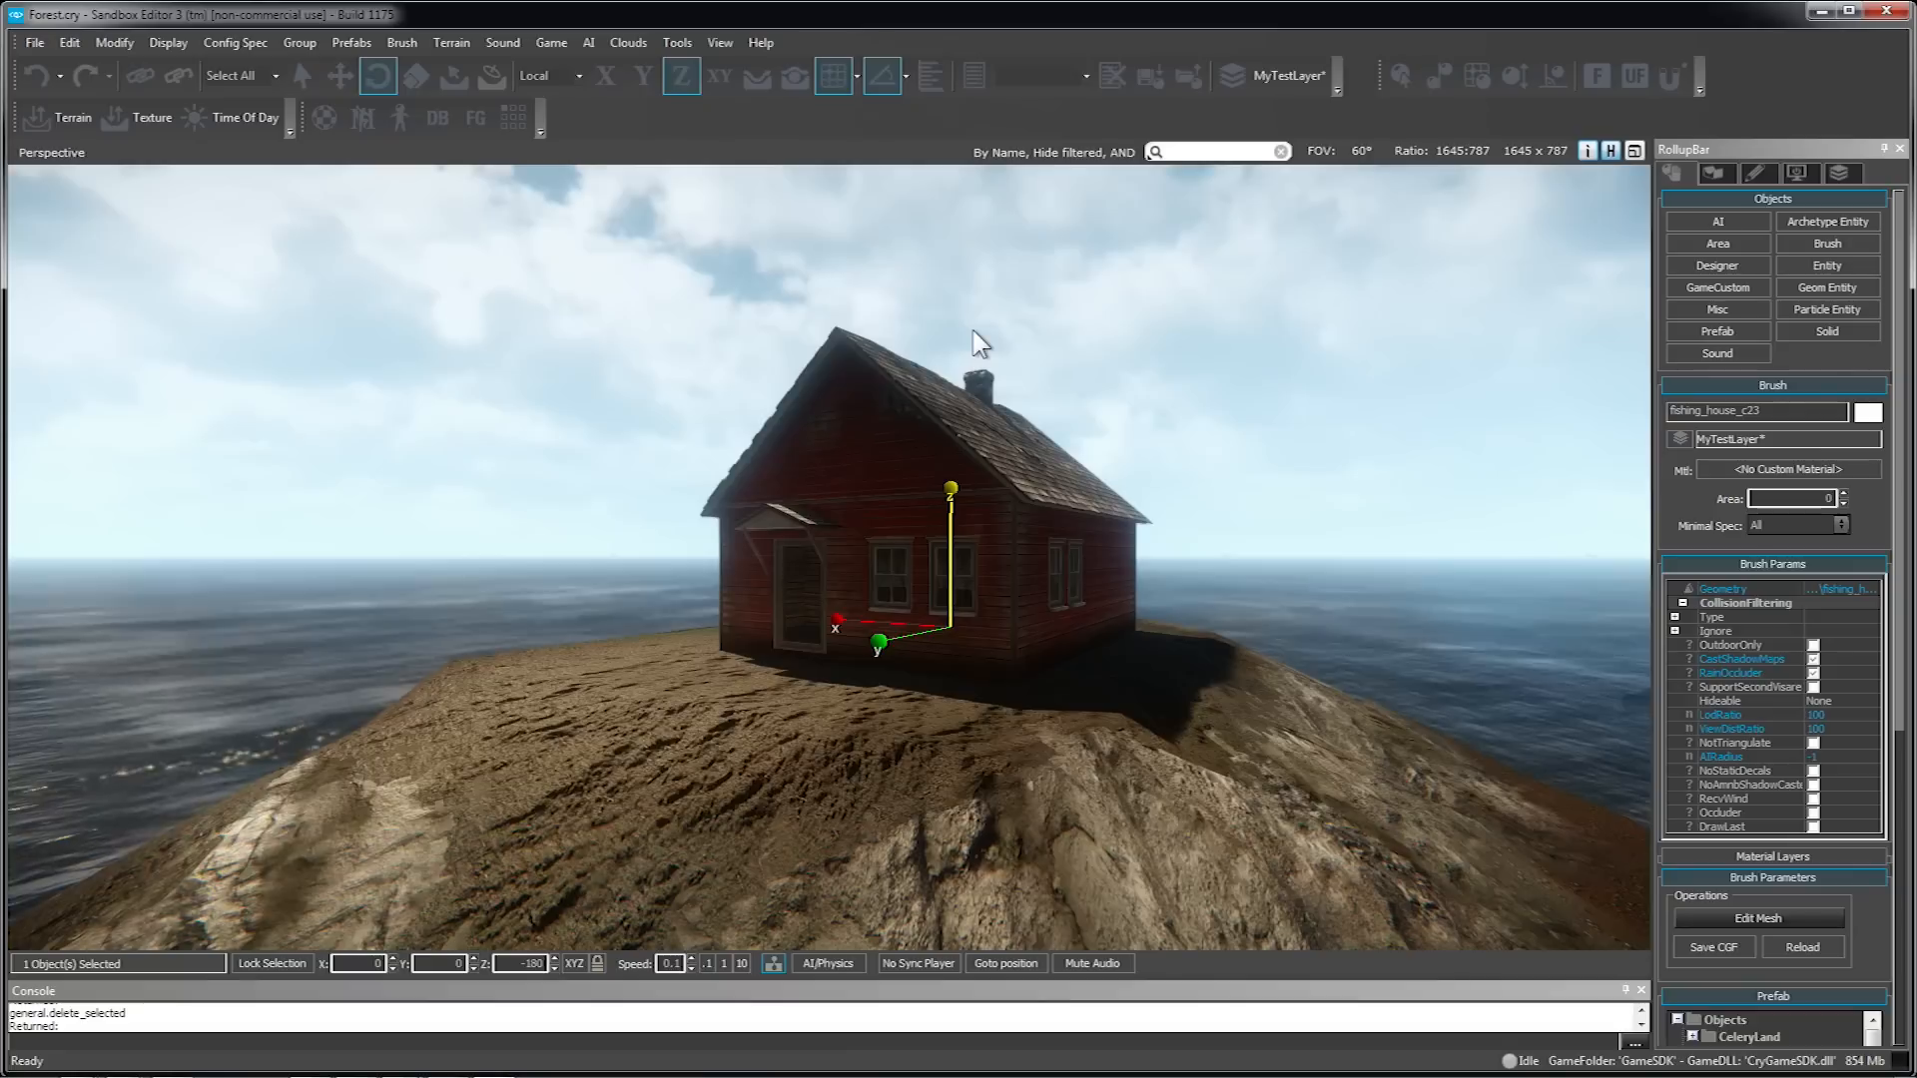
- Turn off angle snapping and rotate the fishing house freely about its Z axis to about -91 degrees
left_click(880, 75)
key("w")
right_click_drag(737, 734, 737, 734)
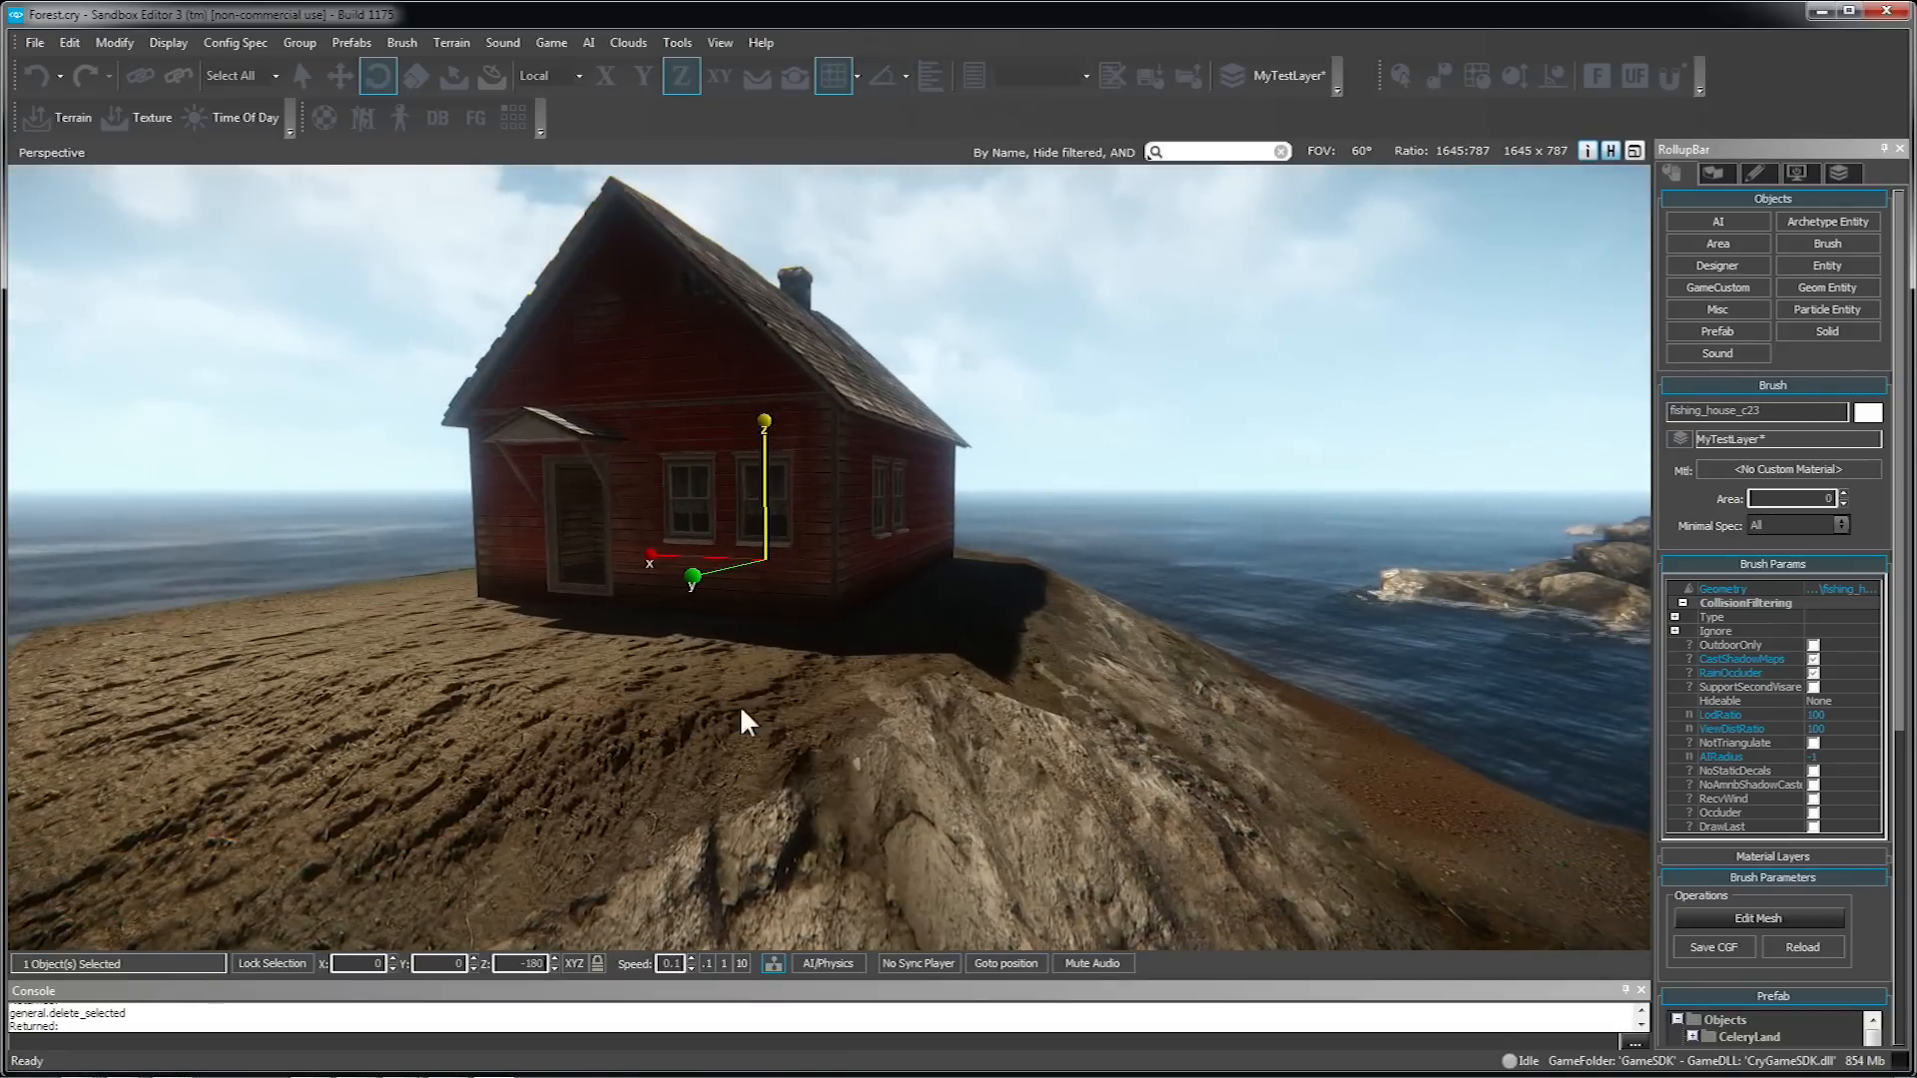
left_click_drag(766, 432, 877, 479)
right_click_drag(878, 478, 1035, 635)
key("w")
left_click_drag(928, 449, 1029, 277)
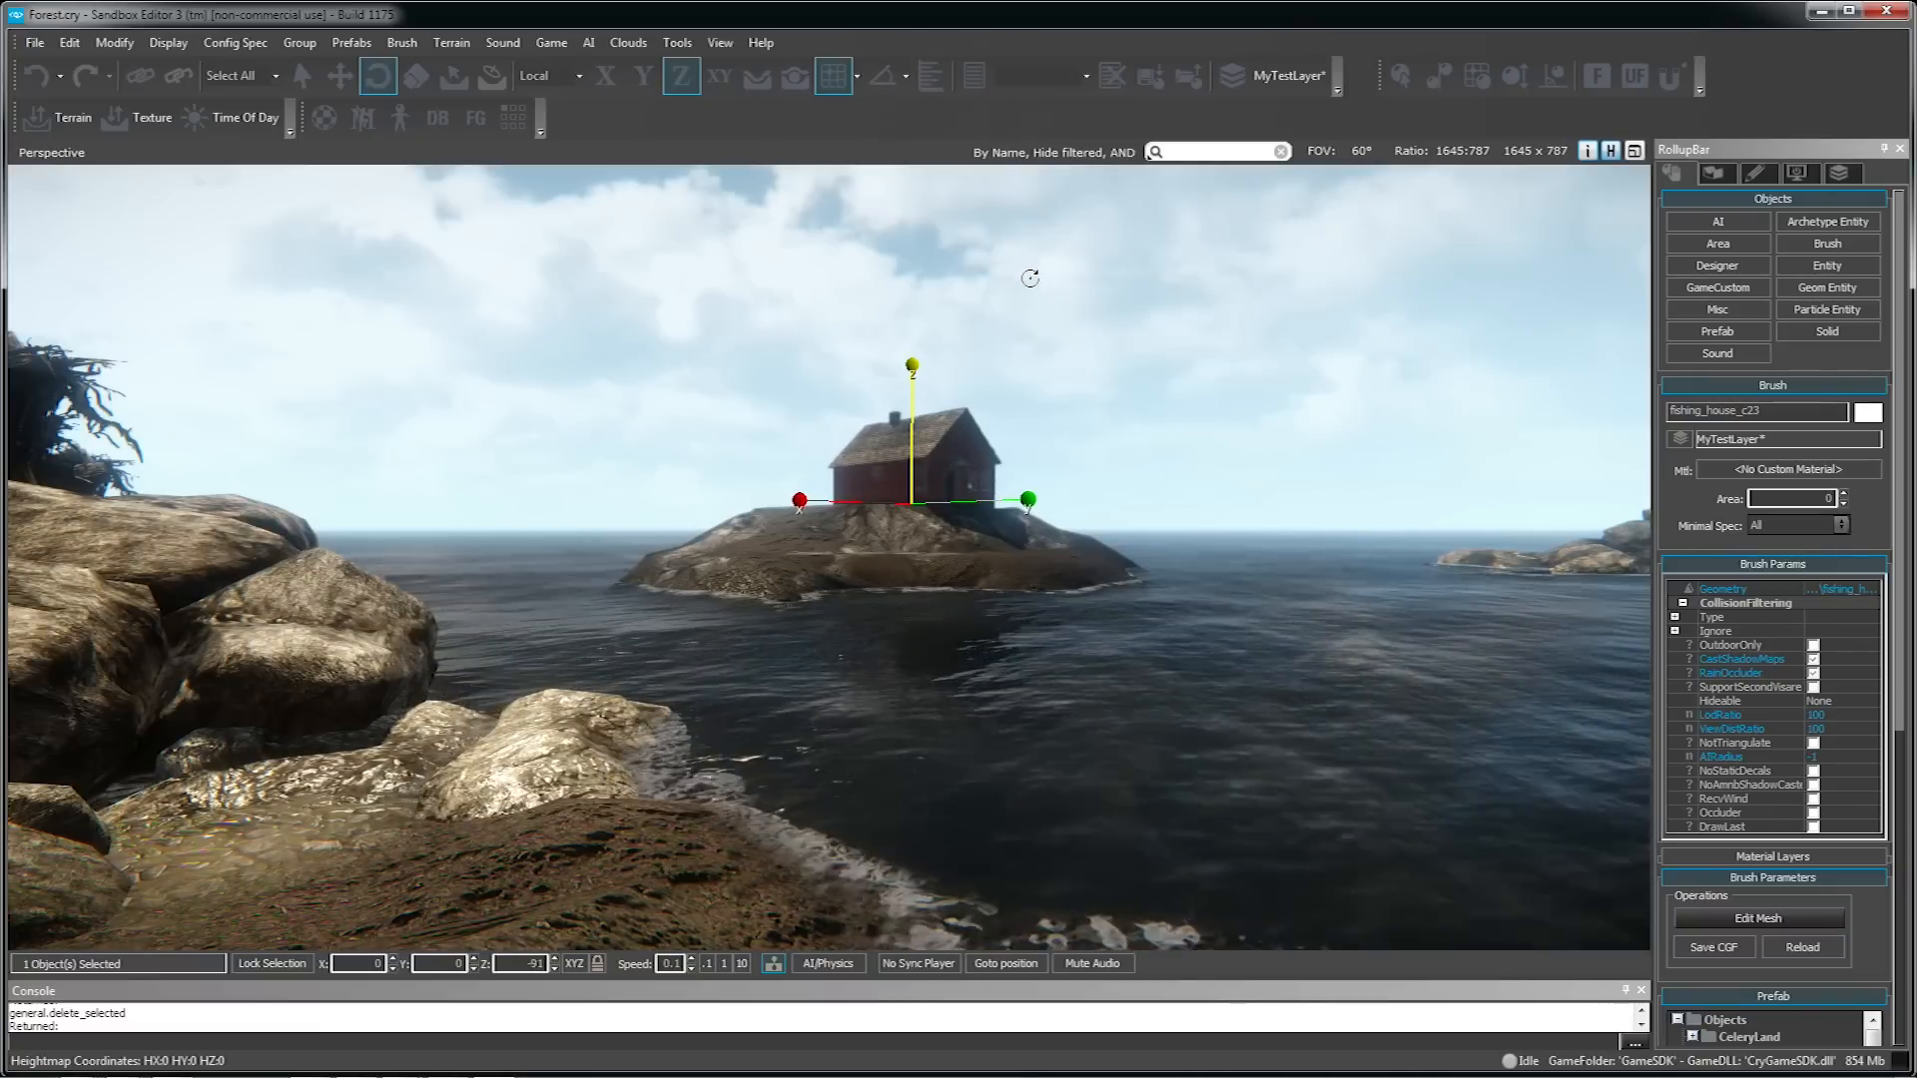
left_click_drag(1072, 376, 1079, 395)
- Move the fishing house along the X axis with grid snapping, then turn grid snapping off and shift it freely along X
key("shift+w")
right_click_drag(1078, 396, 1111, 312, "shift")
key("shift+w")
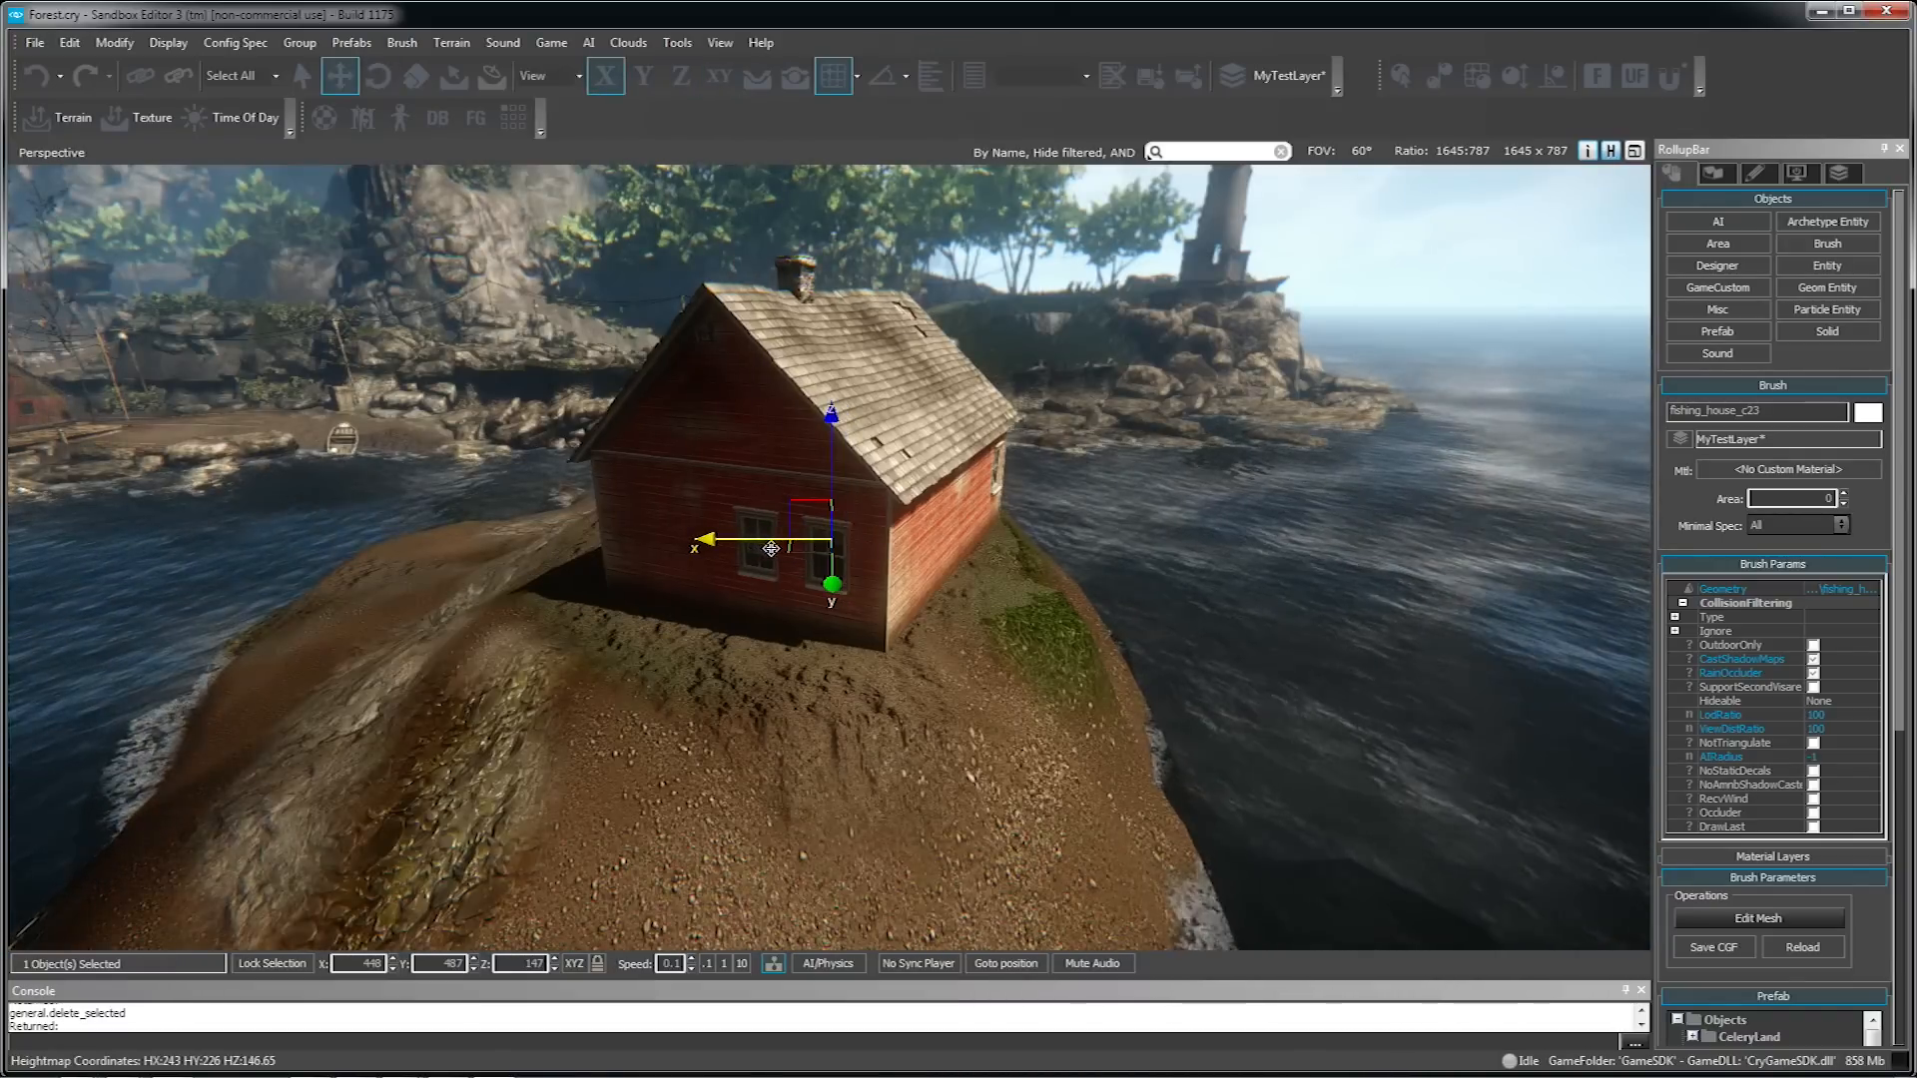
left_click(843, 78)
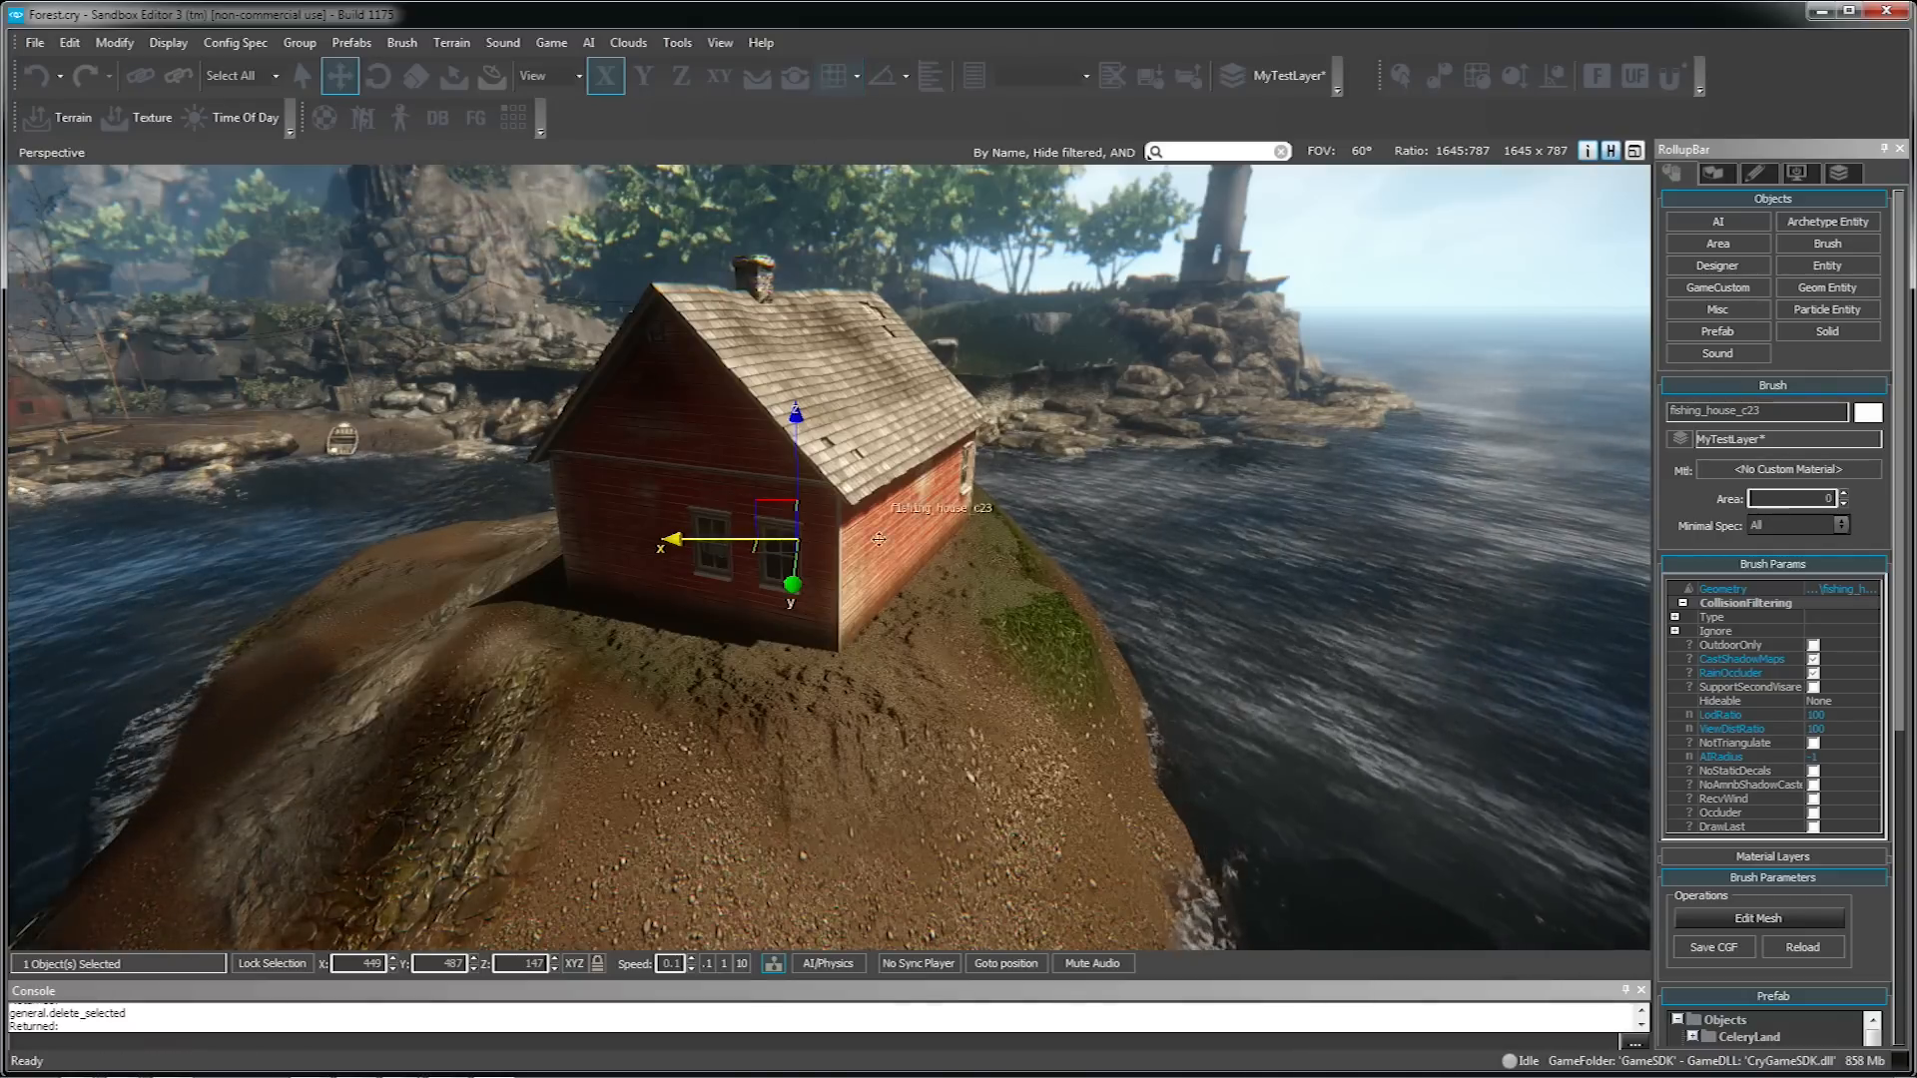
left_click_drag(690, 546, 696, 546)
- Lower the fishing house along the Z axis to about 146.7 so it sits in the hilltop ground
key("d")
right_click_drag(696, 547, 870, 661)
key("w")
key("s")
key("s")
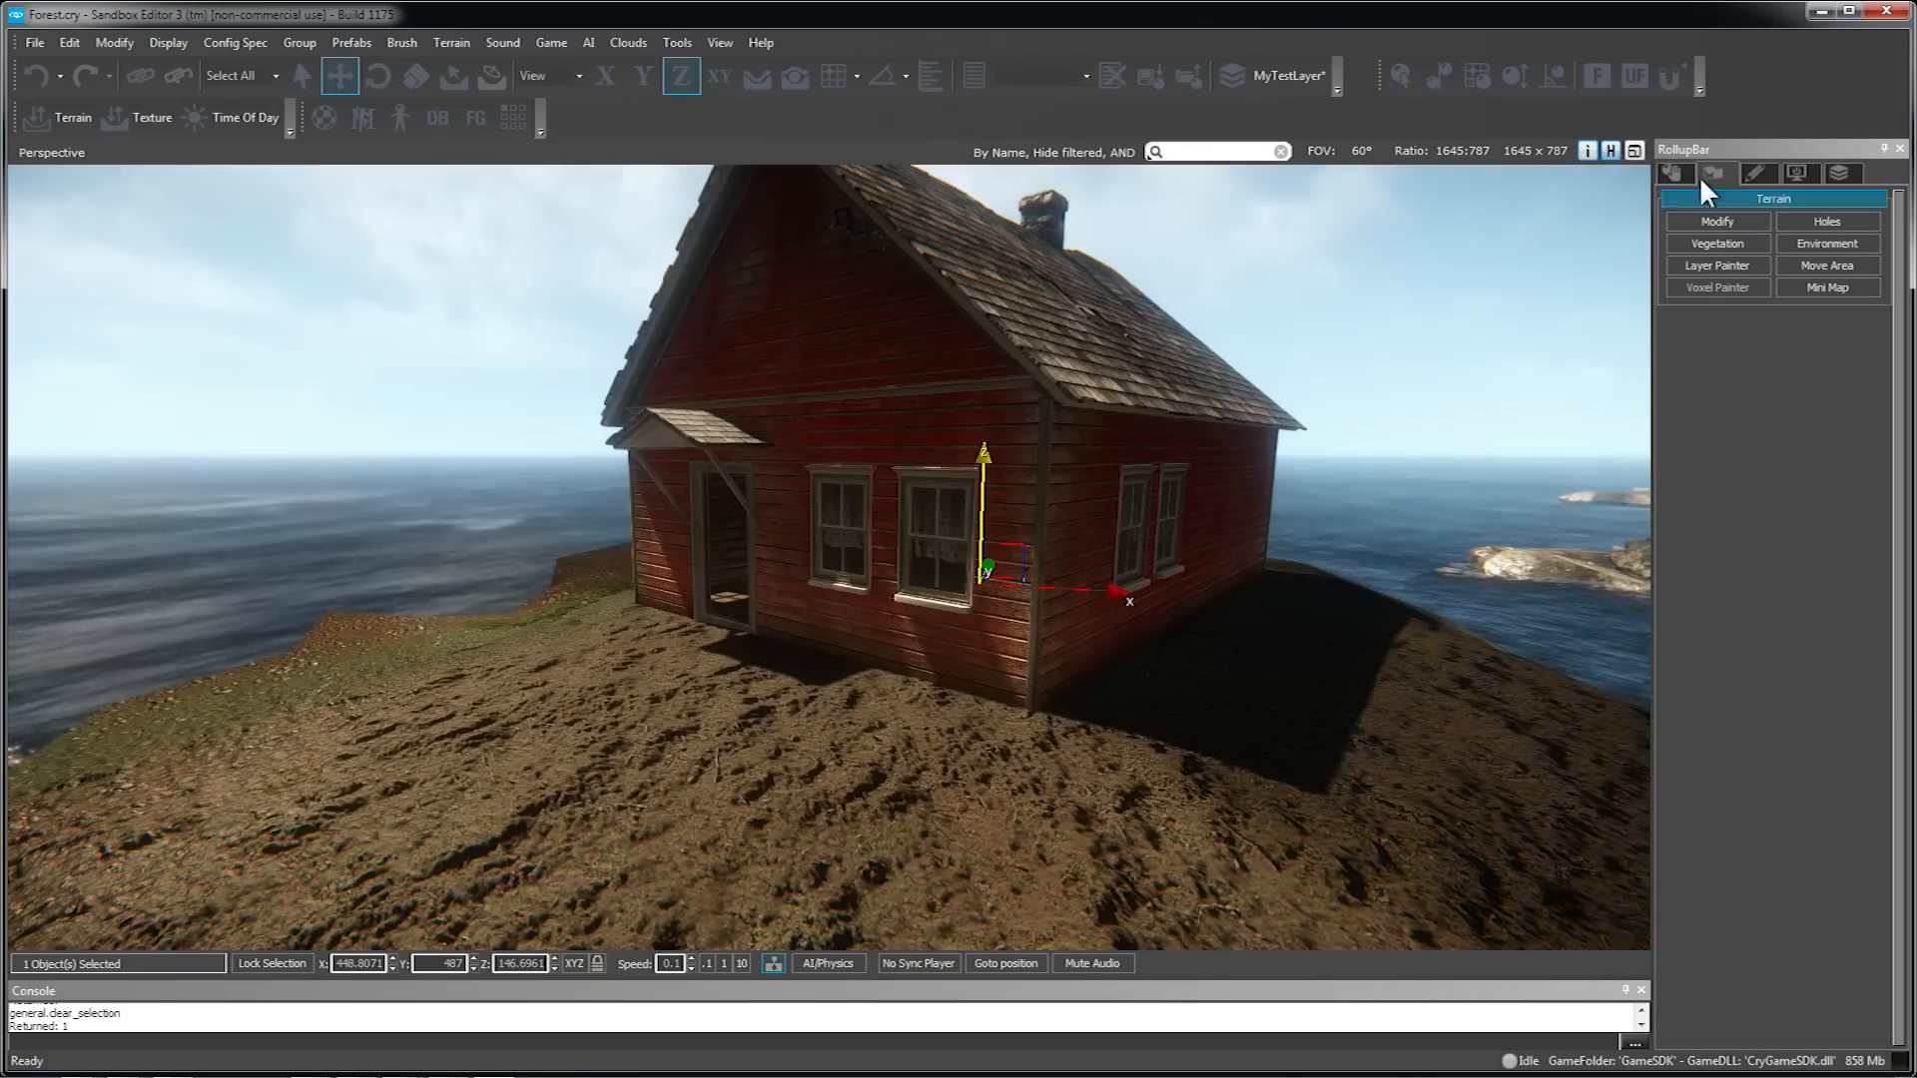
- Start the terrain Layer Painter and brighten the Grass1 layer's colour to a grey-green of about RGB 99, 109, 81
left_click(1718, 265)
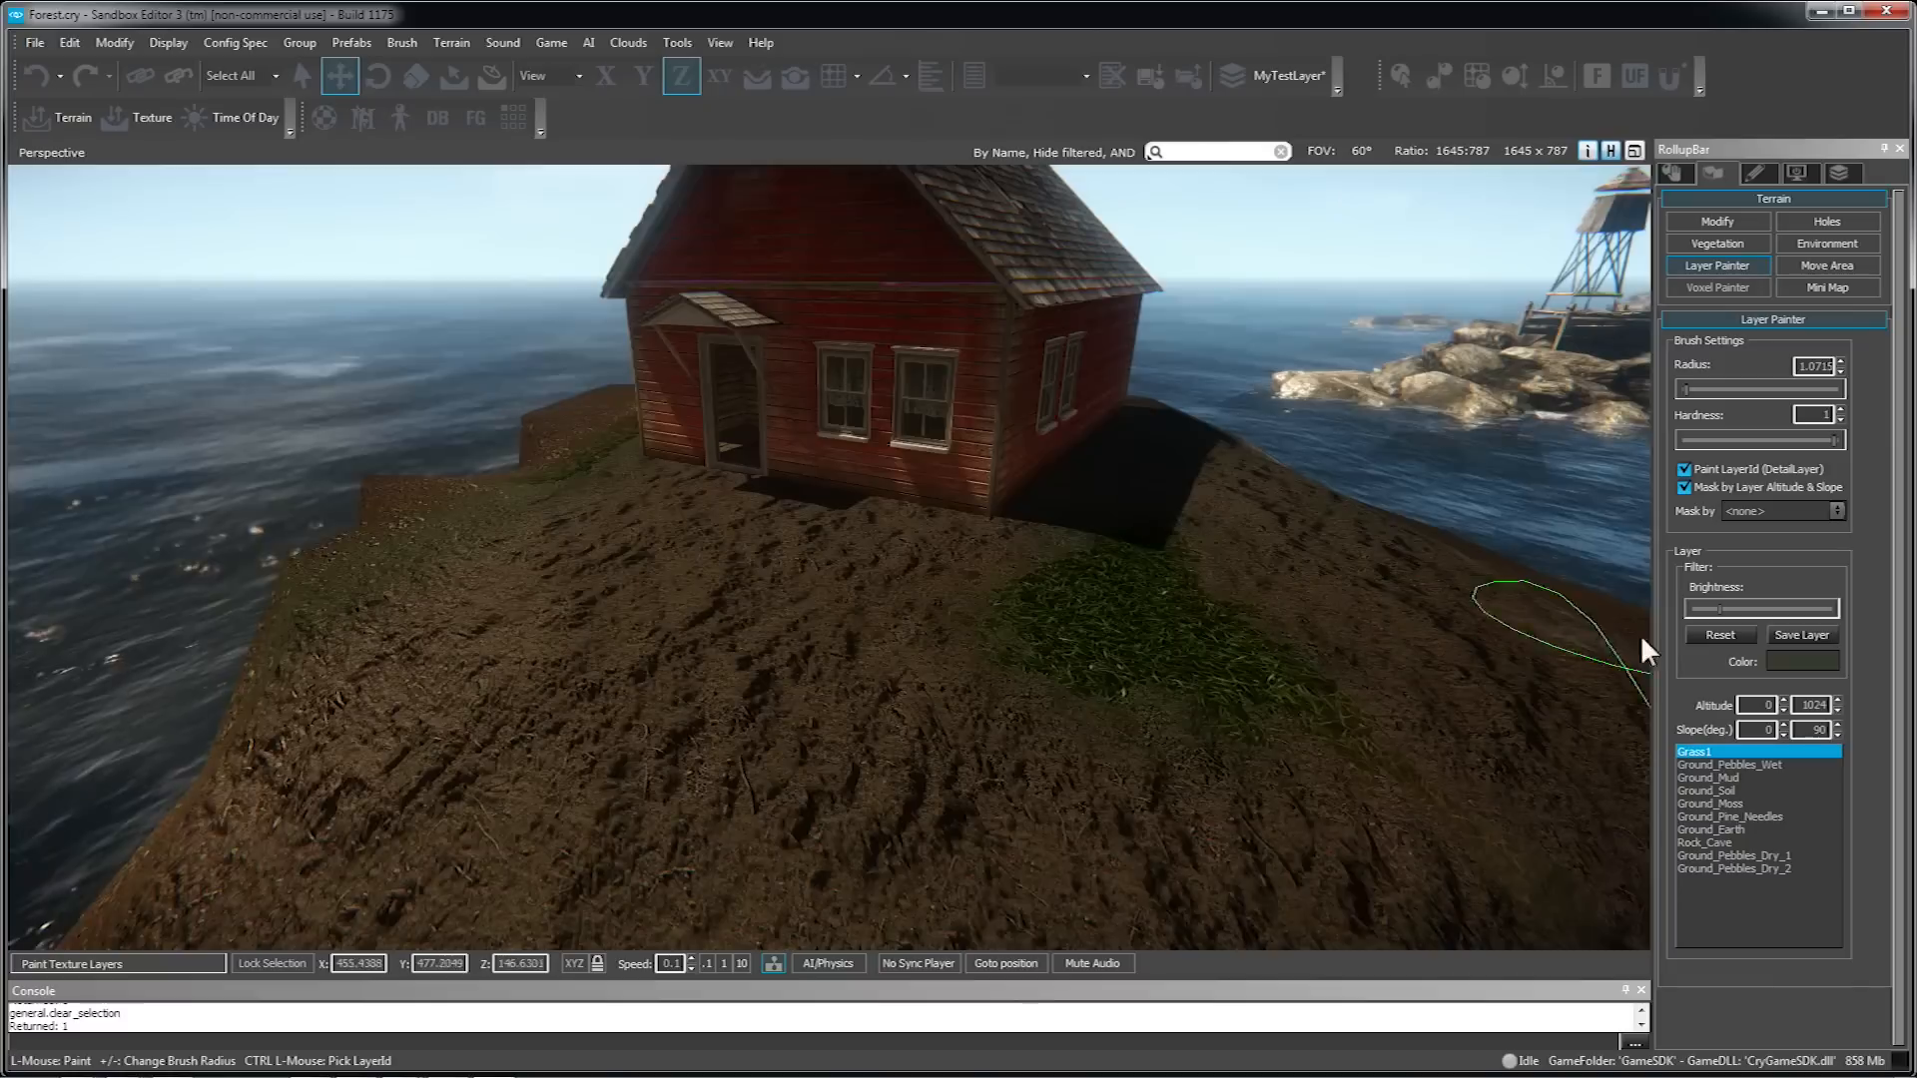
left_click(1801, 661)
left_click(985, 541)
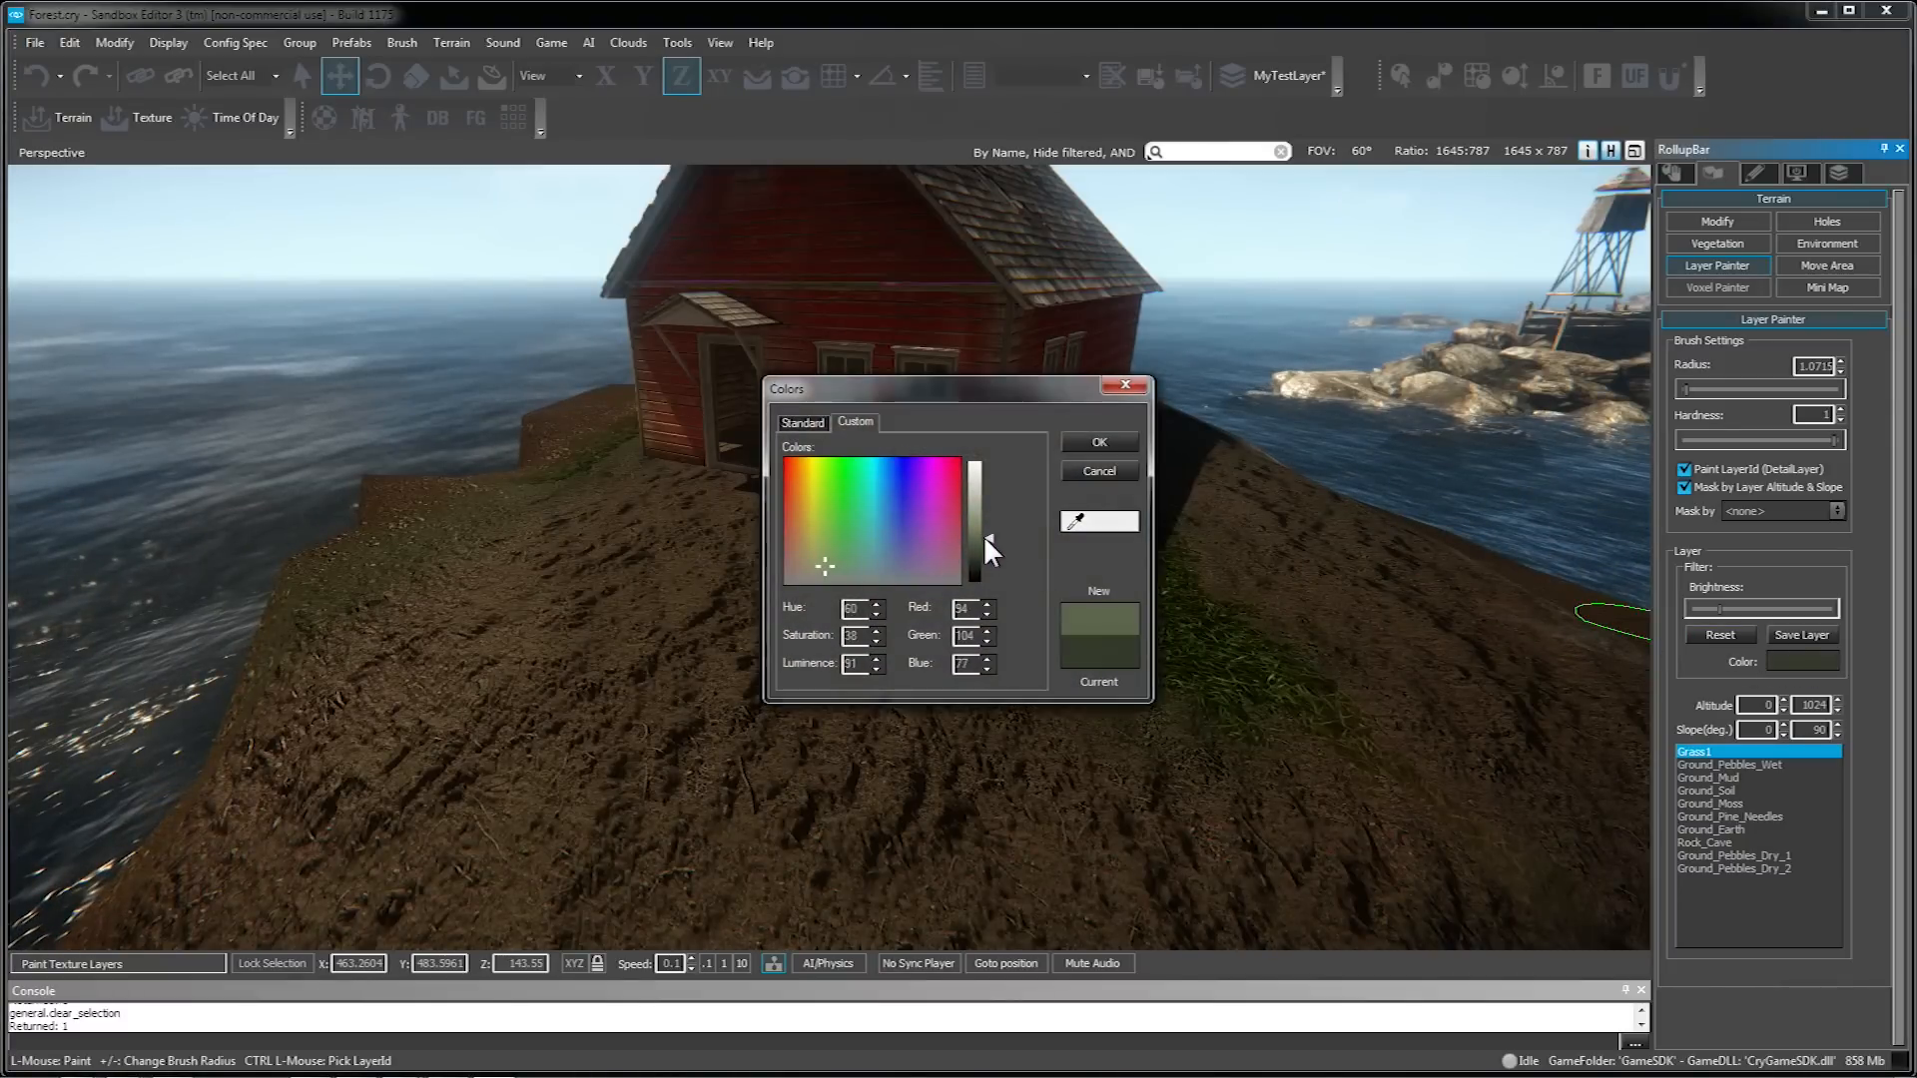
left_click(1099, 441)
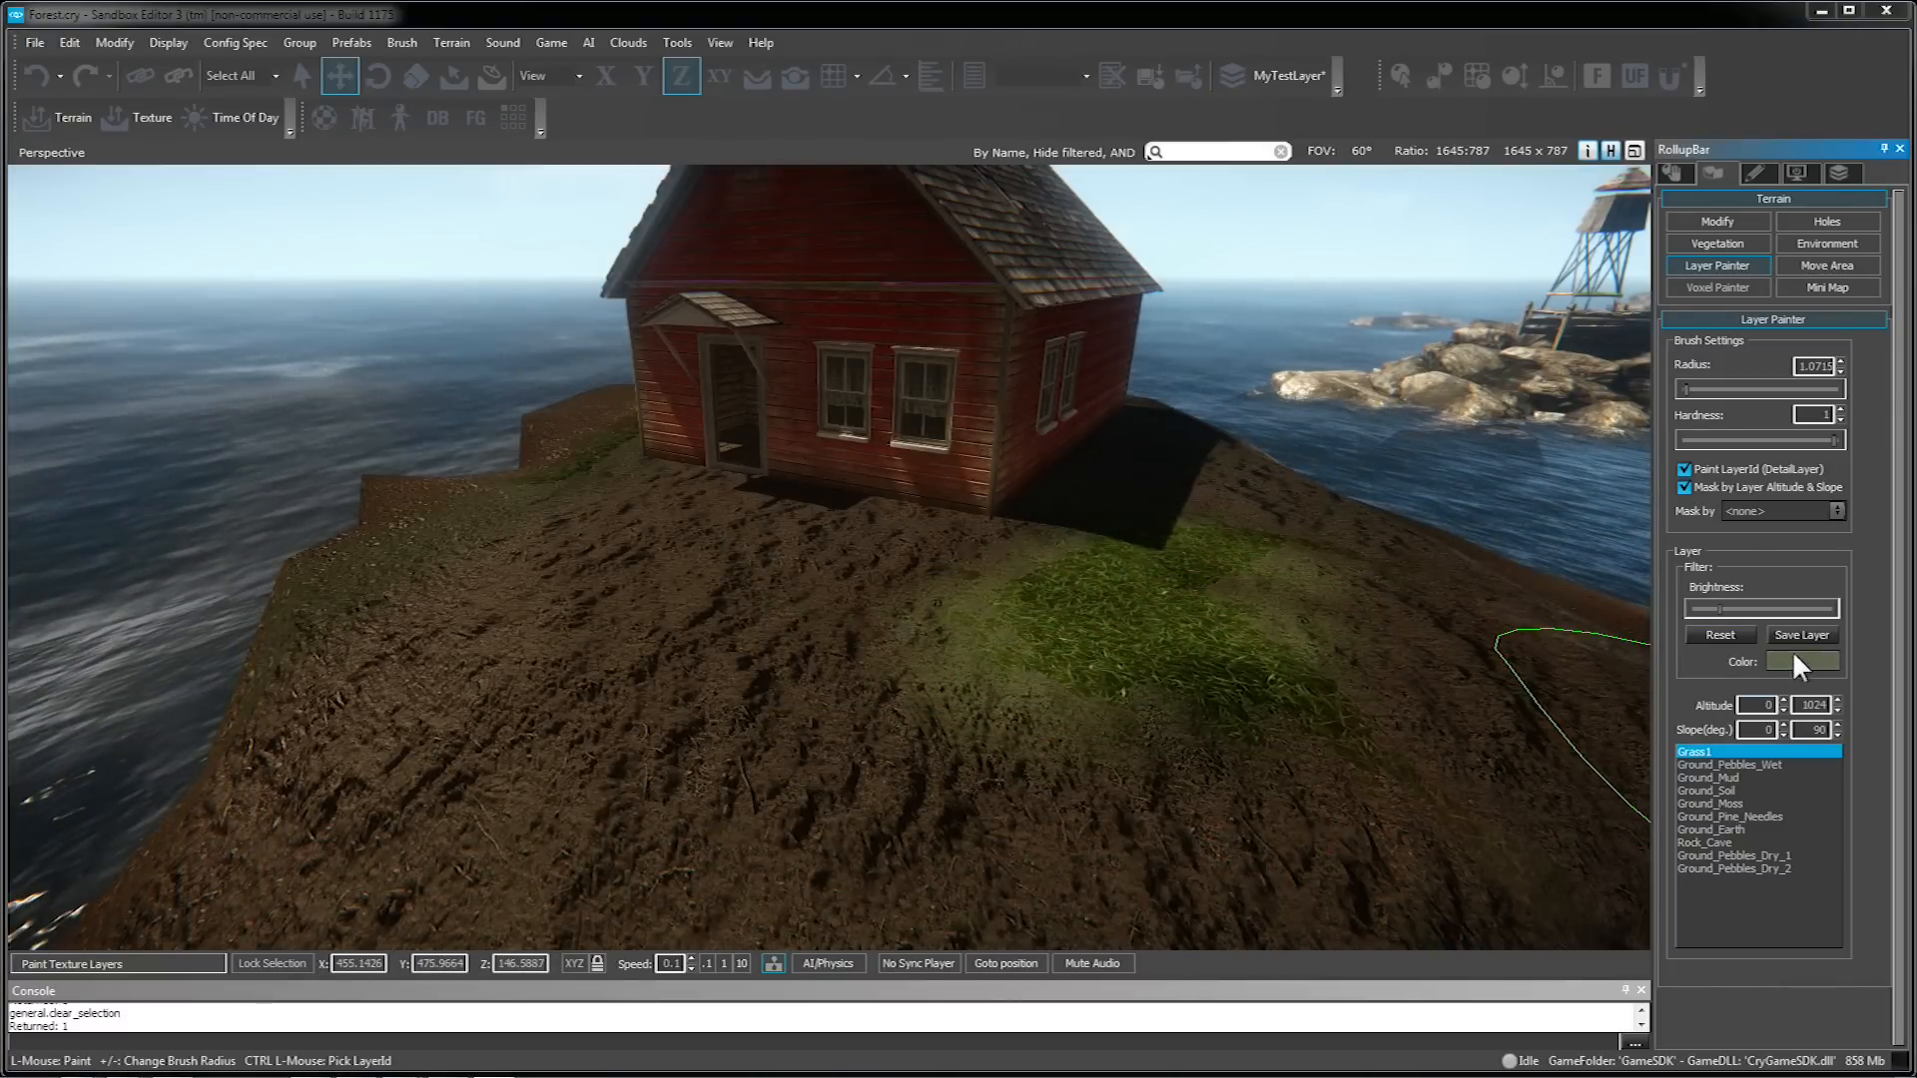
- Darken the Grass1 layer's colour to an olive green of about RGB 74, 78, 53
left_click(1794, 650)
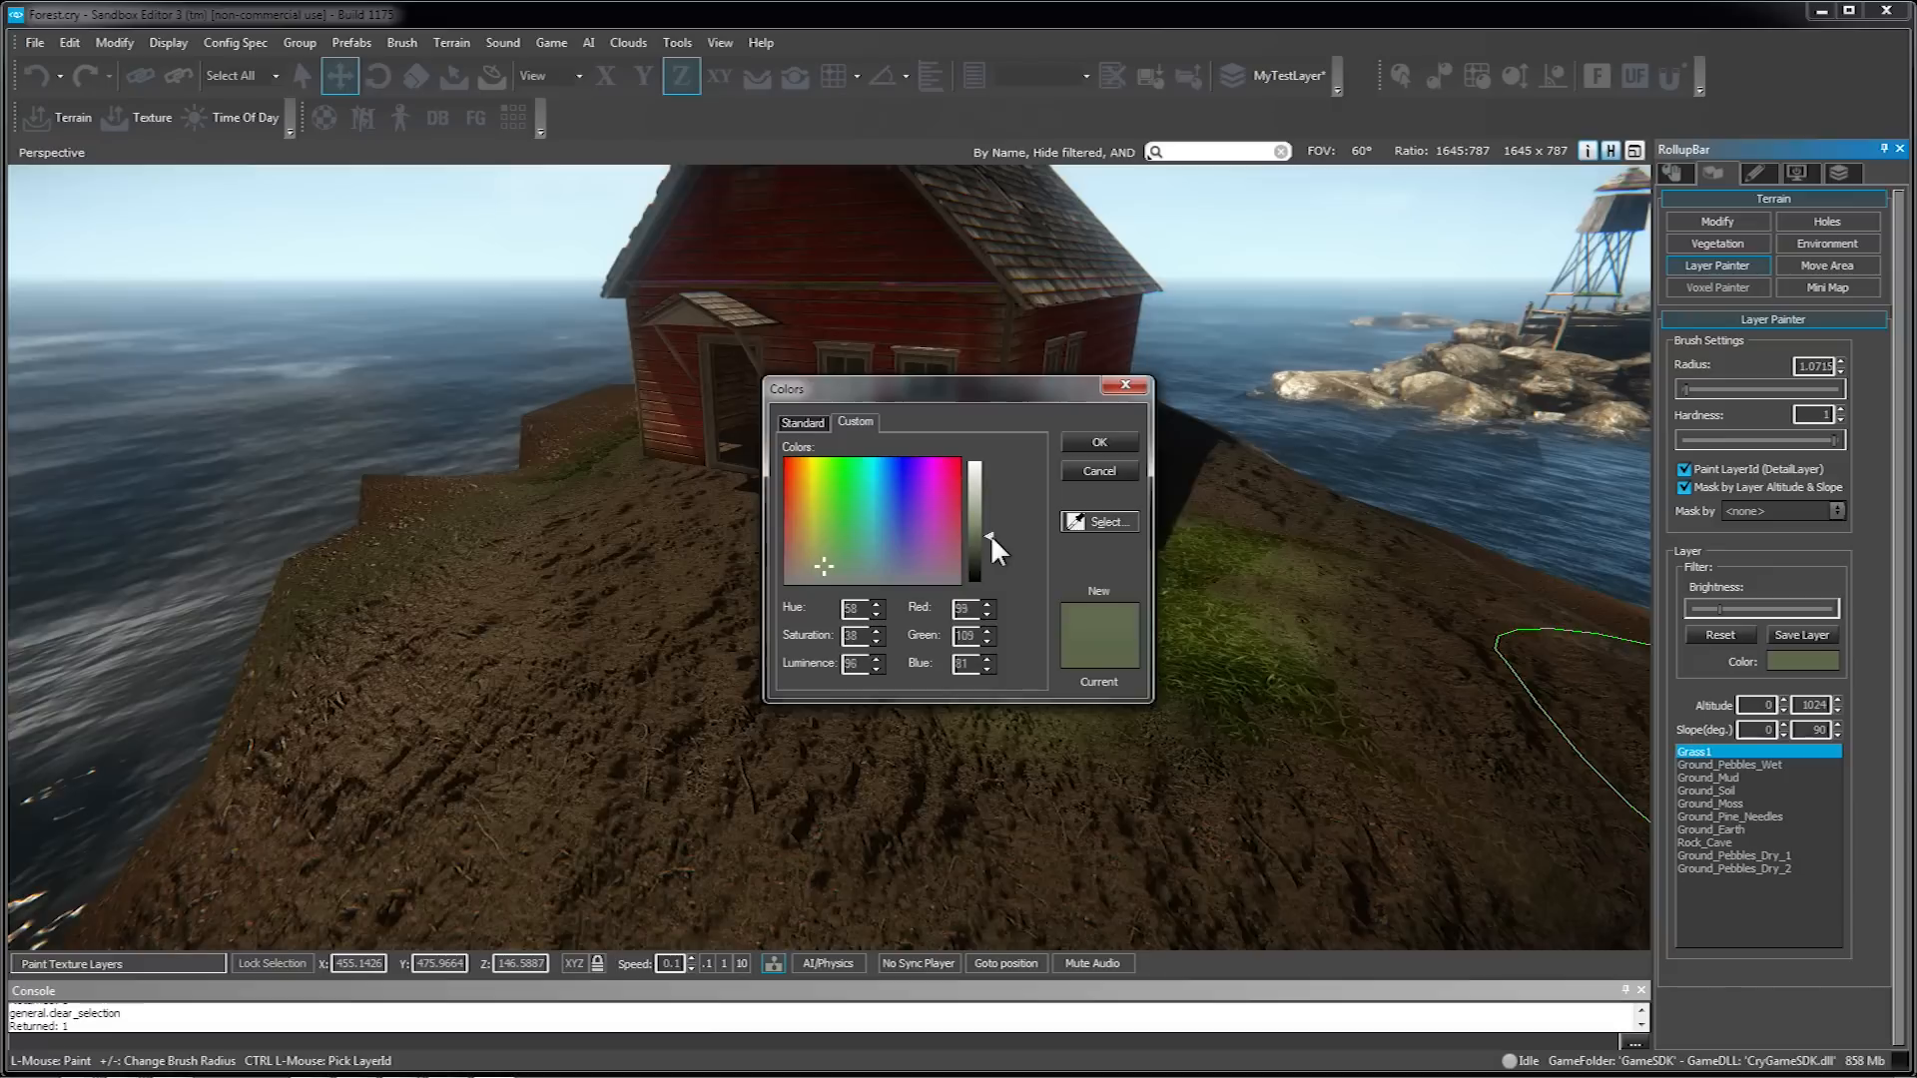
left_click_drag(991, 535, 993, 547)
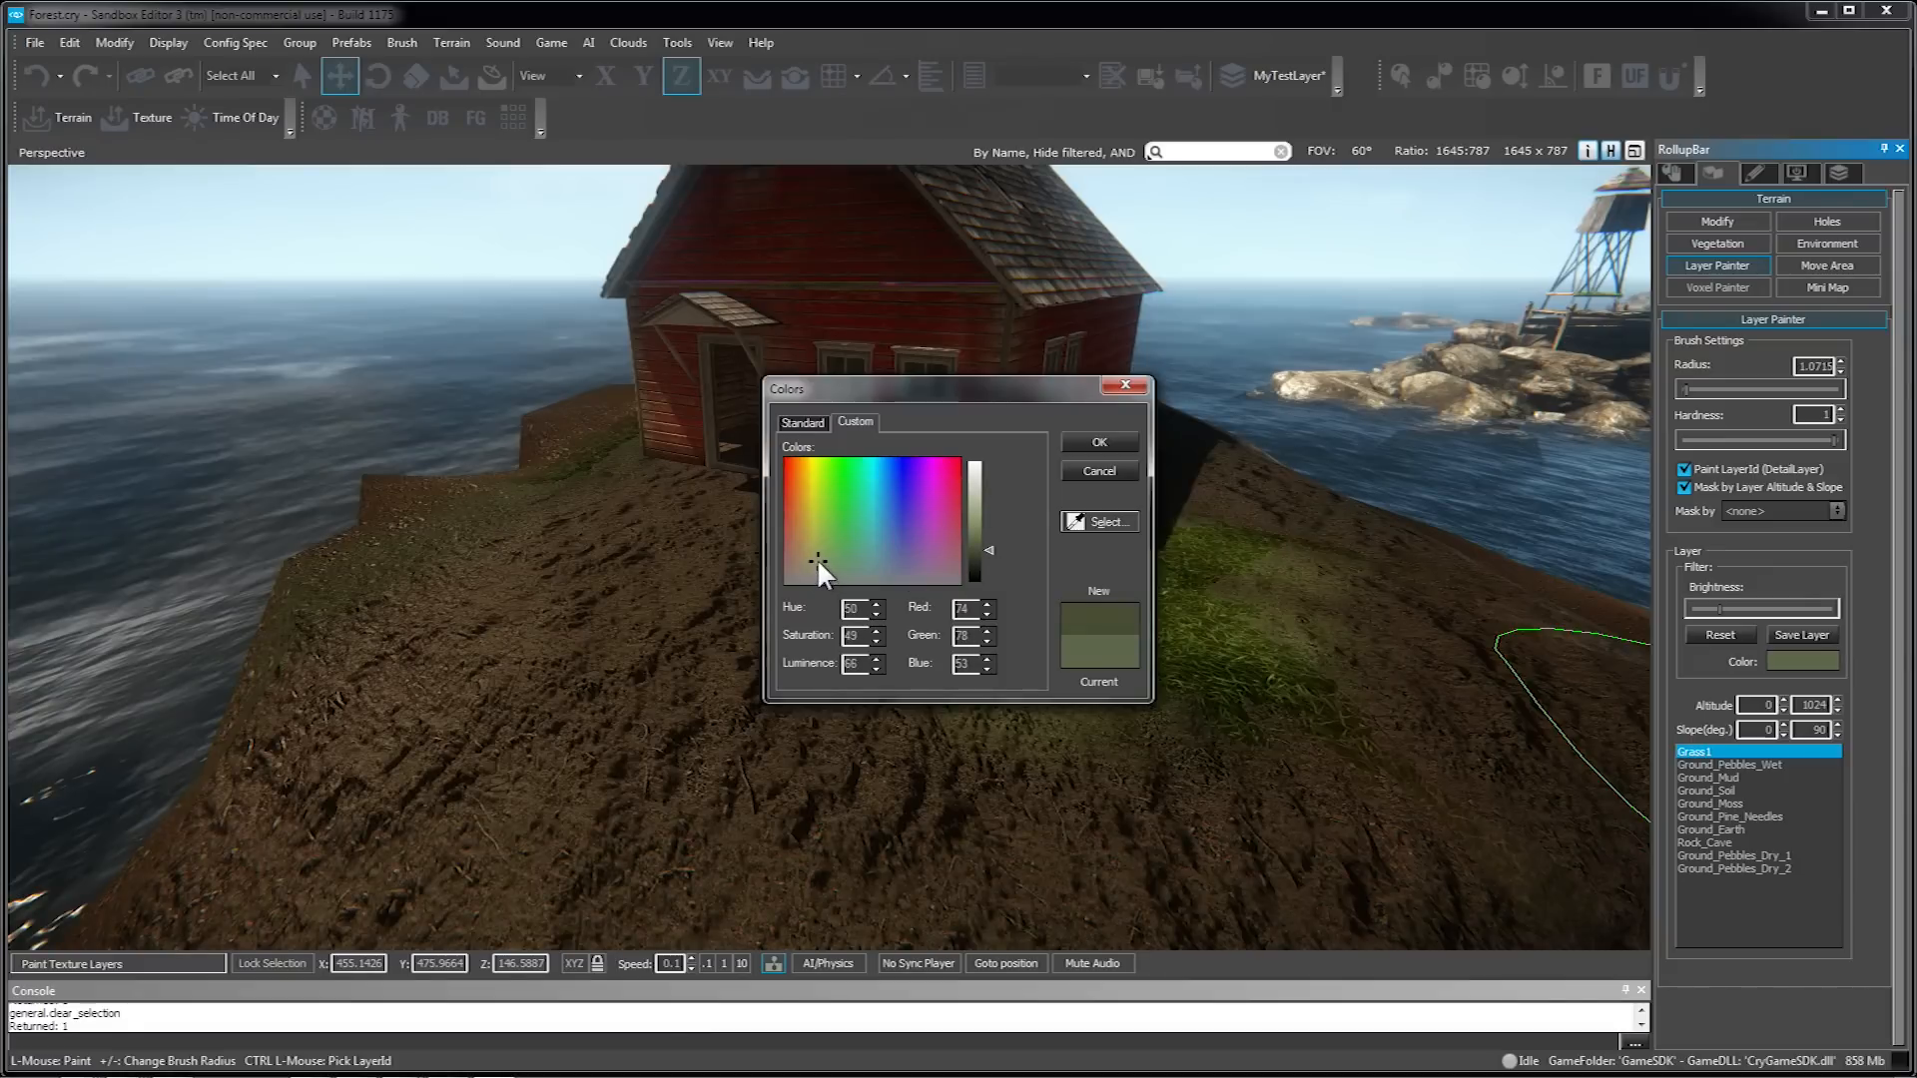
left_click(1098, 441)
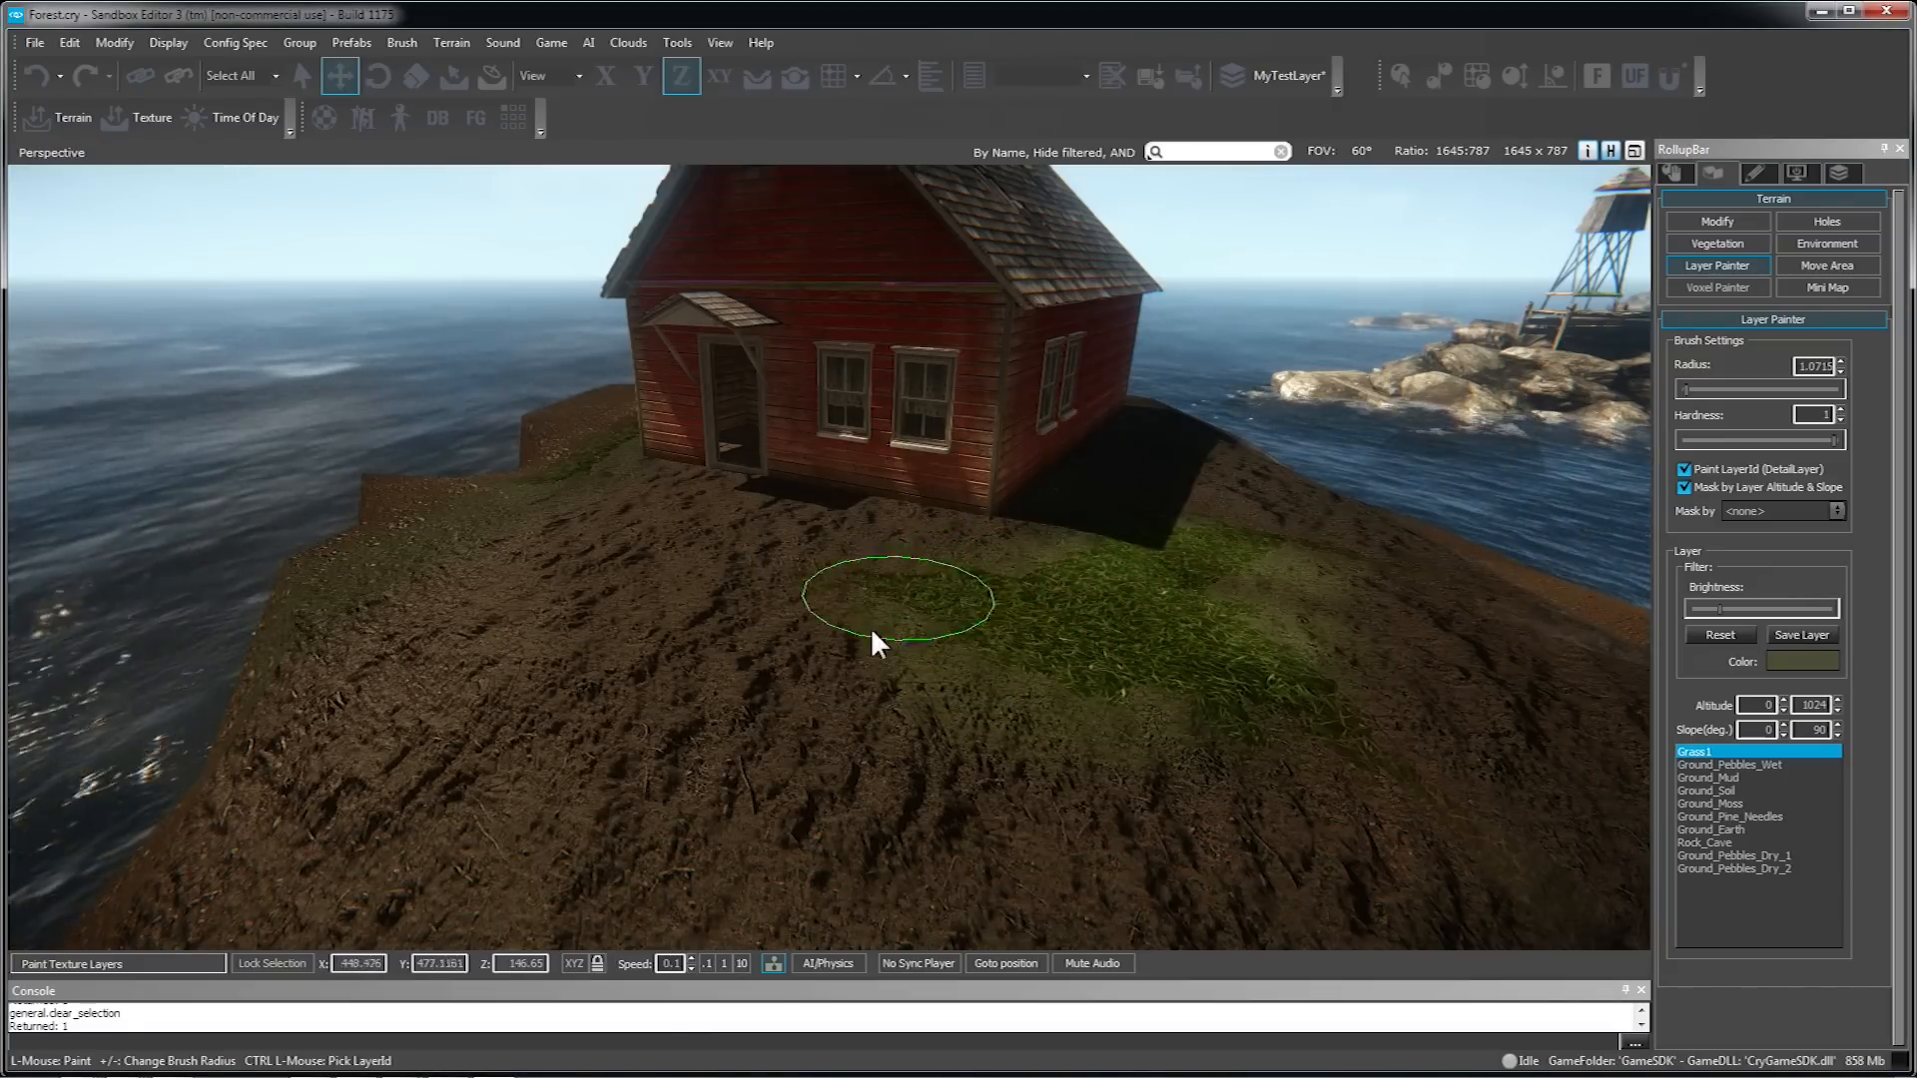
- Paint Grass1 across the ground in front of and beside the house, with stony ground around the grass
mouse_move(964, 562)
left_mouse_down()
mouse_move(1237, 620)
mouse_move(1285, 663)
mouse_move(1288, 526)
left_mouse_up()
right_click_drag(830, 530, 1112, 742)
key("w")
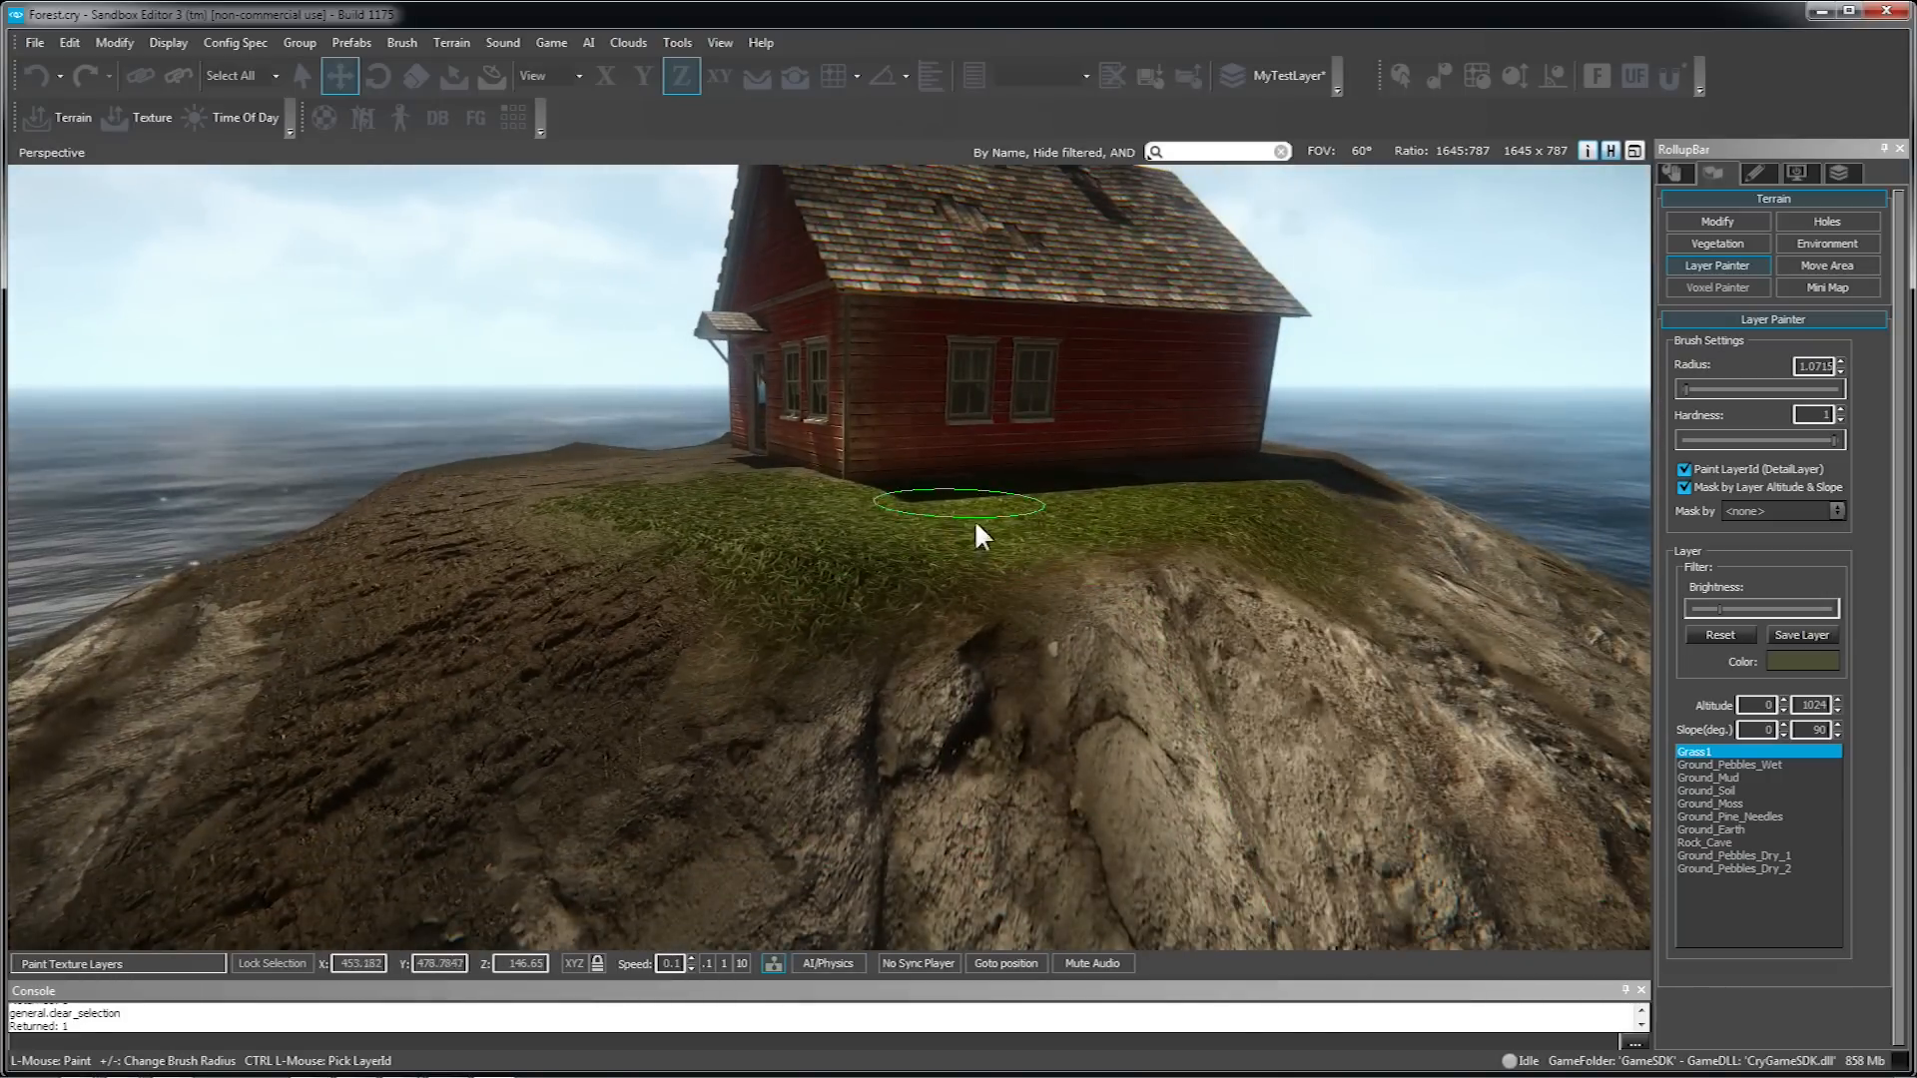
left_click_drag(975, 521, 1131, 542)
right_click_drag(1214, 517, 759, 556)
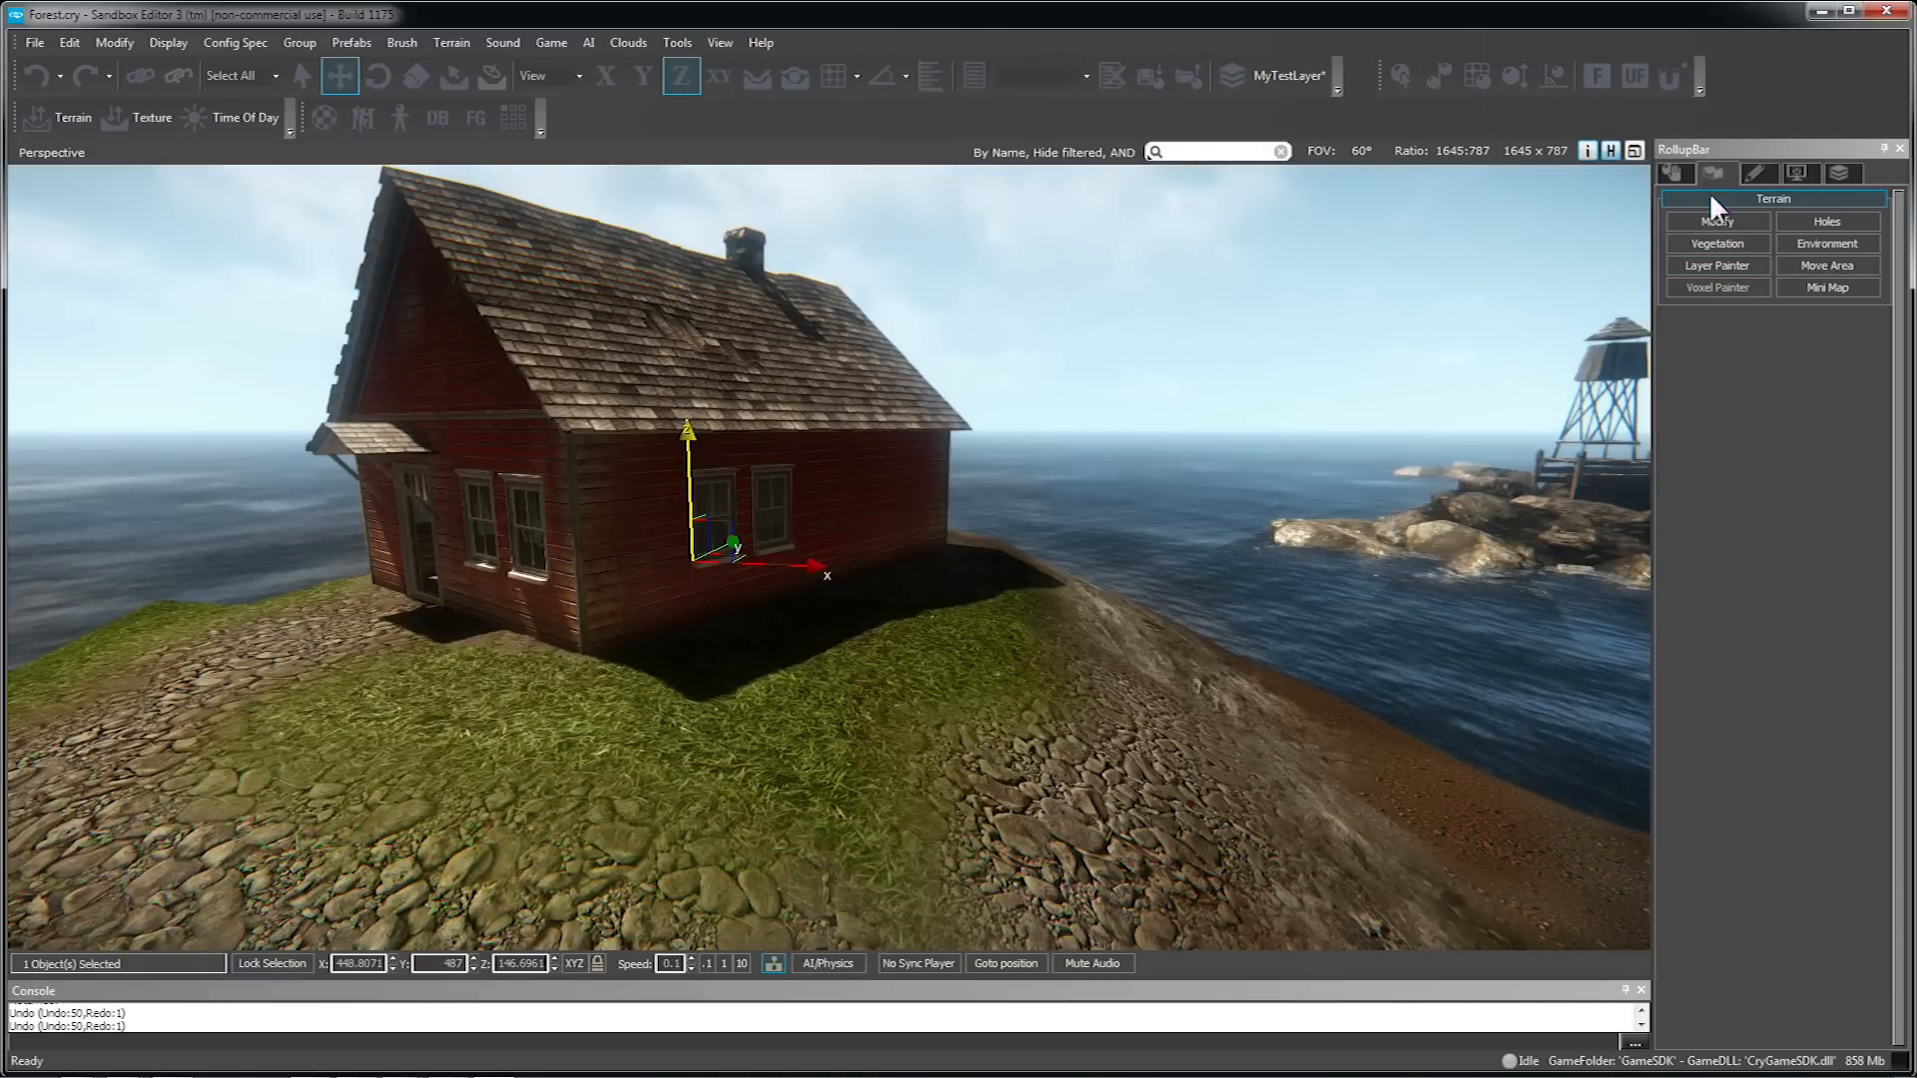
- Try other models from the fishing_houses folder on the selected house, ending with fishing_house_a
left_click(1676, 172)
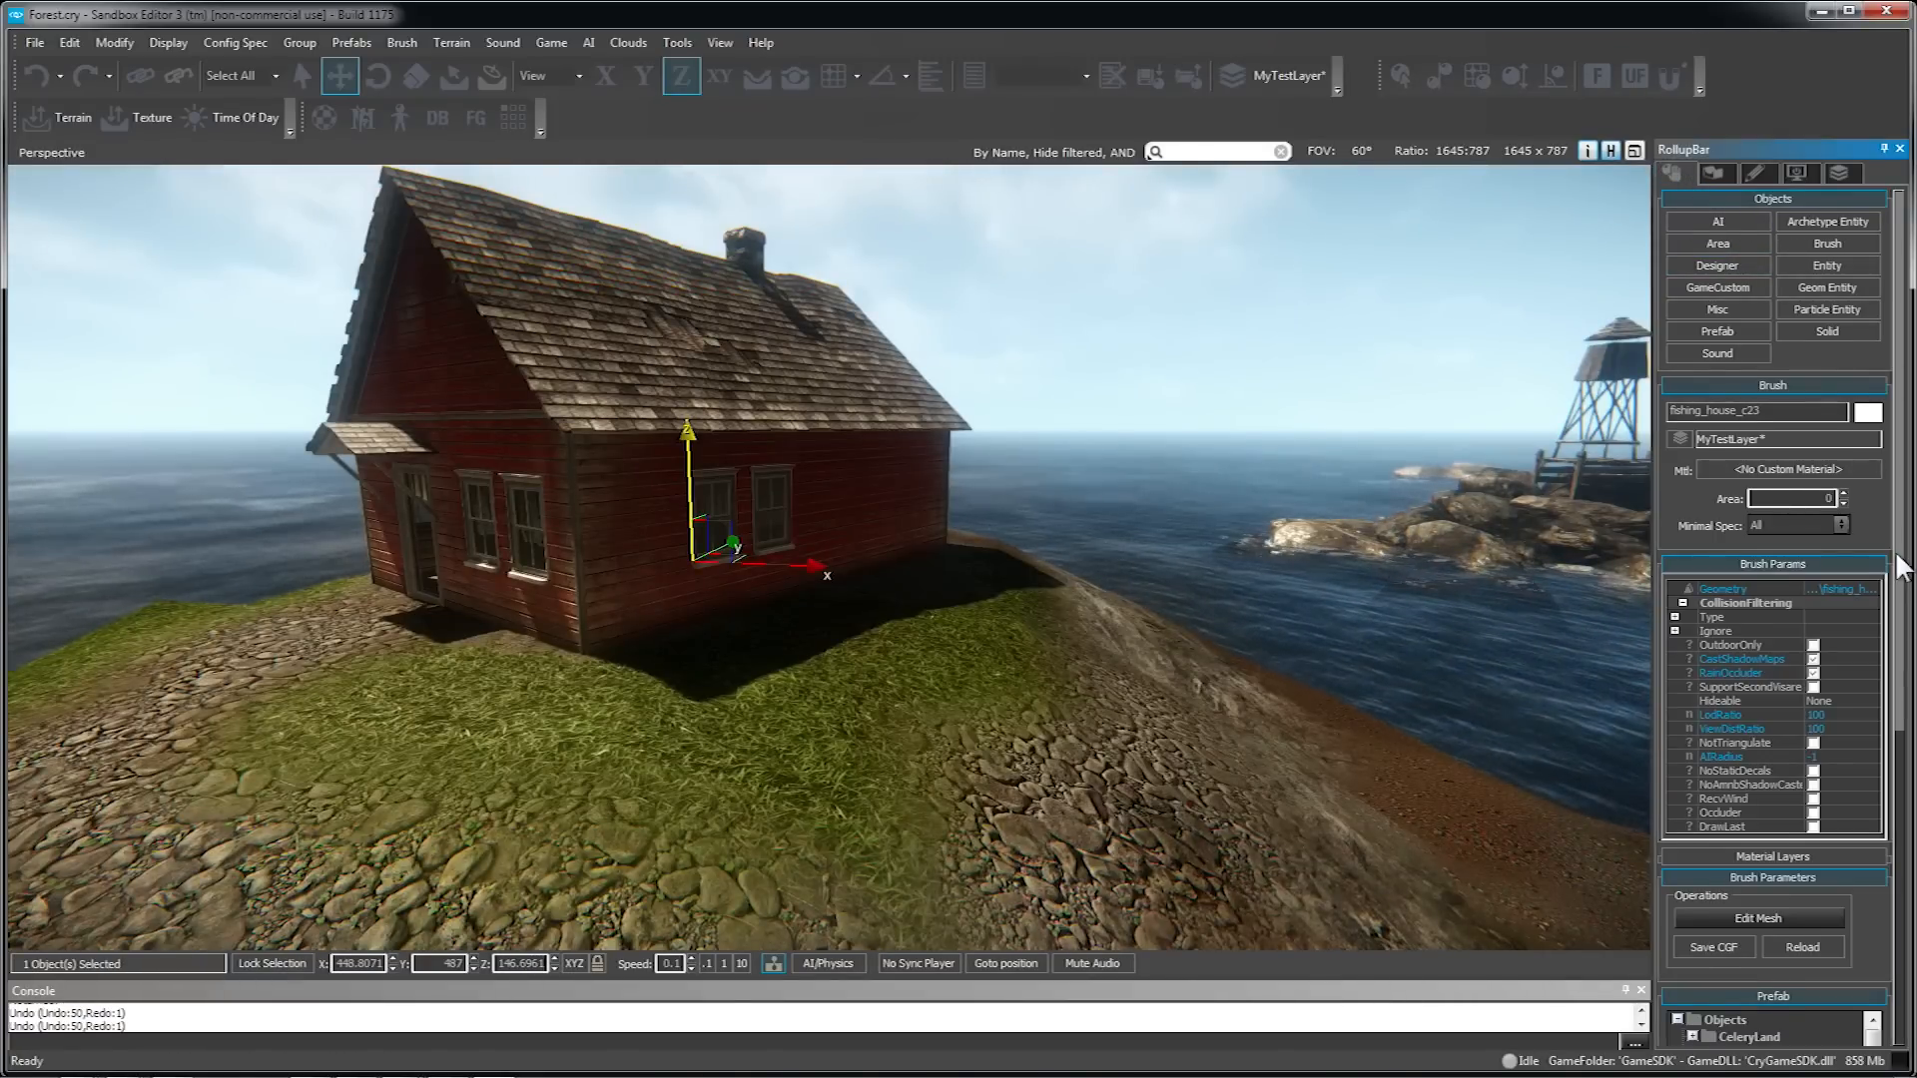
scroll(1901, 566, "down", 5)
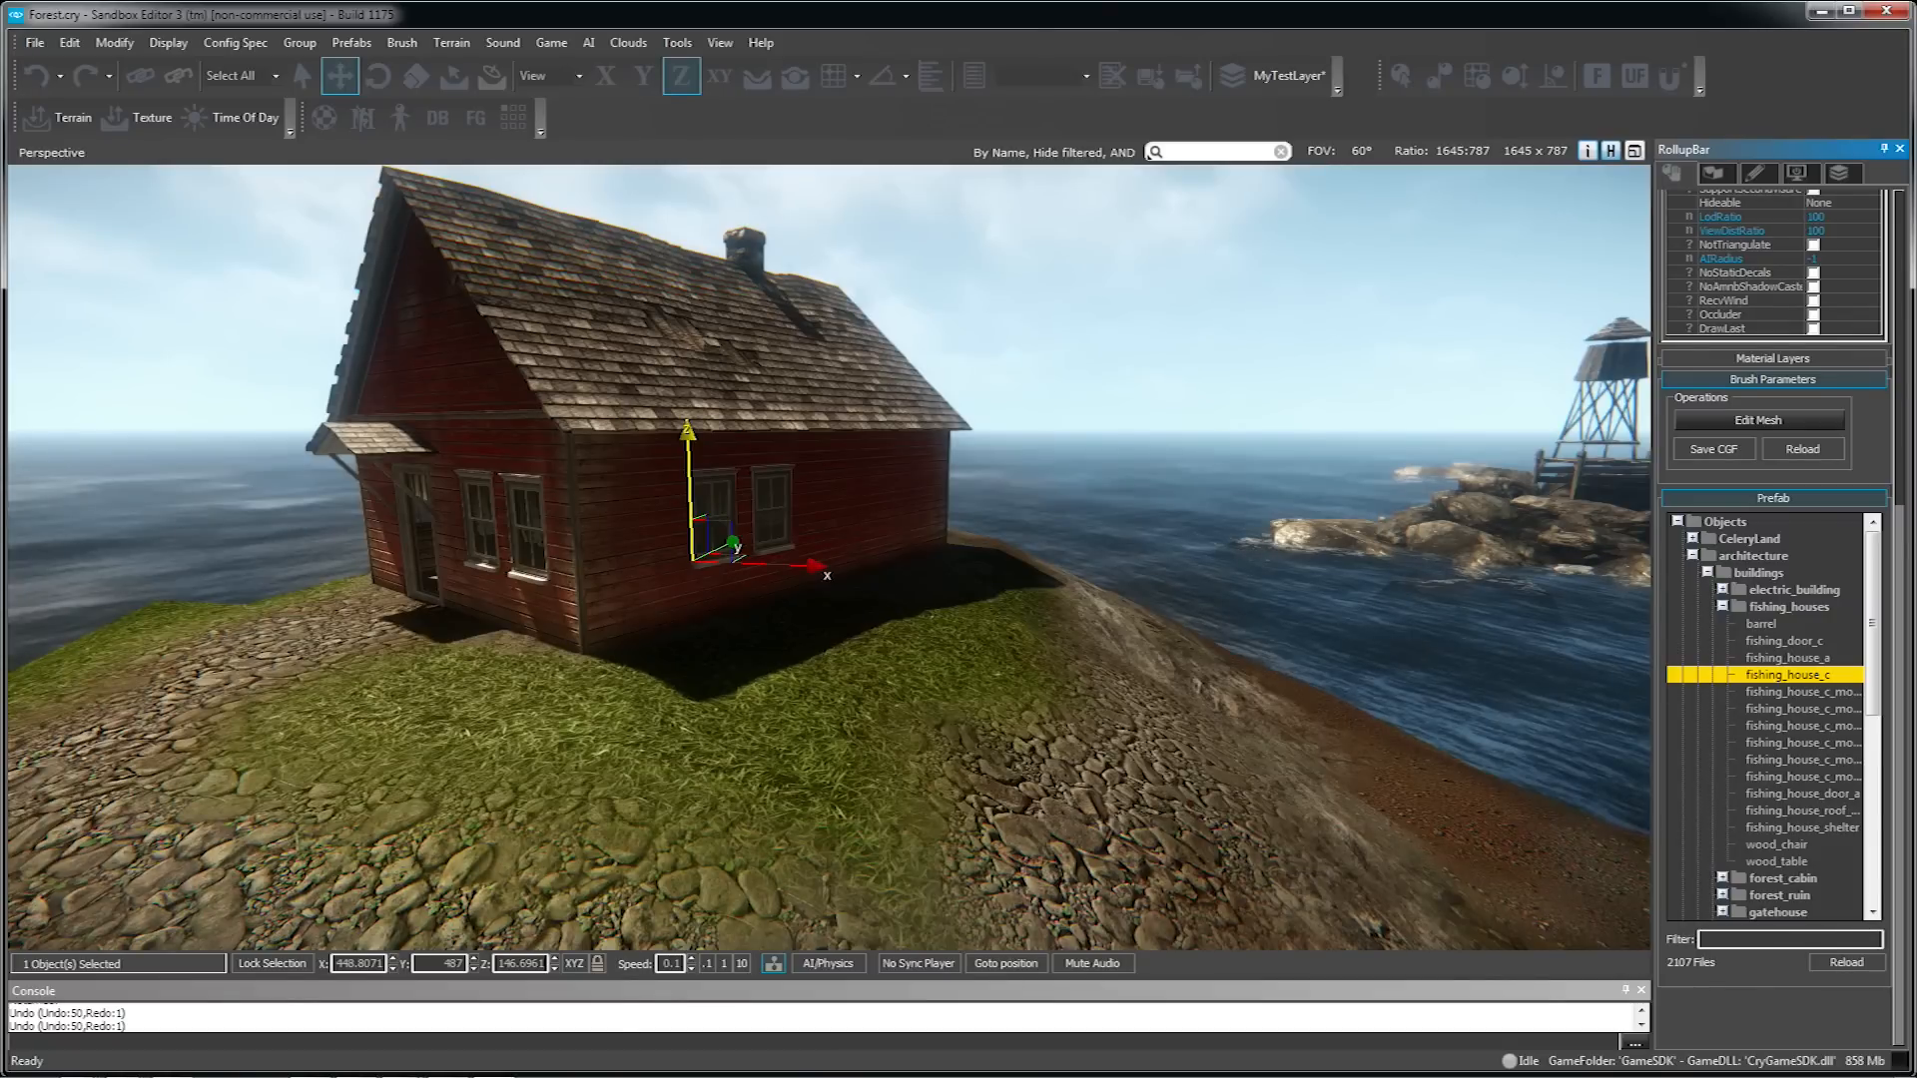
left_click(1809, 694)
left_click(1798, 677)
left_click(1795, 657)
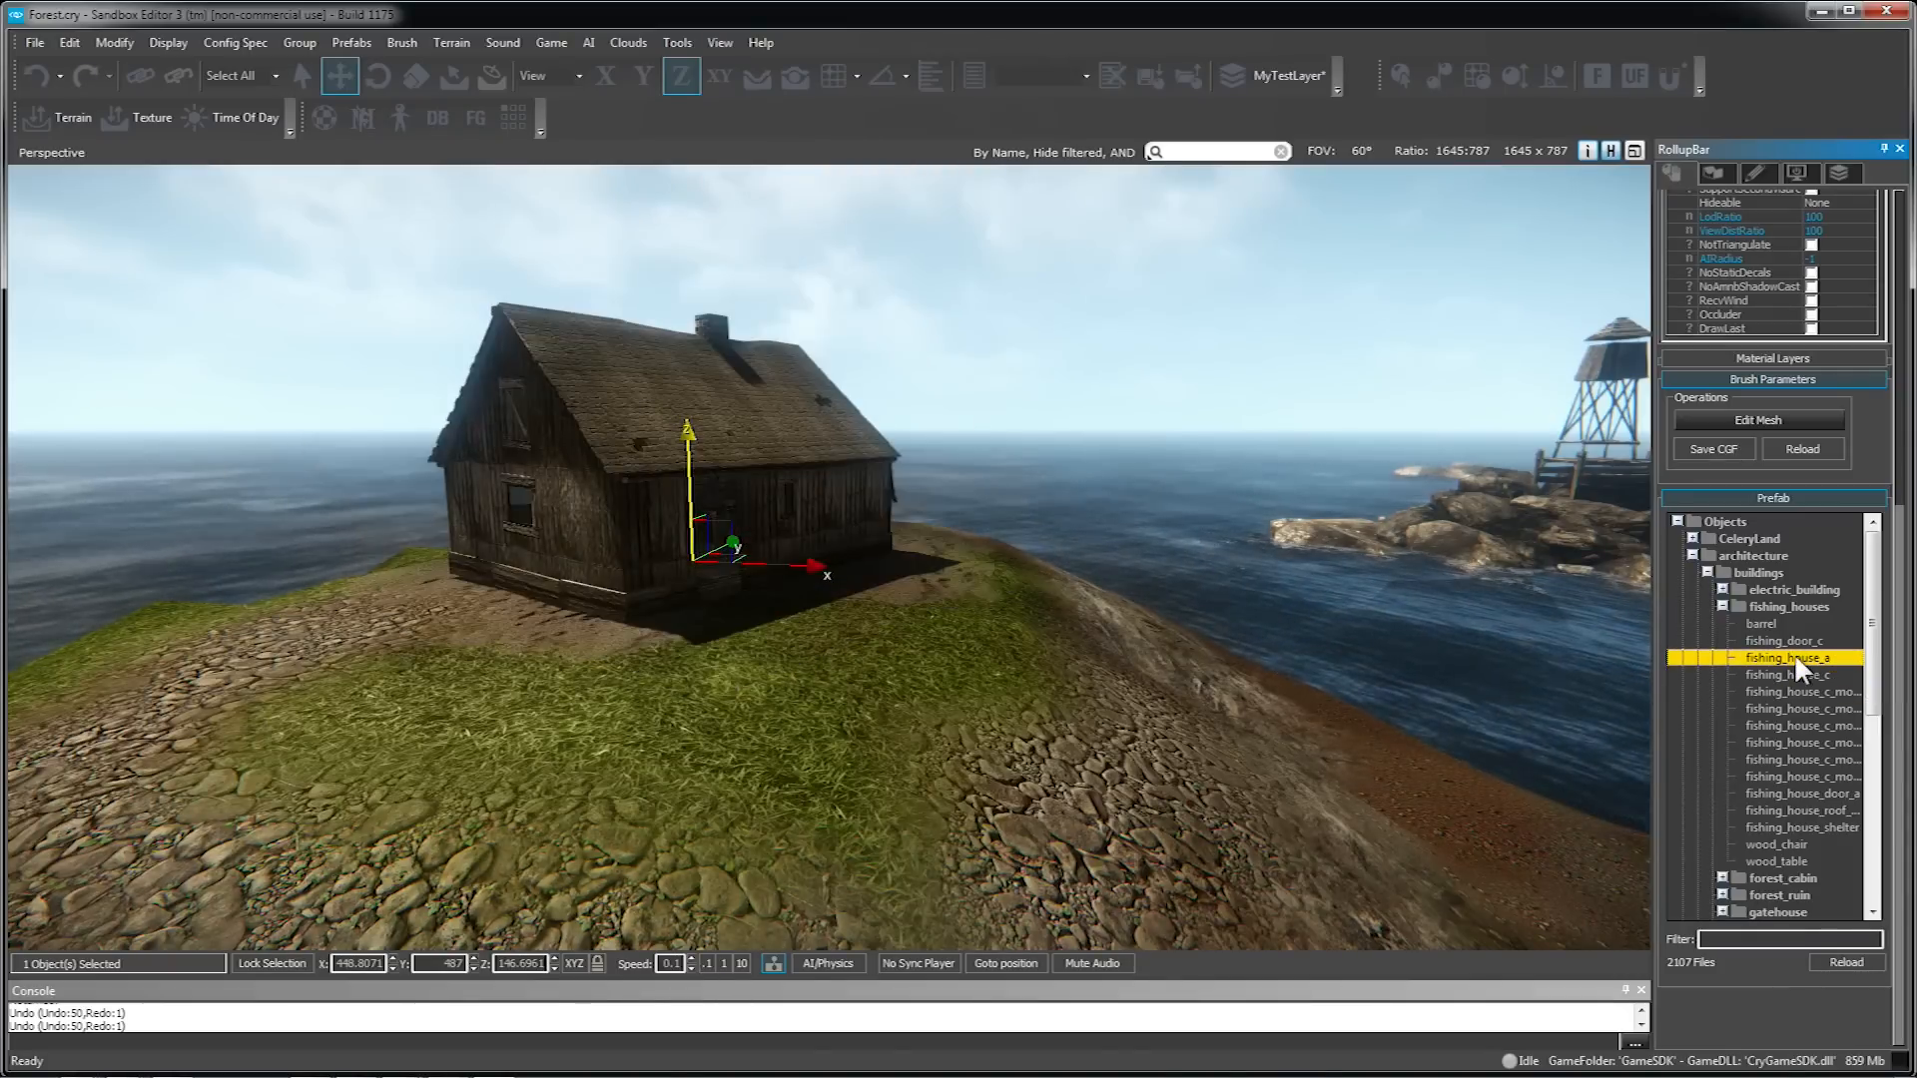
left_click(1788, 639)
left_click(1794, 655)
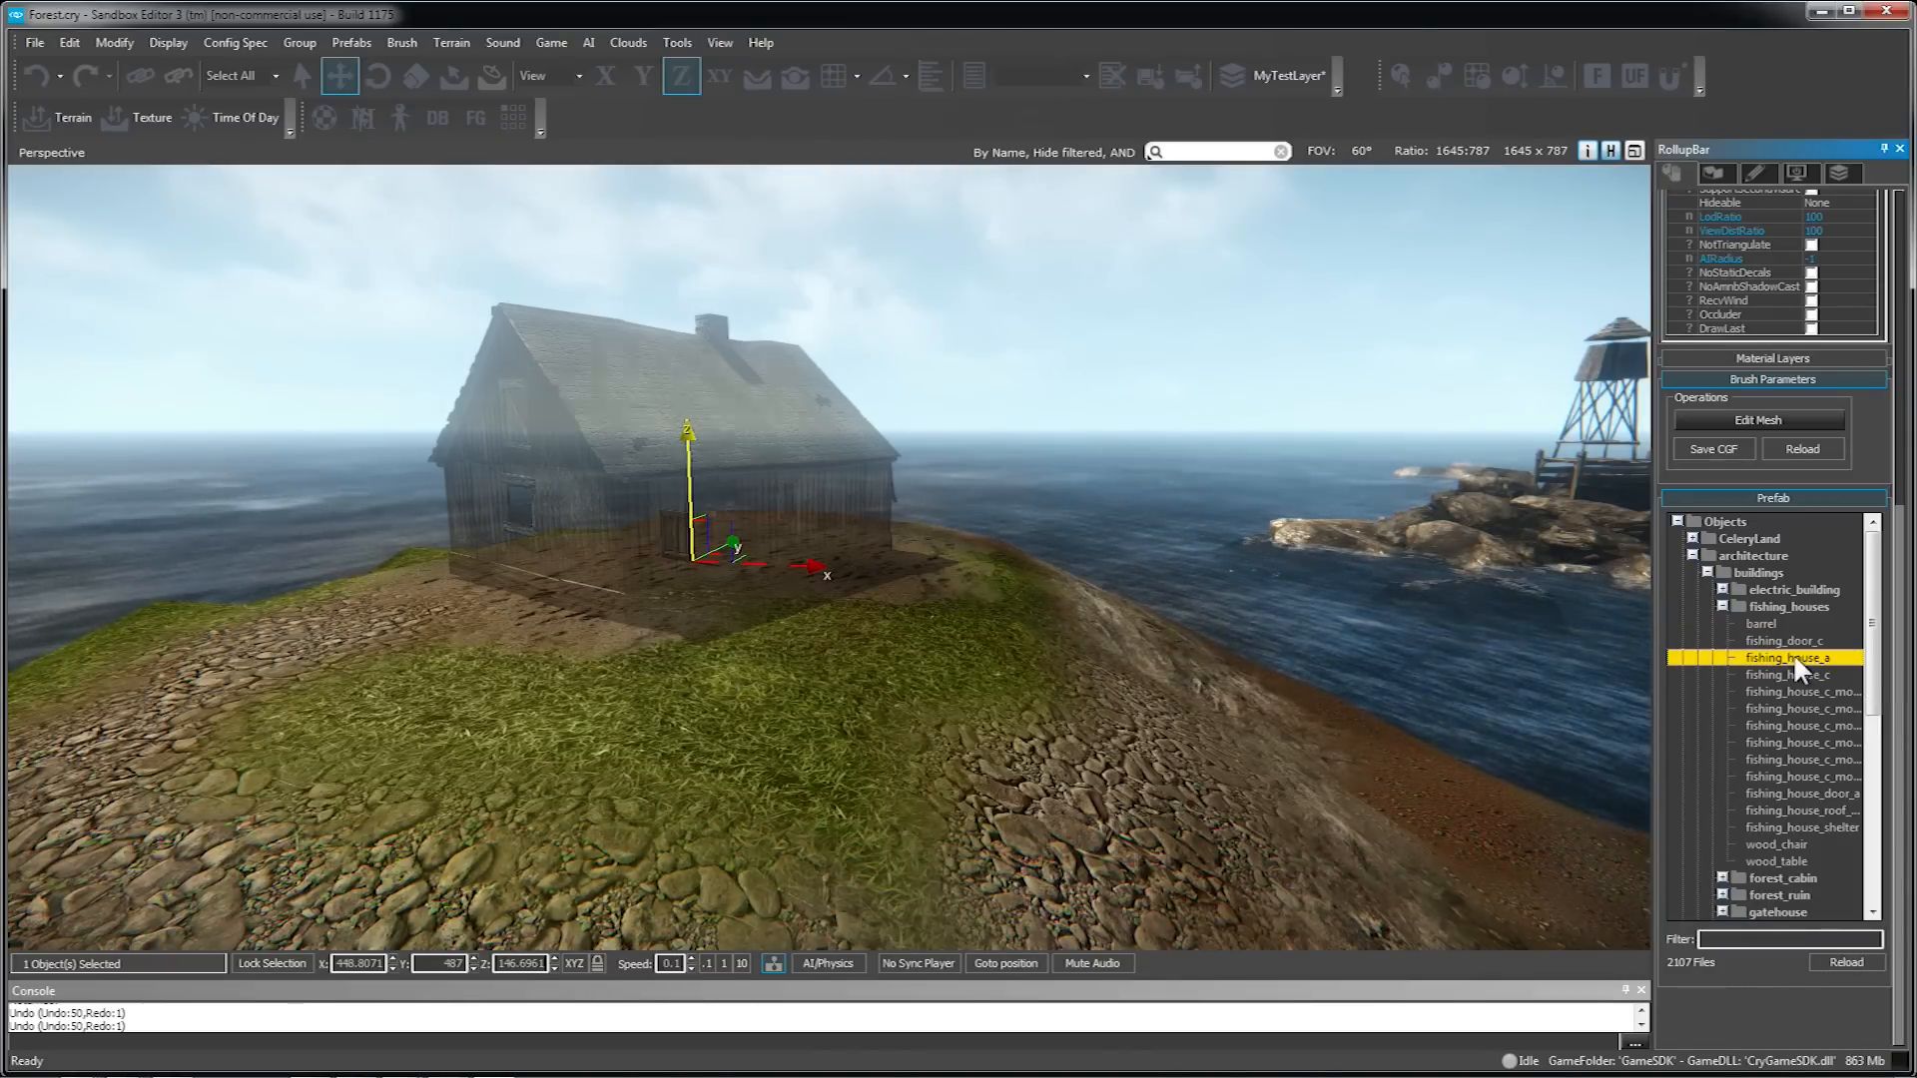
- Try the modular fishing_house_c pieces on the selected object, then set its geometry back to fishing_house_c
left_click(1800, 675)
left_click(1789, 692)
left_click(1795, 709)
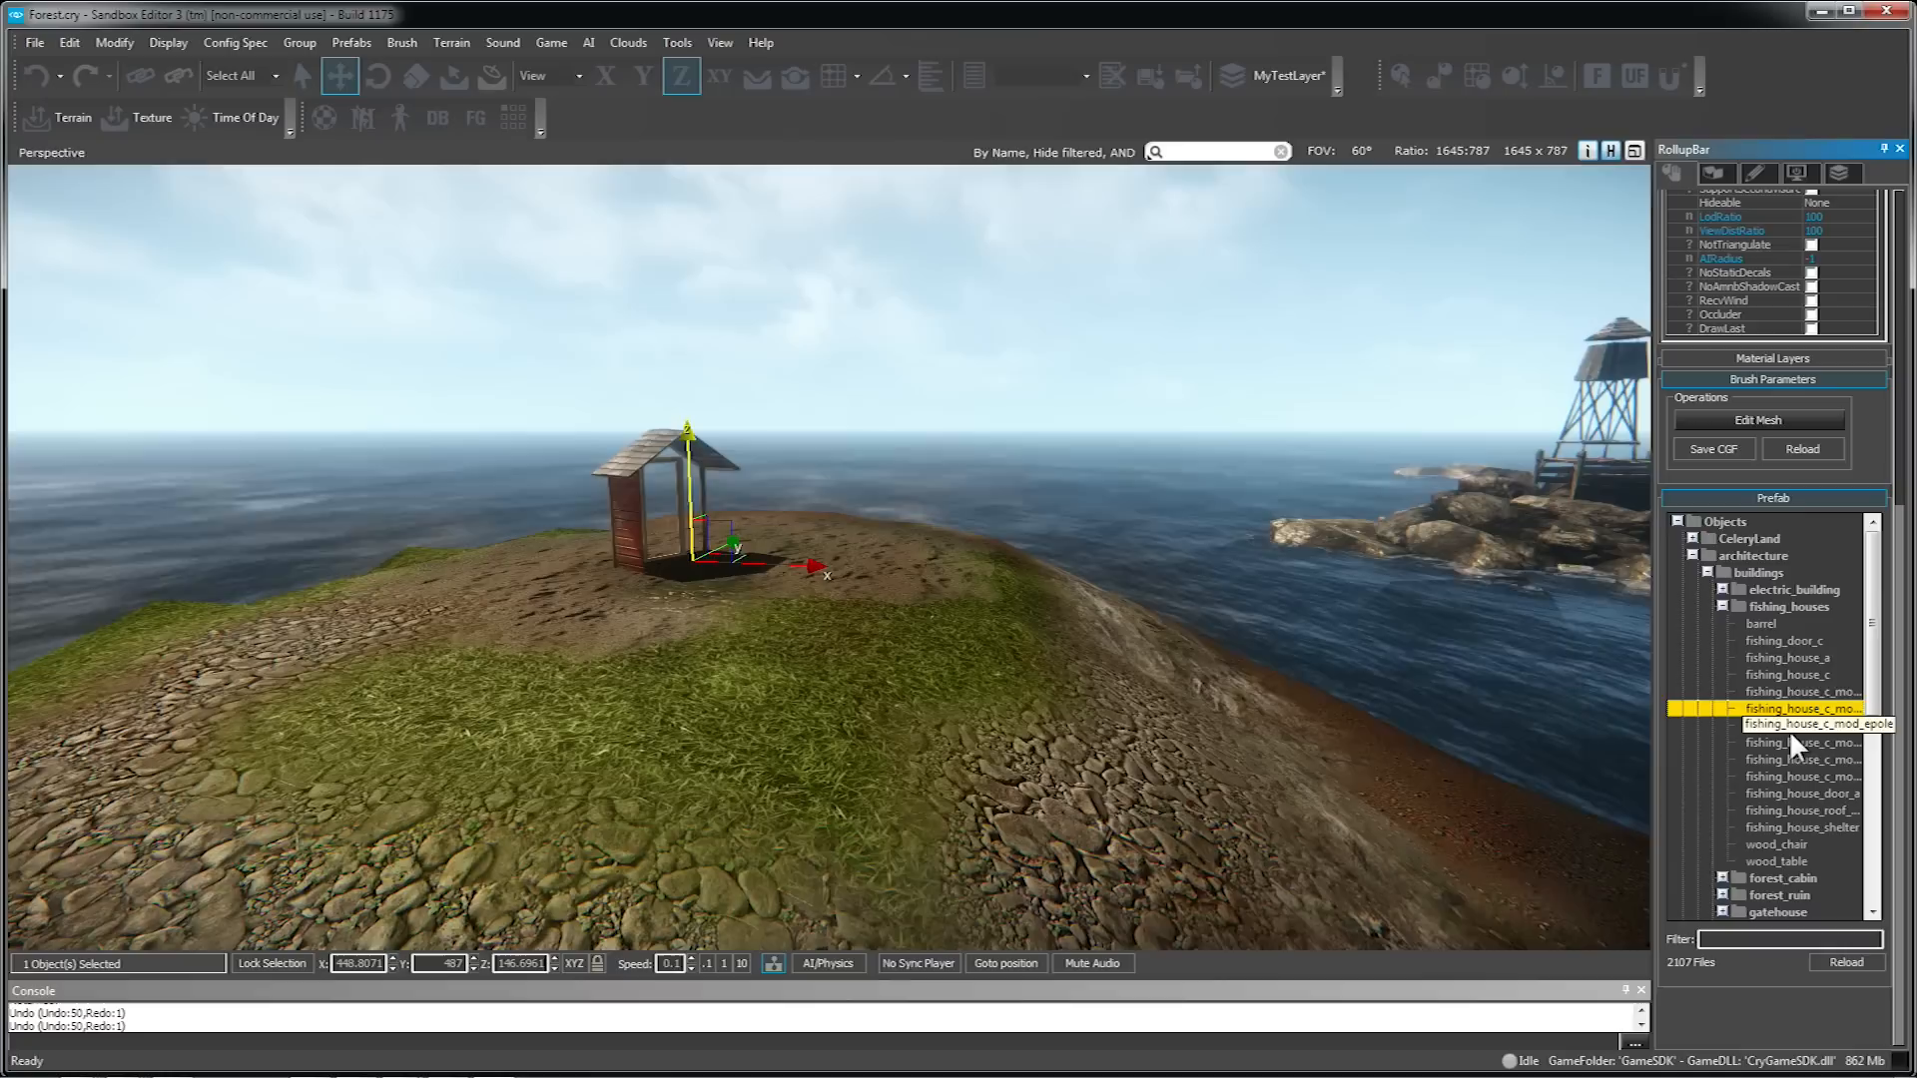
left_click(1790, 726)
left_click(1788, 742)
left_click(1792, 758)
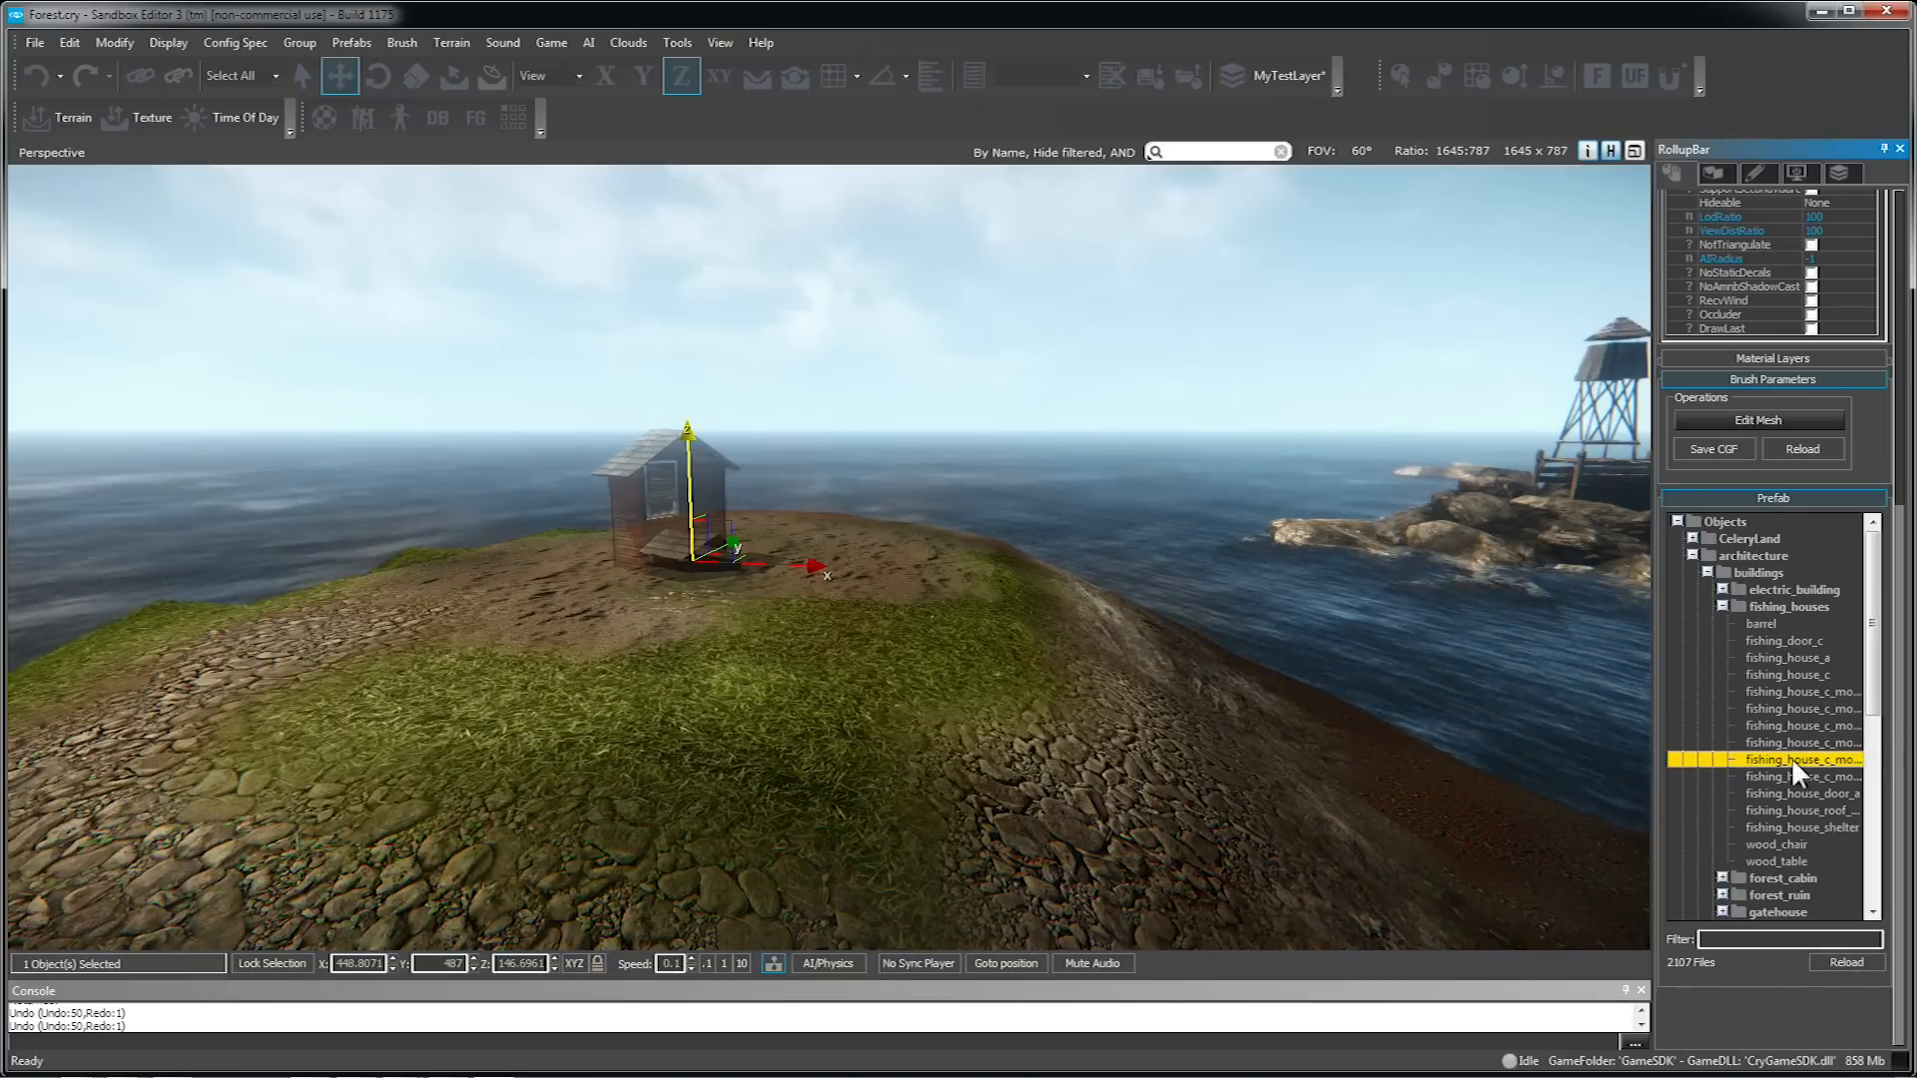
left_click(1788, 691)
left_click(1787, 675)
- Clone the fishing house and place the copy overlapping the original on the hilltop
right_click_drag(1502, 685, 1006, 573)
left_click(1027, 463)
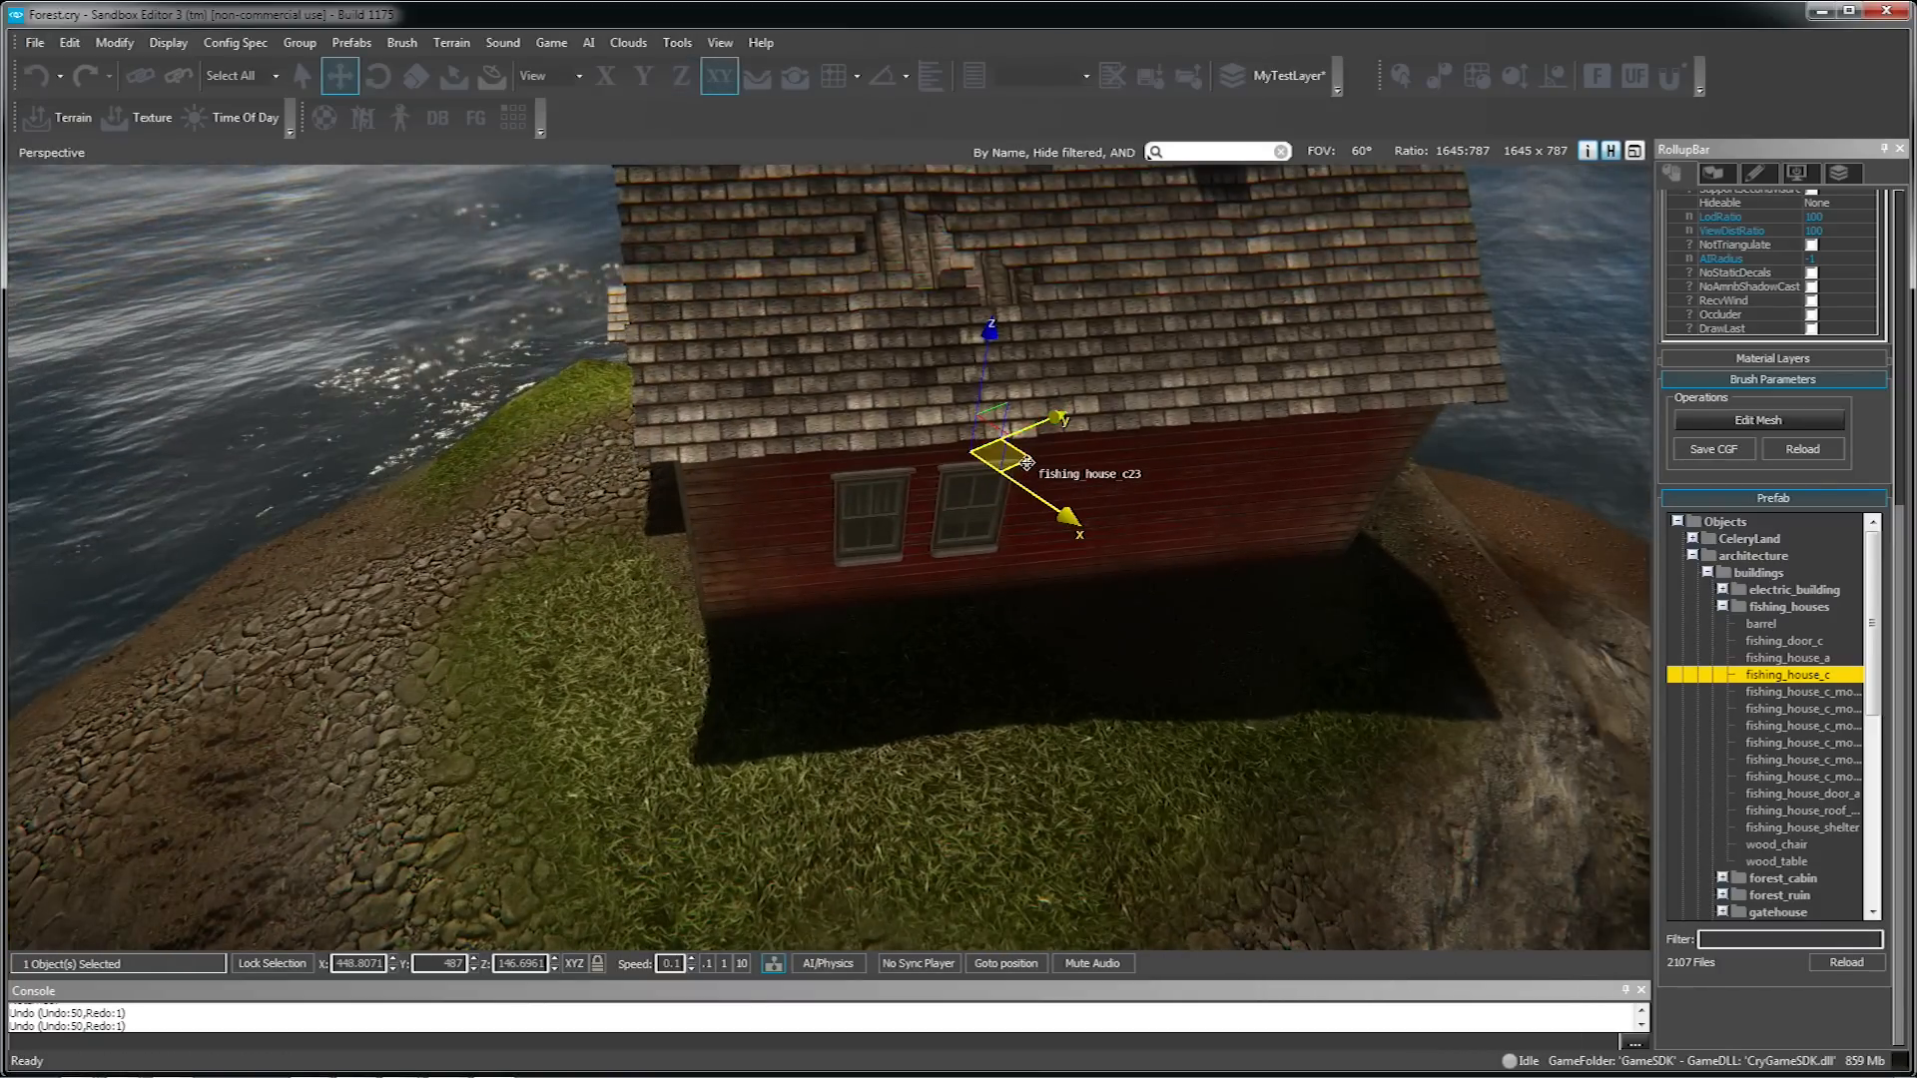
key("ctrl+c")
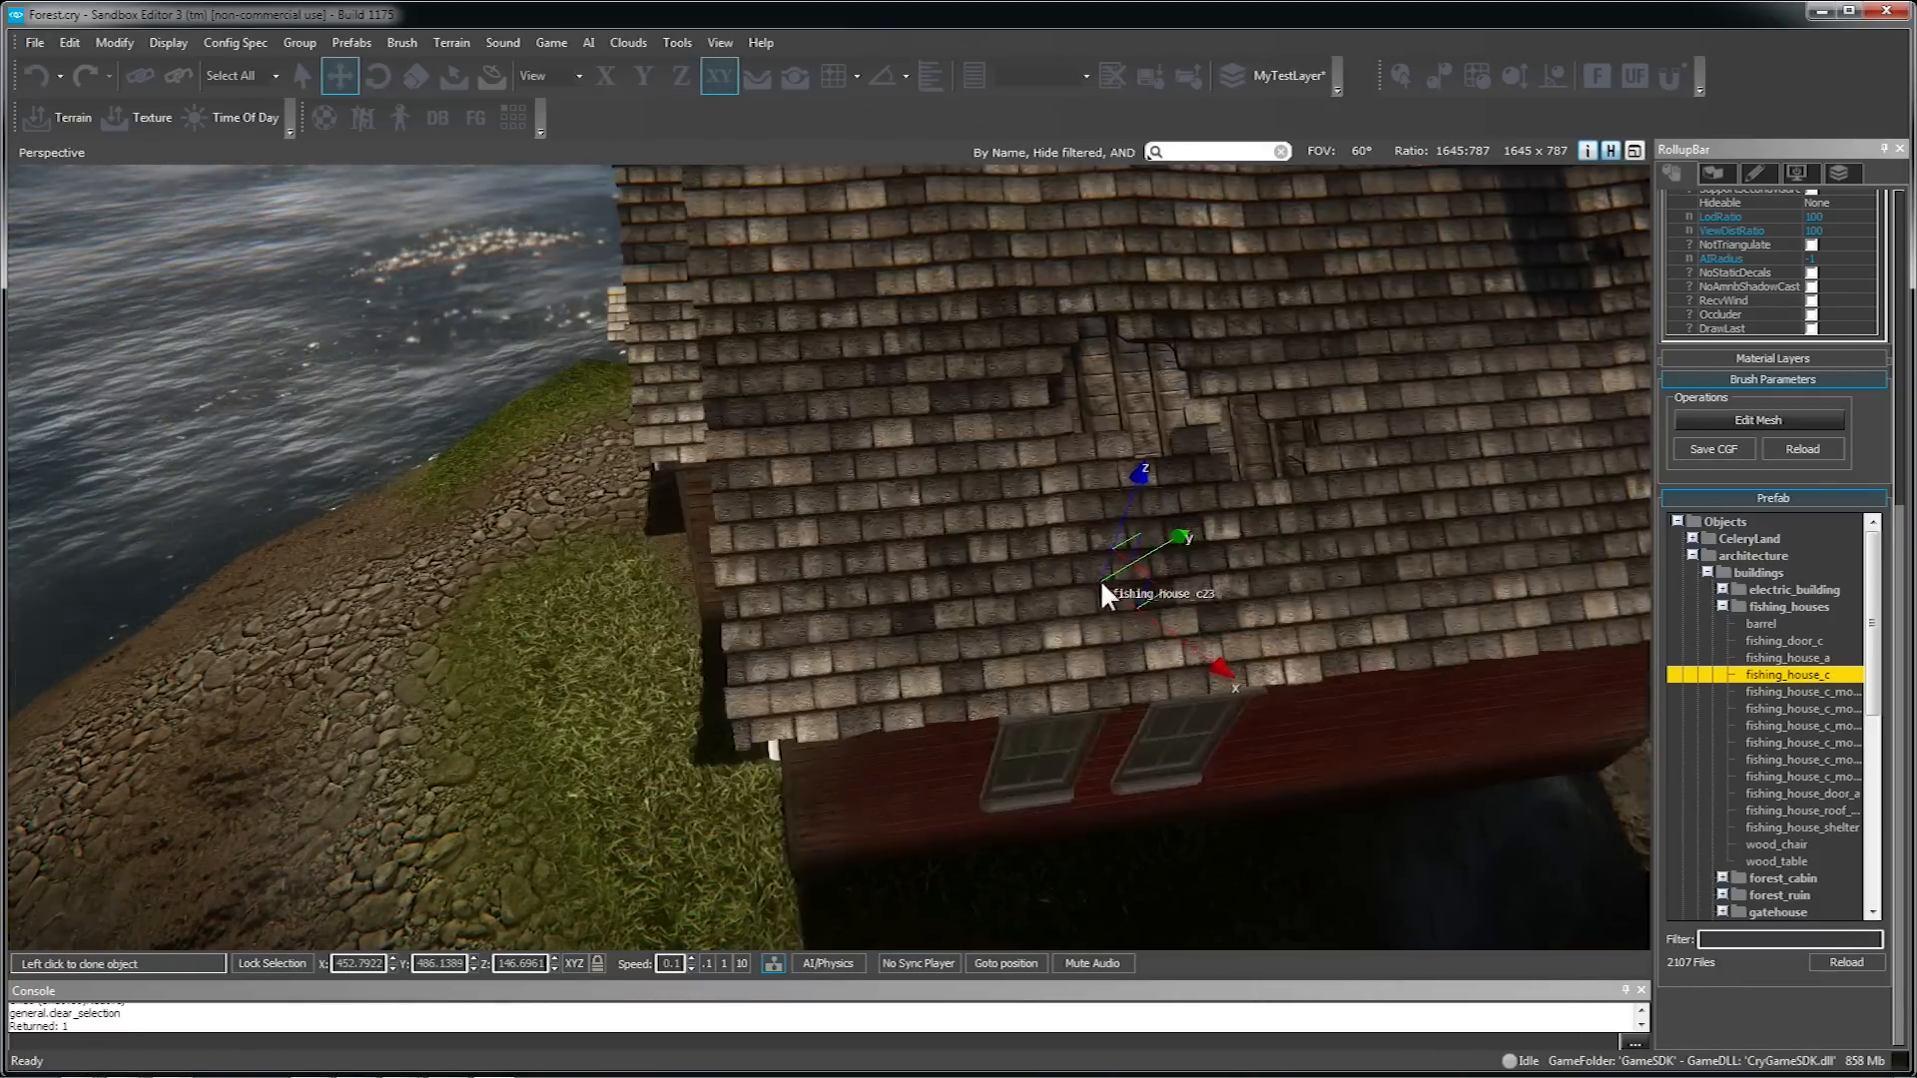
left_click(1101, 579)
right_click_drag(1100, 579, 1009, 619)
key("w")
right_click_drag(700, 819, 831, 659)
key("s")
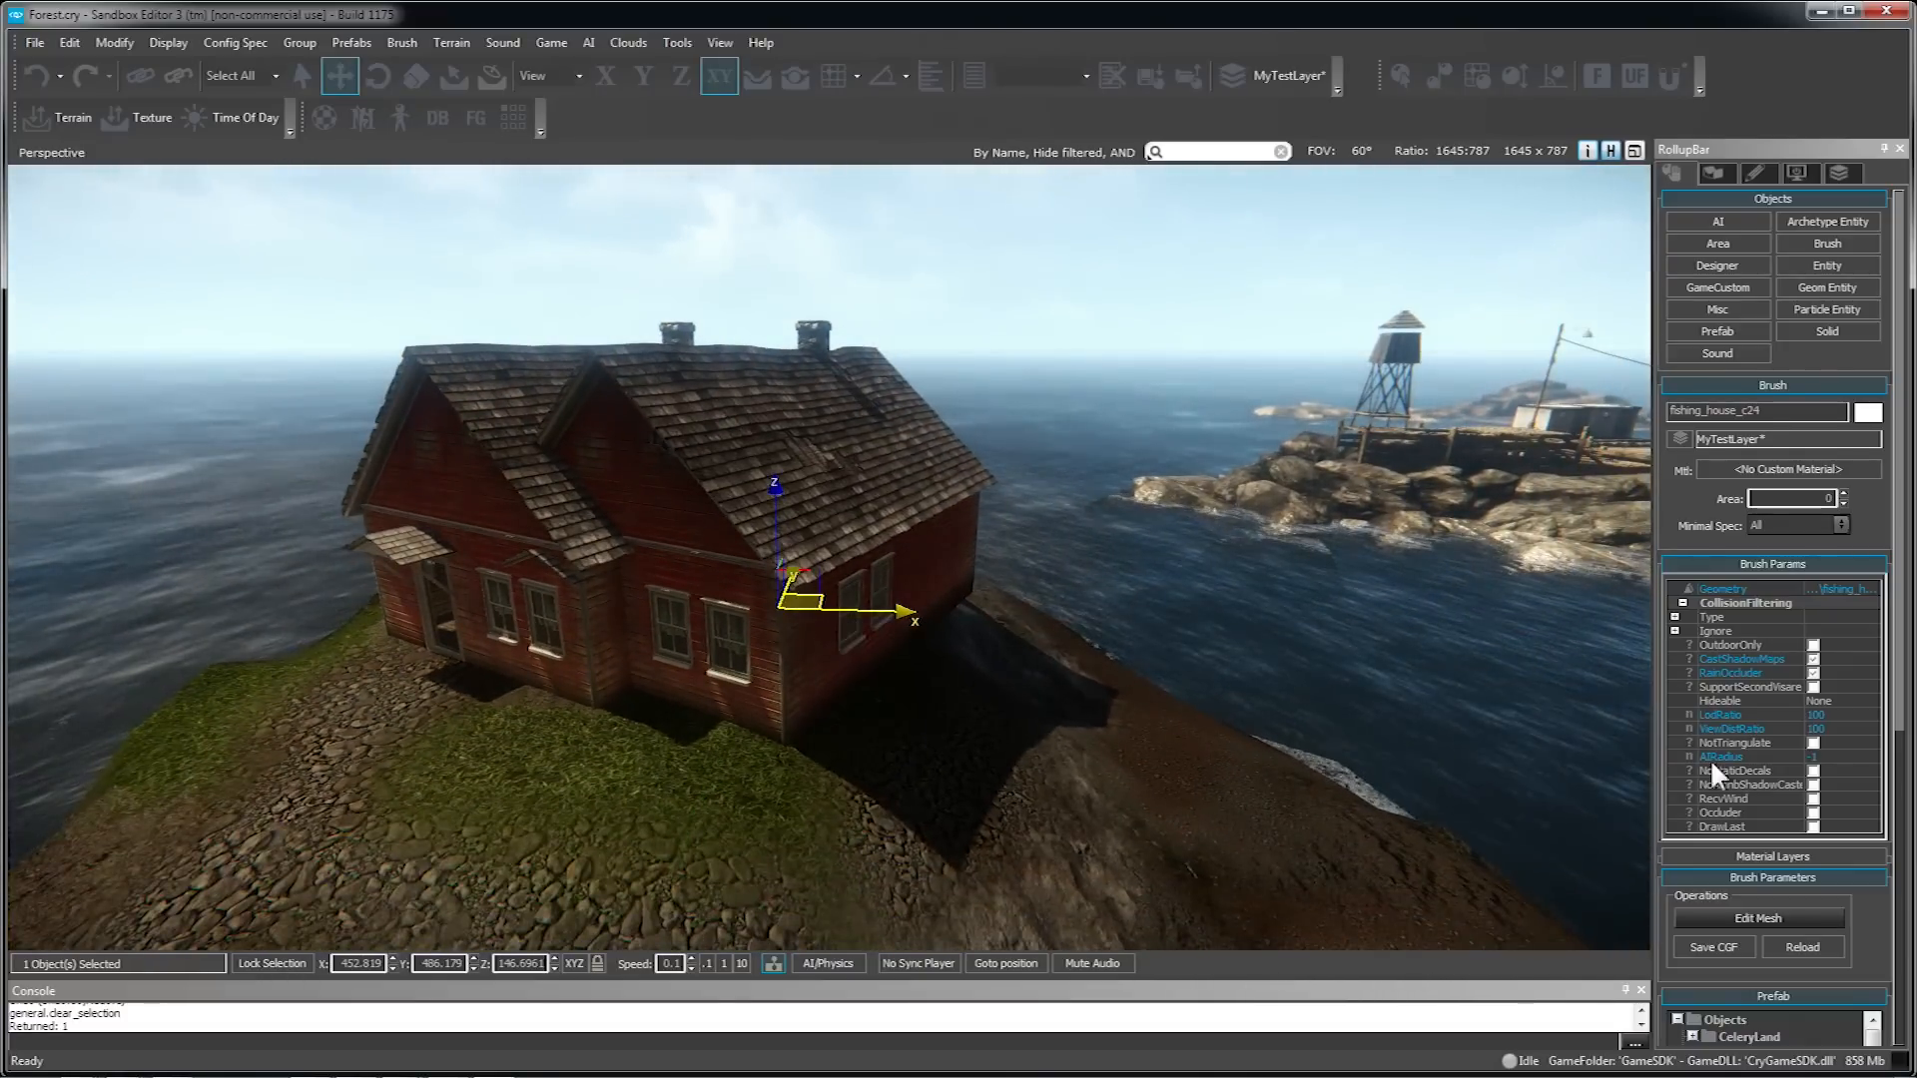
- Try several modular fishing house pieces on the cloned house, ending with fishing_house_door_a
left_click_drag(1892, 715, 1896, 950)
left_click(1805, 818)
left_click(1810, 845)
left_click(1808, 830)
left_click(1812, 849)
left_click(1811, 865)
left_click(1814, 899)
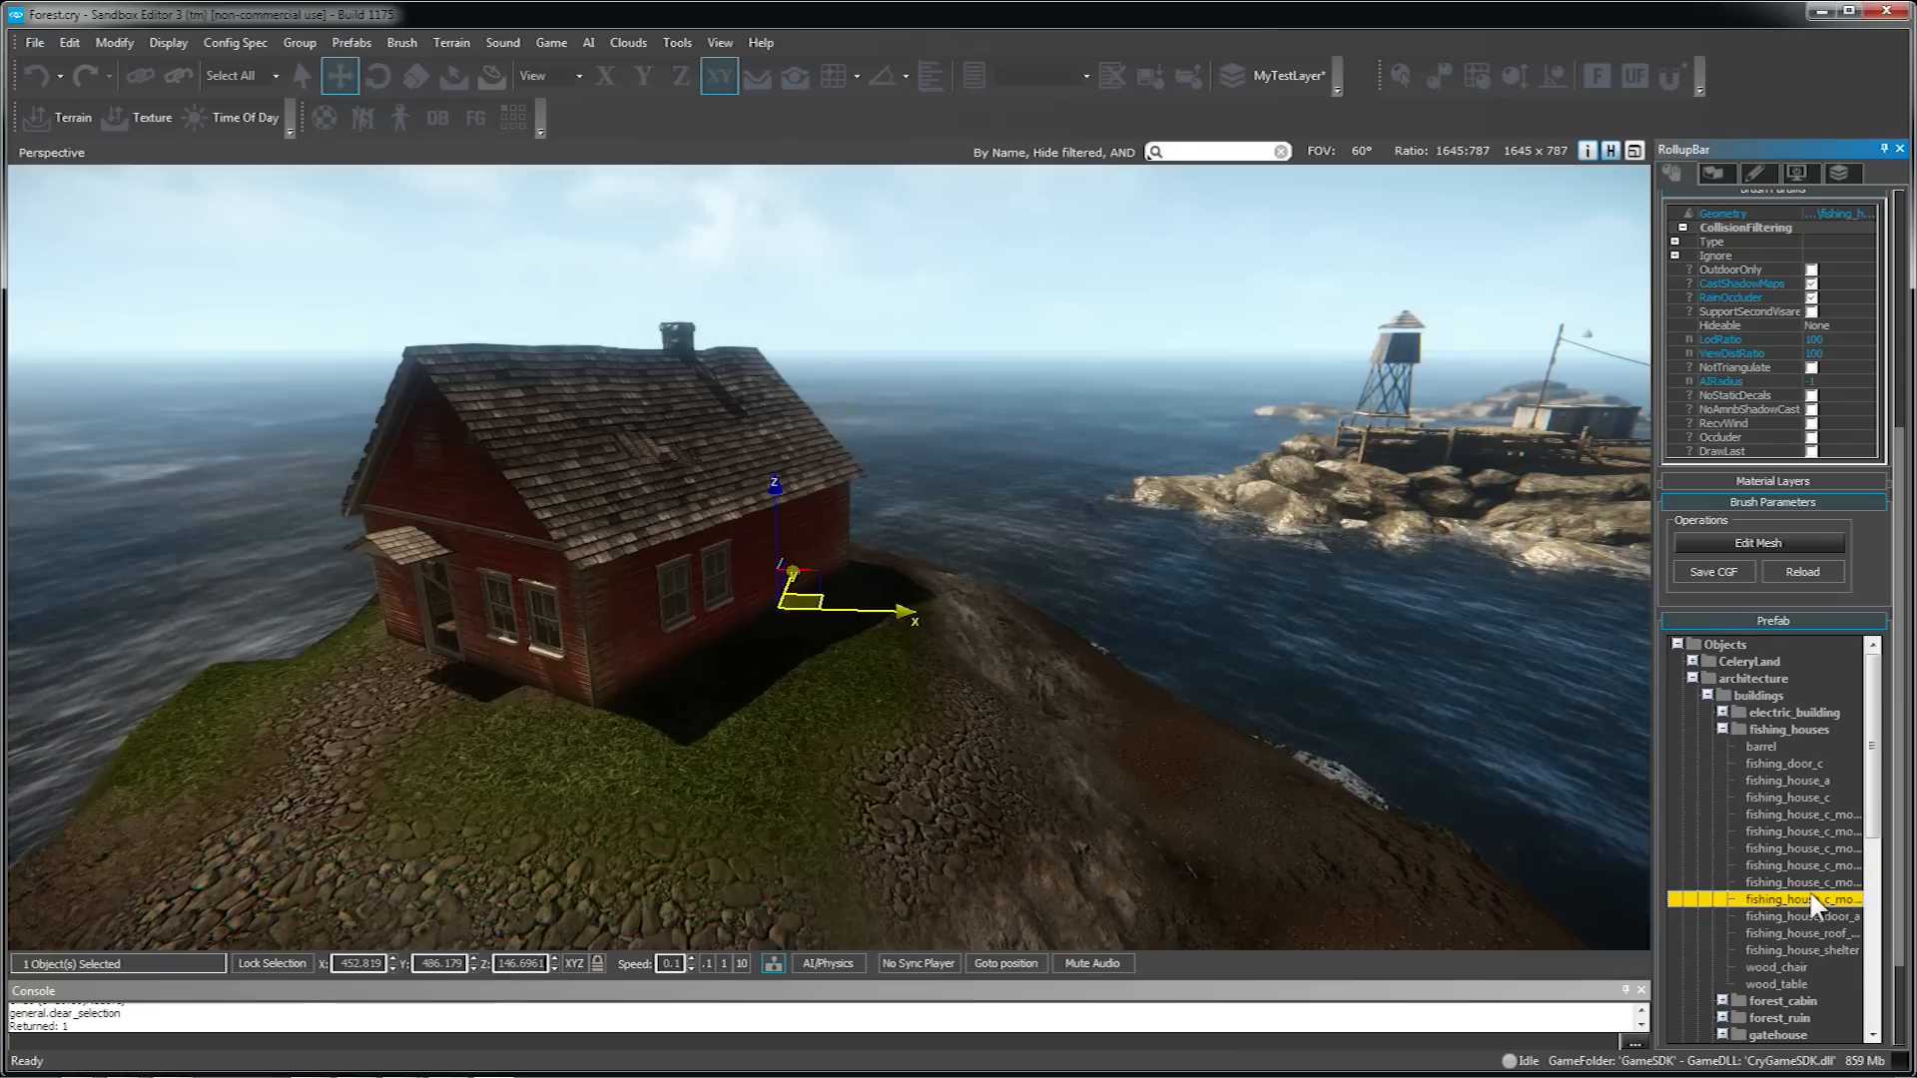
left_click(1807, 912)
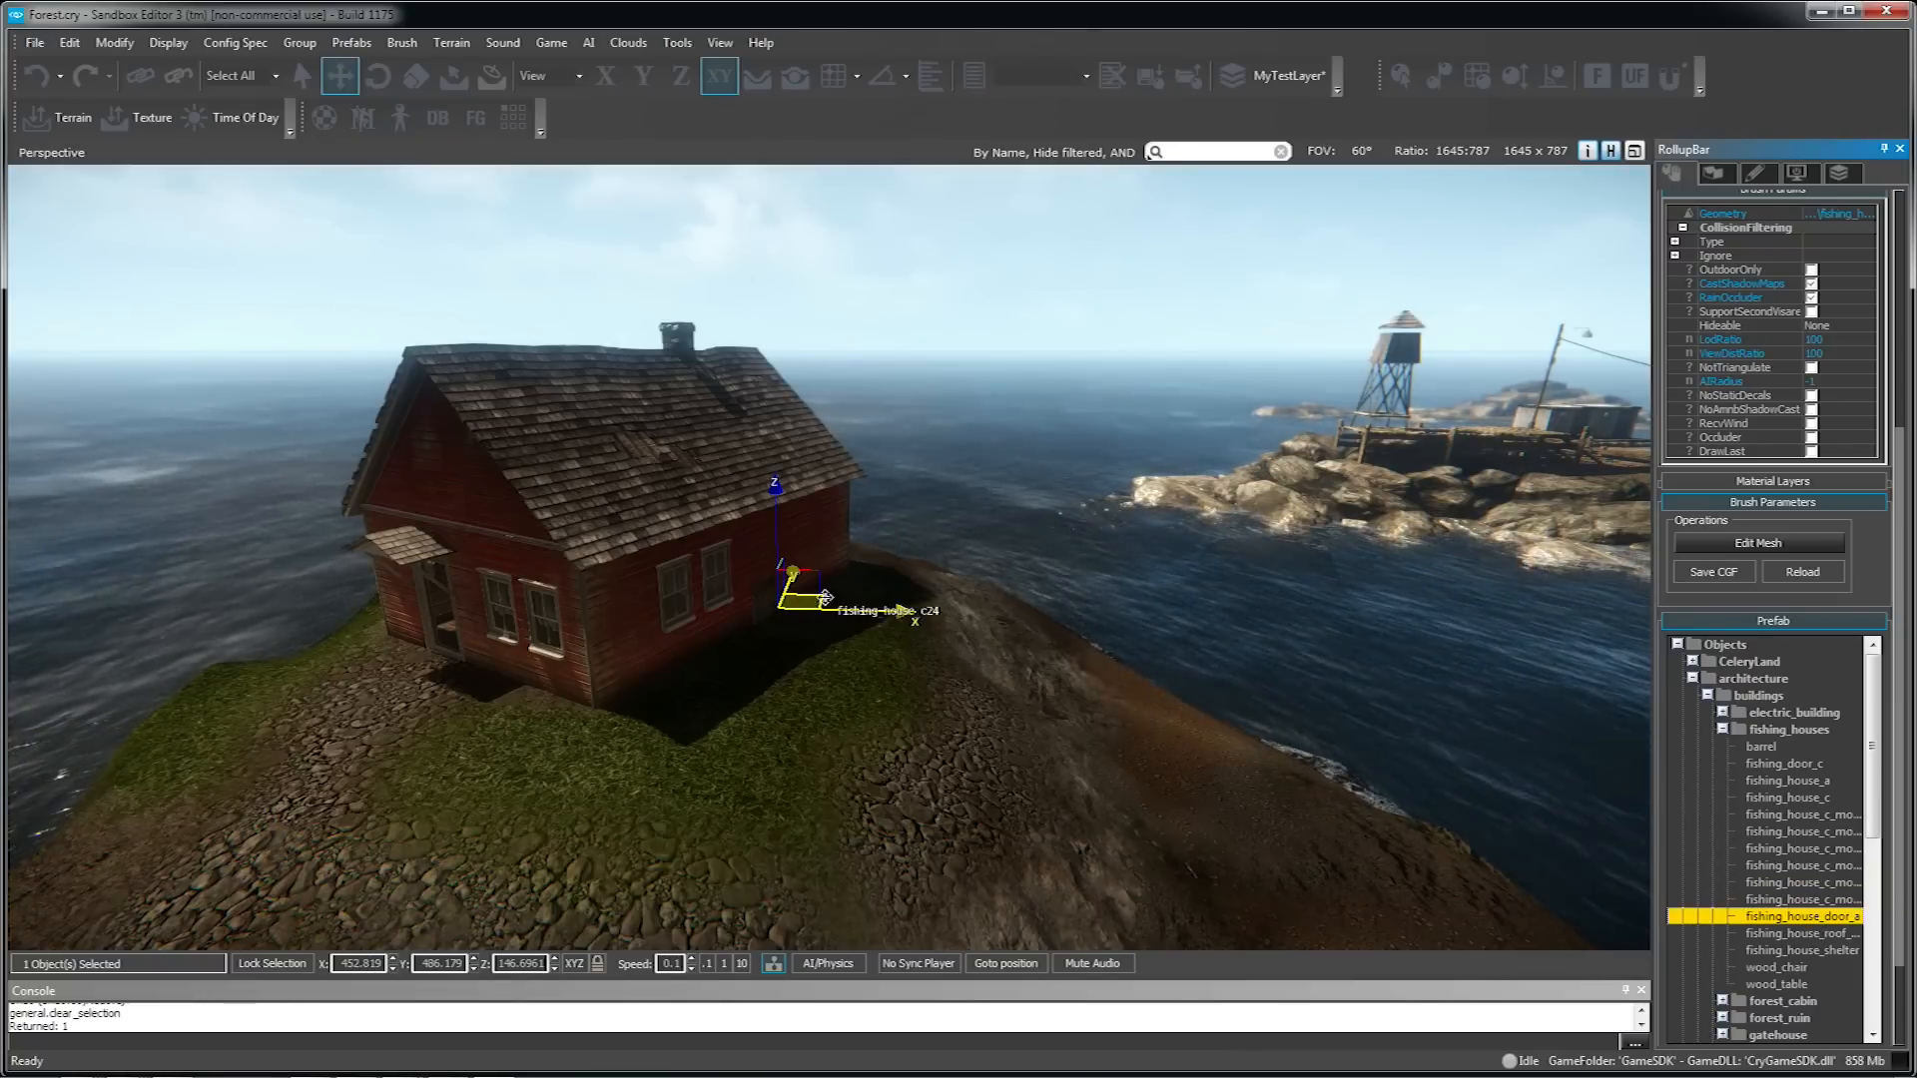
- Move the cloned door piece within the XY plane onto the open grass beside the house
left_click_drag(878, 671, 880, 674)
key("w")
right_click_drag(881, 674, 1227, 730)
key("a")
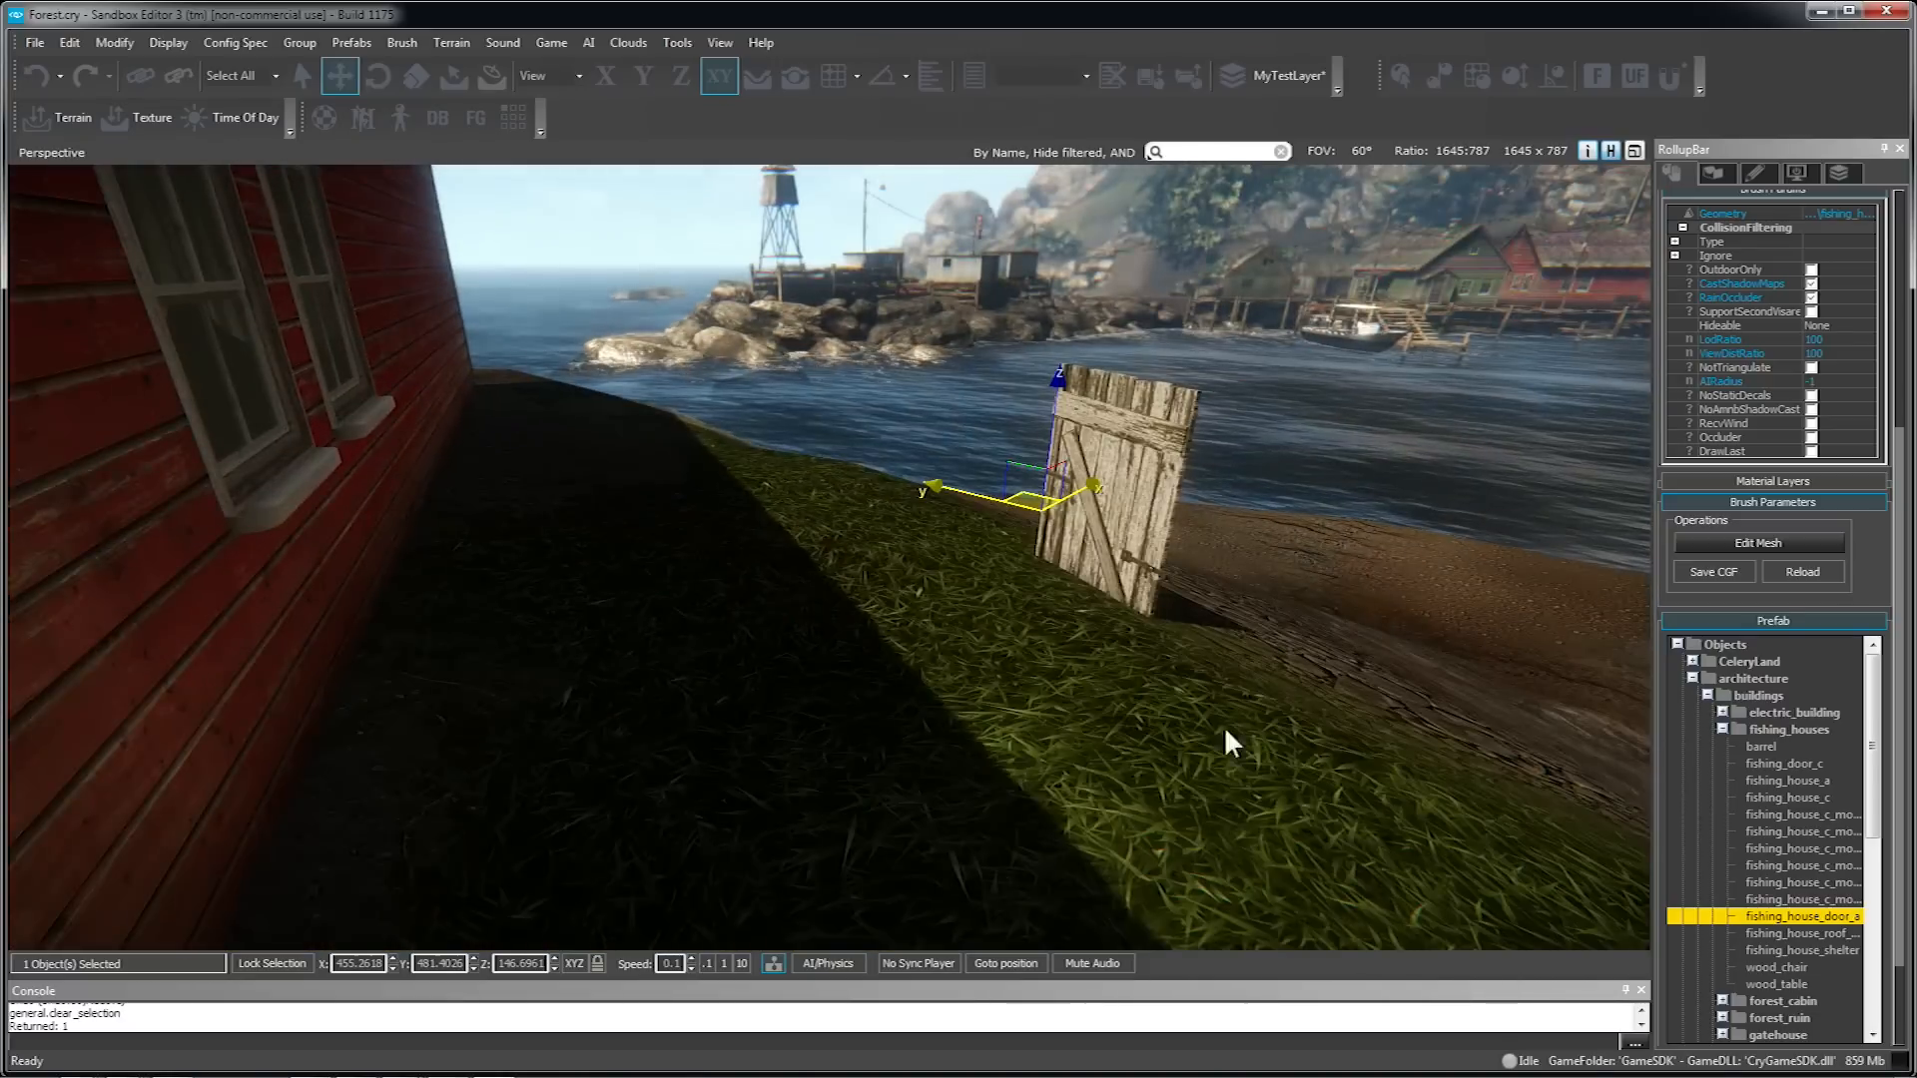
- Switch the door piece to the porch roof module and rotate it about Z with angle snapping turned on
left_click(1796, 821)
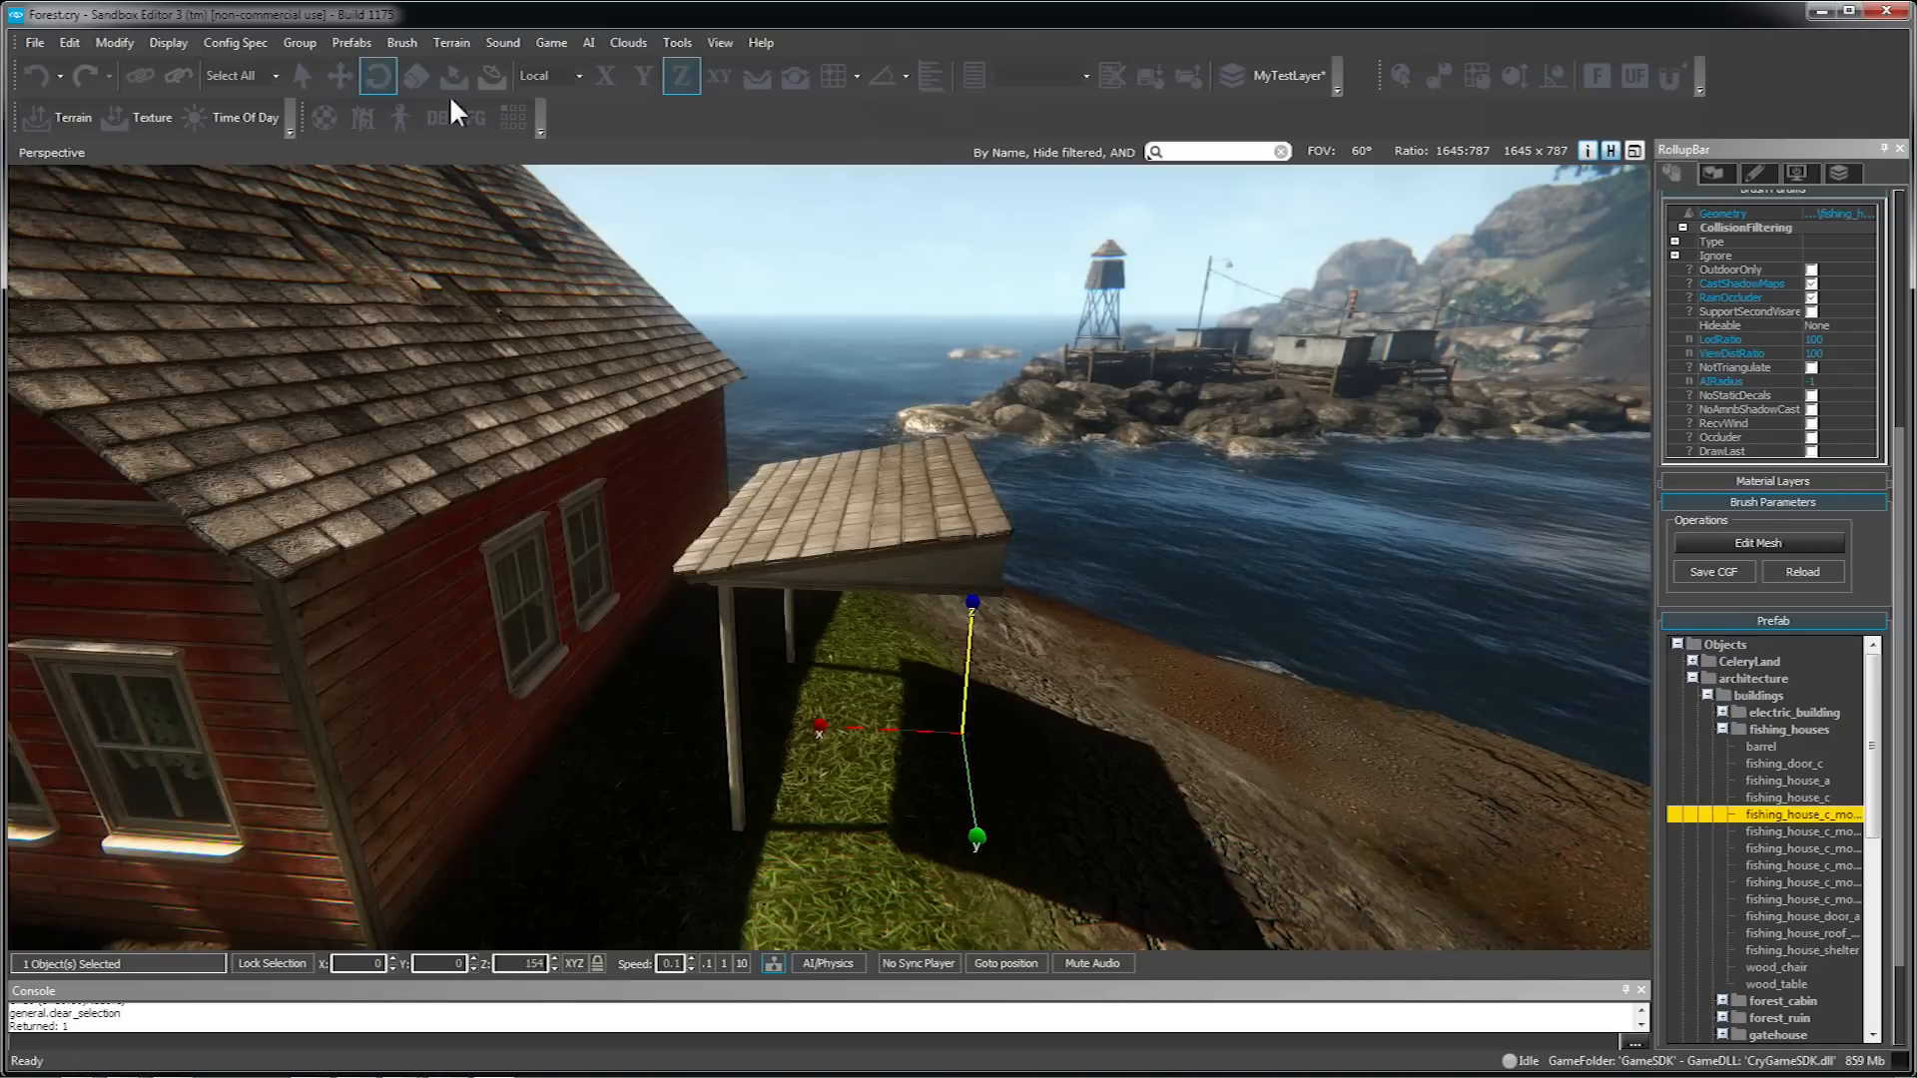
left_click(885, 80)
right_click_drag(969, 635, 799, 639)
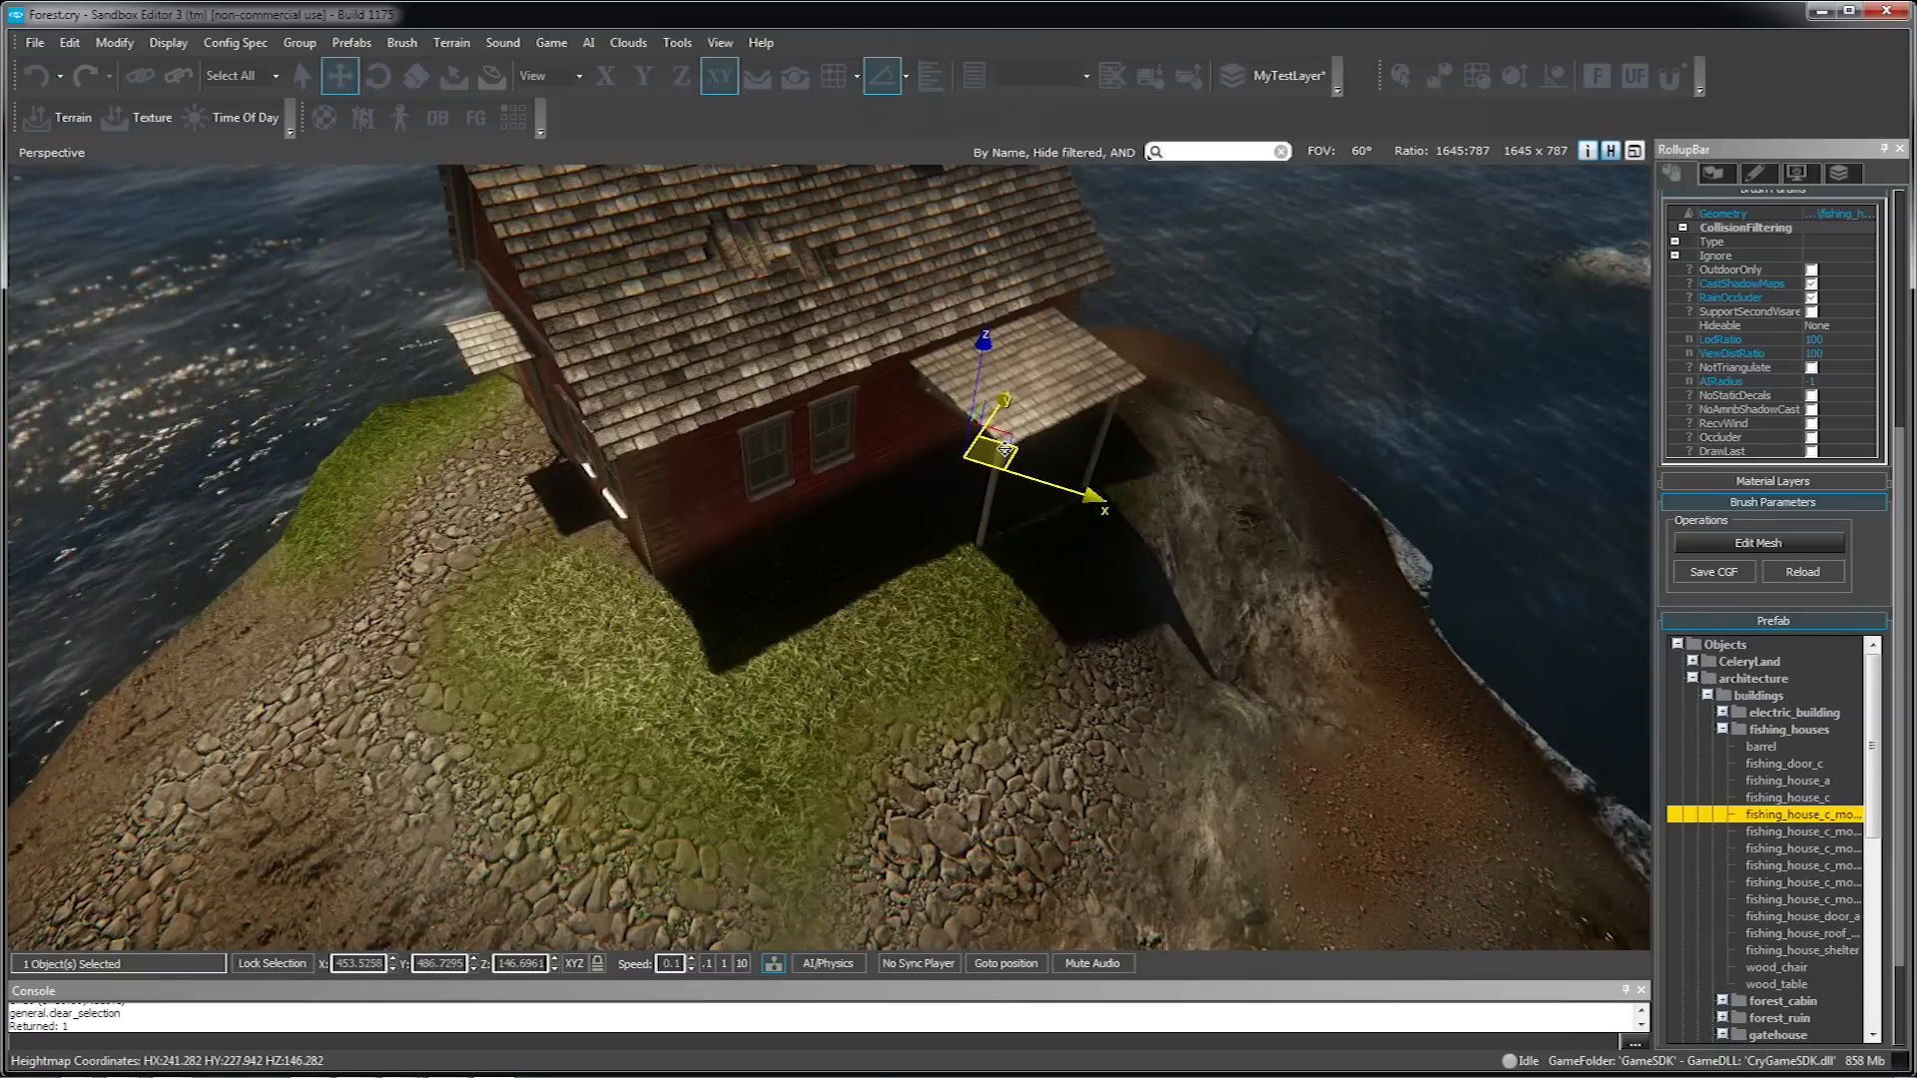
- Position the porch roof within the XY plane so it attaches to the side wall of the house
left_click_drag(1004, 450, 999, 436)
key("w")
right_click_drag(1000, 436, 1118, 279)
right_click_drag(729, 759, 829, 806)
key("a")
left_click_drag(787, 769, 734, 776)
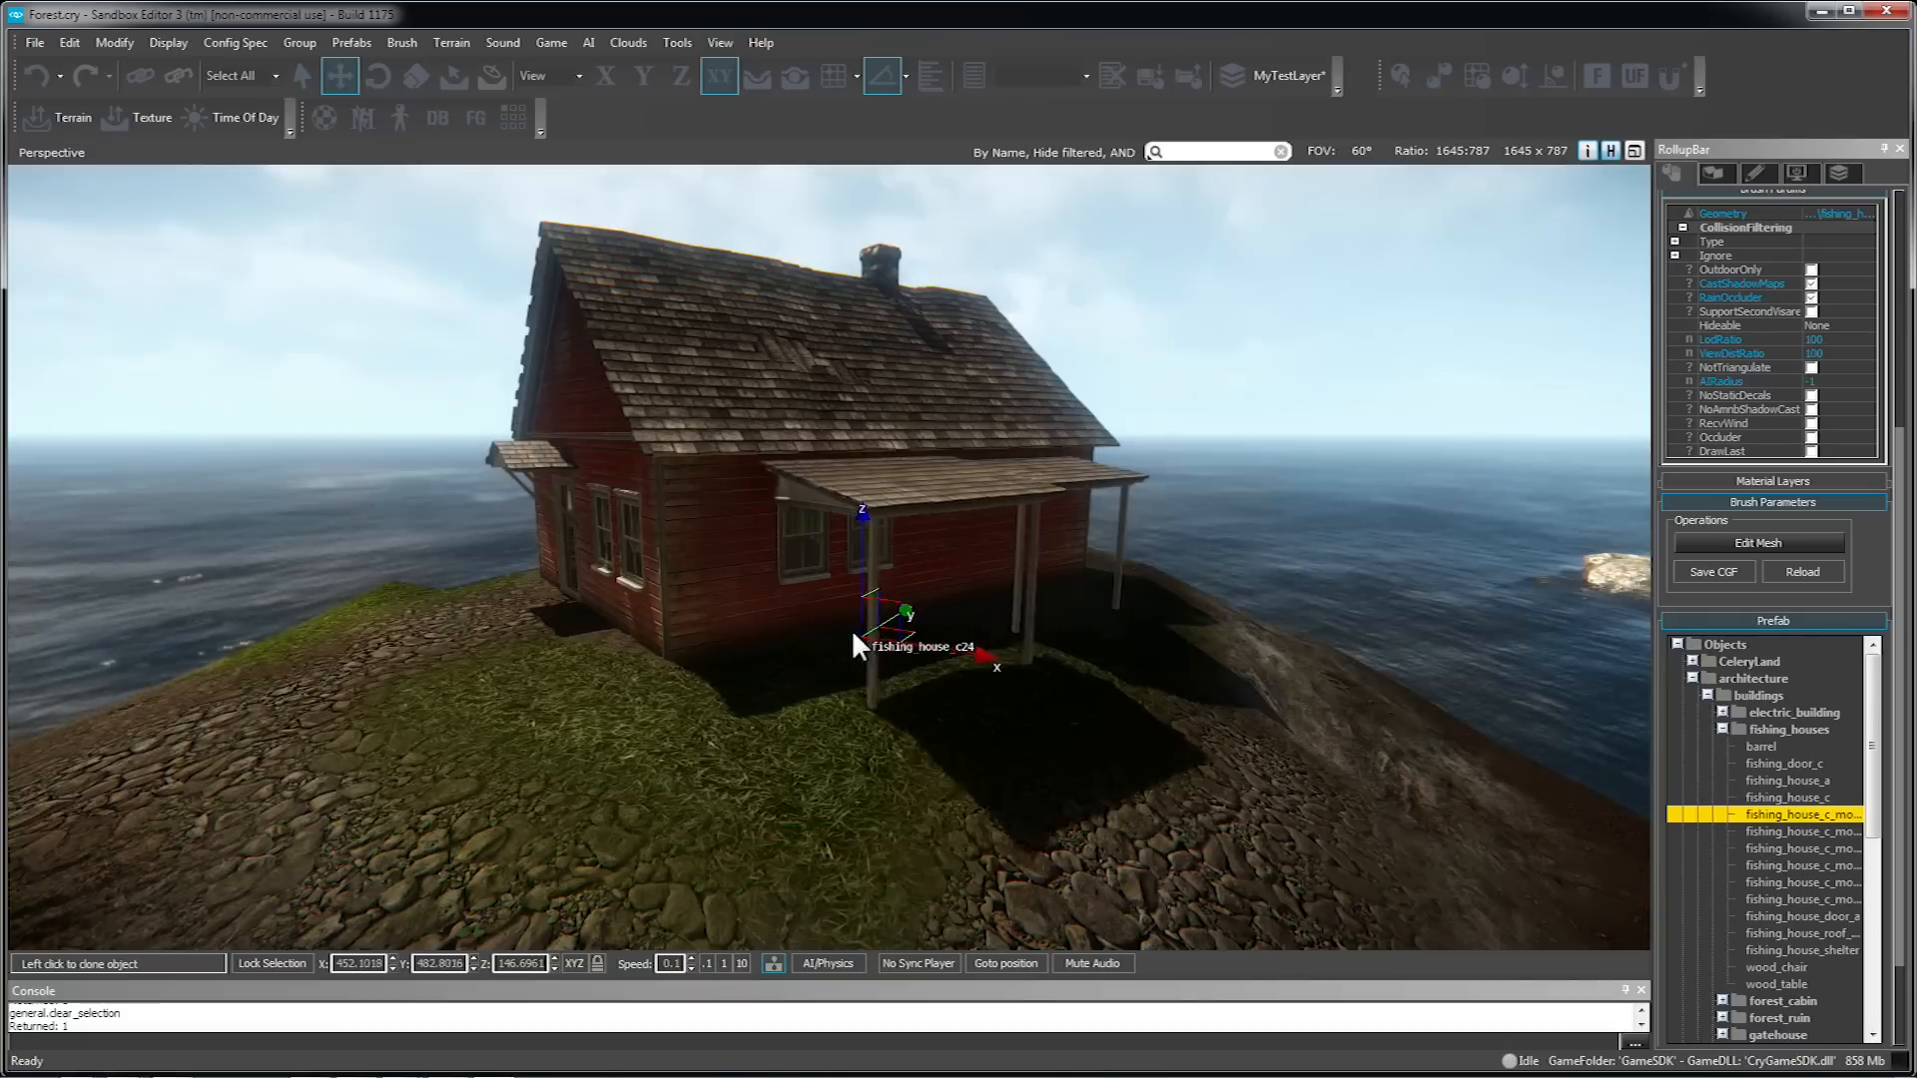
- Clone the porch roof and switch the copy's geometry to the small gabled dormer module
left_click(842, 626)
left_click_drag(1899, 721, 1901, 972)
left_click(1792, 849)
- Raise the dormer piece along the Z axis to roof height, at about 151.5
left_click_drag(844, 544, 844, 258)
key("w")
right_click_drag(877, 458, 1033, 544)
key("s")
key("w")
right_click_drag(877, 572, 877, 482)
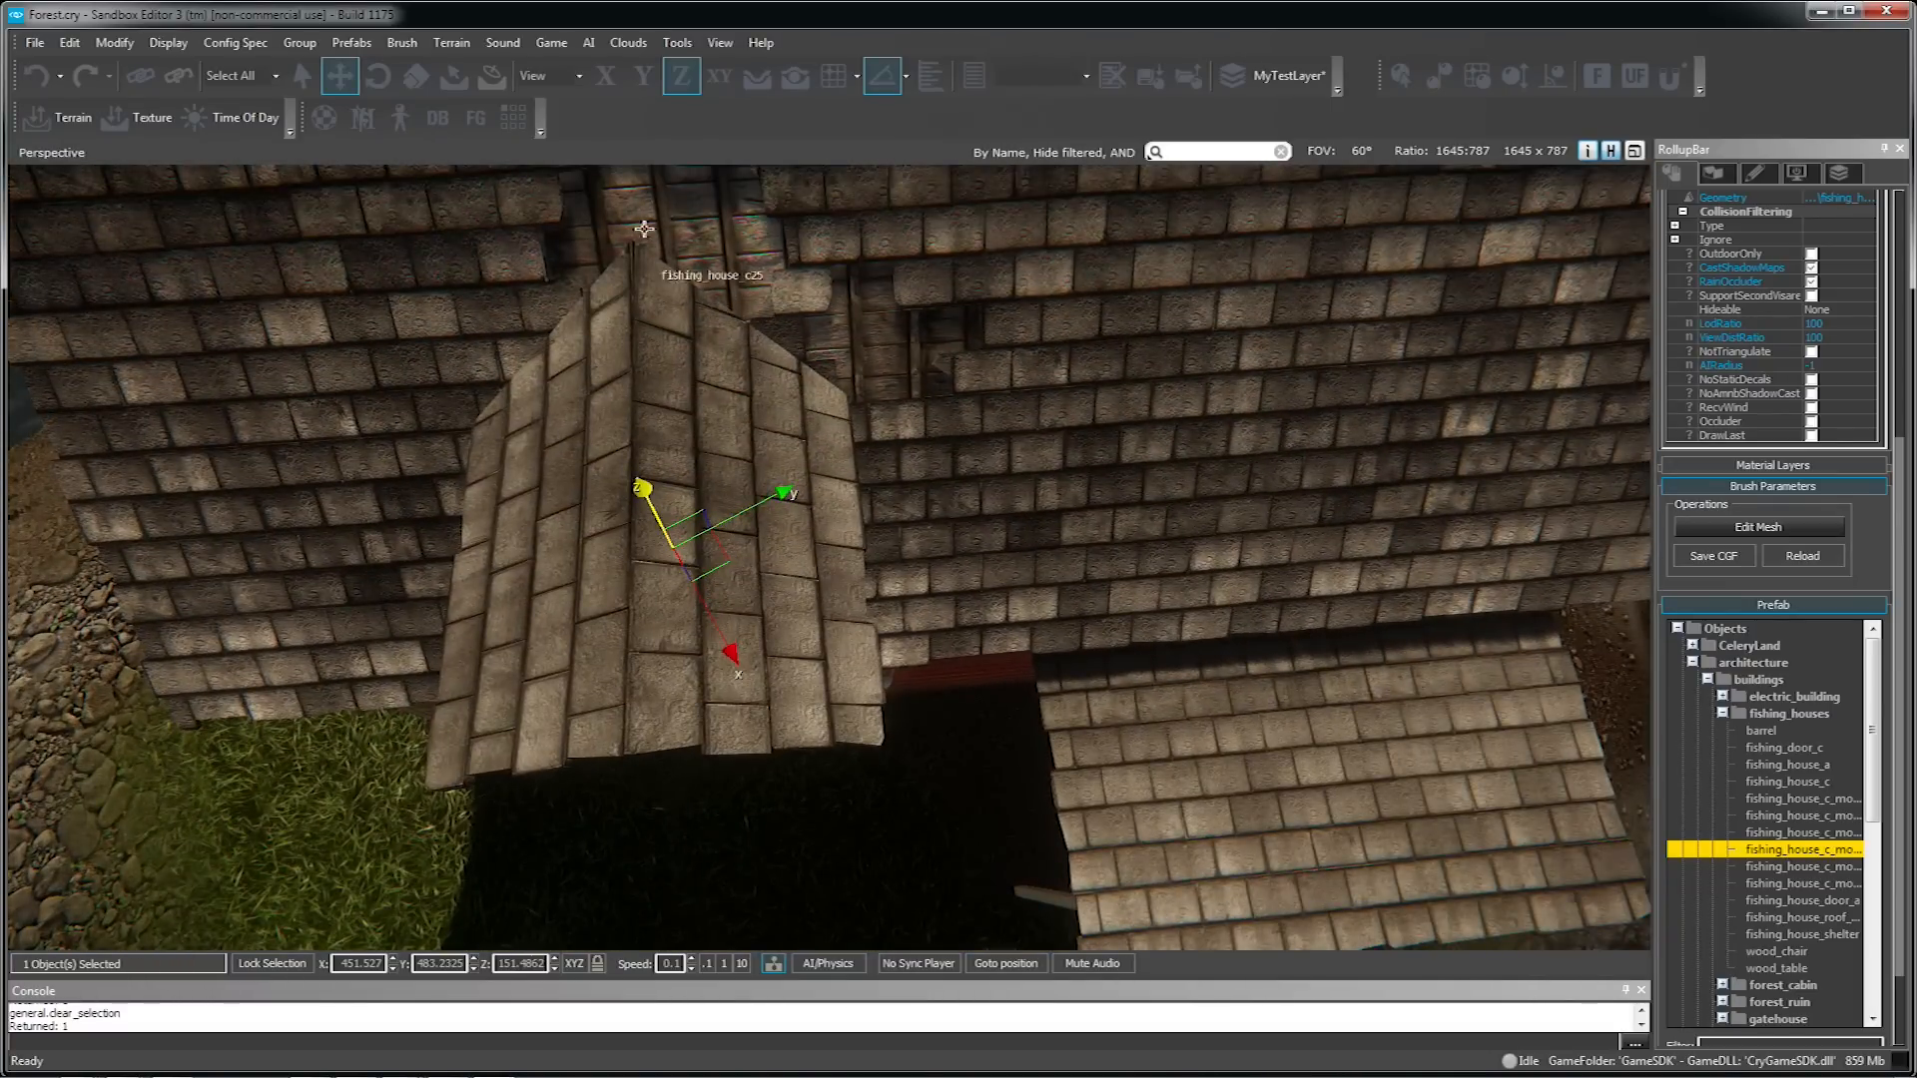
- Set the reference coordinate system to Local and move the dormer along its Y and X axes into the house roof
left_click(575, 75)
left_click(554, 108)
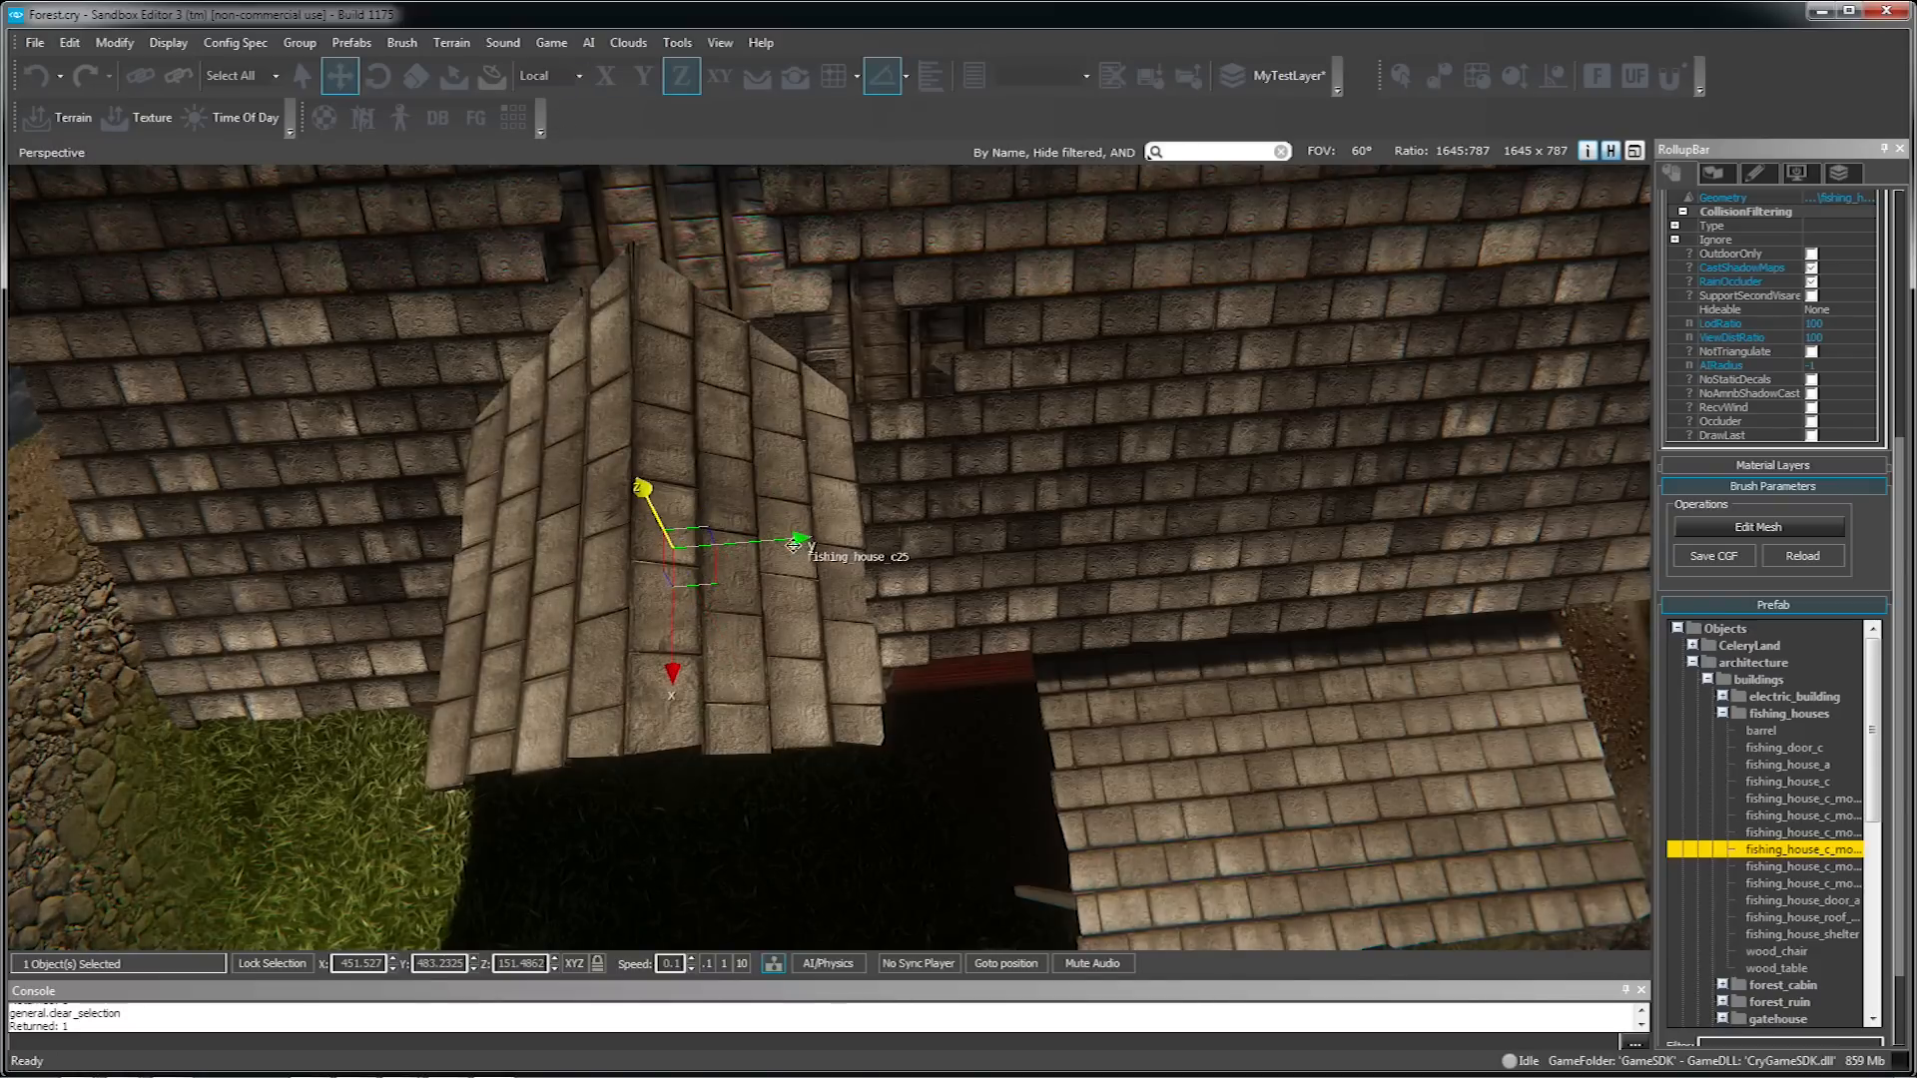
left_click_drag(780, 536, 1417, 537)
right_click_drag(1417, 536, 1193, 659)
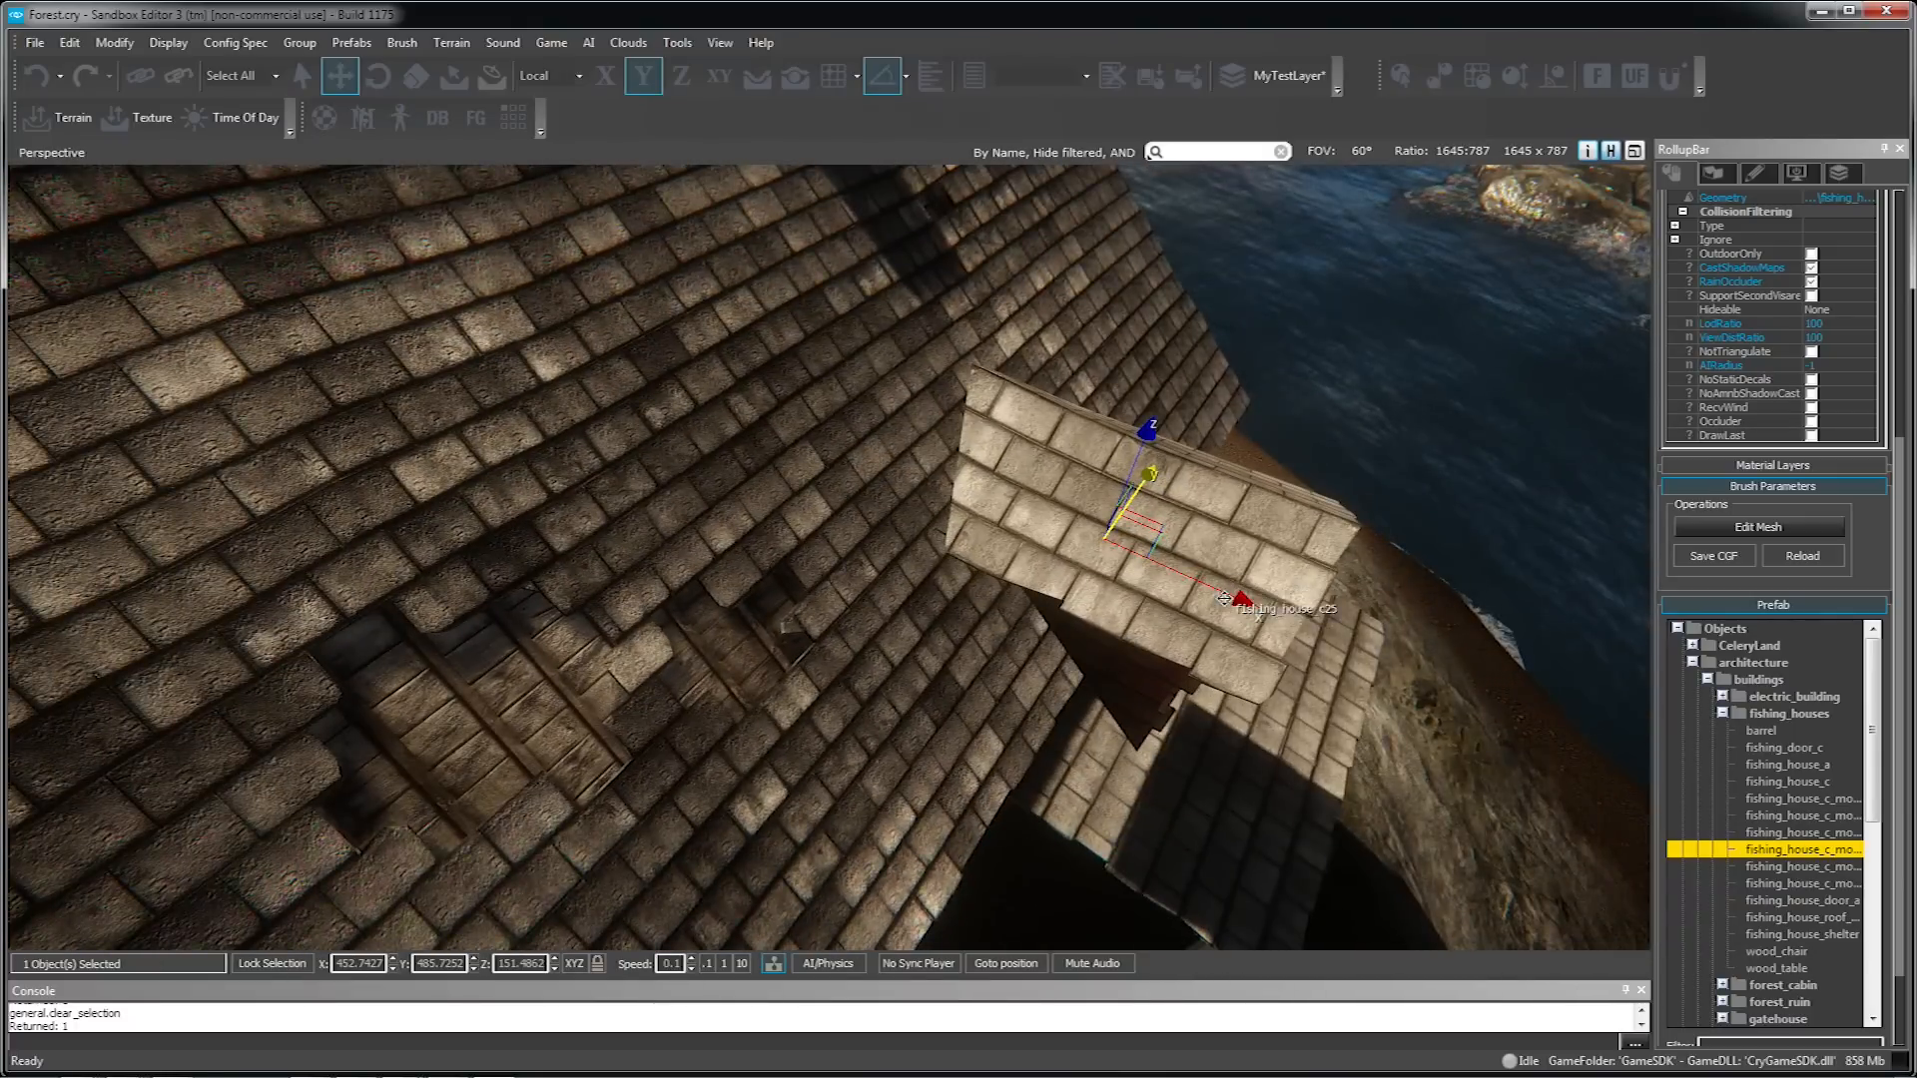
left_click_drag(1223, 592, 950, 496)
right_click_drag(950, 496, 898, 420)
key("s")
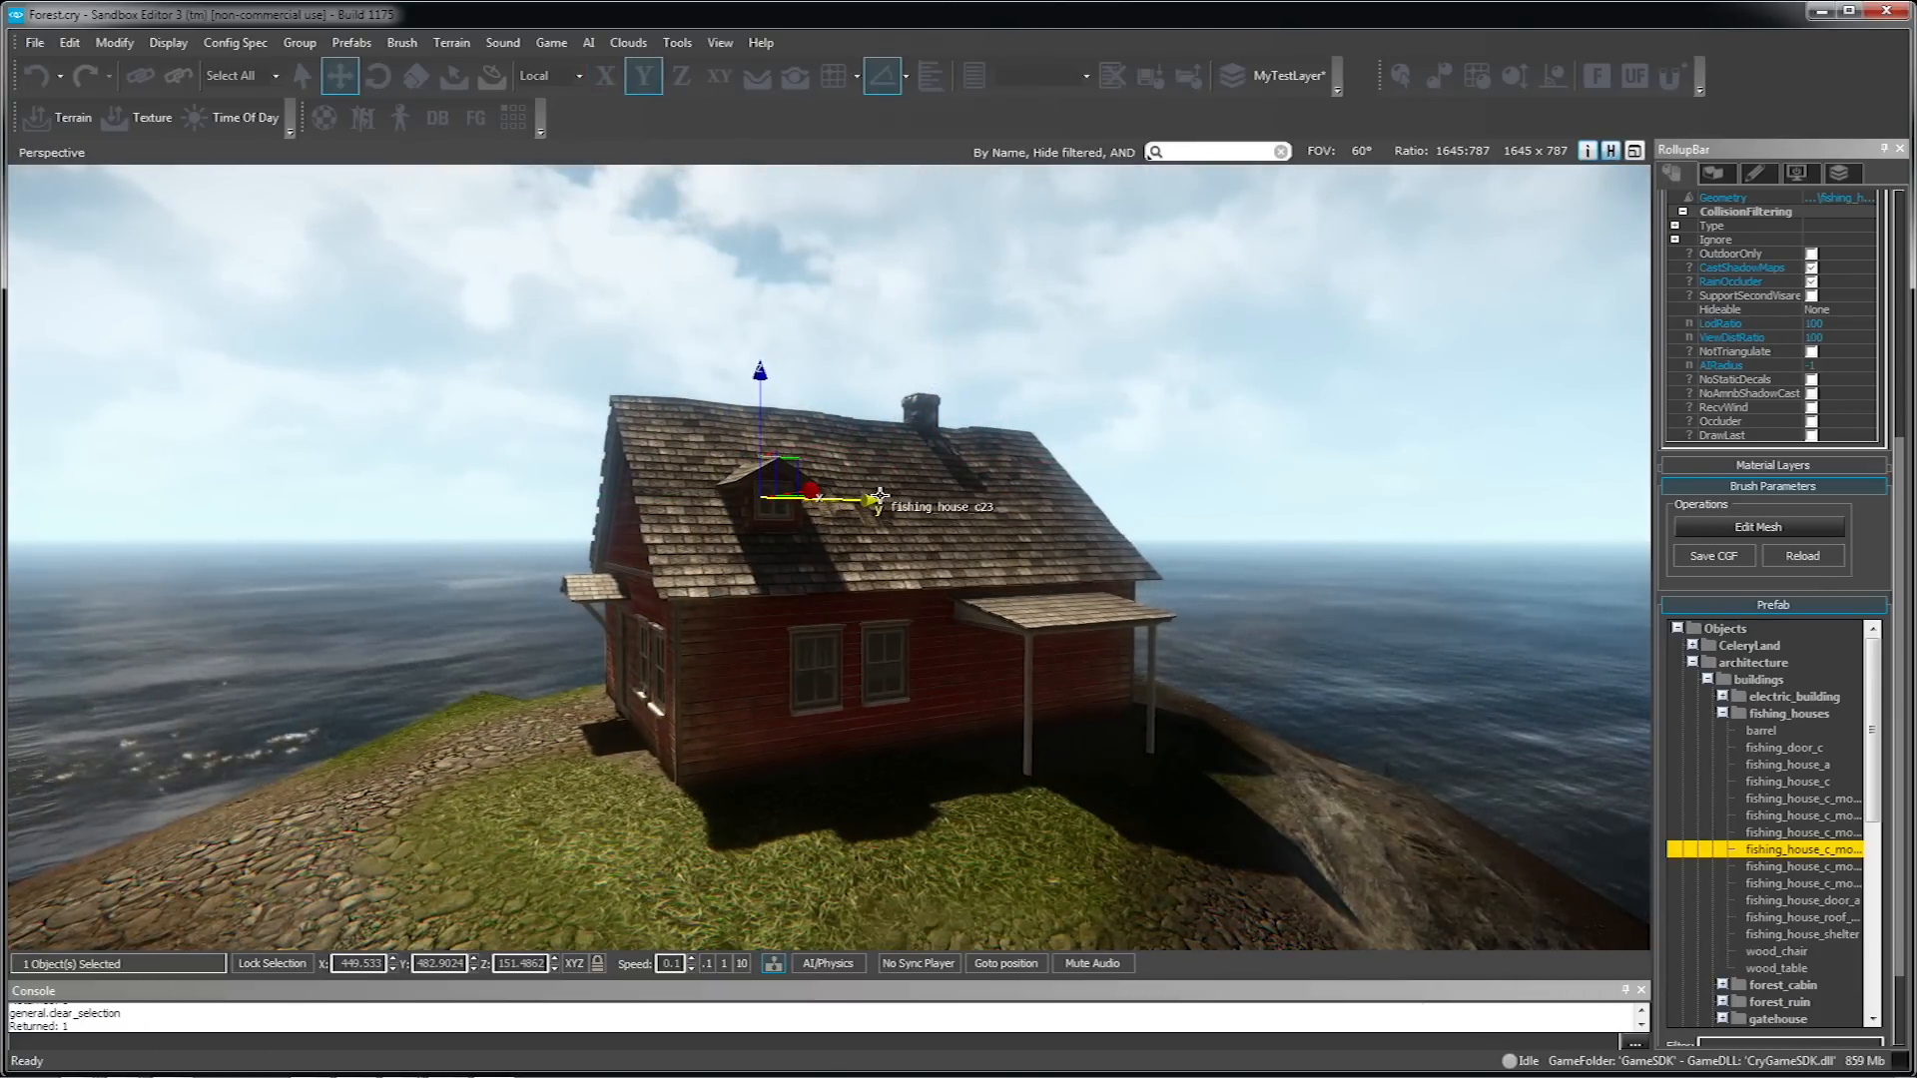
- Clone the dormer and place the copy further along the house roof
left_click_drag(1059, 497, 1011, 489)
left_click(1011, 487)
mouse_move(1010, 487)
right_mouse_down()
mouse_move(699, 679)
mouse_move(419, 759)
mouse_move(340, 470)
right_mouse_up()
key("w")
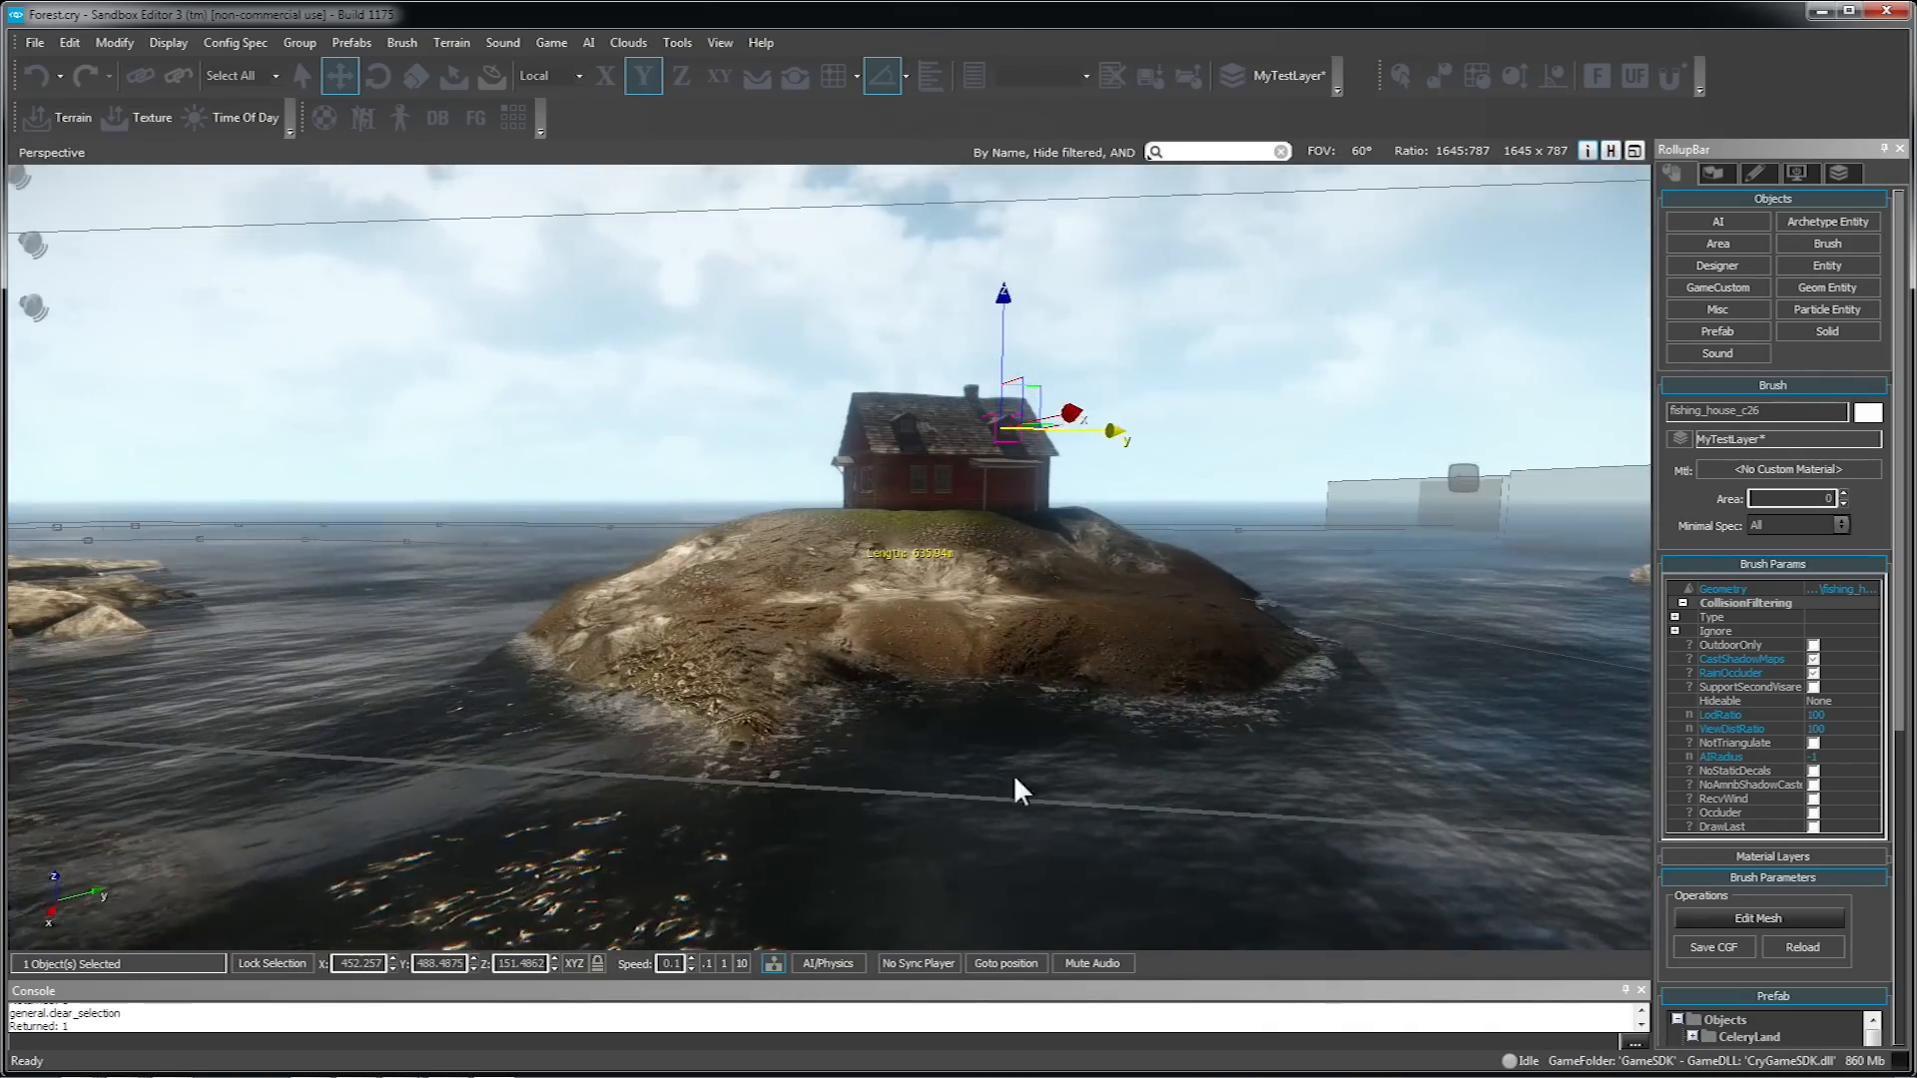
- Filter the brushes for "dock" and place the wooden_dock_01a piece in the water near the shore, turned to -135° around Z
right_click_drag(1015, 775, 959, 709)
key("w")
key("w")
key("w")
left_click(298, 70)
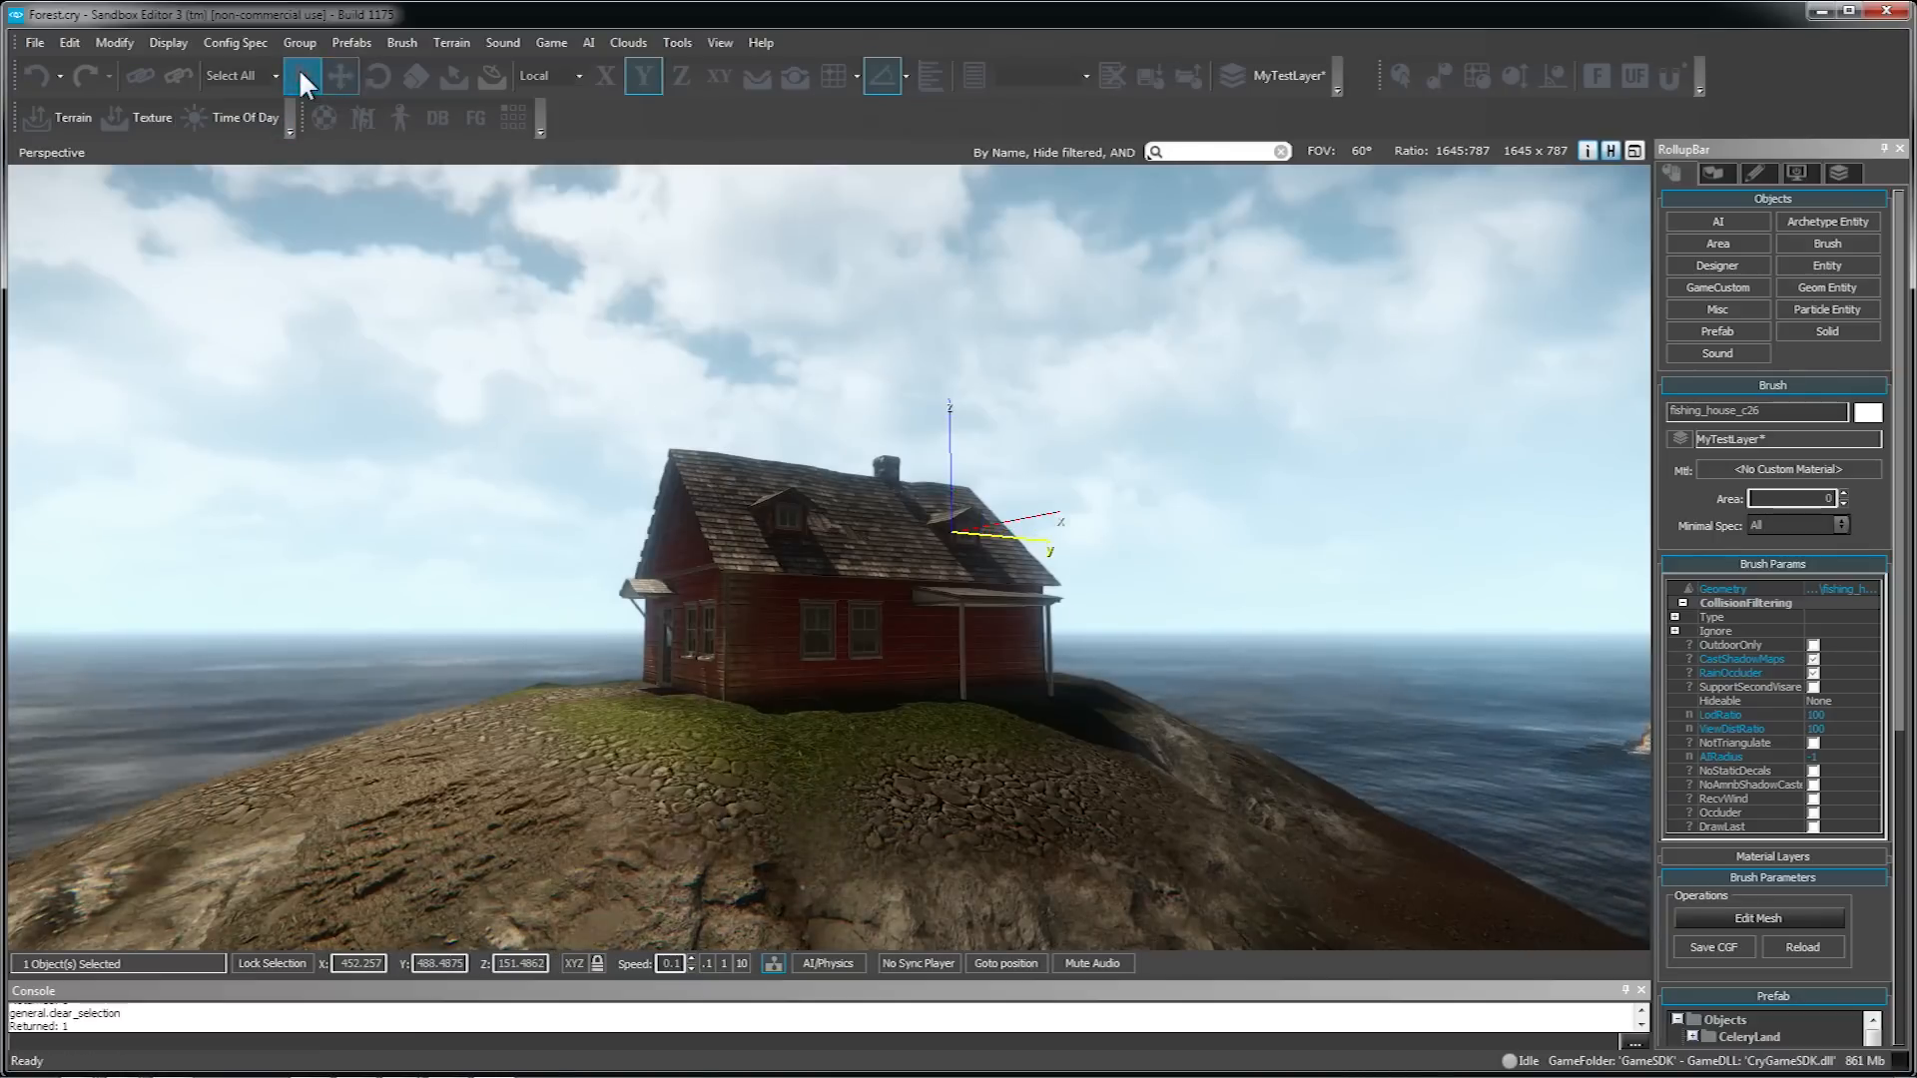
right_click_drag(657, 800, 819, 879)
left_click(1801, 239)
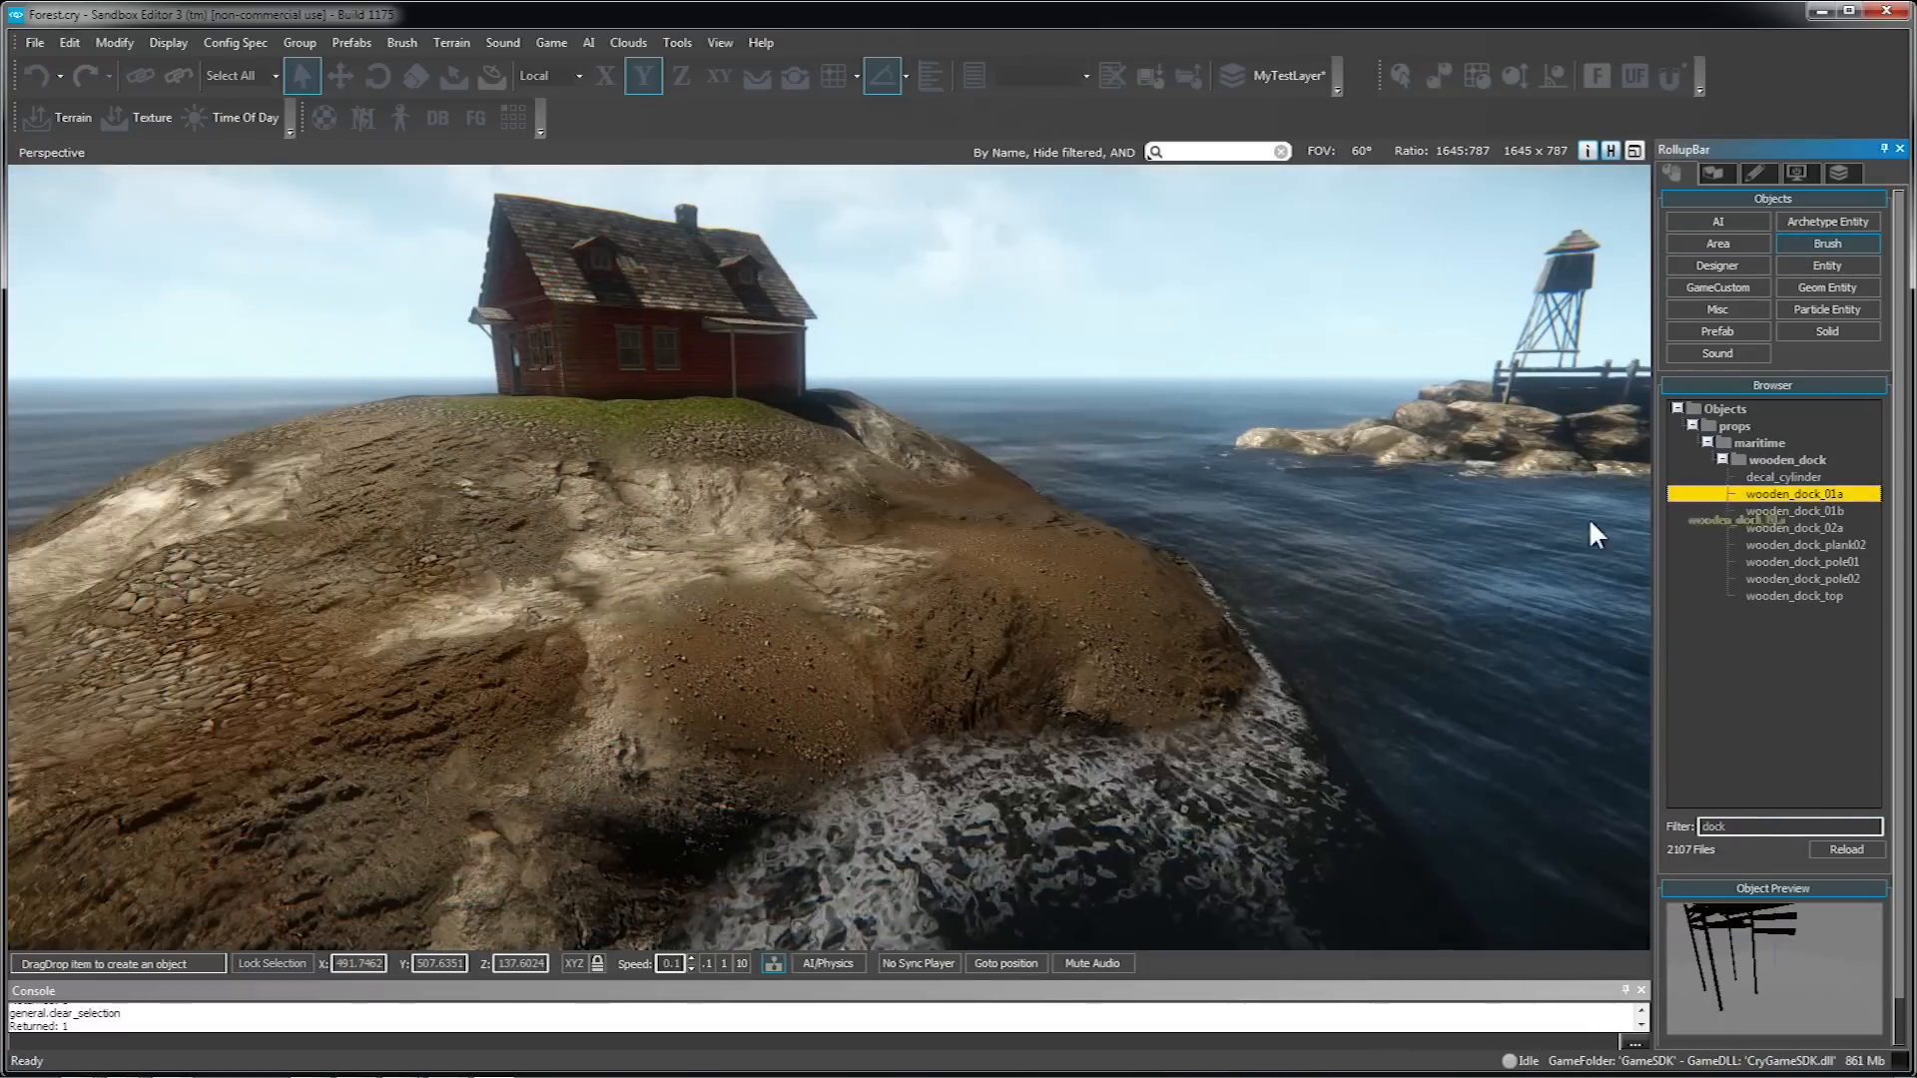
mouse_move(1595, 534)
left_mouse_down()
mouse_move(939, 509)
mouse_move(729, 535)
left_mouse_up()
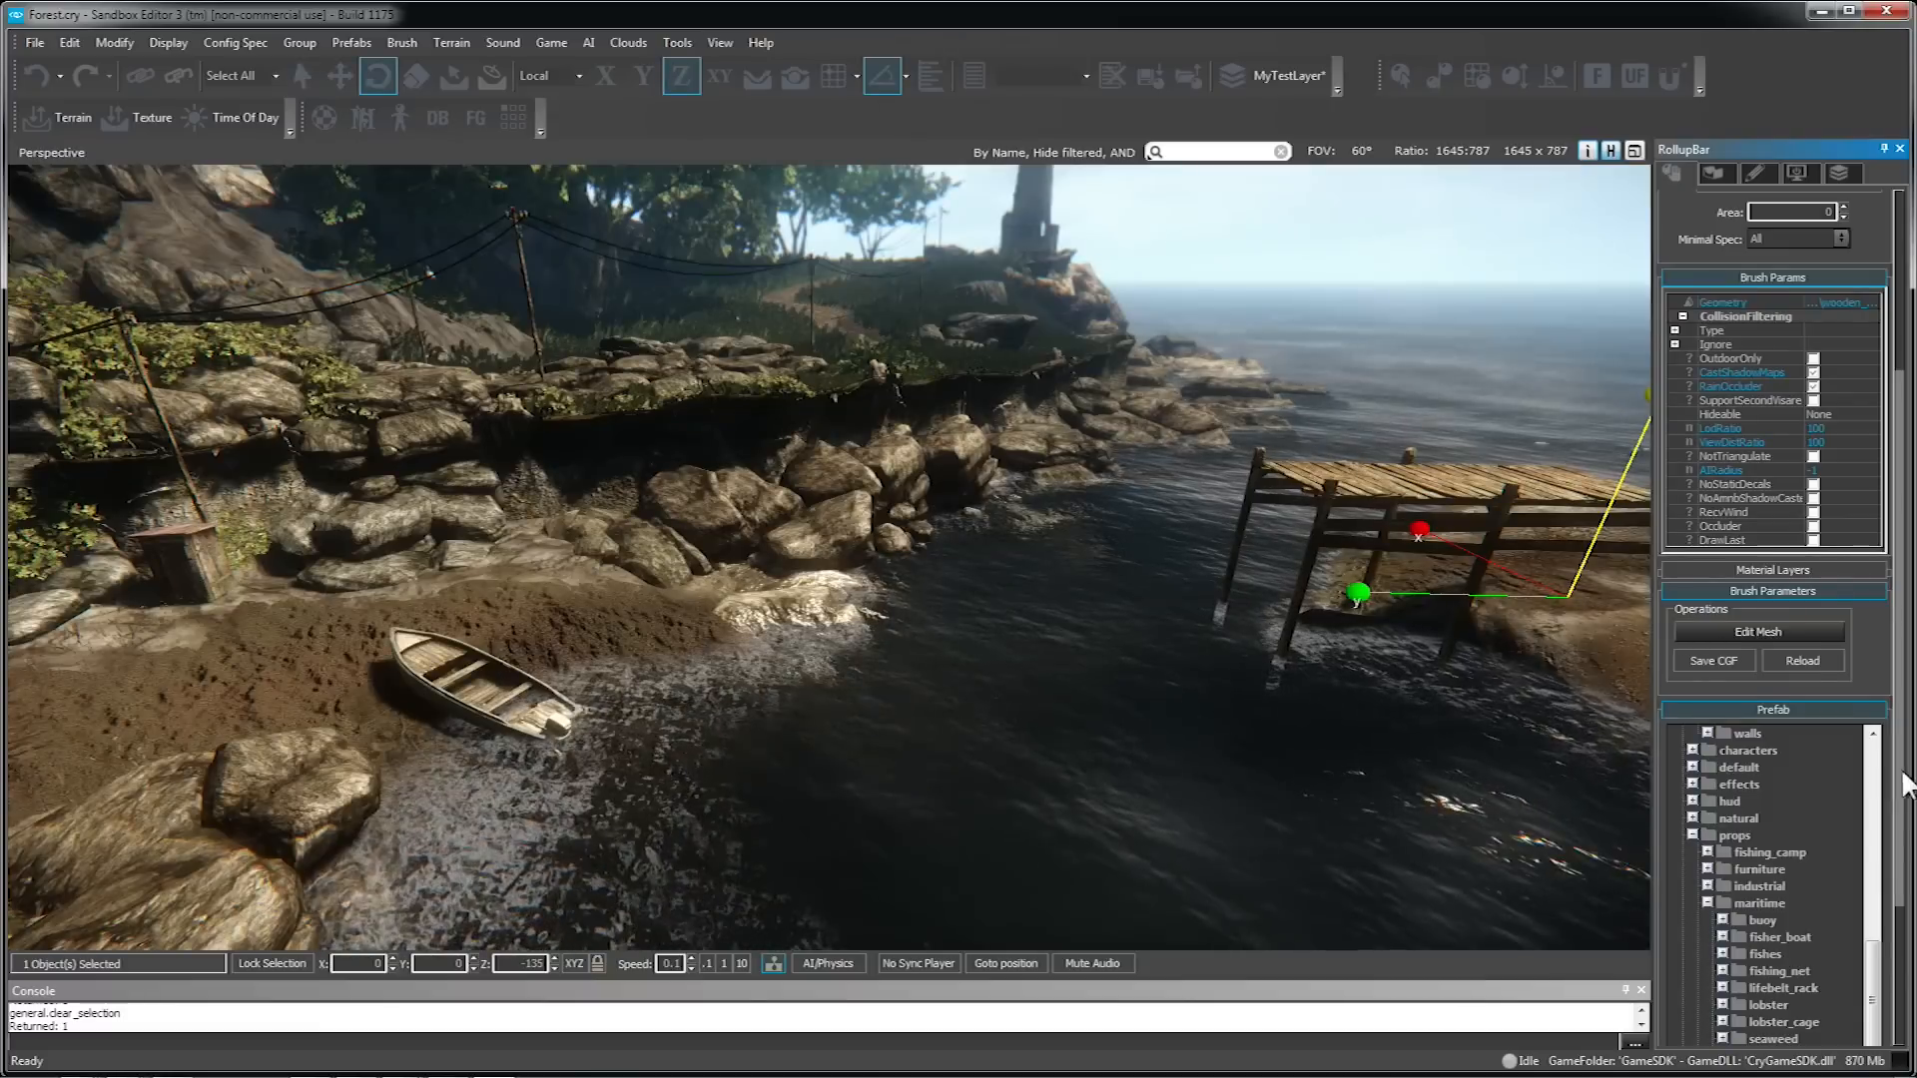
- Swap the dock piece's geometry to wooden_dock_01b and on to wooden_dock_02a
scroll(1903, 783, "down", 3)
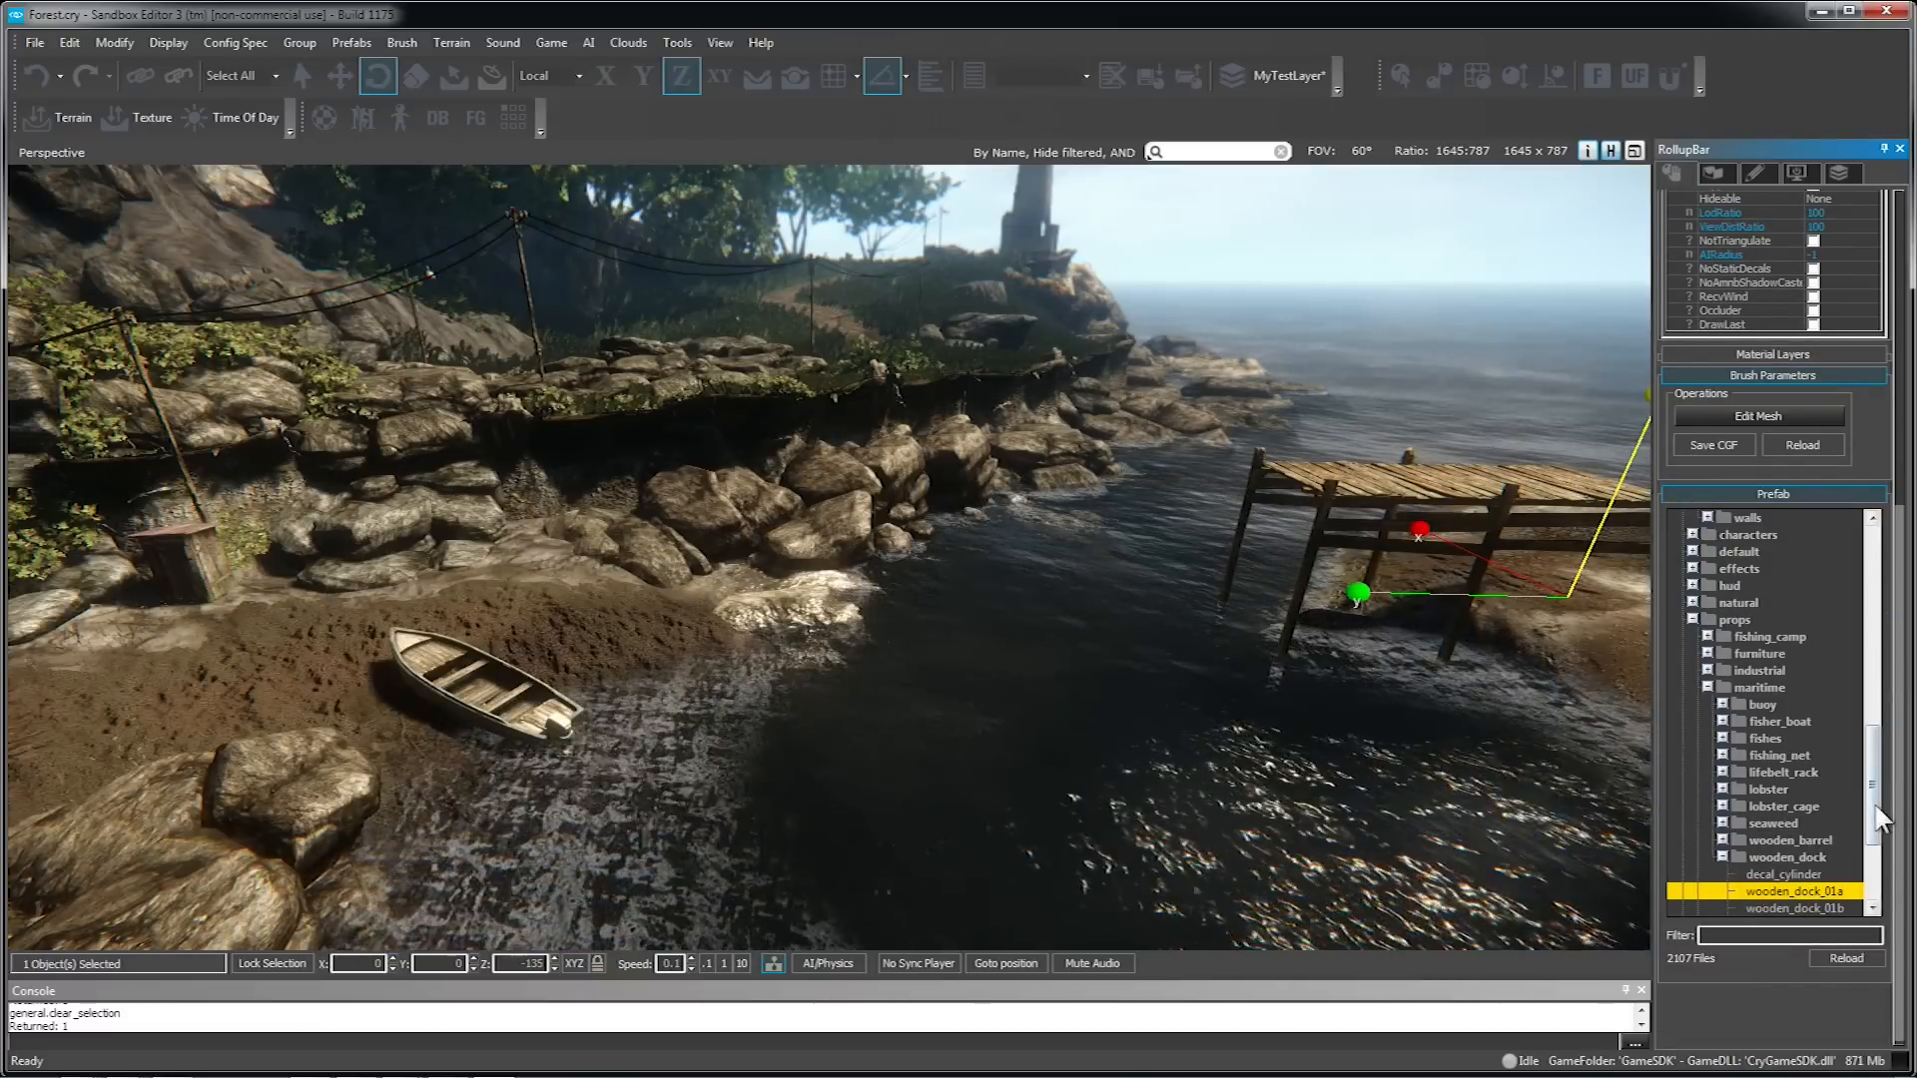
scroll(1891, 844, "down", 1)
left_click_drag(1884, 833, 1883, 846)
left_click(1813, 789)
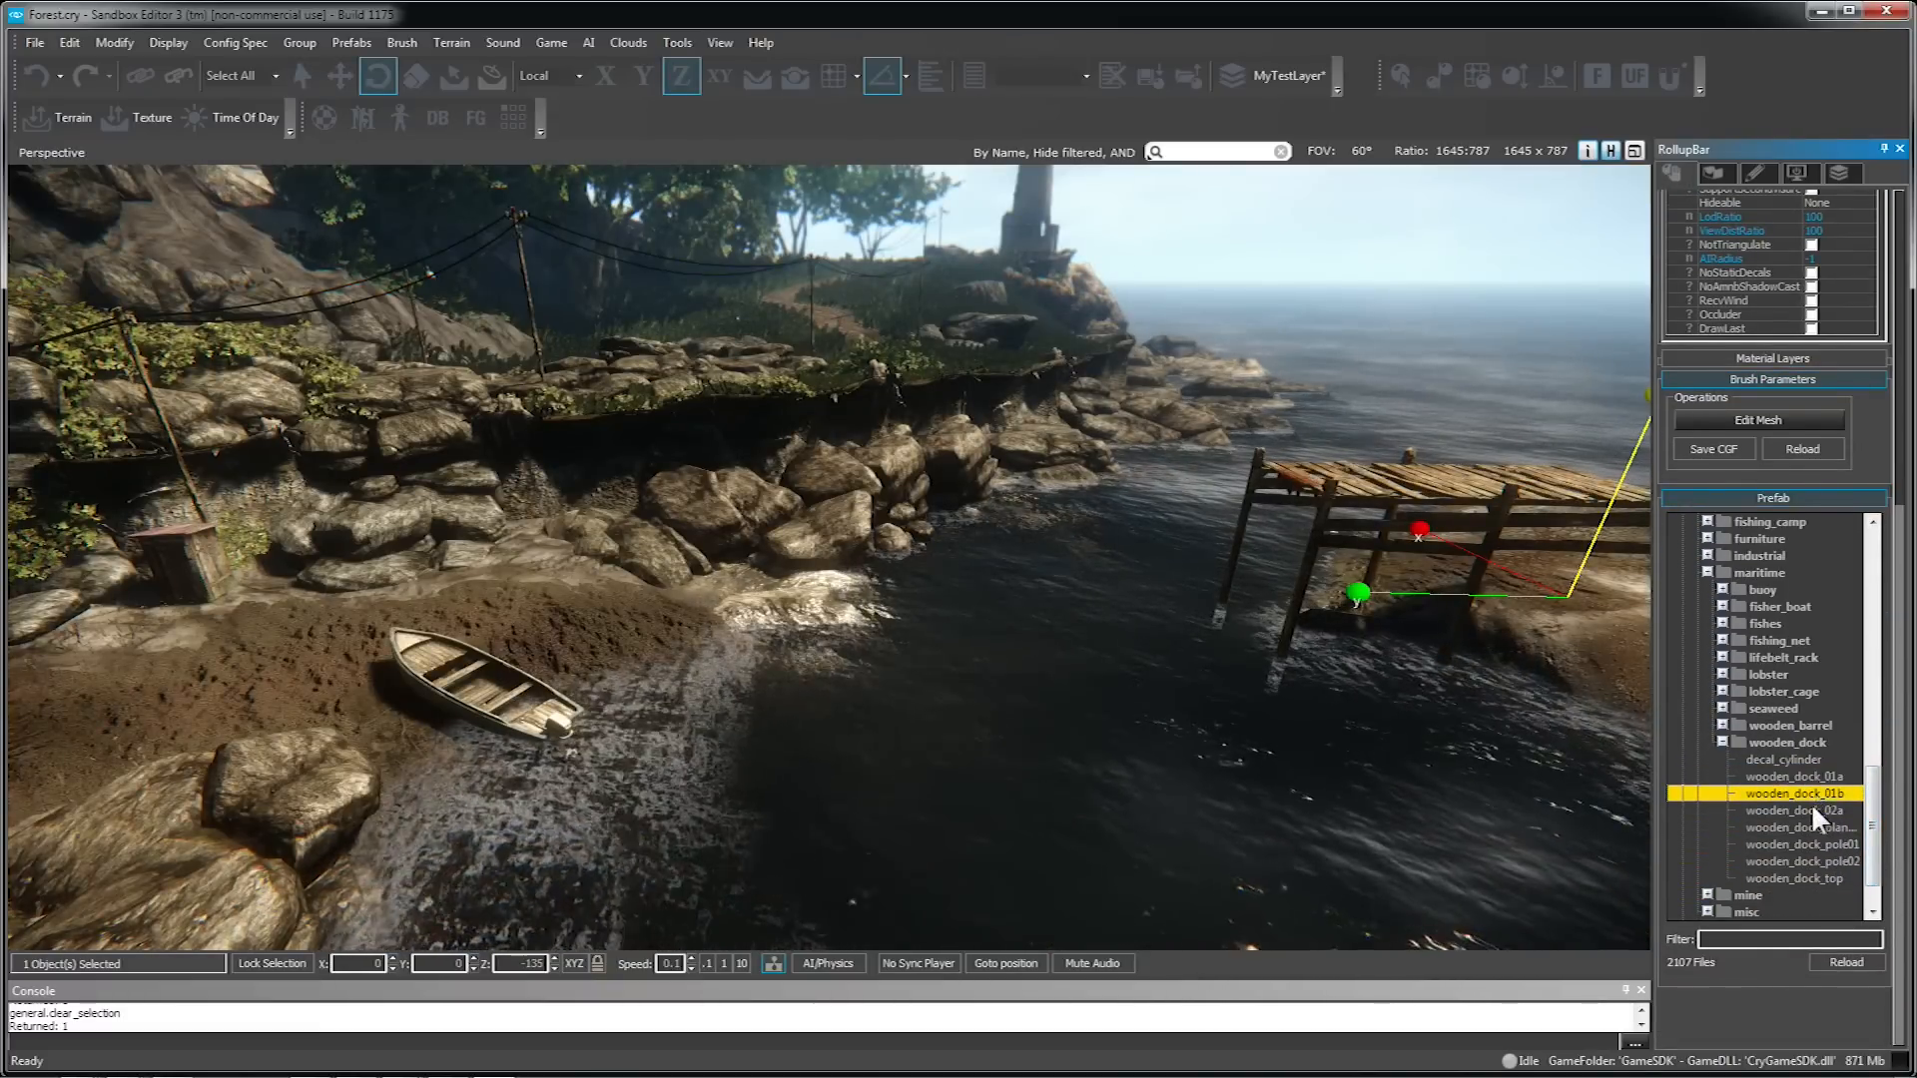
left_click(1812, 807)
- Move the dock section against the rocky shore beside the rowboat, to about X 479, Y 453, Z 141
mouse_move(1374, 601)
right_mouse_down()
mouse_move(1428, 649)
mouse_move(1388, 577)
right_mouse_up()
key("1")
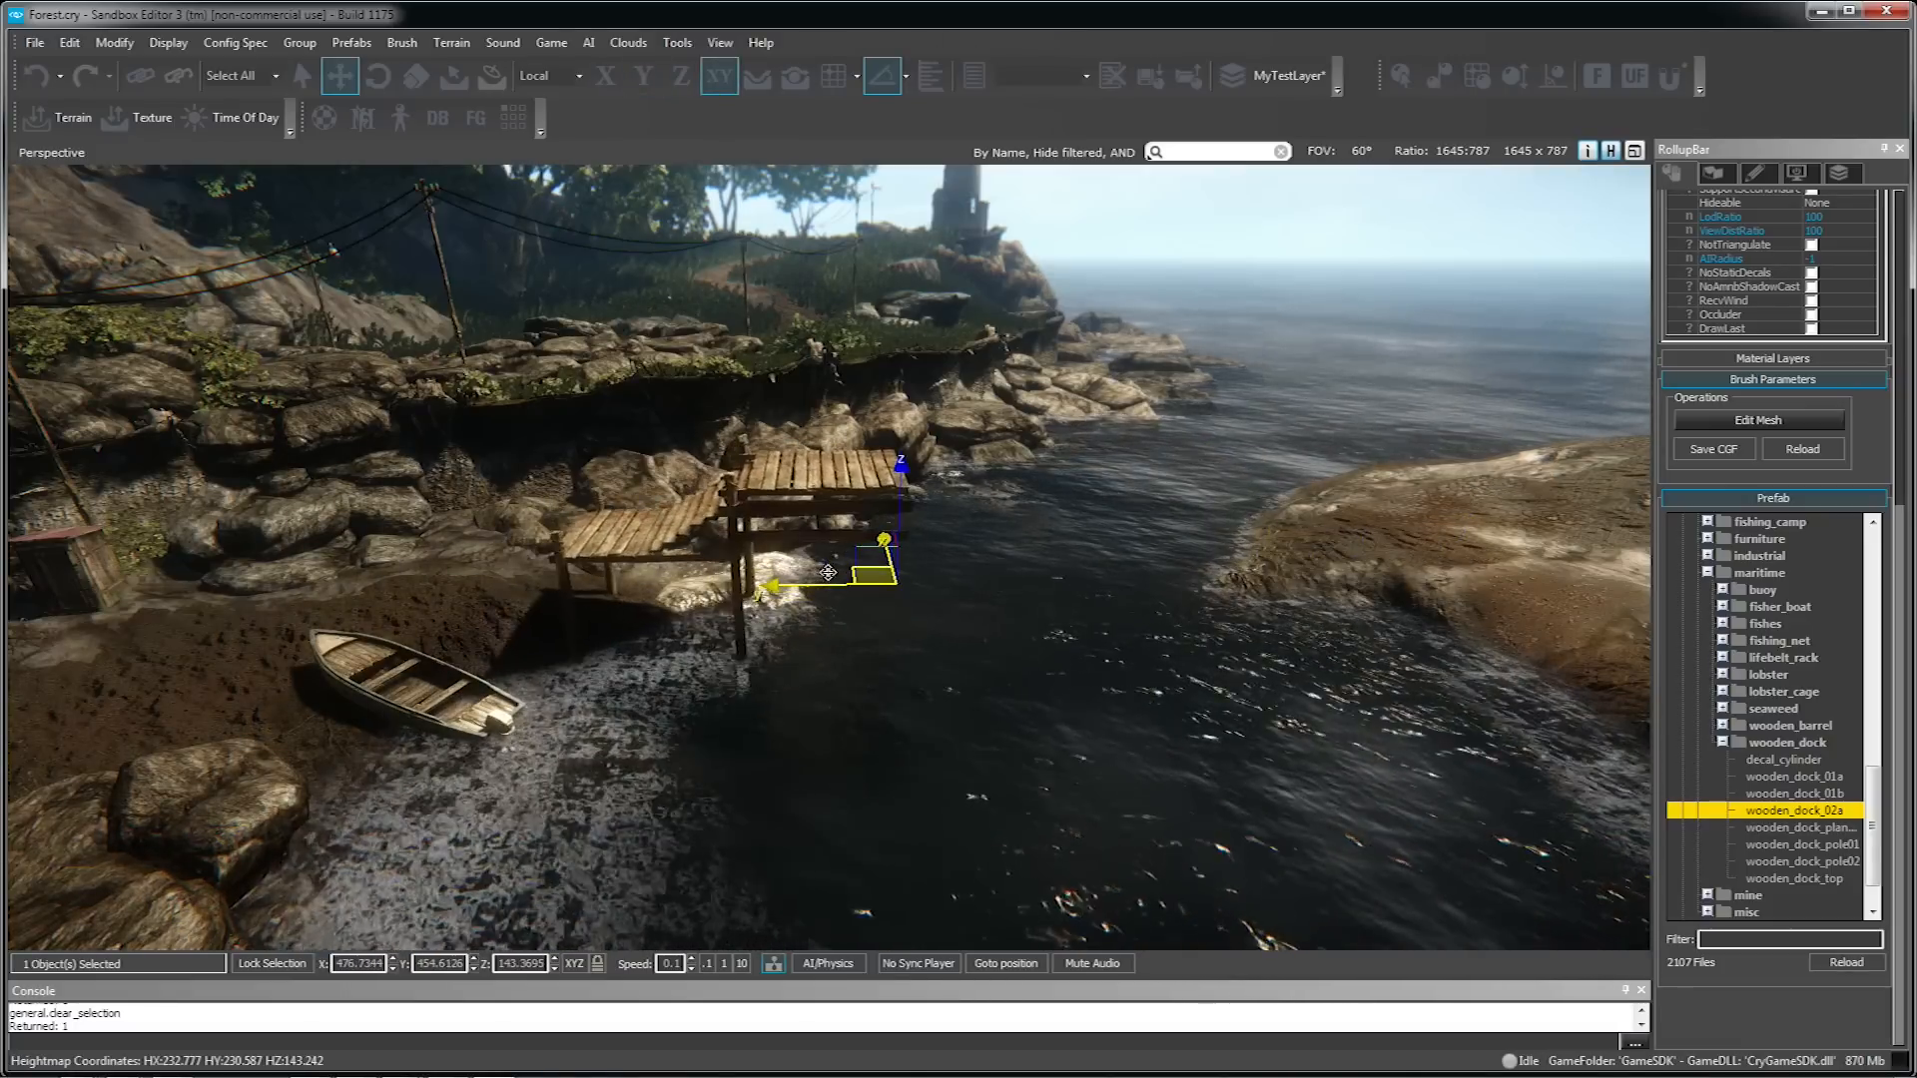
left_click_drag(831, 595, 795, 596)
right_click_drag(795, 596, 840, 478)
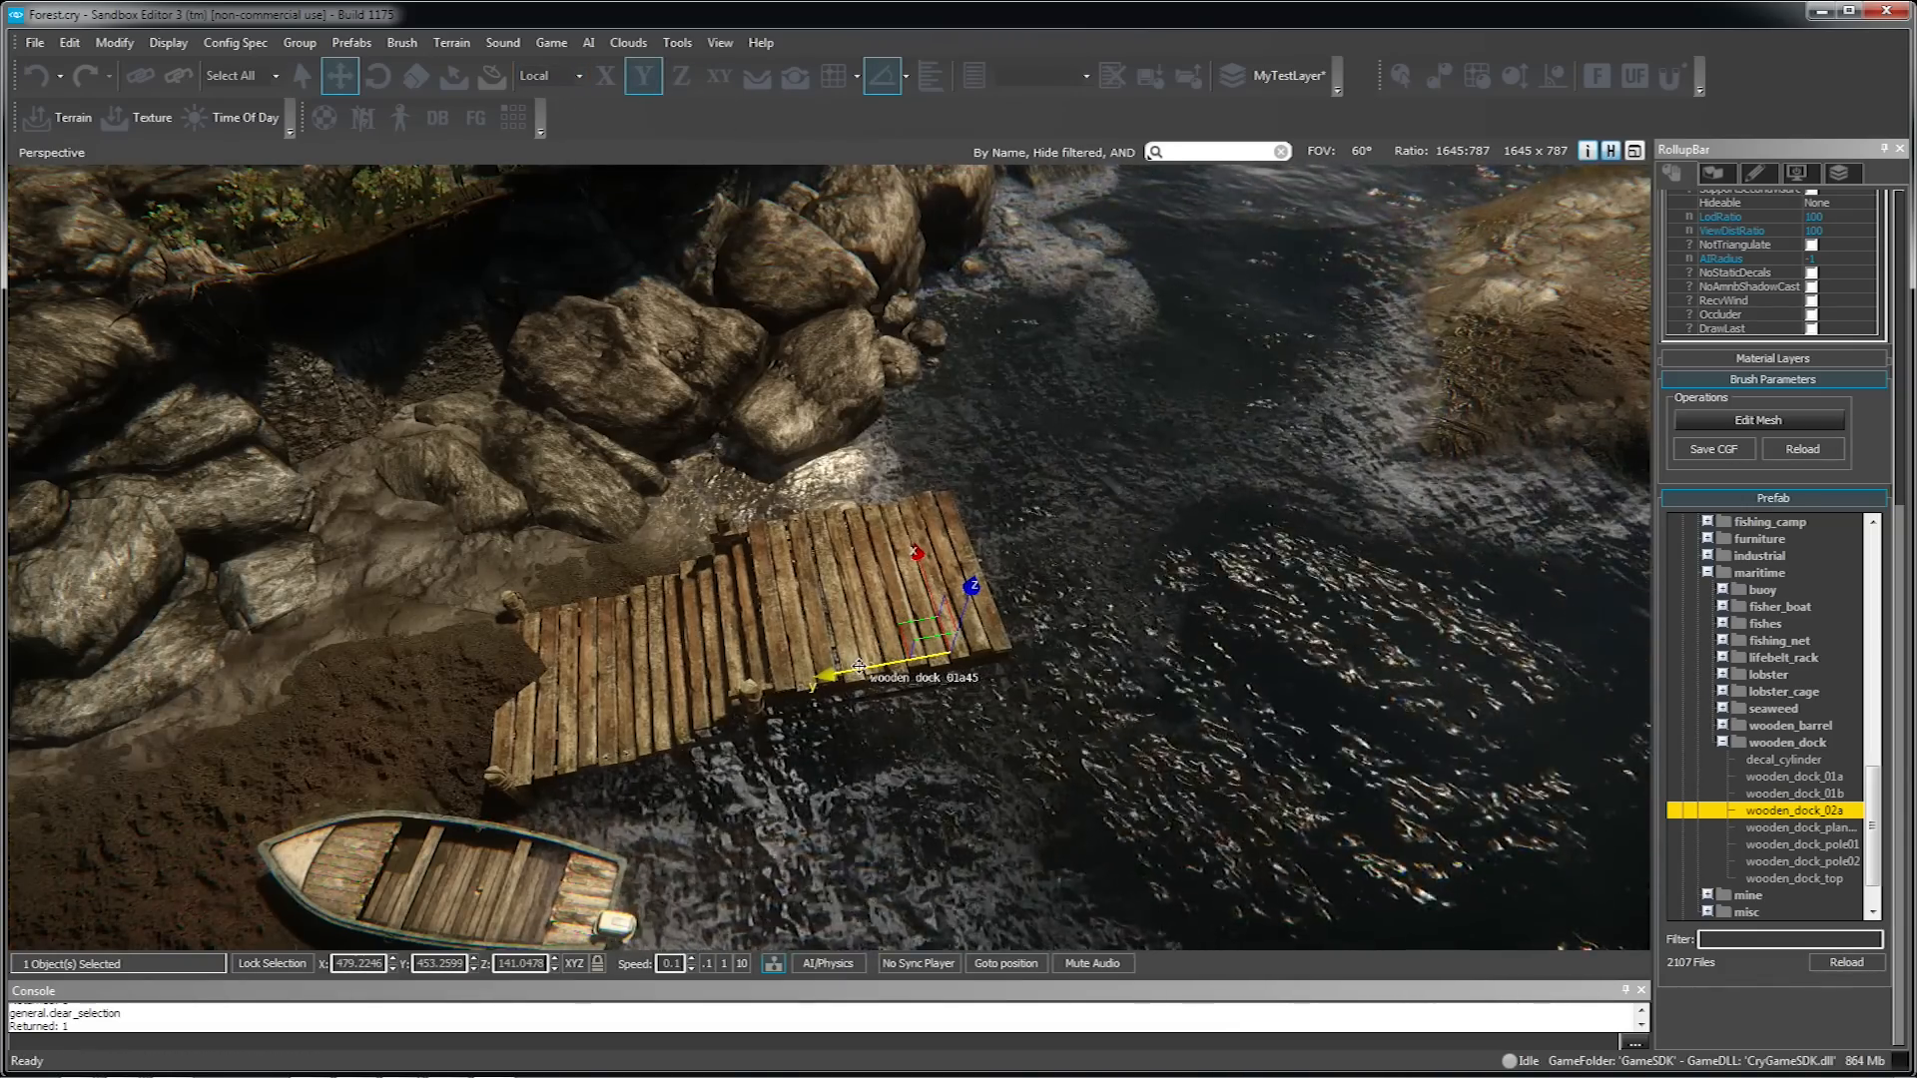
- Clone the dock section along its Y axis to extend the bridge towards the island, using wooden_dock_01a geometry for the next section
left_click(1338, 647)
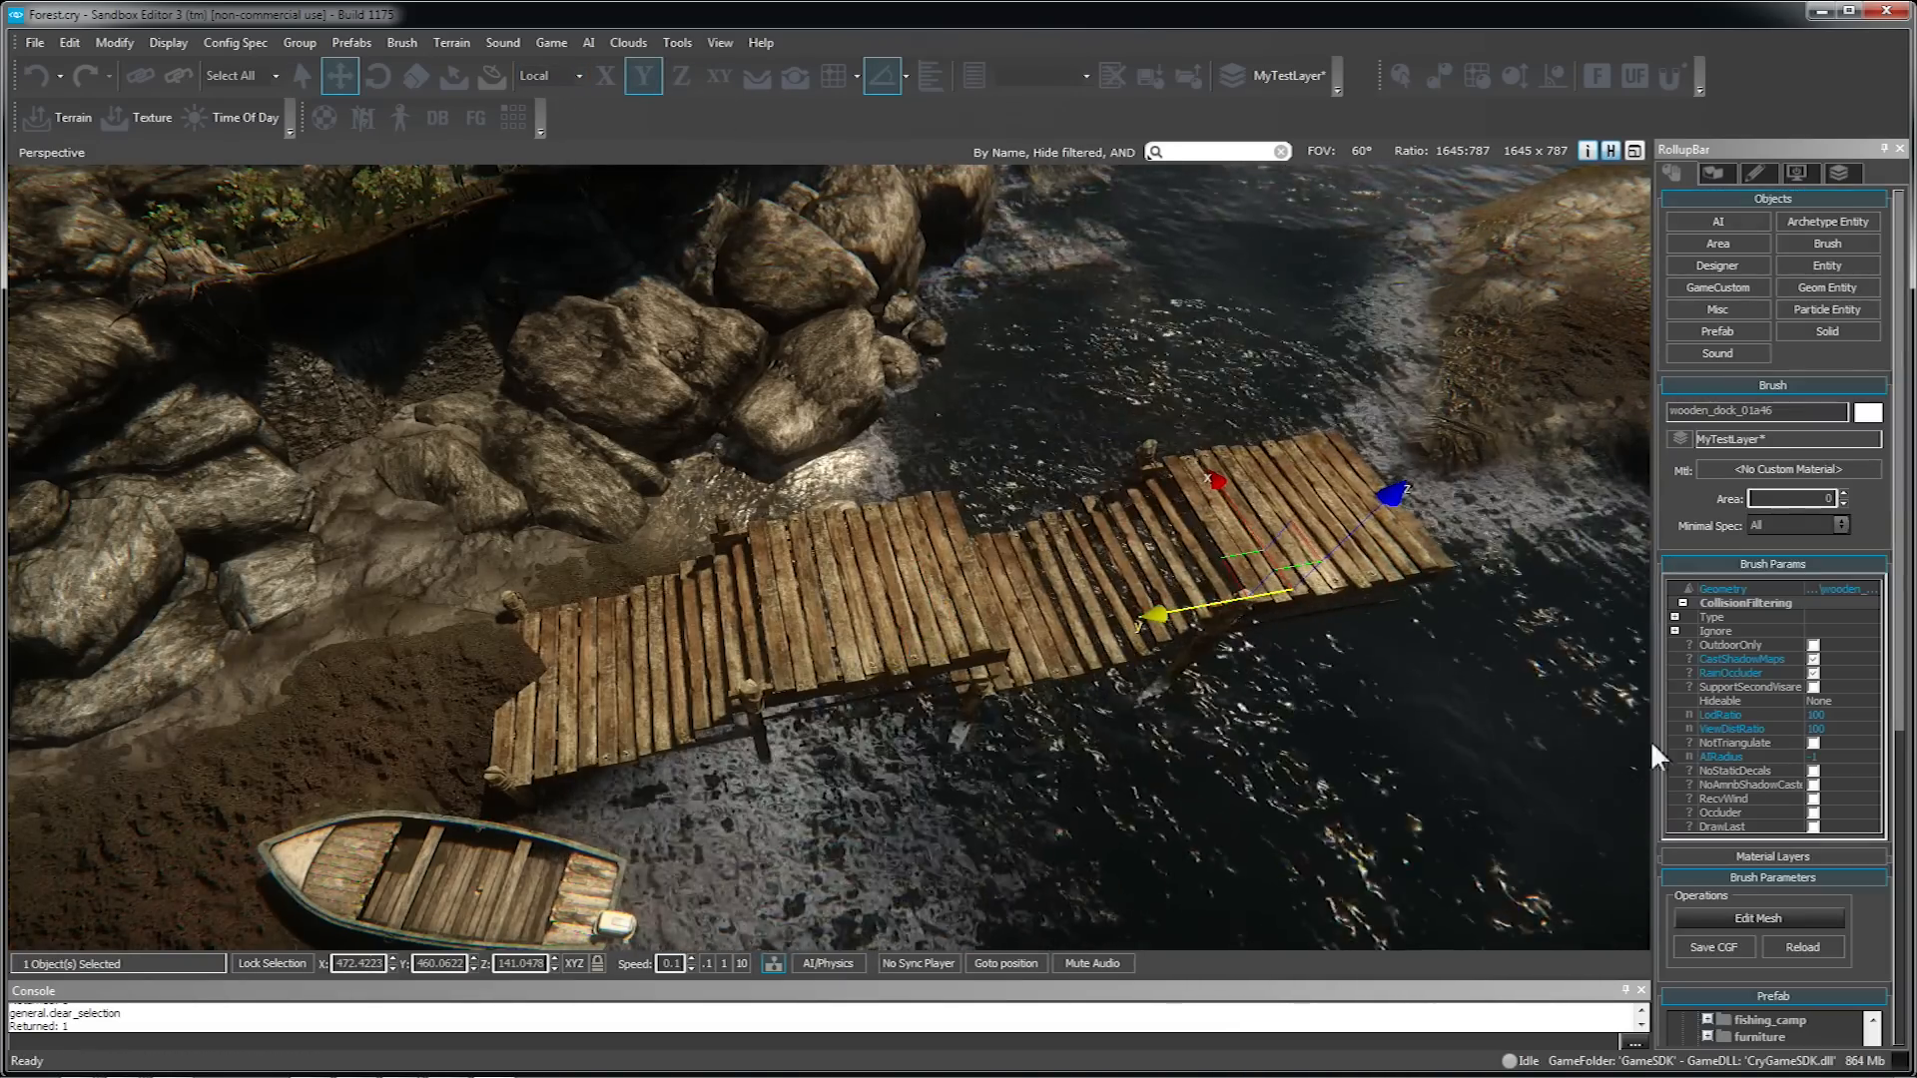
scroll(1877, 589, "down", 3)
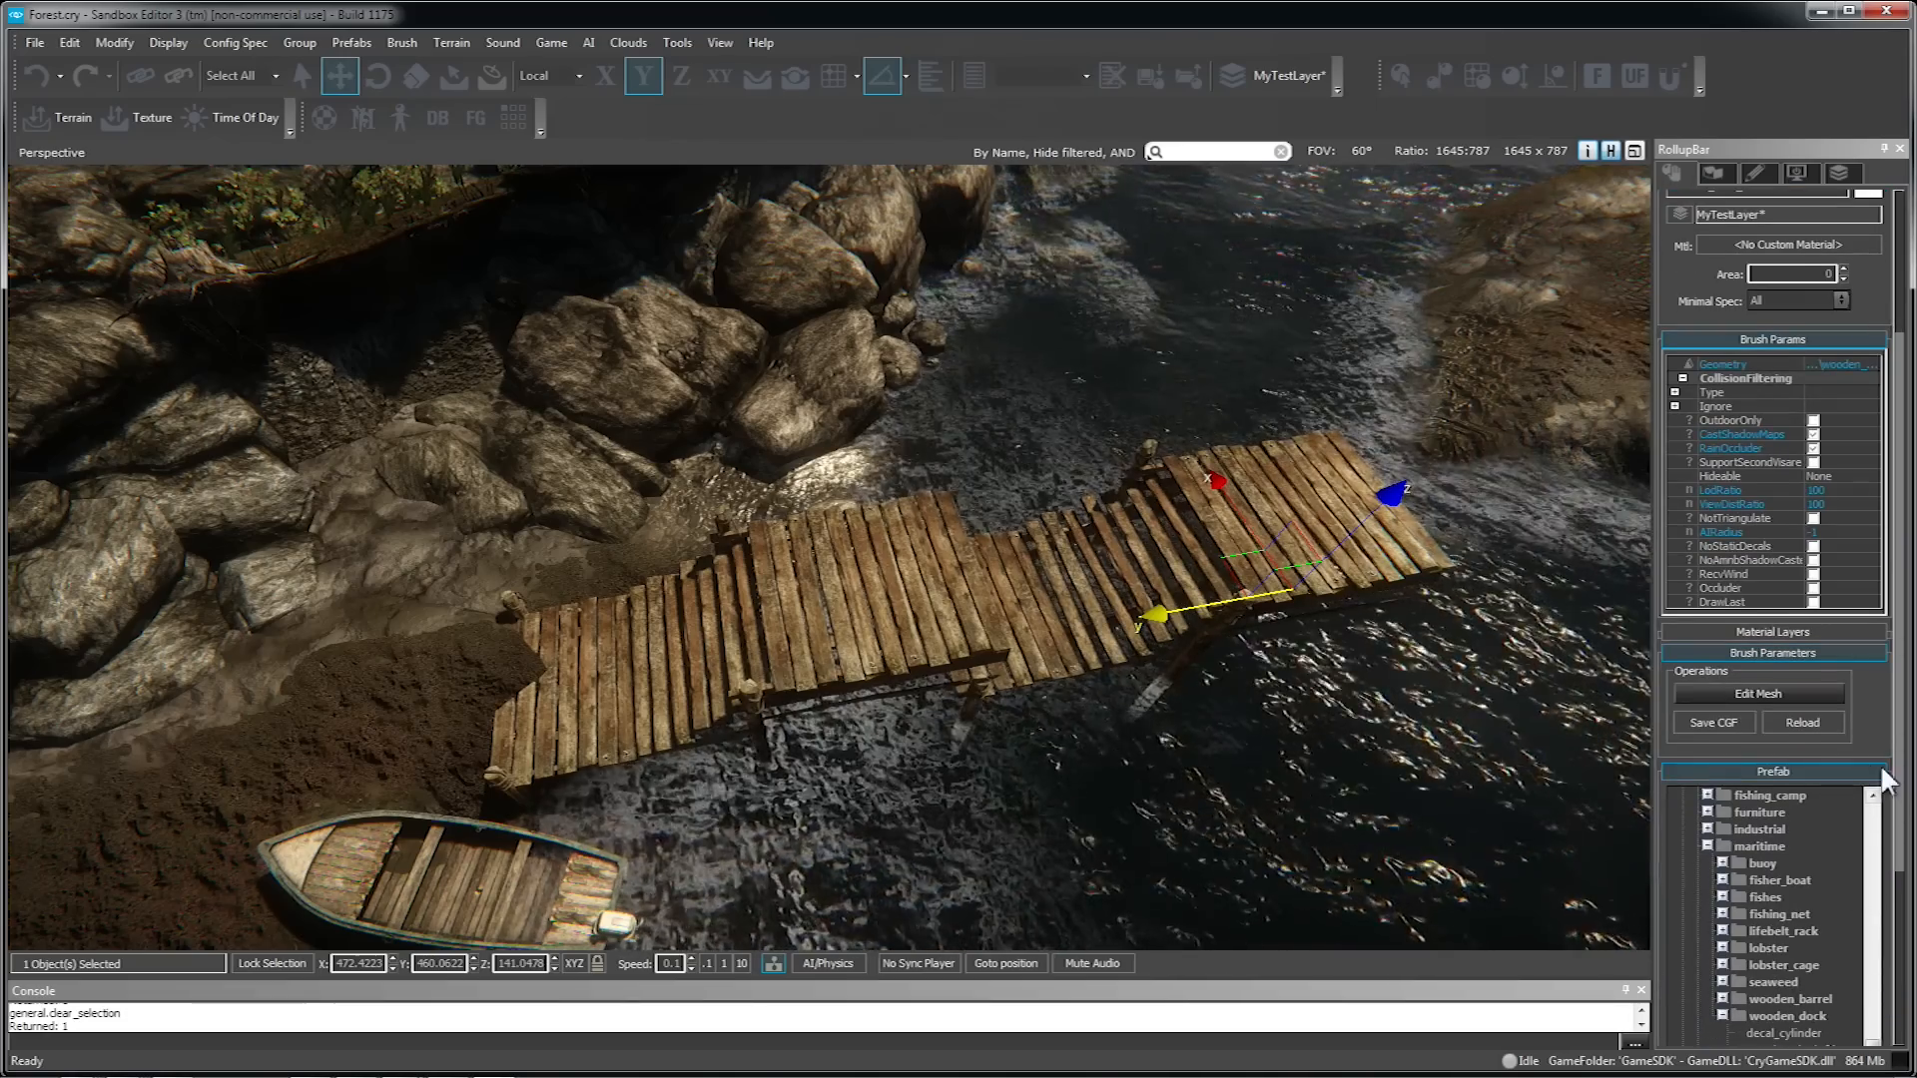
scroll(1905, 721, "down", 3)
left_click(1834, 822)
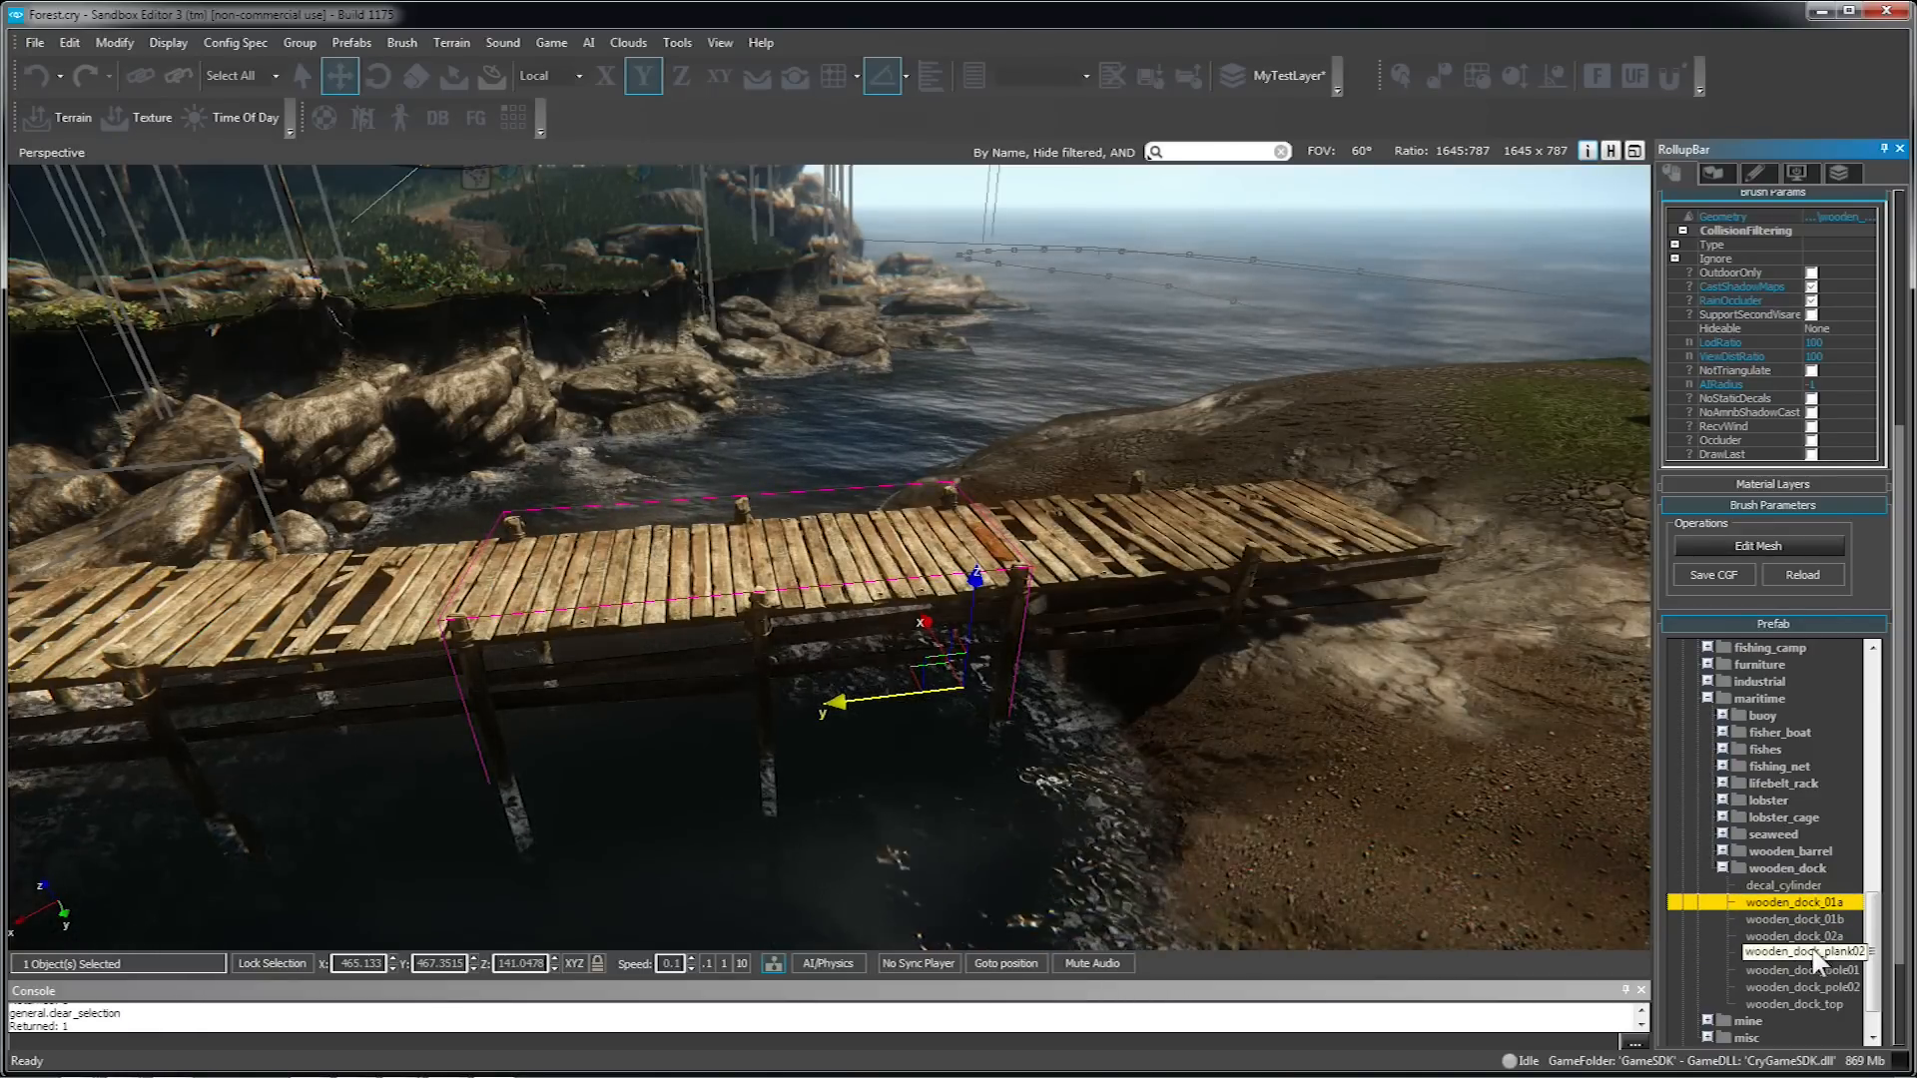
- Try the wooden_dock_01b and wooden_dock_01a geometry variants on the dock section nearest the island's edge
left_click(1811, 938)
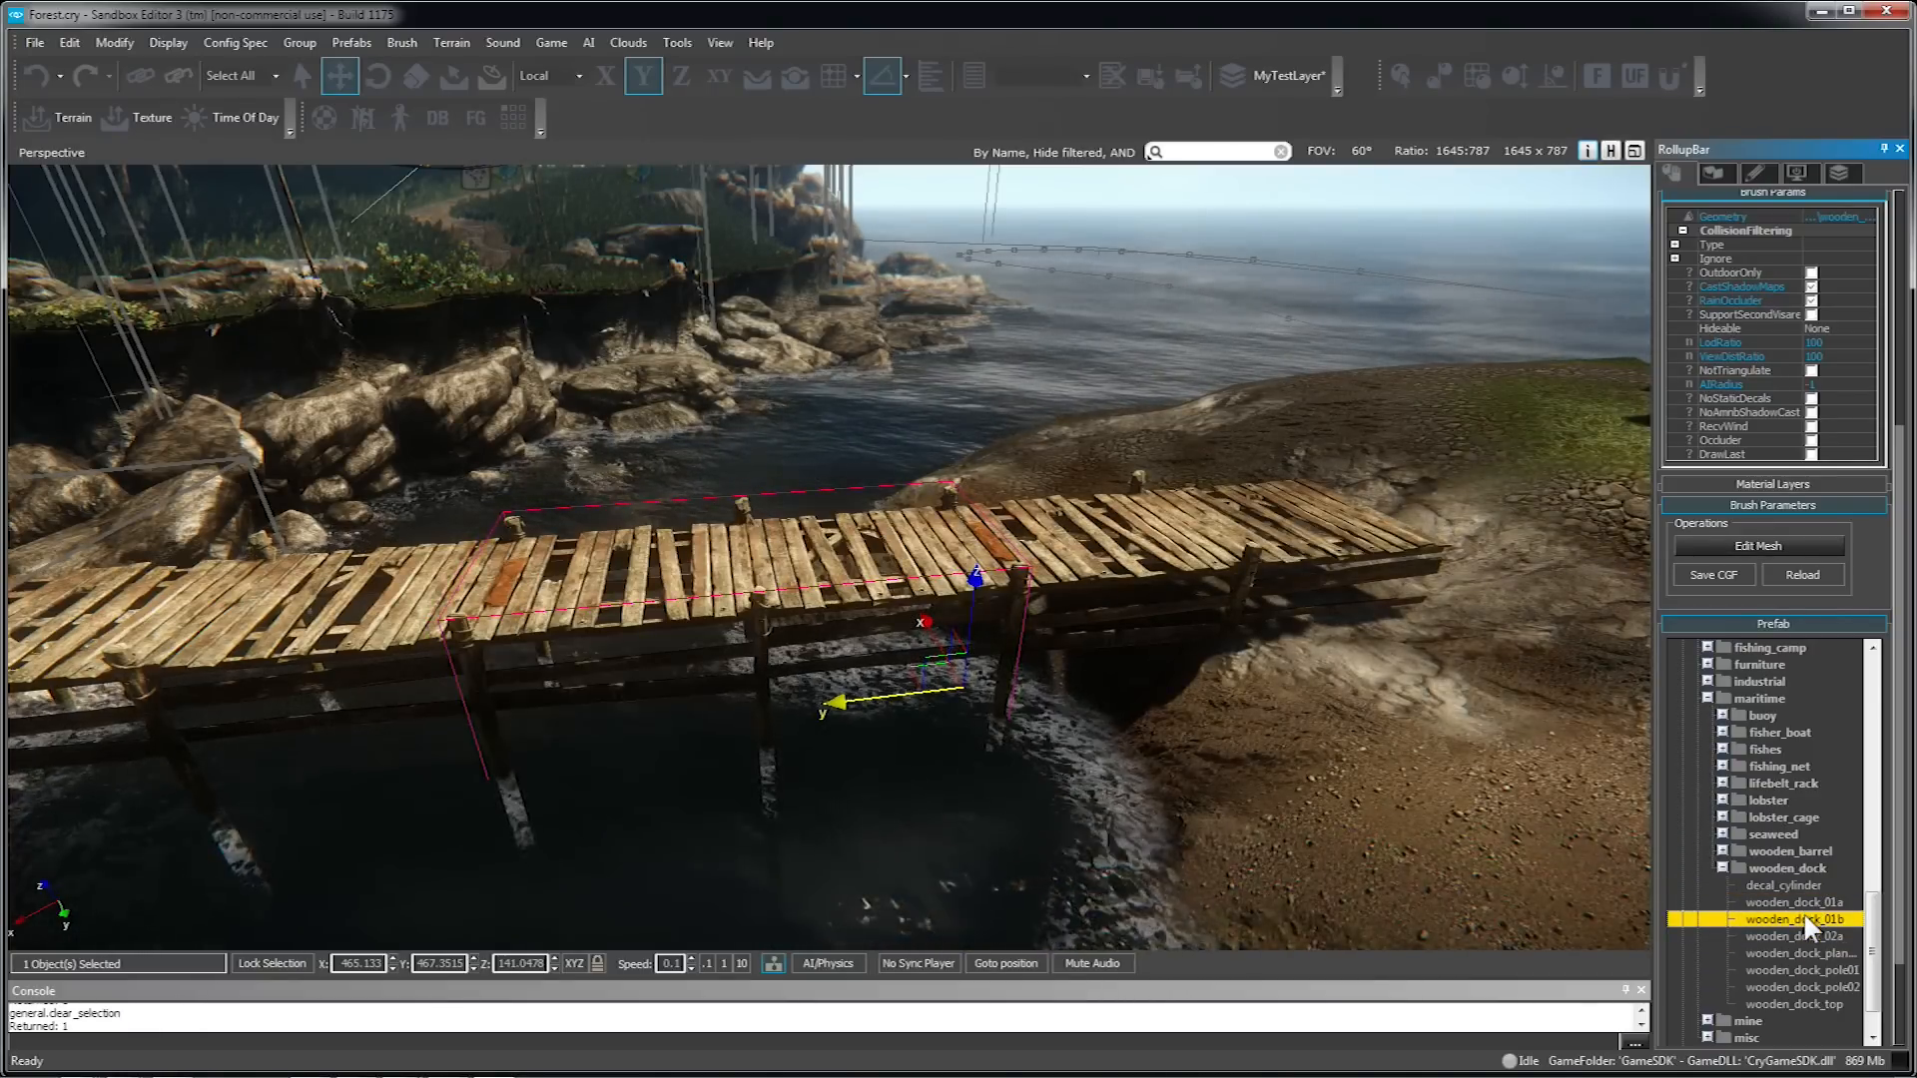
left_click(1803, 899)
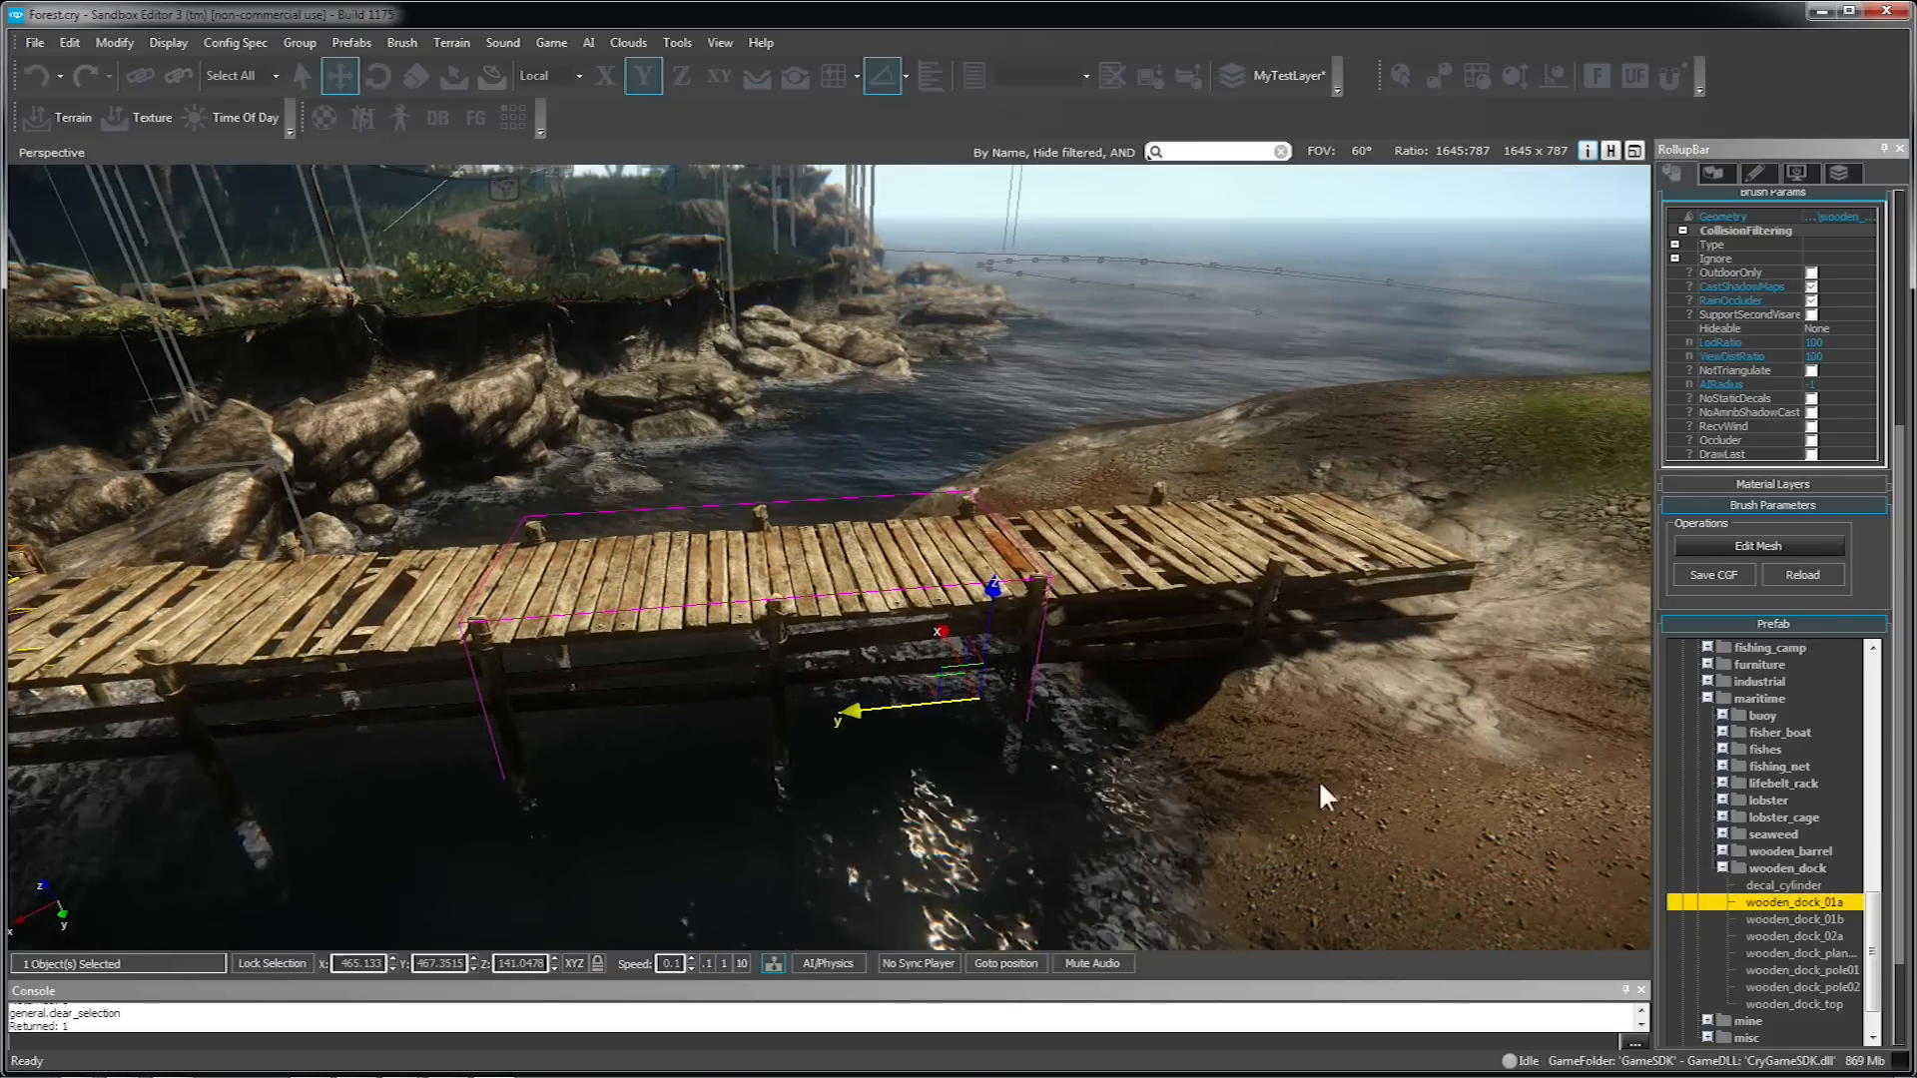
key("Down")
- Flatten the terrain where the dock meets the island to the sampled height of about 145.1, with hardness 0.74
right_click_drag(1212, 576, 1078, 580)
key("w")
key("d")
key("s")
right_click_drag(829, 729, 1179, 839)
right_click_drag(918, 459, 855, 439)
key("q")
mouse_move(798, 489)
left_mouse_down()
mouse_move(745, 579)
mouse_move(787, 549)
mouse_move(817, 483)
left_mouse_up()
left_click(765, 520, "ctrl")
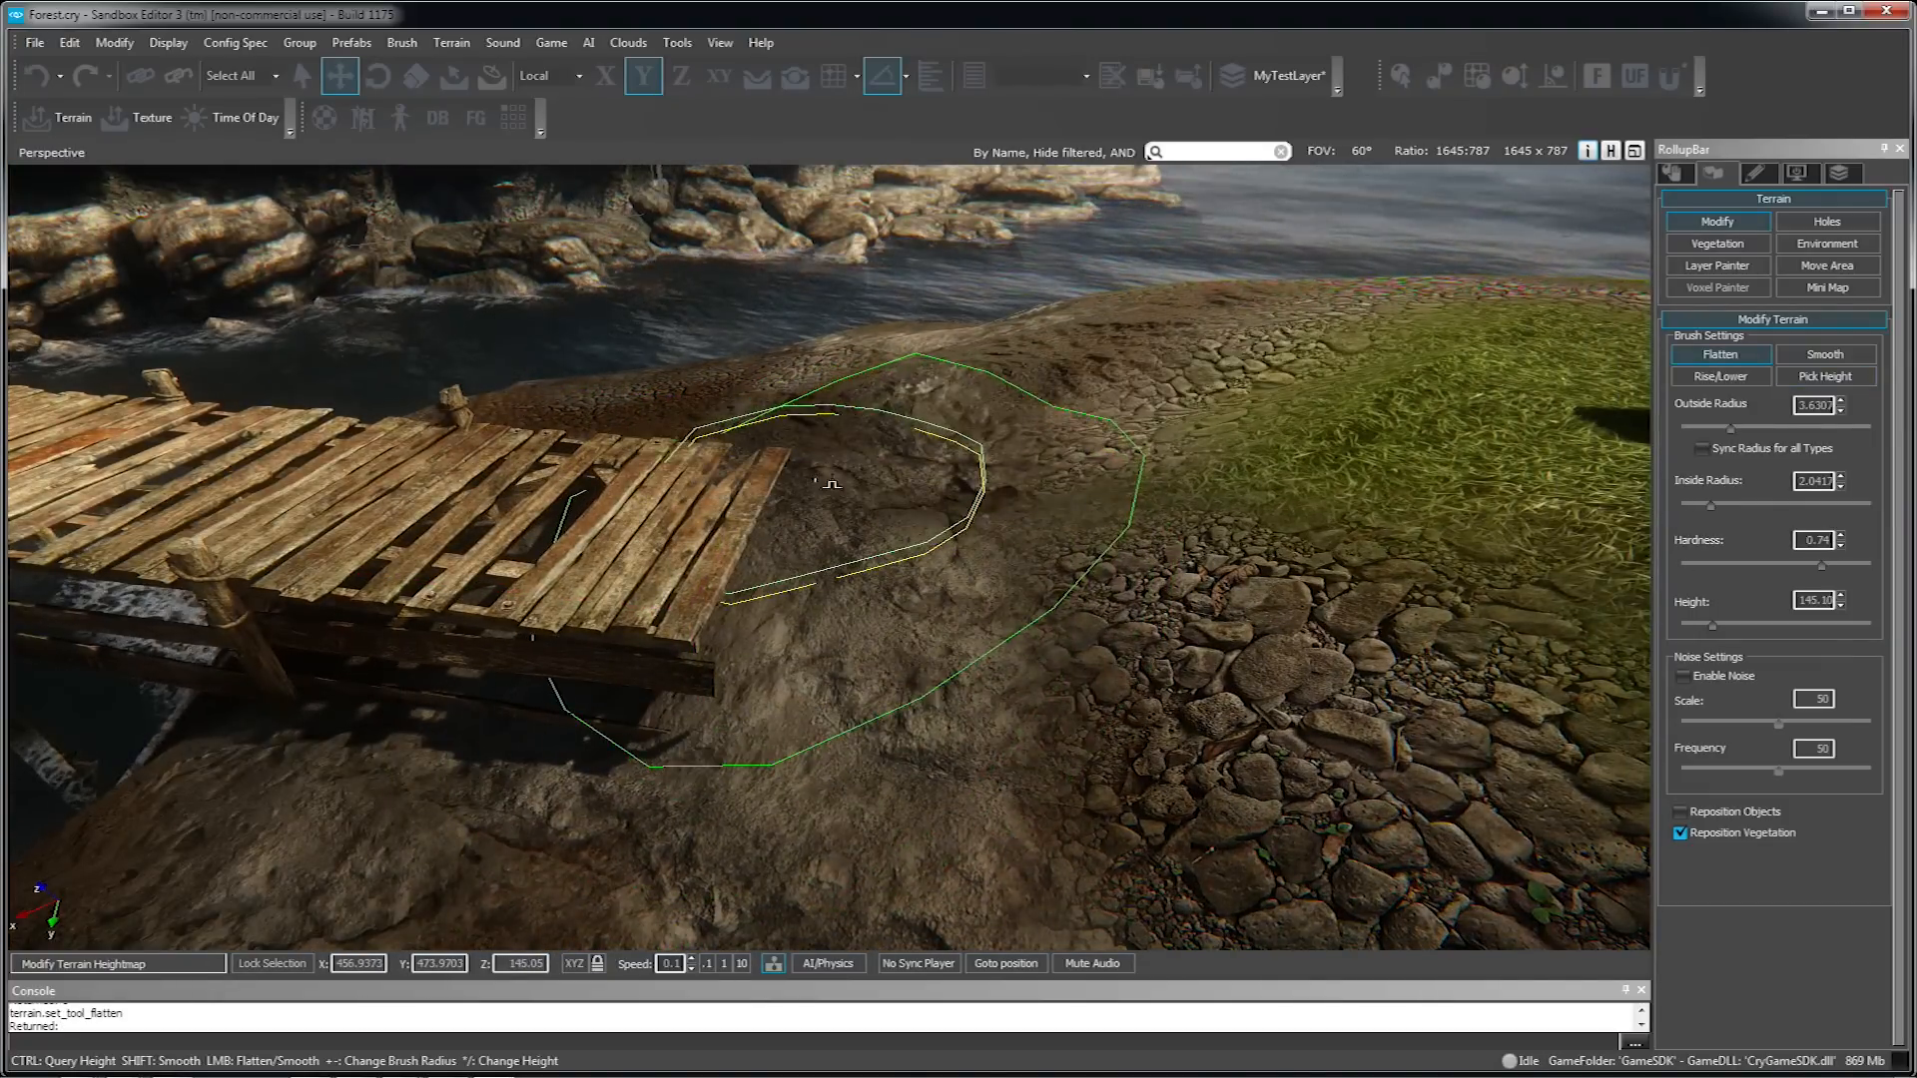
key("w")
right_click_drag(899, 669, 559, 564)
key("s")
key("d")
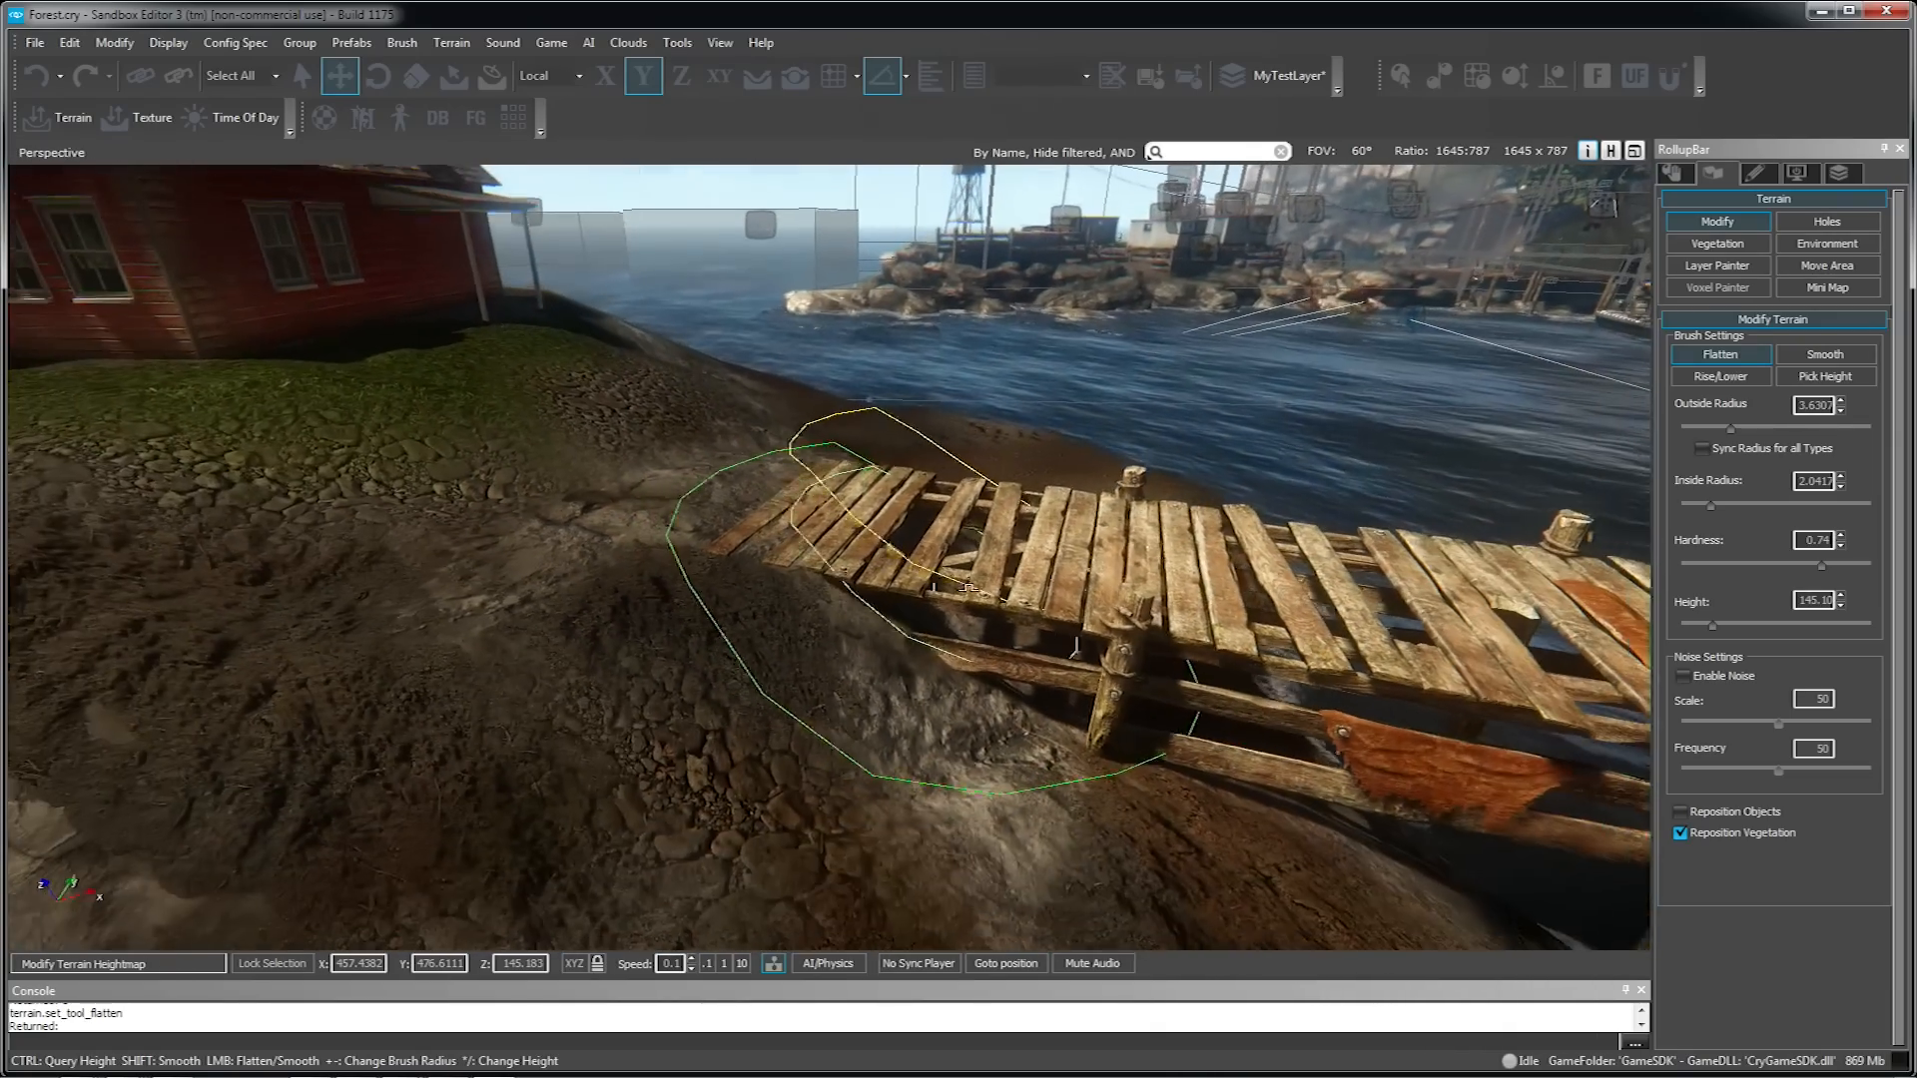
- Smooth the terrain around the island end of the dock with an outside radius of 2 and hardness 0.47
left_click(1814, 355)
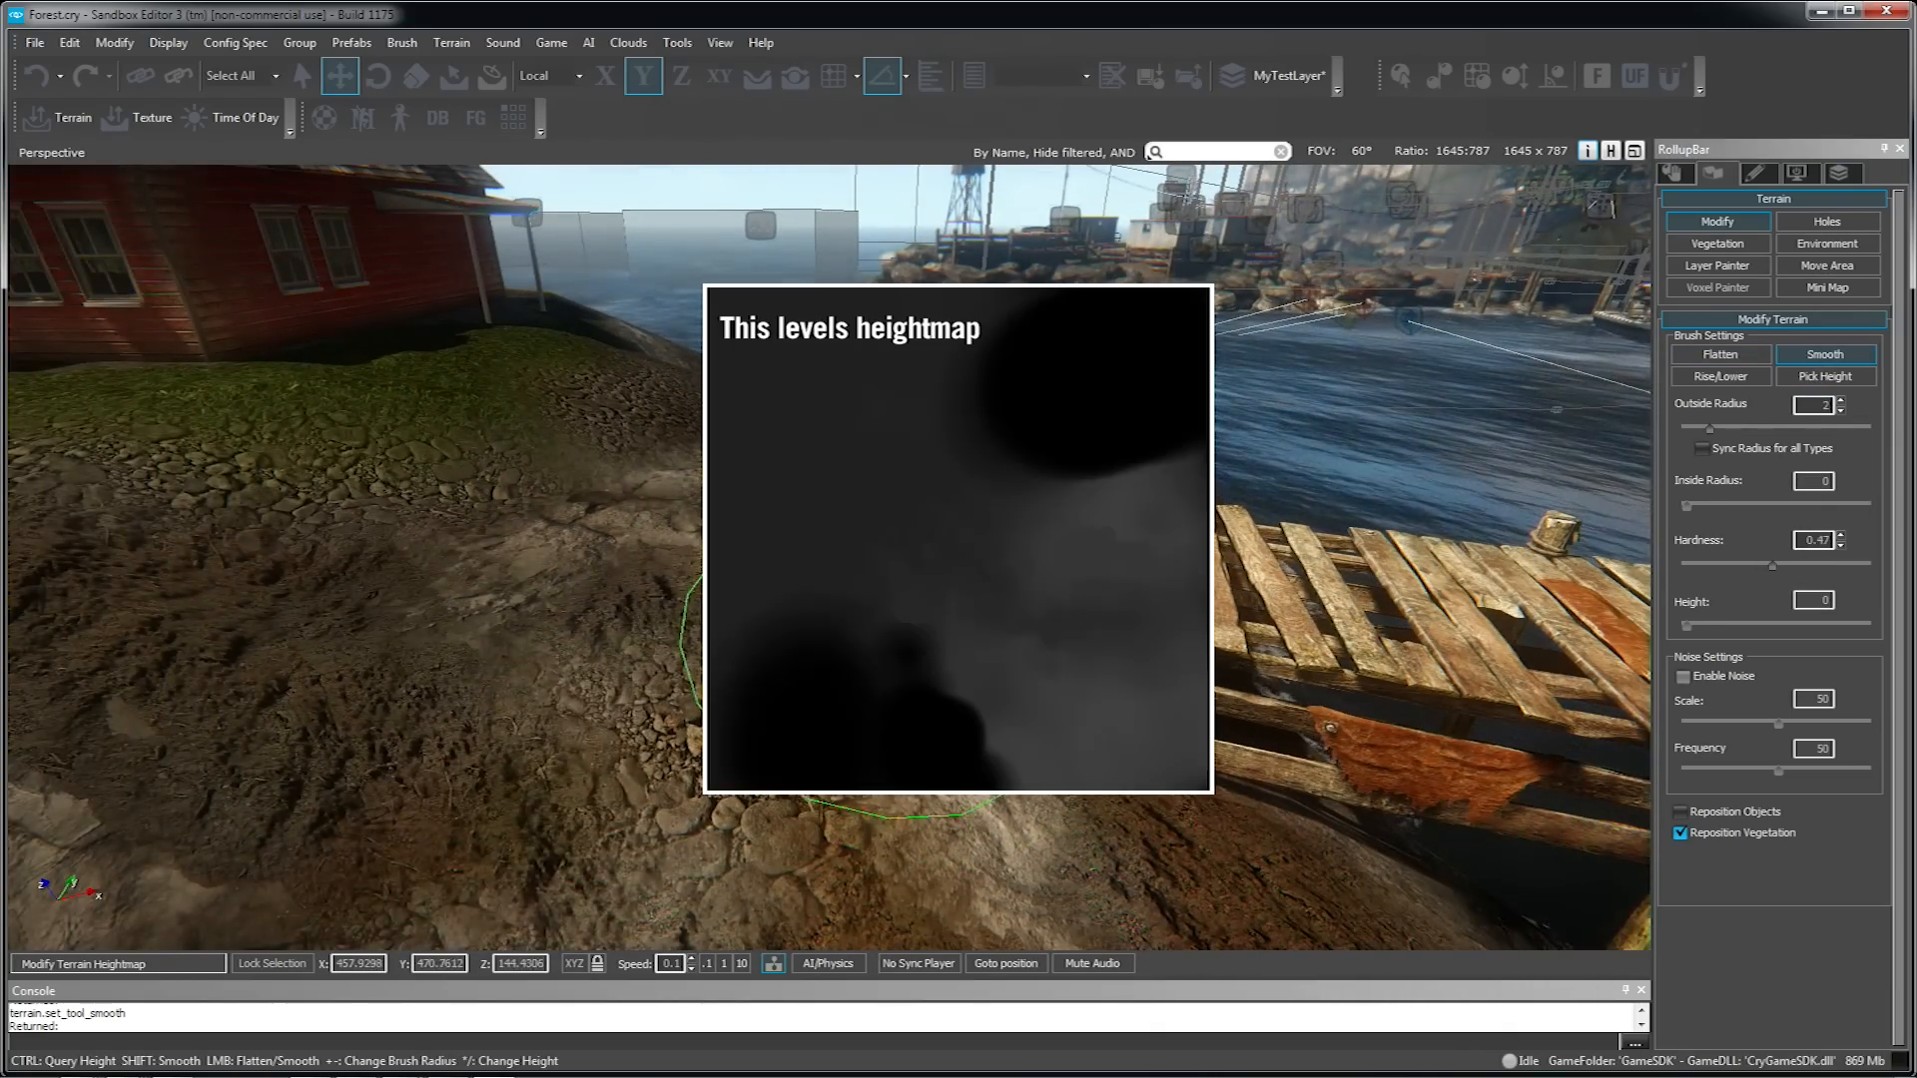
key("d")
mouse_move(1128, 649)
right_mouse_down()
mouse_move(699, 654)
mouse_move(799, 699)
mouse_move(541, 695)
right_mouse_up()
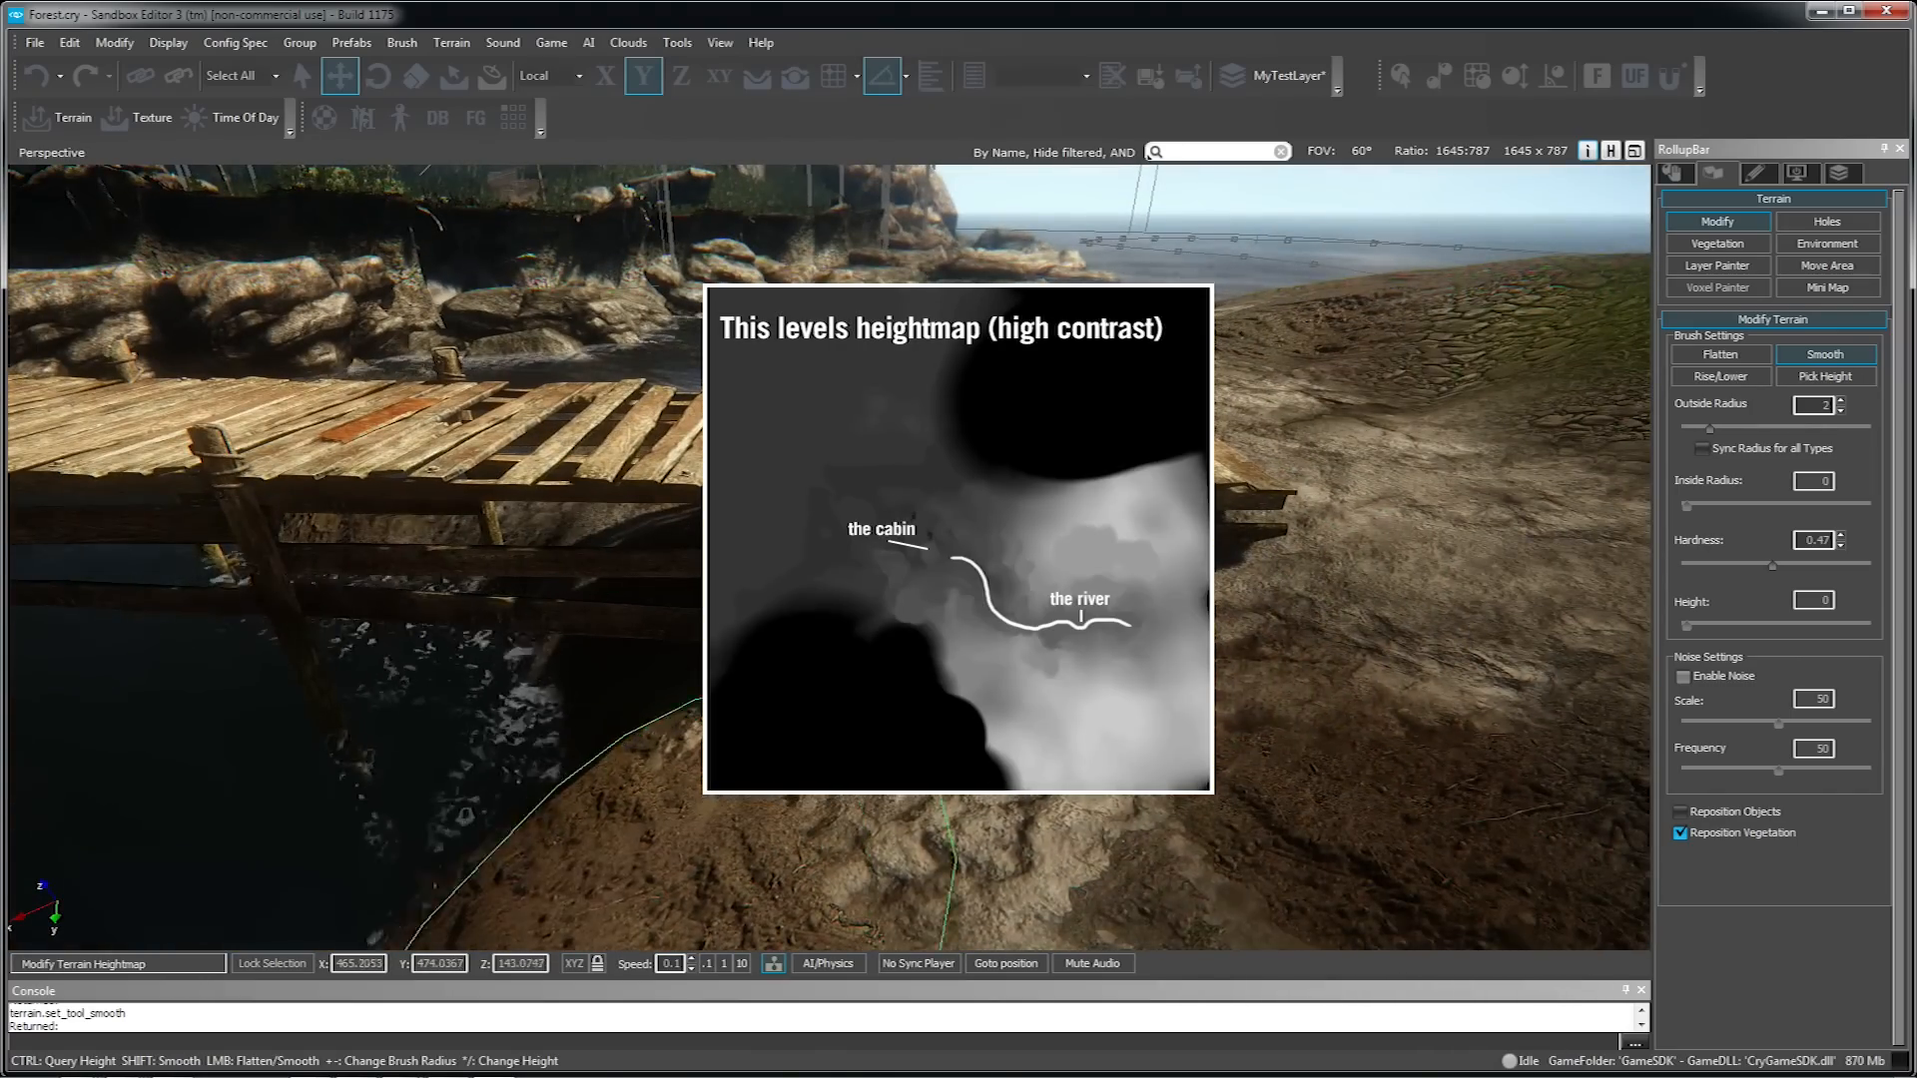
right_click_drag(1108, 629, 889, 629)
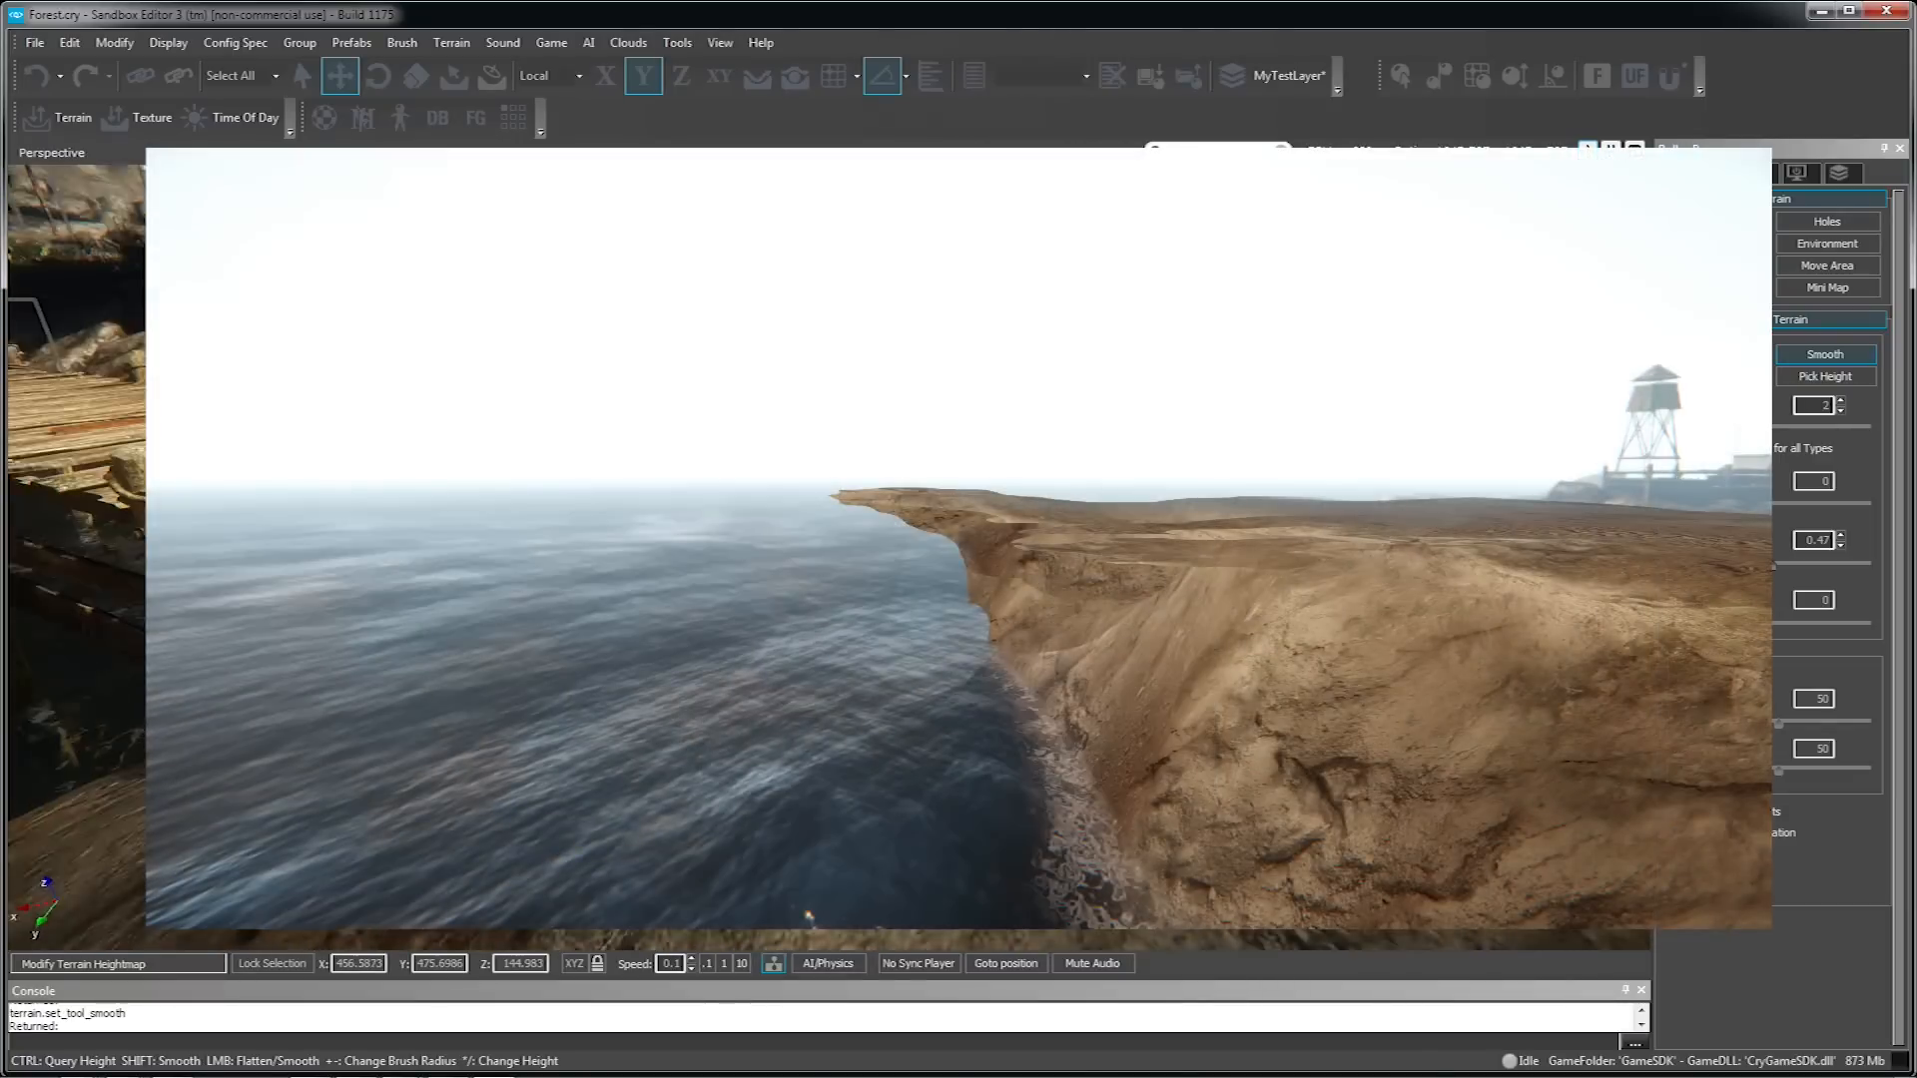
key("w")
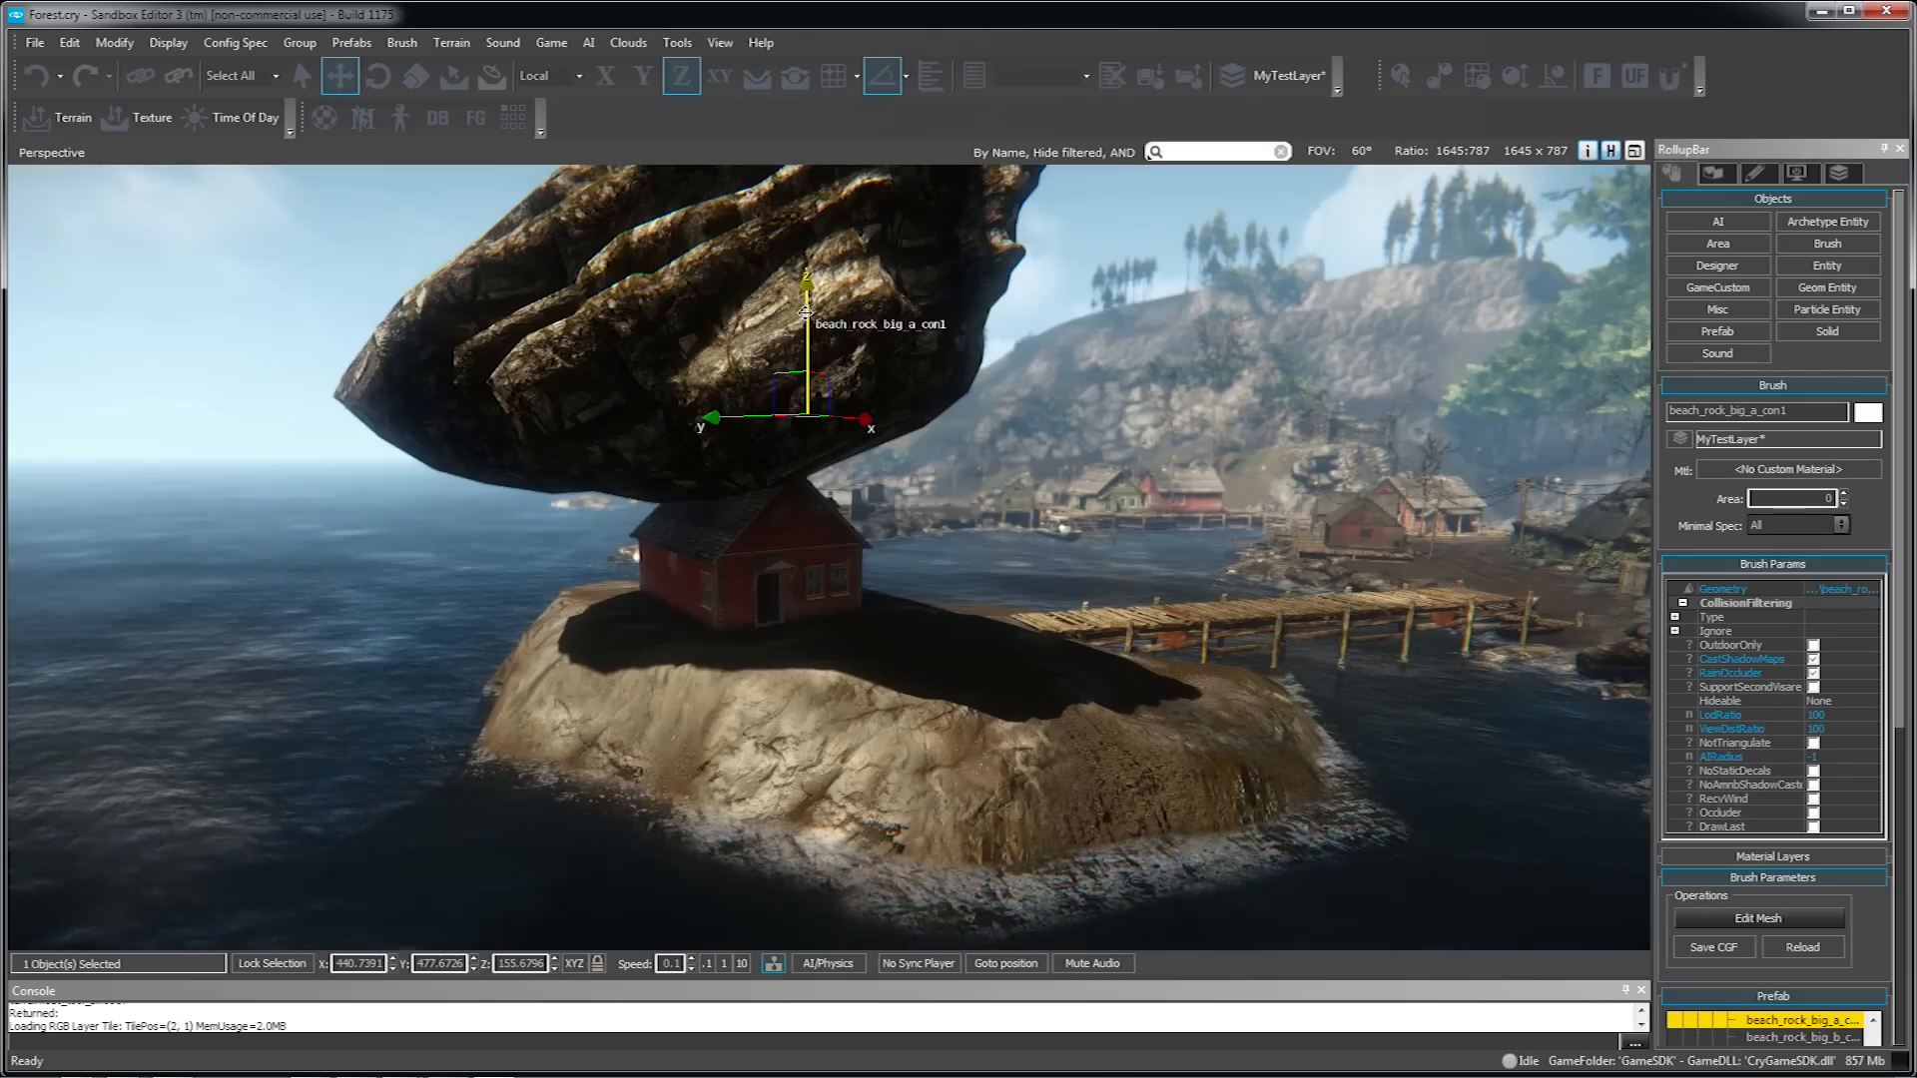
- Lower the big beach rock from above the house to about Z 137.9 and shift it horizontally along the island's shore
left_click_drag(806, 312, 808, 787)
key("w")
right_click_drag(933, 805, 1034, 823)
key("w")
key("s")
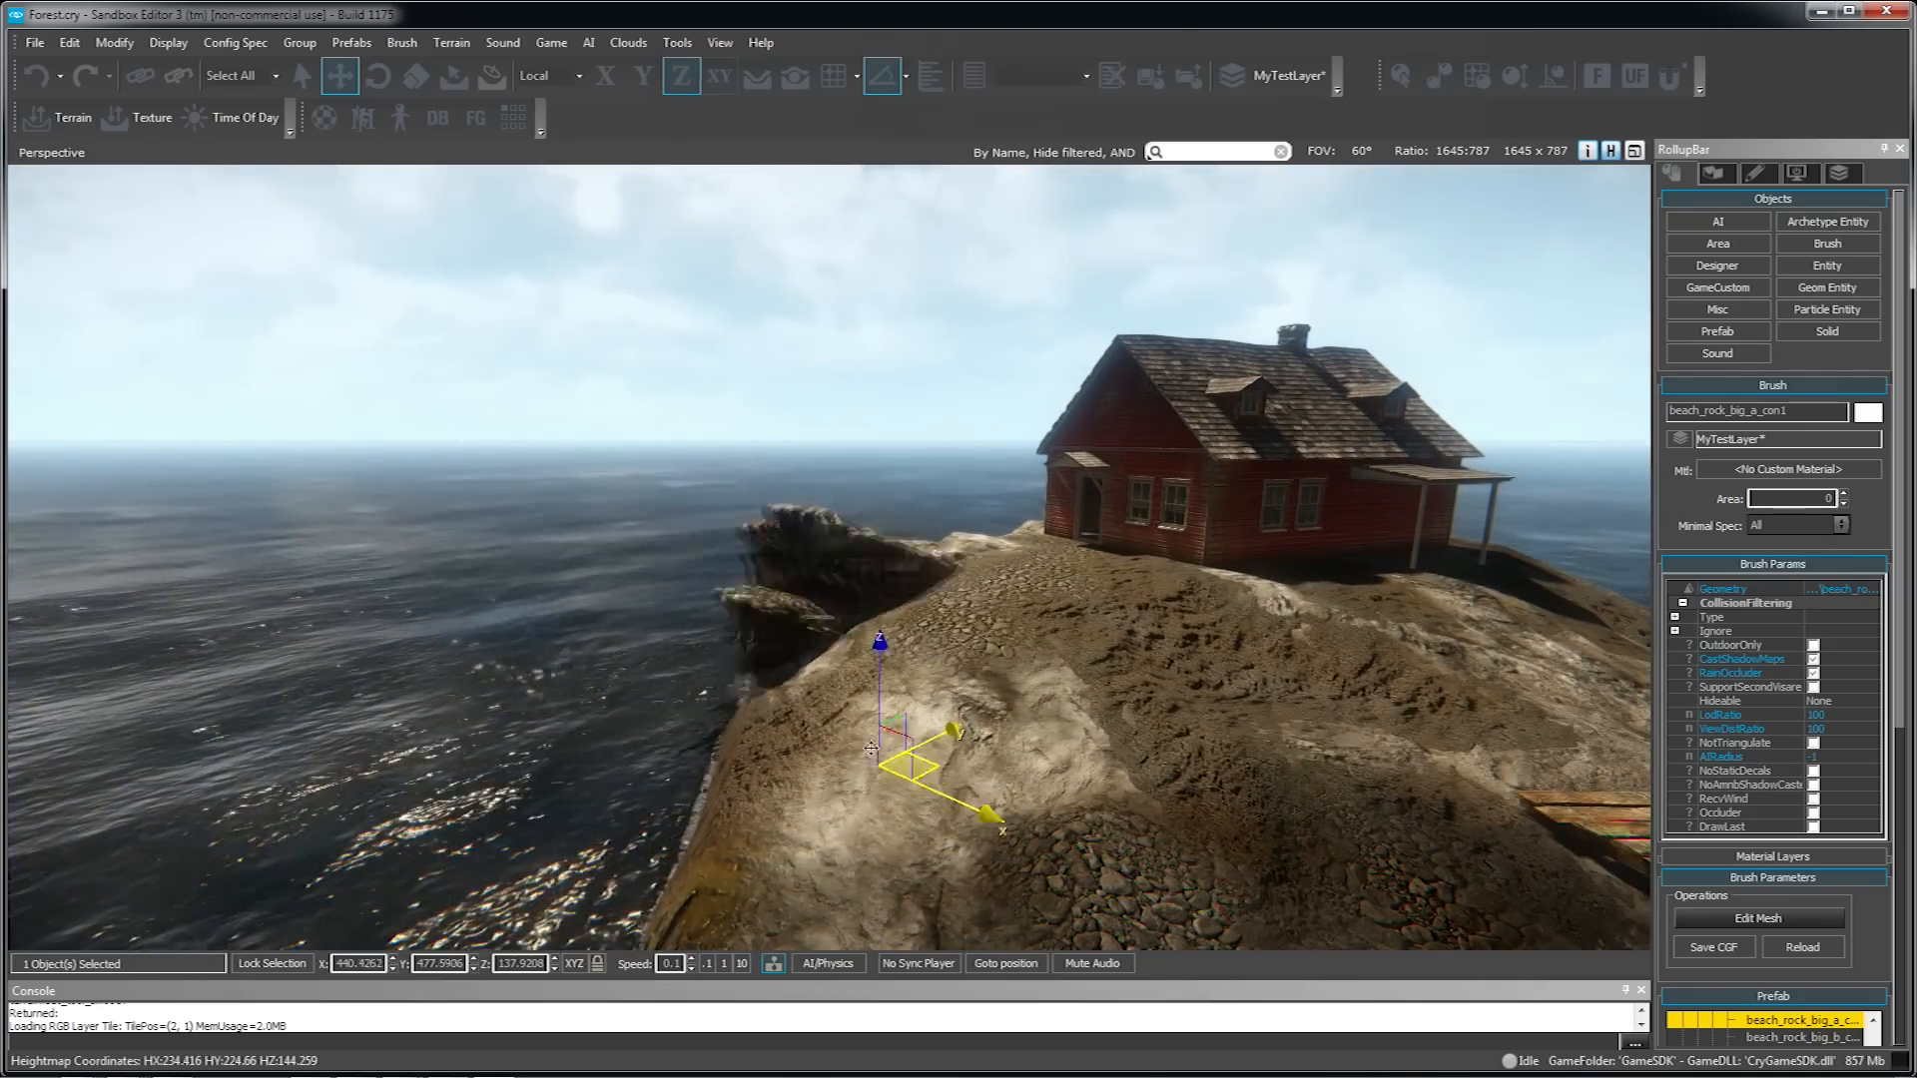
left_click_drag(824, 771, 823, 829)
- Swap the geometry of the rock beside the island through the beach_rock_med and beach_rock_wall variants to deco_rock_forest_b
right_click_drag(1106, 775, 1188, 781)
key("w")
key("a")
key("s")
left_click(1780, 789)
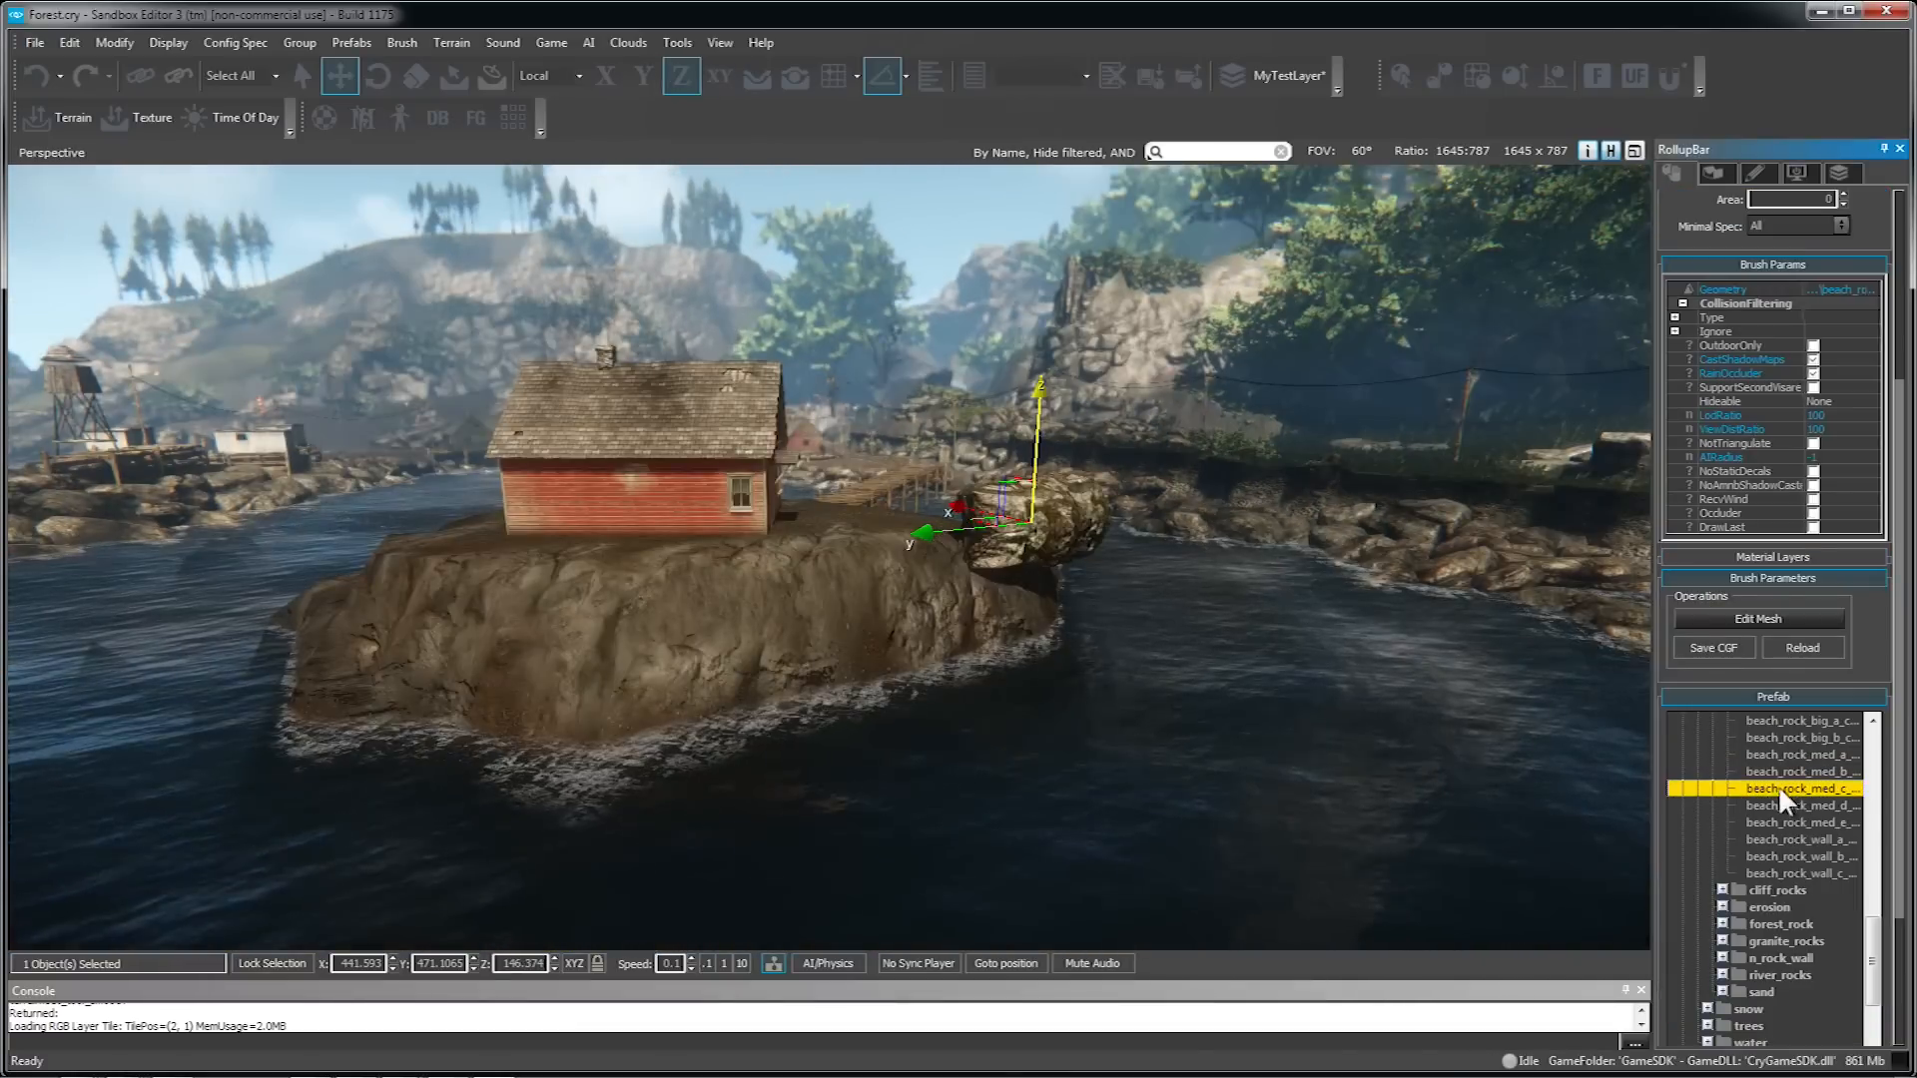
left_click(1784, 804)
left_click(1787, 822)
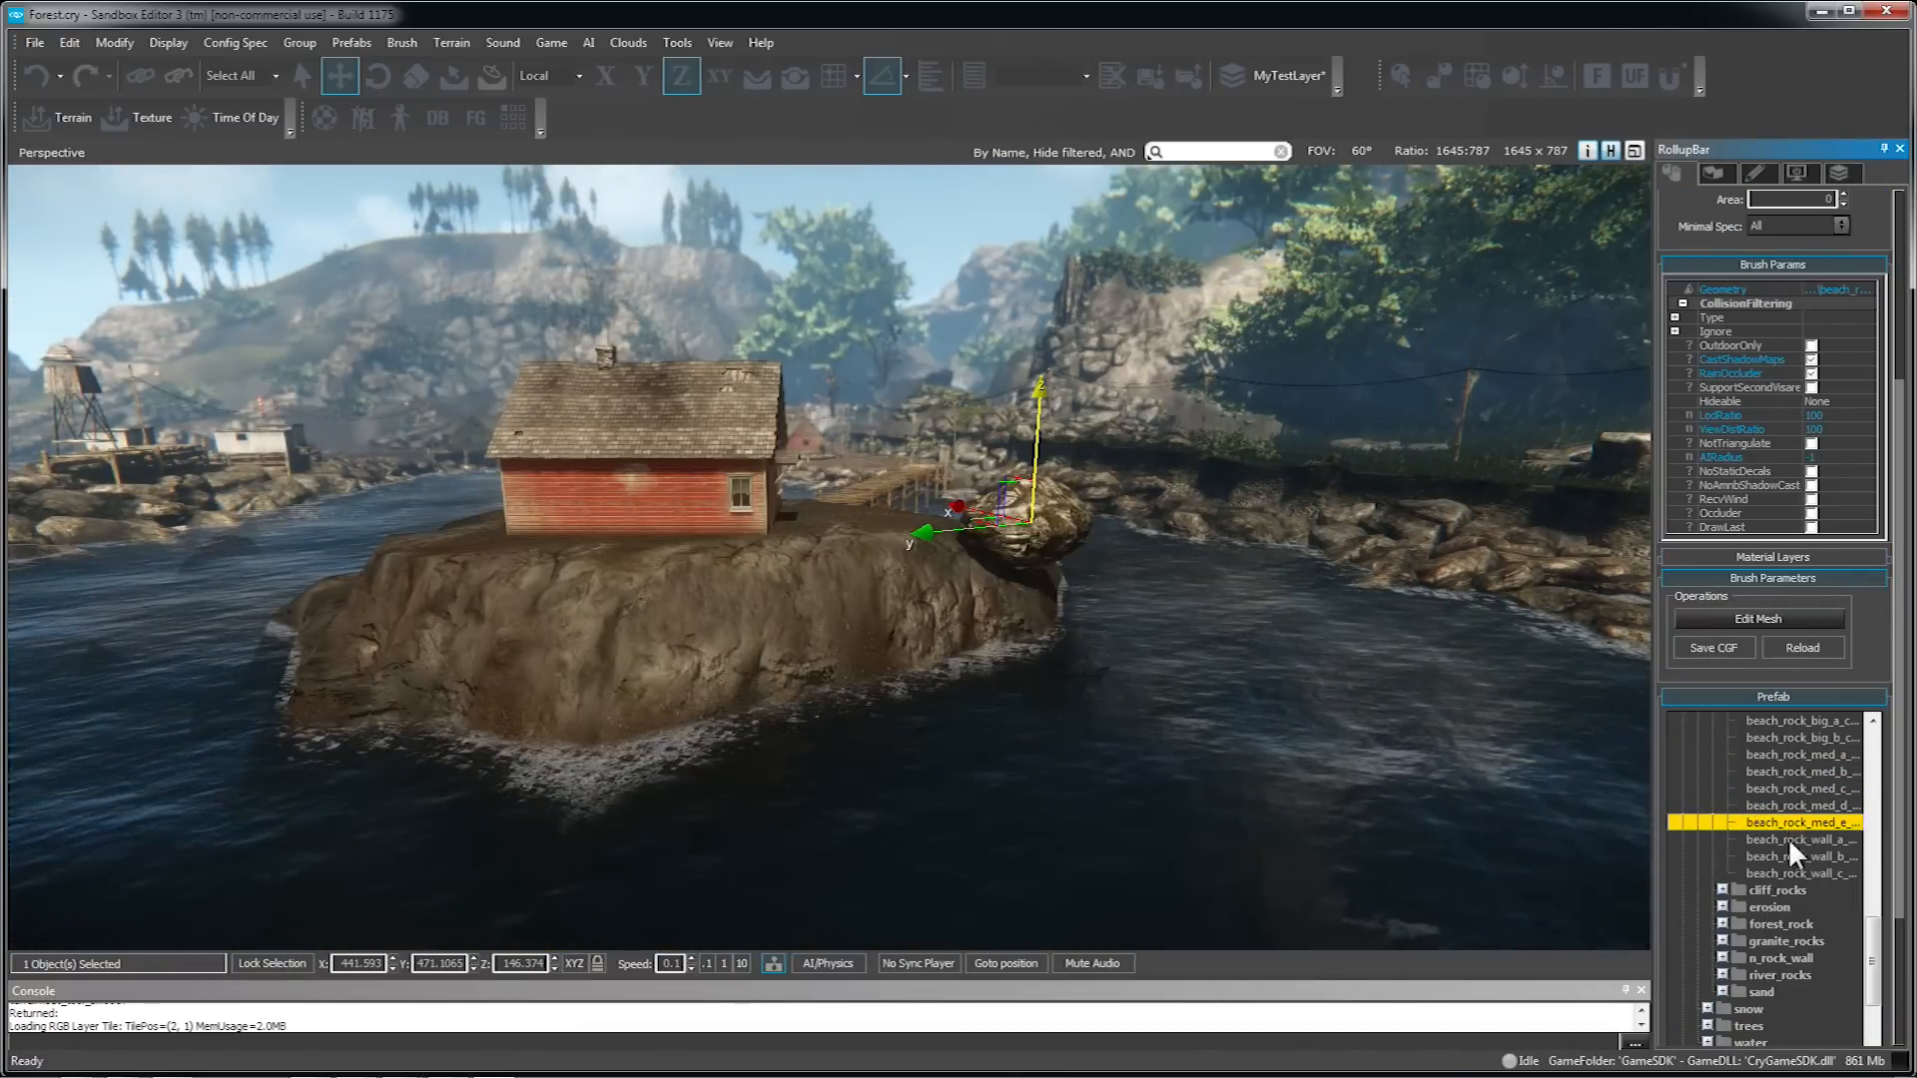
left_click(1789, 841)
right_click_drag(1026, 608, 1128, 569)
key("w")
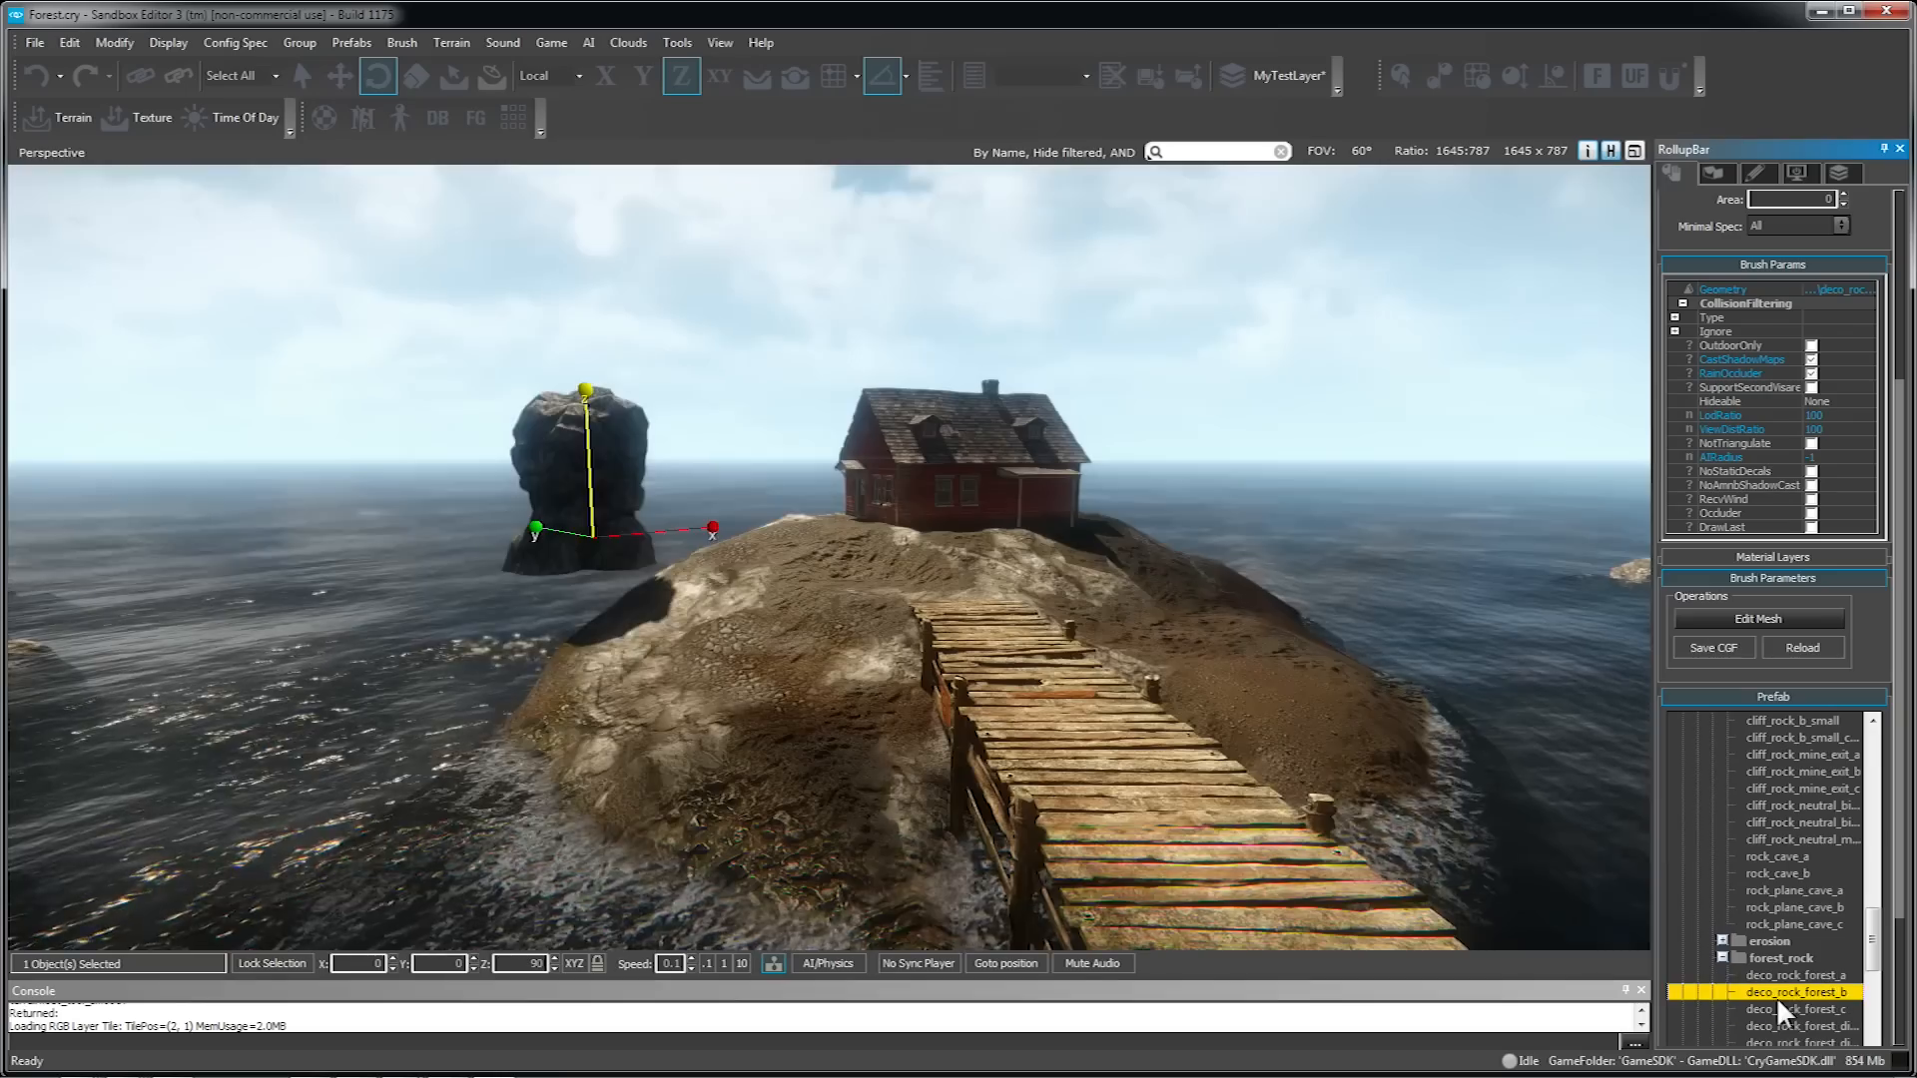
- Resize and reposition the rock beside the dock's island end, and lower it along the Z axis
key("w")
key("w")
right_click_drag(829, 557, 963, 659)
key("a")
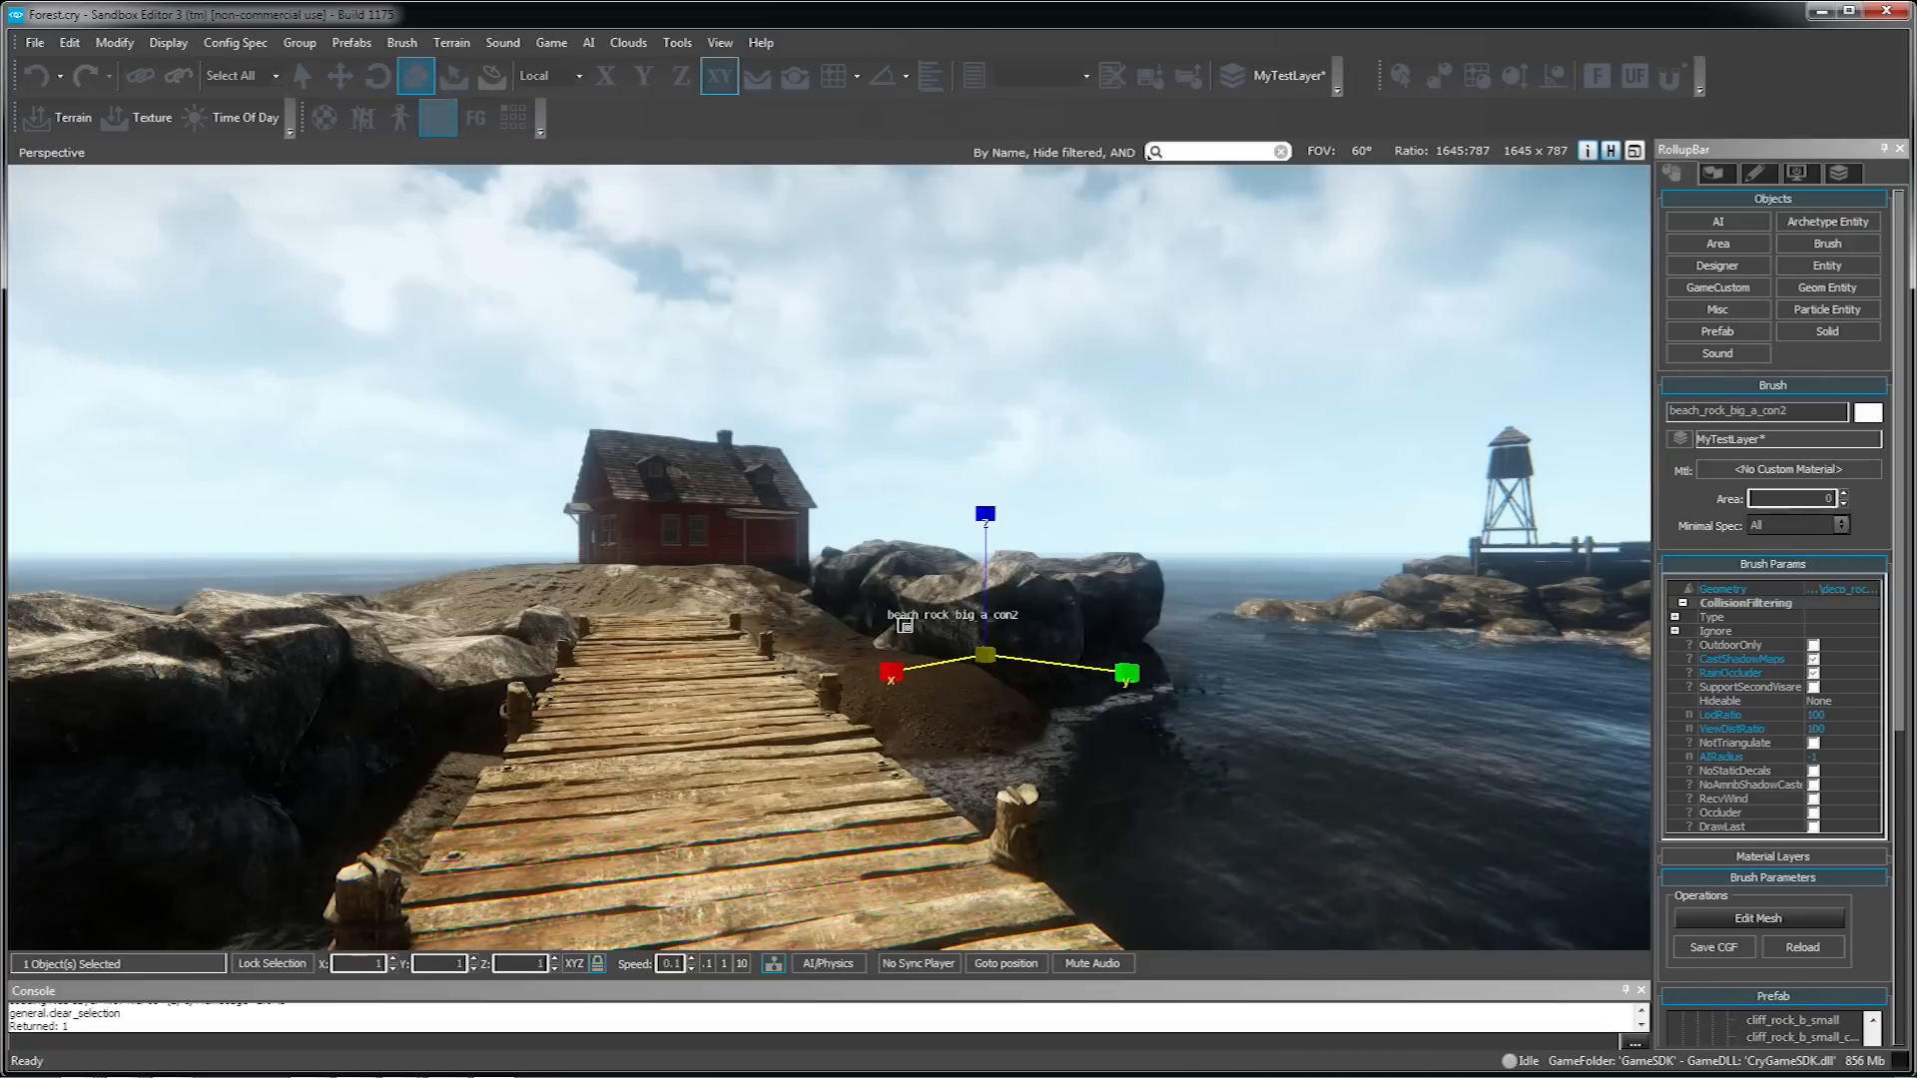
left_click_drag(986, 656, 972, 768)
key("2")
key("2")
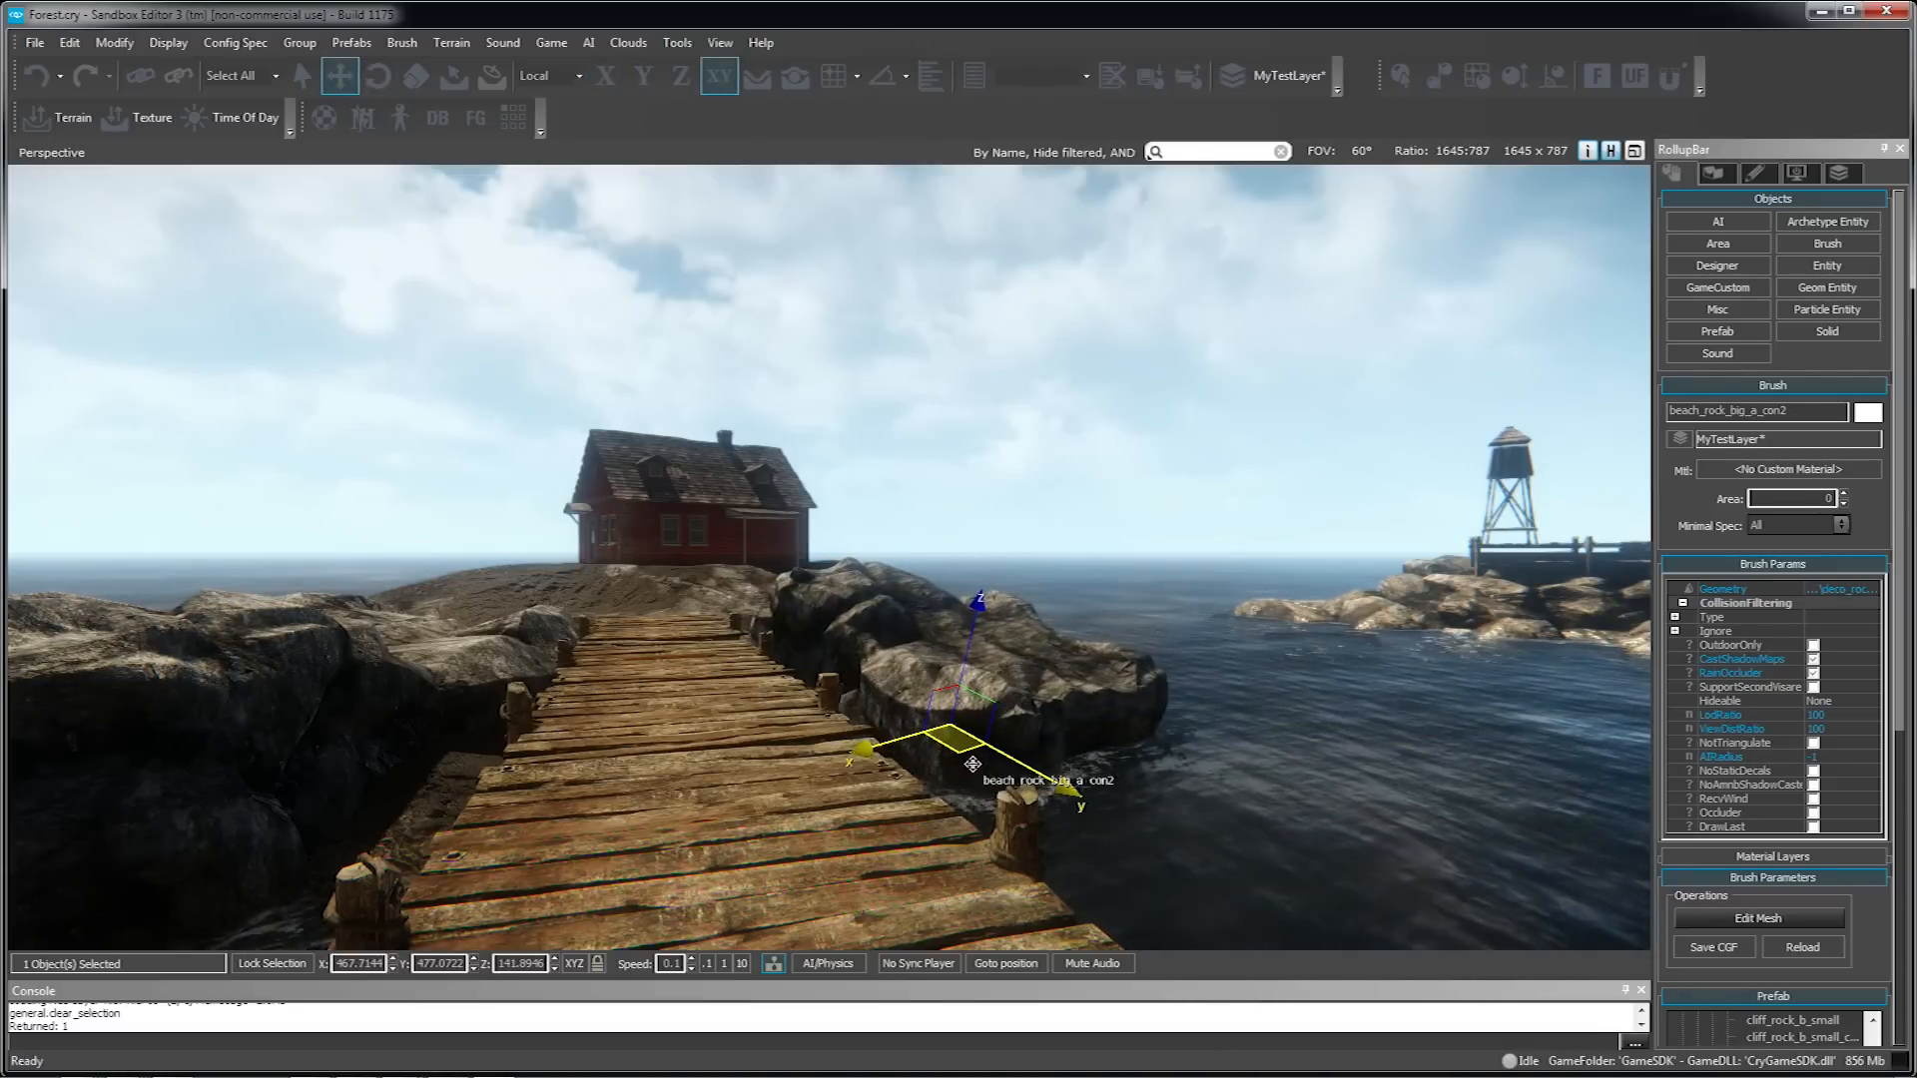
left_click_drag(970, 616, 957, 704)
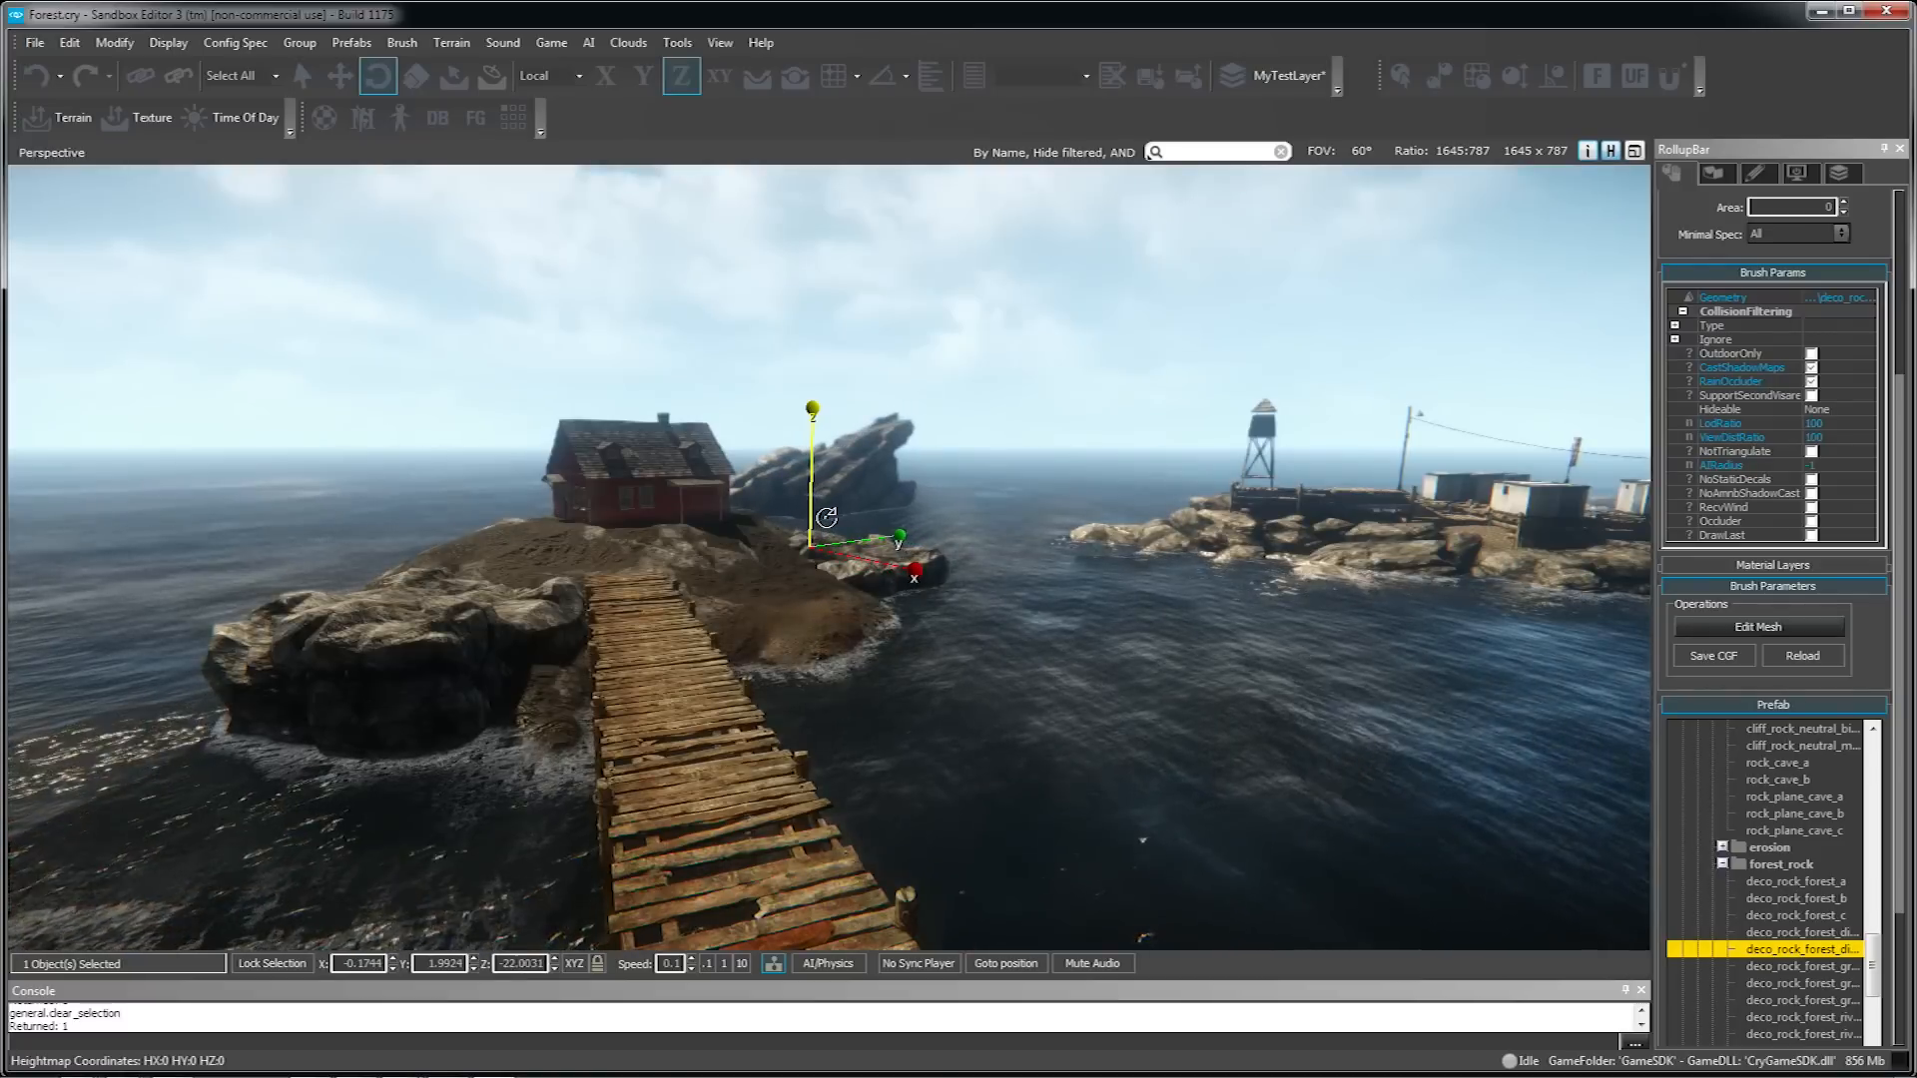
- Rotate the tall forest rock behind the house and move it to the opposite shore, to about X 440, Y 477
left_click_drag(817, 602, 553, 644)
left_click_drag(454, 515, 621, 762)
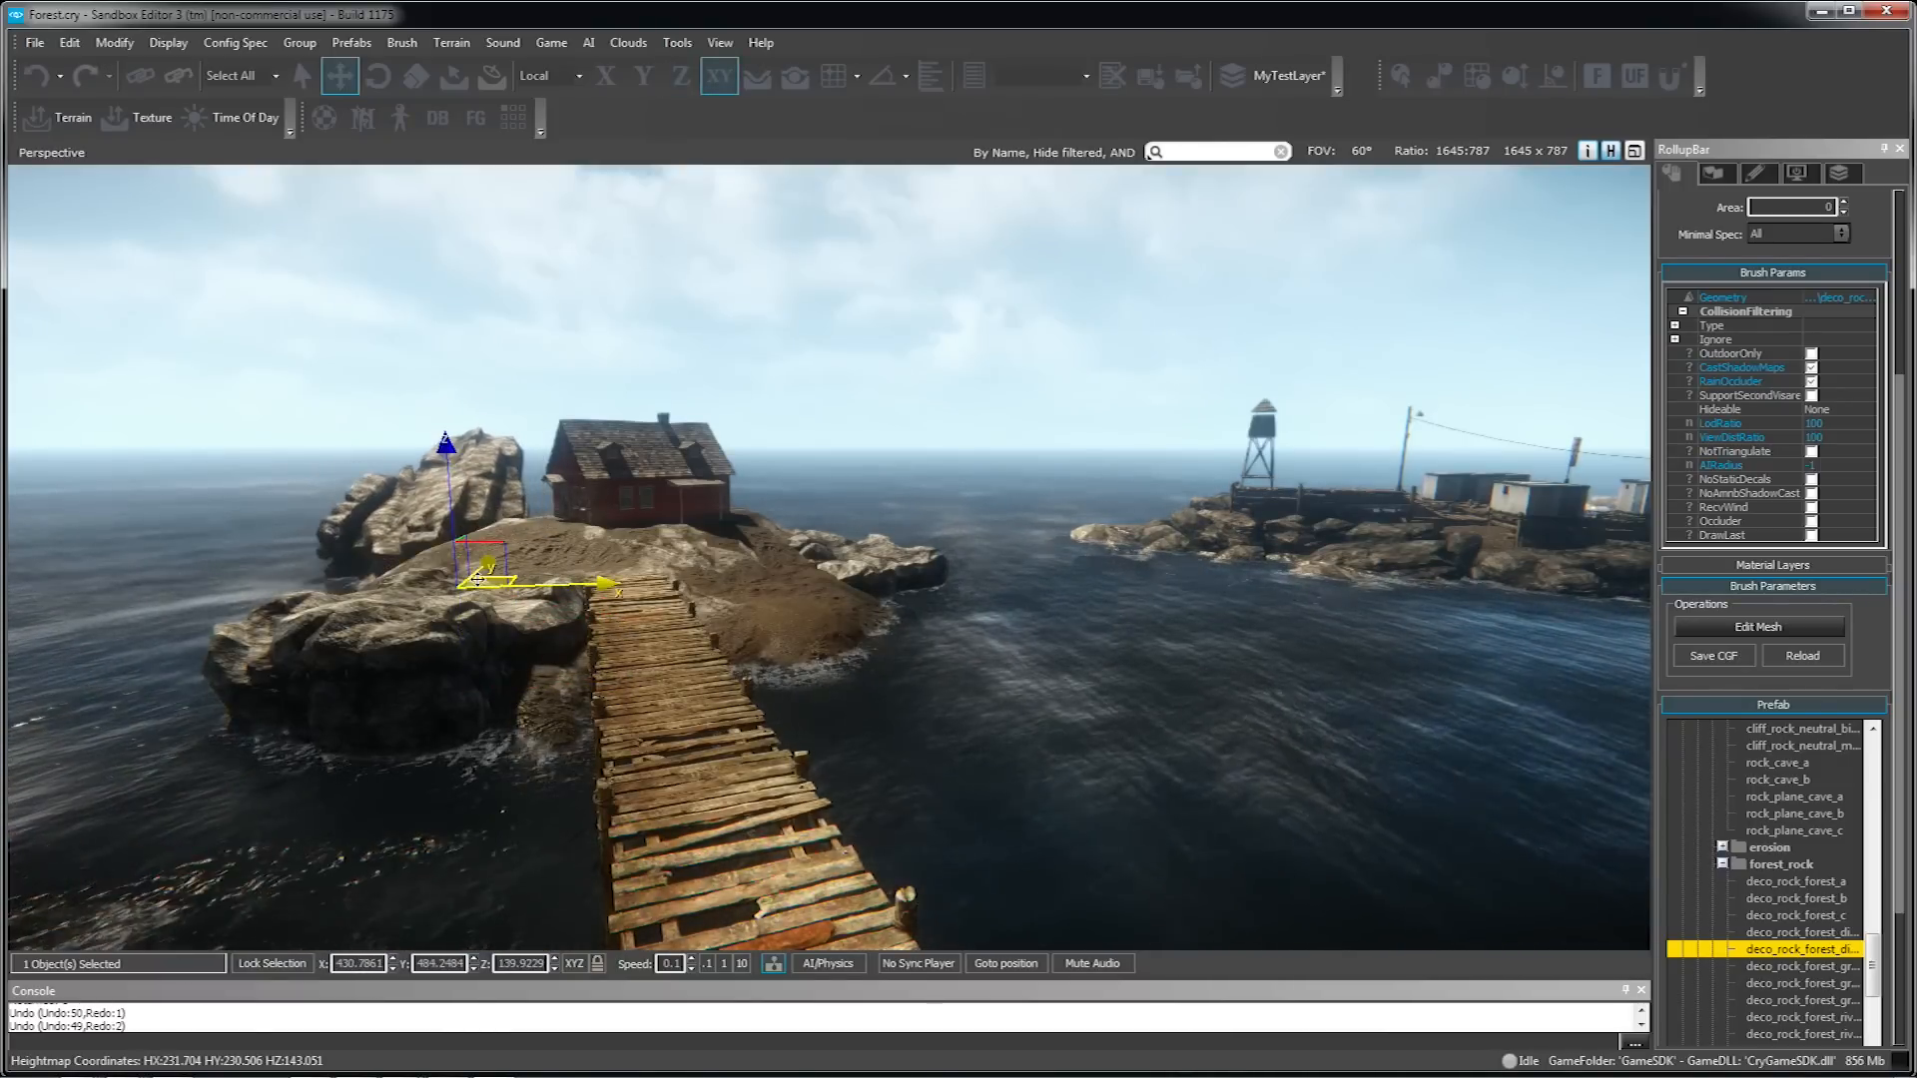
key("w")
right_click_drag(485, 605, 631, 593)
key("a")
key("s")
key("3")
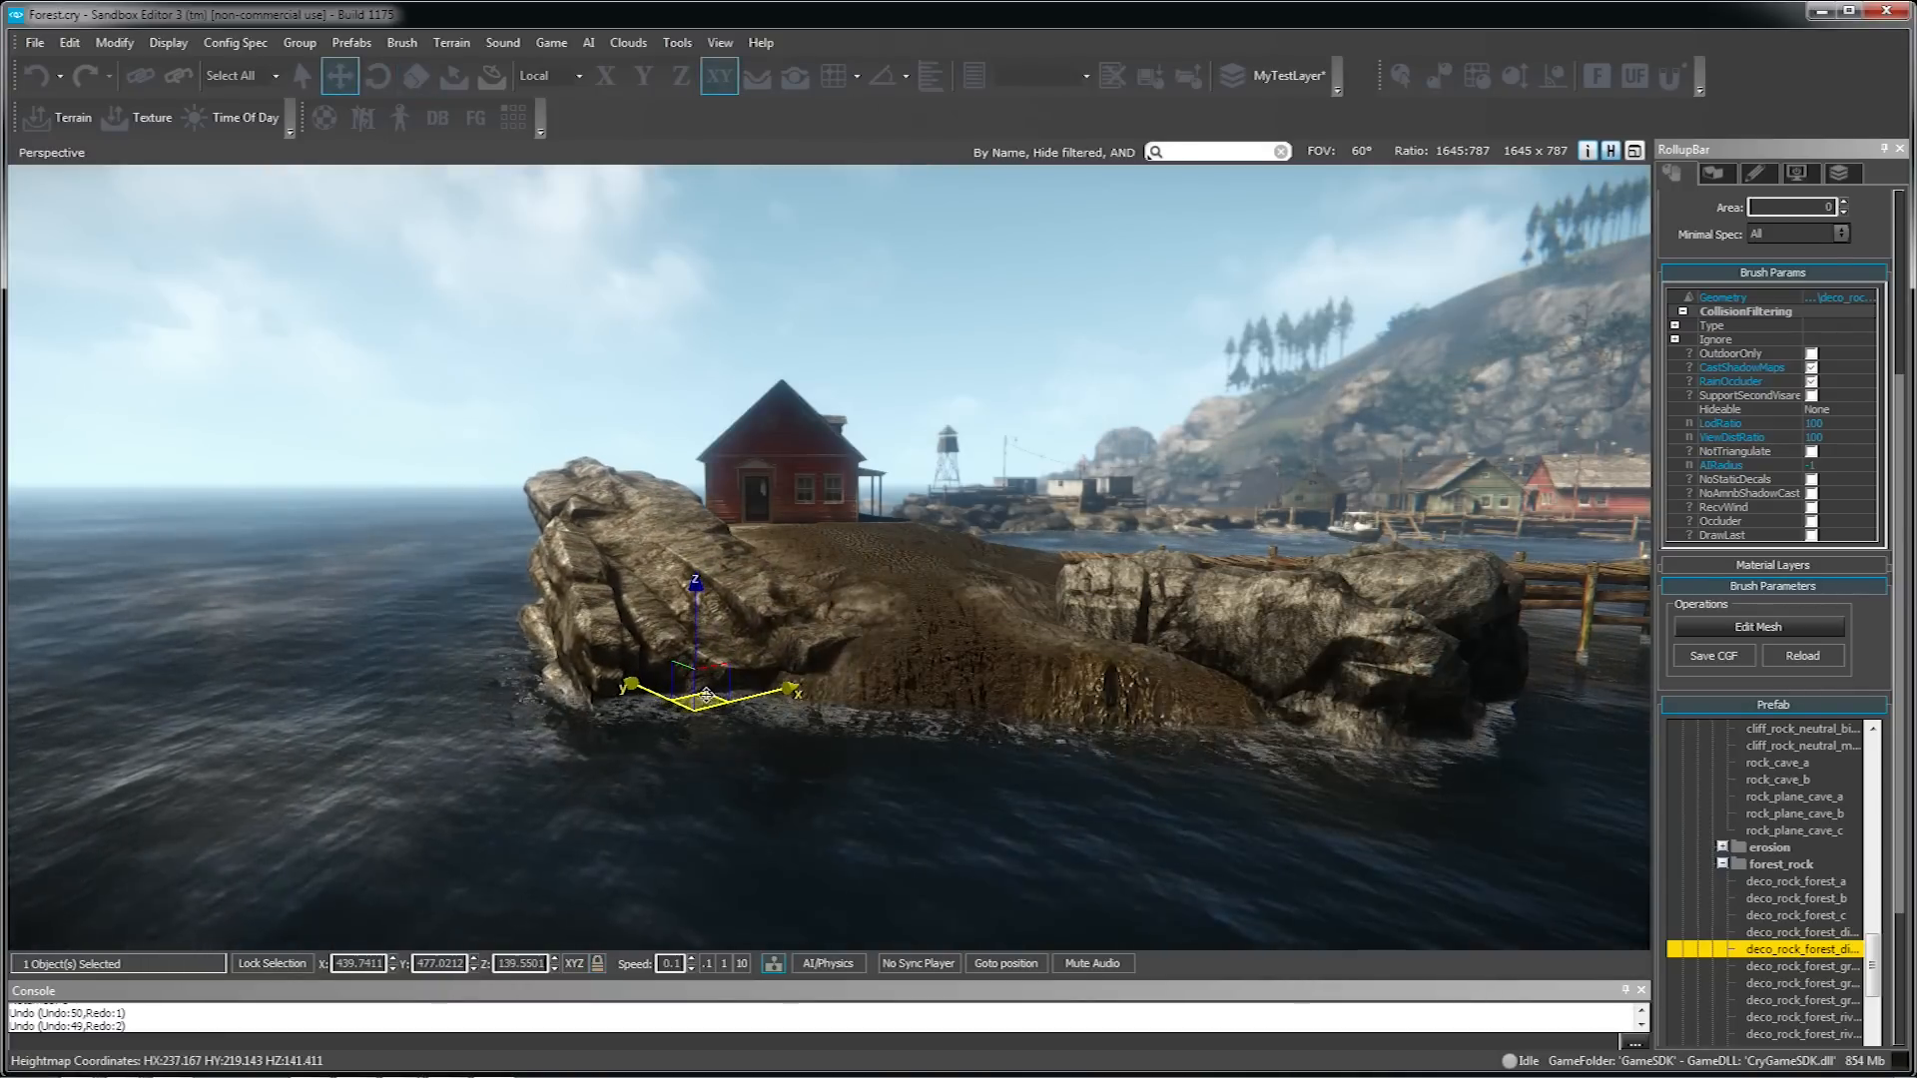
- Examine the rock-lined island shore and the house from the water and from the dock
key("d")
key("w")
right_click_drag(885, 907, 644, 884)
key("s")
key("d")
key("s")
key("a")
key("w")
key("a")
key("w")
key("a")
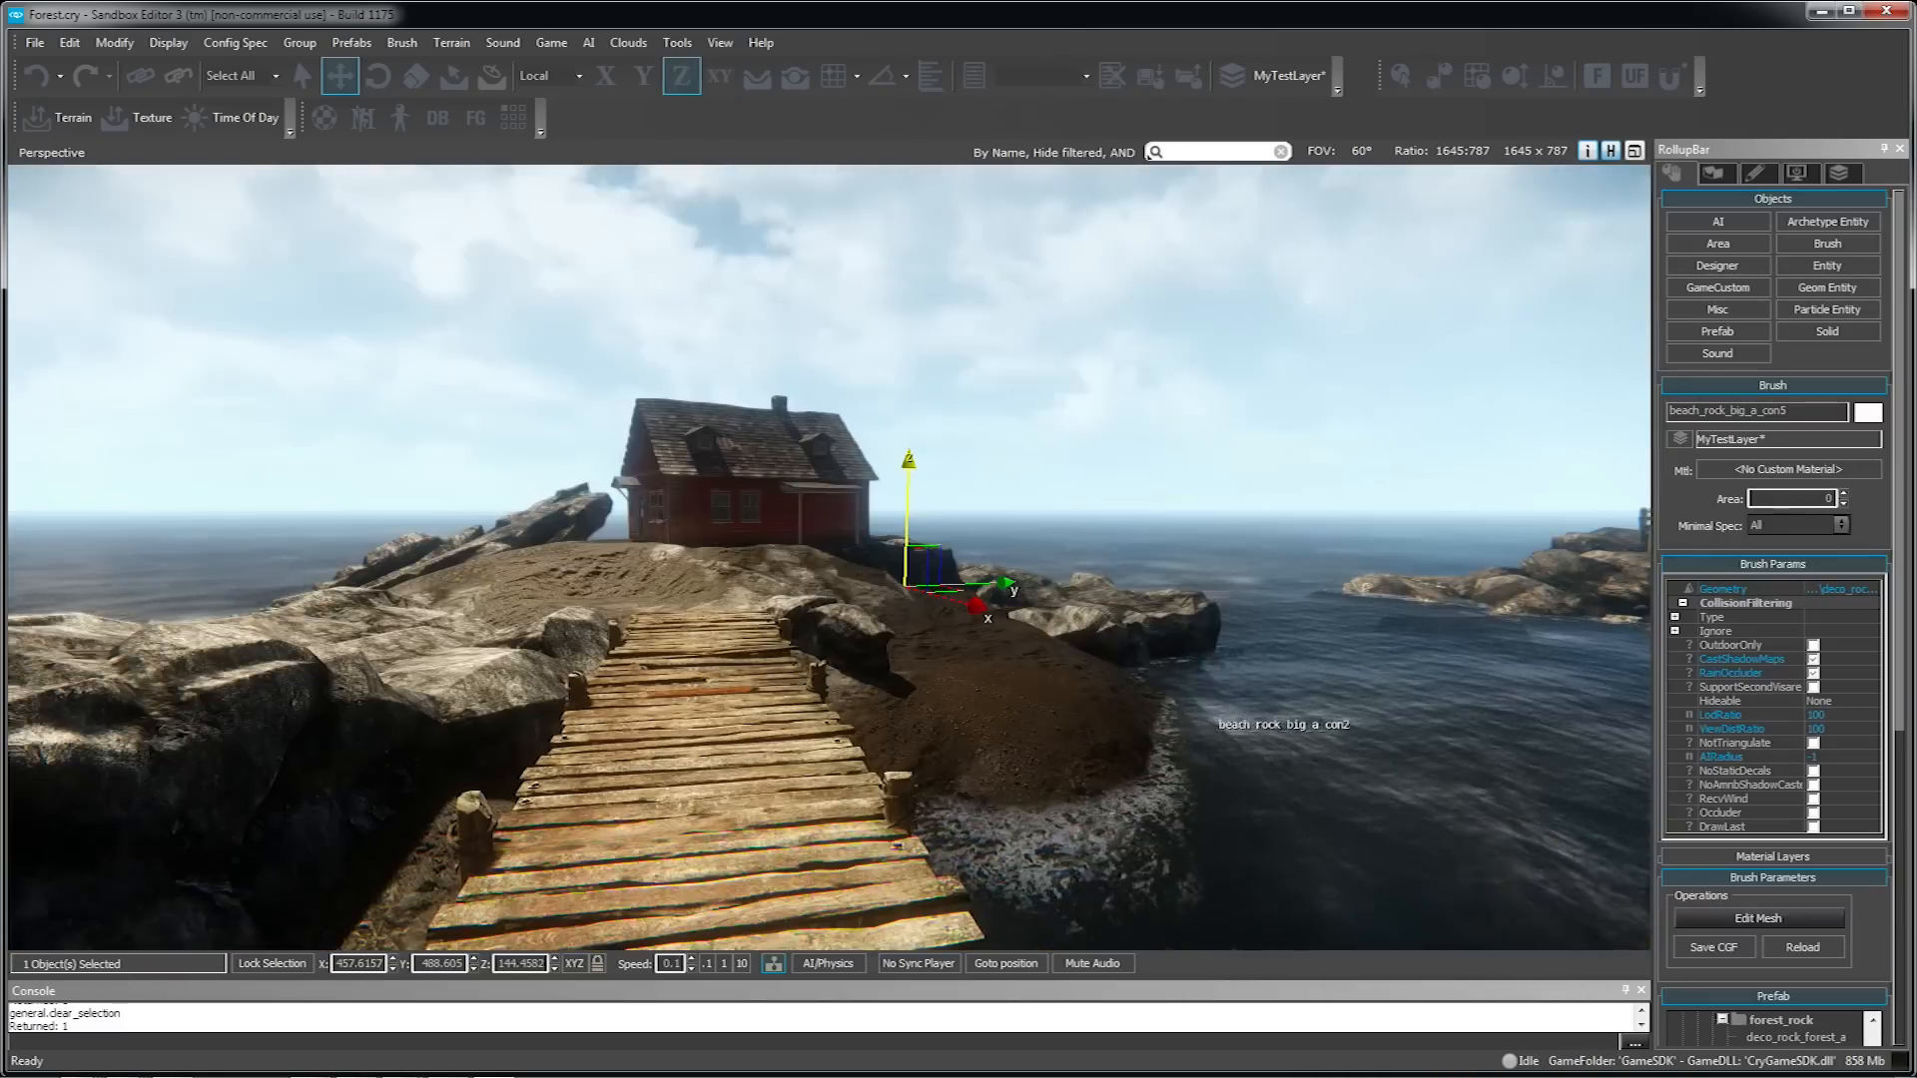
- Filter the brushes for "furn" and place the wooden 100_150 shelf on the ground in front of the house
key("a")
mouse_move(1207, 713)
right_mouse_down()
mouse_move(1167, 691)
mouse_move(1214, 685)
mouse_move(1182, 693)
mouse_move(1194, 729)
mouse_move(1225, 715)
right_mouse_up()
key("w")
key("w")
key("a")
left_click(1824, 246)
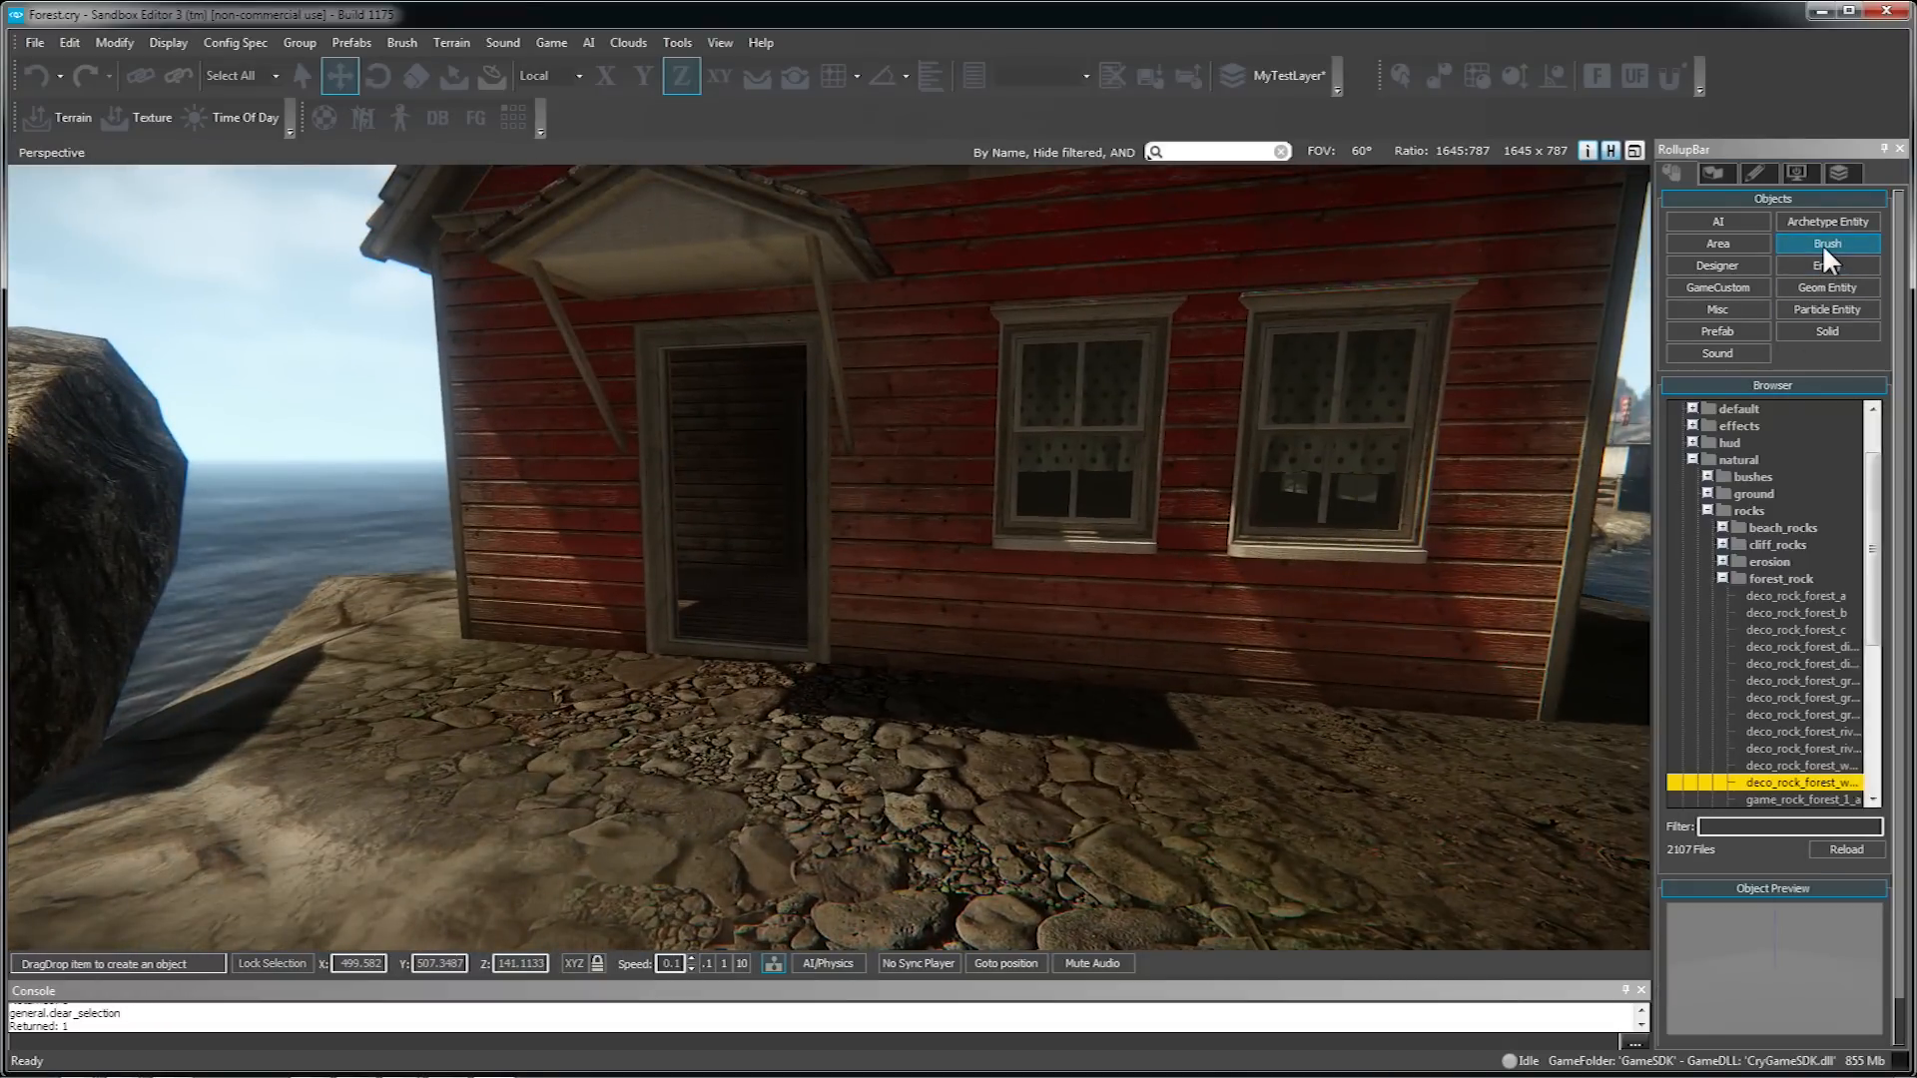
type("table")
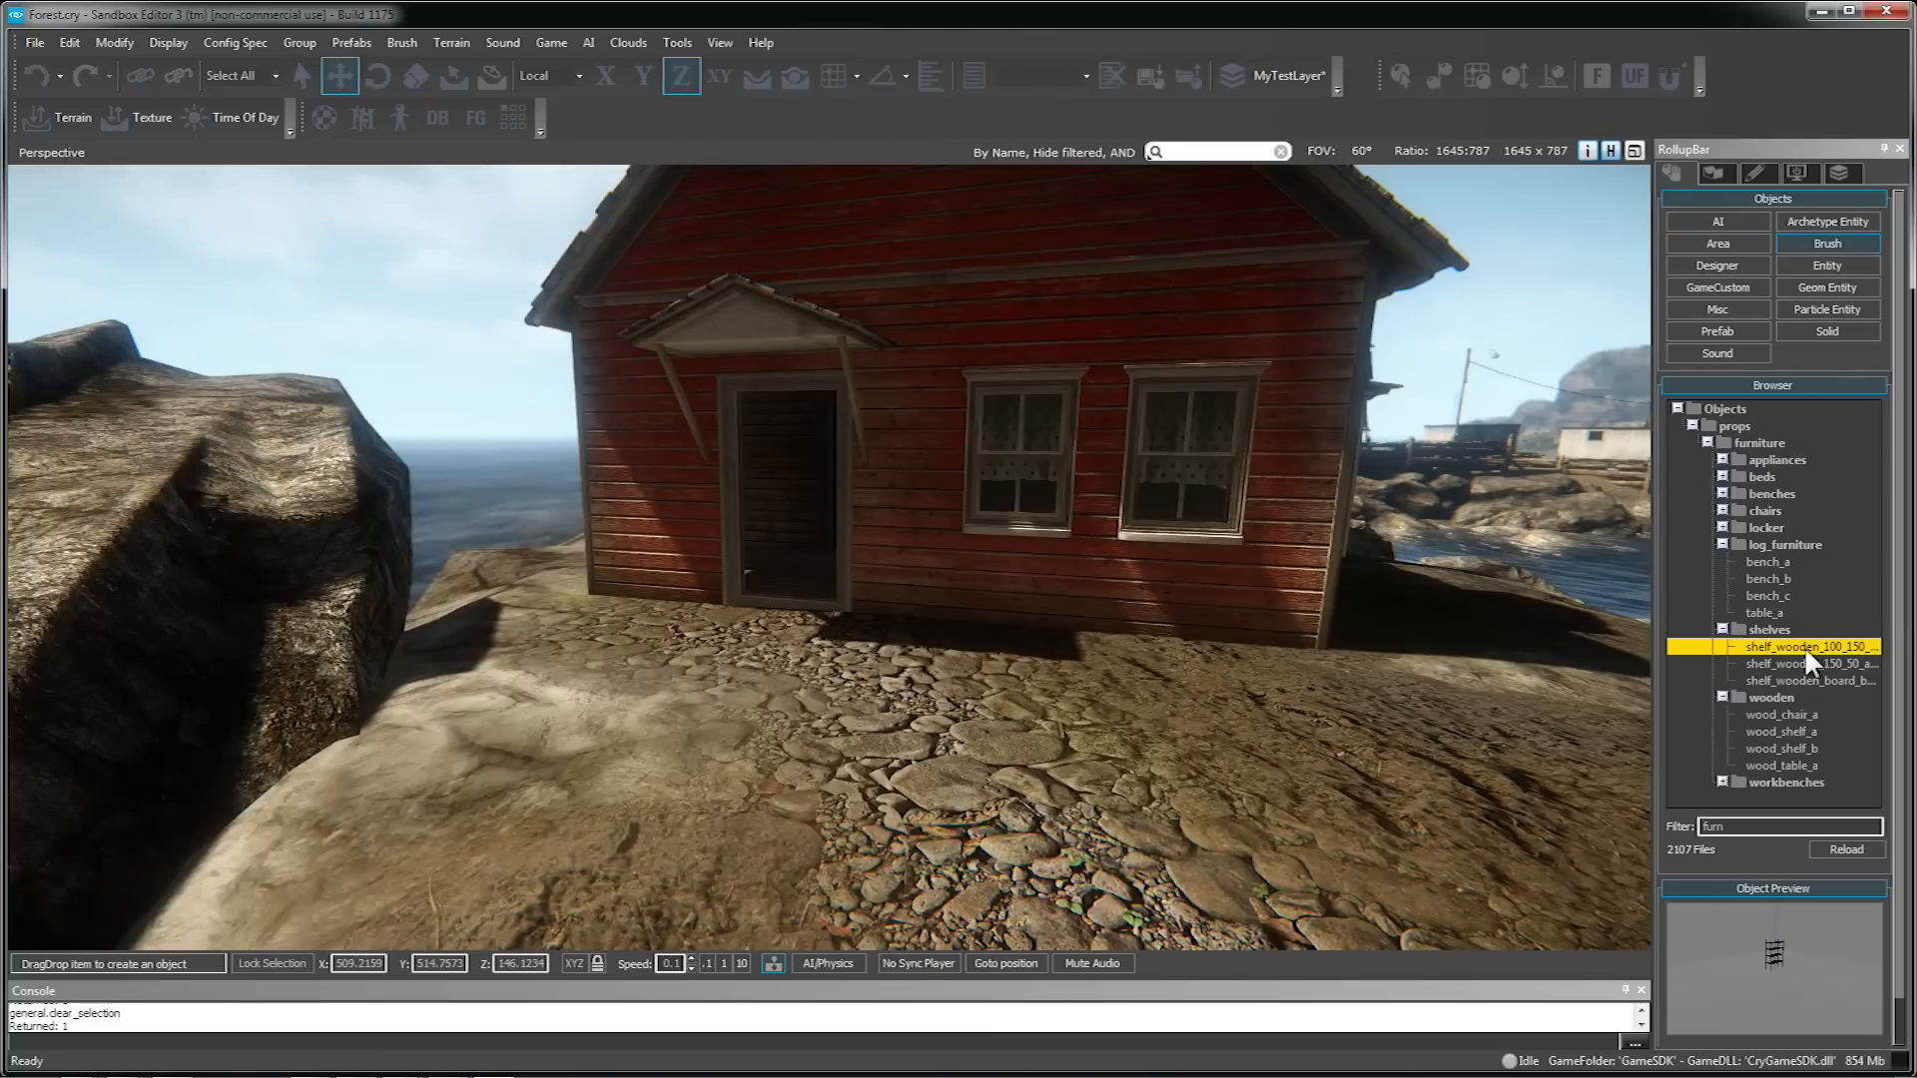
mouse_move(1806, 651)
left_mouse_down()
mouse_move(1121, 728)
mouse_move(1074, 689)
left_mouse_up()
- Swap the shelf's geometry to the low shelf_wooden_150_50 variant
scroll(1880, 826, "down", 2)
left_click(1779, 725)
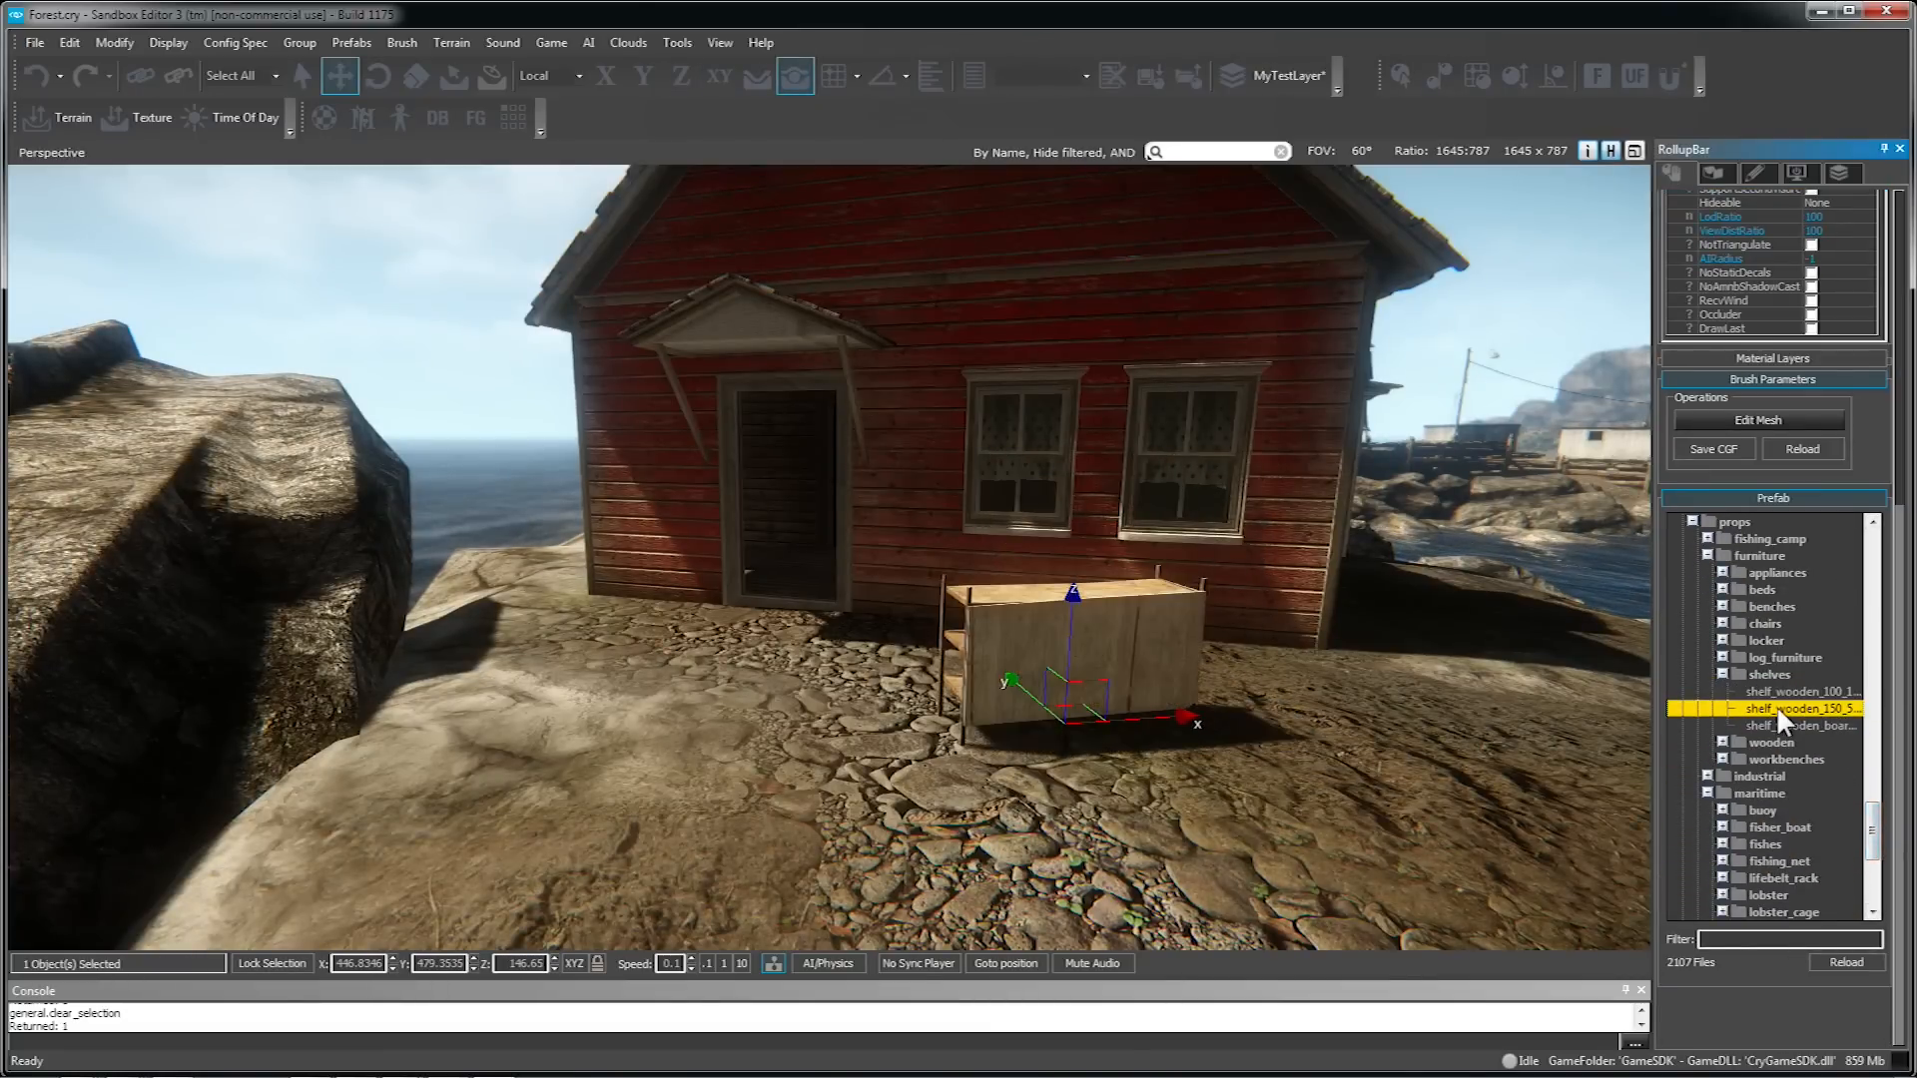
left_click(1785, 708)
right_click_drag(1278, 711, 1448, 729)
key("w")
key("s")
right_click_drag(978, 719, 1072, 711)
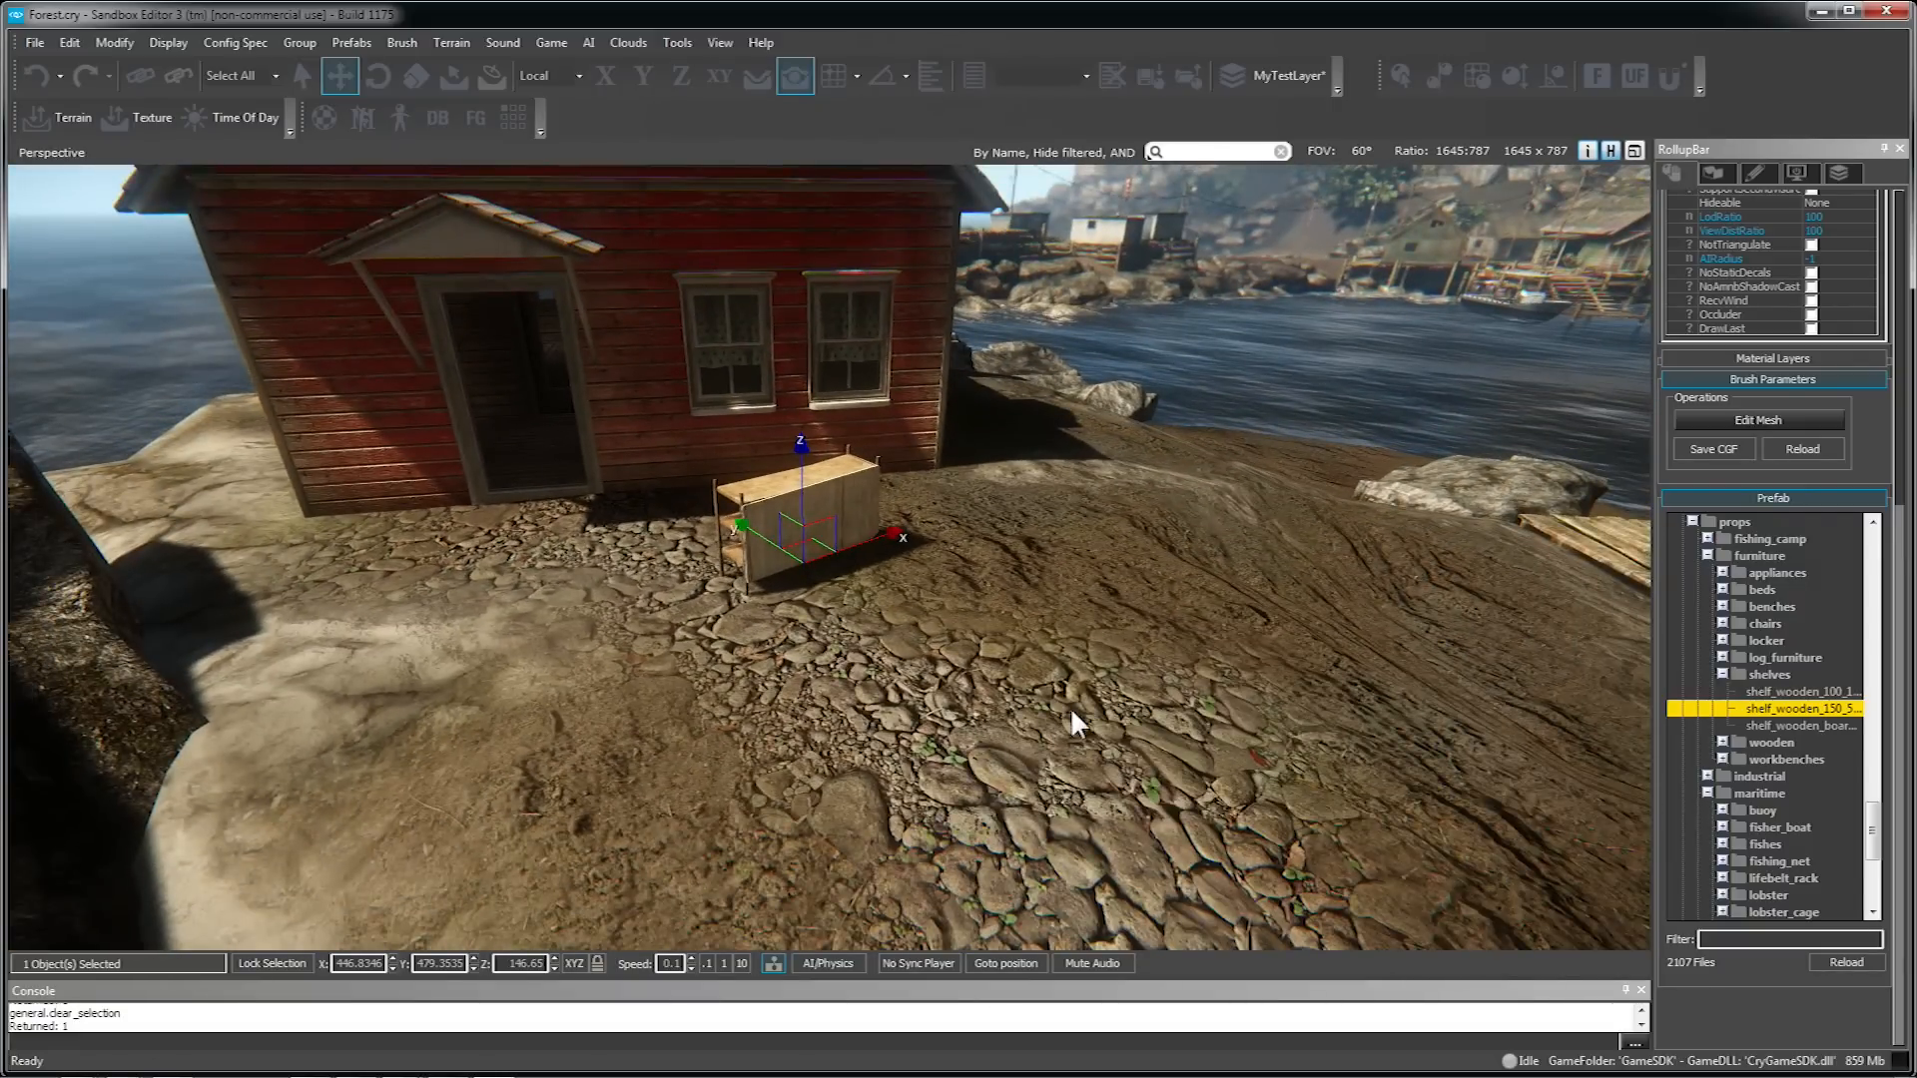
- Relocate the shelf to different spots on the ground in front of the house, snapping it to the surface
left_click(1070, 707, "ctrl+shift")
key("s")
right_click_drag(1071, 707, 1214, 707)
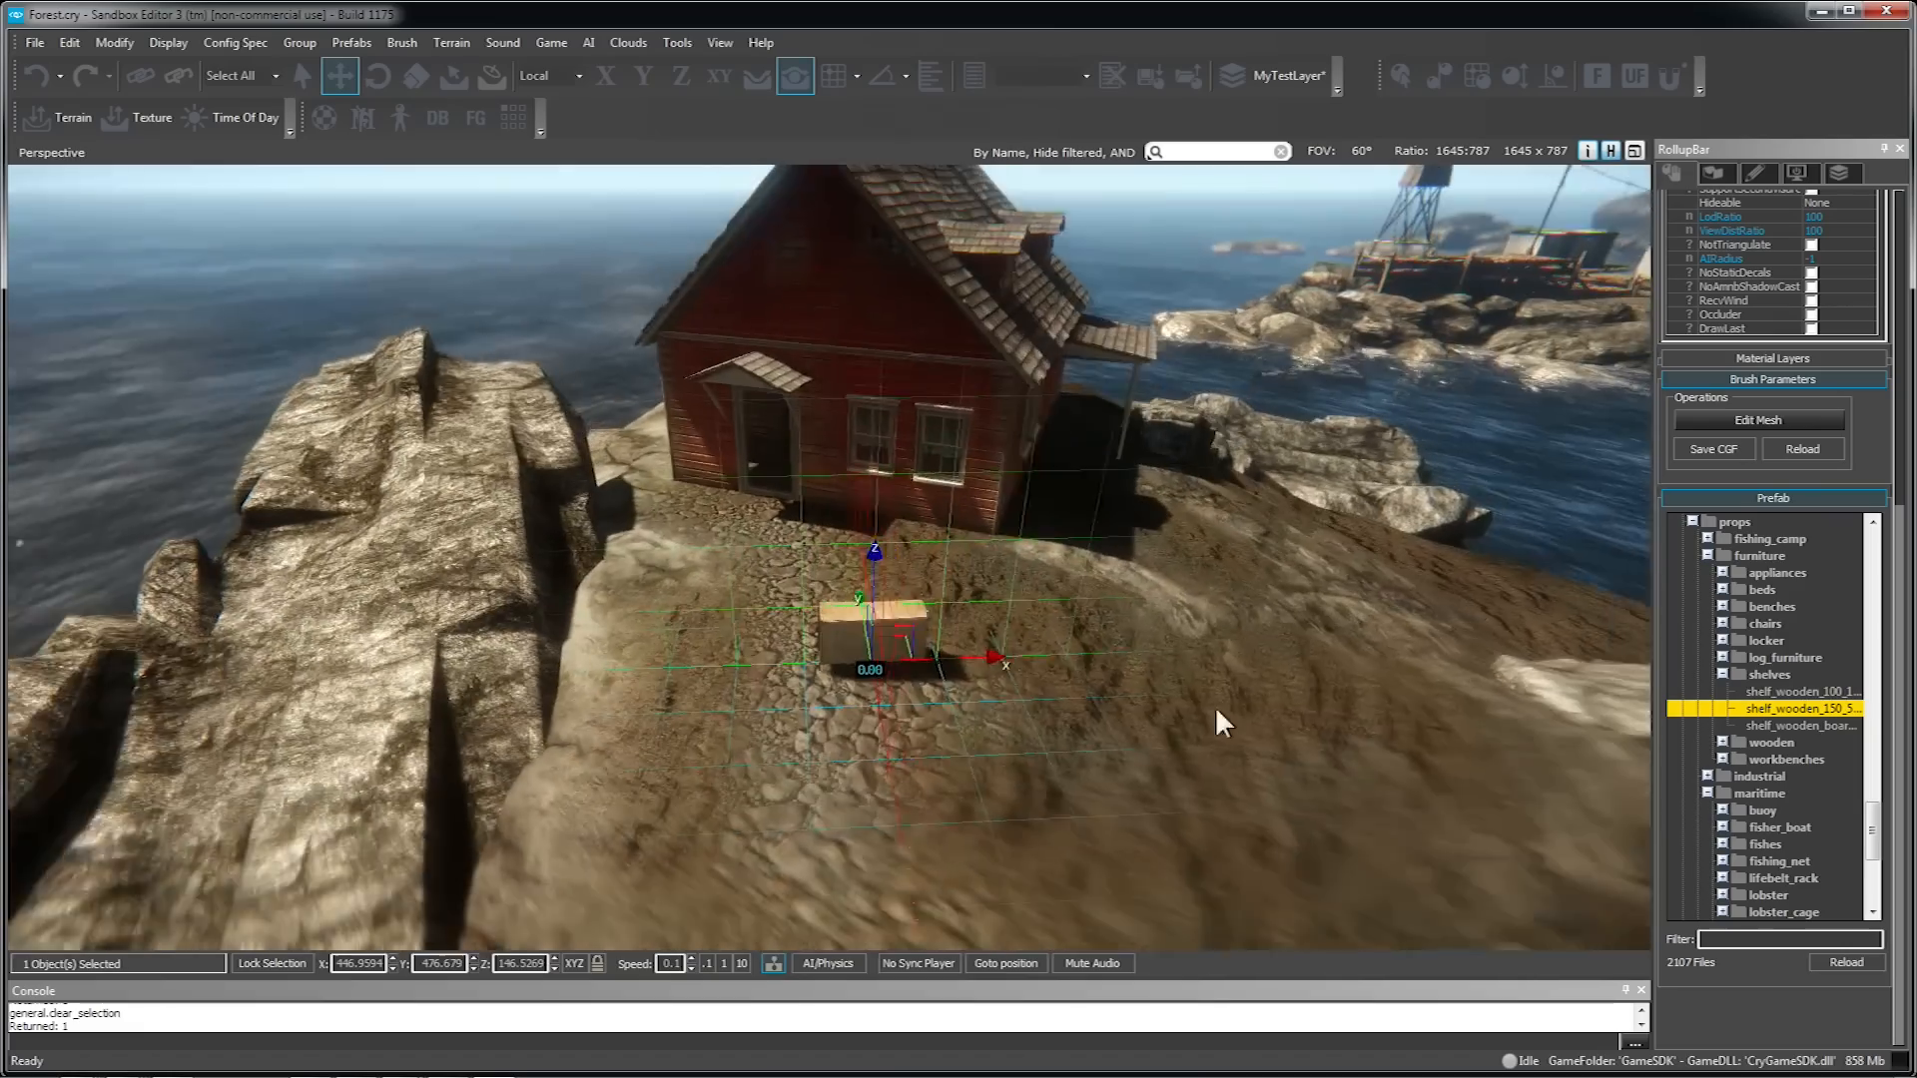
left_click(695, 676, "ctrl+shift")
right_click_drag(695, 676, 1117, 736)
key("d")
key("s")
- Snap the shelf to further spots around the island, ending on the steep cliff by the sea, aligned to its slope
left_click(1108, 476, "ctrl+shift")
key("w")
right_click_drag(1109, 477, 1036, 676)
key("d")
key("w")
left_click(1175, 561, "ctrl+shift")
key("s")
key("d")
key("w")
key("s")
left_click(1036, 676, "ctrl+shift")
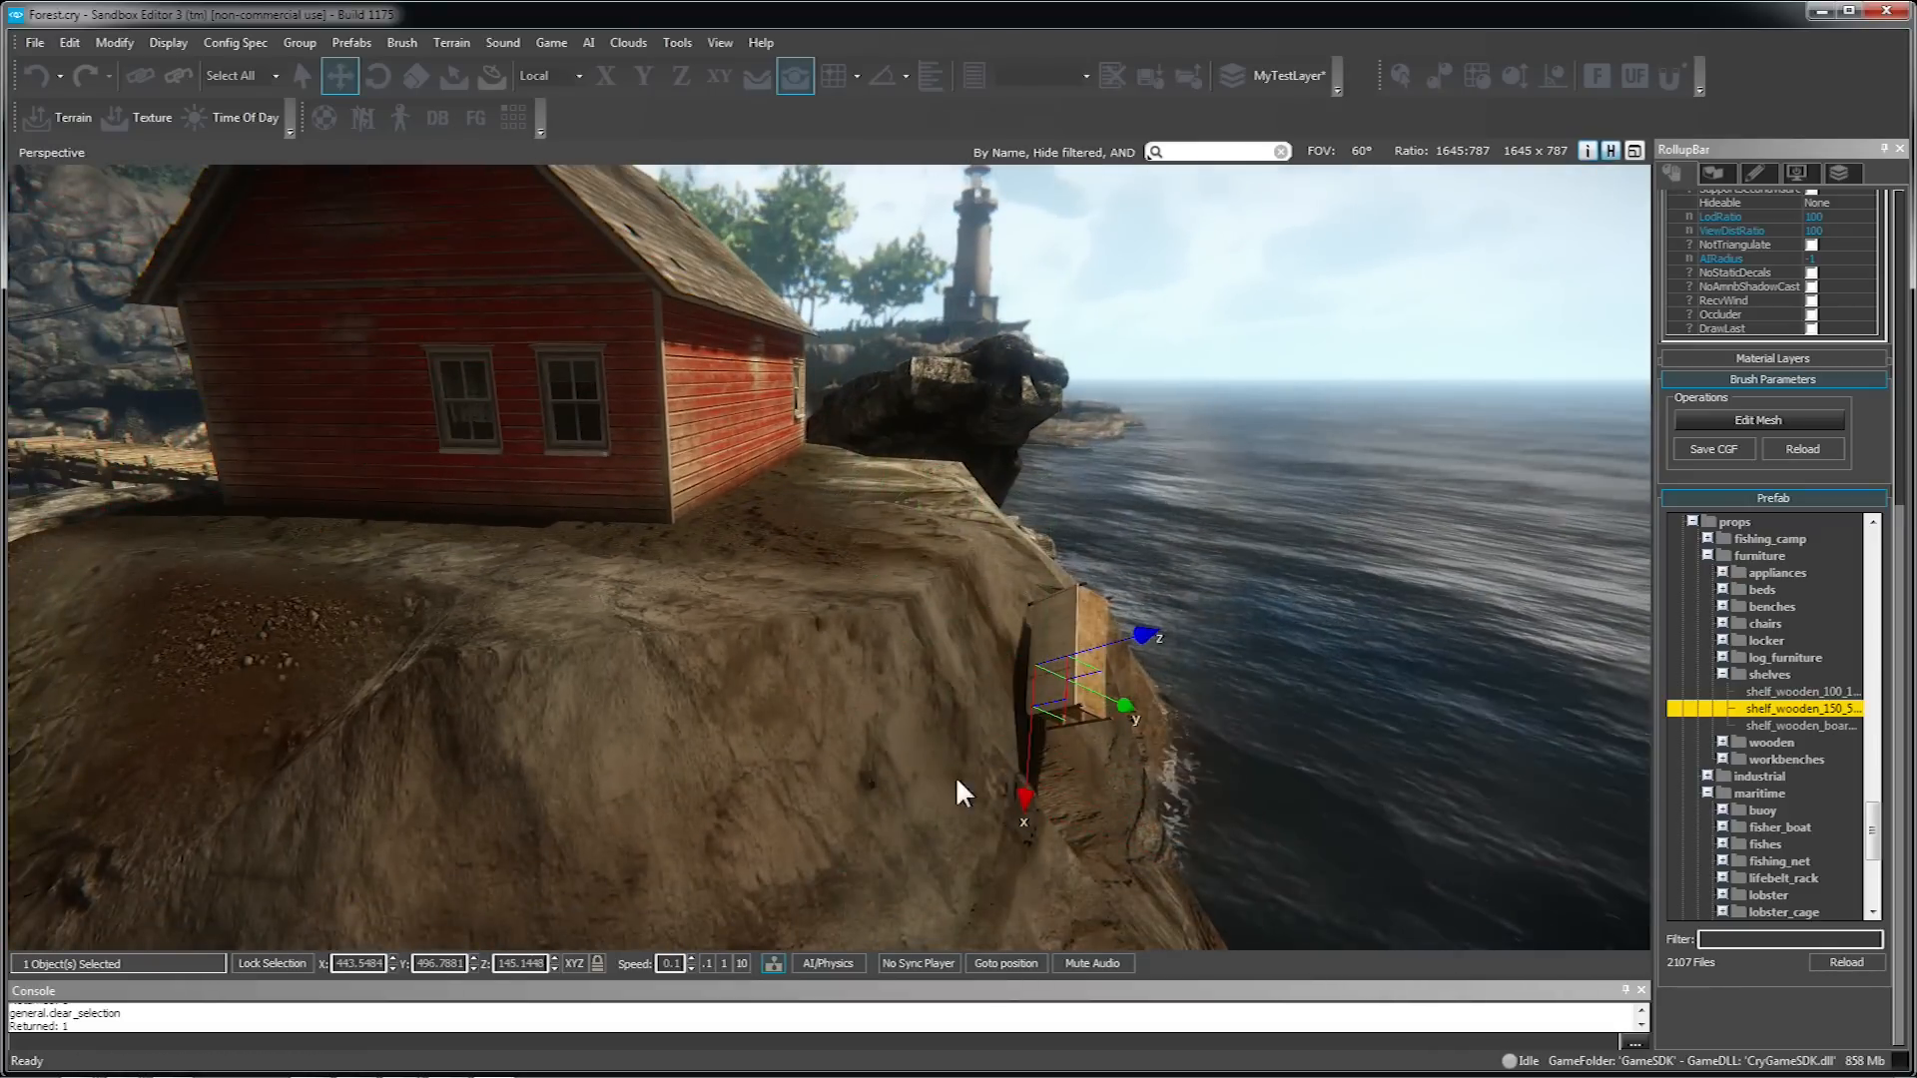
- Snap the shelf to the ground and wall of the house, and bring the view close to the building
left_click(823, 549, "ctrl+shift")
left_click(697, 425, "ctrl+shift")
right_click_drag(697, 424, 589, 349)
key("d")
key("w")
right_click_drag(992, 476, 849, 399)
left_click(970, 328, "ctrl+shift")
key("w")
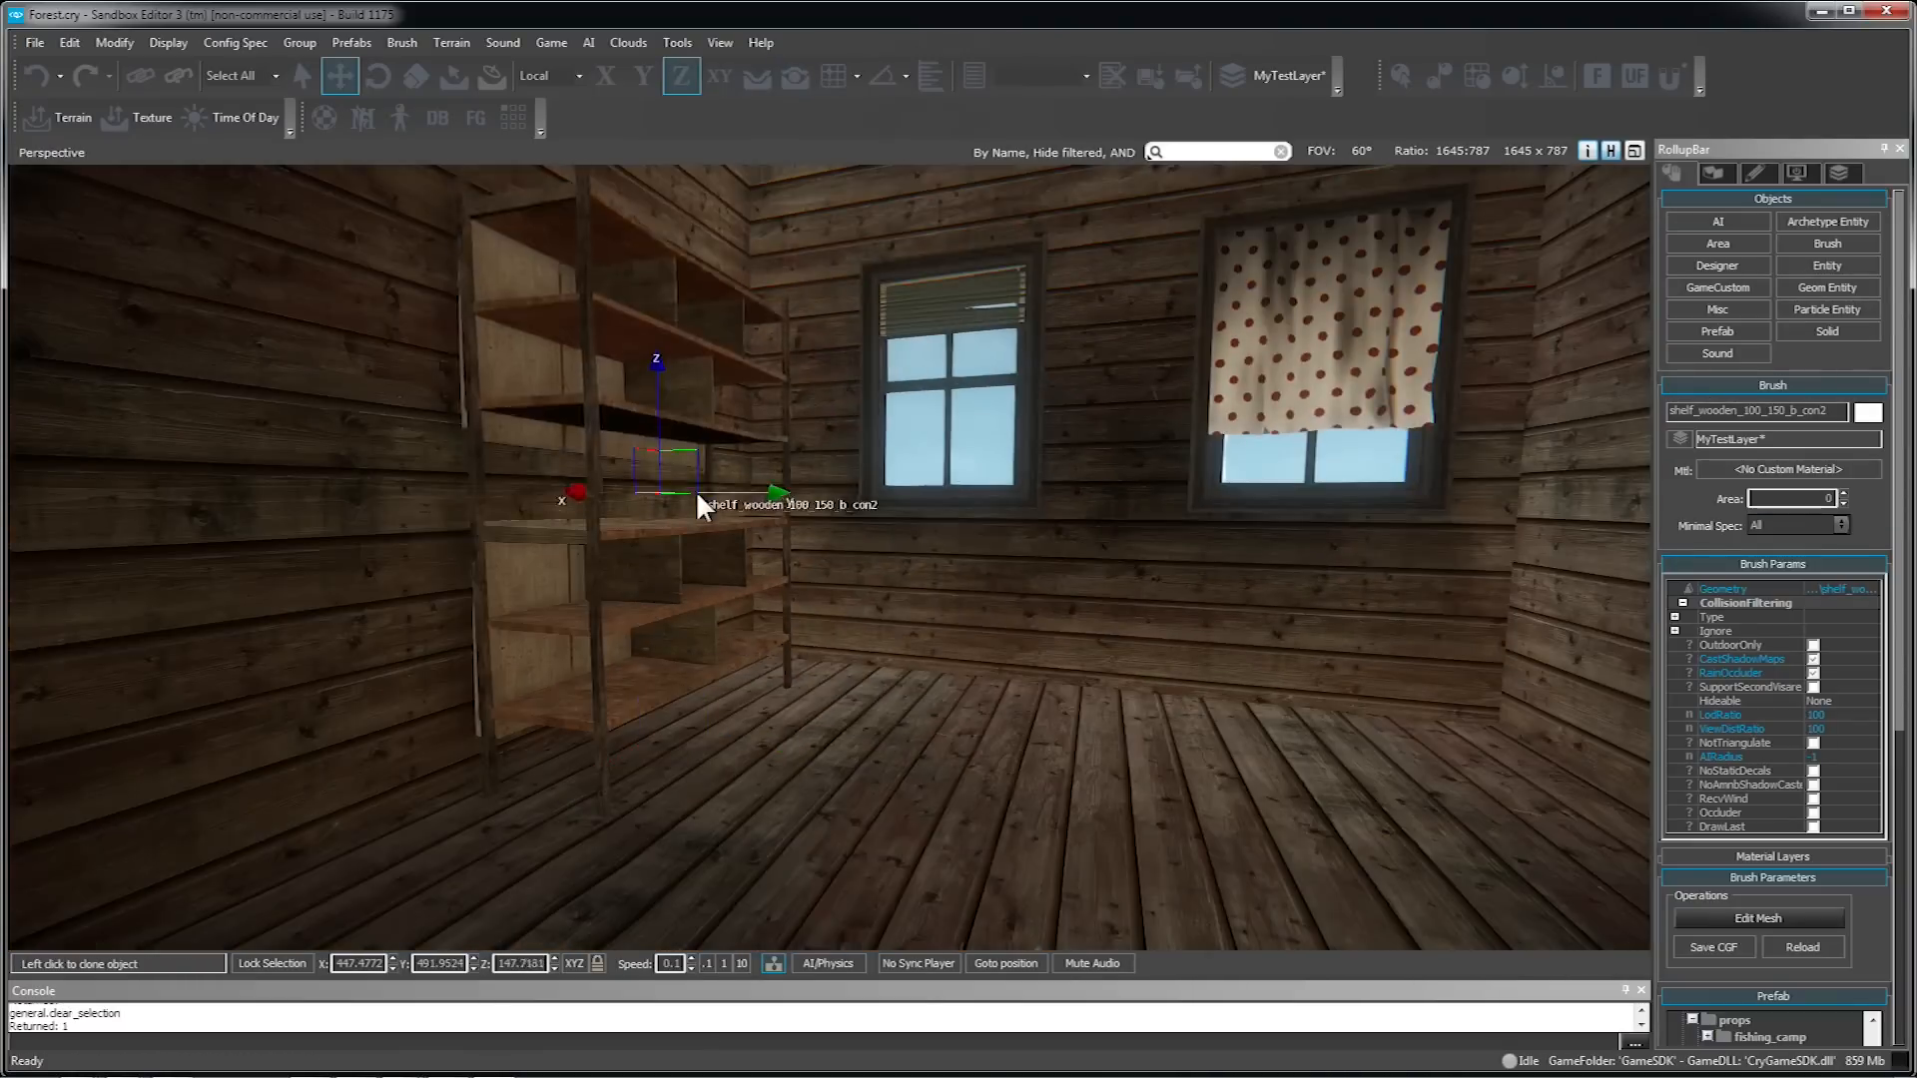
- Mount cloned wooden shelves on the wall beside the door and fit a ceiling_fan brush beneath the room's ceiling
key("s")
key("w")
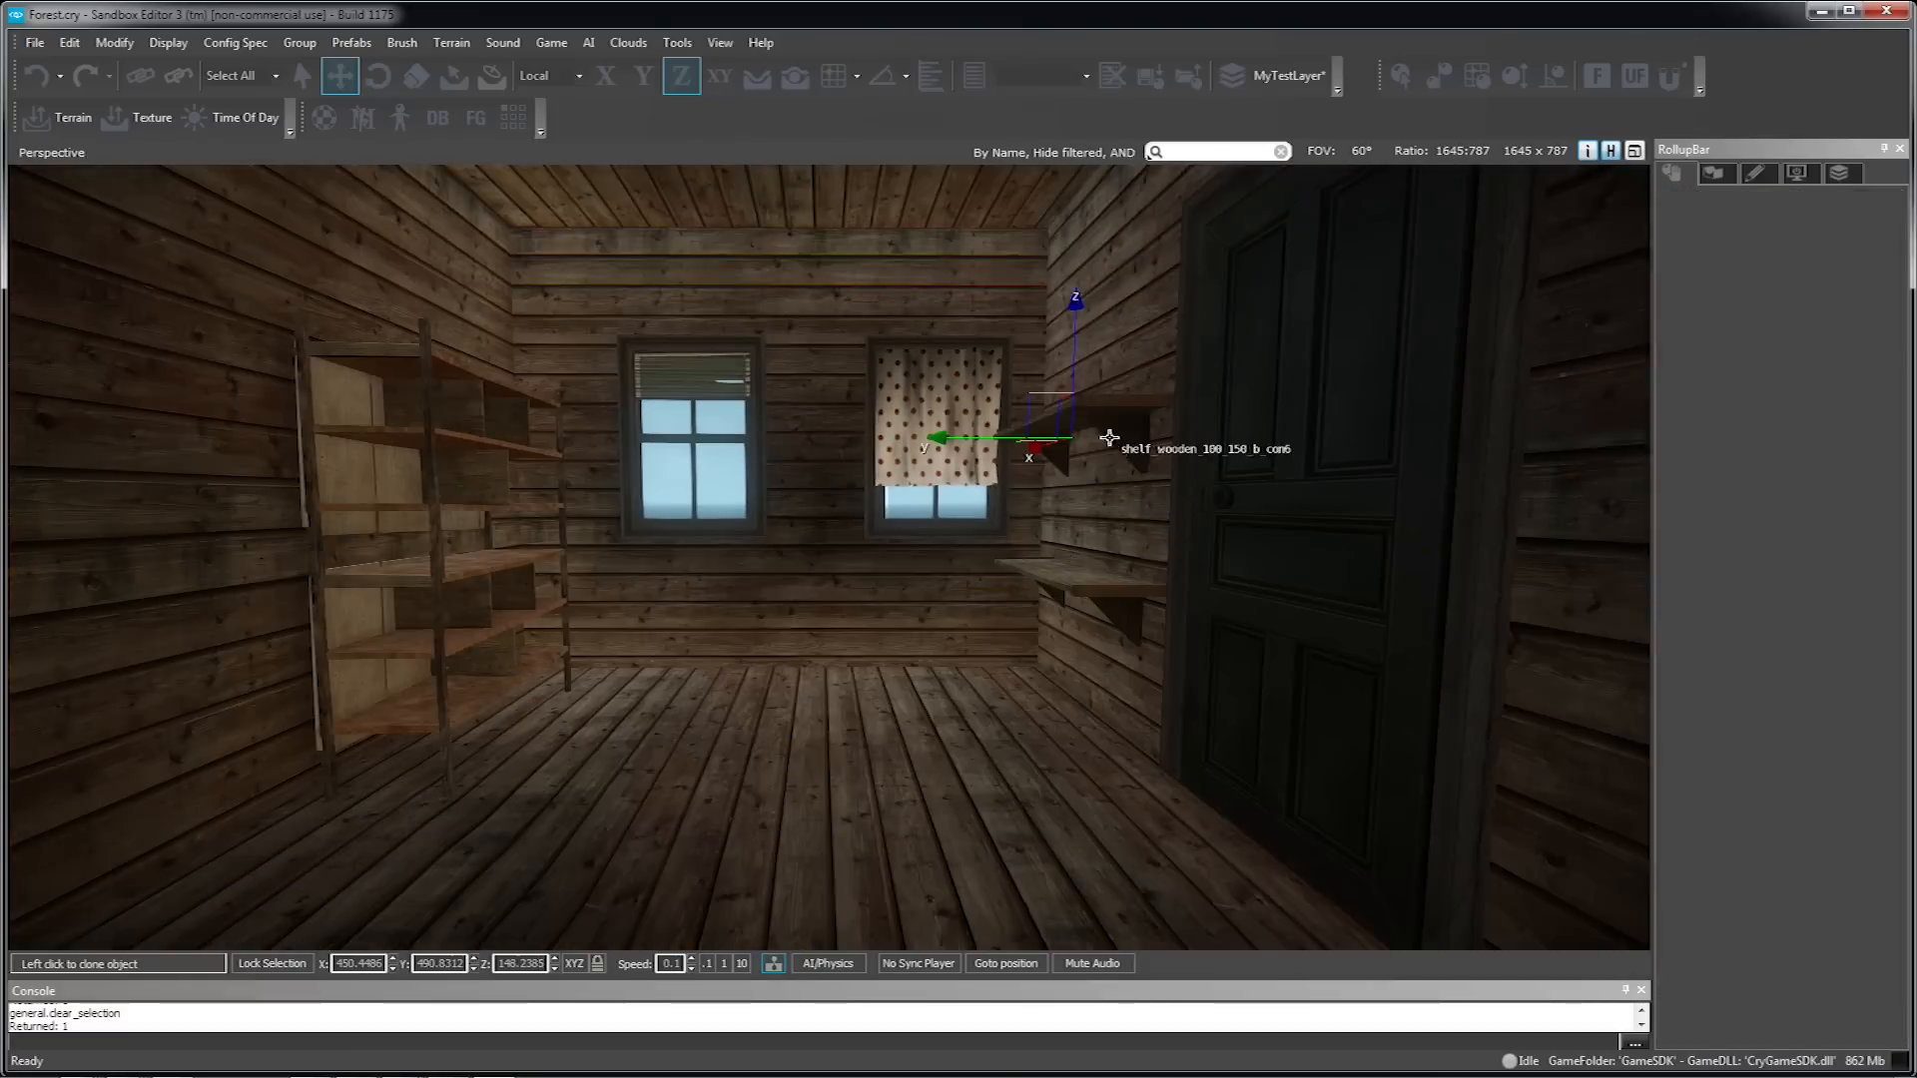
left_click_drag(1108, 440, 755, 463)
mouse_move(755, 463)
right_mouse_down()
mouse_move(755, 380)
mouse_move(755, 440)
right_mouse_up()
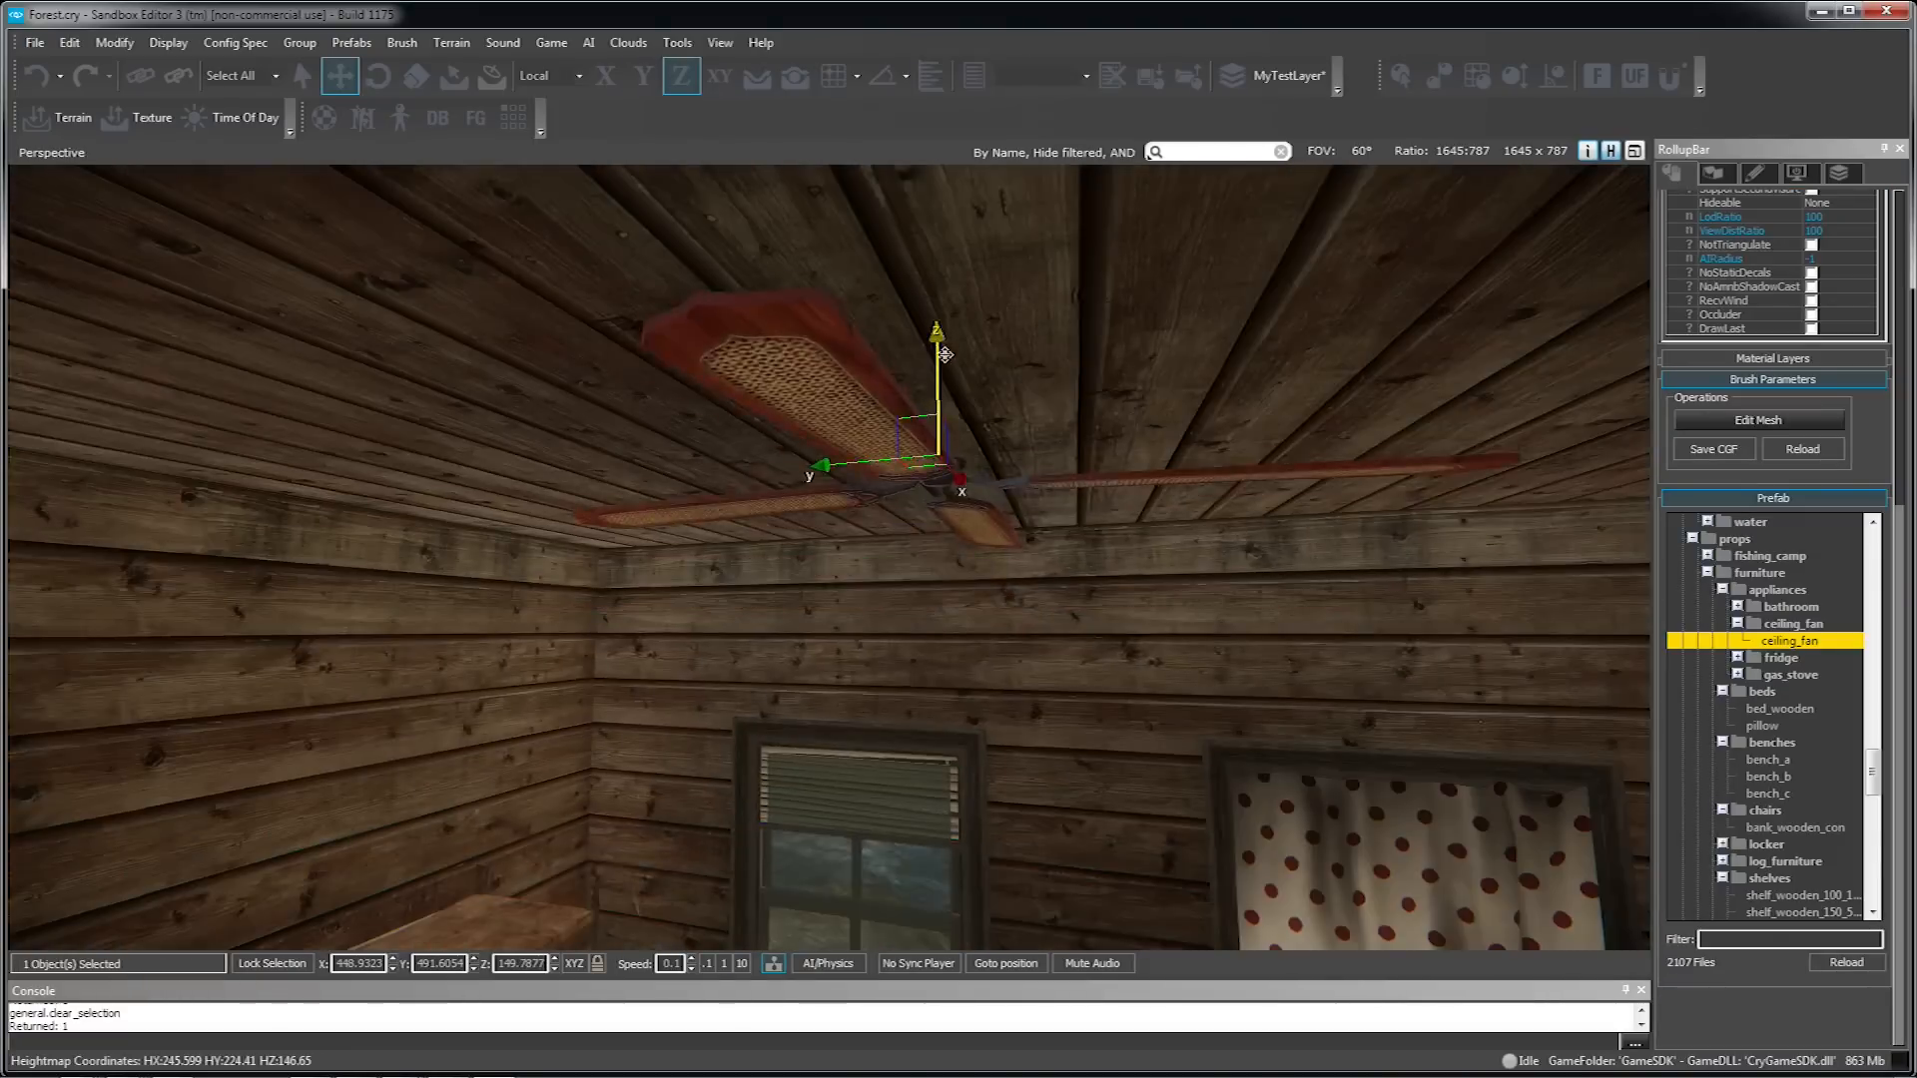
key("s")
left_click(1133, 571)
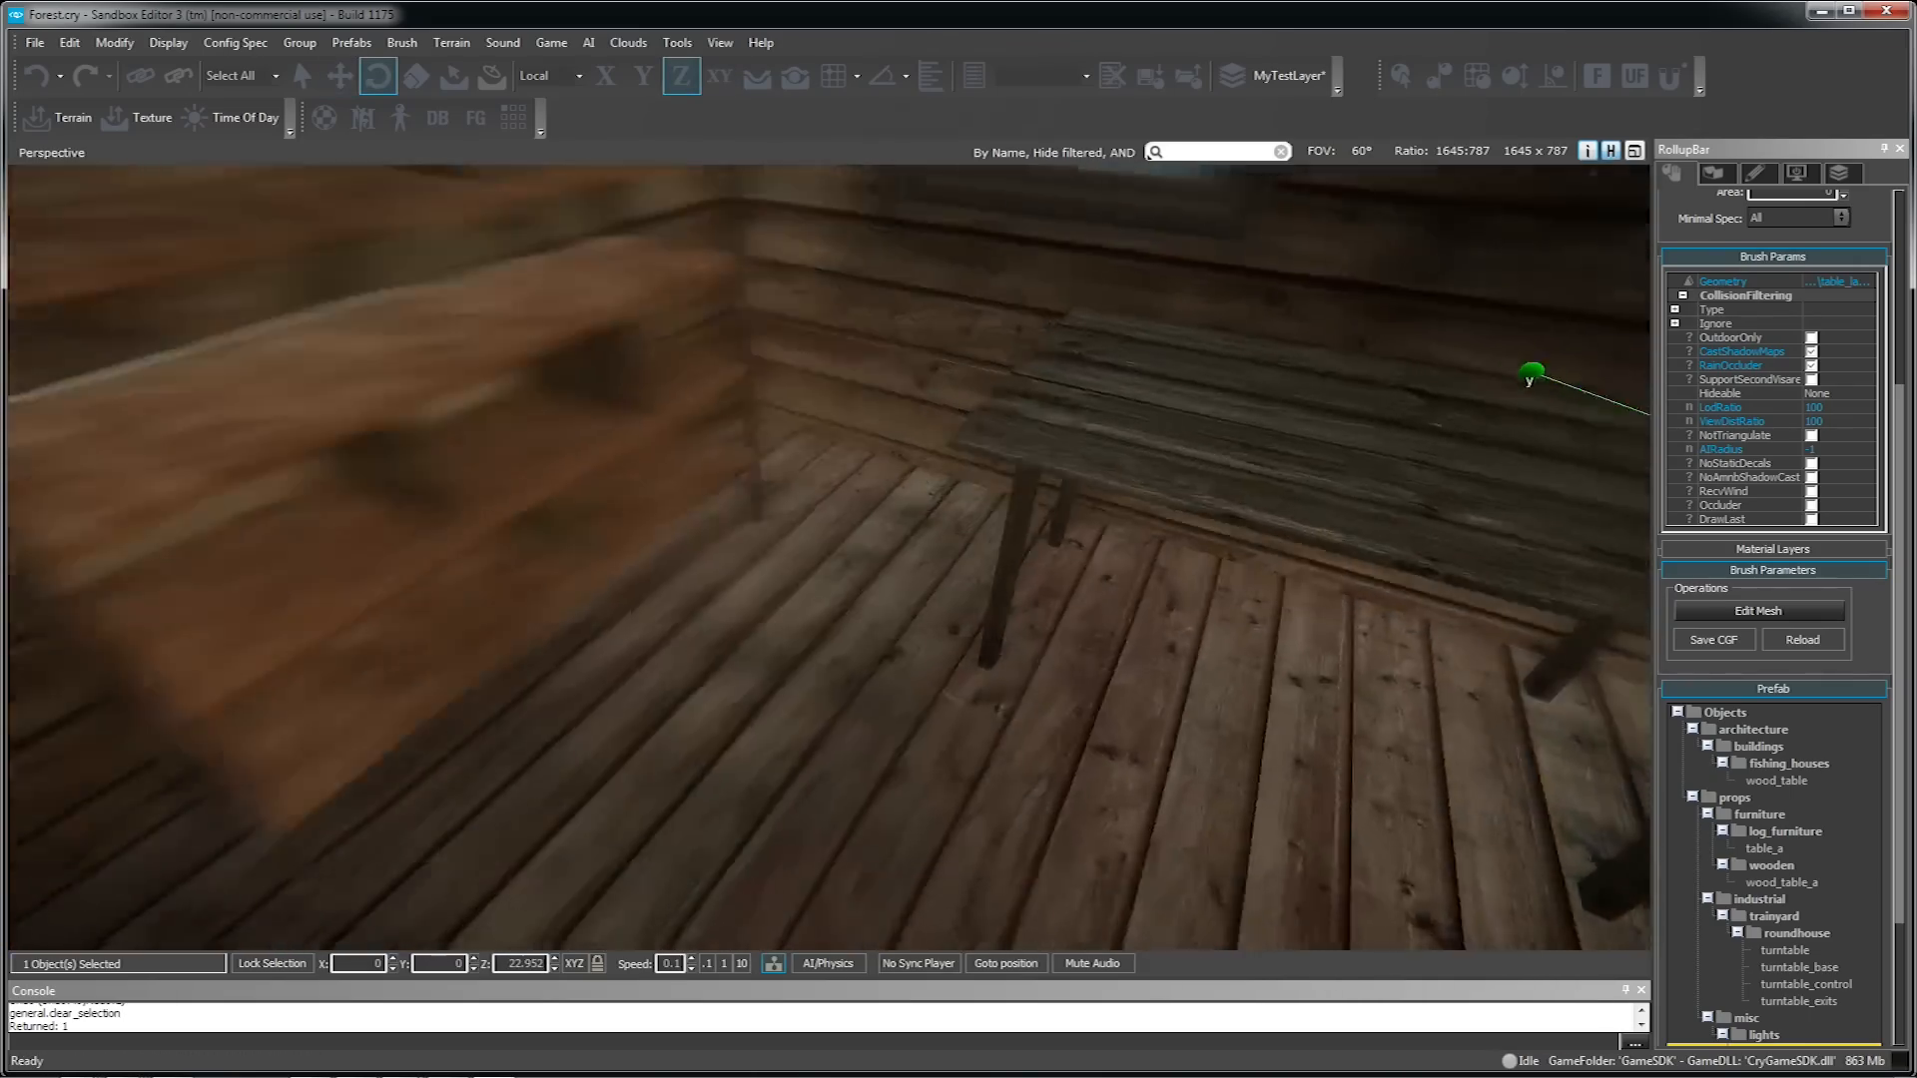
- Look over the furnished room with its table, and examine the house and island from outside
right_click_drag(829, 559, 940, 741)
key("s")
key("s")
key("w")
key("s")
key("w")
key("d")
key("d")
key("s")
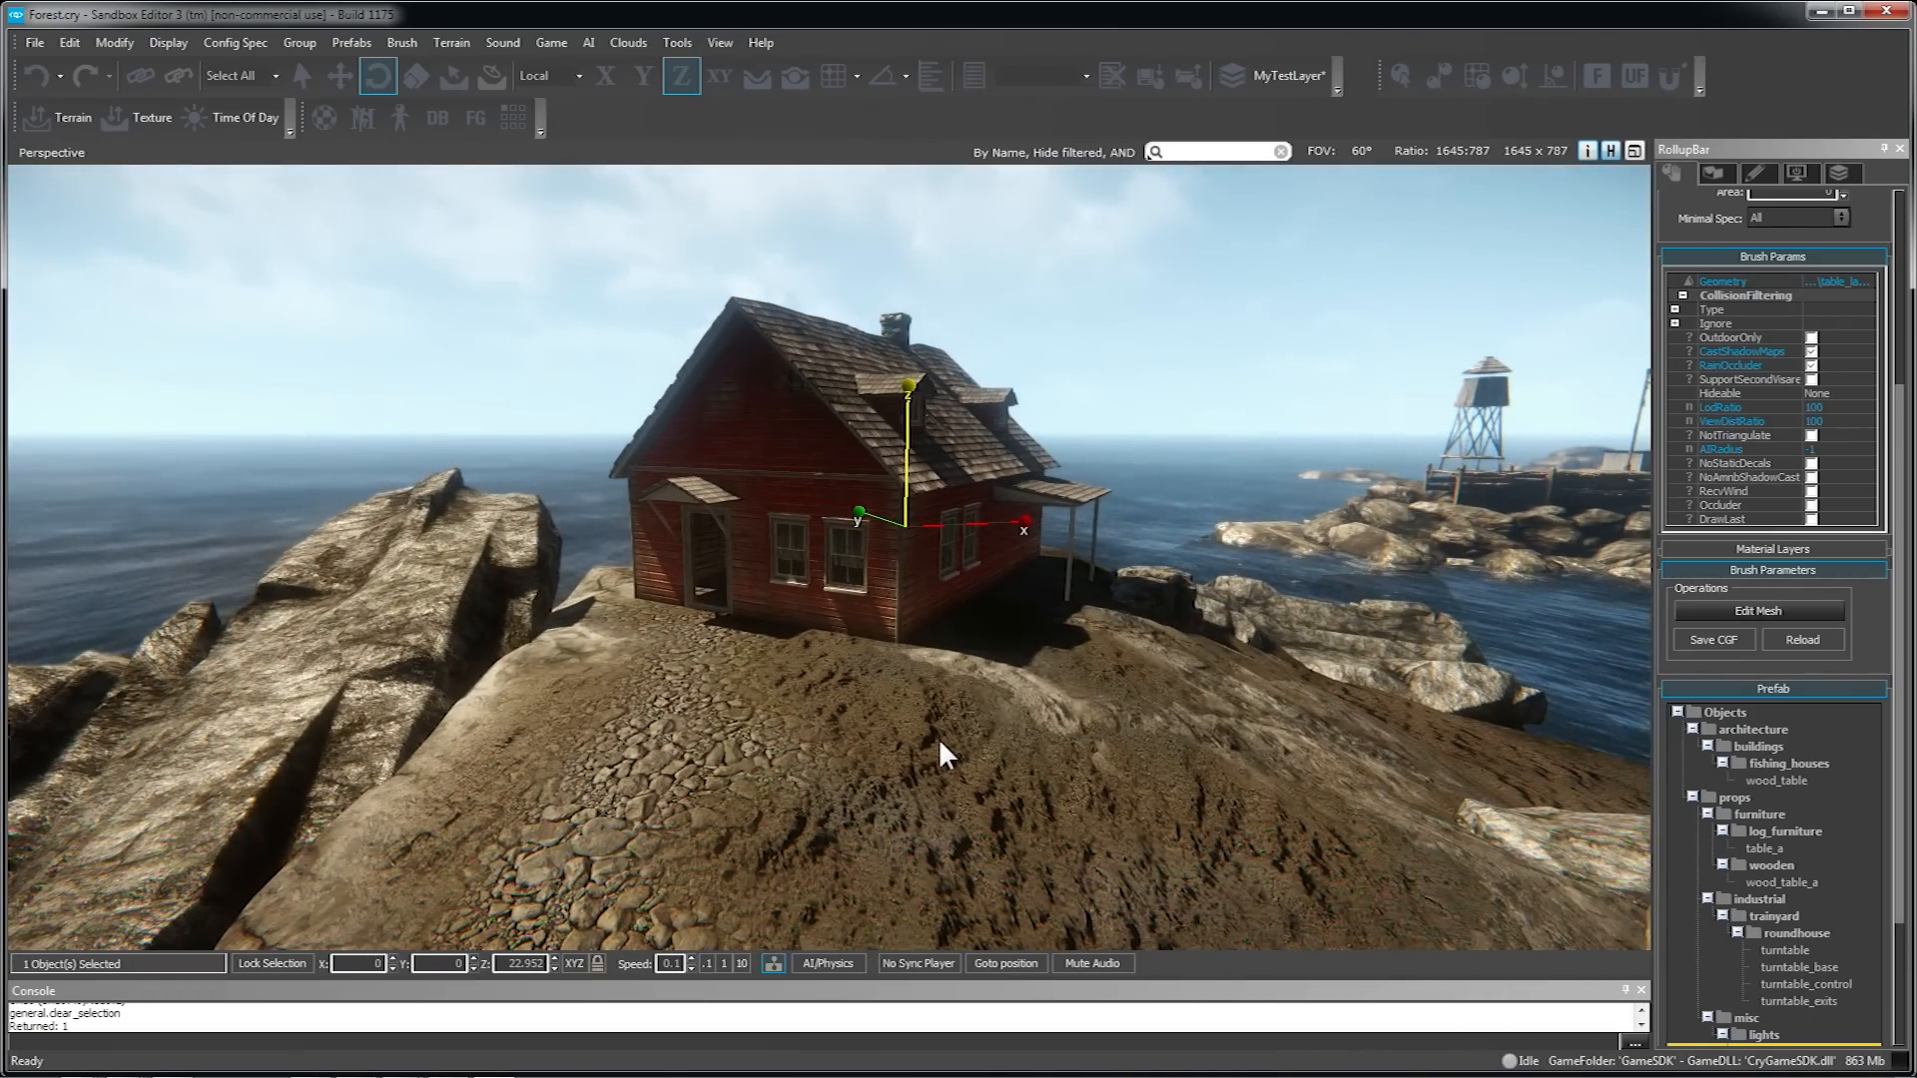
right_click_drag(940, 741, 926, 702)
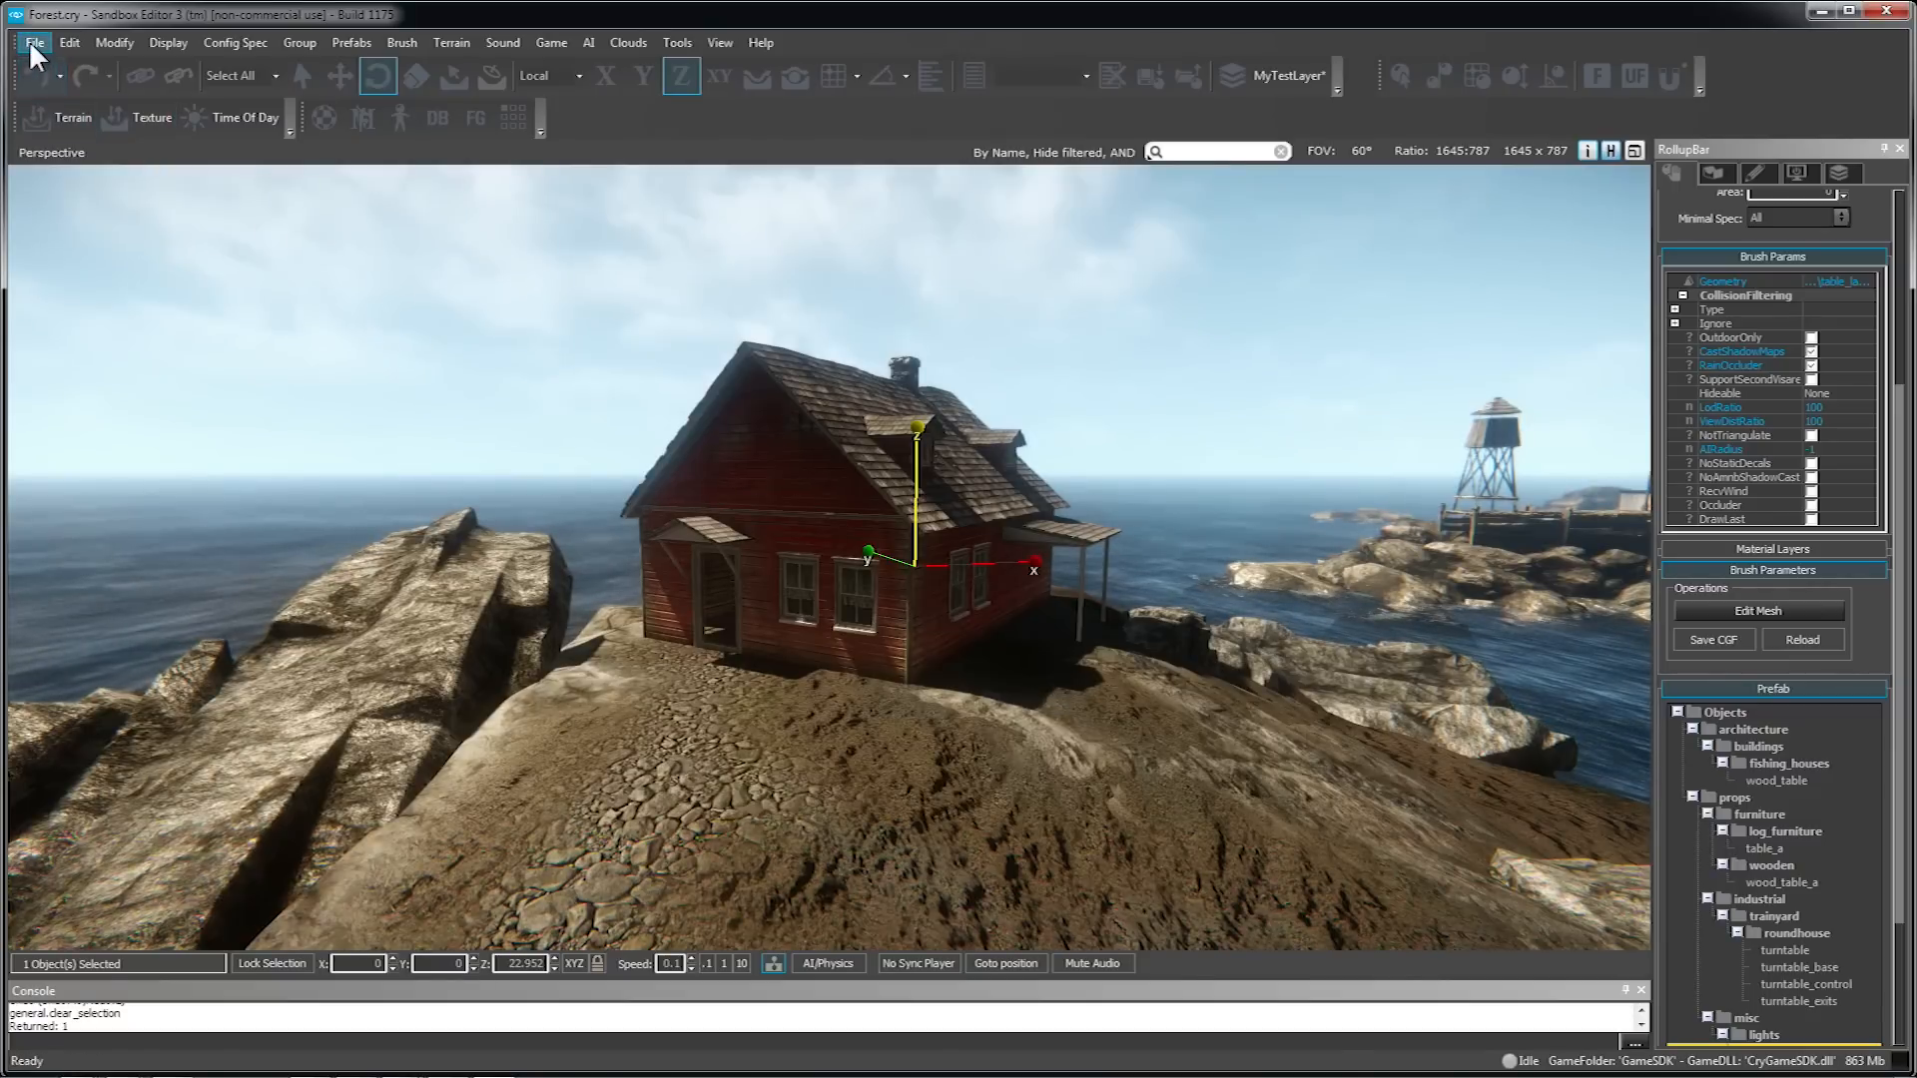
- Save the level under the new name ForestIsland, creating a new folder for it
left_click(34, 44)
left_click(59, 135)
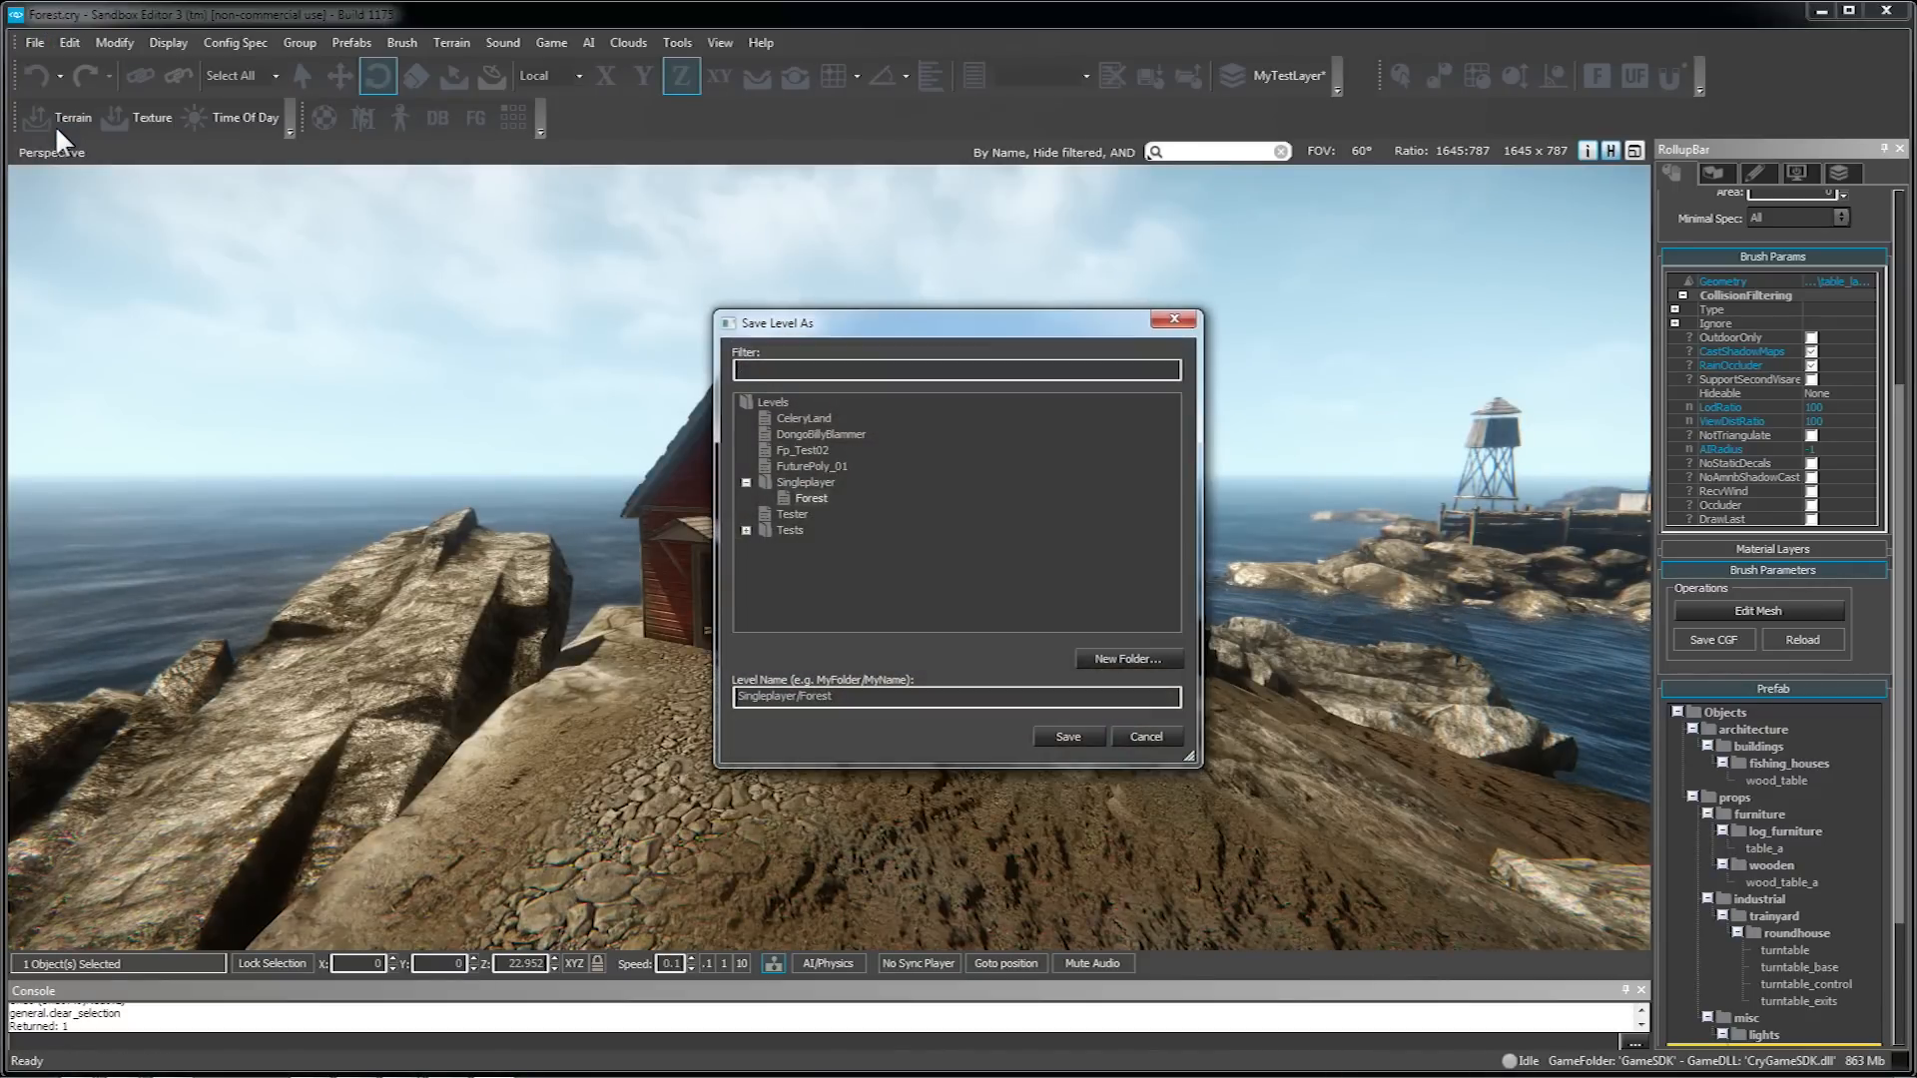
left_click(1120, 657)
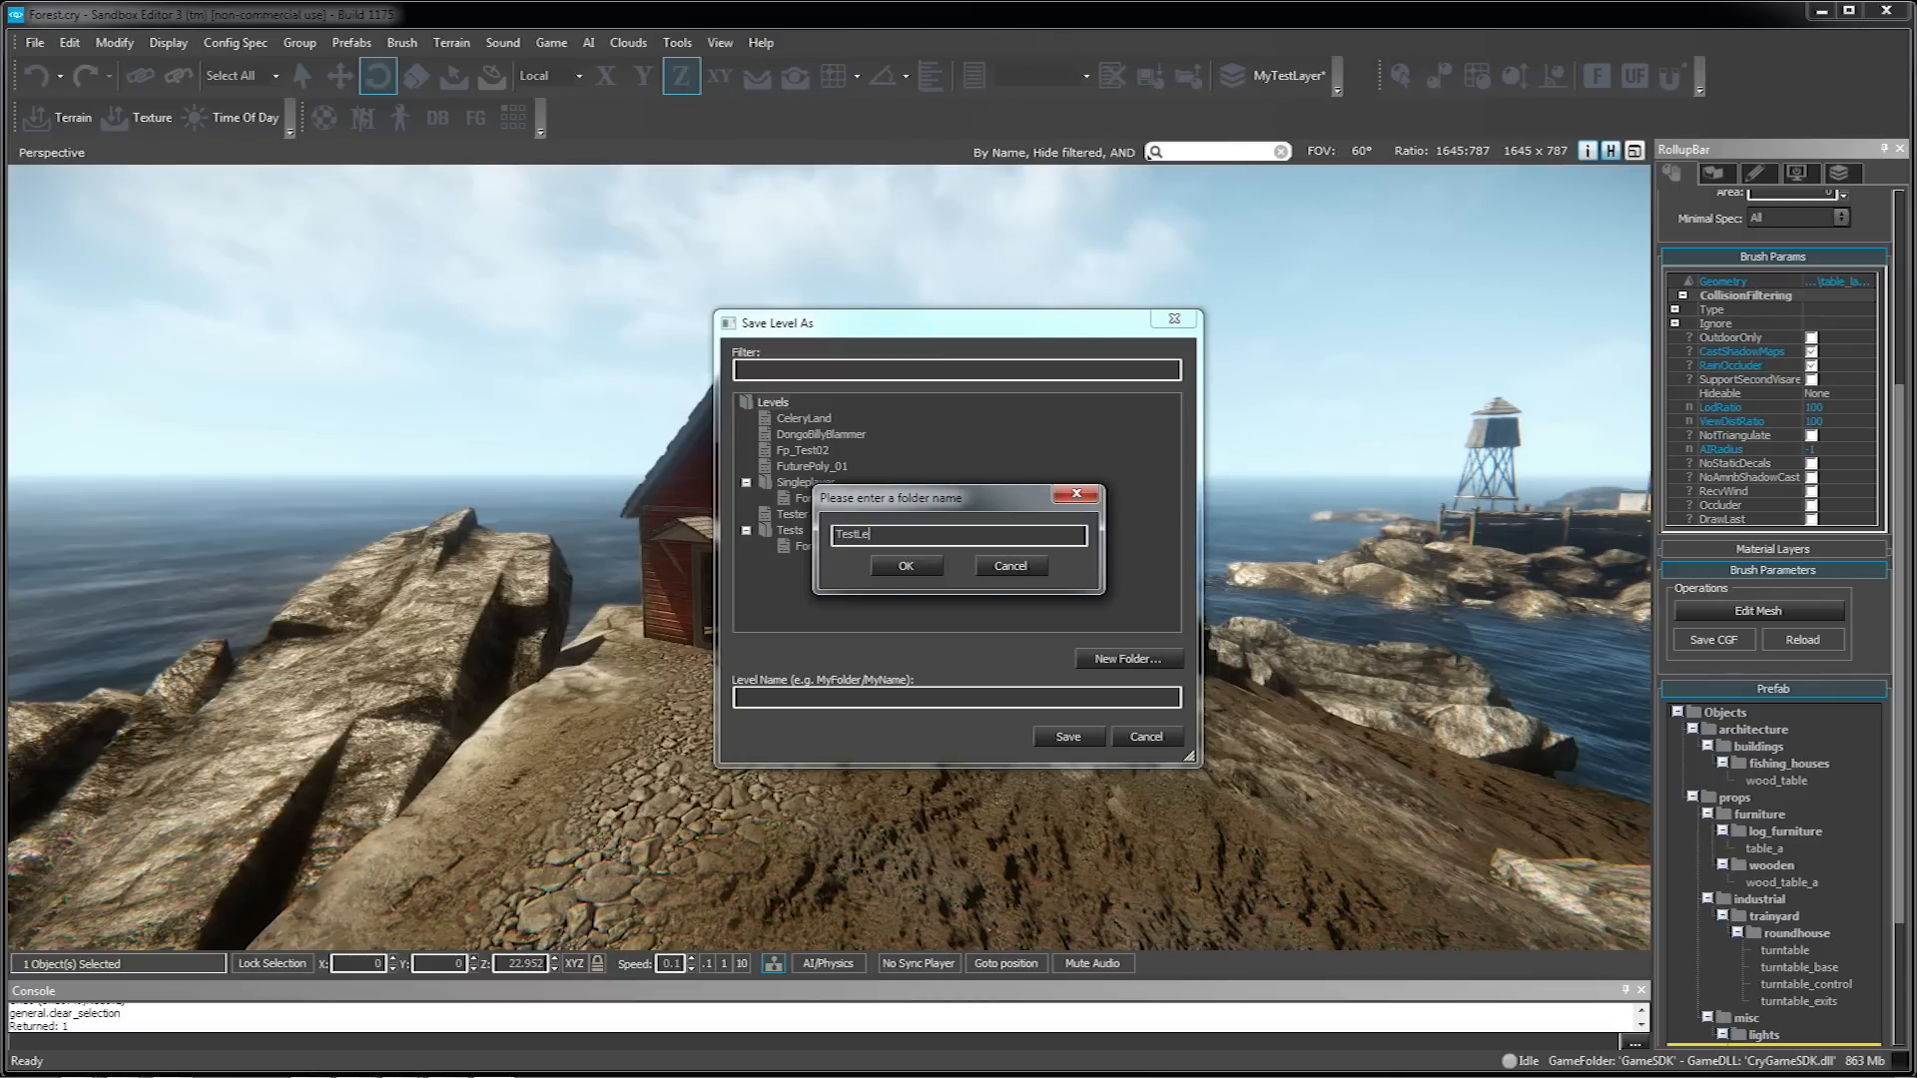
left_click(1069, 737)
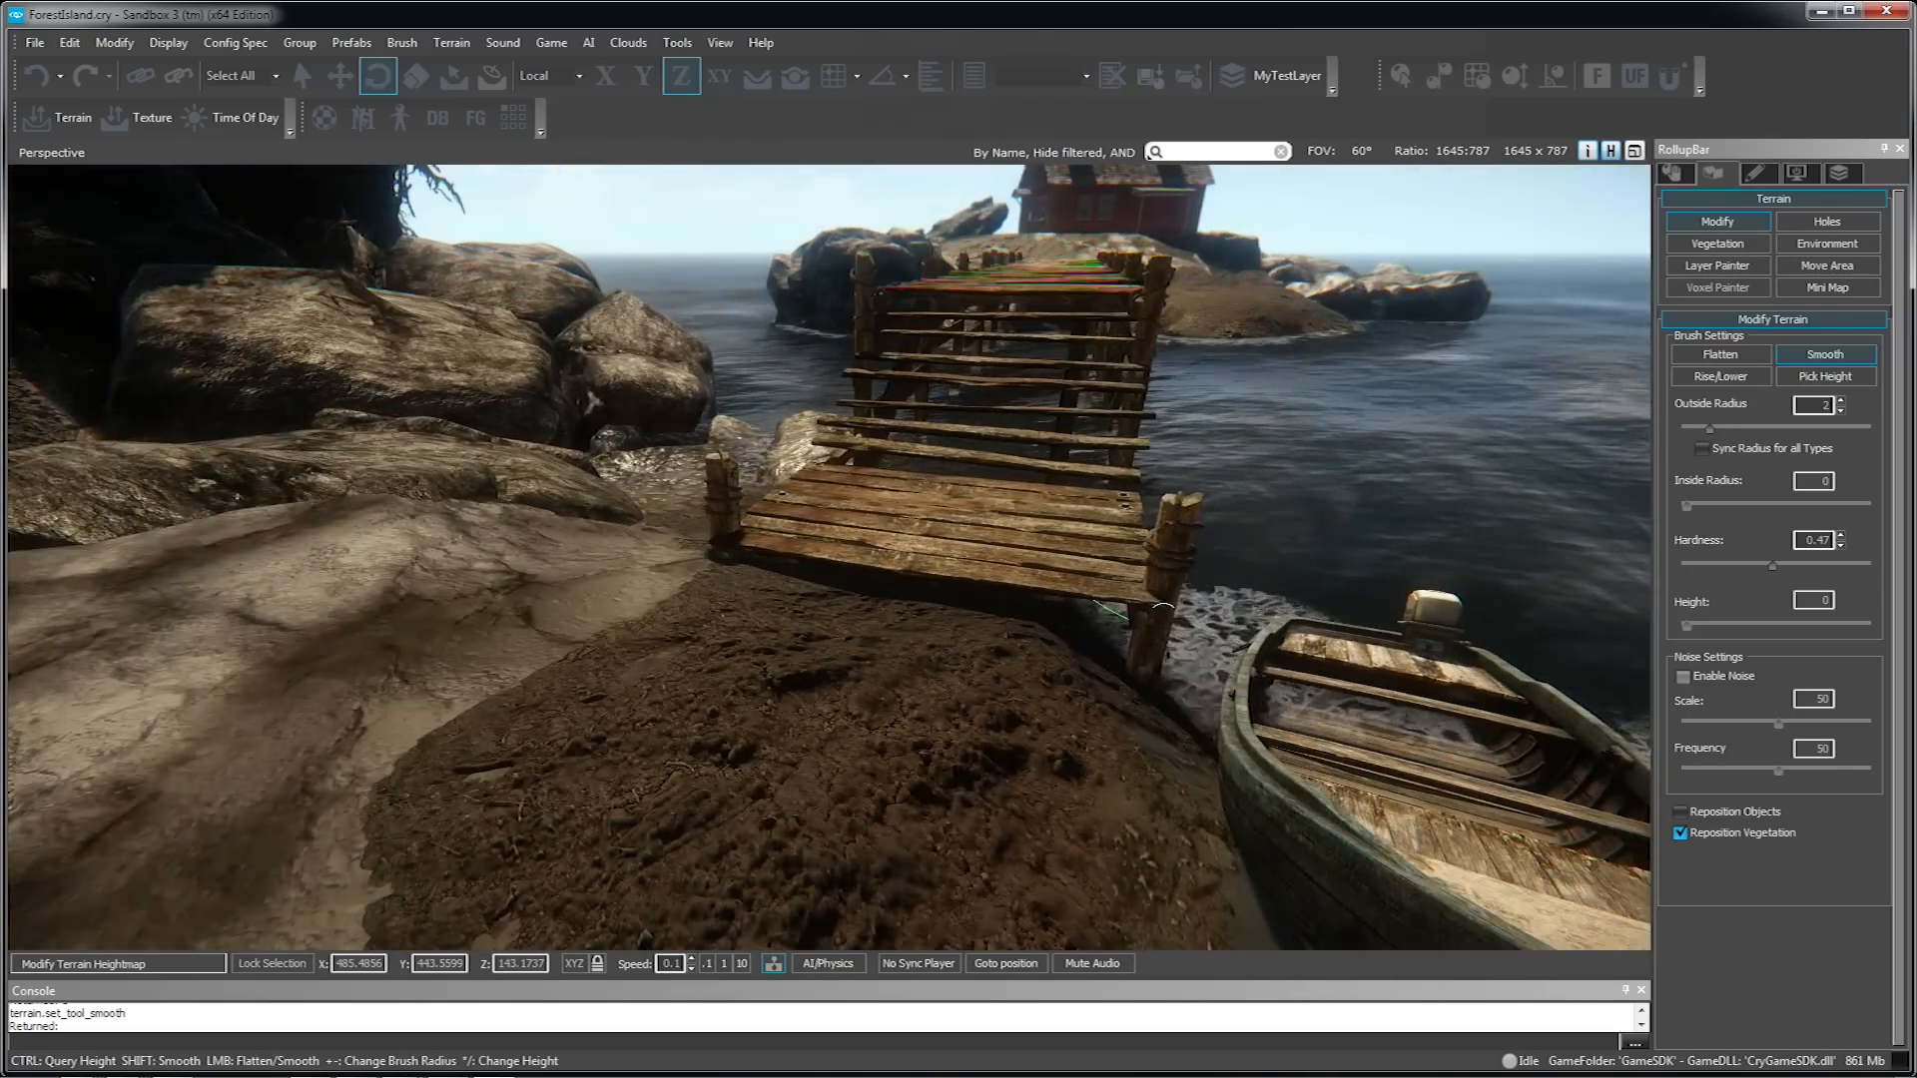
- Start game mode at the shore end of the dock and walk across it to the red house
key("w")
right_click_drag(1163, 605, 1161, 605)
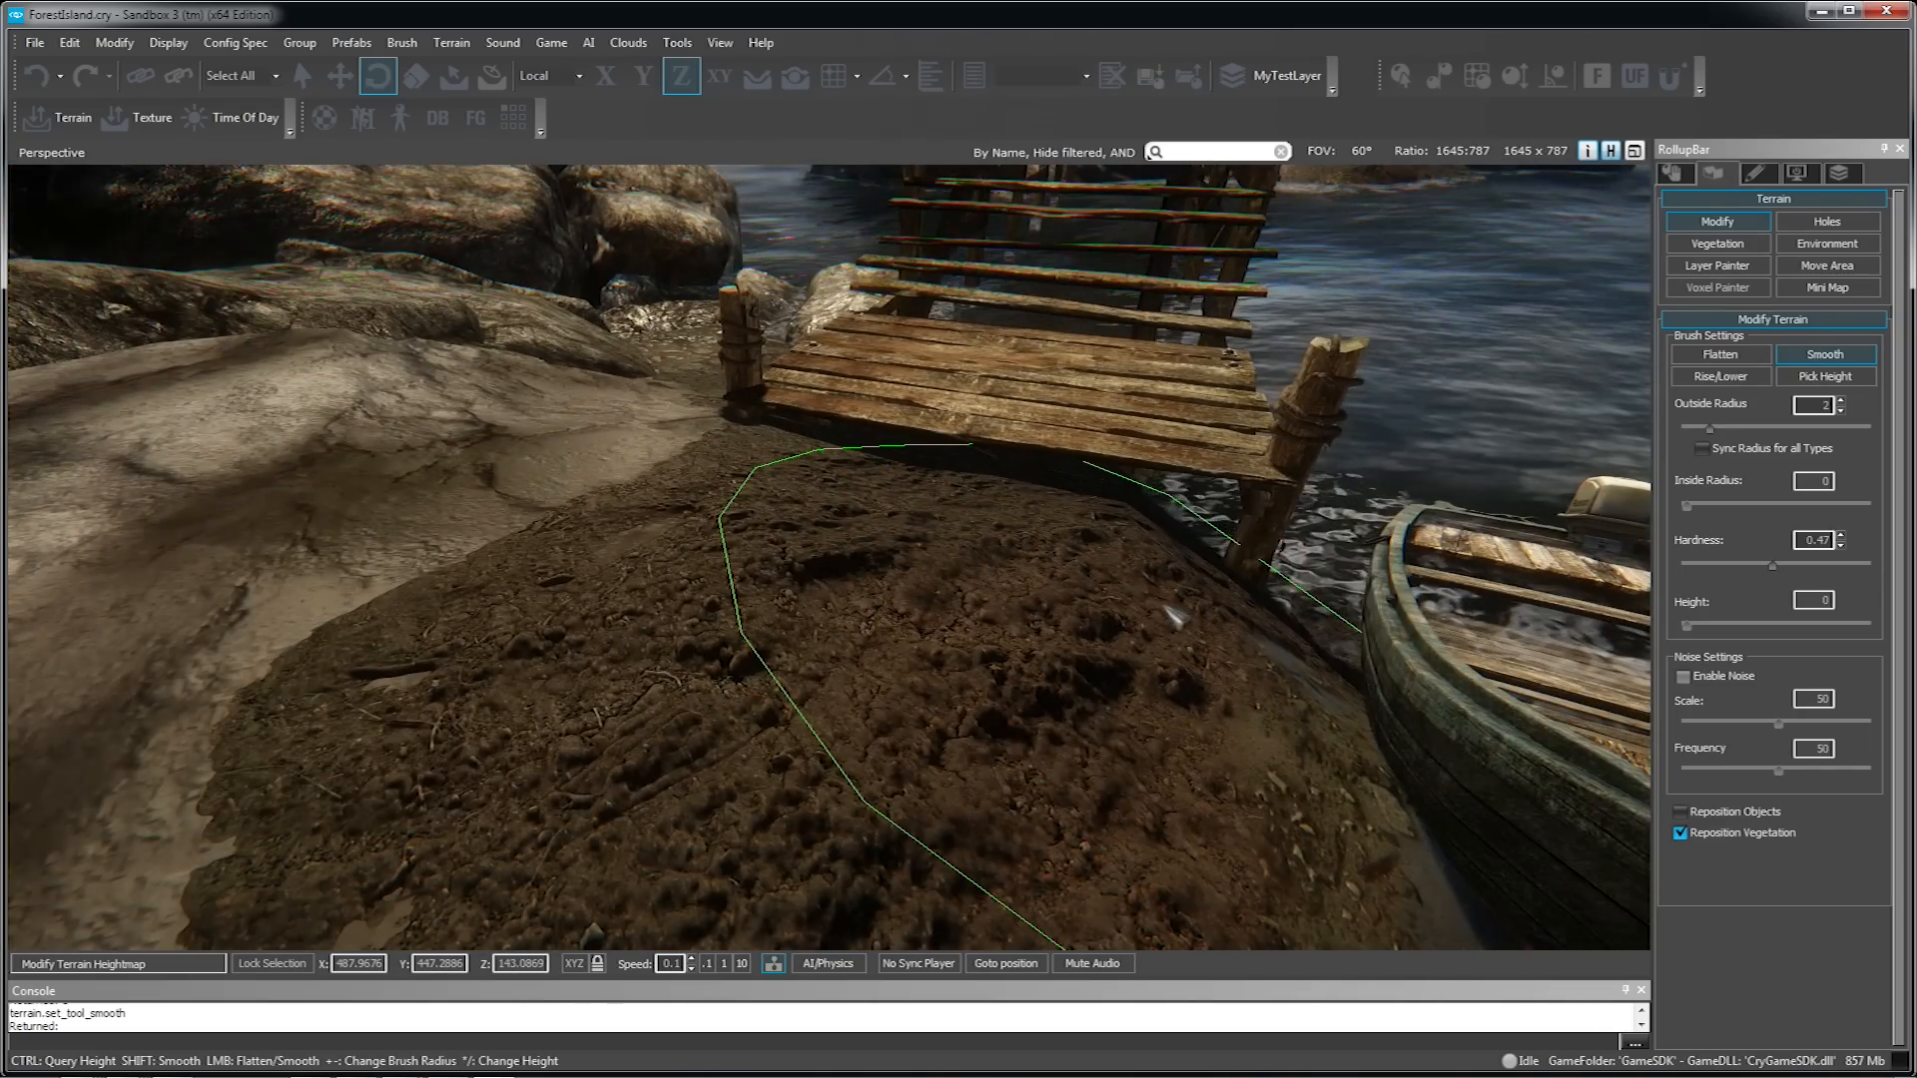
key("ctrl+g")
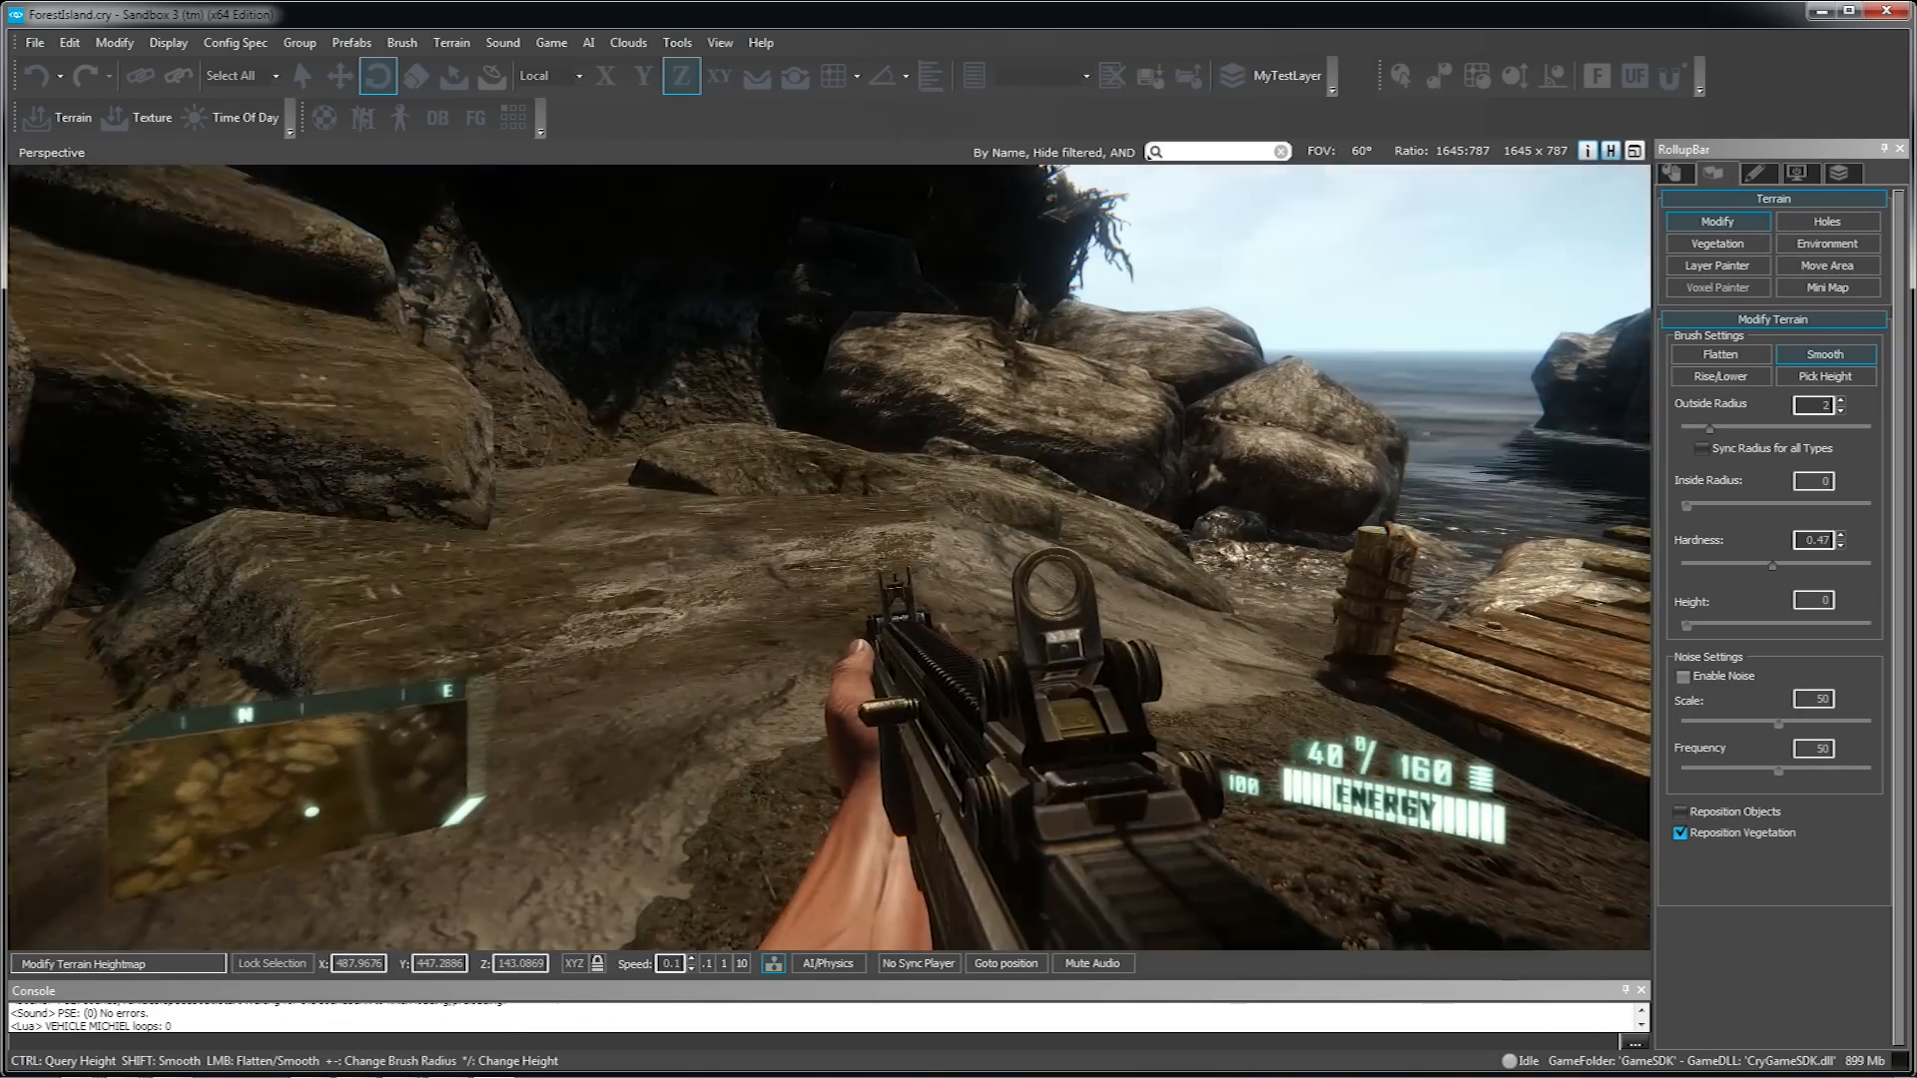
key("w")
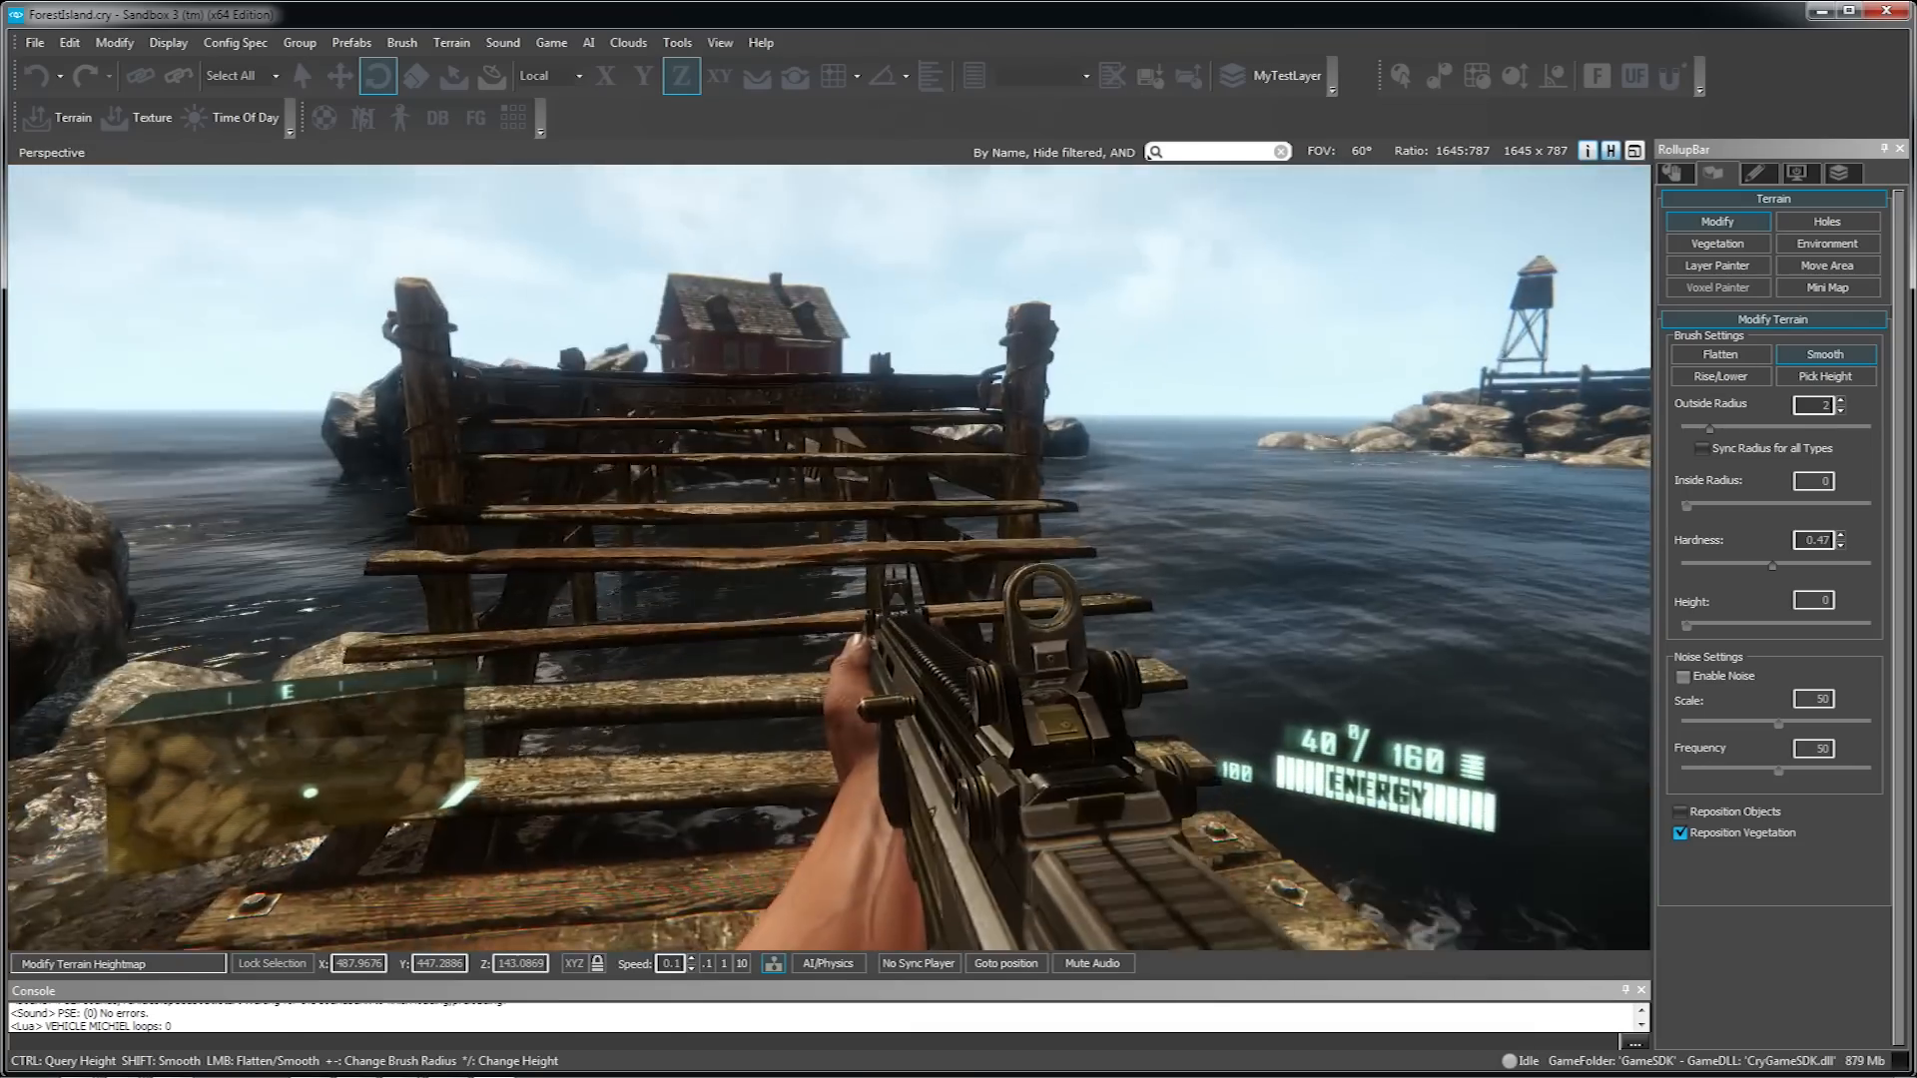
key("w")
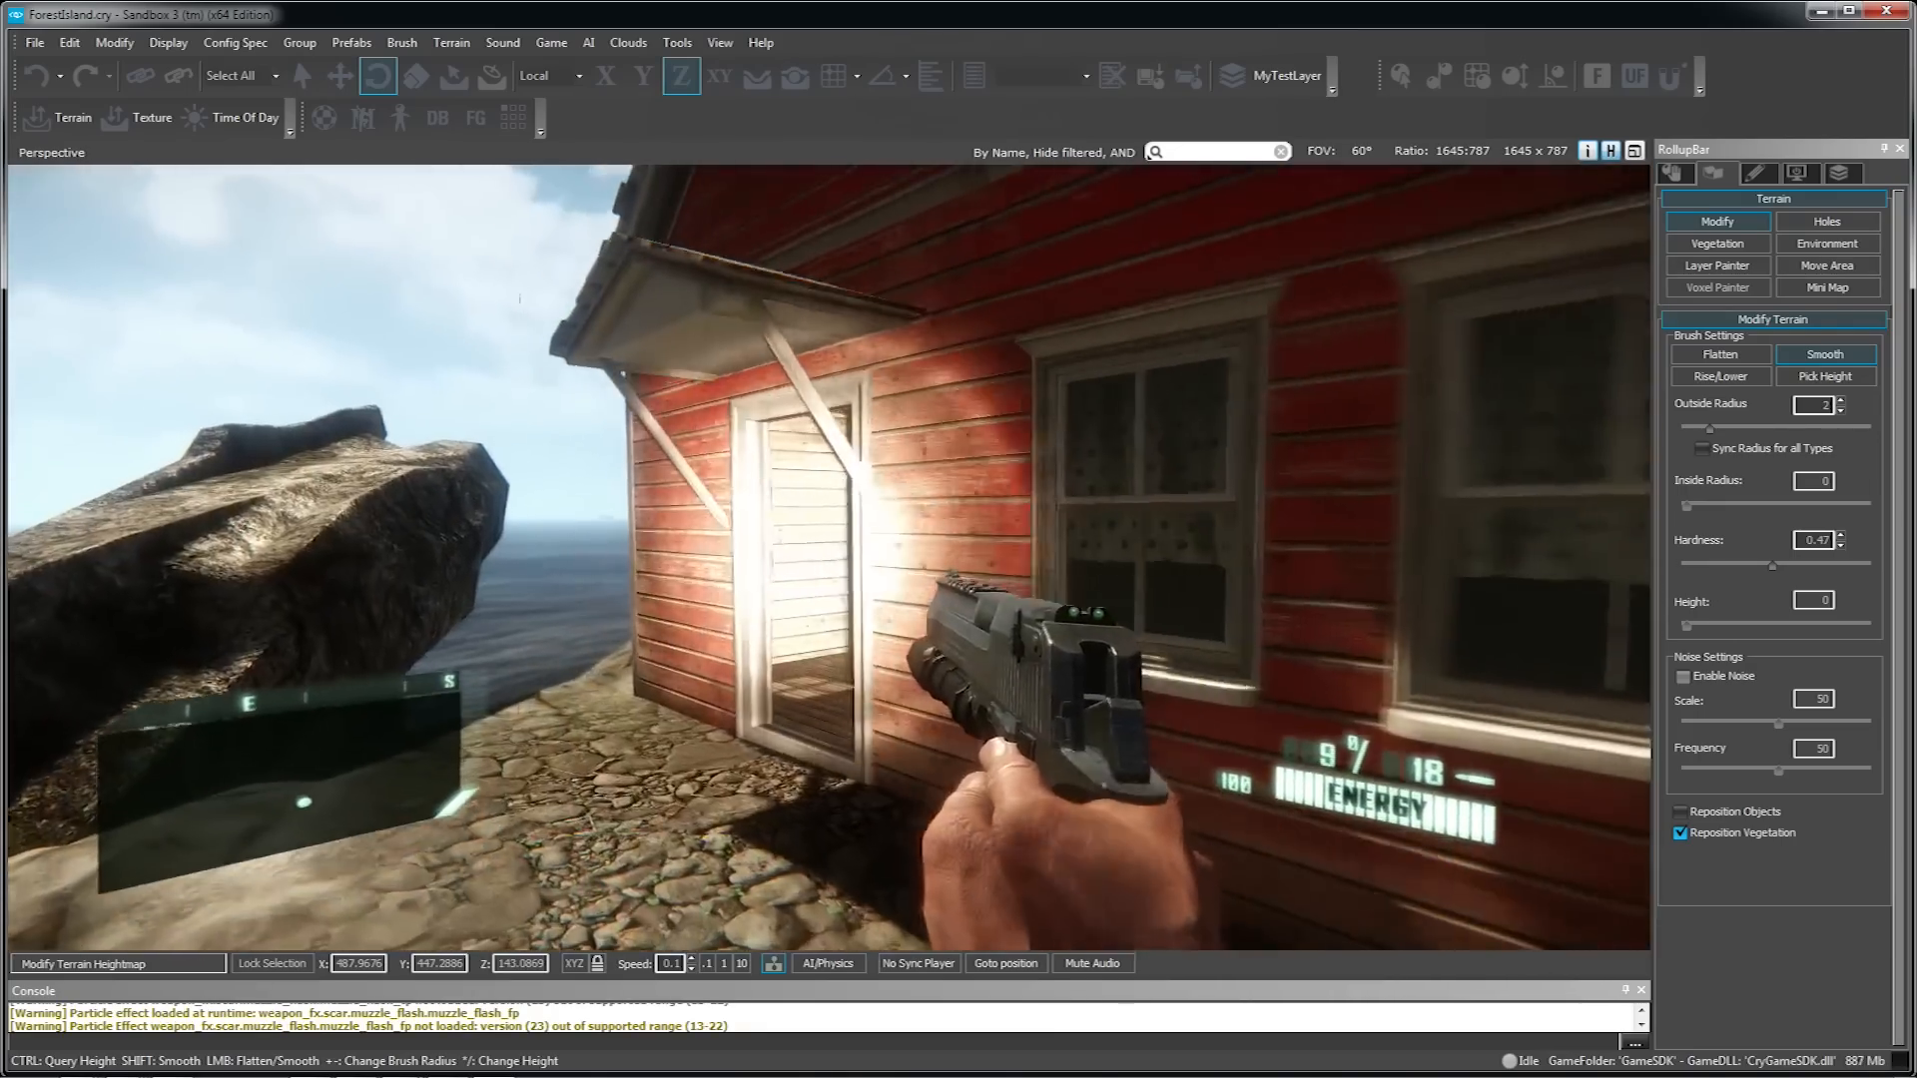
- Explore the house interior in game mode, firing the weapon by the curtained window
key("w")
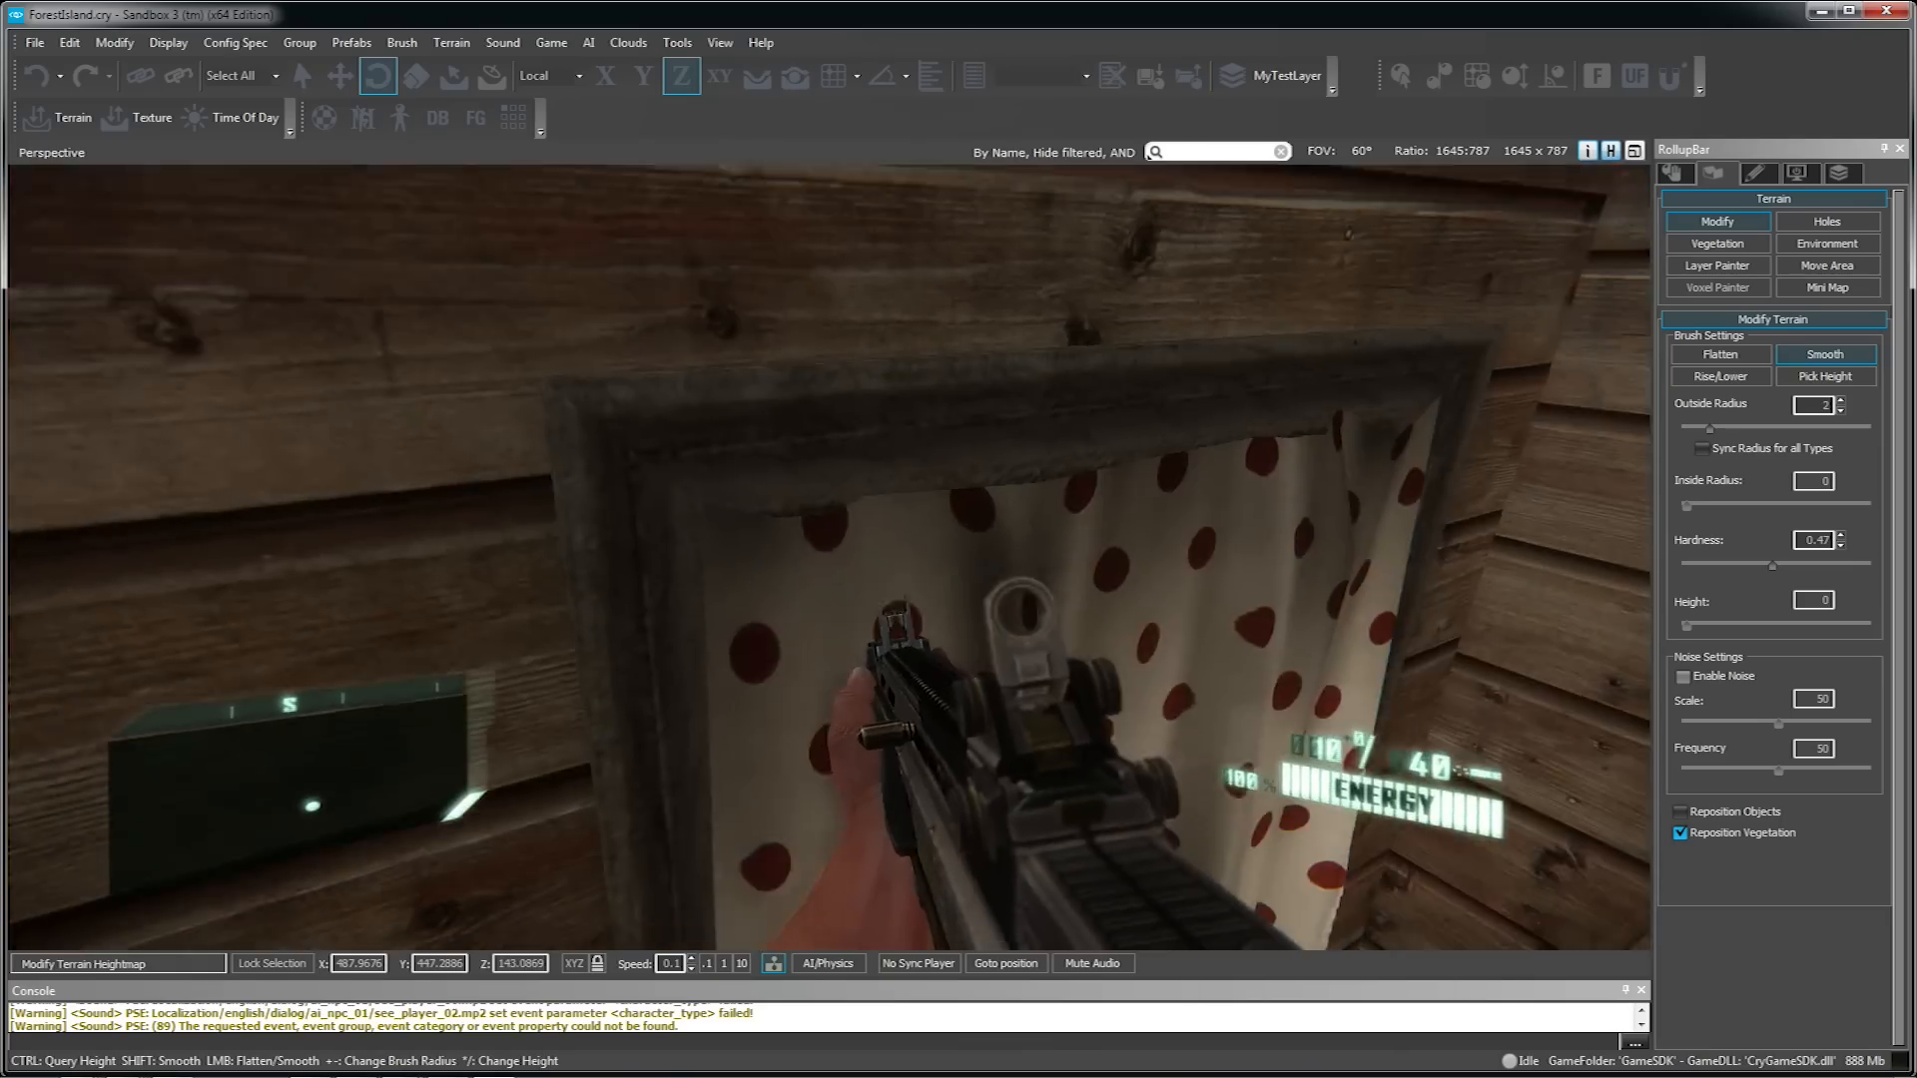
left_click(829, 557)
key("s")
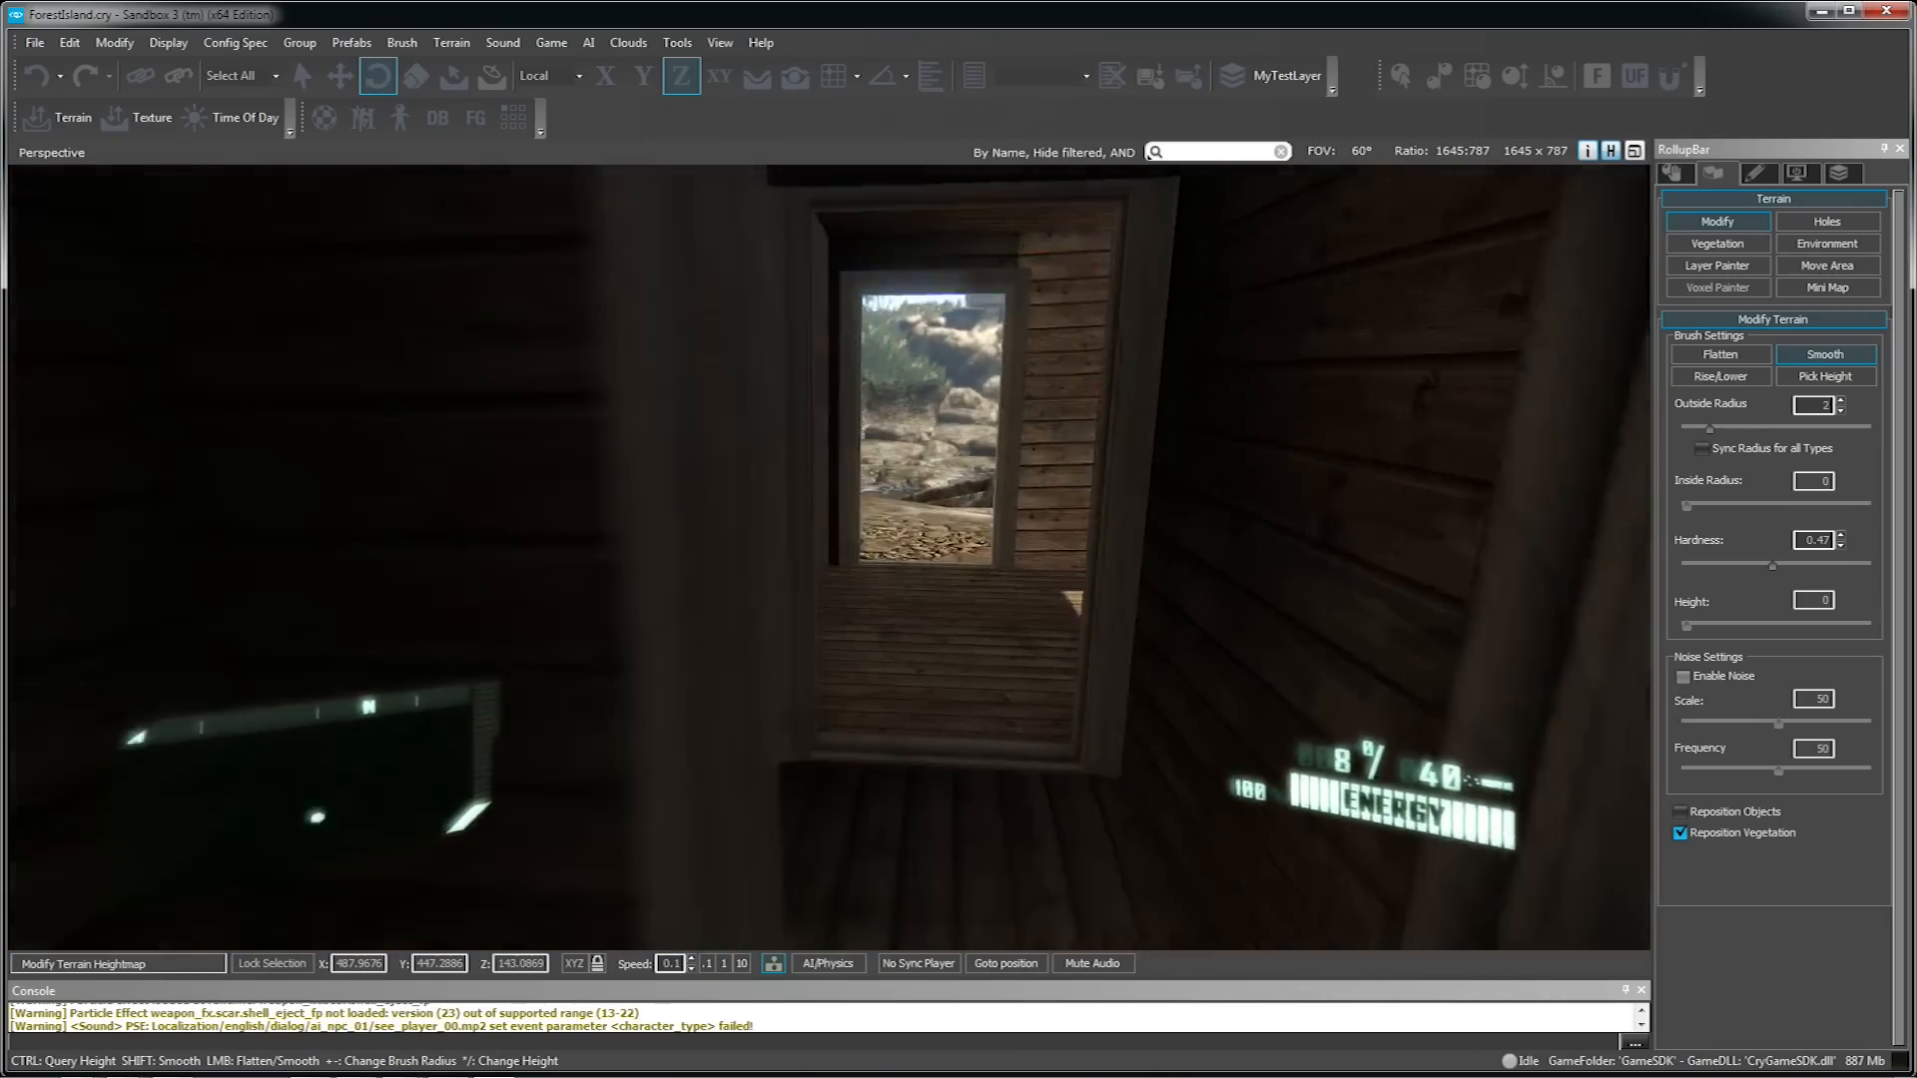
- Run around the island outside the house in game mode, passing the boat, and return to editing
key("w")
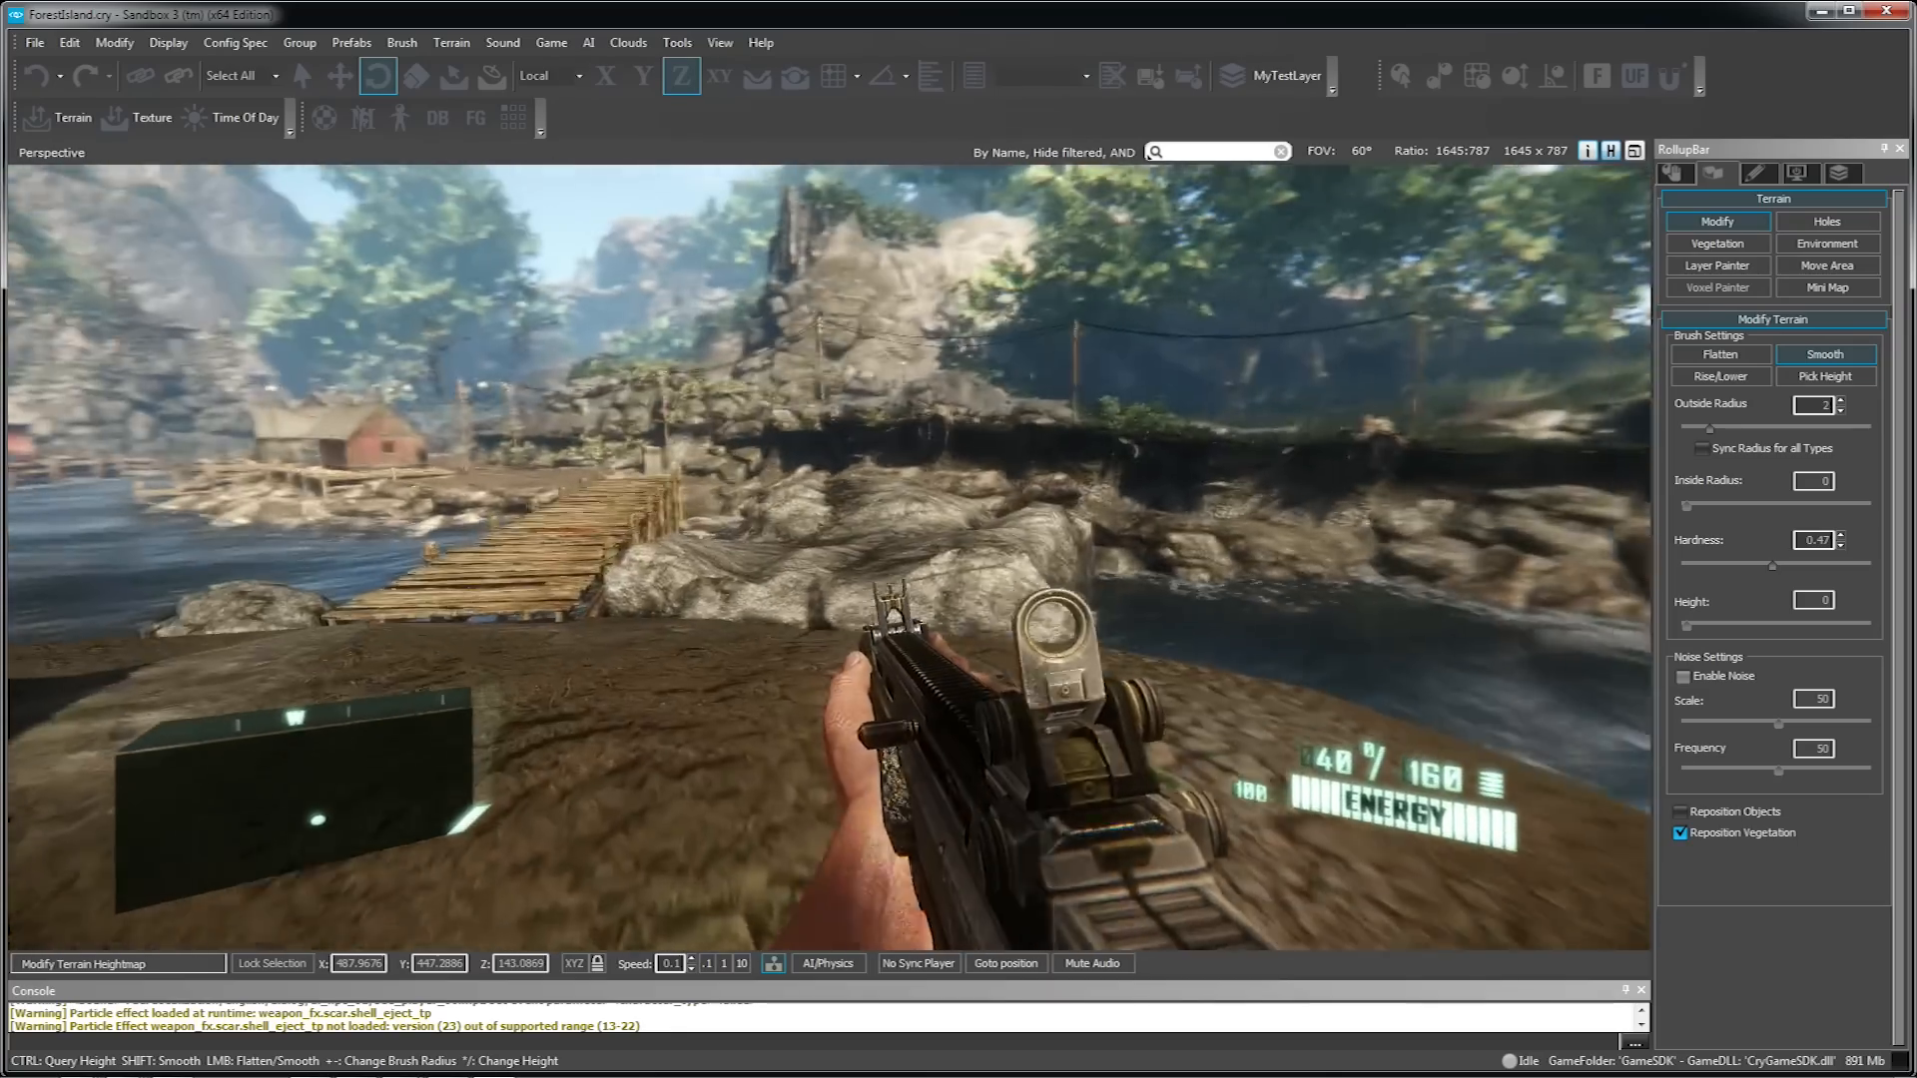
key("shift+w")
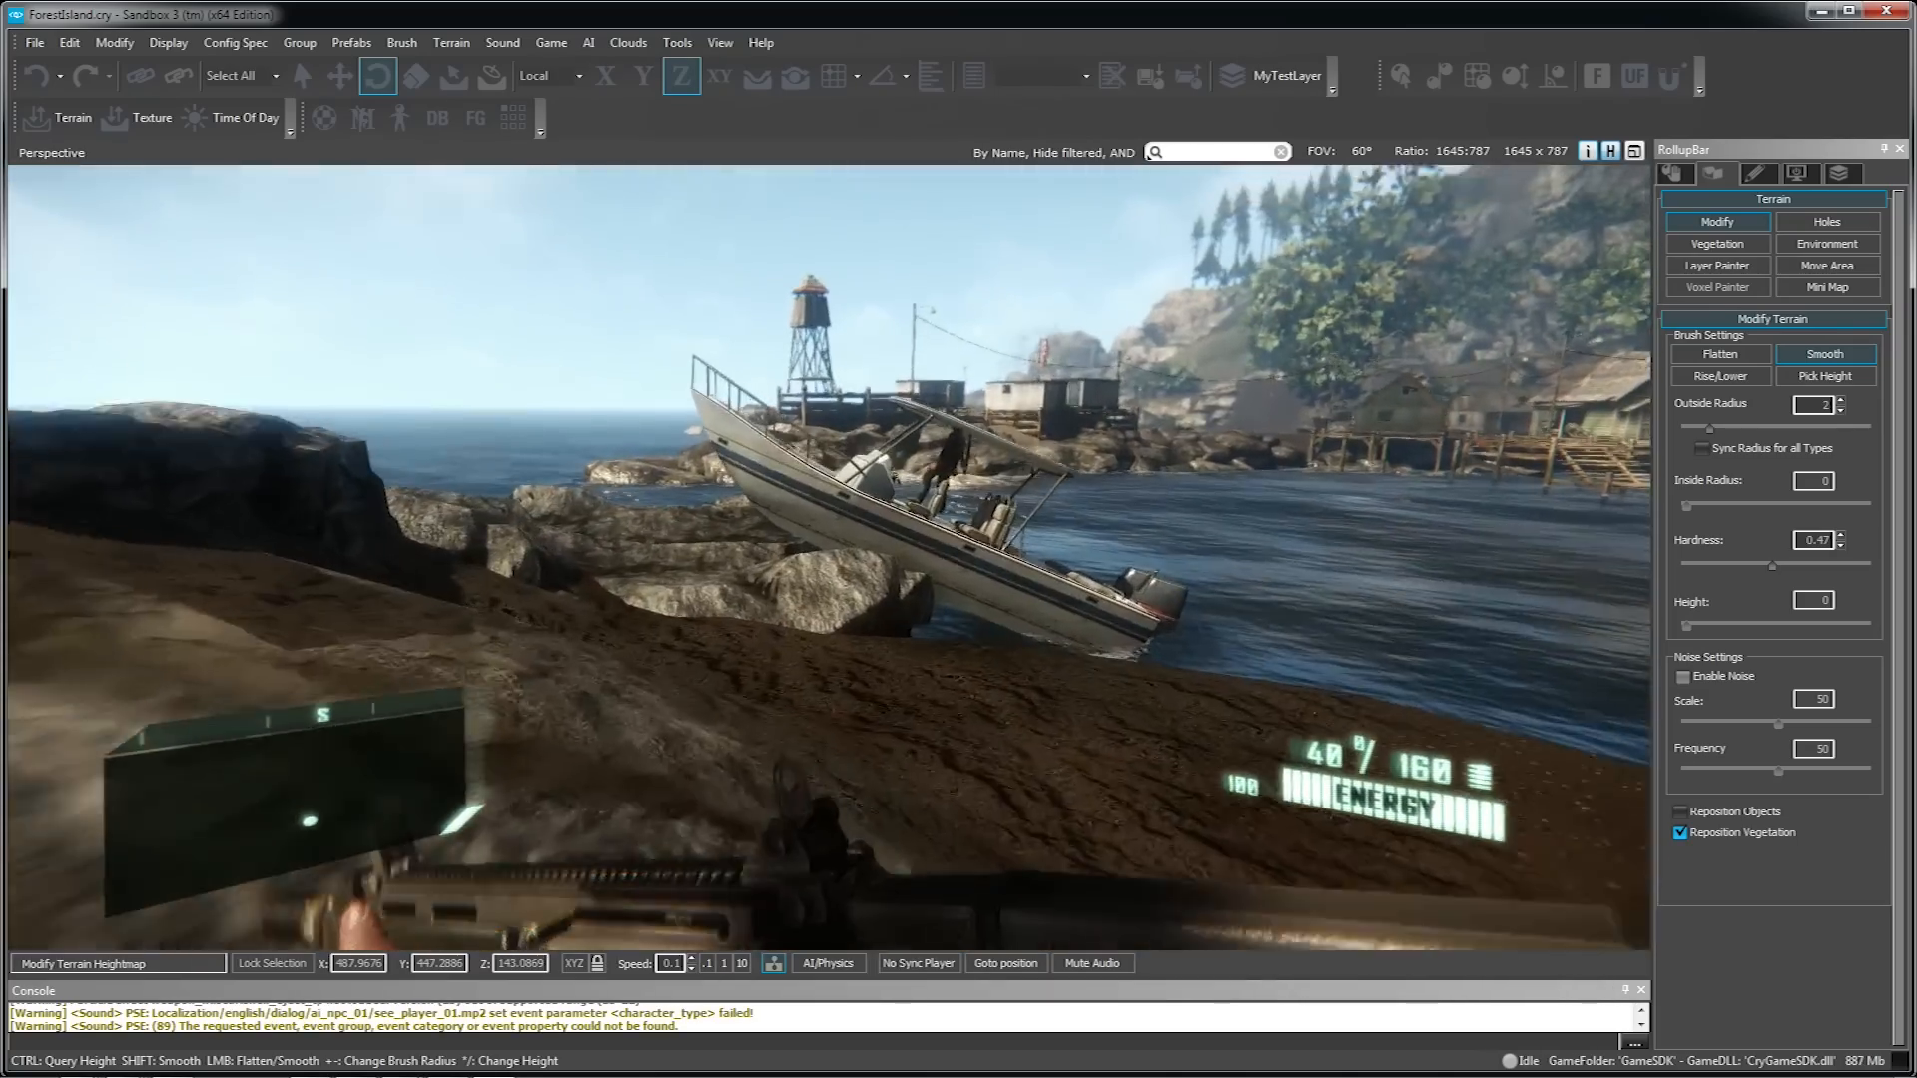
key("shift+w")
key("space")
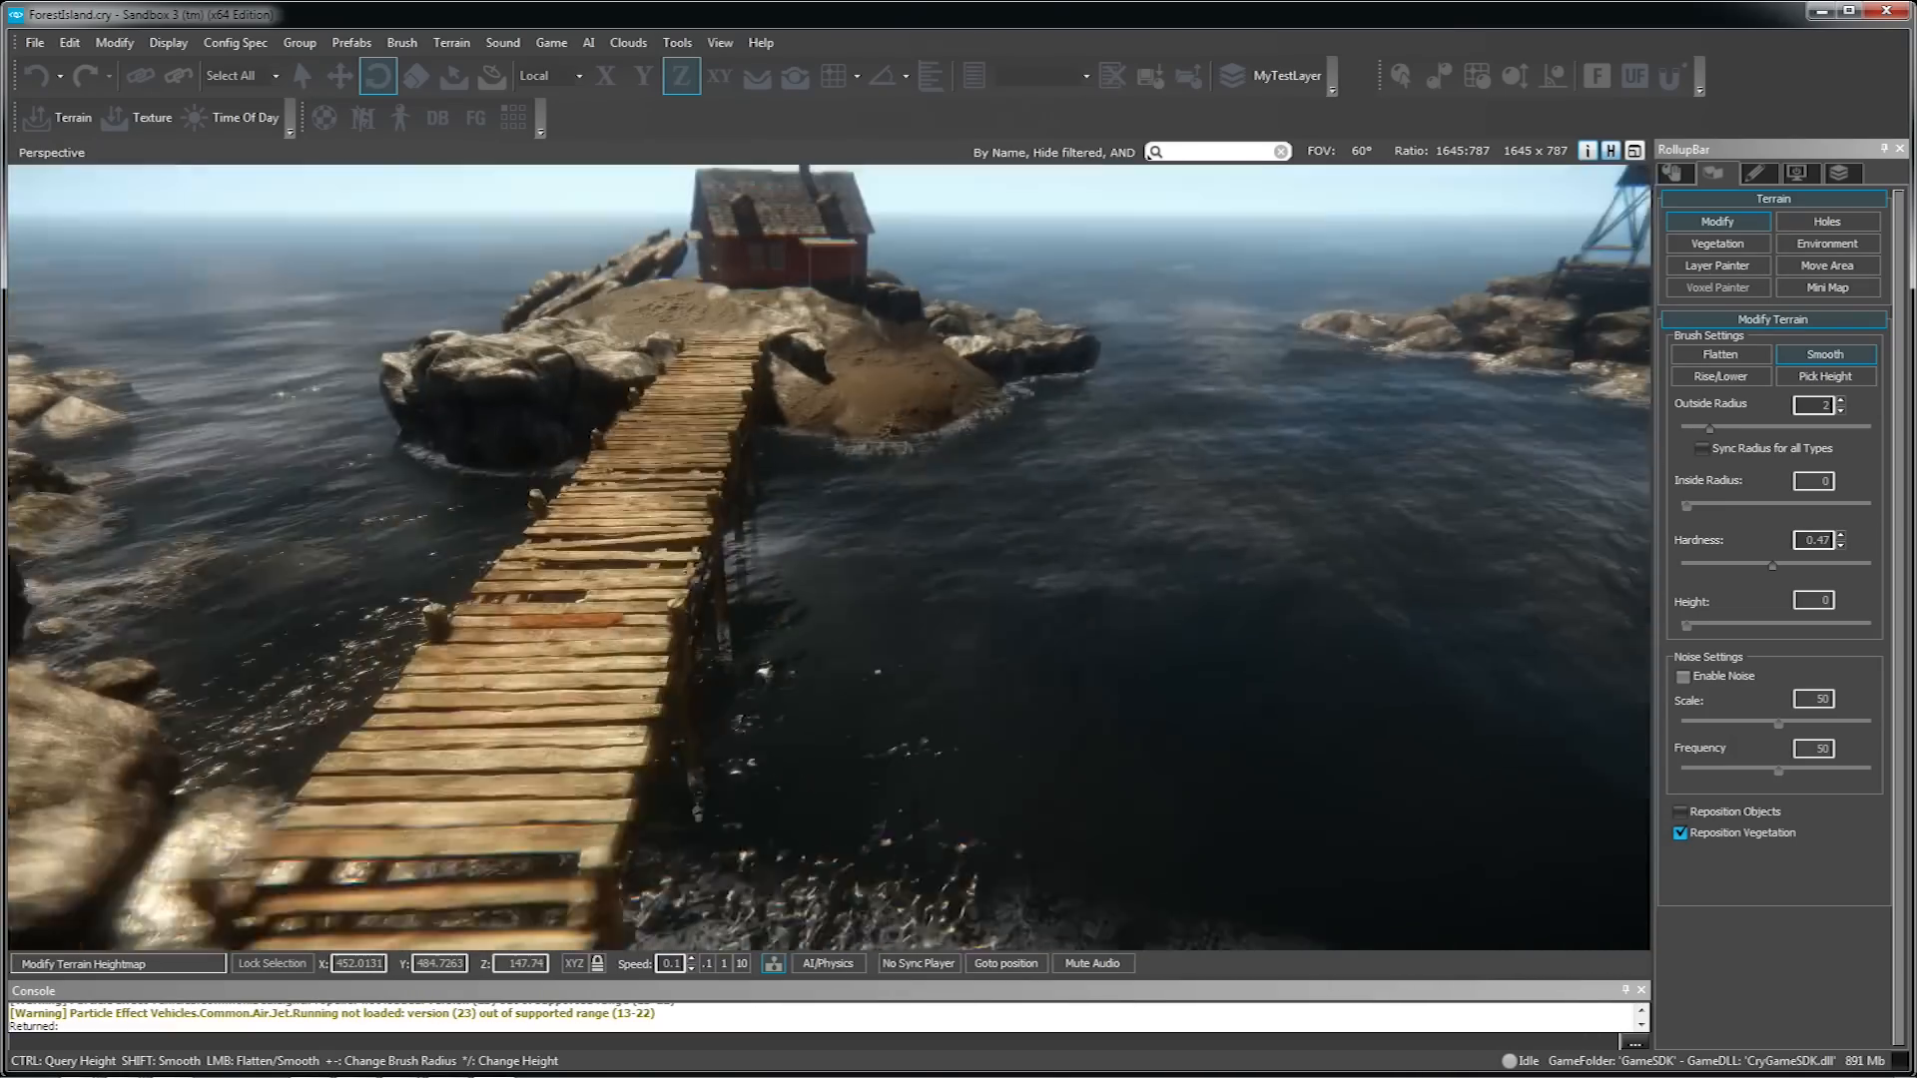
- Open the Time Of Day editor and shift the level's time from morning to night
right_click_drag(1075, 555, 1074, 496)
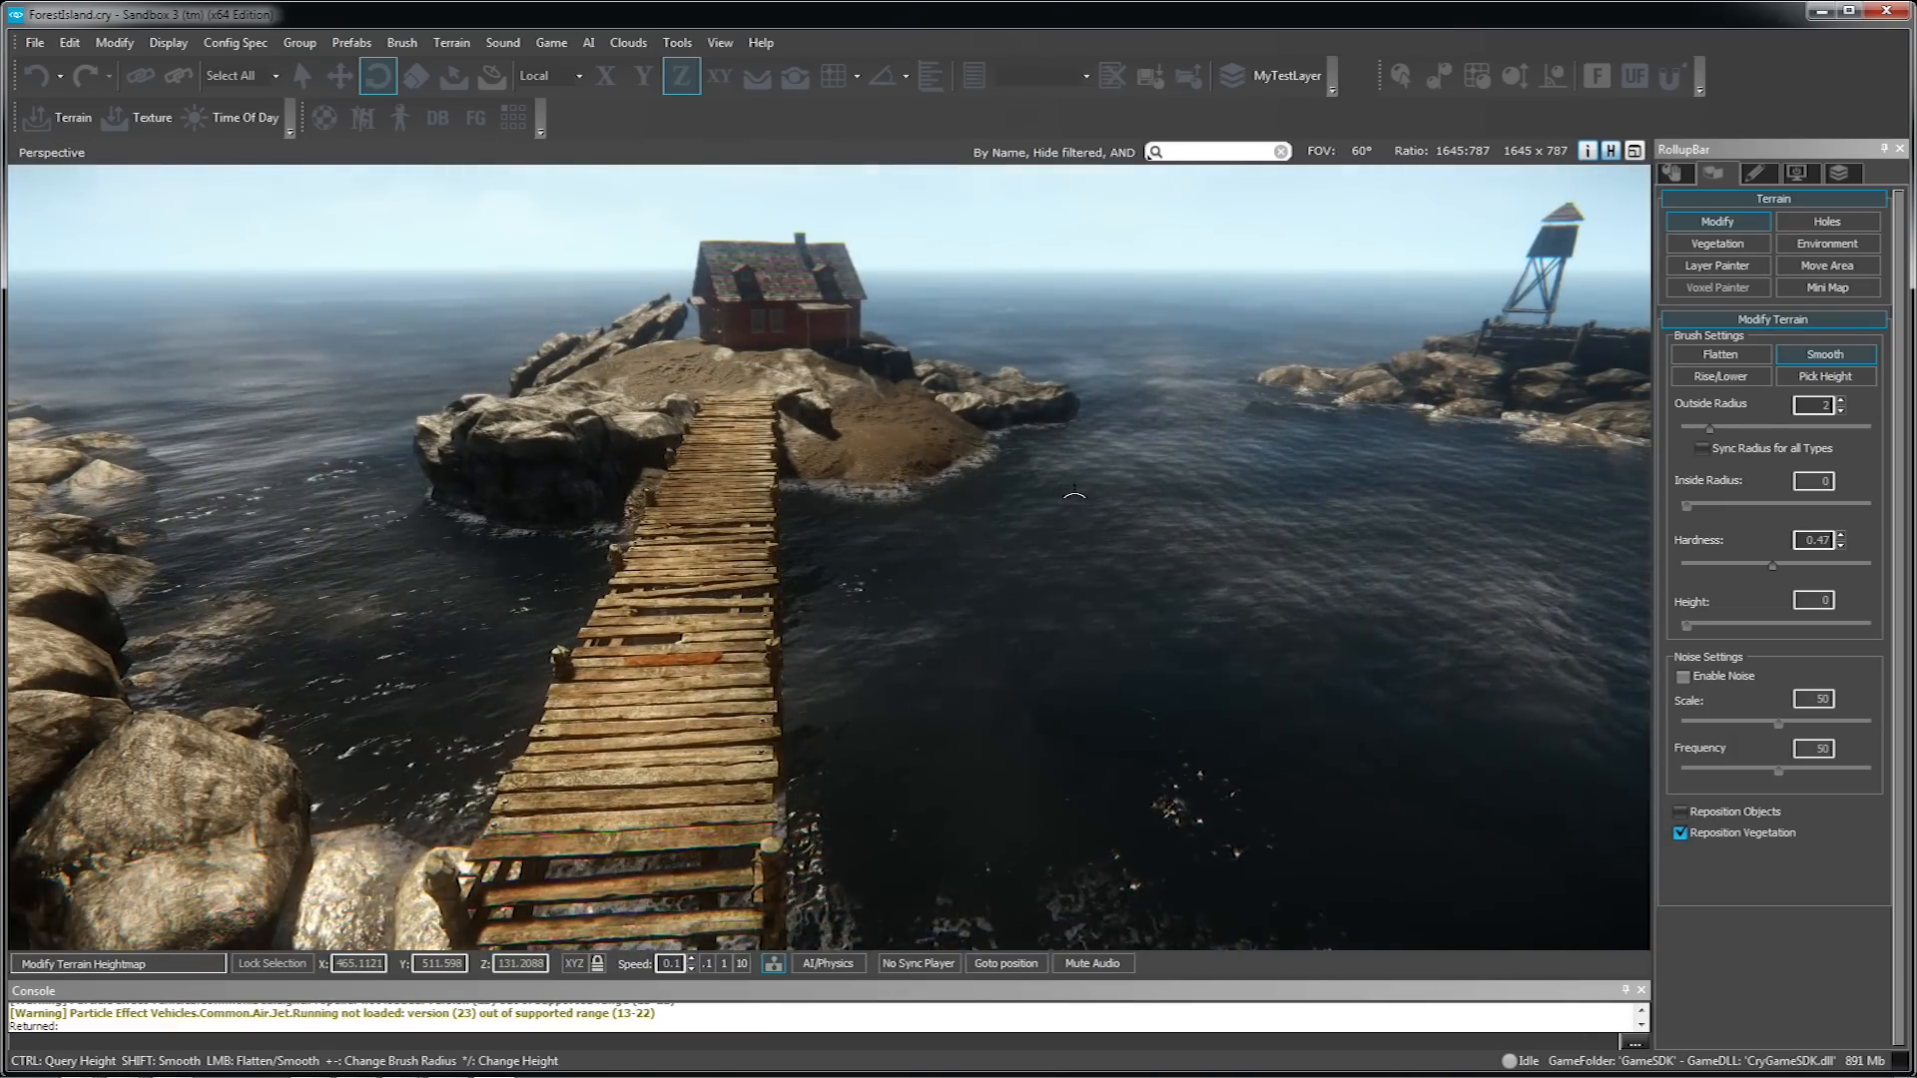
right_click_drag(954, 639, 953, 599)
key("w")
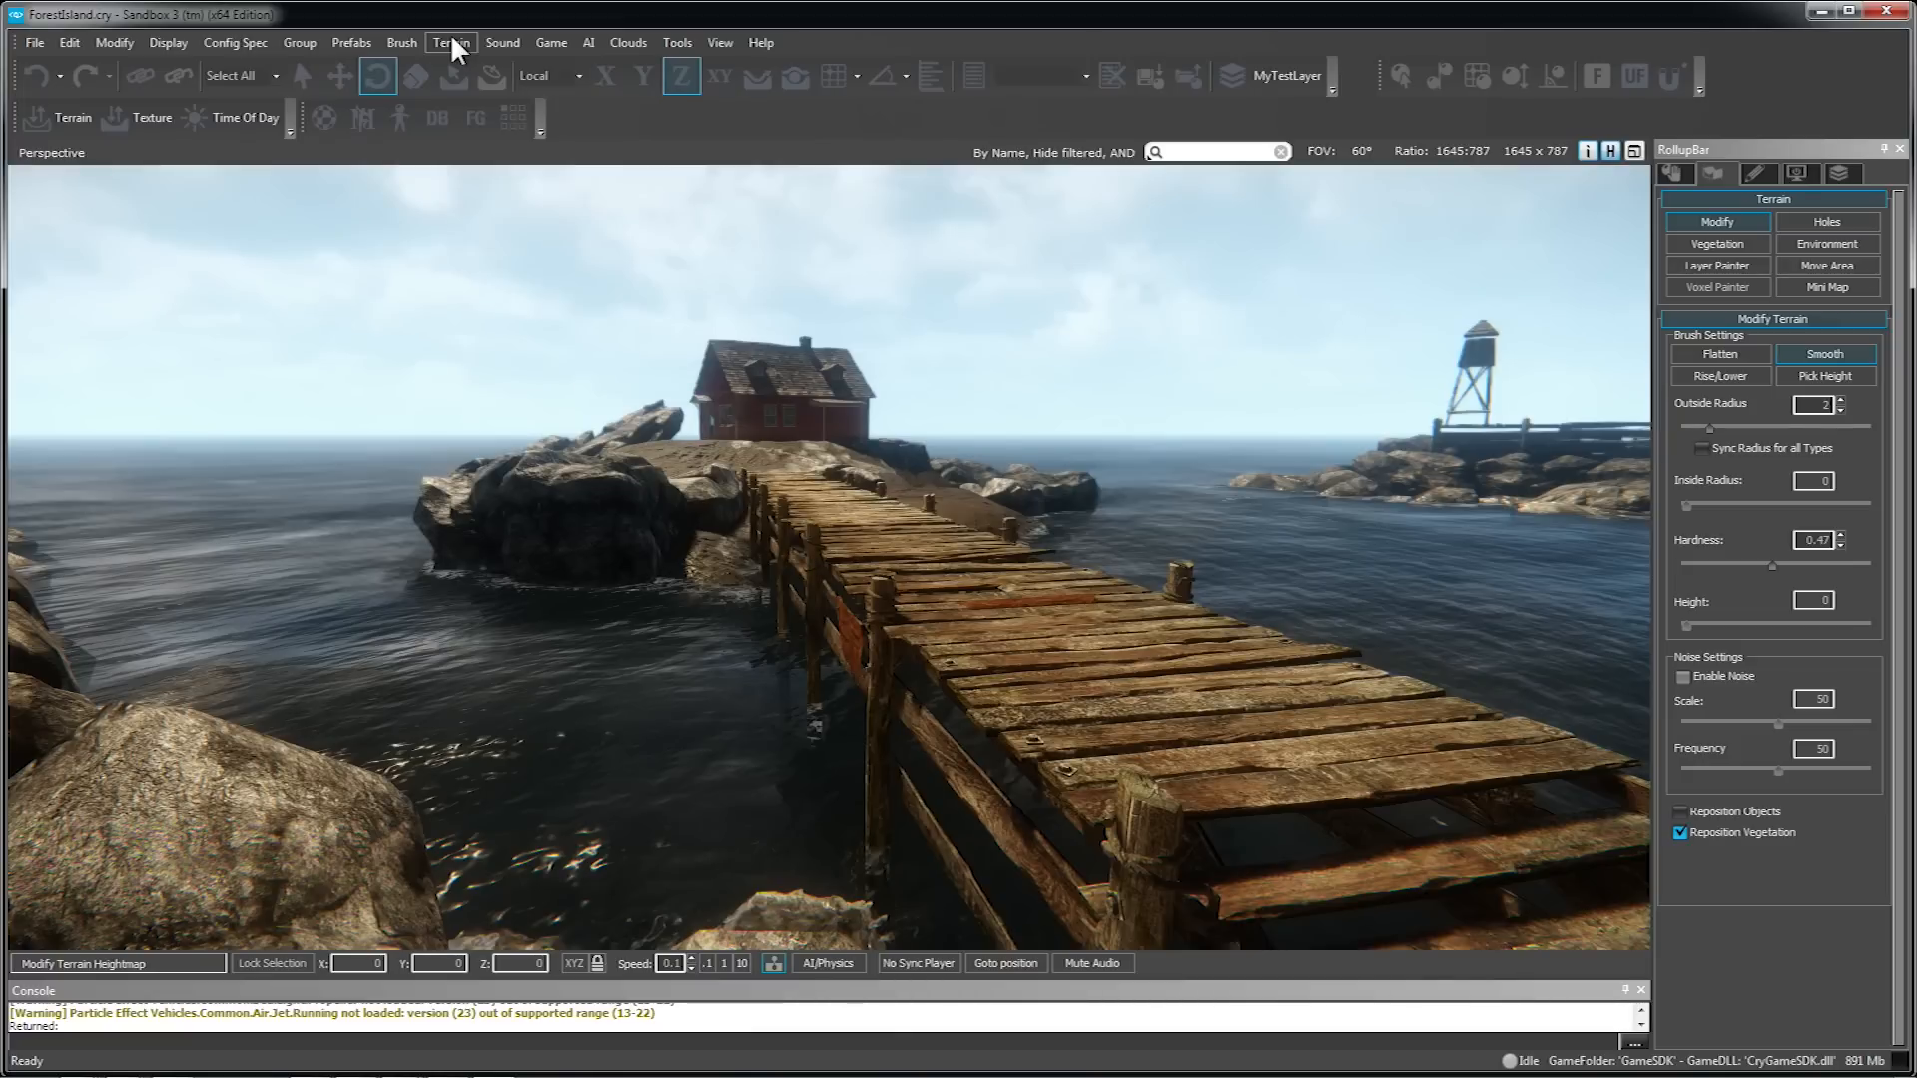
left_click(451, 40)
left_click(478, 147)
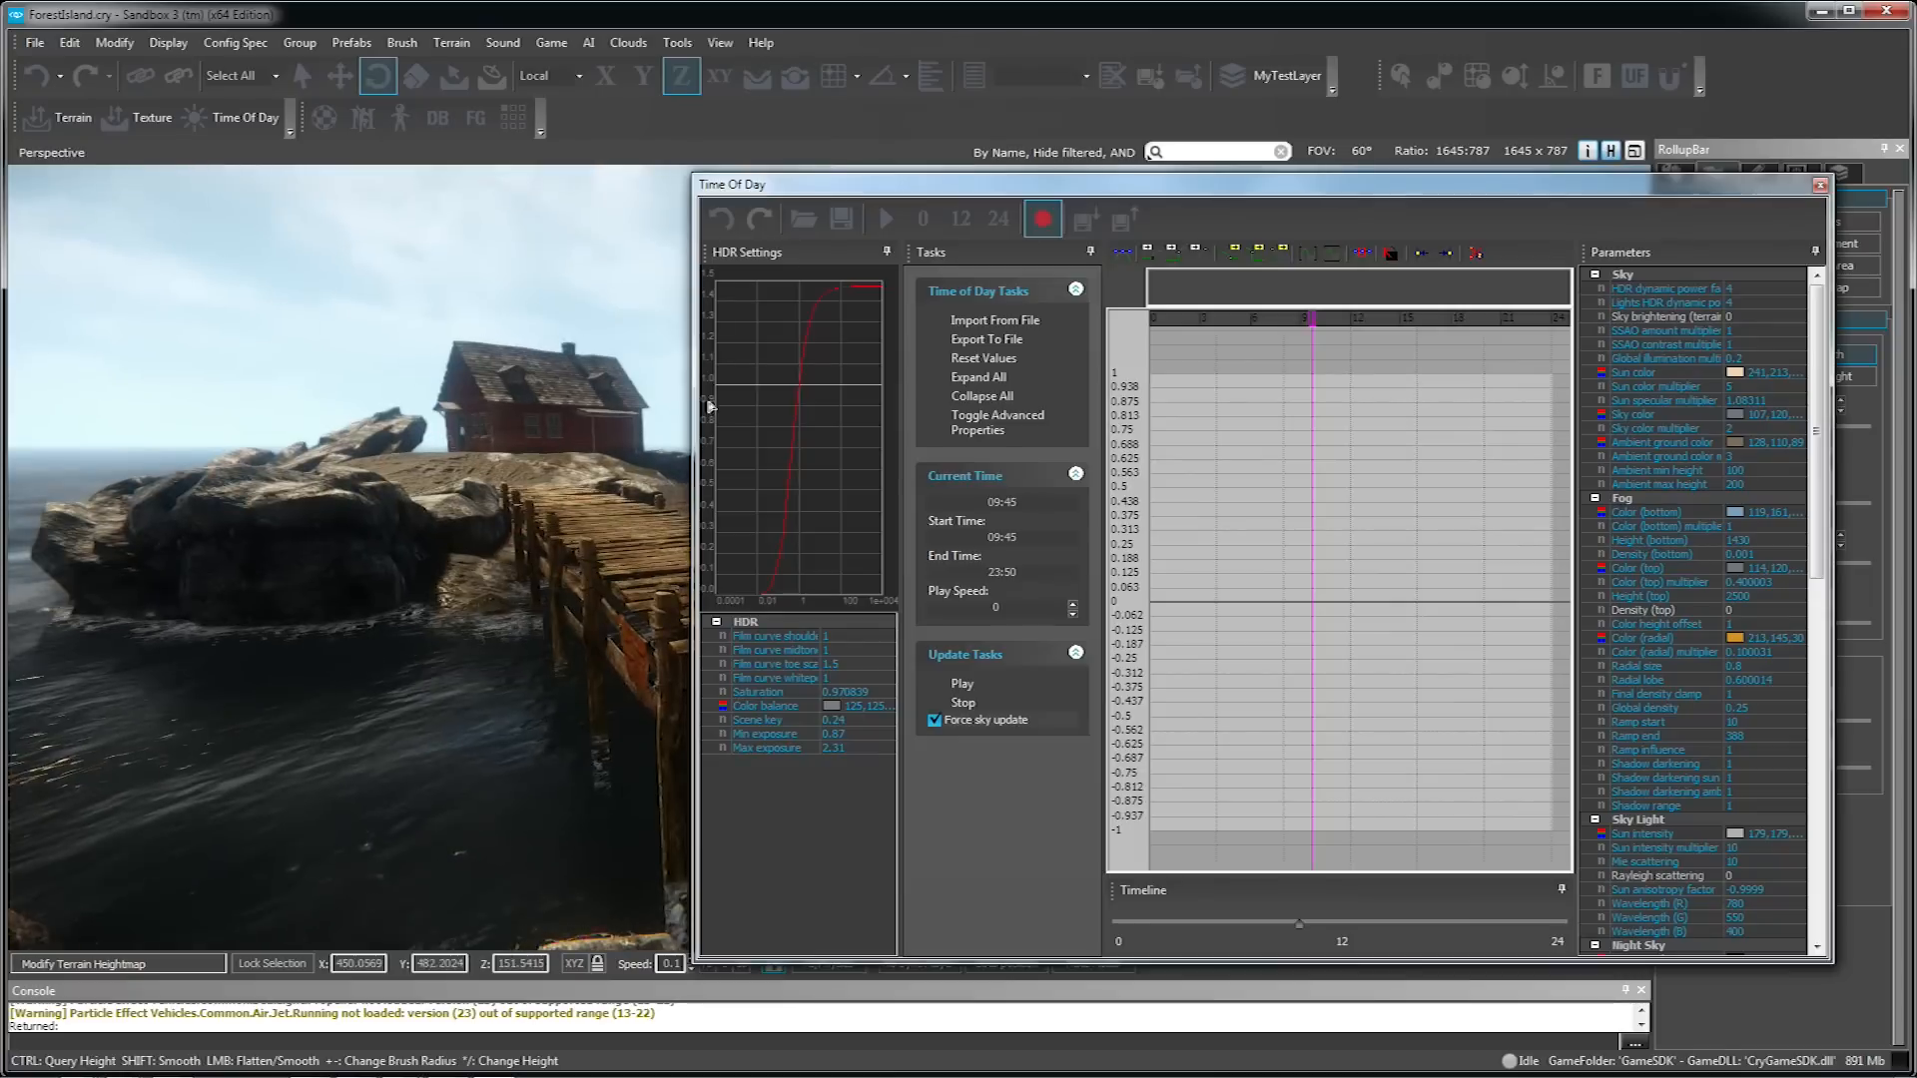
right_click_drag(361, 479, 410, 457)
key("w")
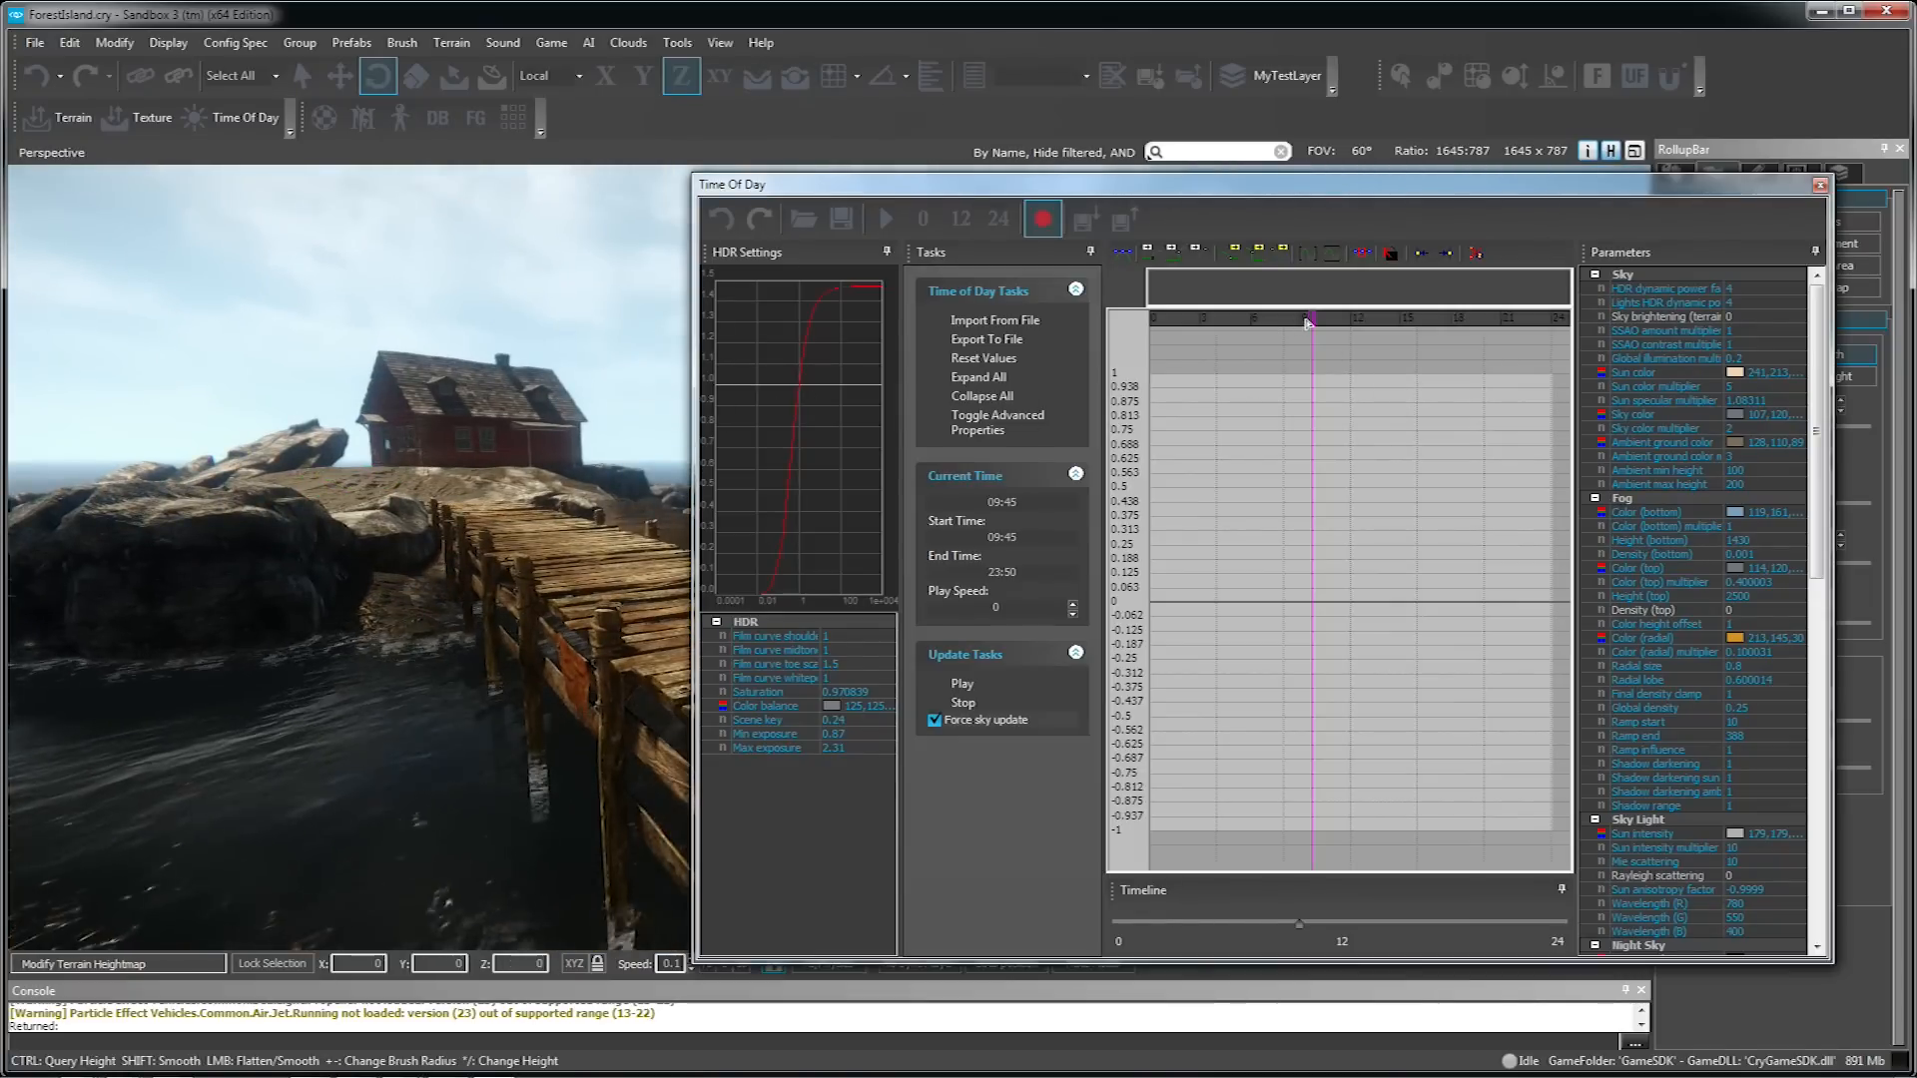
left_click_drag(1312, 319, 1240, 331)
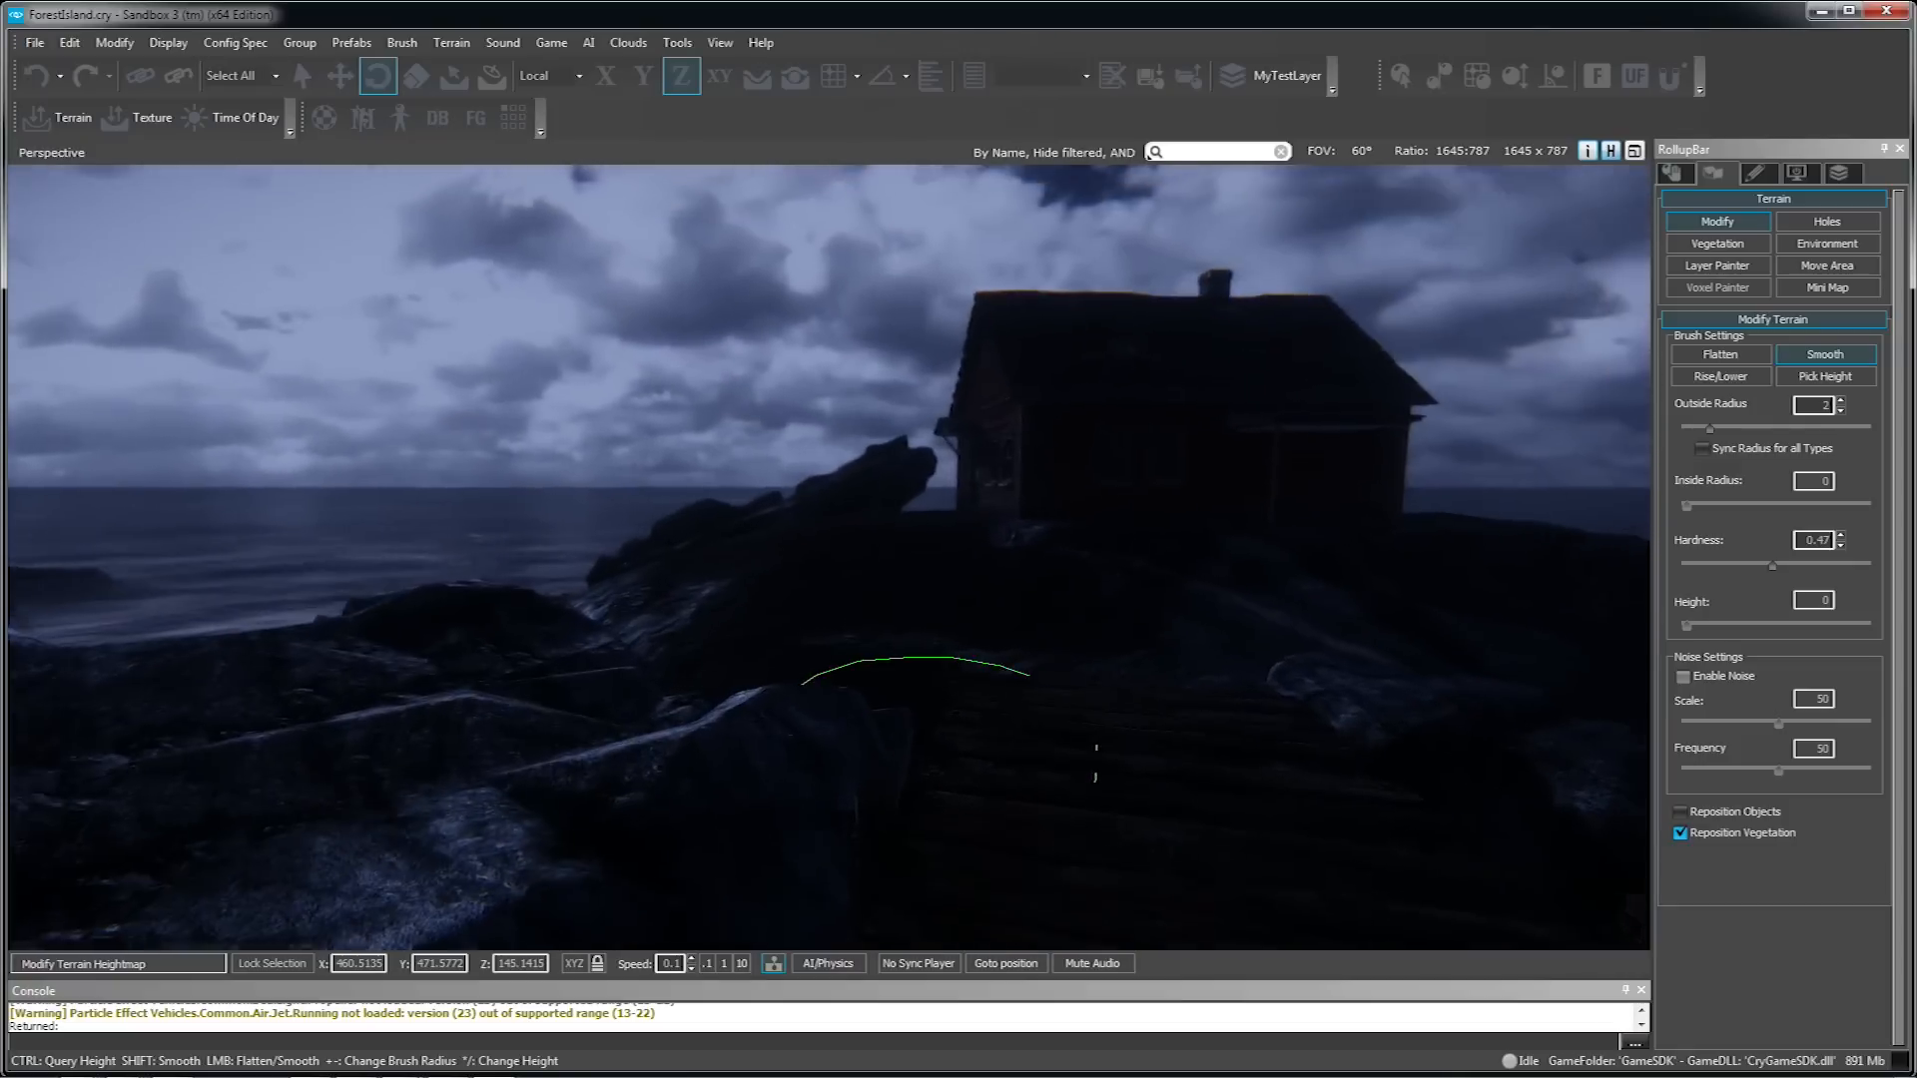
- Place a Light entity from the Lights category on the ground in front of the house
key("w")
mouse_move(921, 739)
right_mouse_down()
mouse_move(944, 529)
mouse_move(938, 796)
mouse_move(929, 724)
right_mouse_up()
key("w")
key("s")
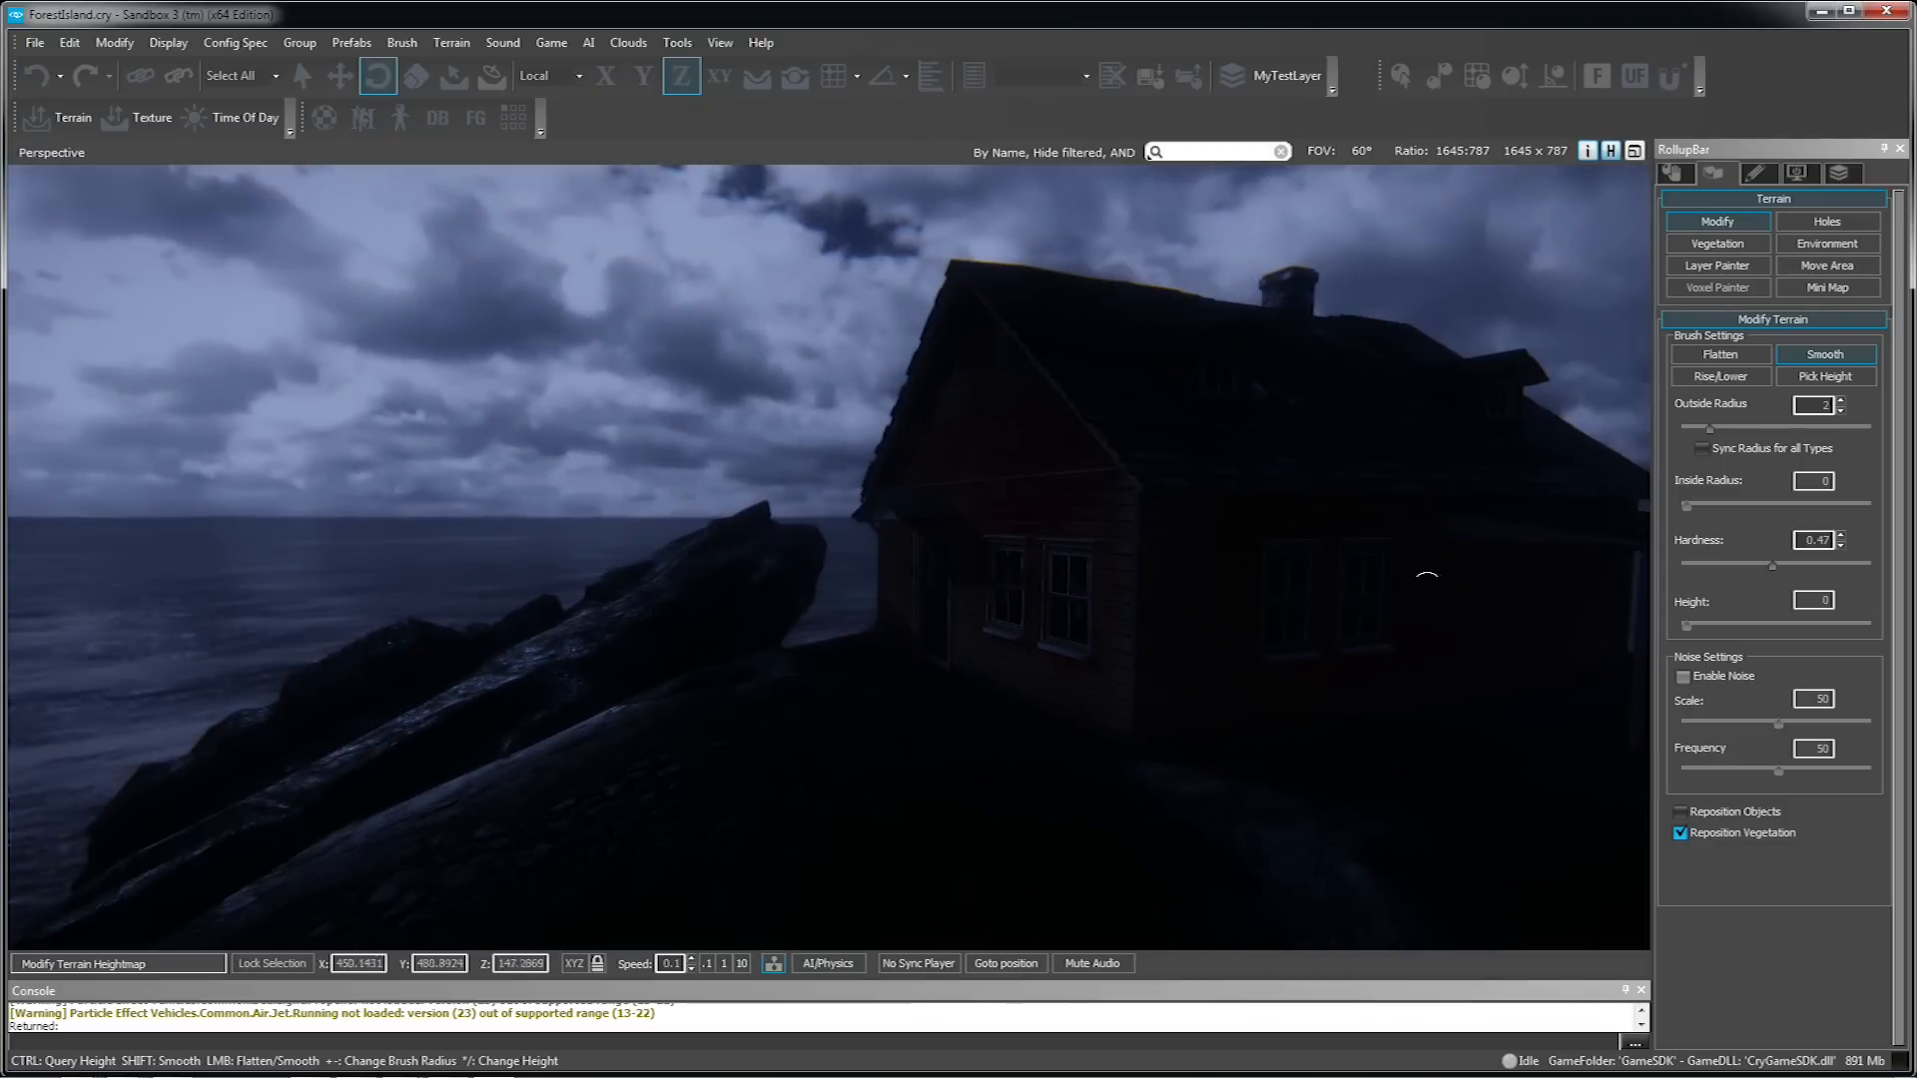
left_click(1674, 173)
left_click(1823, 265)
left_click(1678, 546)
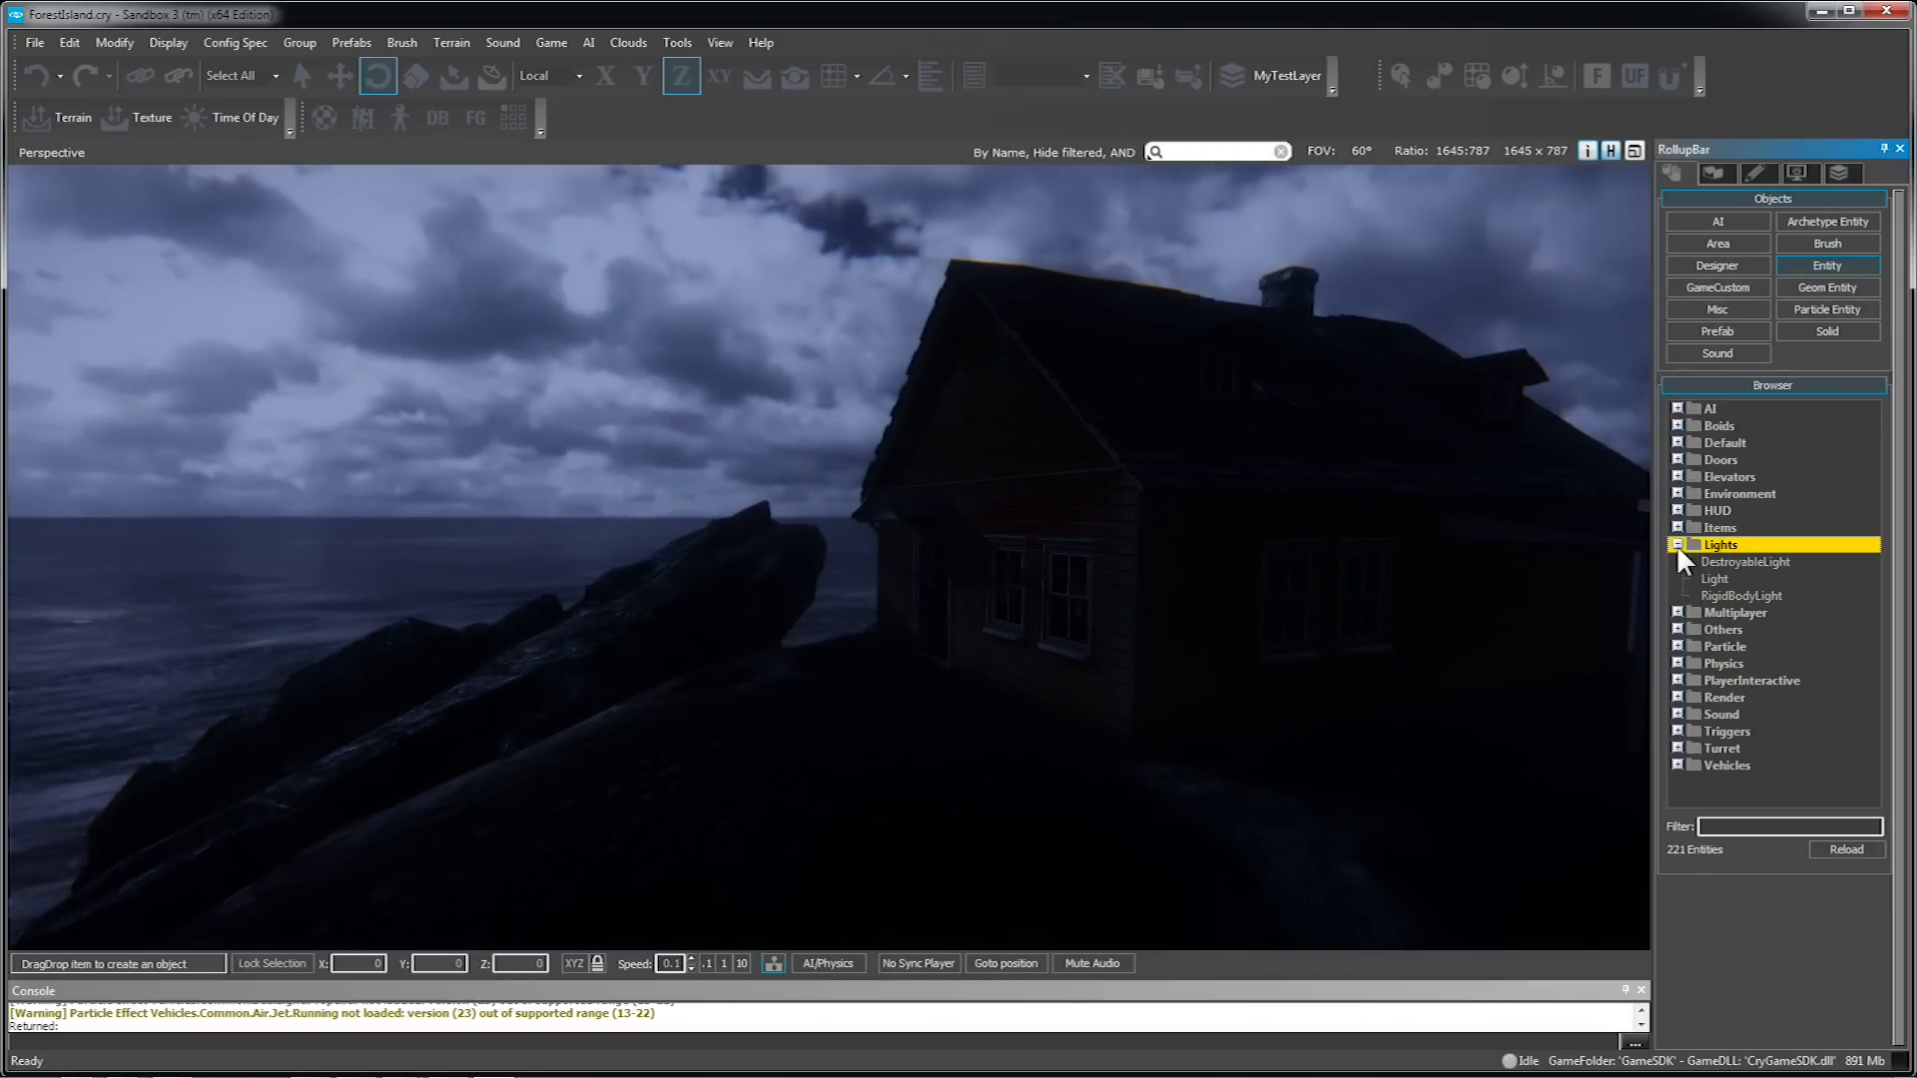
right_click_drag(1155, 548, 1161, 545)
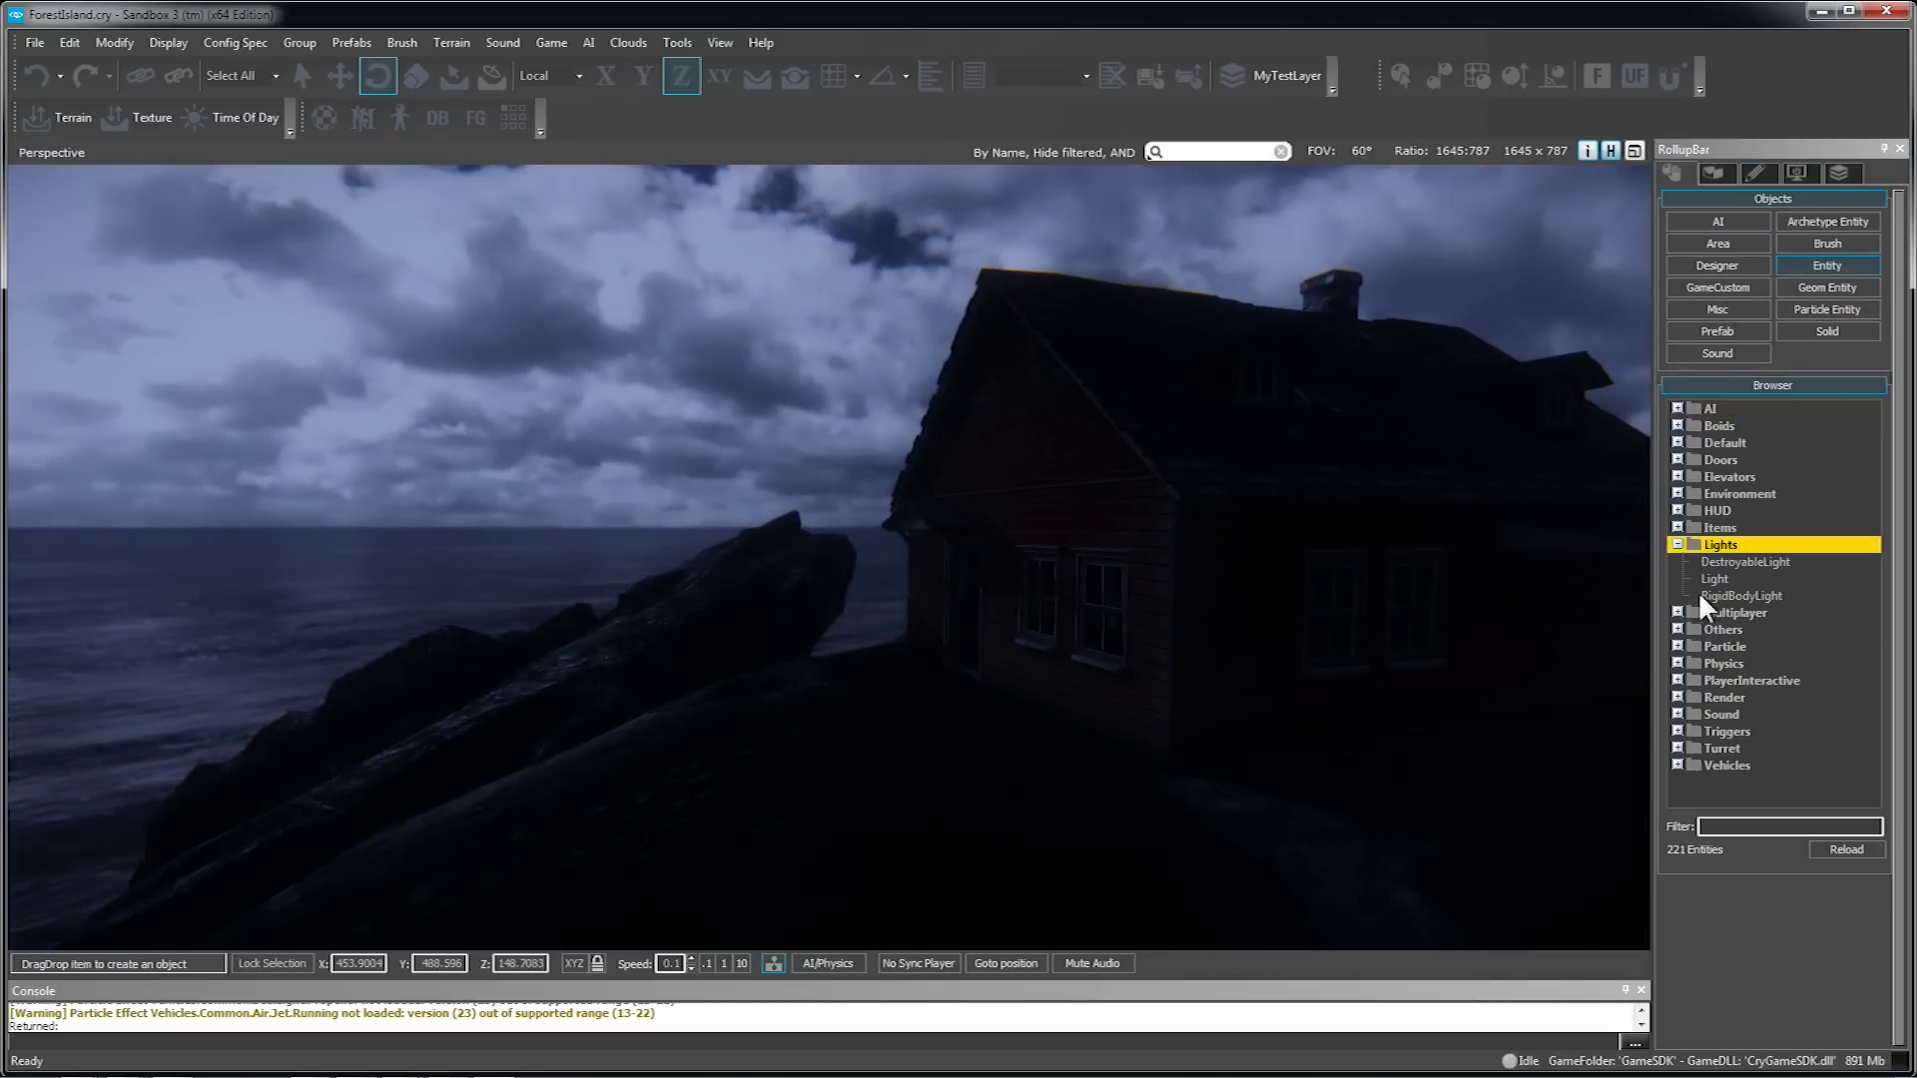
left_click(1716, 579)
left_click_drag(1717, 579, 845, 719)
- Show the helpers and raise the new light beside the house to a height of about 150.4
key("1")
left_click_drag(846, 654, 846, 589)
key("shift+space")
mouse_move(1373, 792)
right_mouse_down()
mouse_move(1269, 679)
mouse_move(1328, 839)
mouse_move(1372, 792)
right_mouse_up()
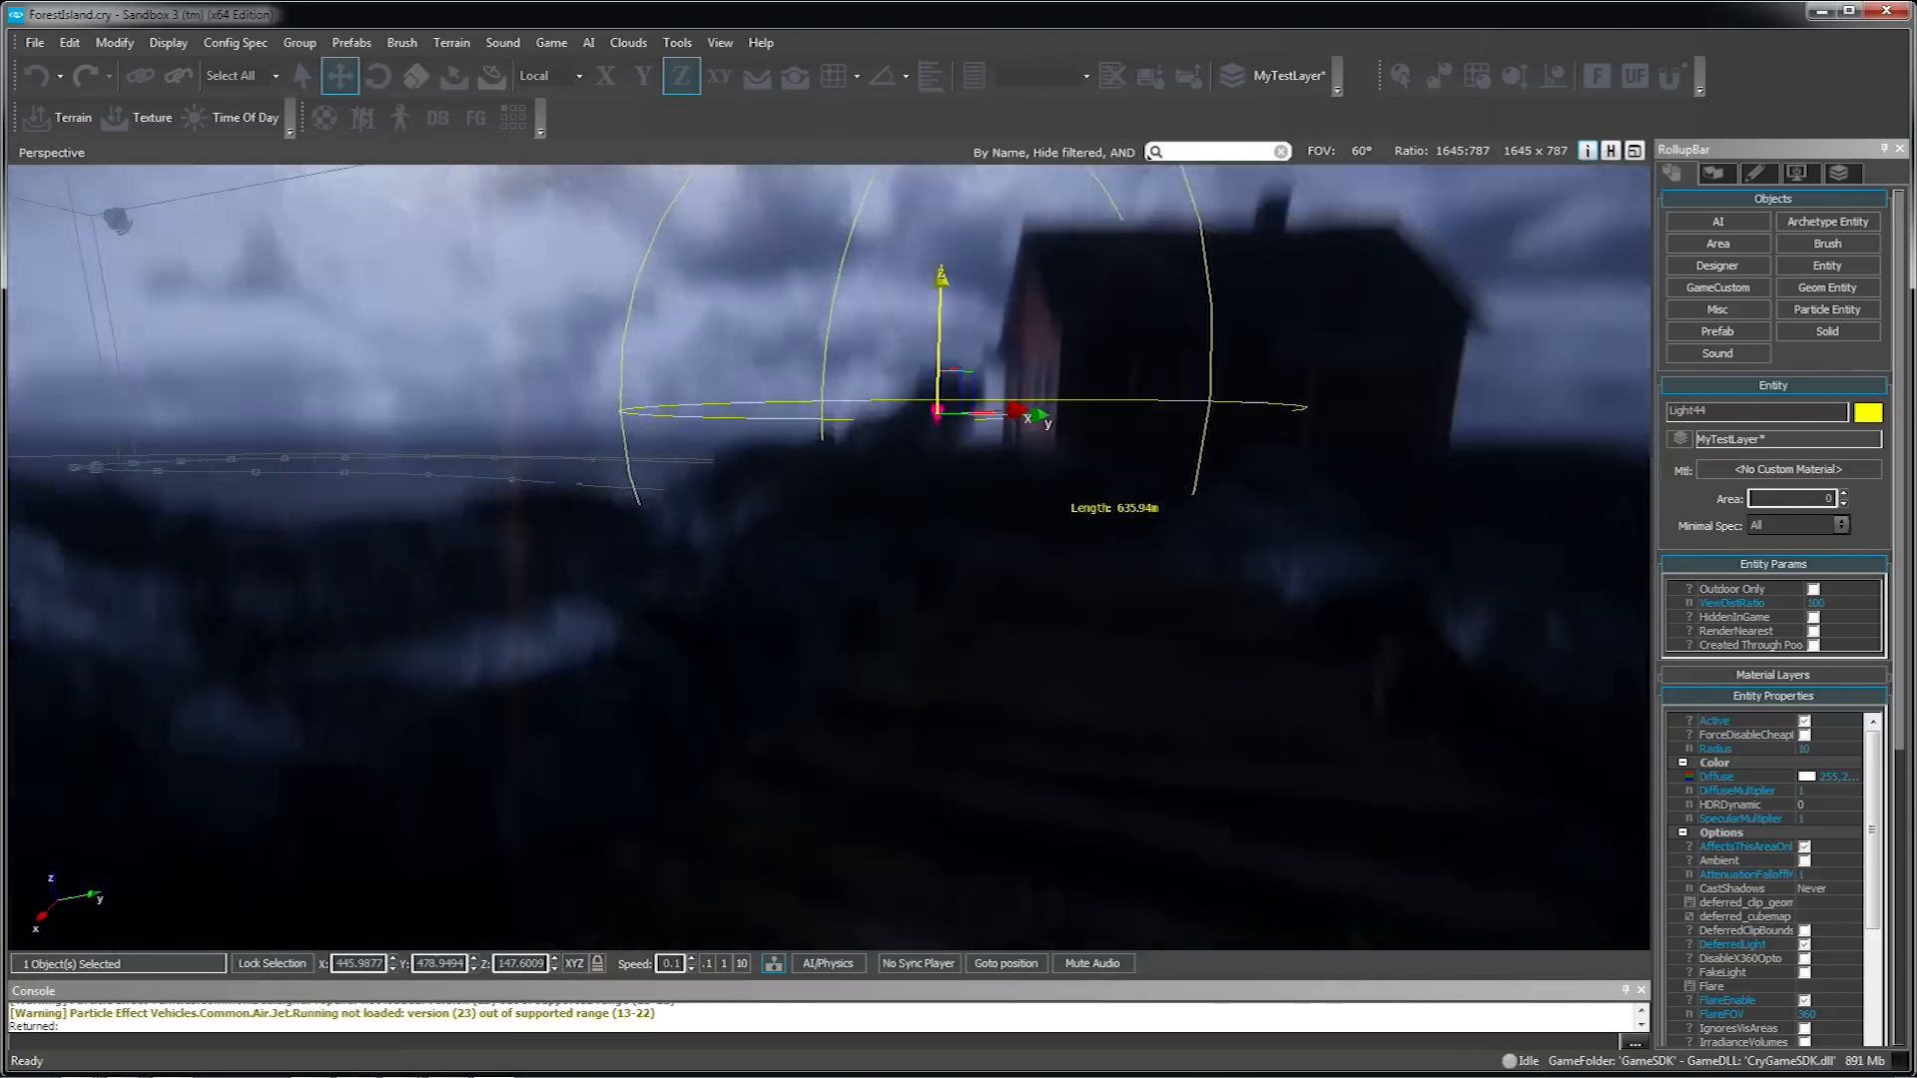
right_click_drag(829, 557, 784, 309)
left_click_drag(987, 599, 988, 499)
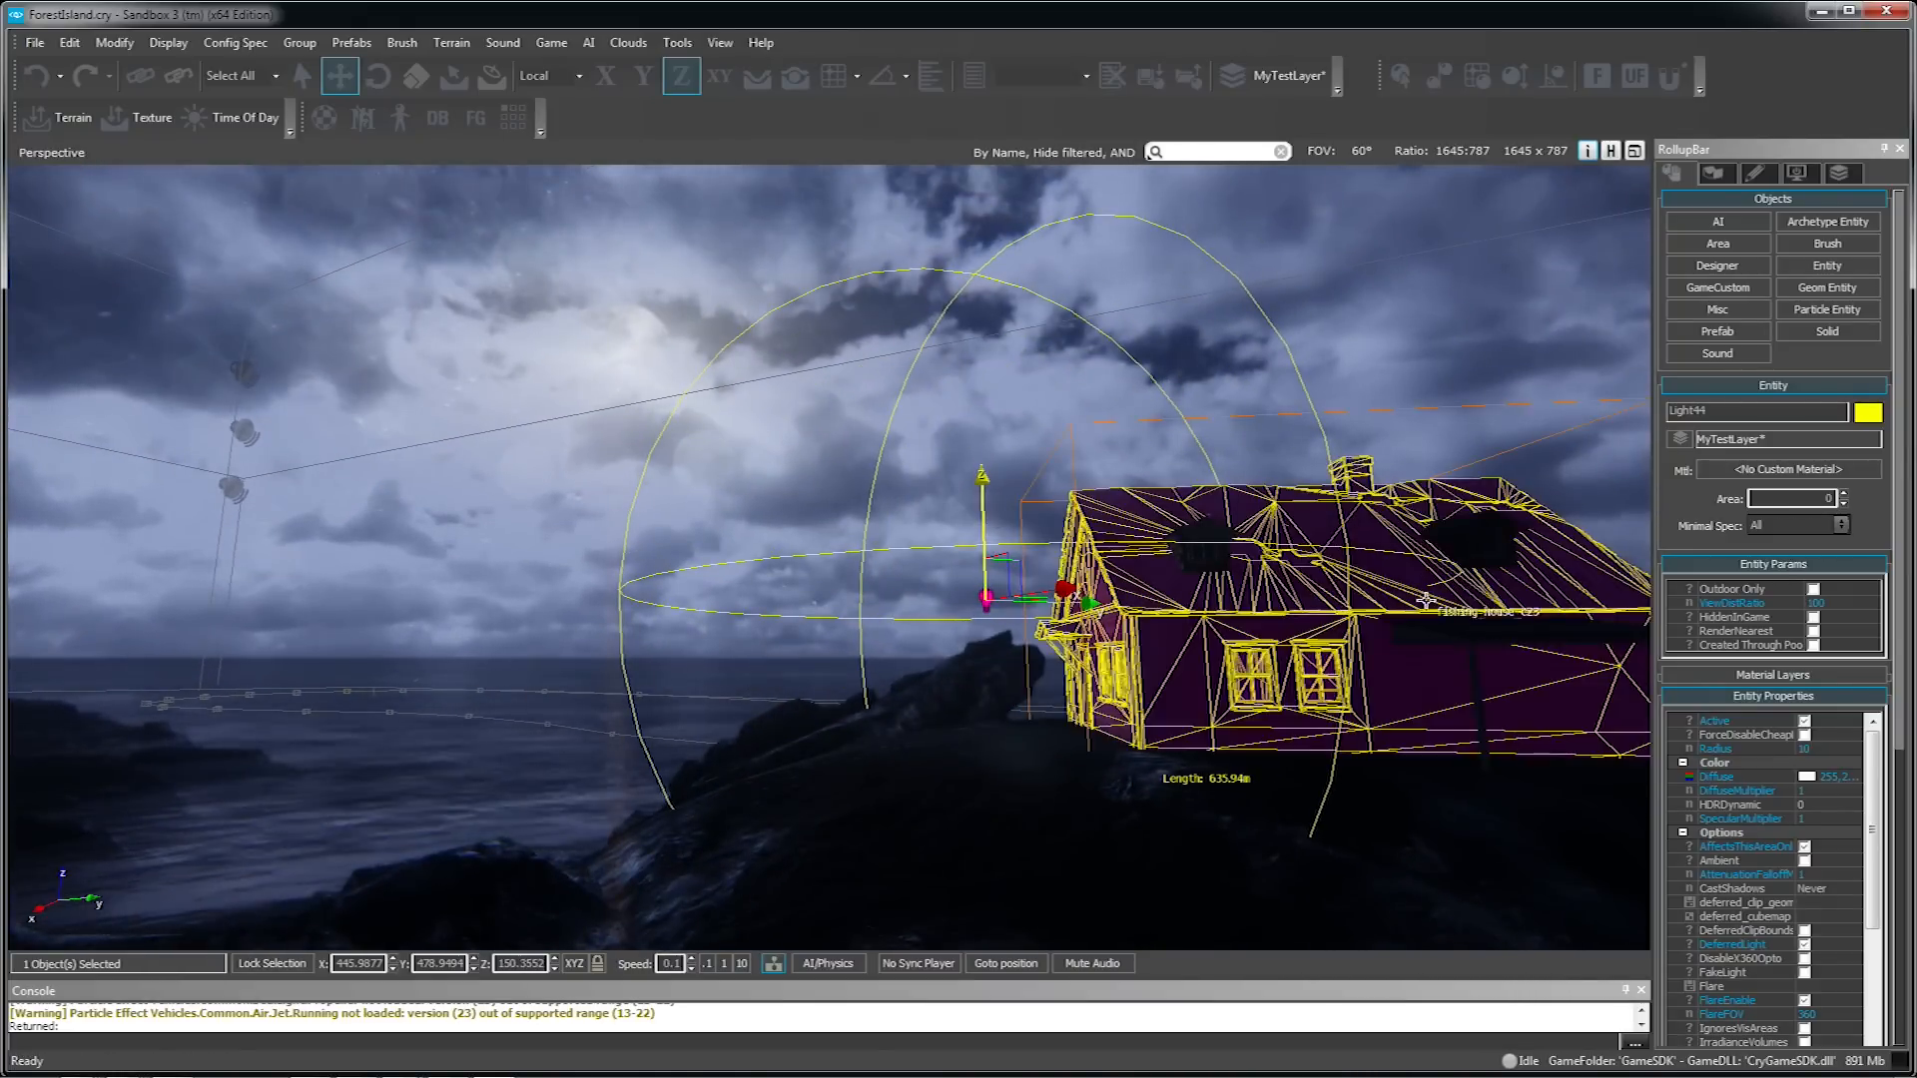
- Set the light's radius to 45 and its diffuse colour to light blue, and shift it horizontally above the house
left_click(1816, 749)
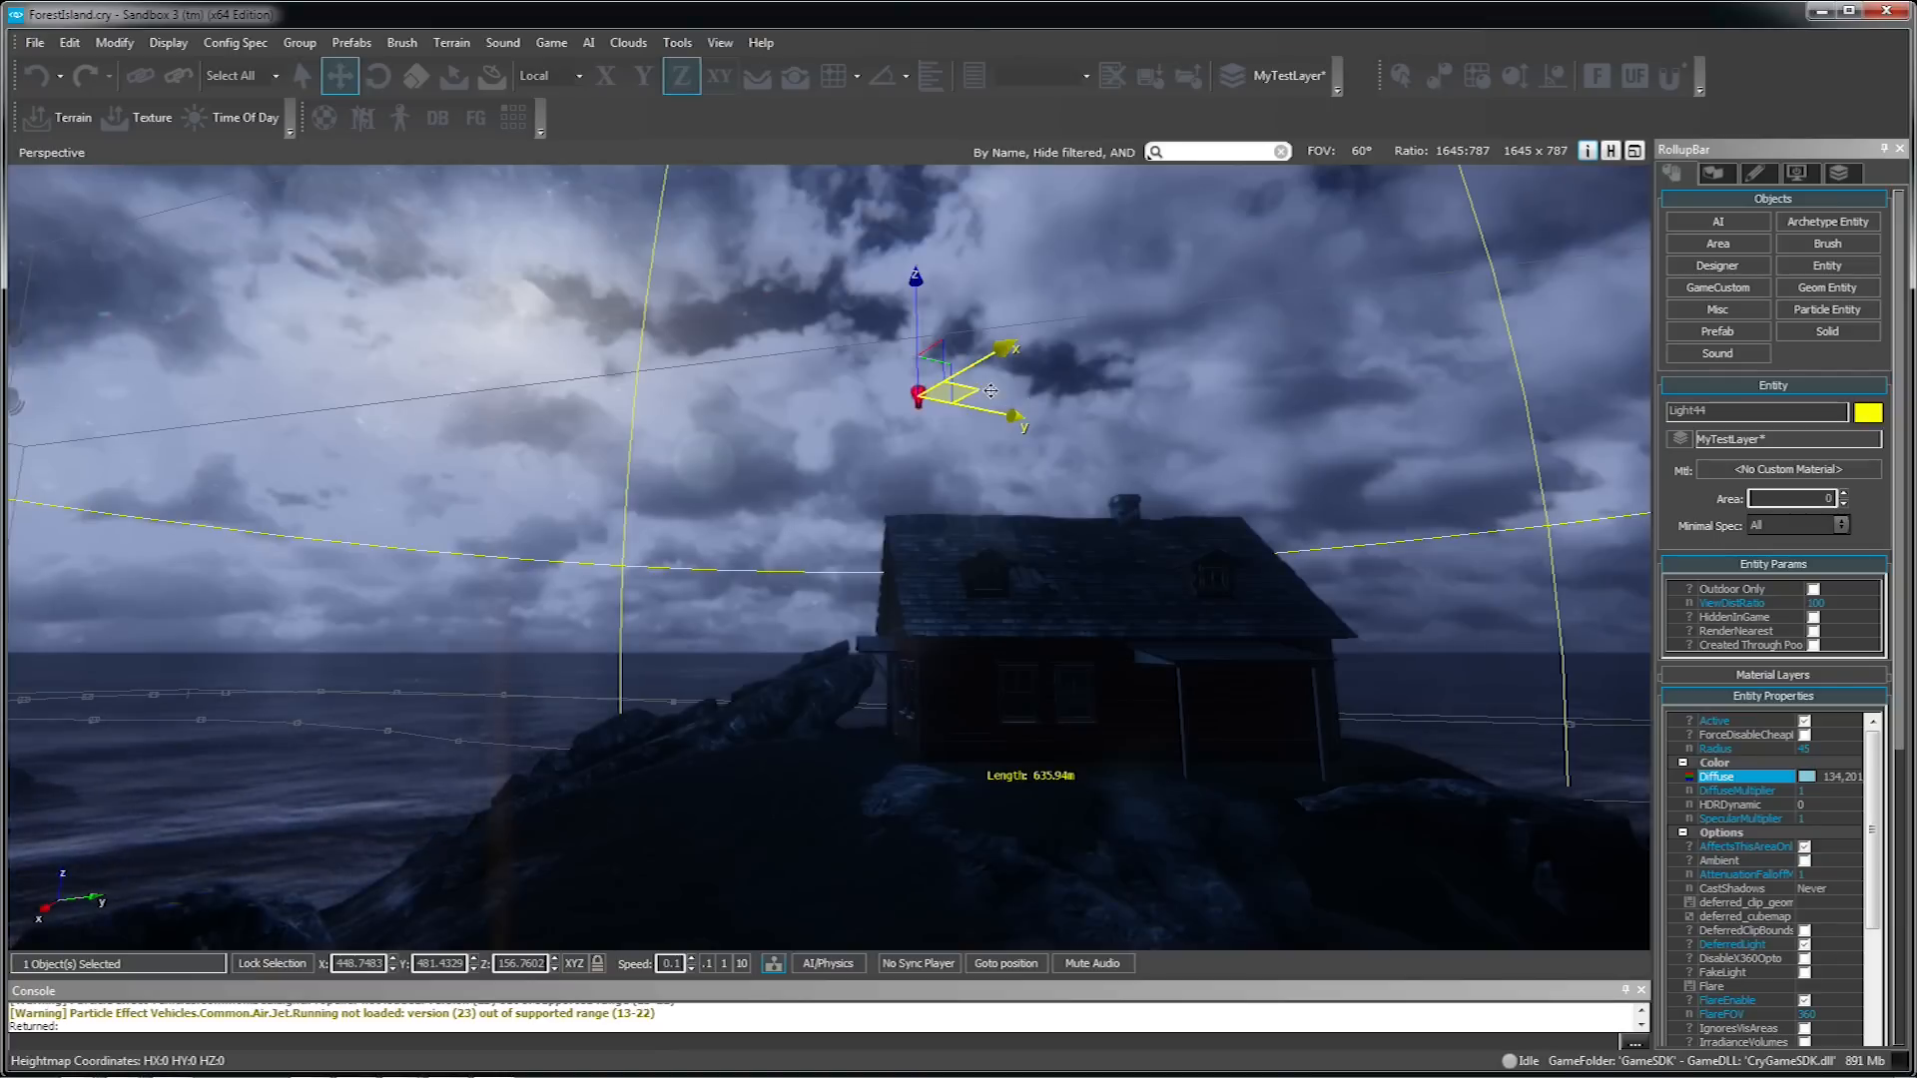
left_click_drag(990, 391, 1356, 421)
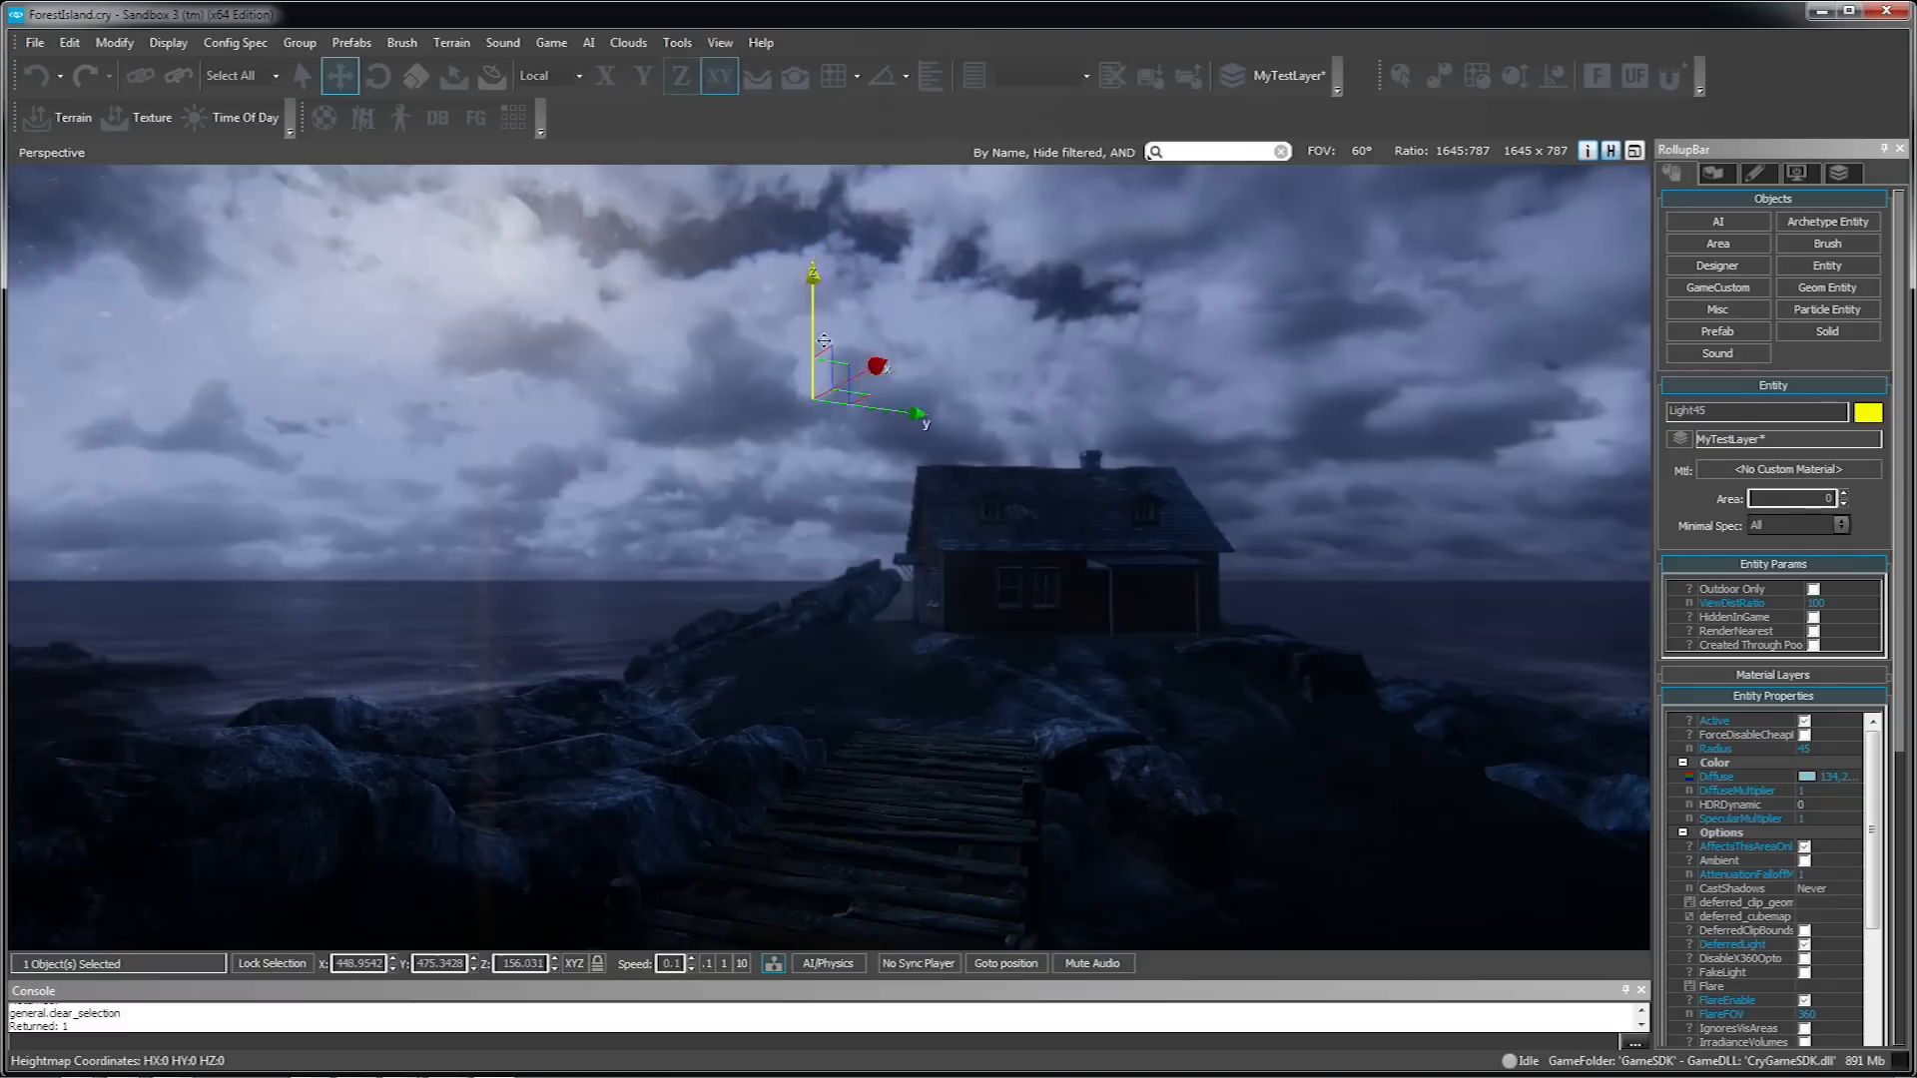
- Lower the duplicated light beside the house to a height of about 148.6
left_click_drag(878, 270, 879, 486)
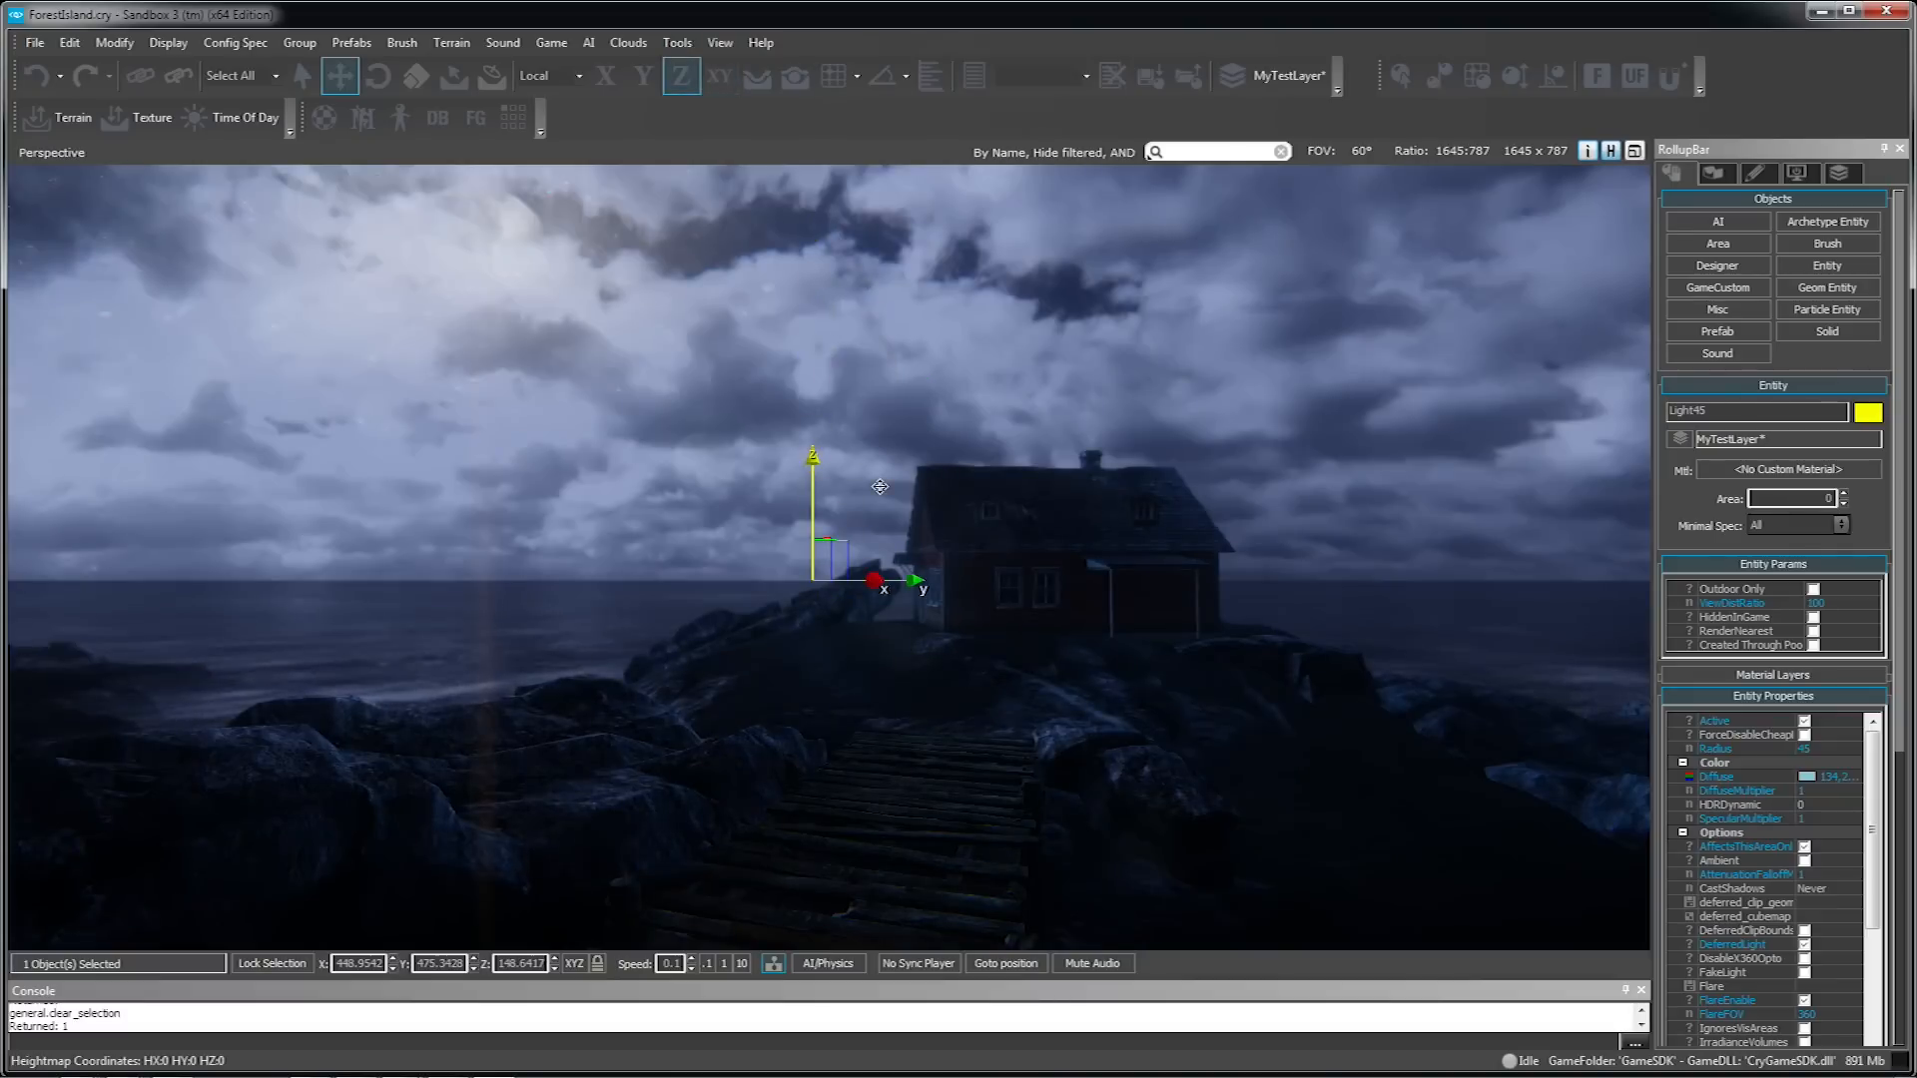
key("w")
mouse_move(891, 578)
right_mouse_down()
mouse_move(895, 759)
mouse_move(900, 566)
right_mouse_up()
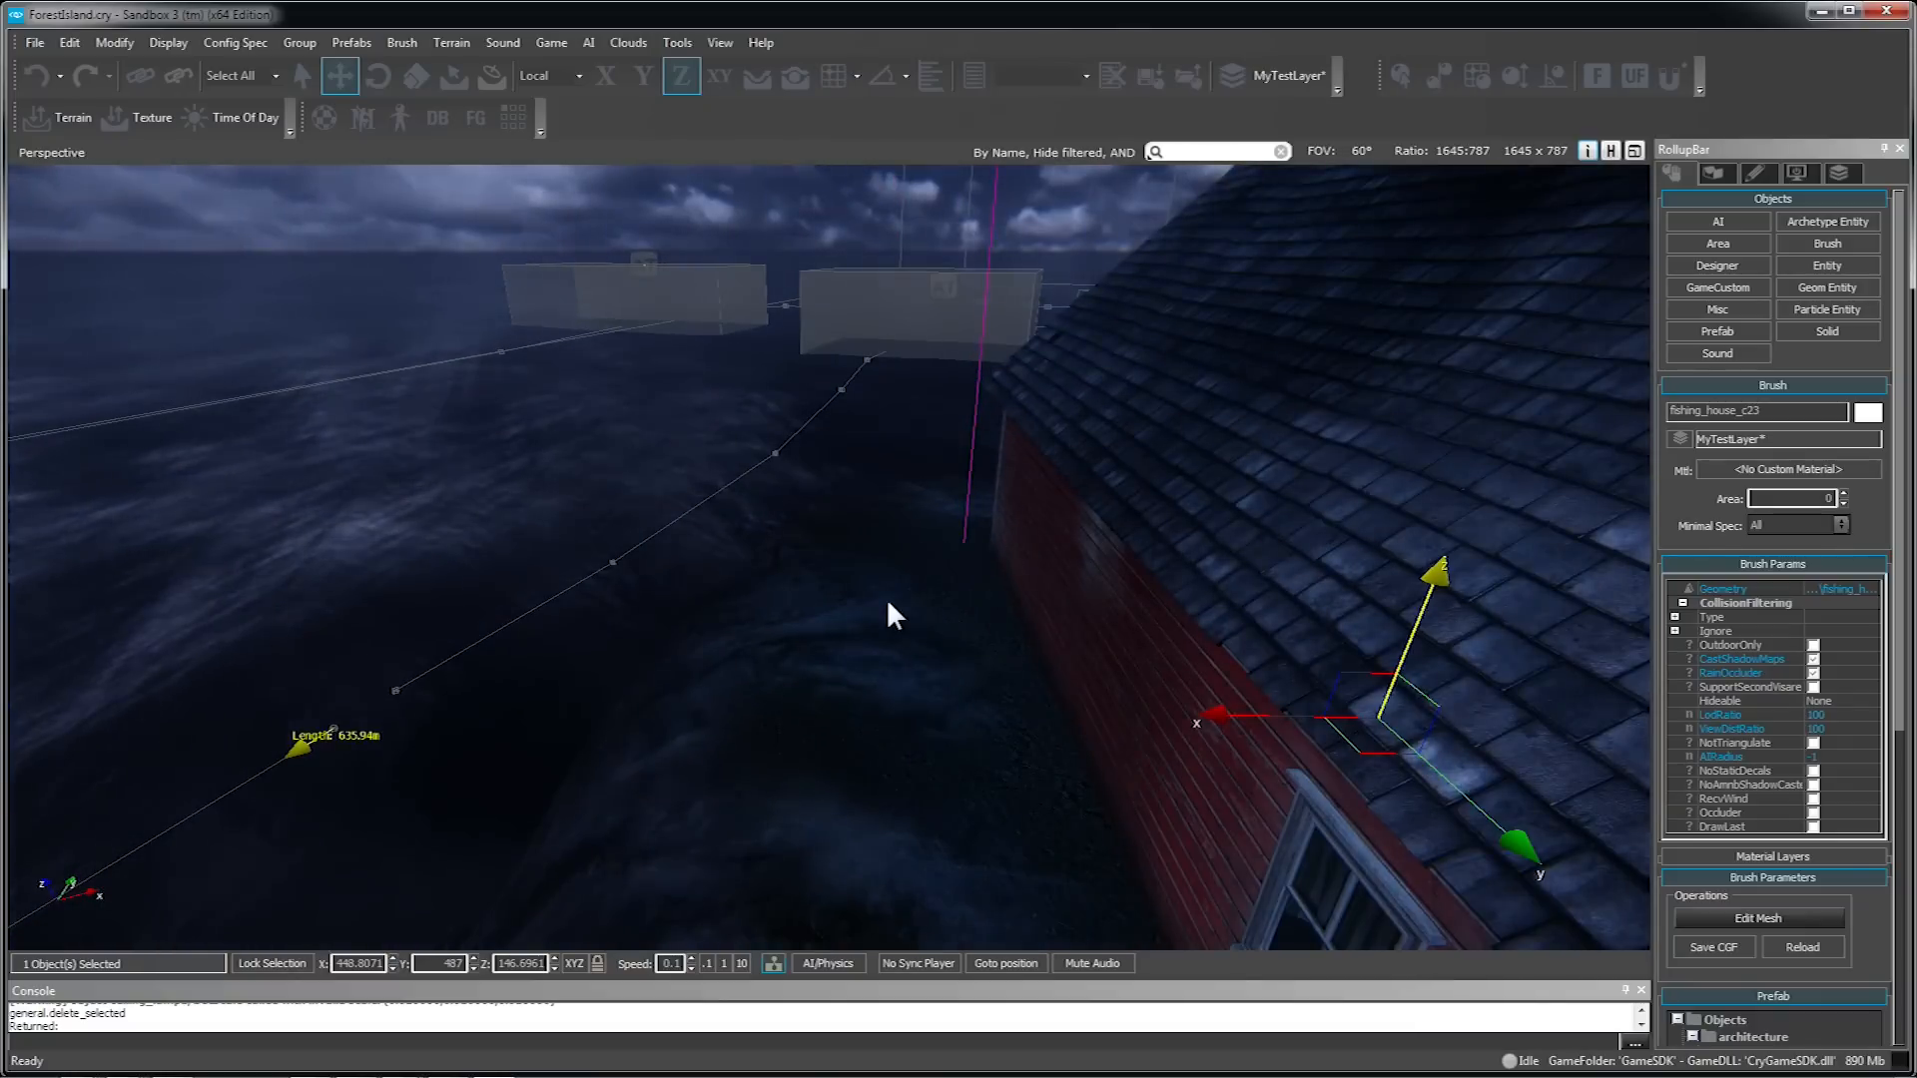
- Clone the ceiling fan, swap the copy's geometry to ceiling_lamp and scale it to 0.43 at the fan's centre
left_click(888, 601)
key("w")
right_click_drag(888, 601, 1086, 632)
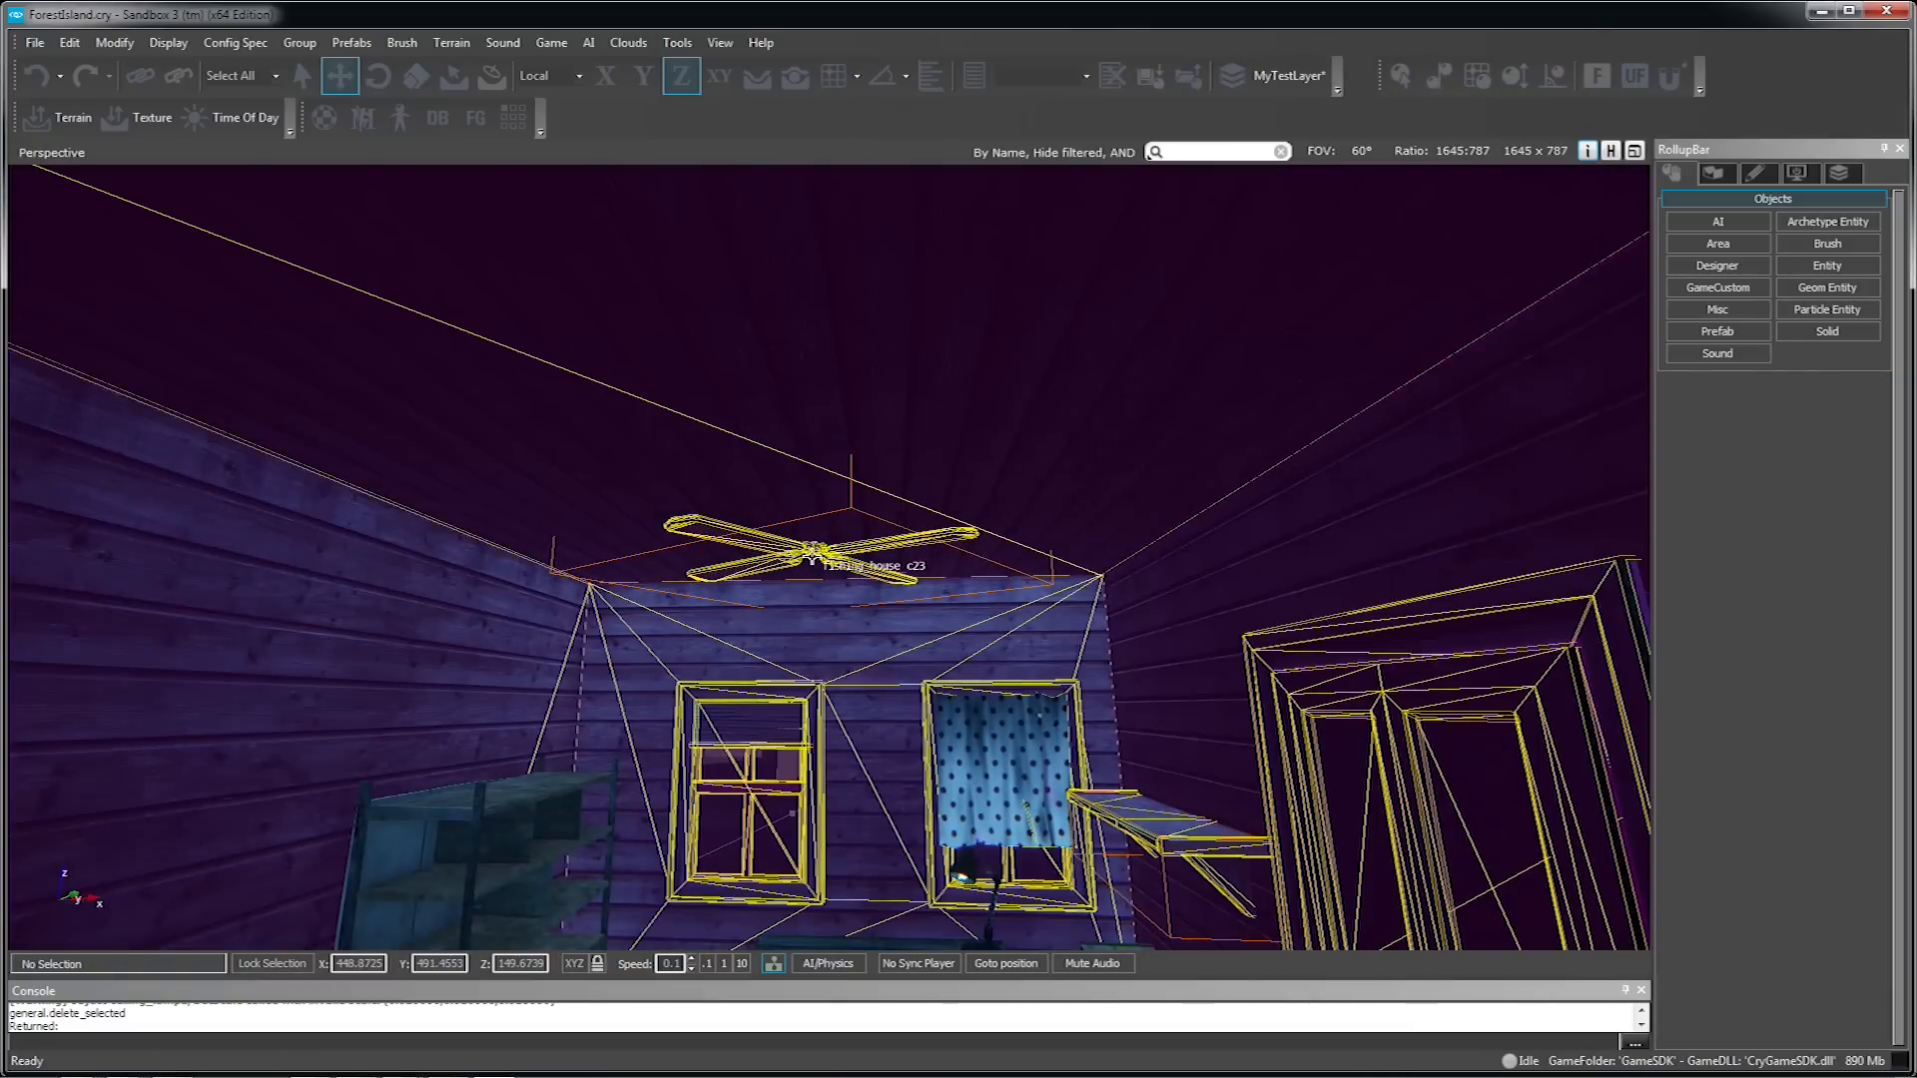
left_click(717, 697)
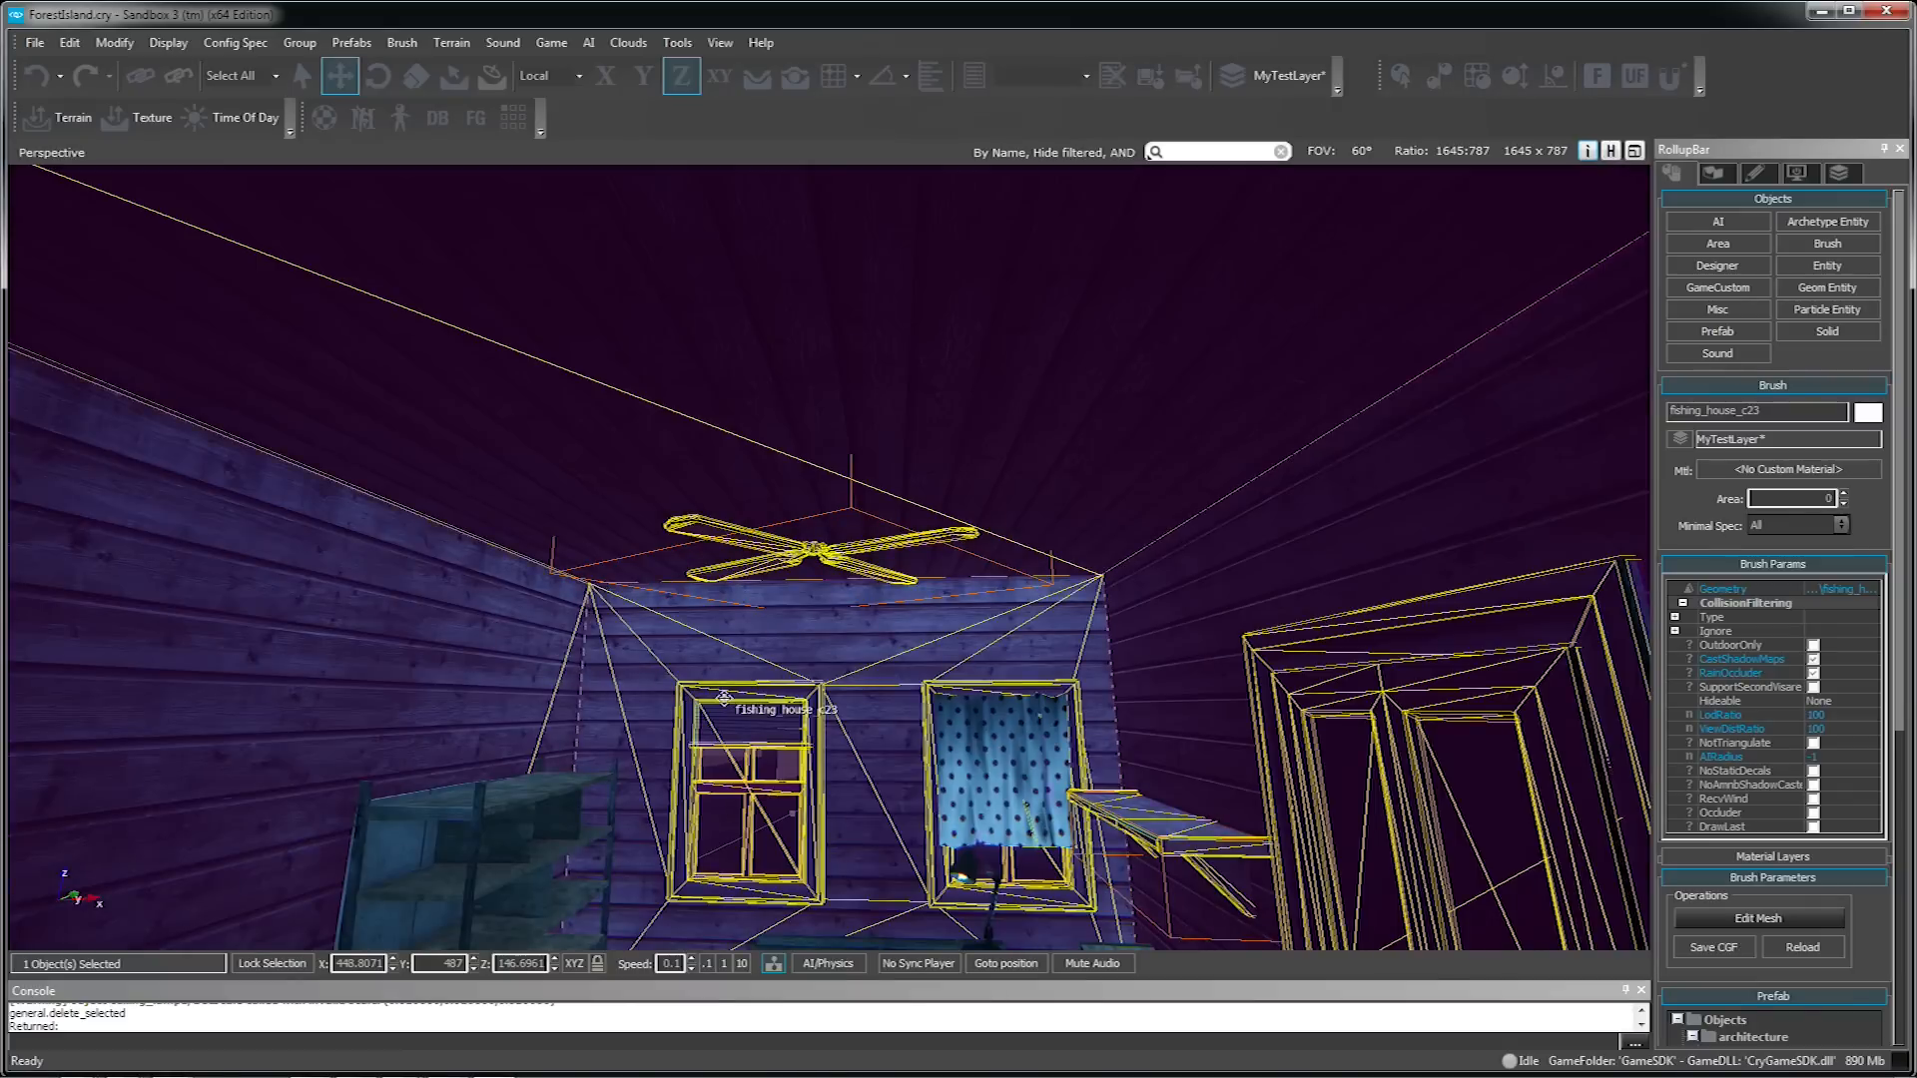
left_click(755, 548)
right_click_drag(755, 548, 753, 482)
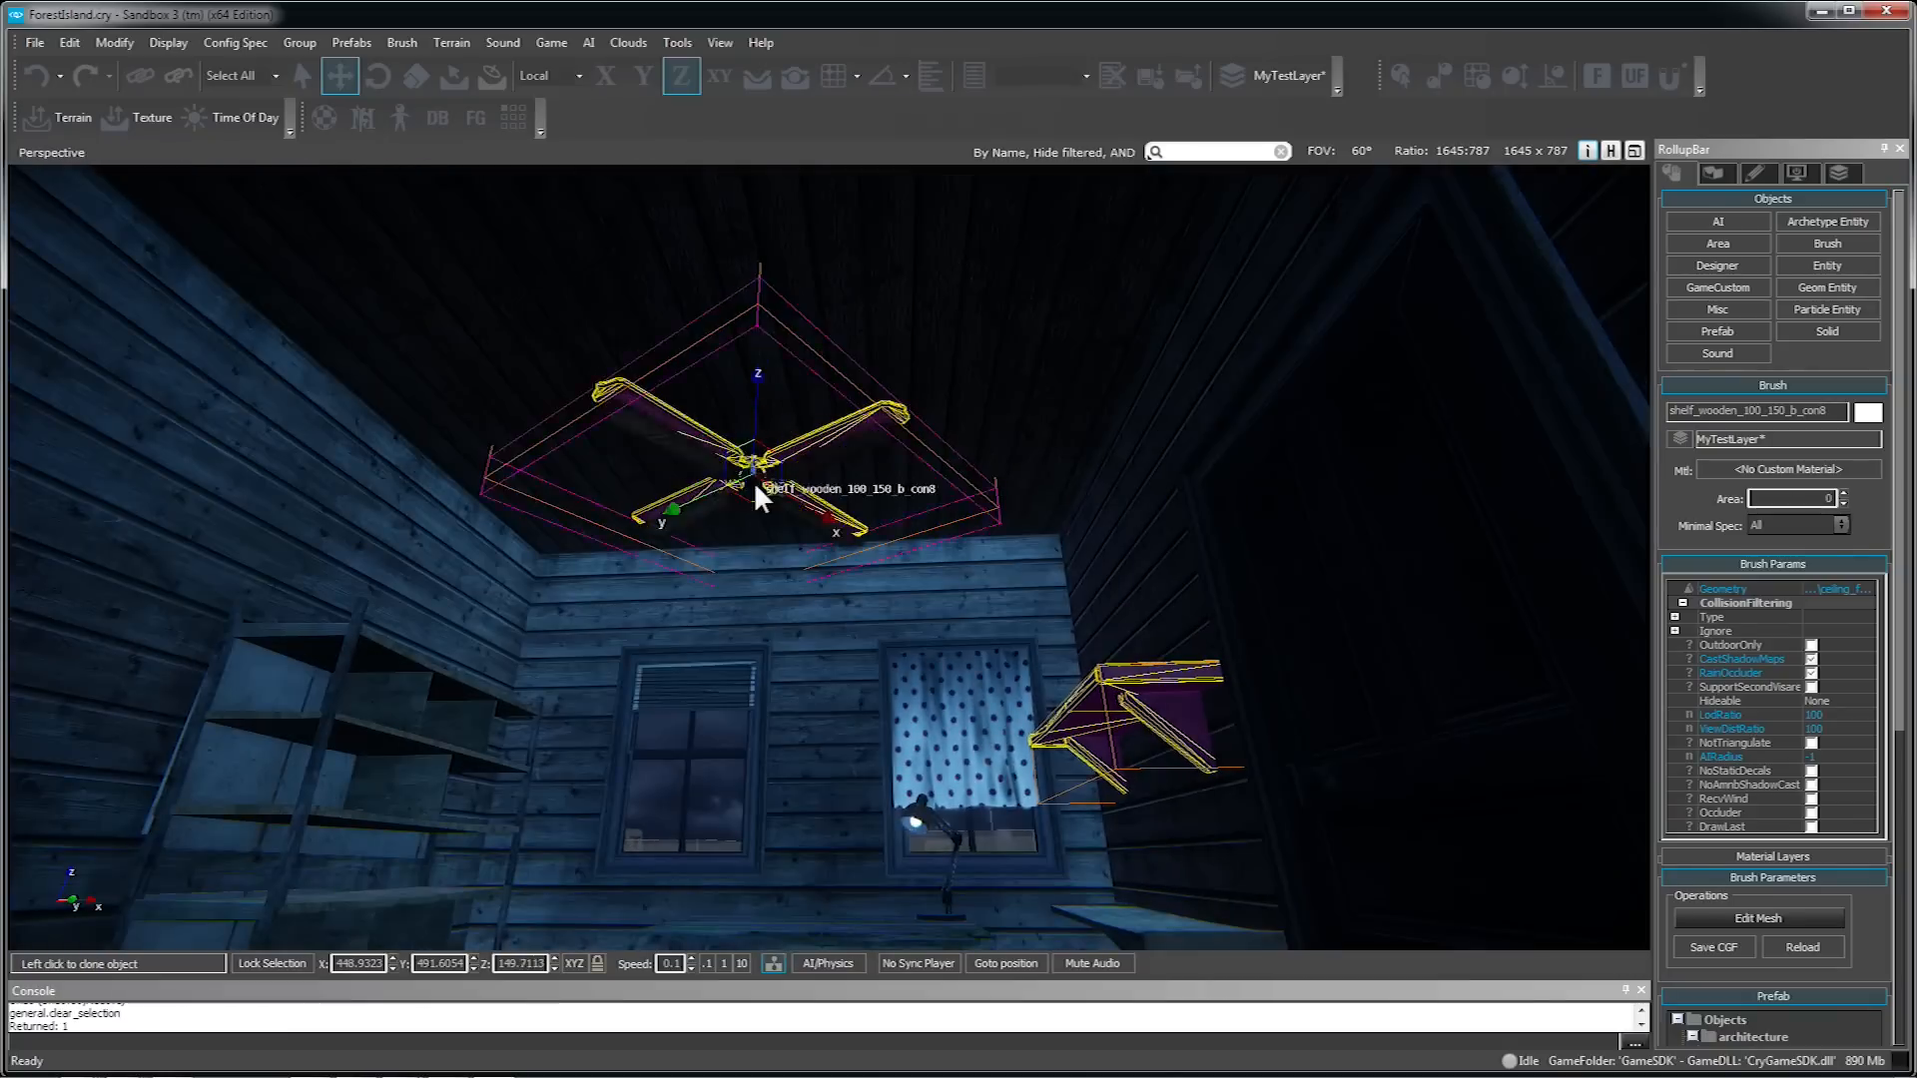
left_click_drag(1887, 928, 1867, 412)
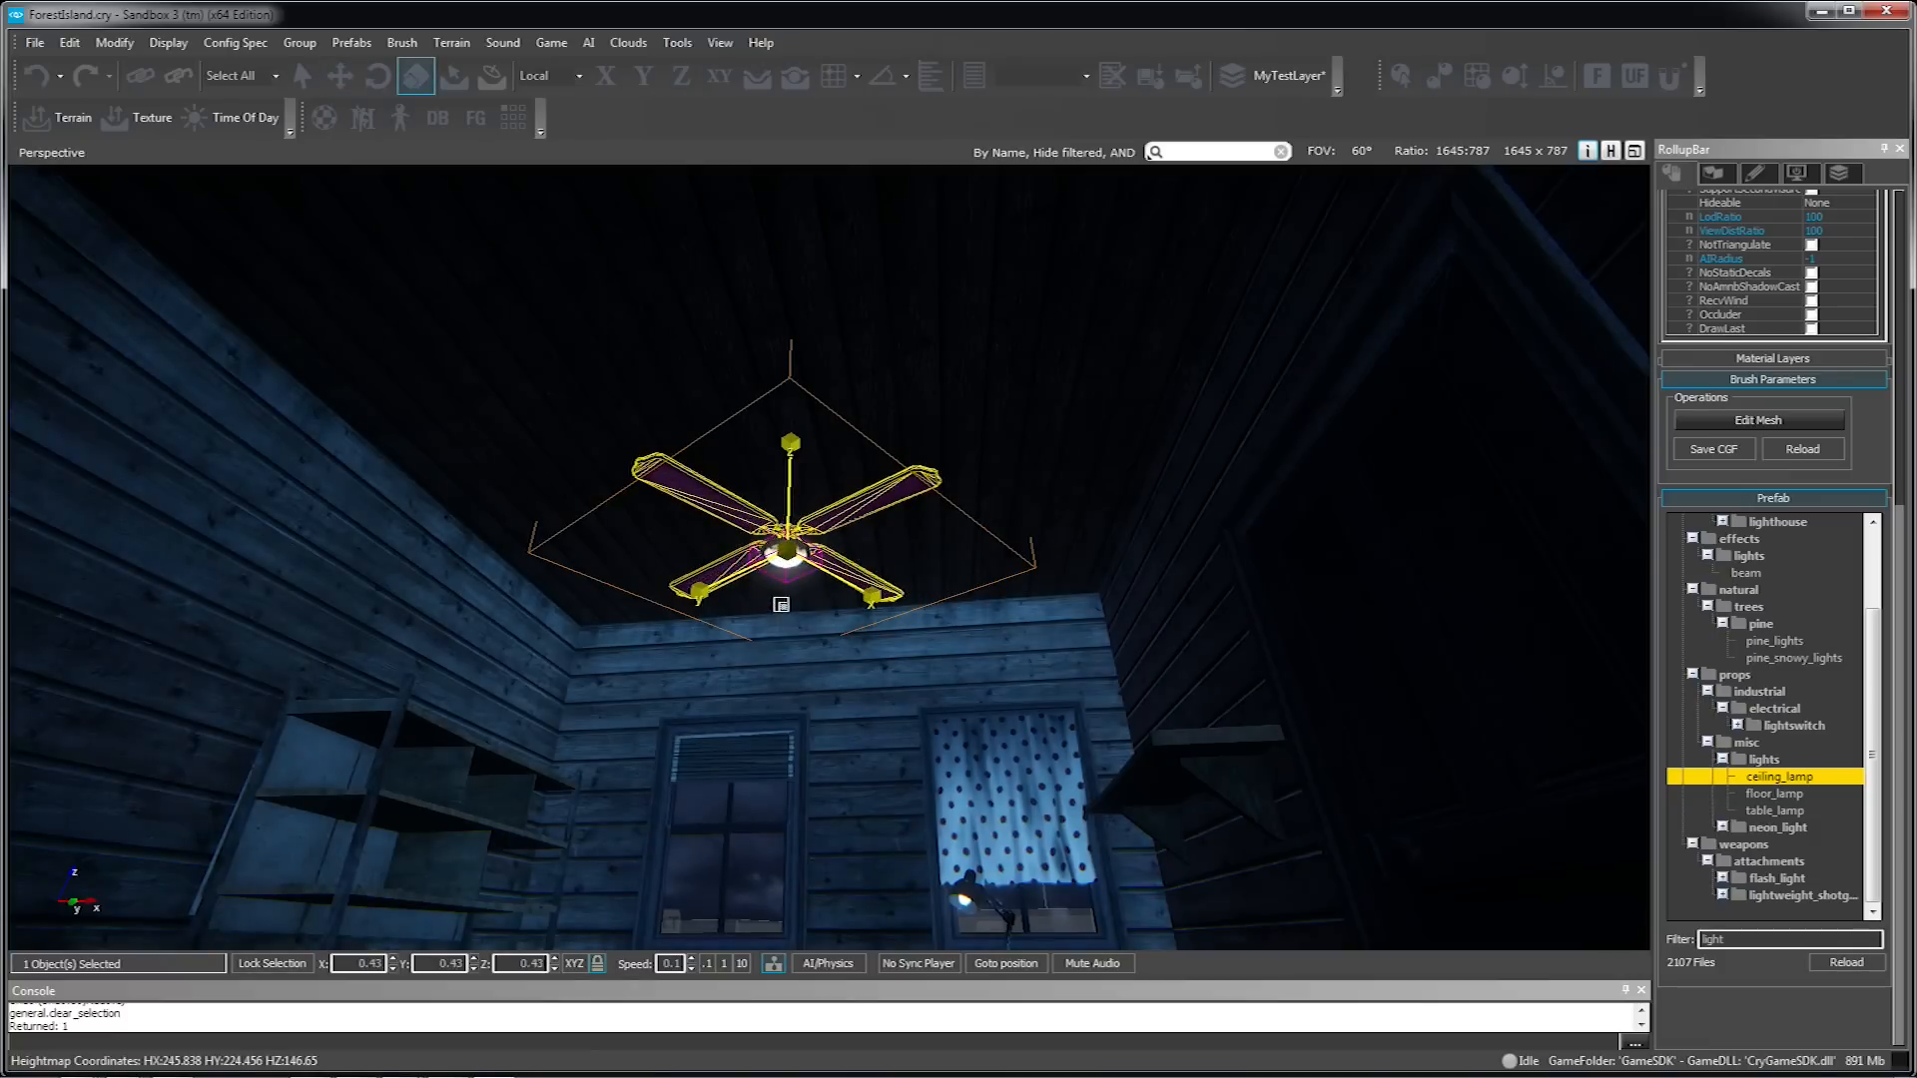
- Scale the ceiling lamp at the fan's centre to 0.4956
mouse_move(973, 711)
right_mouse_down()
mouse_move(973, 899)
mouse_move(973, 711)
right_mouse_up()
key("s")
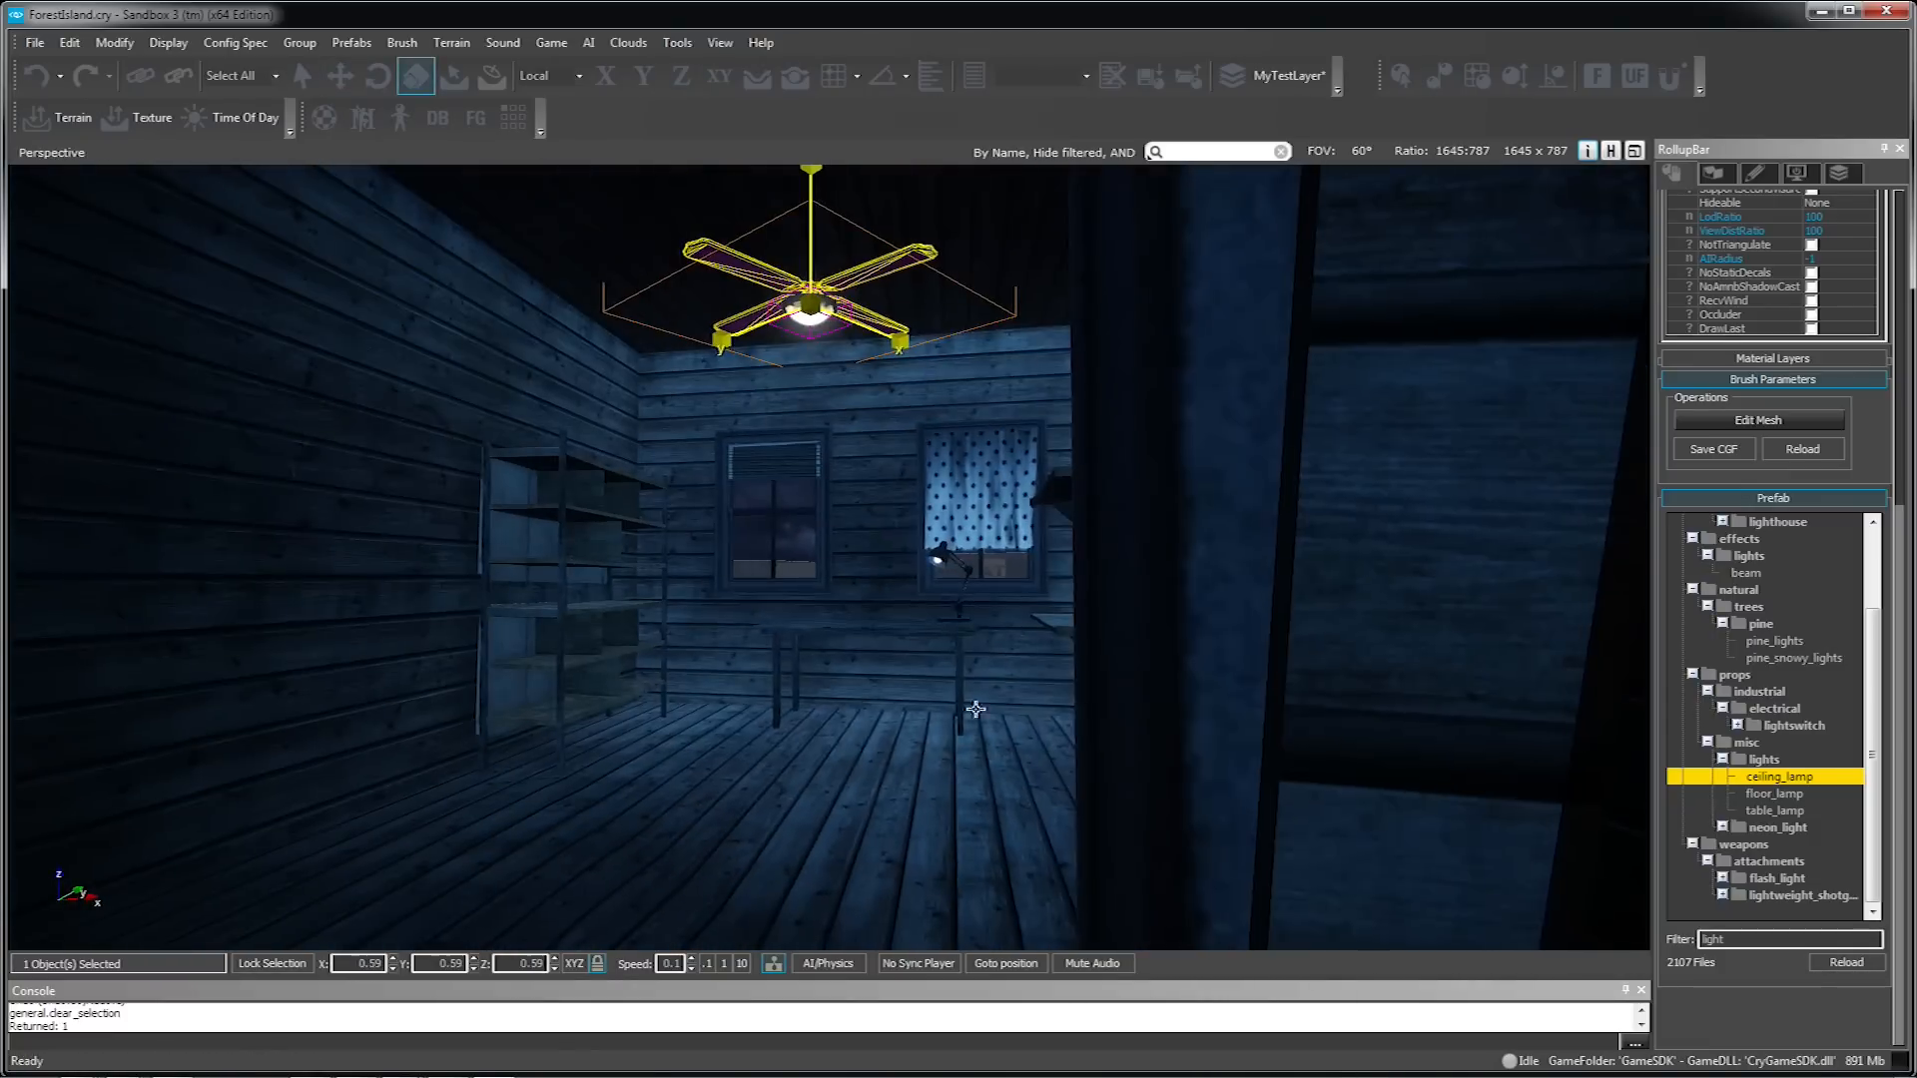
key("w")
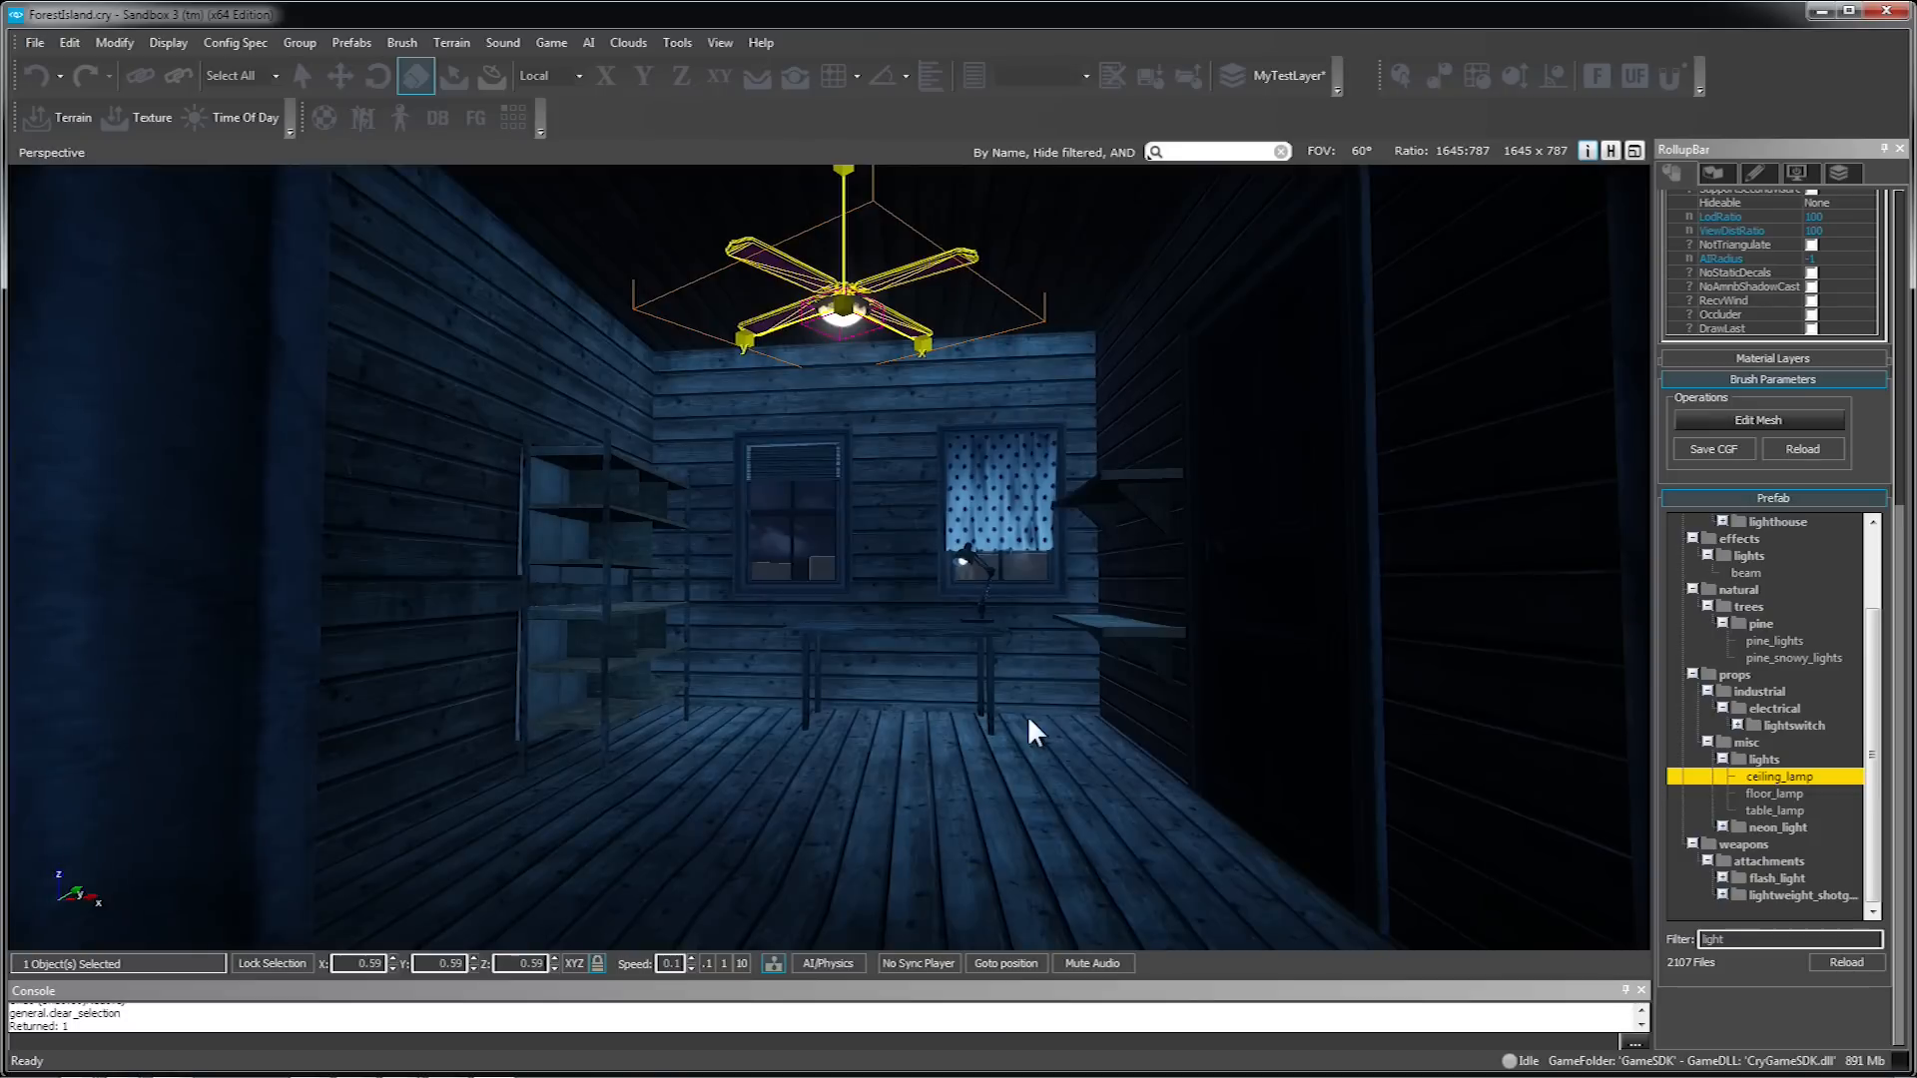
key("shift+space")
right_click_drag(1027, 515, 1036, 613)
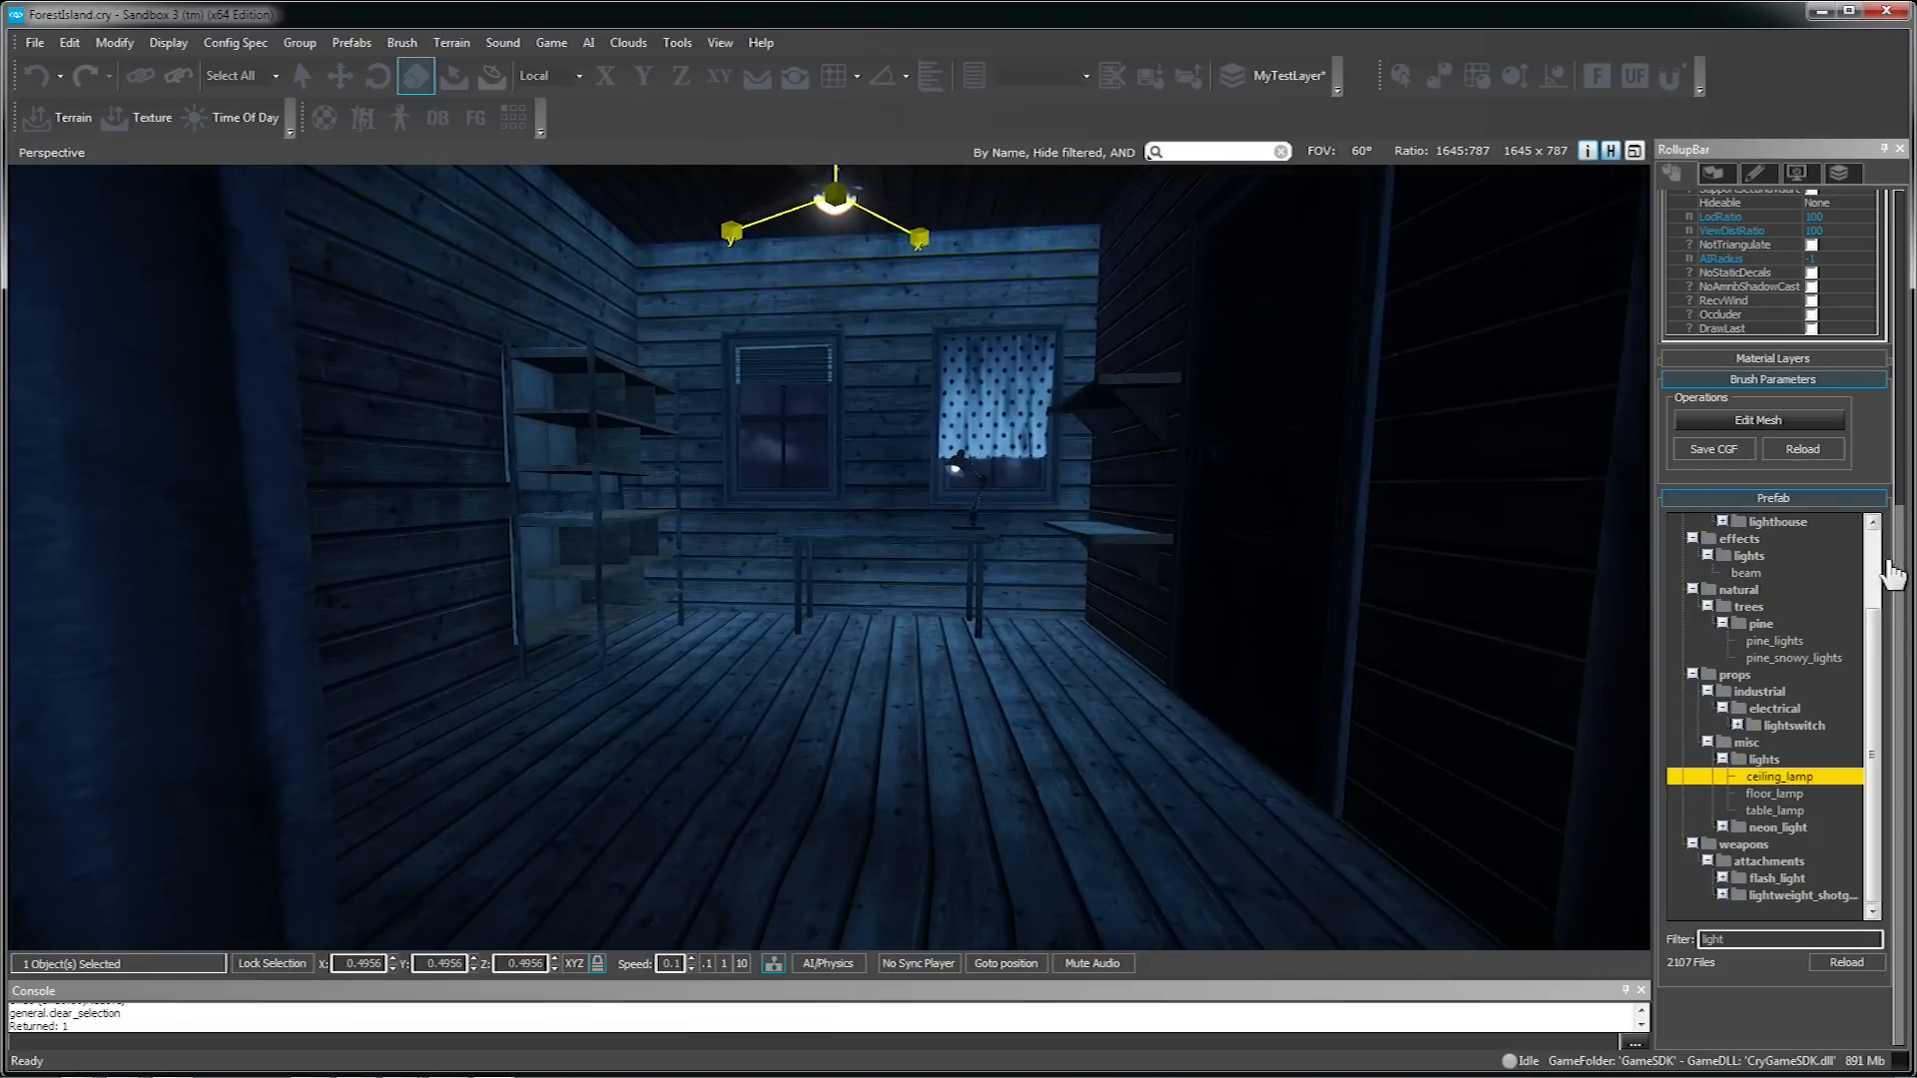
- Add a Light entity inside the room, place it at the ceiling fan's lamp and shift it to a height of about 149.32
left_click(1826, 264)
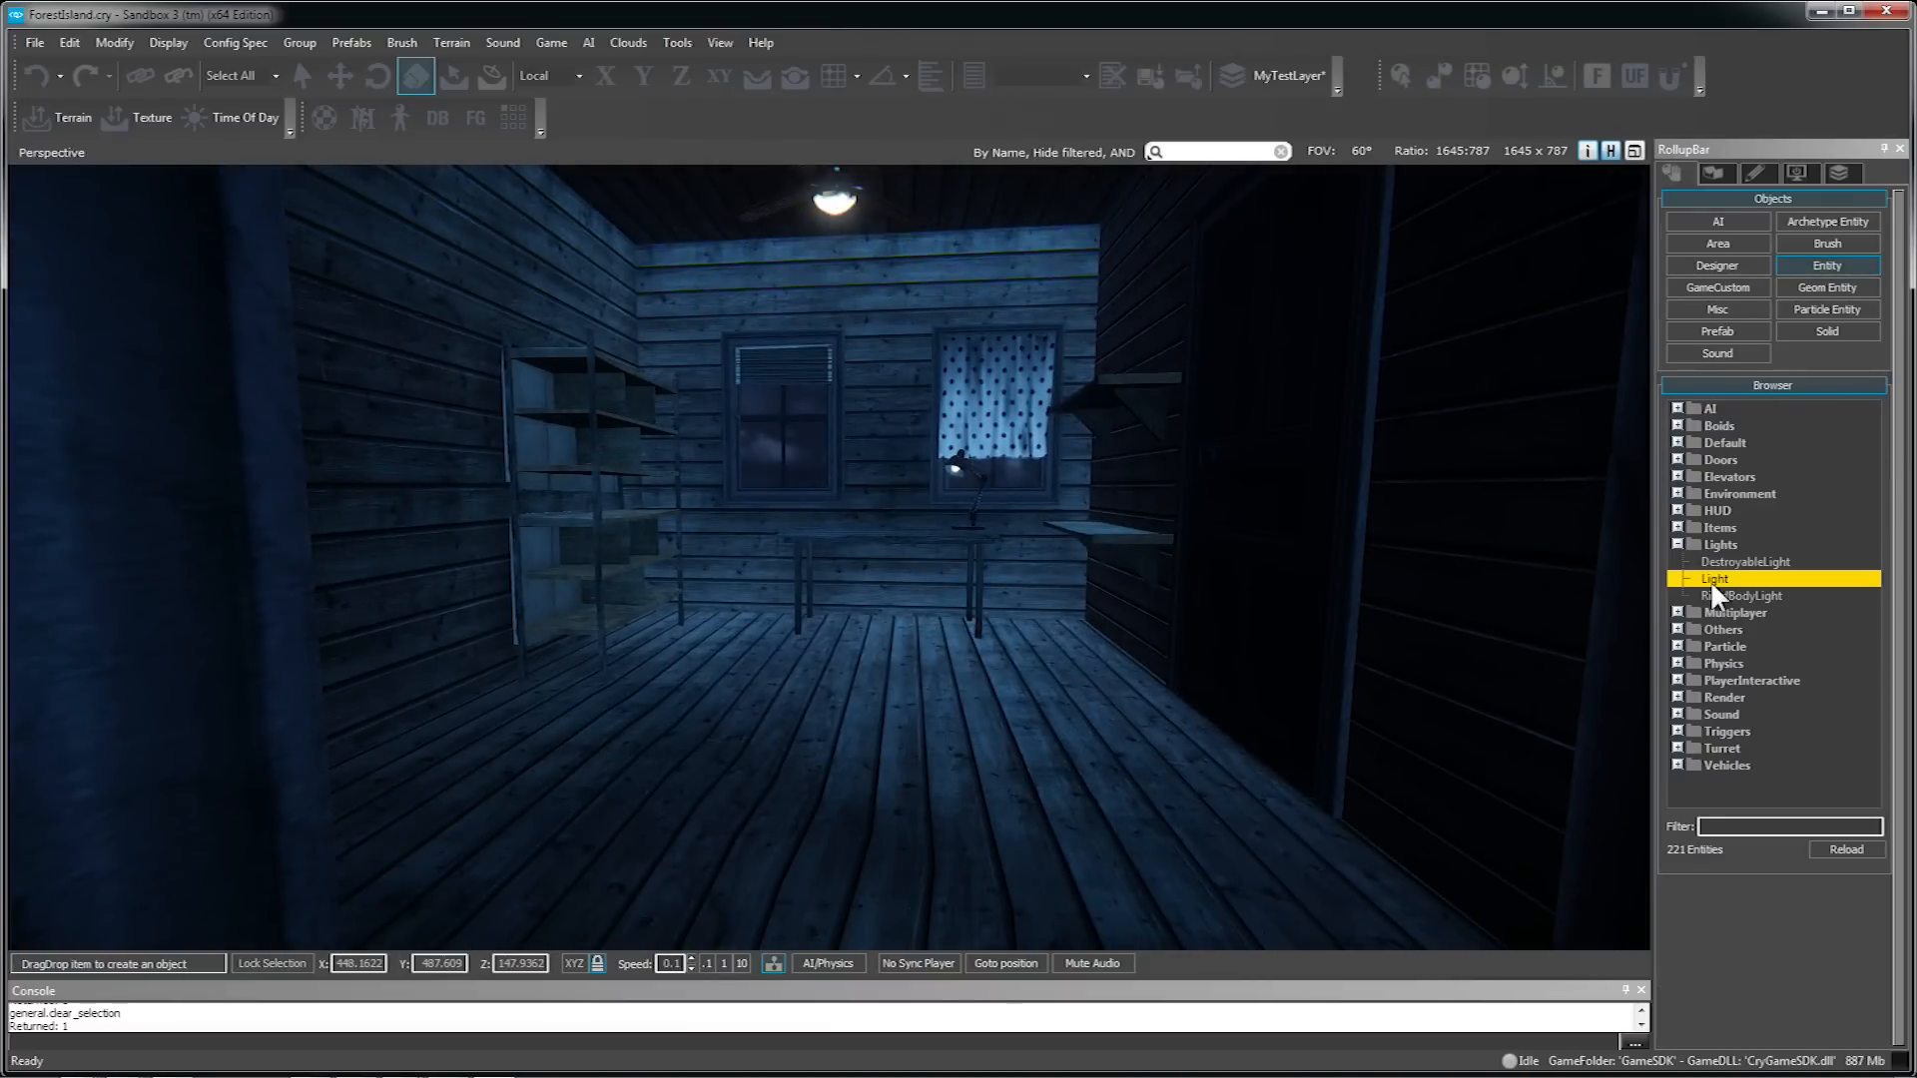
left_click_drag(1709, 575, 881, 522)
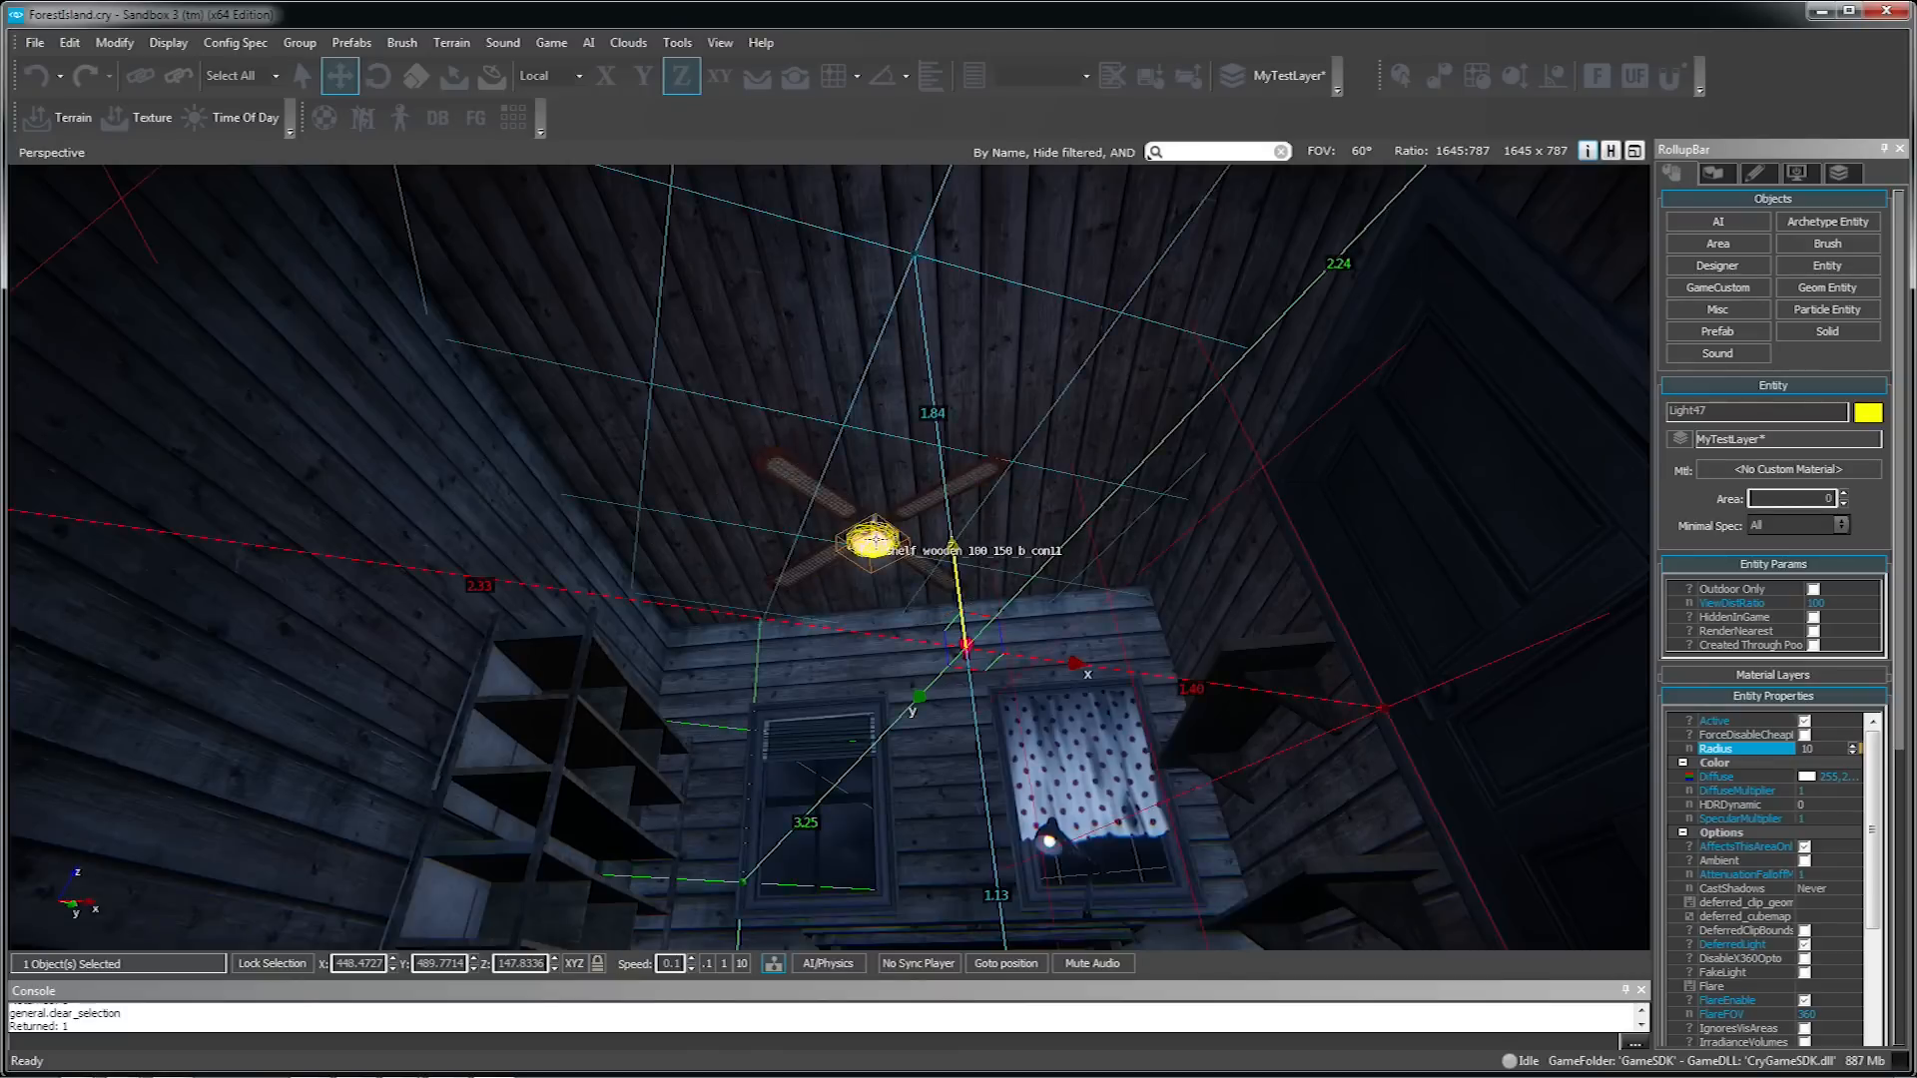
left_click(874, 544, "ctrl+shift")
left_click_drag(865, 457, 886, 523)
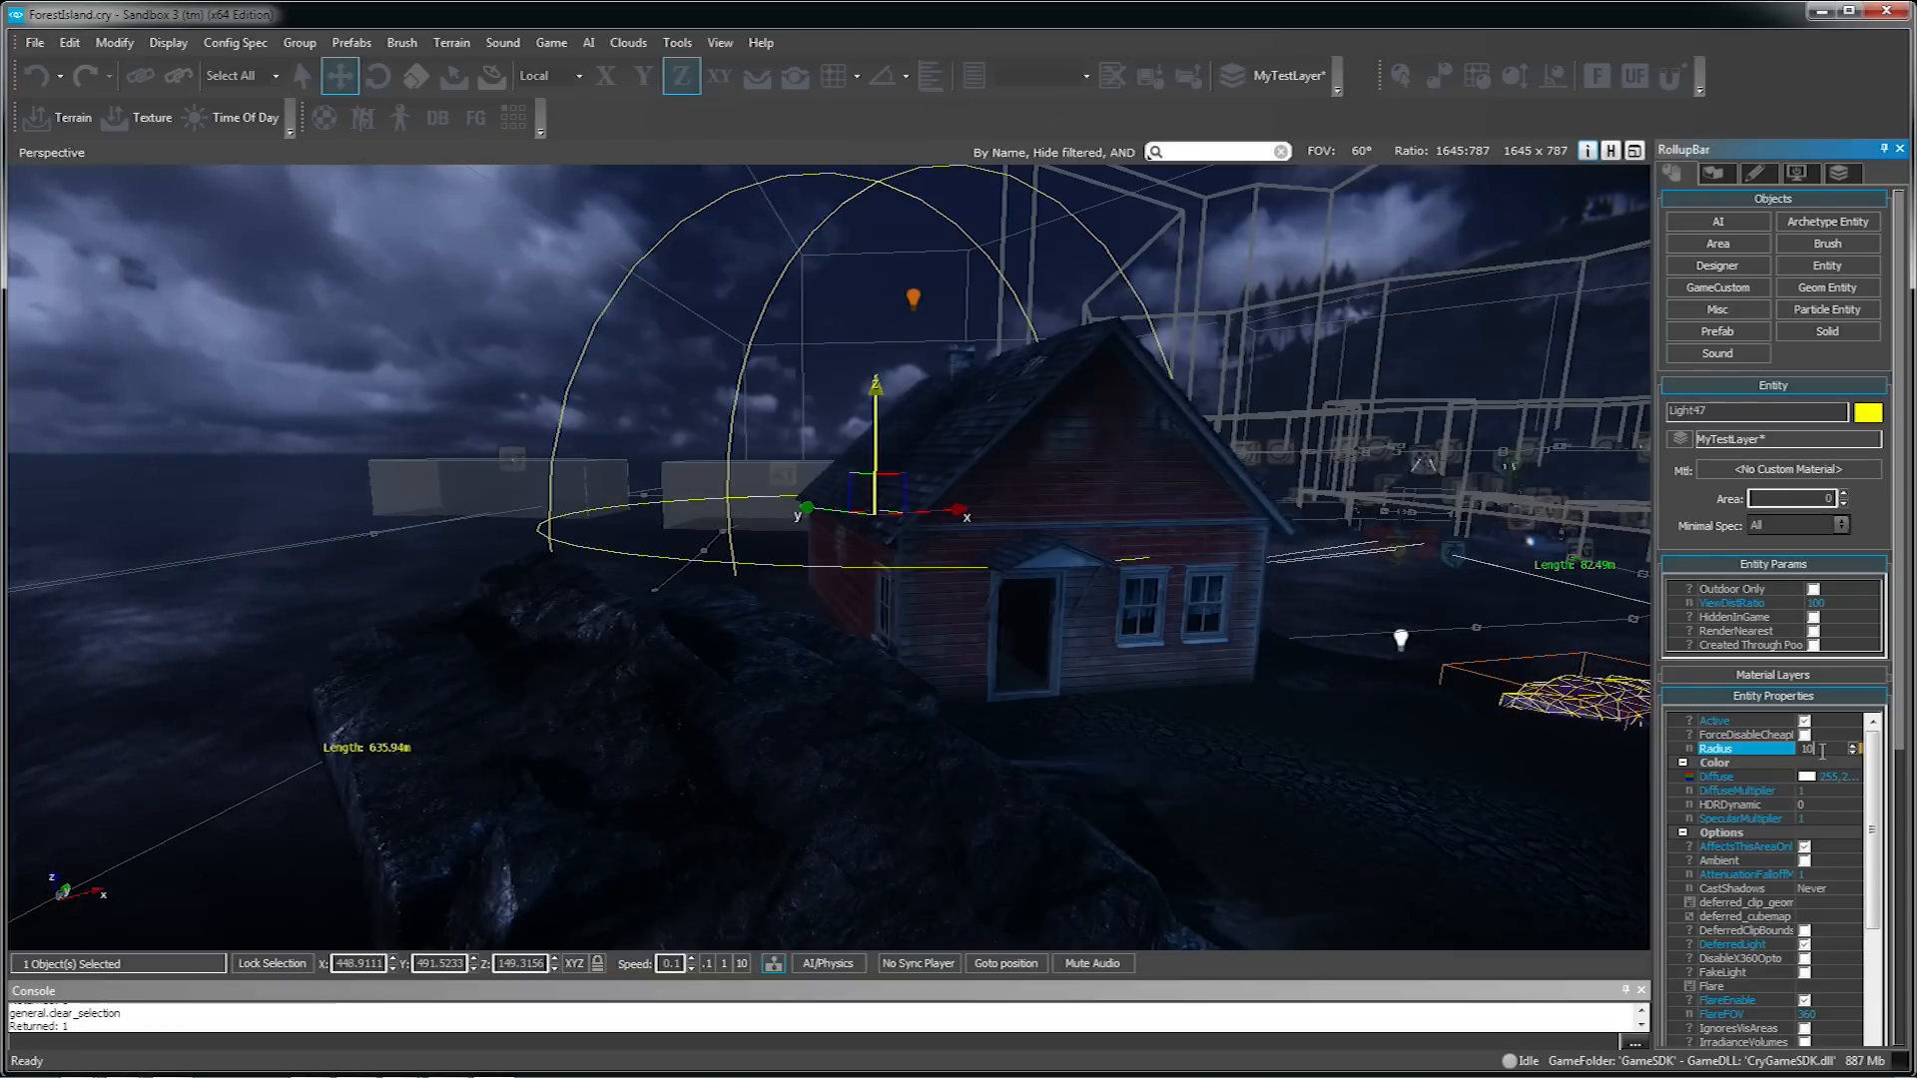
- Set the room light's radius to 4 and raise it towards the fan, to a height of about 149.39
double_click(1813, 749)
key("Return")
mouse_move(1182, 603)
right_mouse_down()
mouse_move(1223, 719)
mouse_move(1194, 640)
mouse_move(1173, 644)
mouse_move(1193, 634)
mouse_move(1194, 659)
mouse_move(1179, 611)
mouse_move(1199, 759)
mouse_move(1173, 639)
right_mouse_up()
key("w")
key("w")
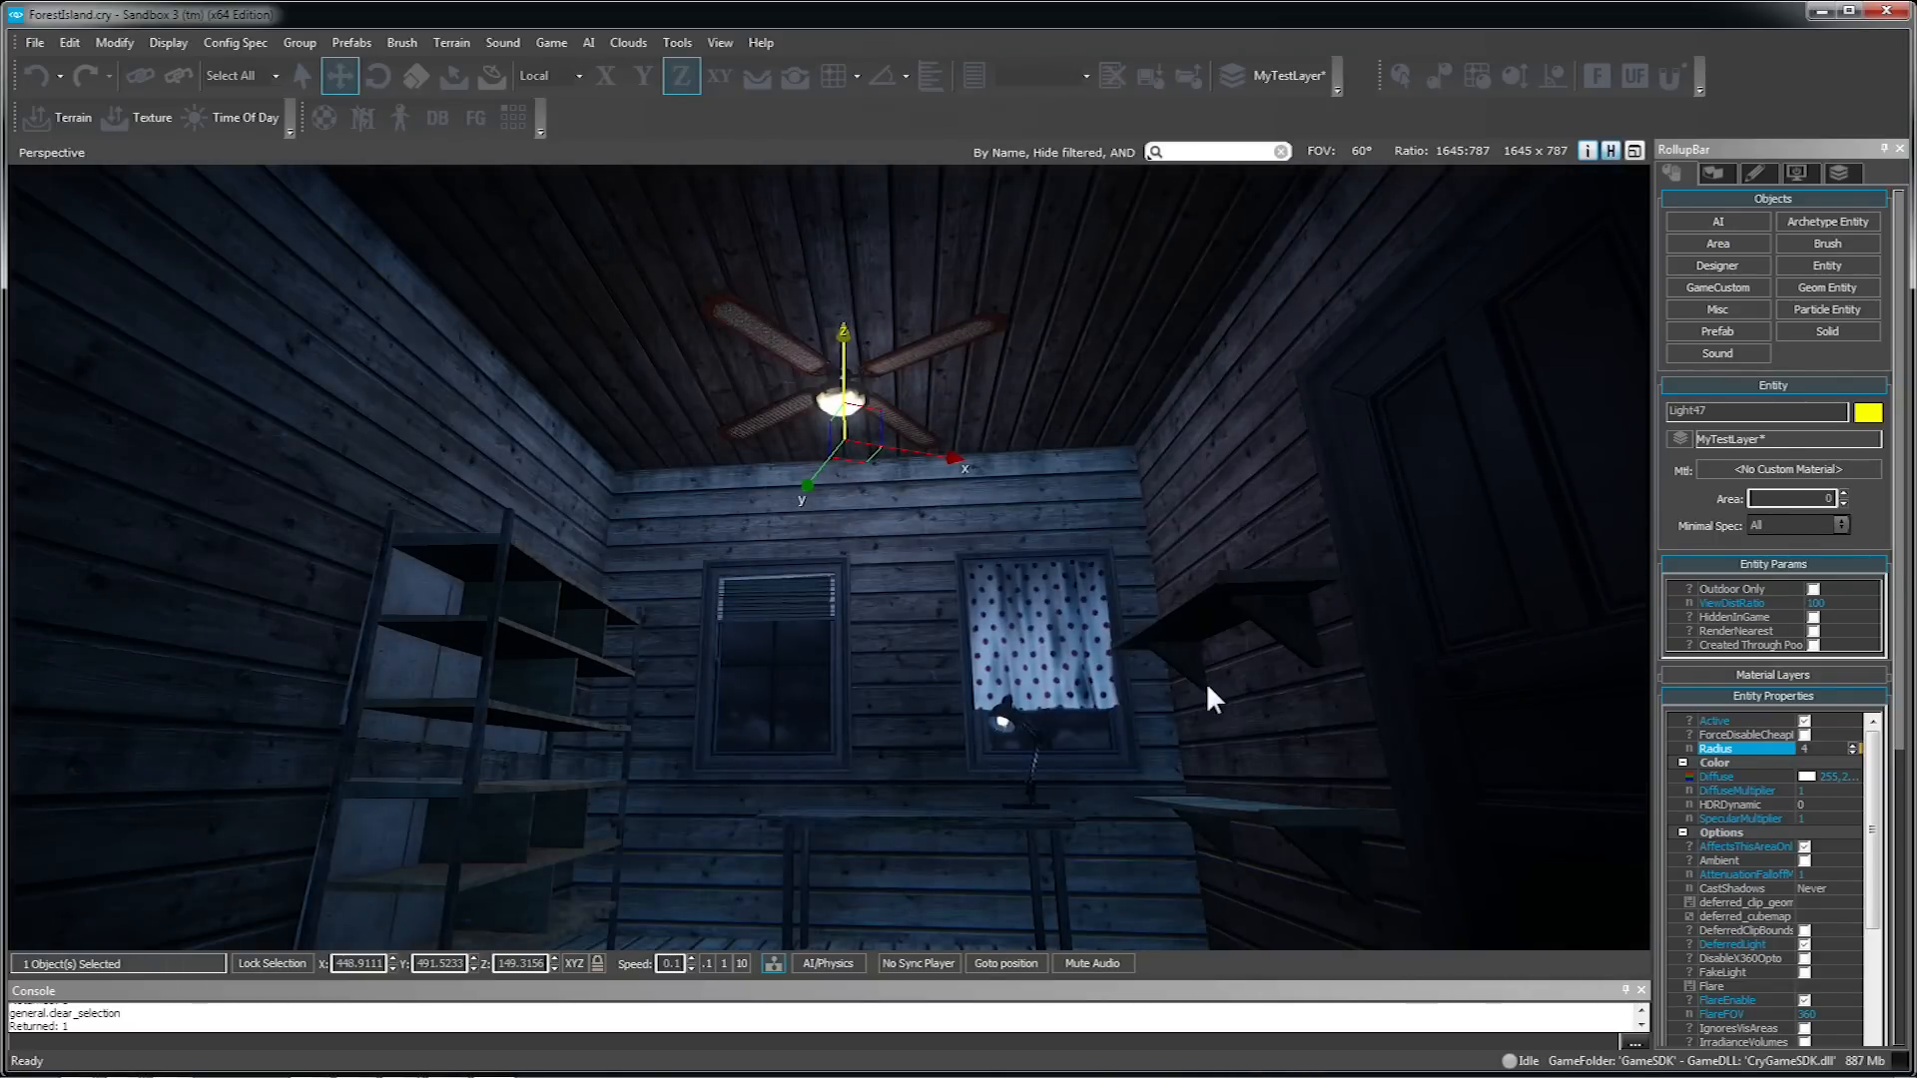
mouse_move(847, 349)
left_mouse_down()
mouse_move(858, 261)
mouse_move(866, 337)
left_mouse_up()
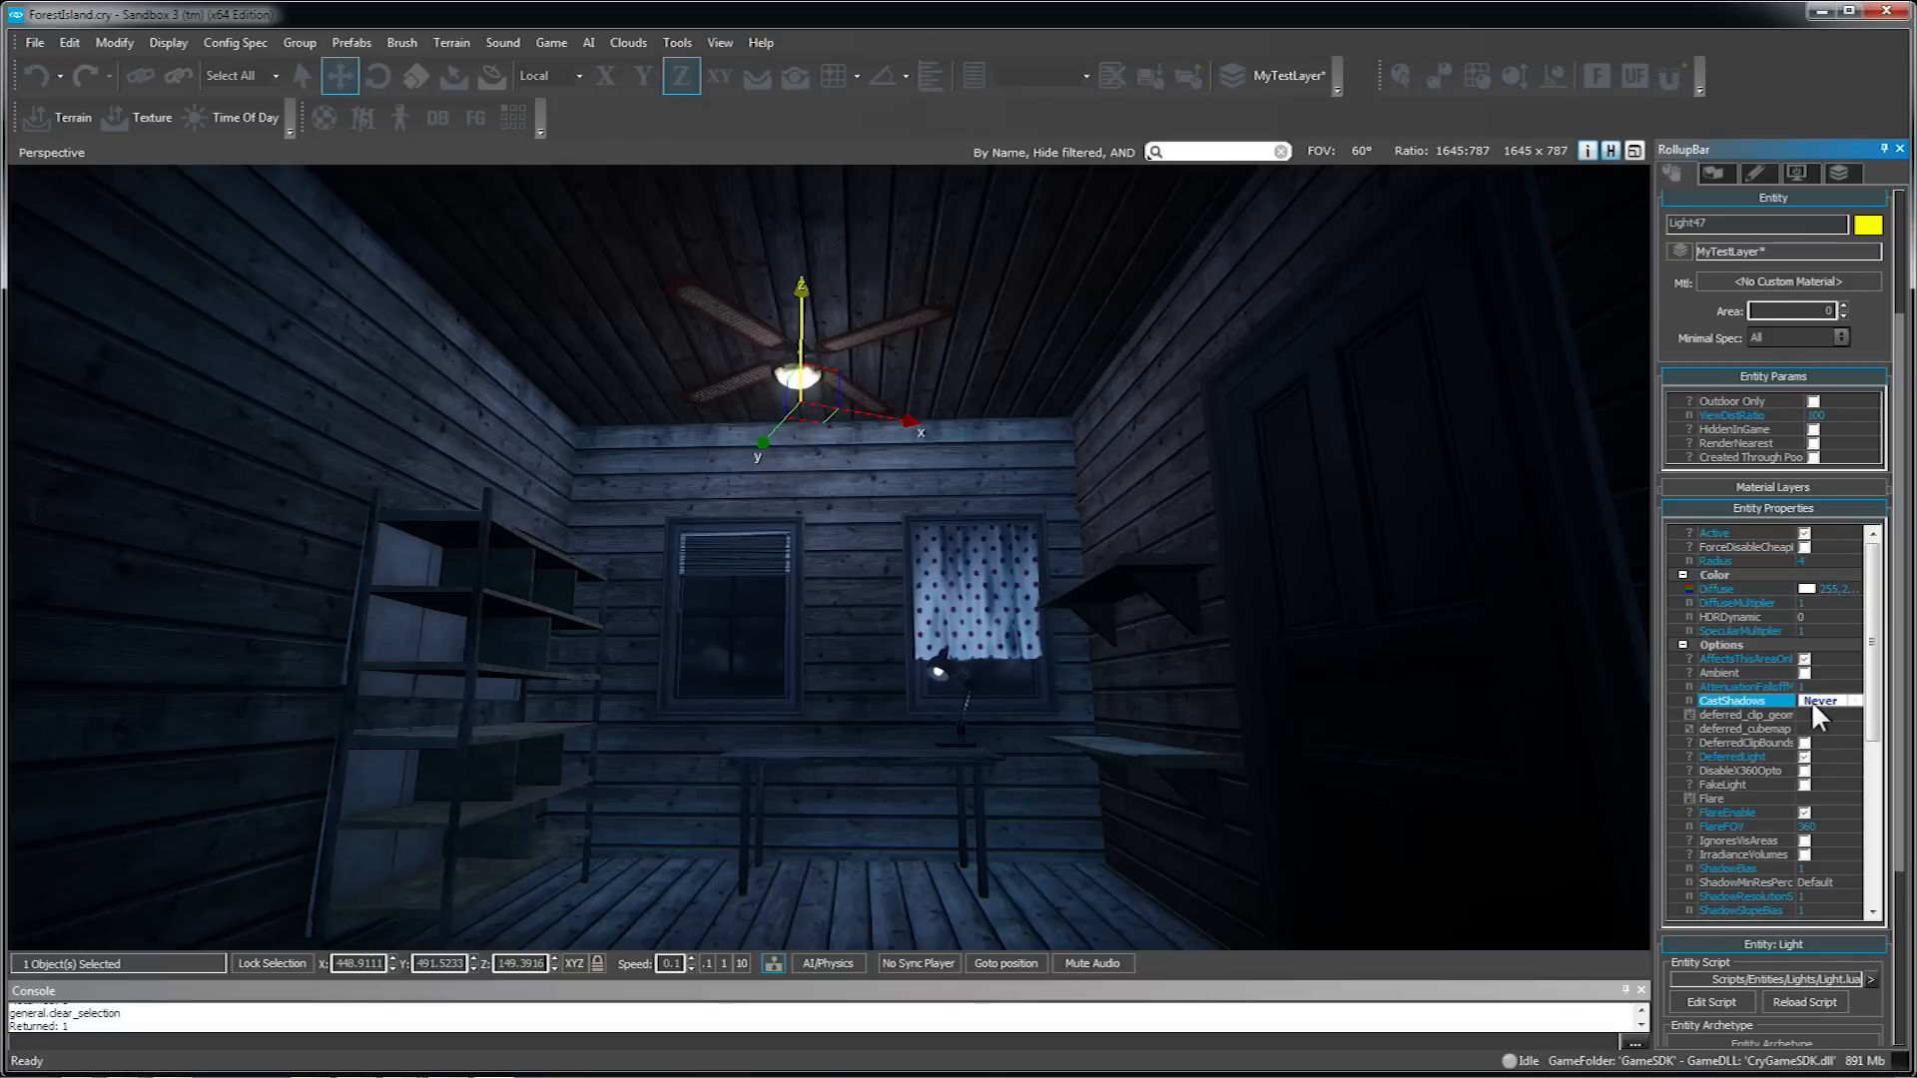
- Set the room light's CastShadows option to Console/Med and adjust the light's position near the fan
left_click(1812, 700)
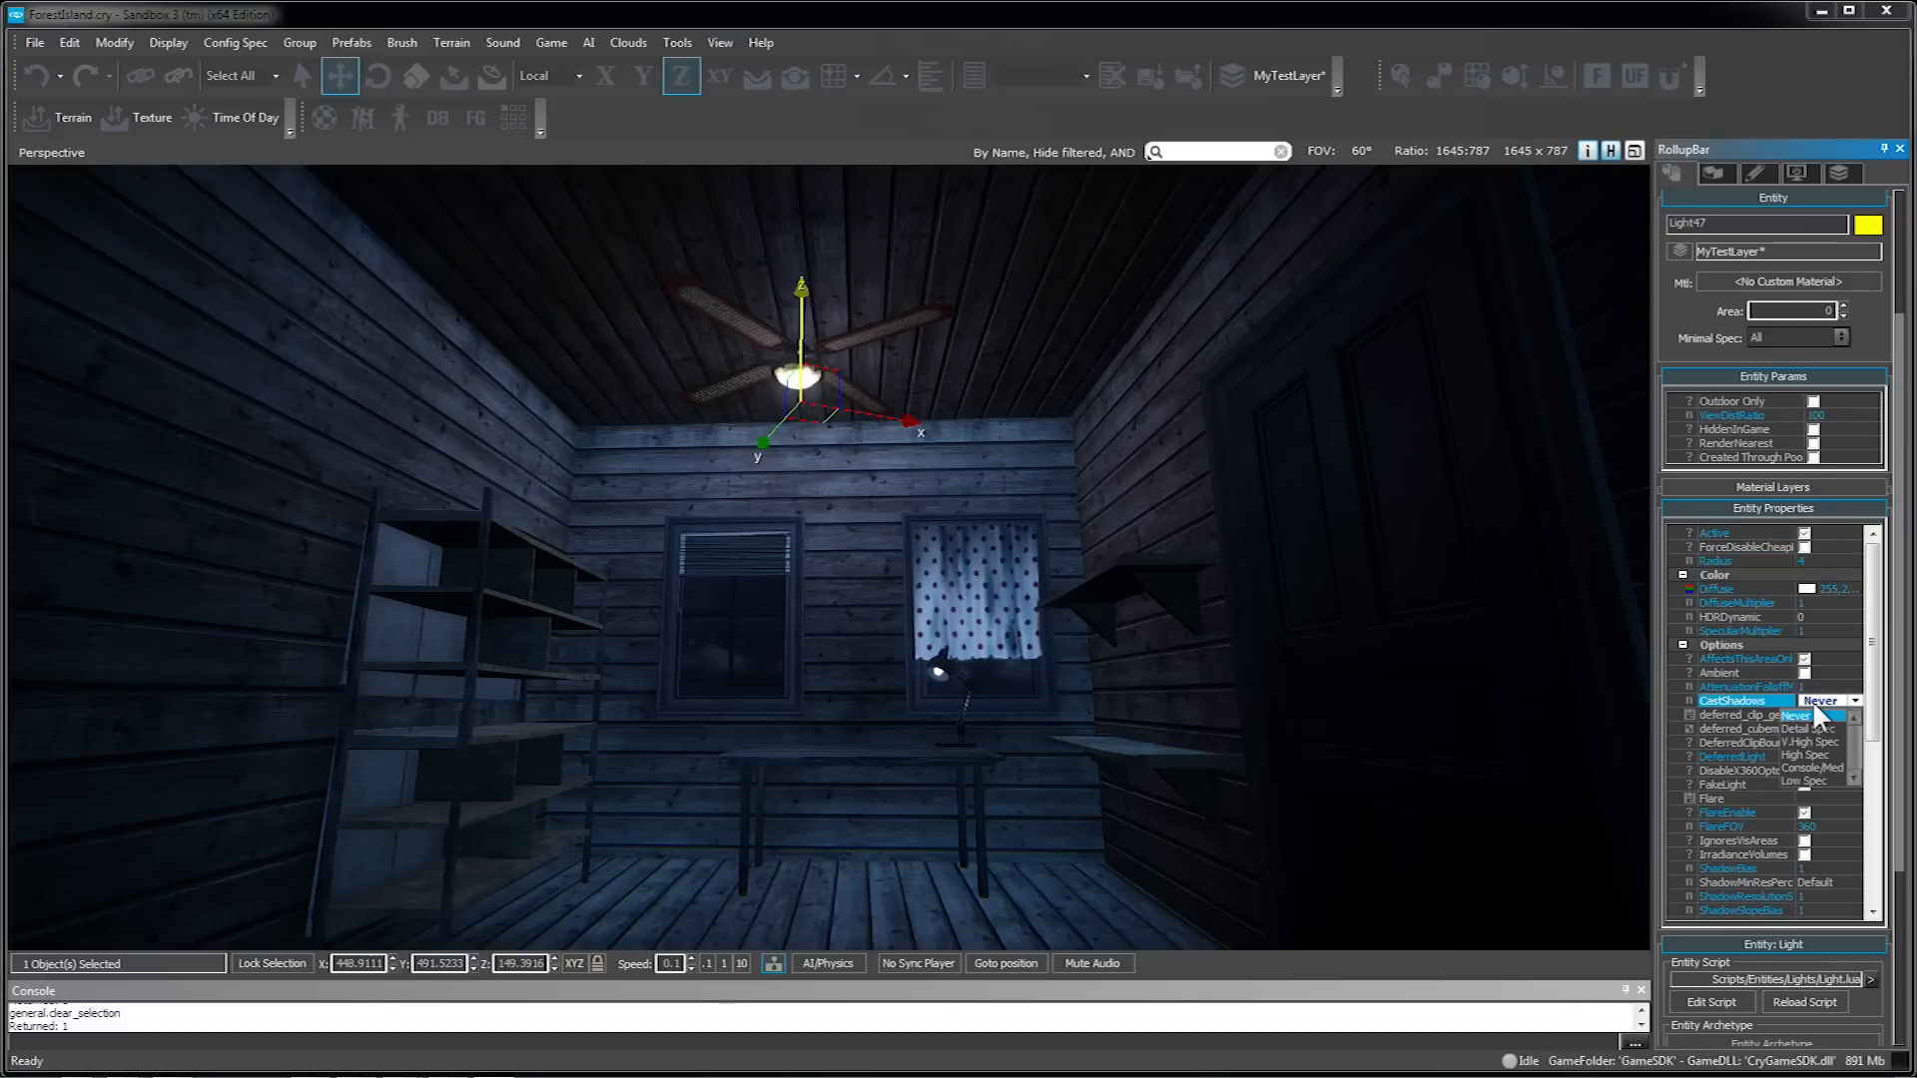
left_click(1812, 770)
right_click_drag(943, 294, 910, 315)
mouse_move(857, 276)
left_mouse_down()
mouse_move(875, 403)
mouse_move(889, 266)
mouse_move(899, 360)
mouse_move(891, 287)
left_mouse_up()
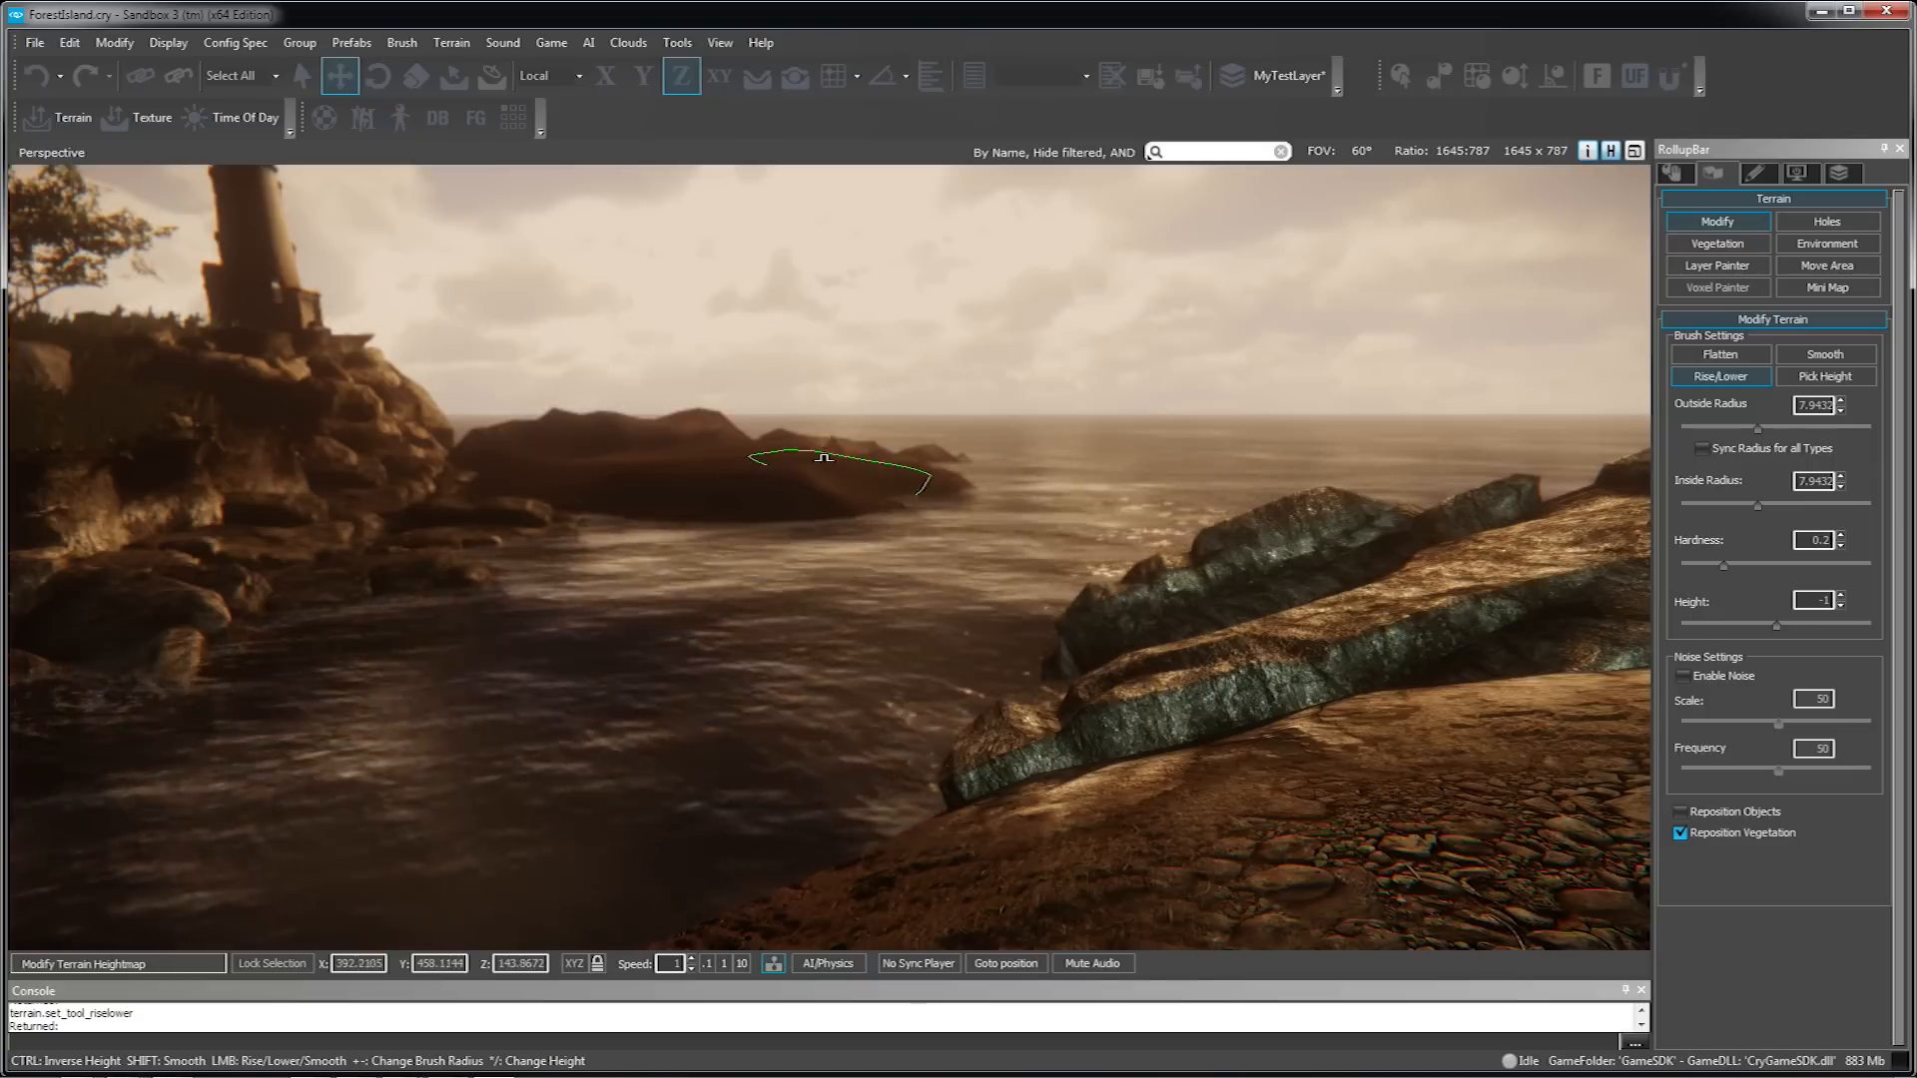
- Open the Time of Day settings for the scene
key("w")
right_click_drag(841, 446, 859, 505, "shift")
key("s")
key("a")
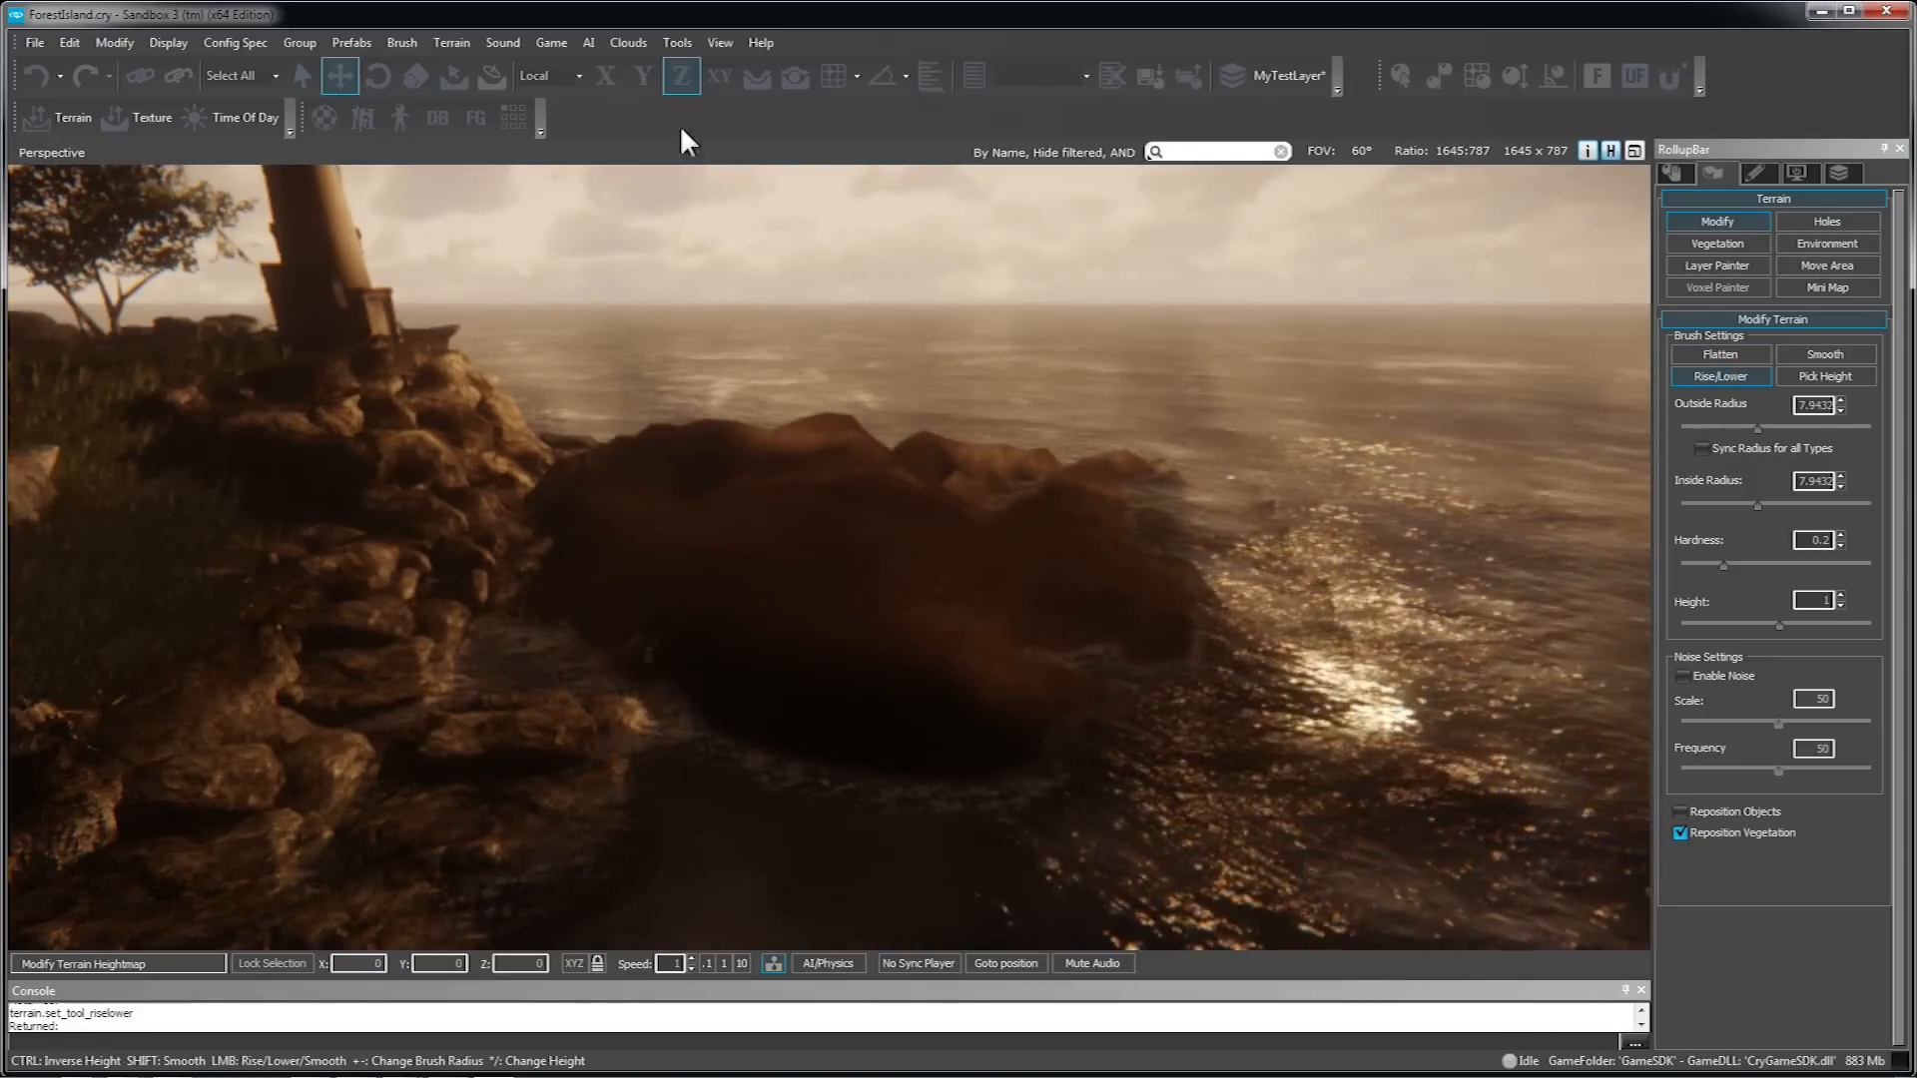
left_click(373, 40)
mouse_move(452, 42)
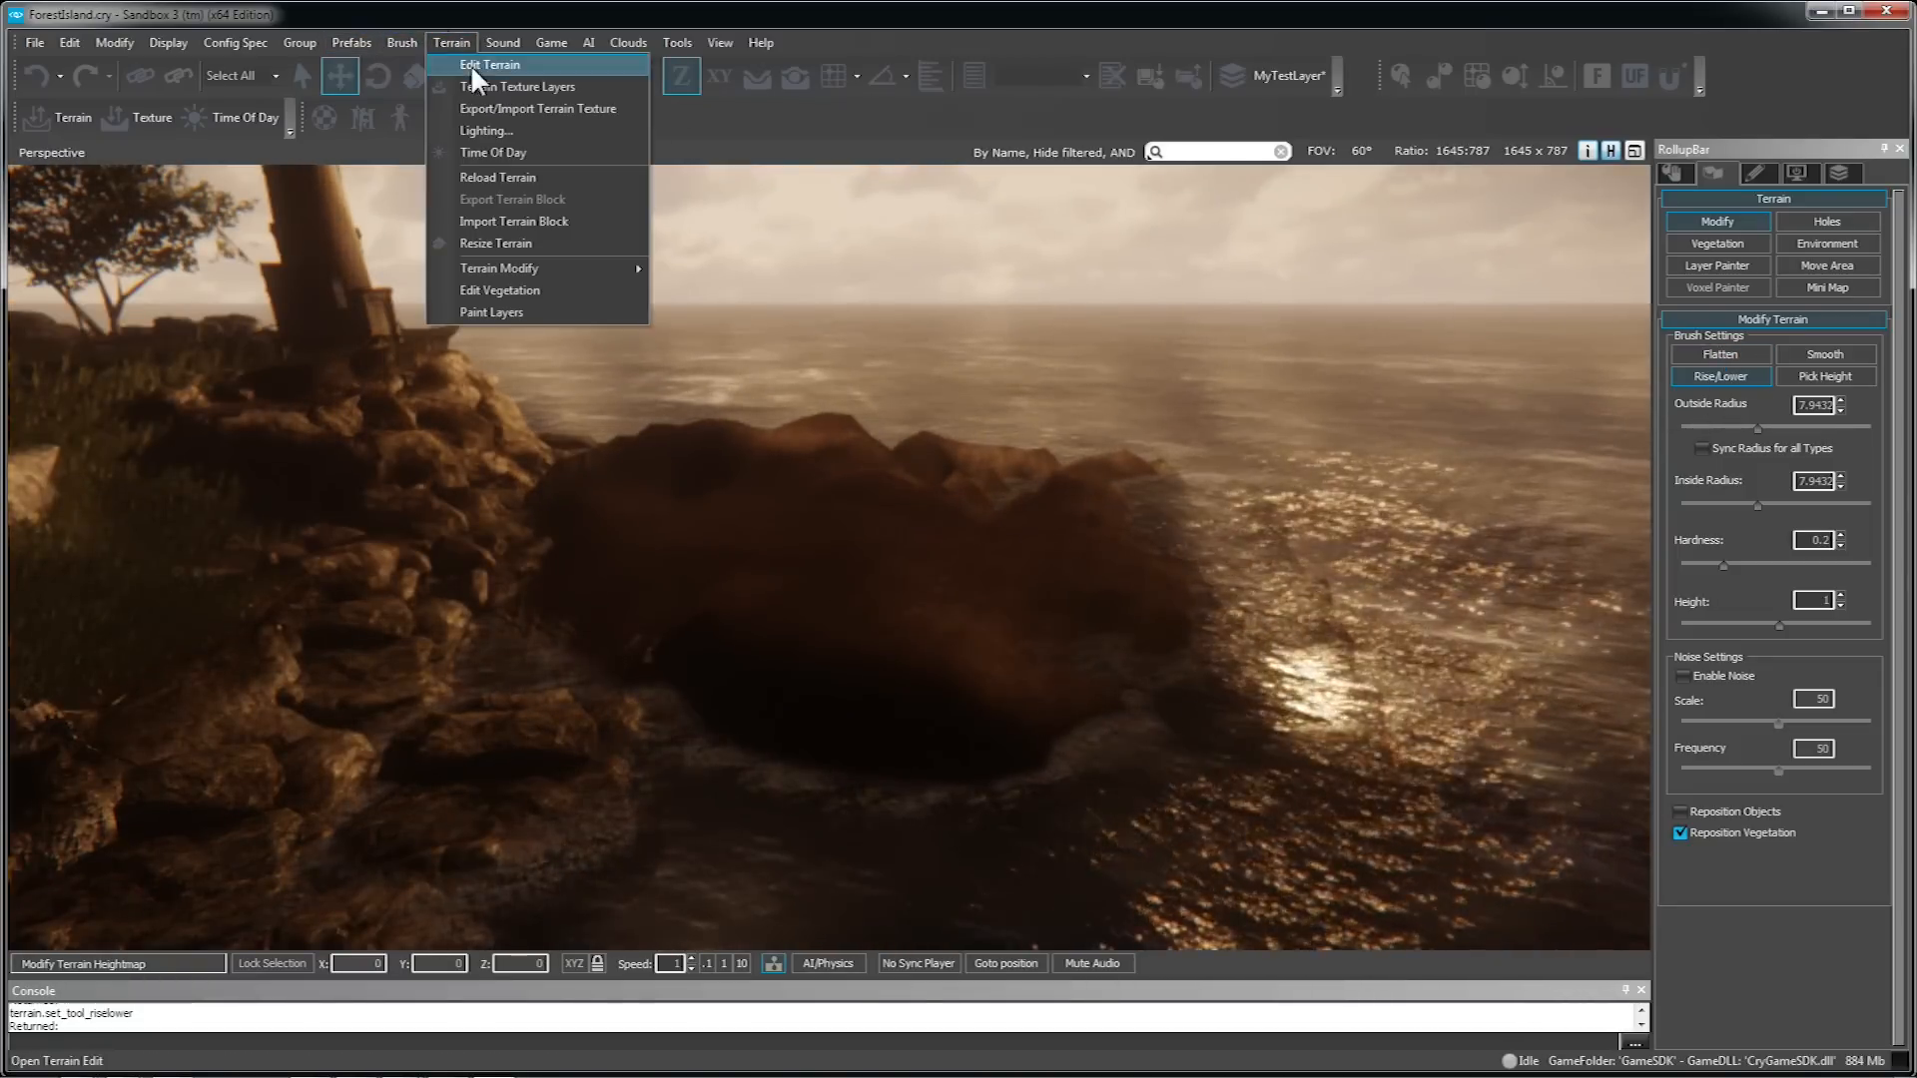
left_click(501, 150)
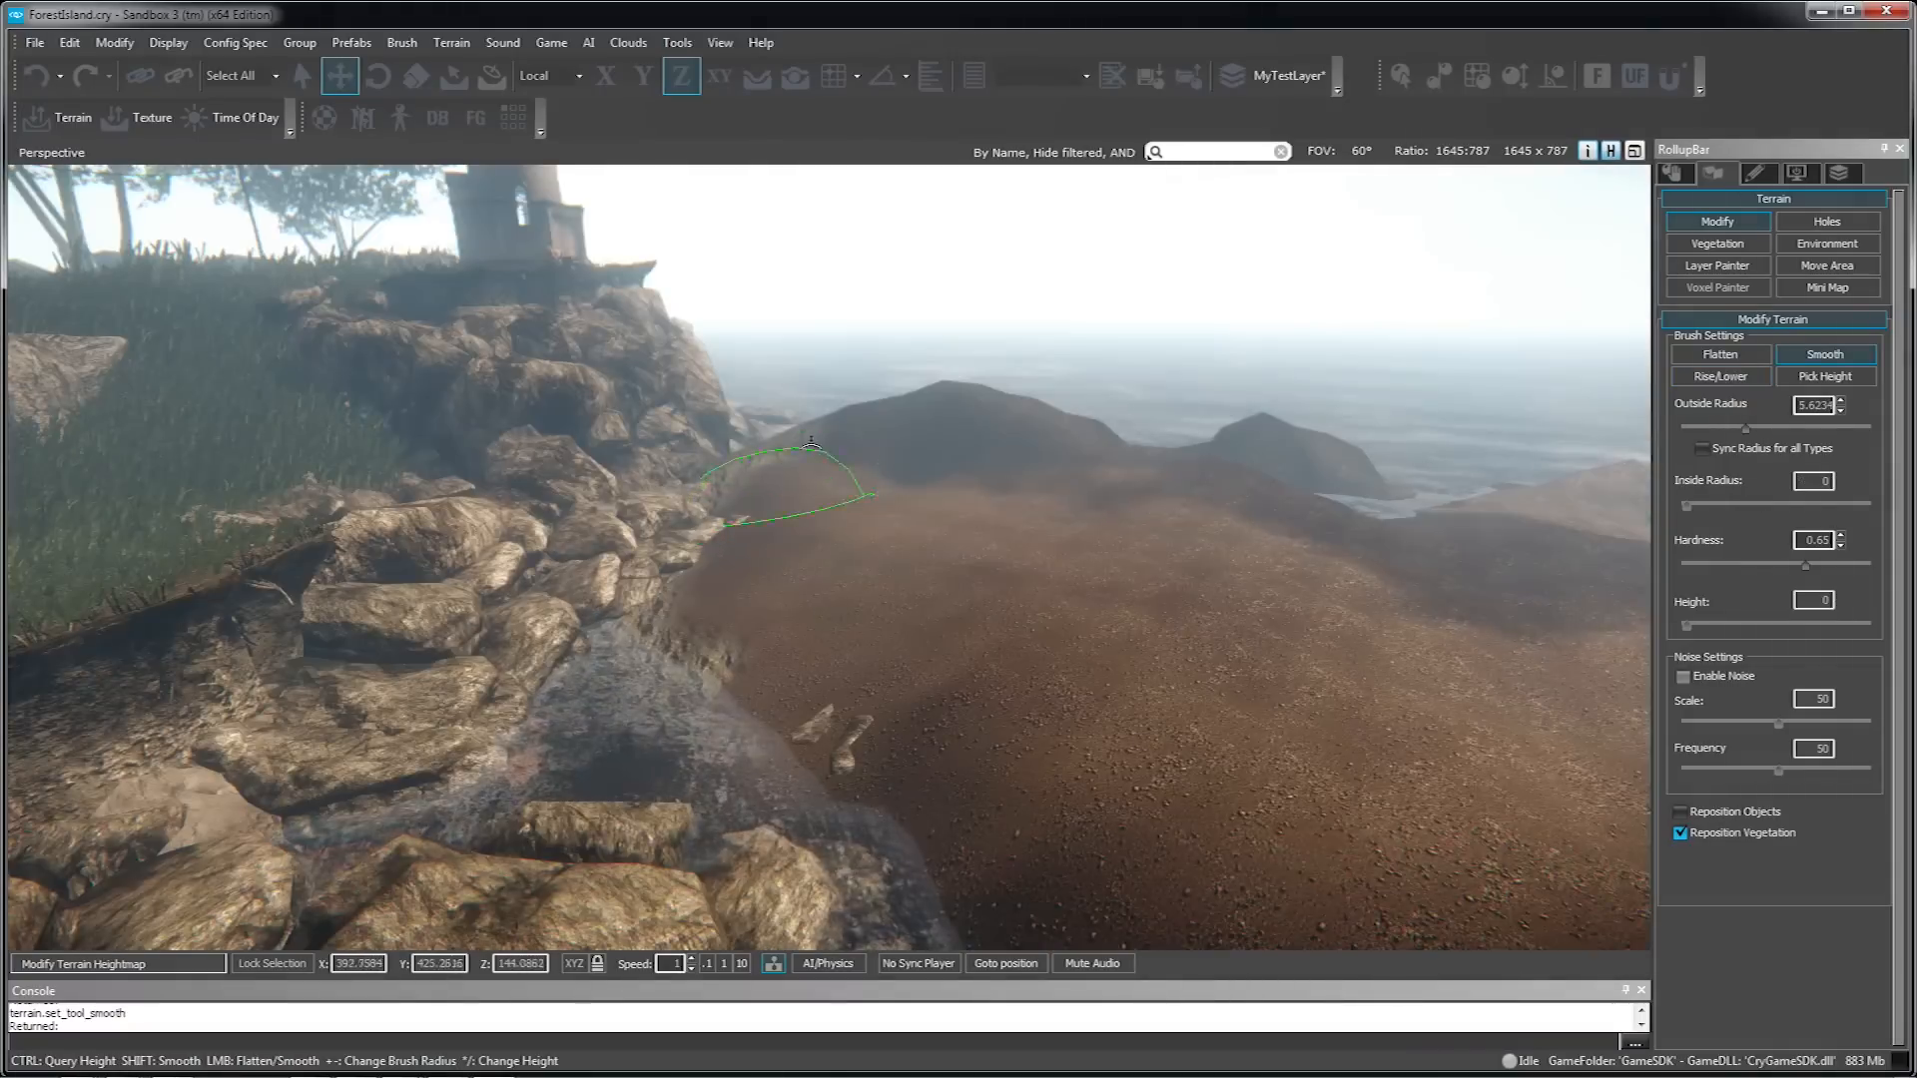
- Switch from terrain sculpting to vegetation painting, choose the Rocks group and set a small brush radius
mouse_move(899, 577)
right_mouse_down()
mouse_move(948, 584)
mouse_move(914, 586)
right_mouse_up()
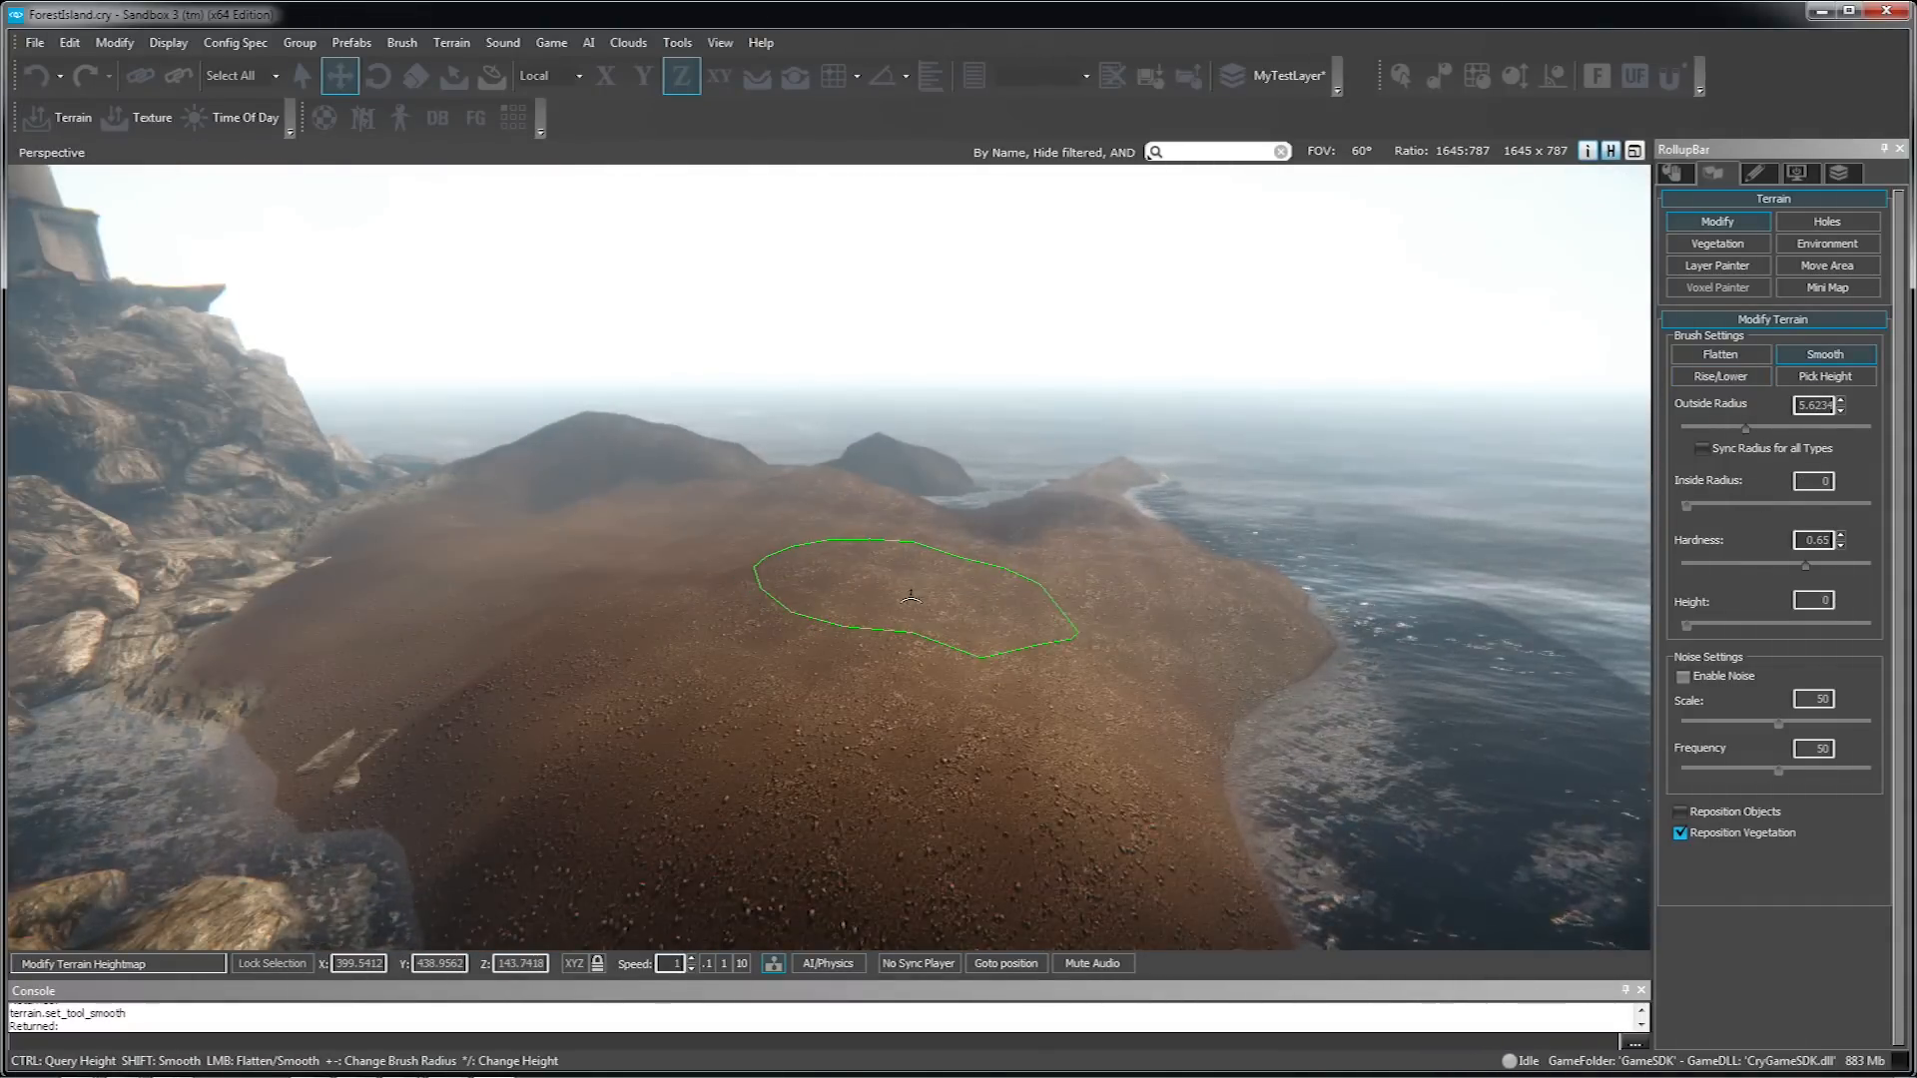
left_click(1699, 242)
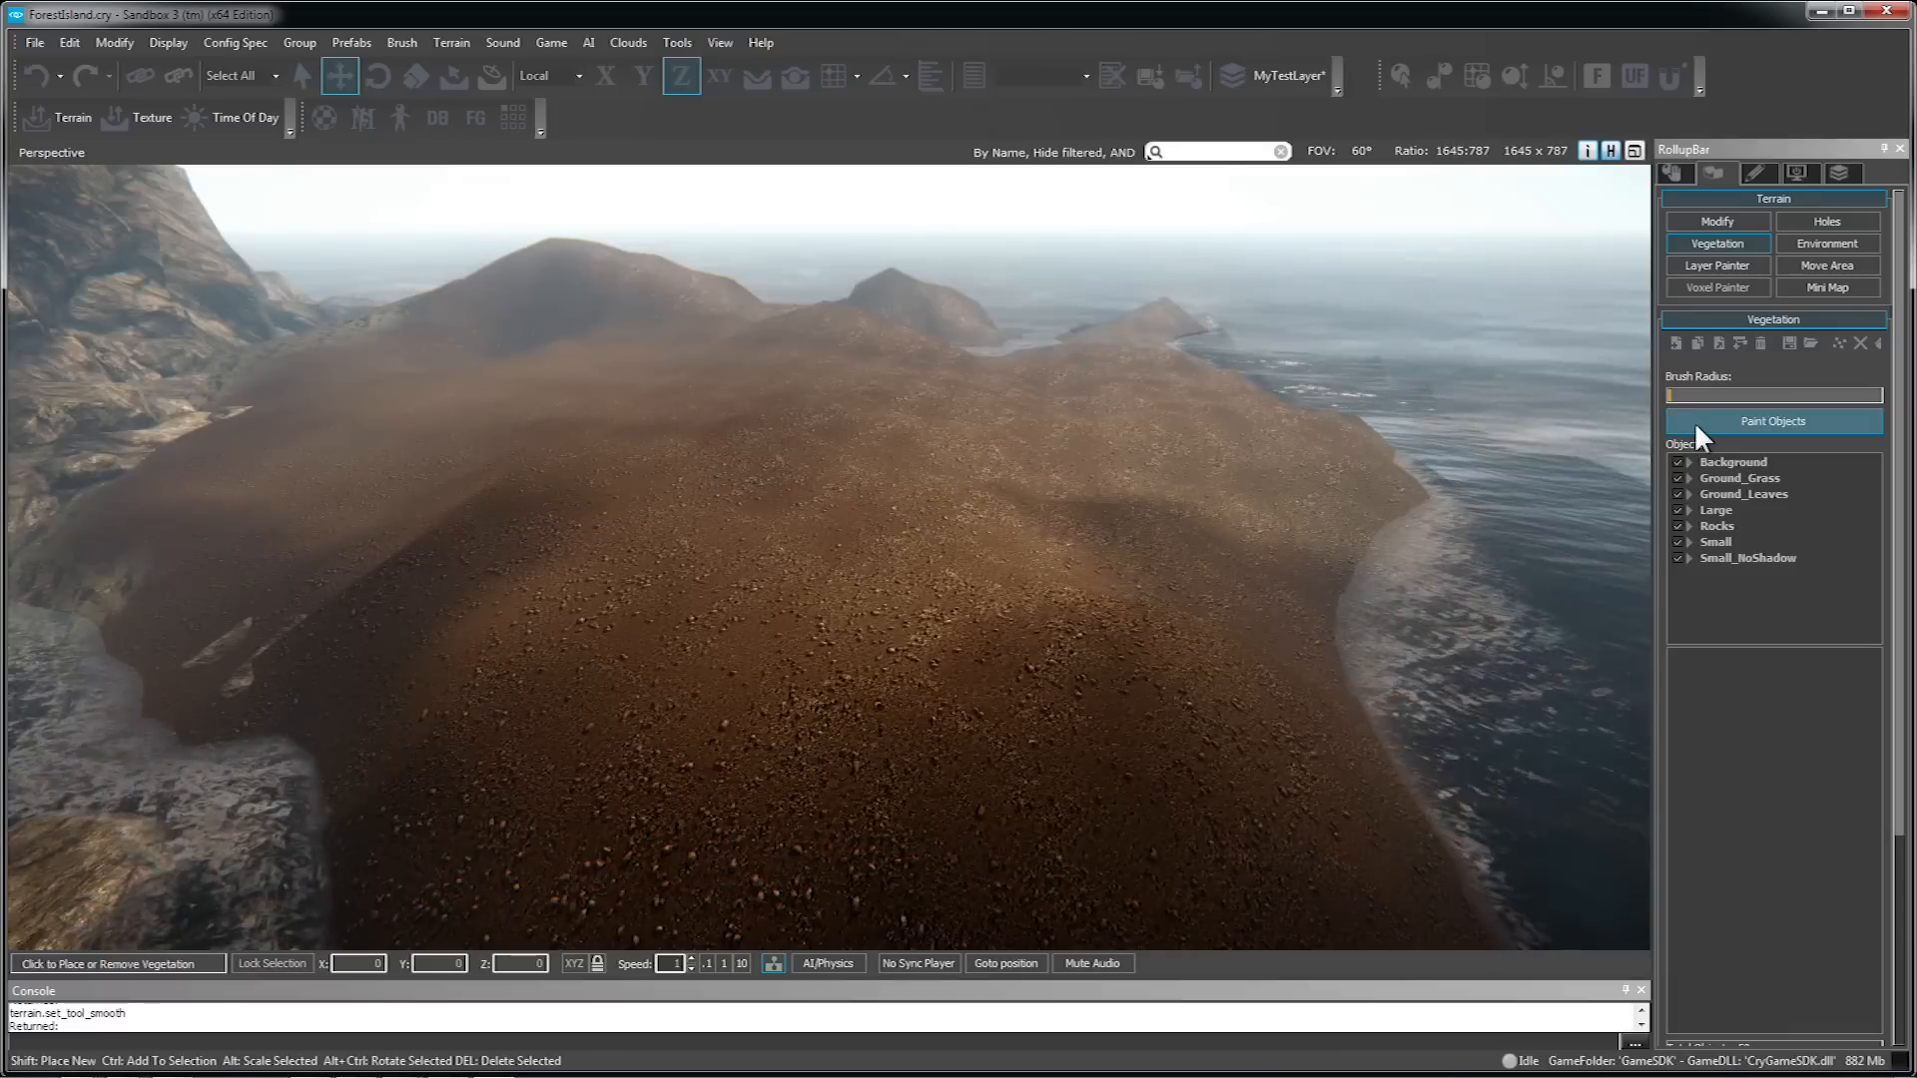
left_click(1695, 425)
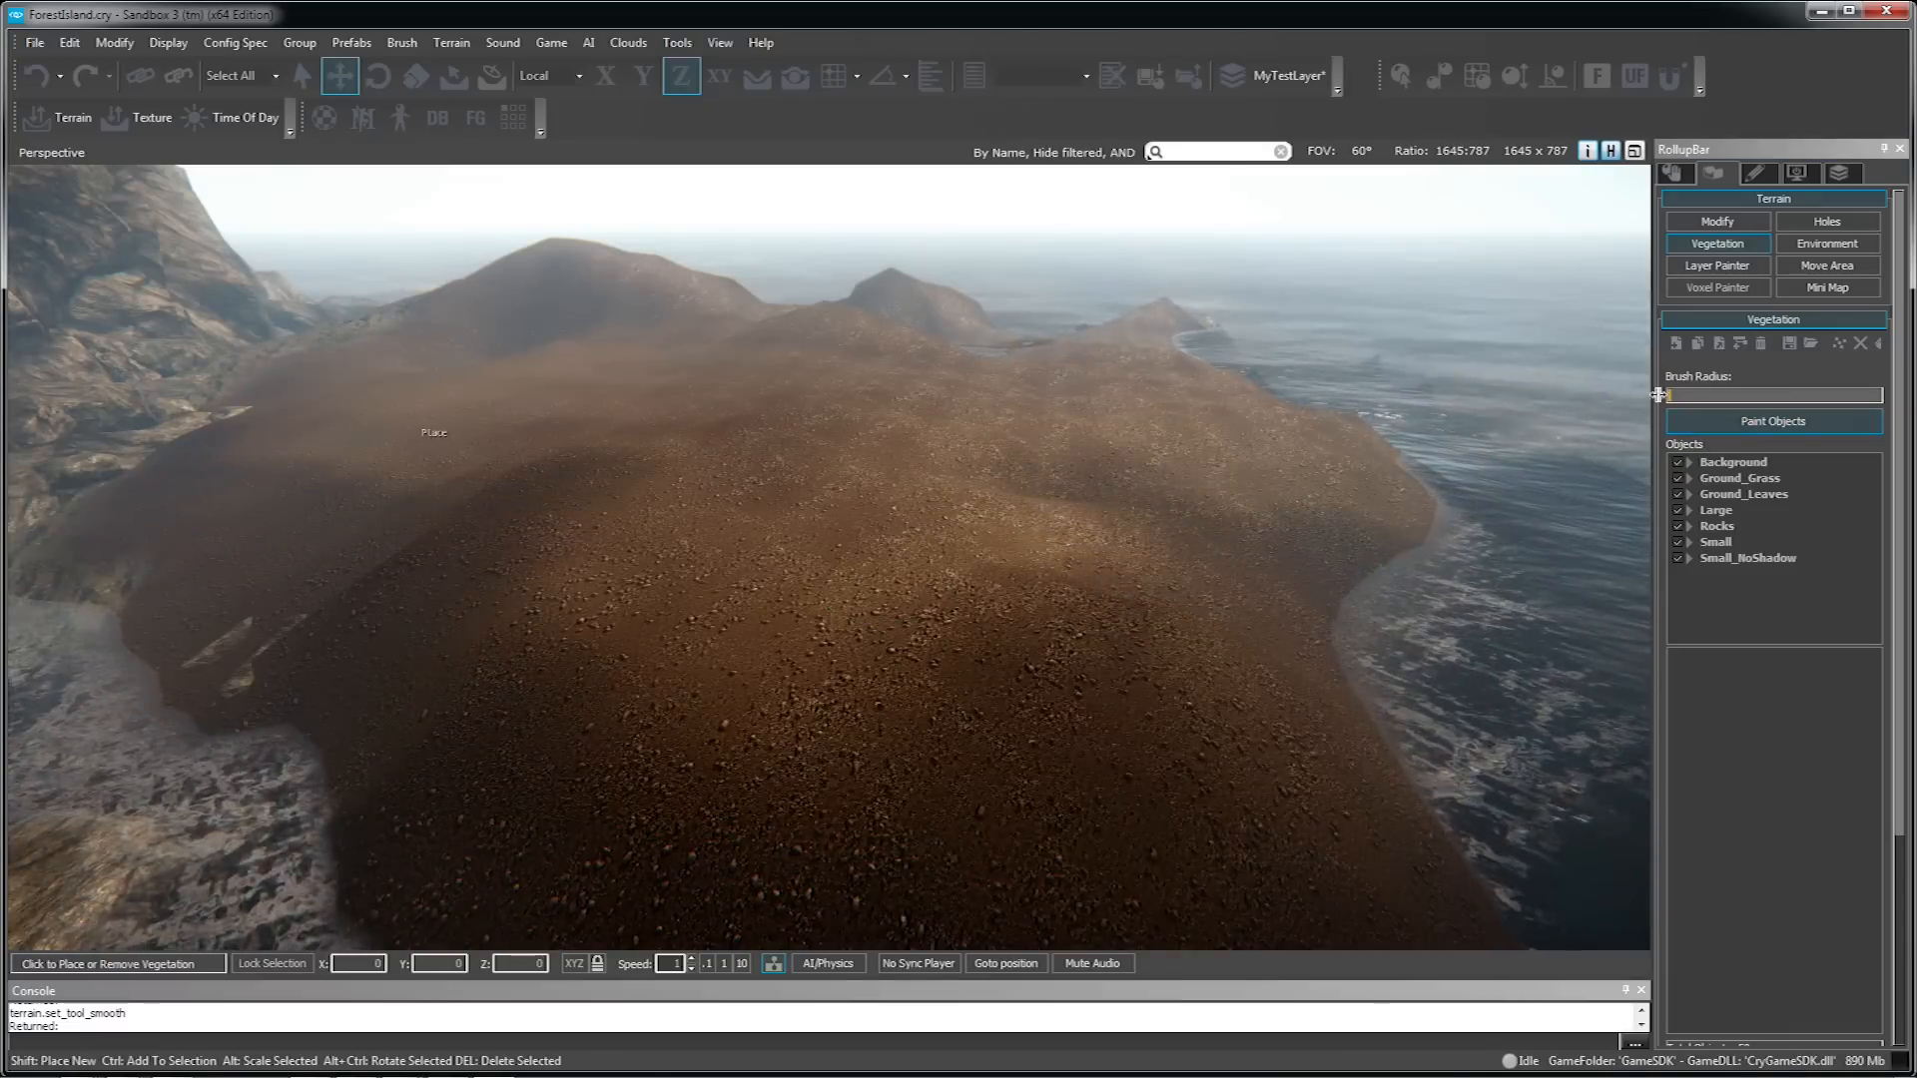
left_click_drag(1667, 394, 1690, 394)
left_click(1690, 395)
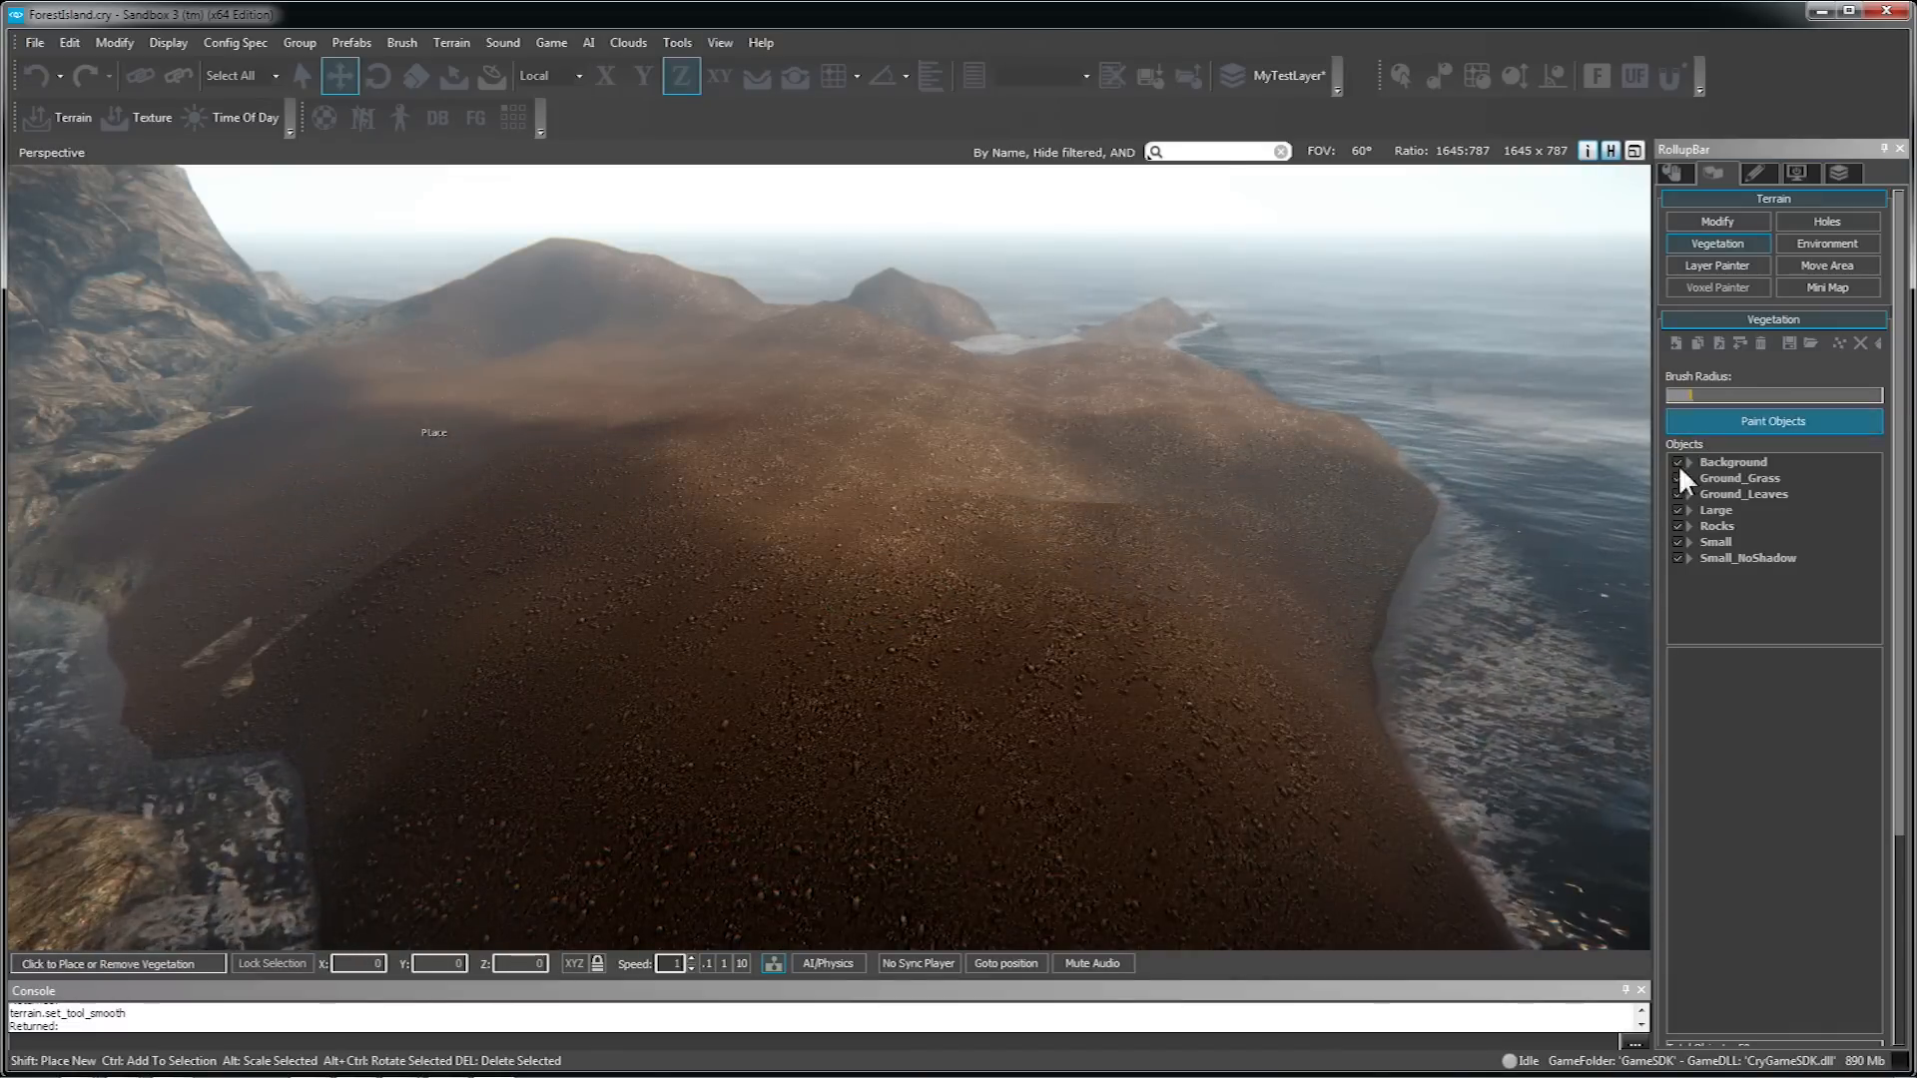
right_click_drag(1075, 627, 1022, 559)
left_click_drag(1691, 398, 1681, 392)
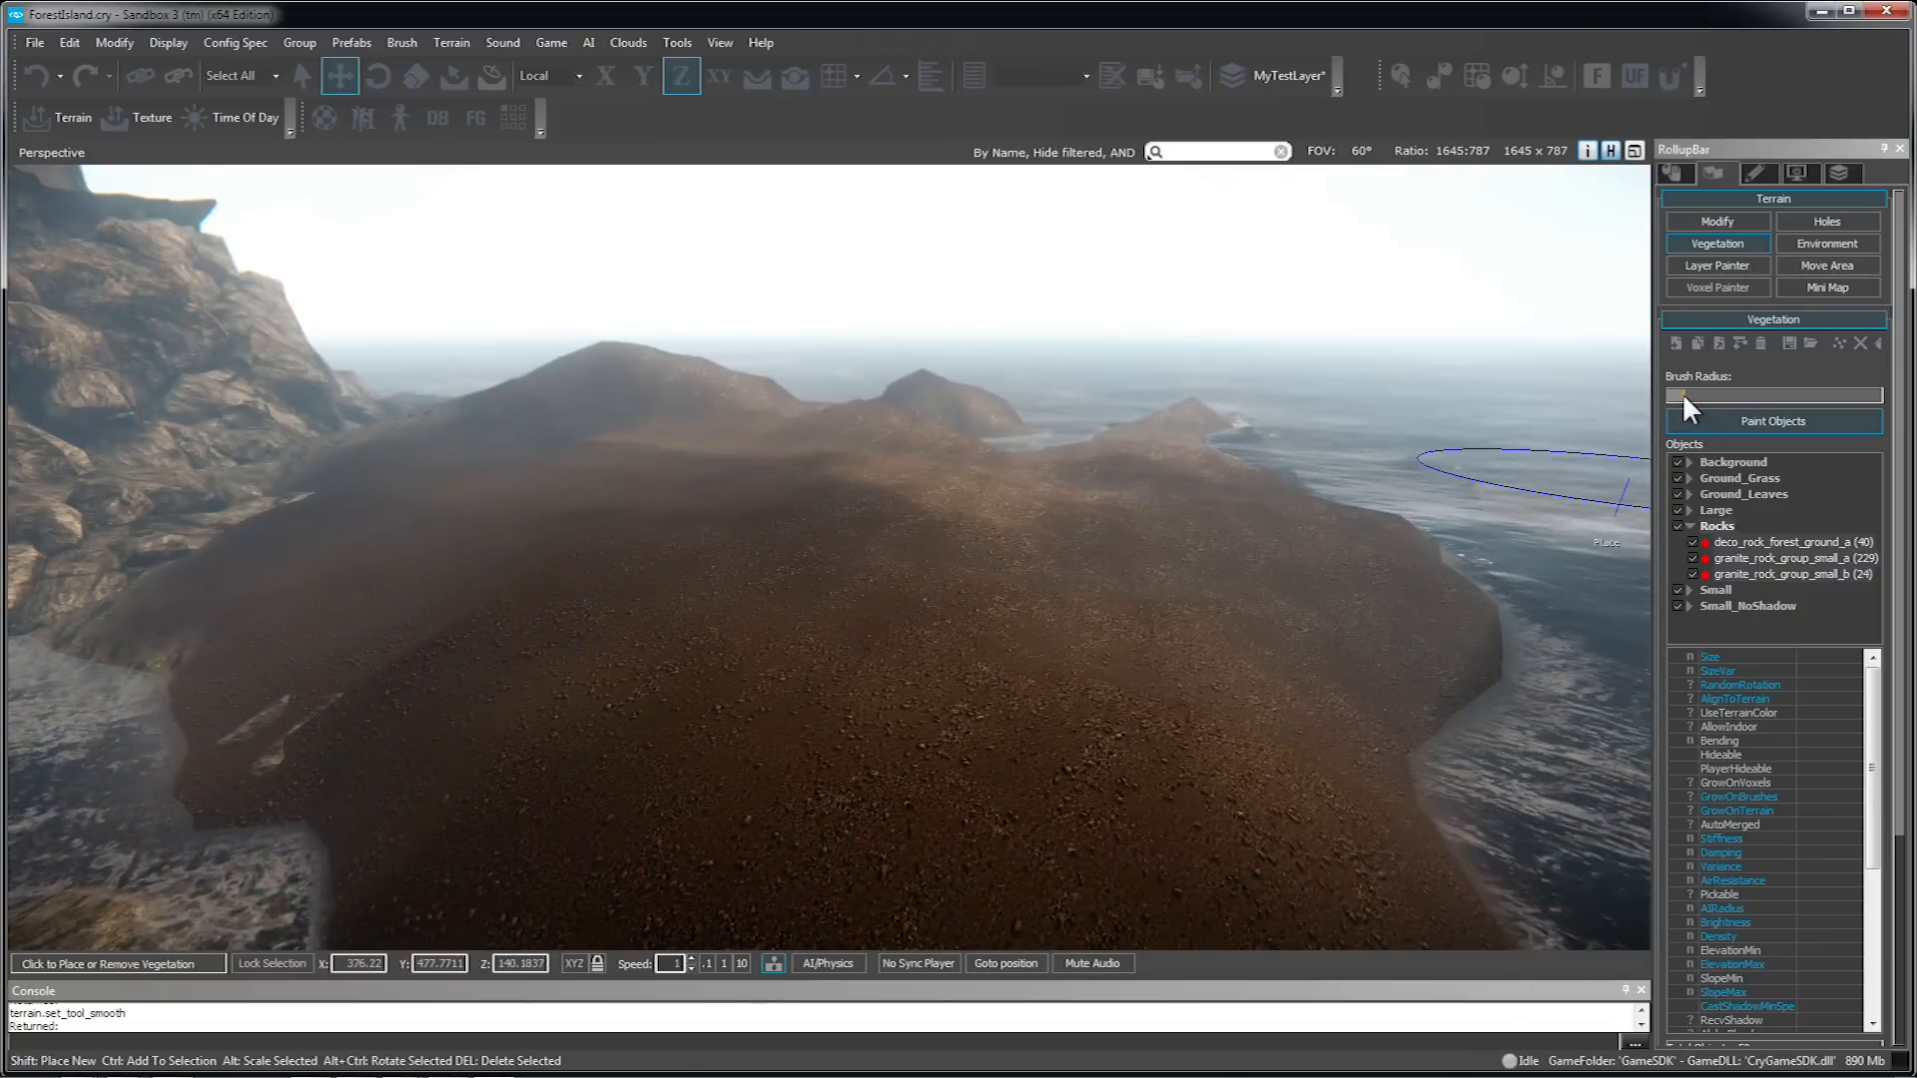
- Try painting the Rocks group across the bare brown headland near the lighthouse, and undo the strokes
left_click_drag(1025, 609, 789, 601)
key("w")
mouse_move(777, 609)
right_mouse_down()
mouse_move(789, 659)
mouse_move(739, 649)
mouse_move(800, 598)
mouse_move(775, 586)
mouse_move(779, 621)
mouse_move(752, 593)
right_mouse_up()
key("s")
key("s")
key("s")
key("w")
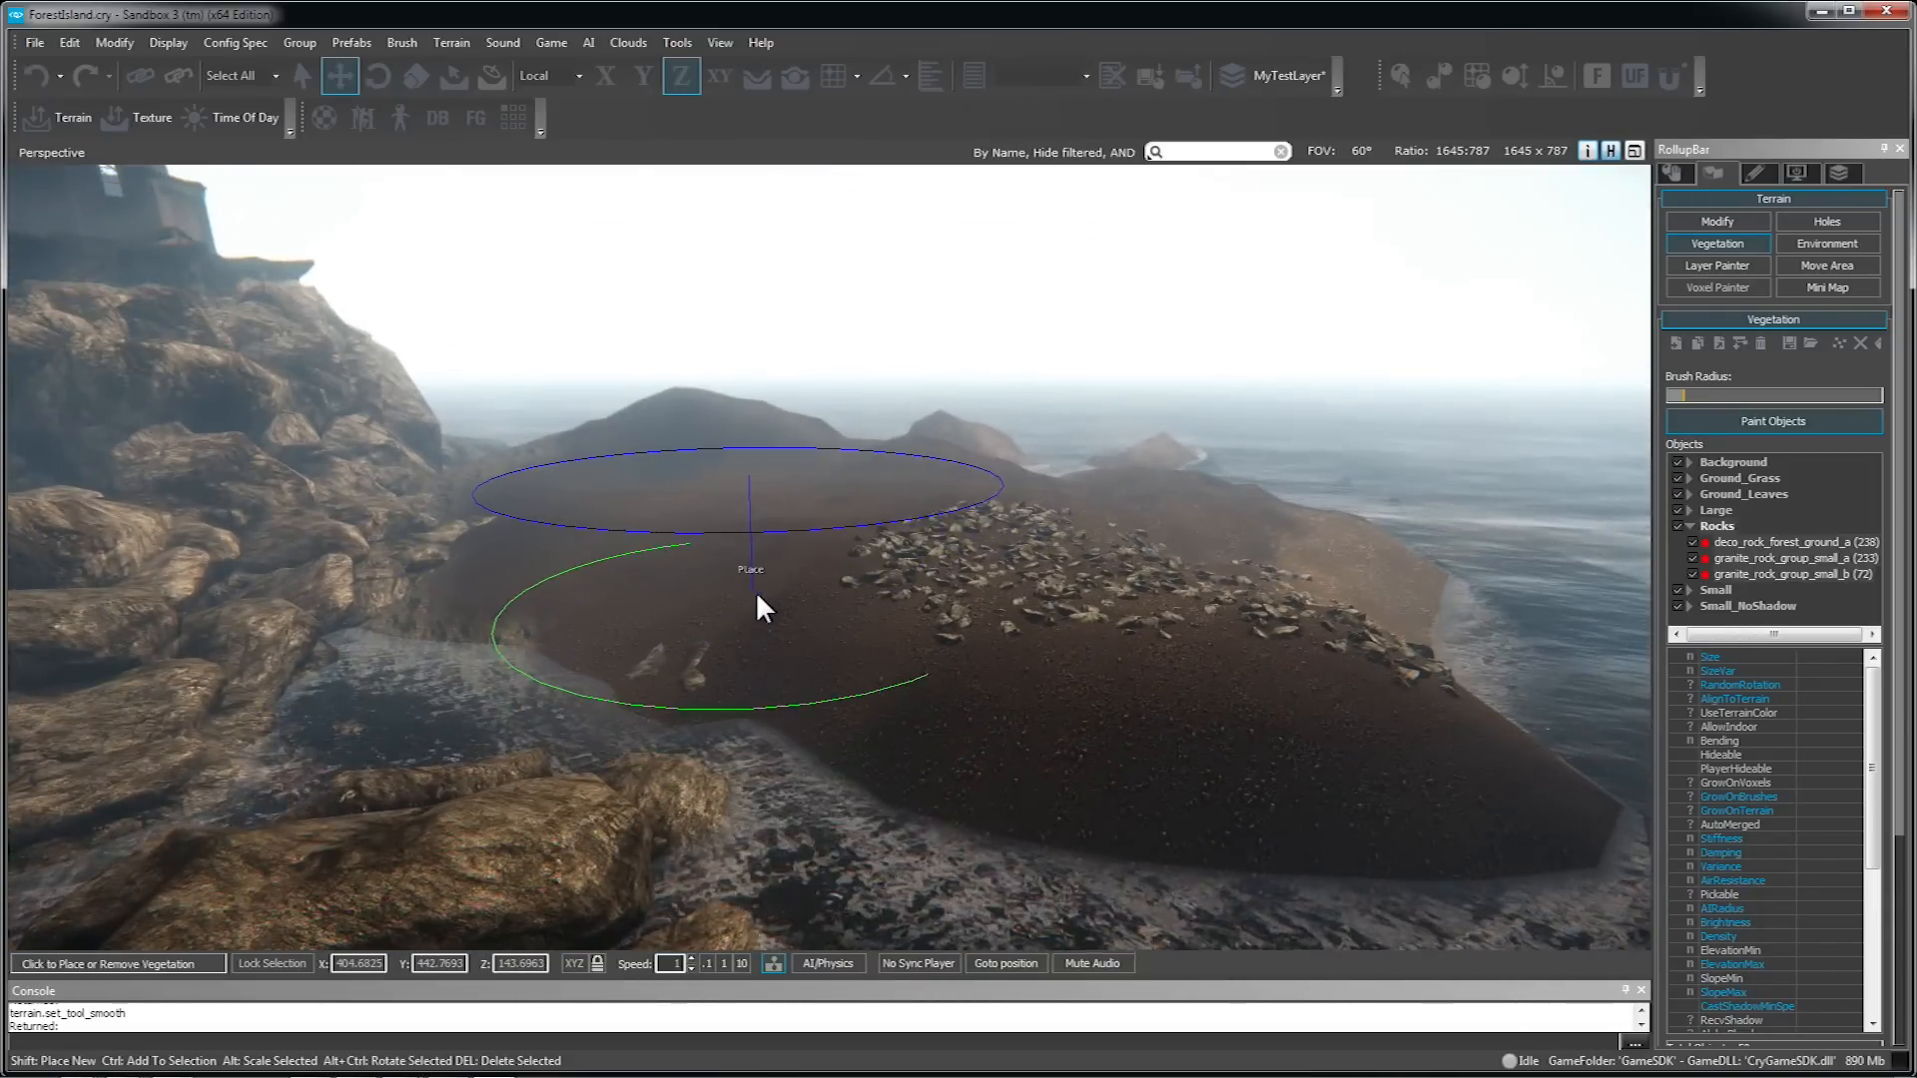
key("ctrl+z")
key("ctrl+z")
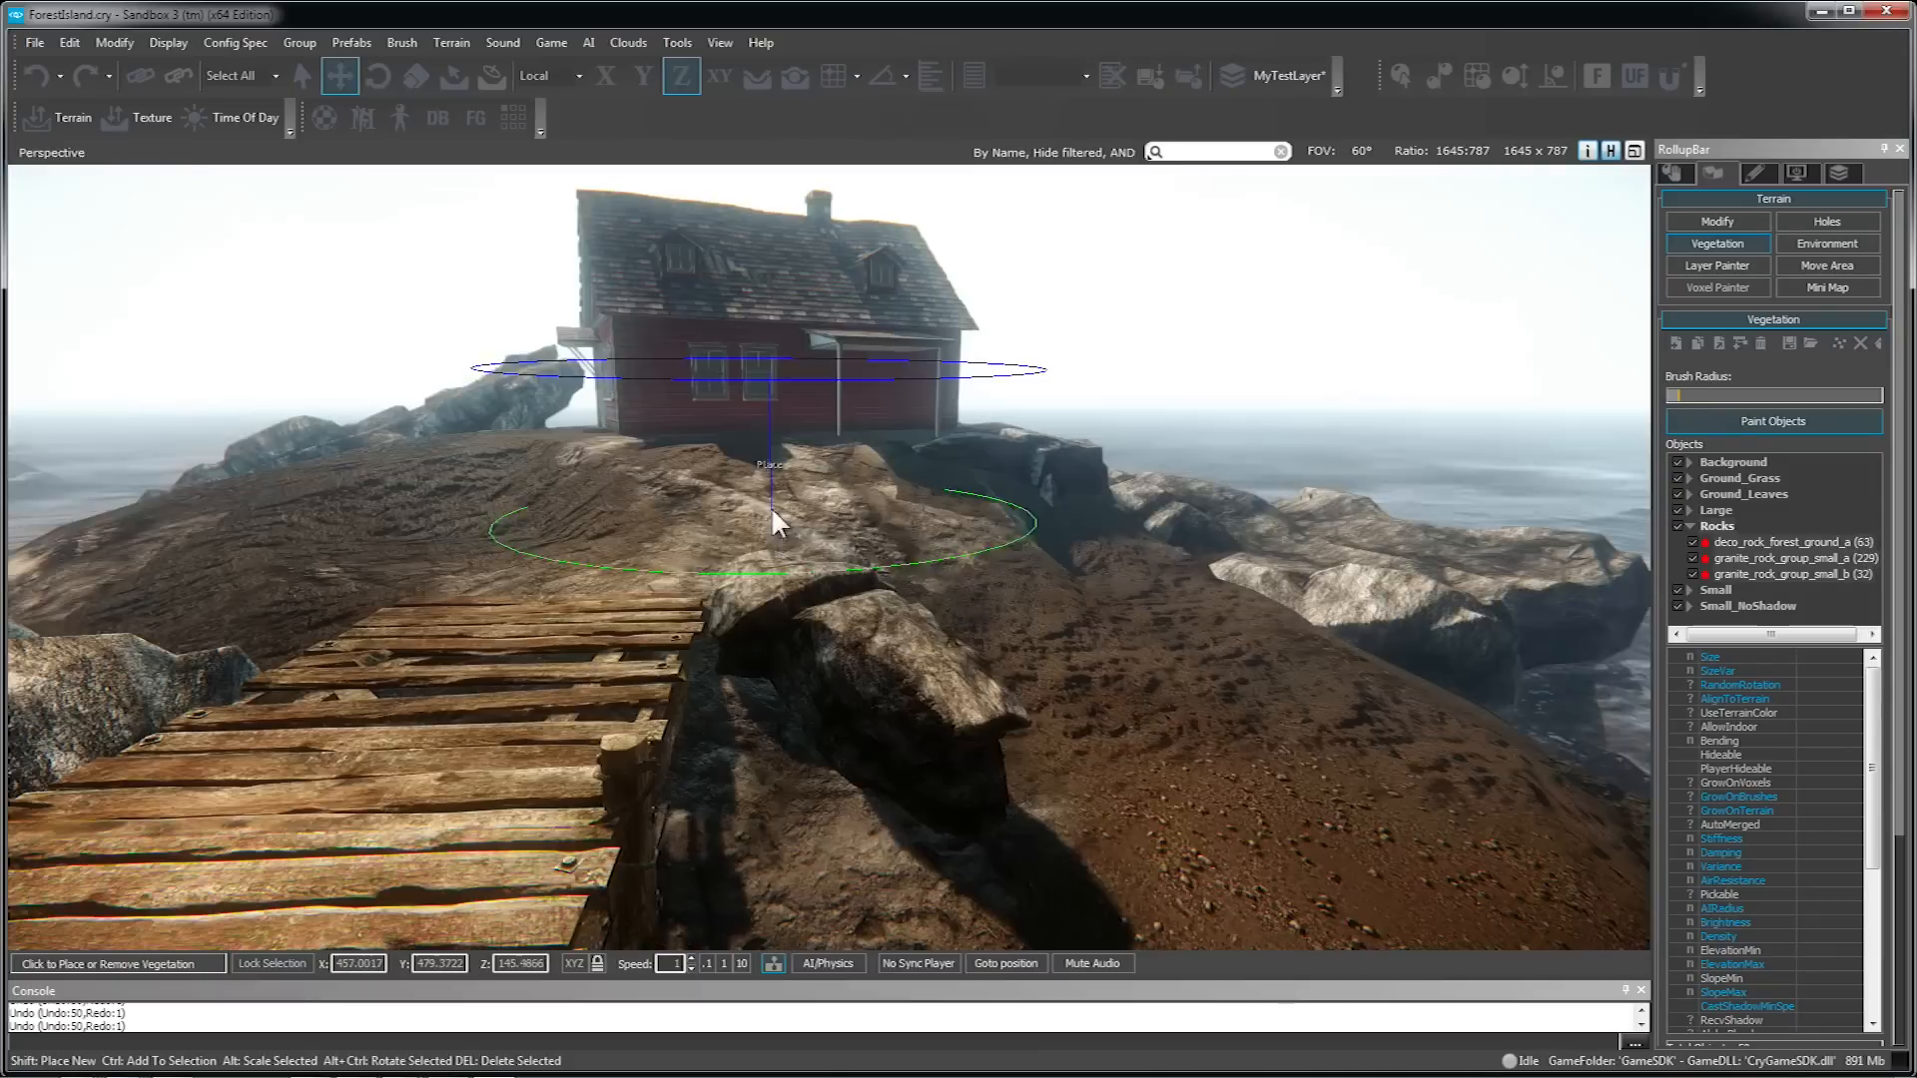
- Paint the Rocks group over the ground in front of the house and the dirt slope beside the dock
right_click_drag(753, 656, 789, 595)
key("a")
key("d")
left_click_drag(770, 542, 829, 729)
mouse_move(829, 729)
right_mouse_down()
mouse_move(856, 765)
mouse_move(849, 669)
mouse_move(899, 788)
mouse_move(967, 757)
right_mouse_up()
key("w")
key("s")
key("d")
key("w")
left_click_drag(967, 757, 1009, 727)
right_click_drag(803, 797, 882, 711)
key("w")
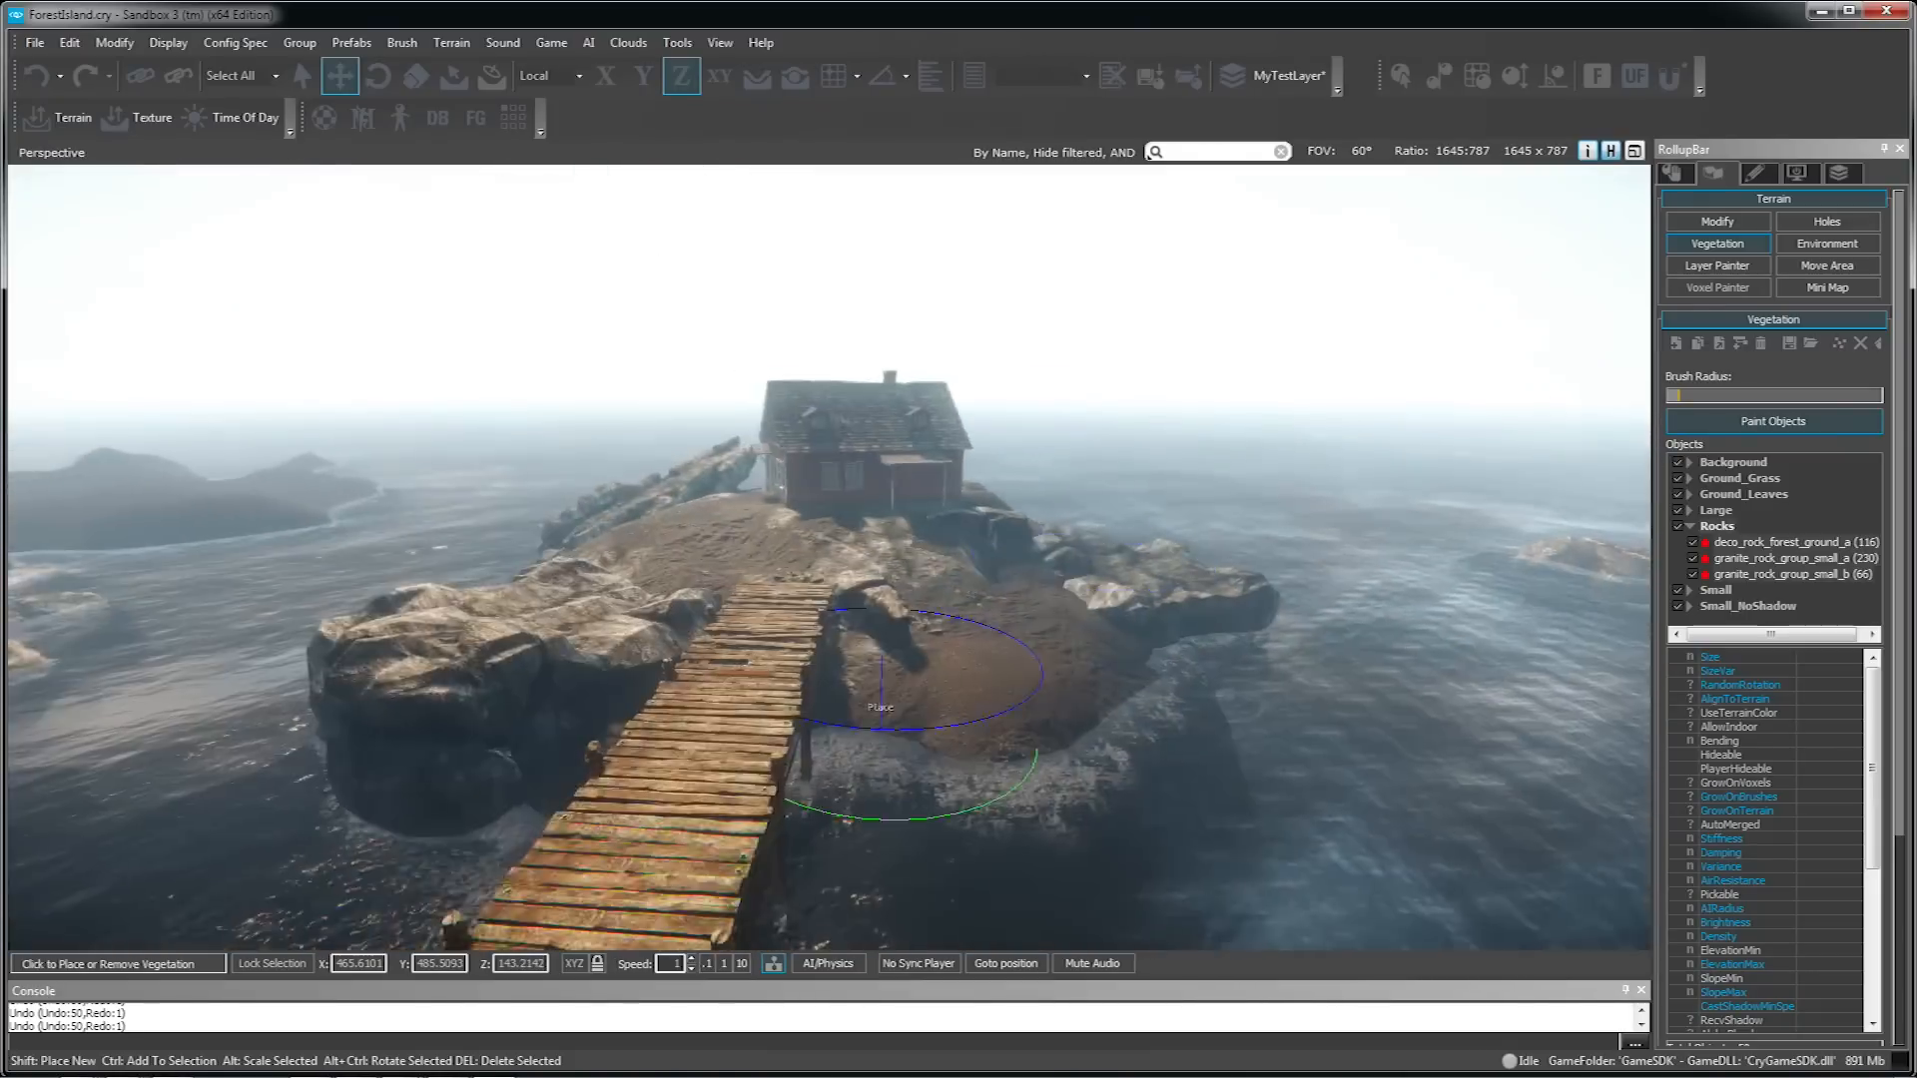
- Hide the Large tree group, enlarge the brush radius and paint that group over the bare brown headland
key("w")
right_click_drag(879, 640, 979, 631)
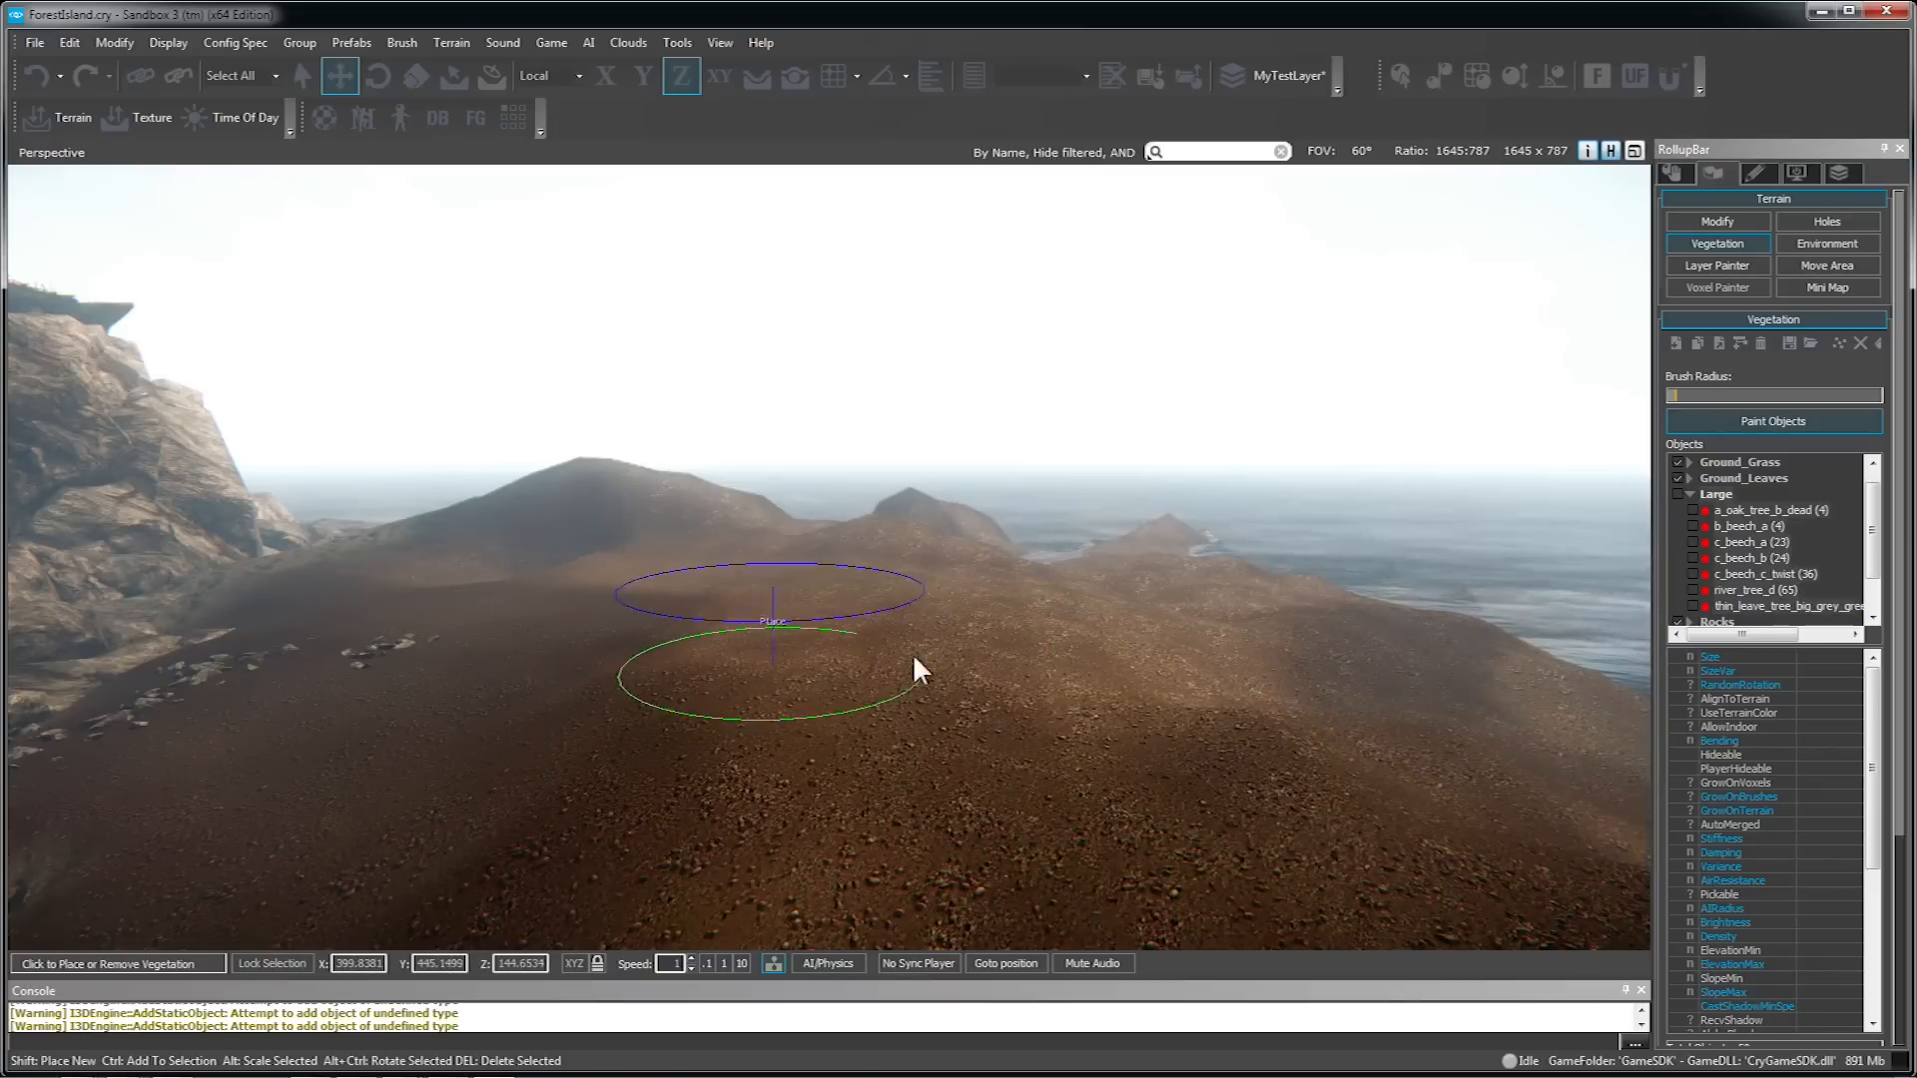
key("s")
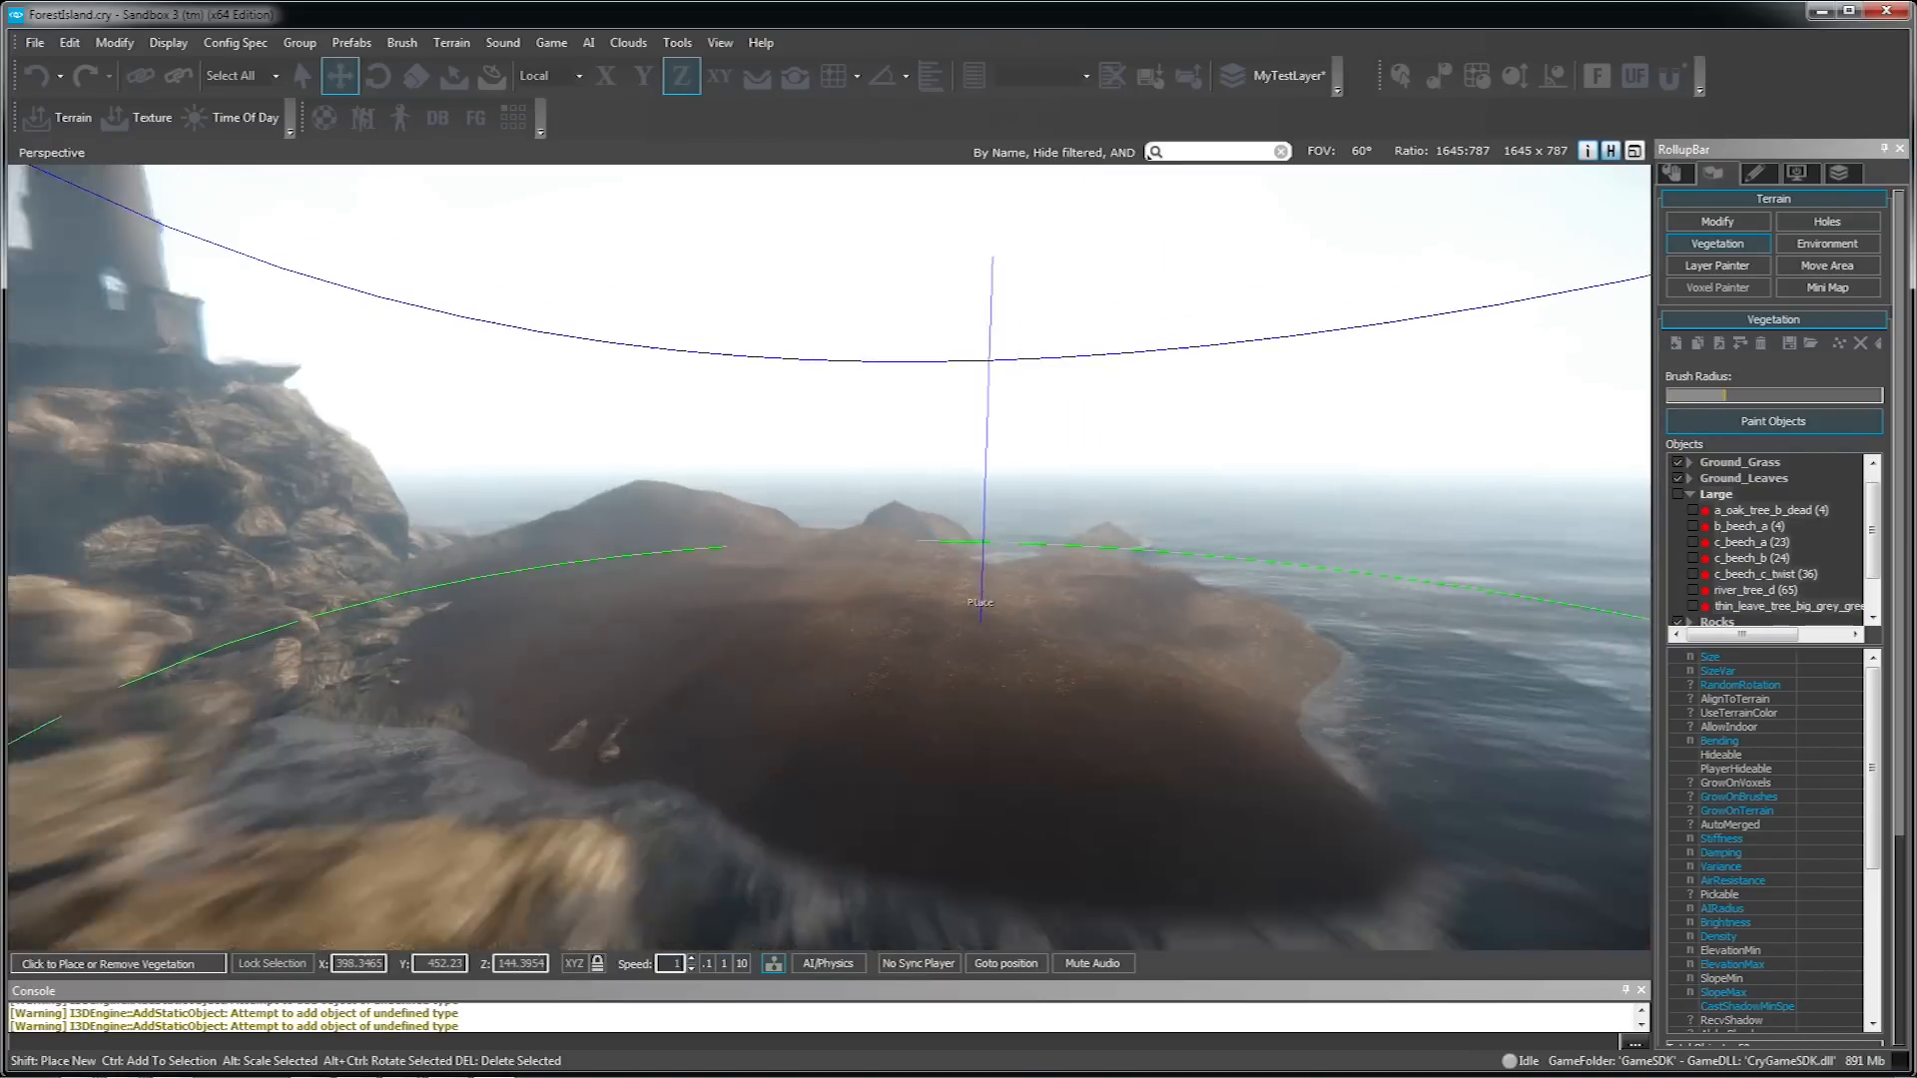
left_click_drag(1716, 393, 1706, 395)
mouse_move(879, 563)
left_mouse_down()
mouse_move(824, 595)
mouse_move(923, 602)
left_mouse_up()
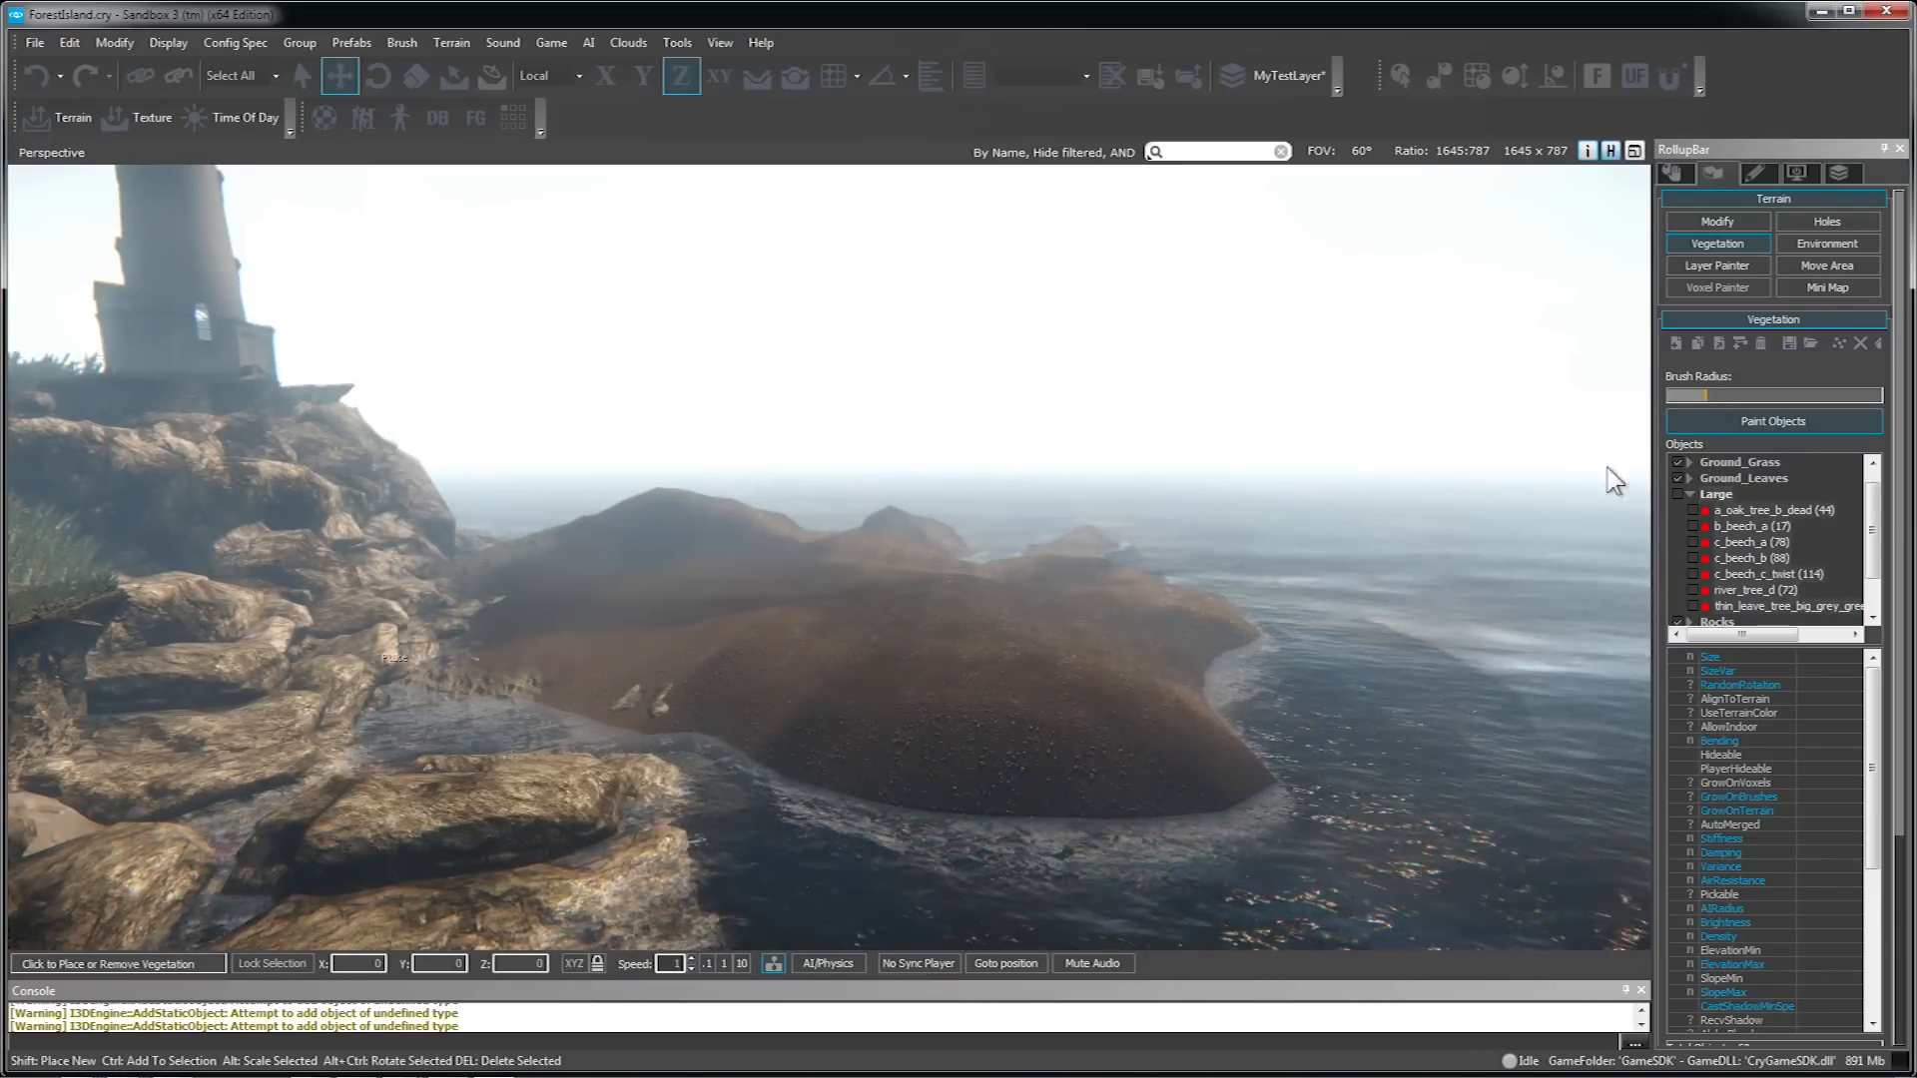
mouse_move(931, 564)
left_mouse_down()
mouse_move(907, 548)
mouse_move(933, 599)
mouse_move(911, 650)
left_mouse_up()
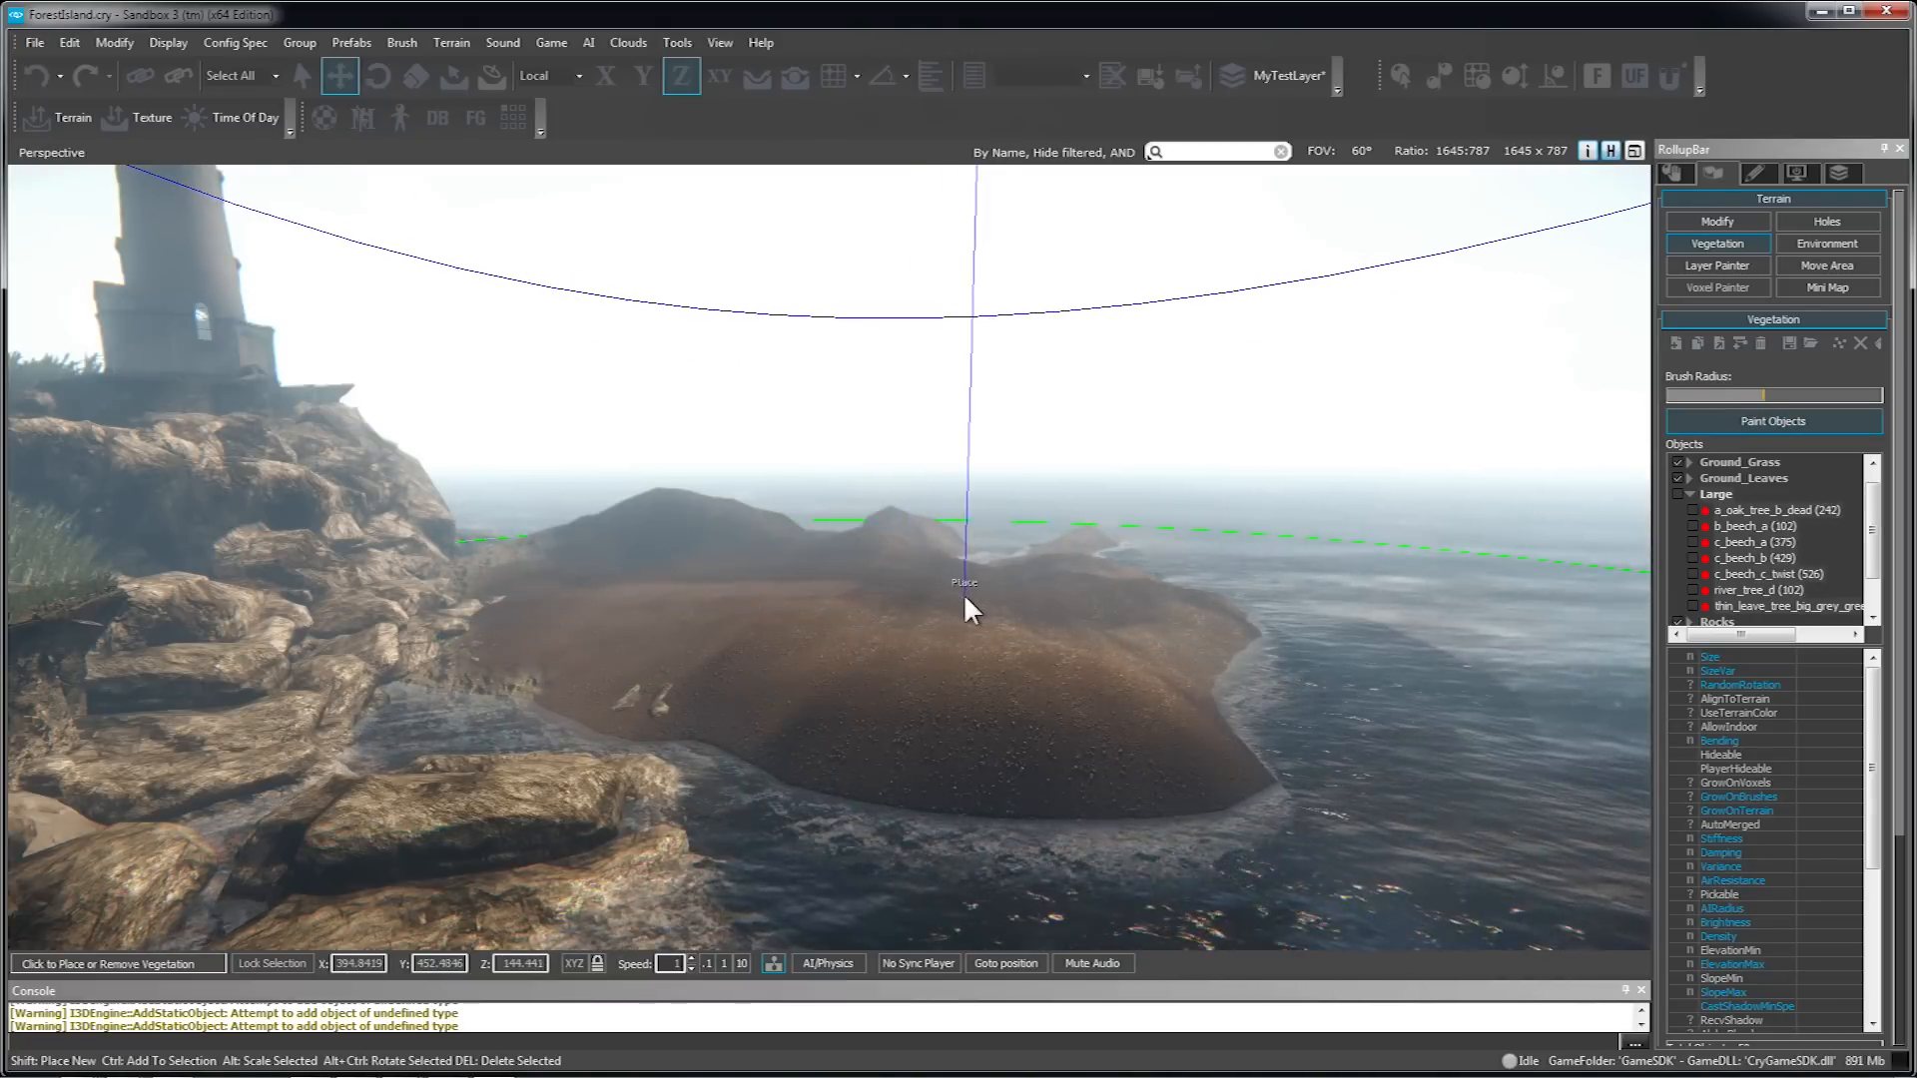
- Show the Large tree group again and undo the tree strokes on the headland
left_click(1679, 495)
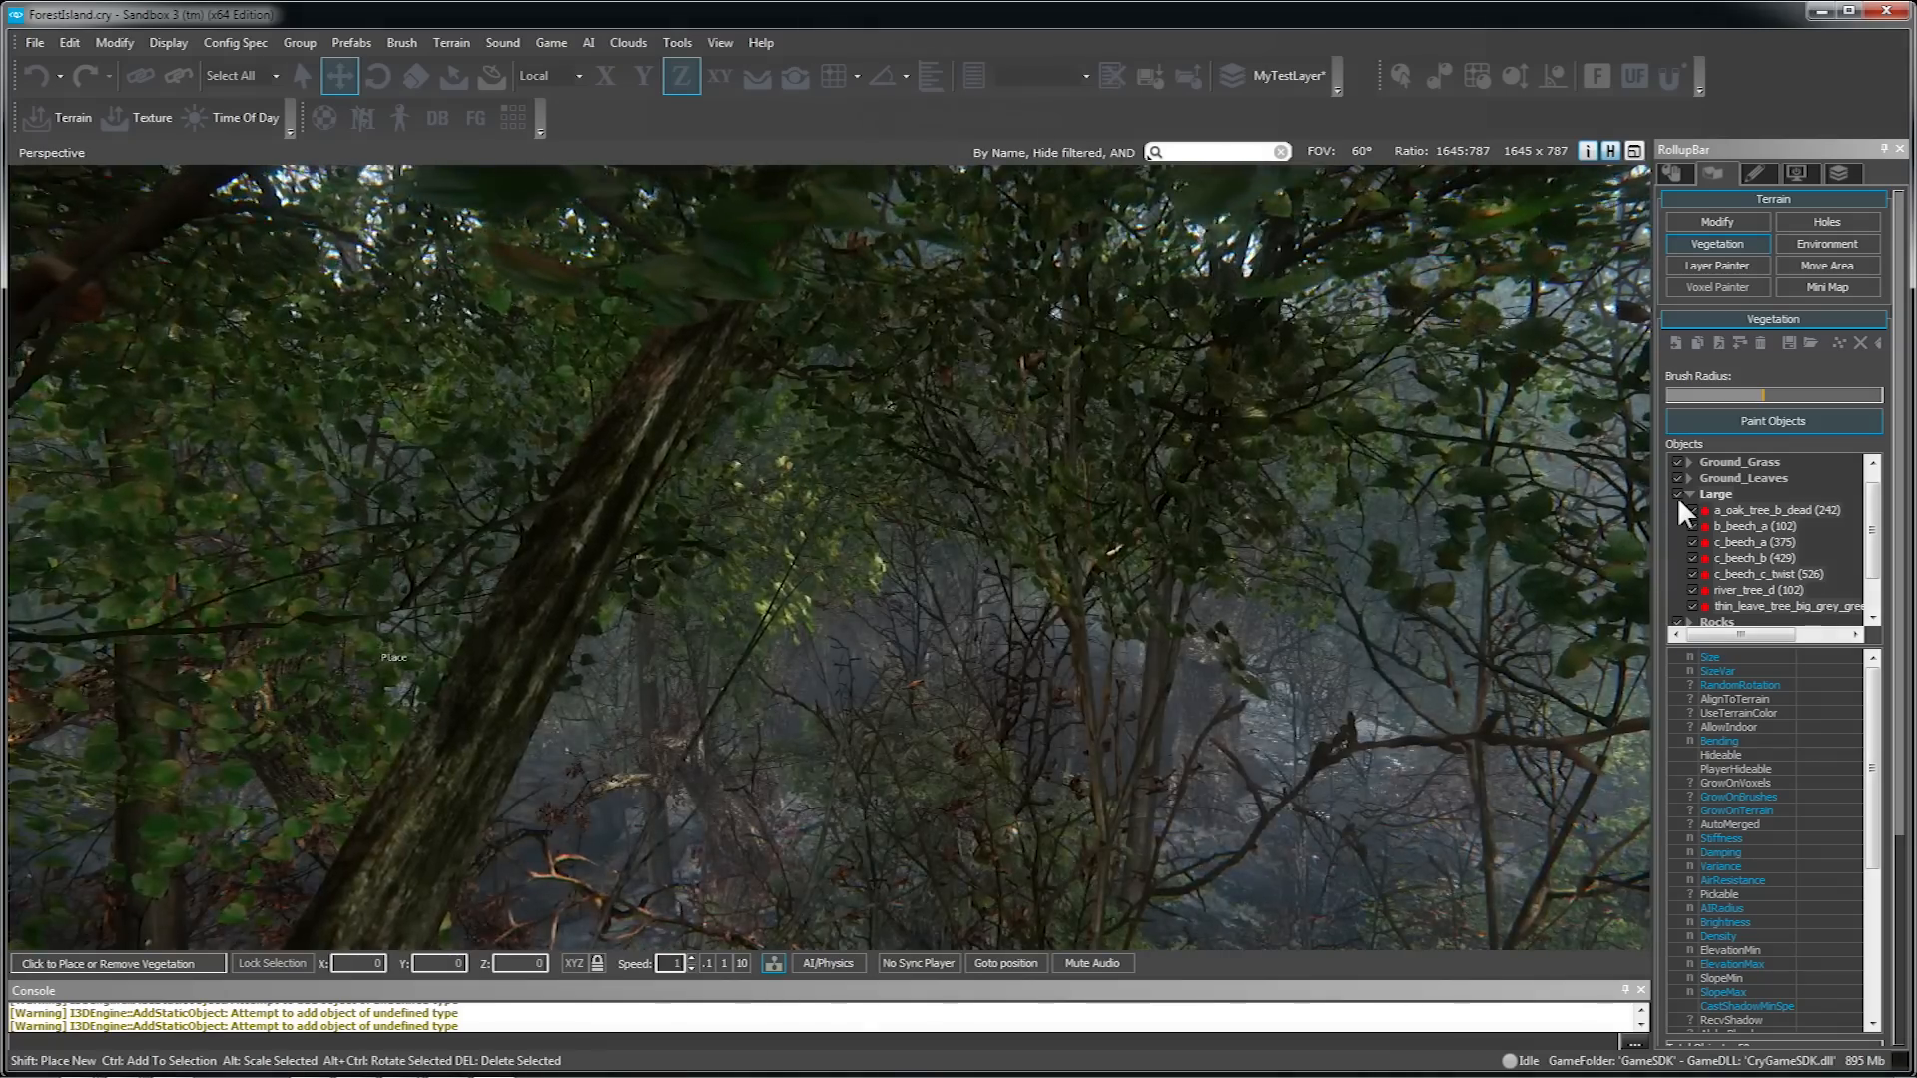
key("s")
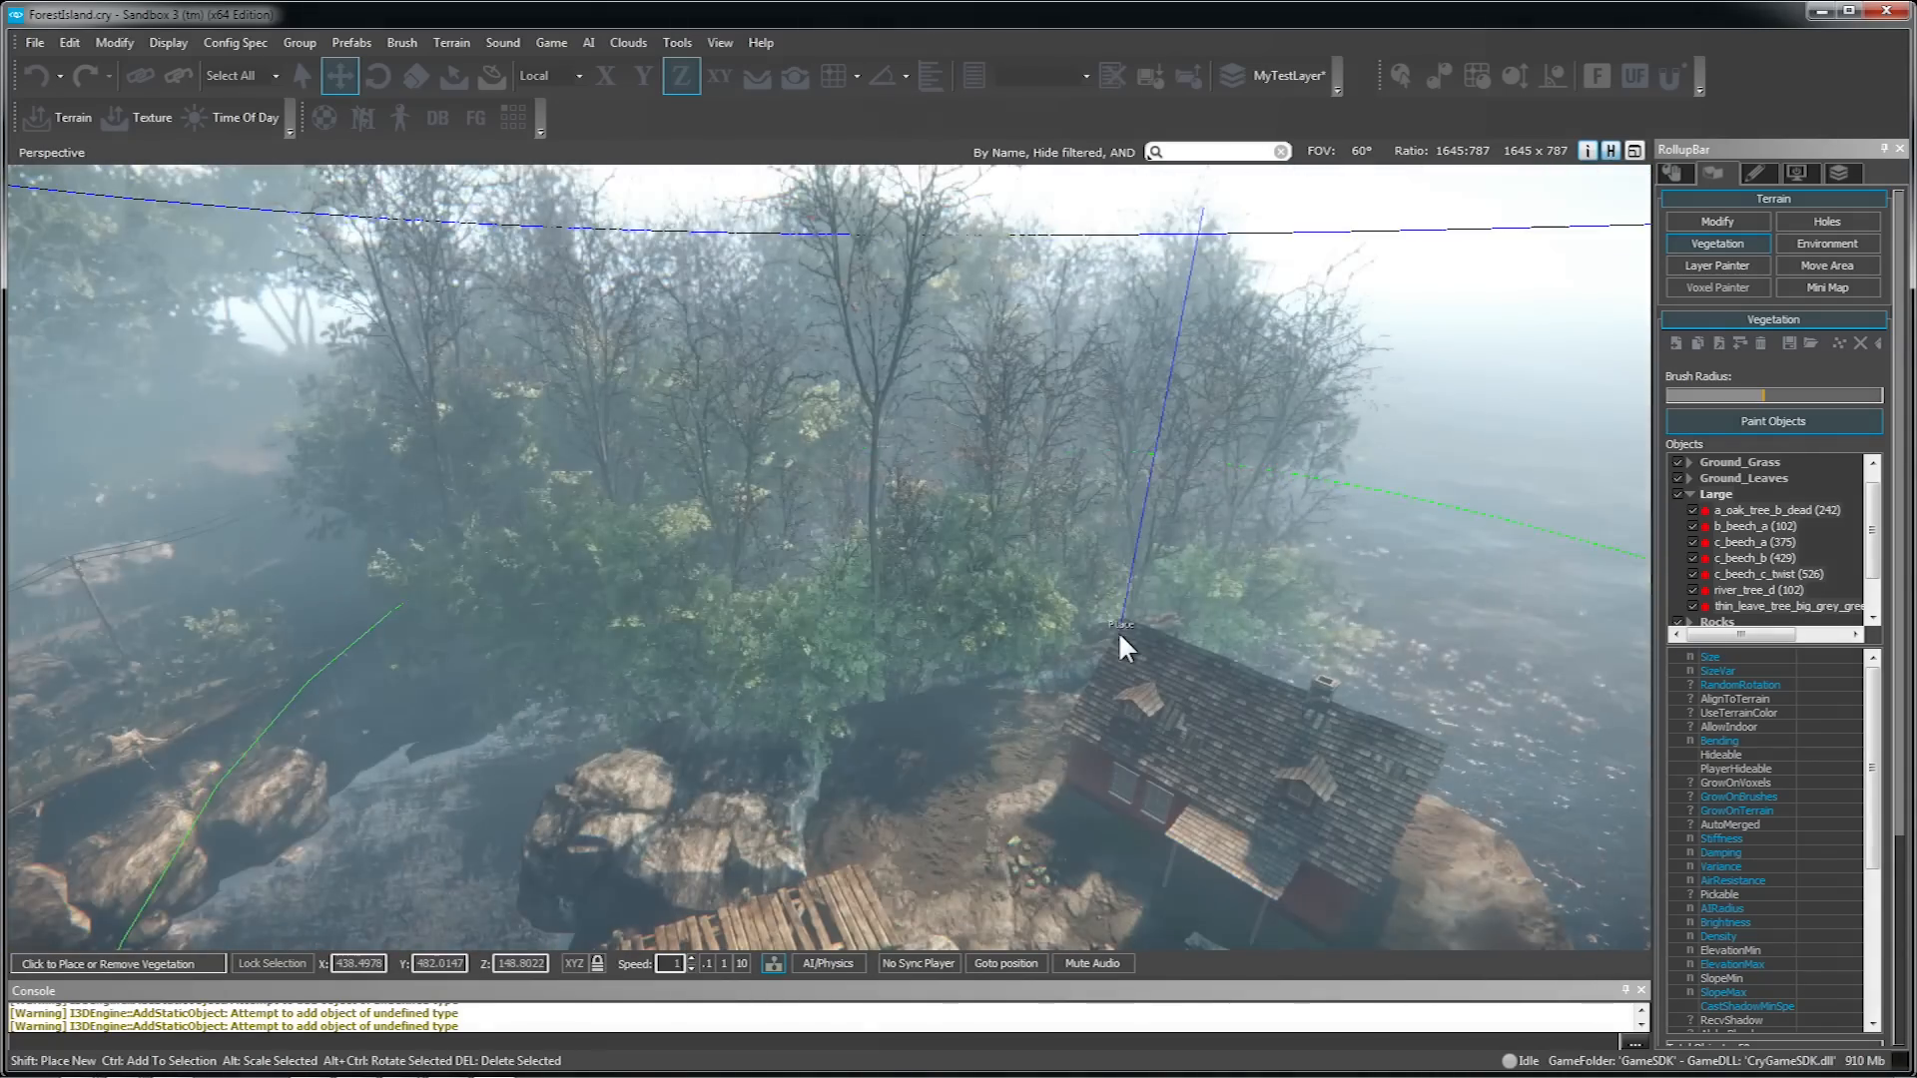
key("ctrl+z")
key("ctrl+z")
key("ctrl+z")
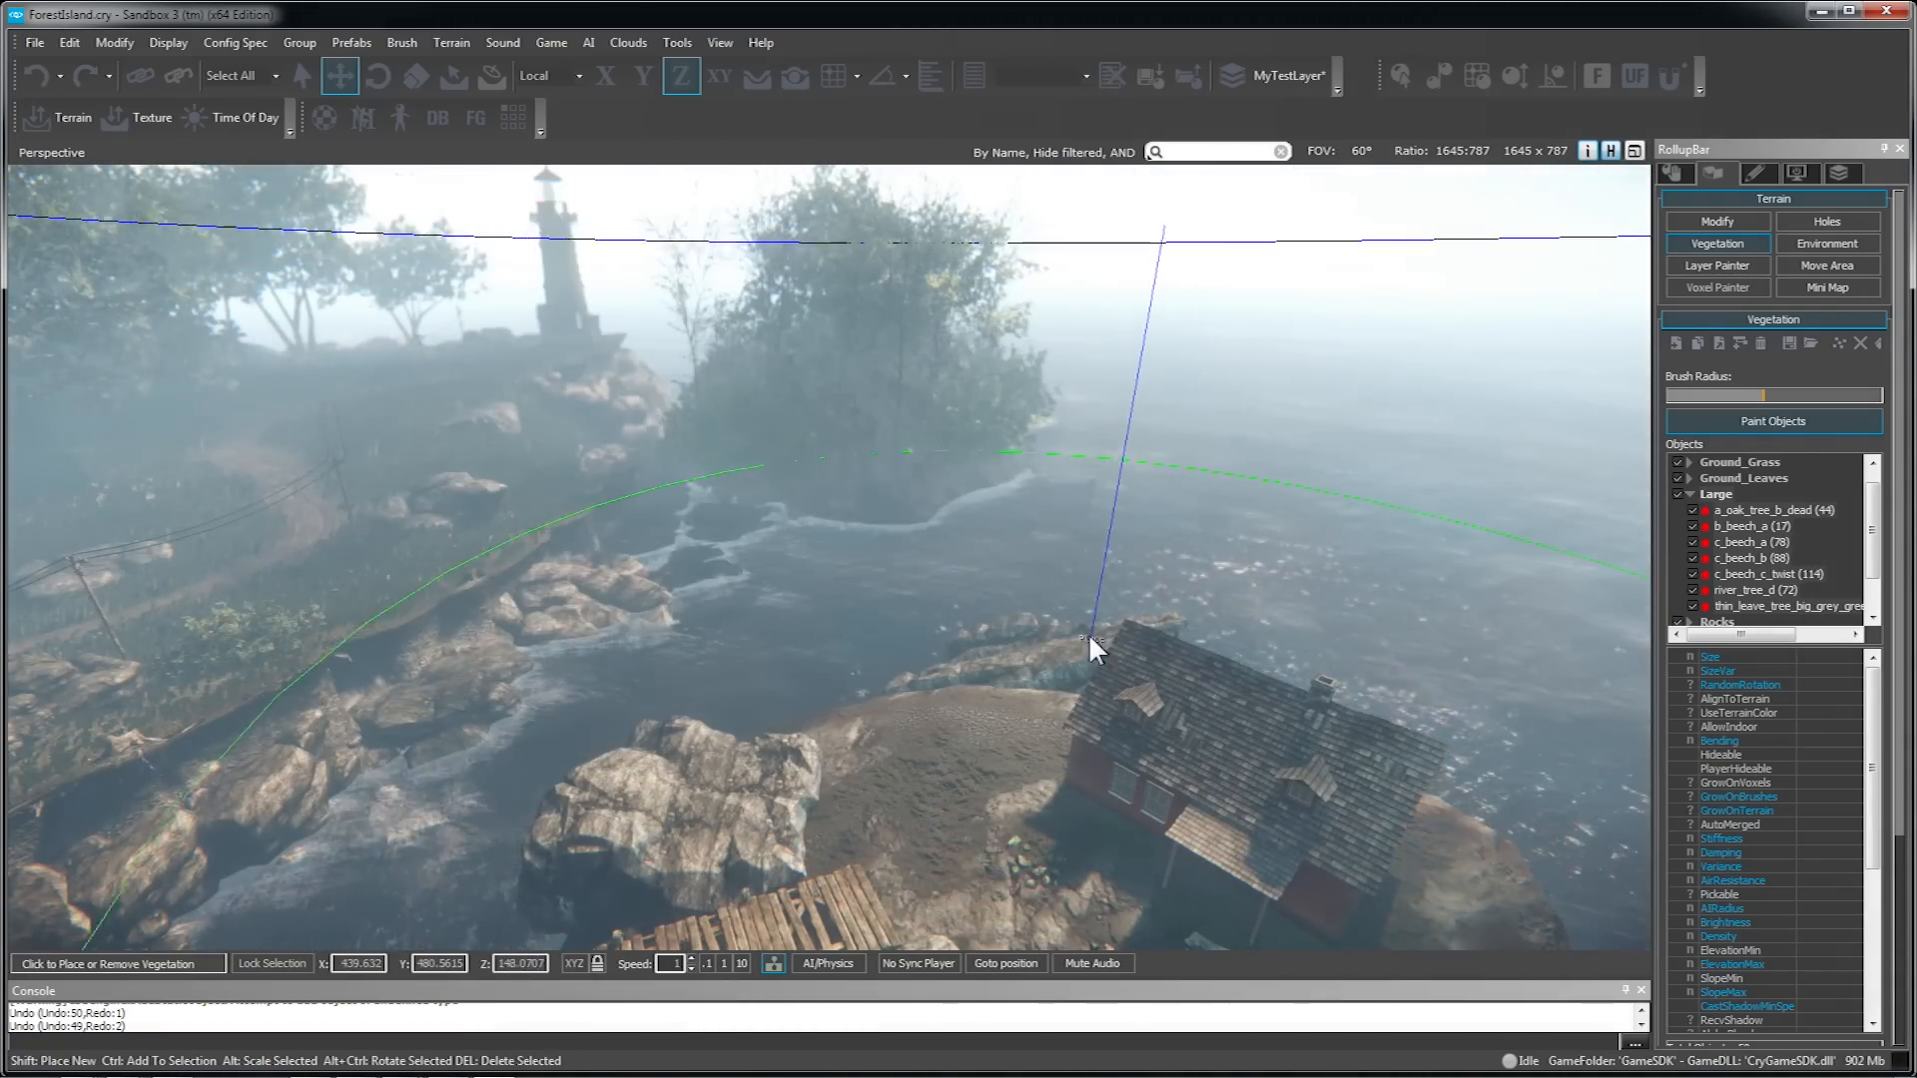
key("ctrl+z")
key("ctrl+z")
- Try placing a single river_tree_d at two different spots on the headland, undoing each placement
key("w")
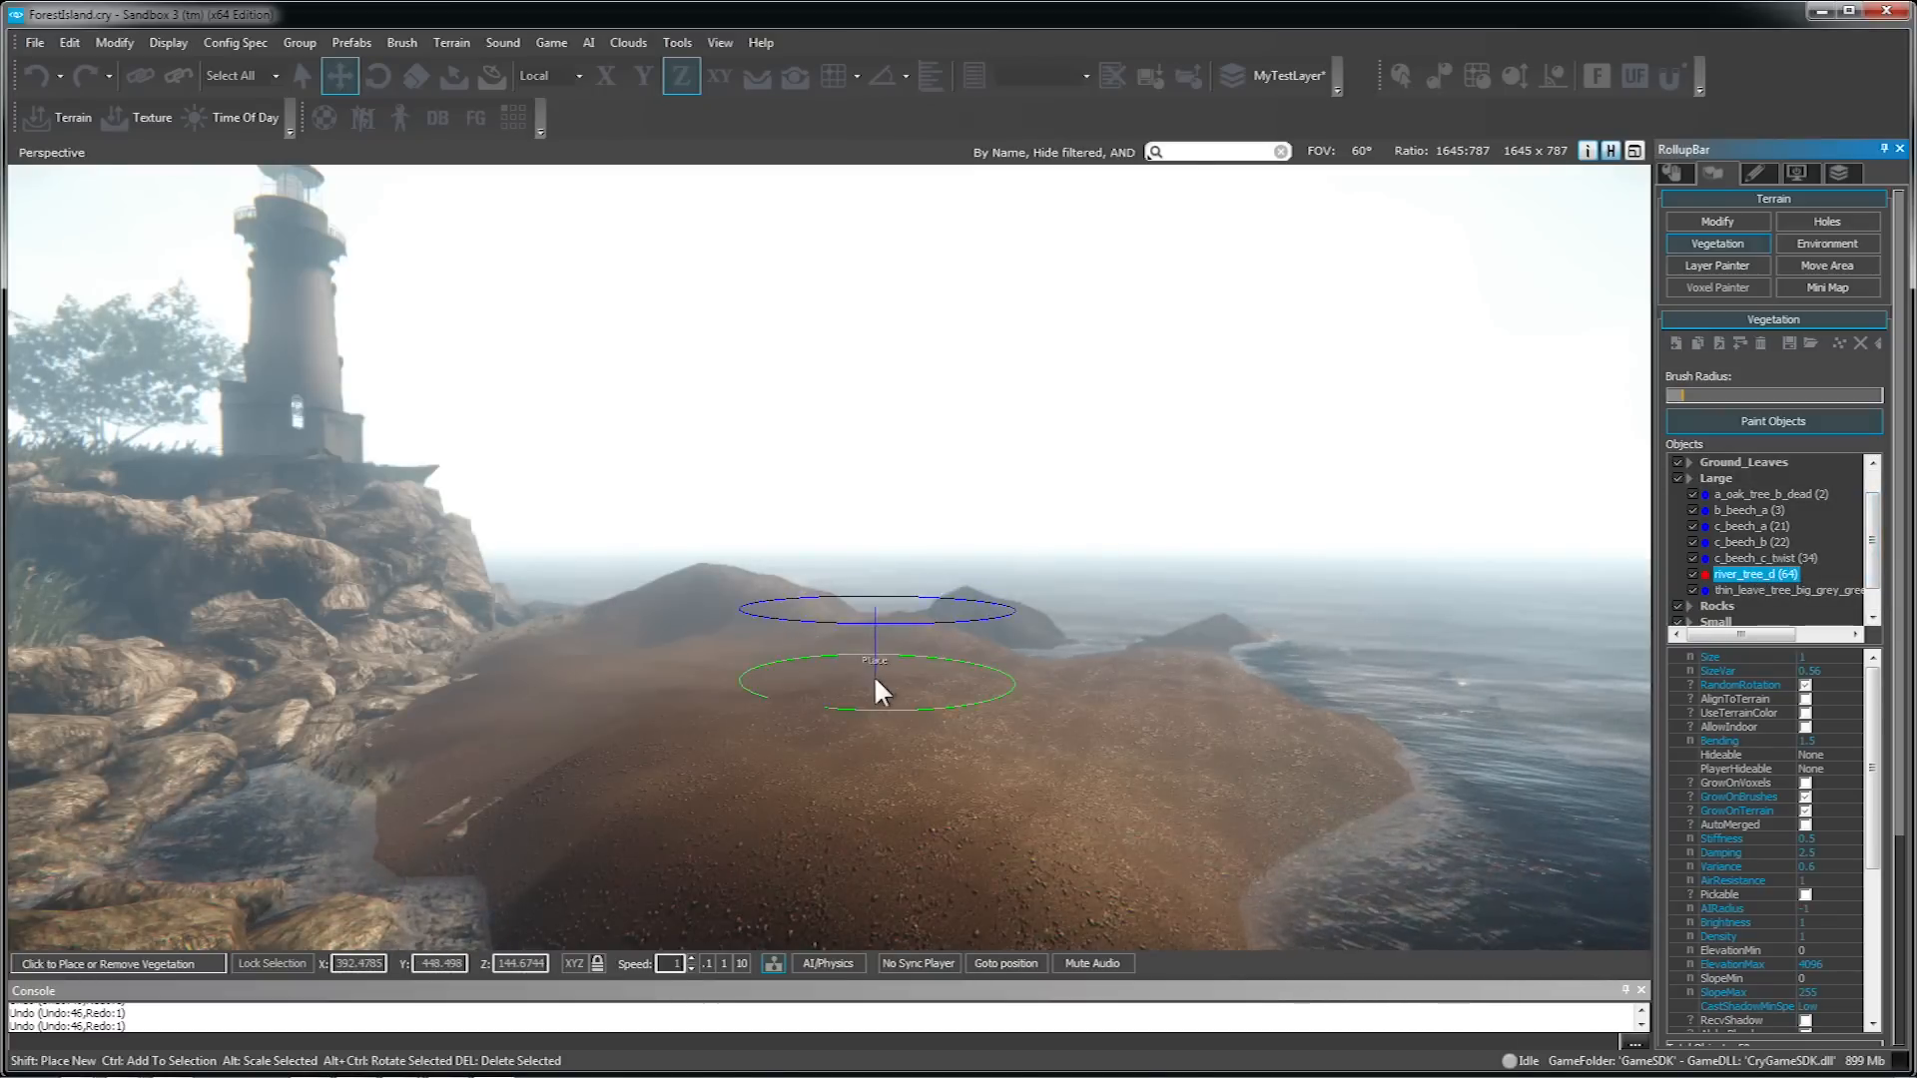
left_click(794, 717)
key("s")
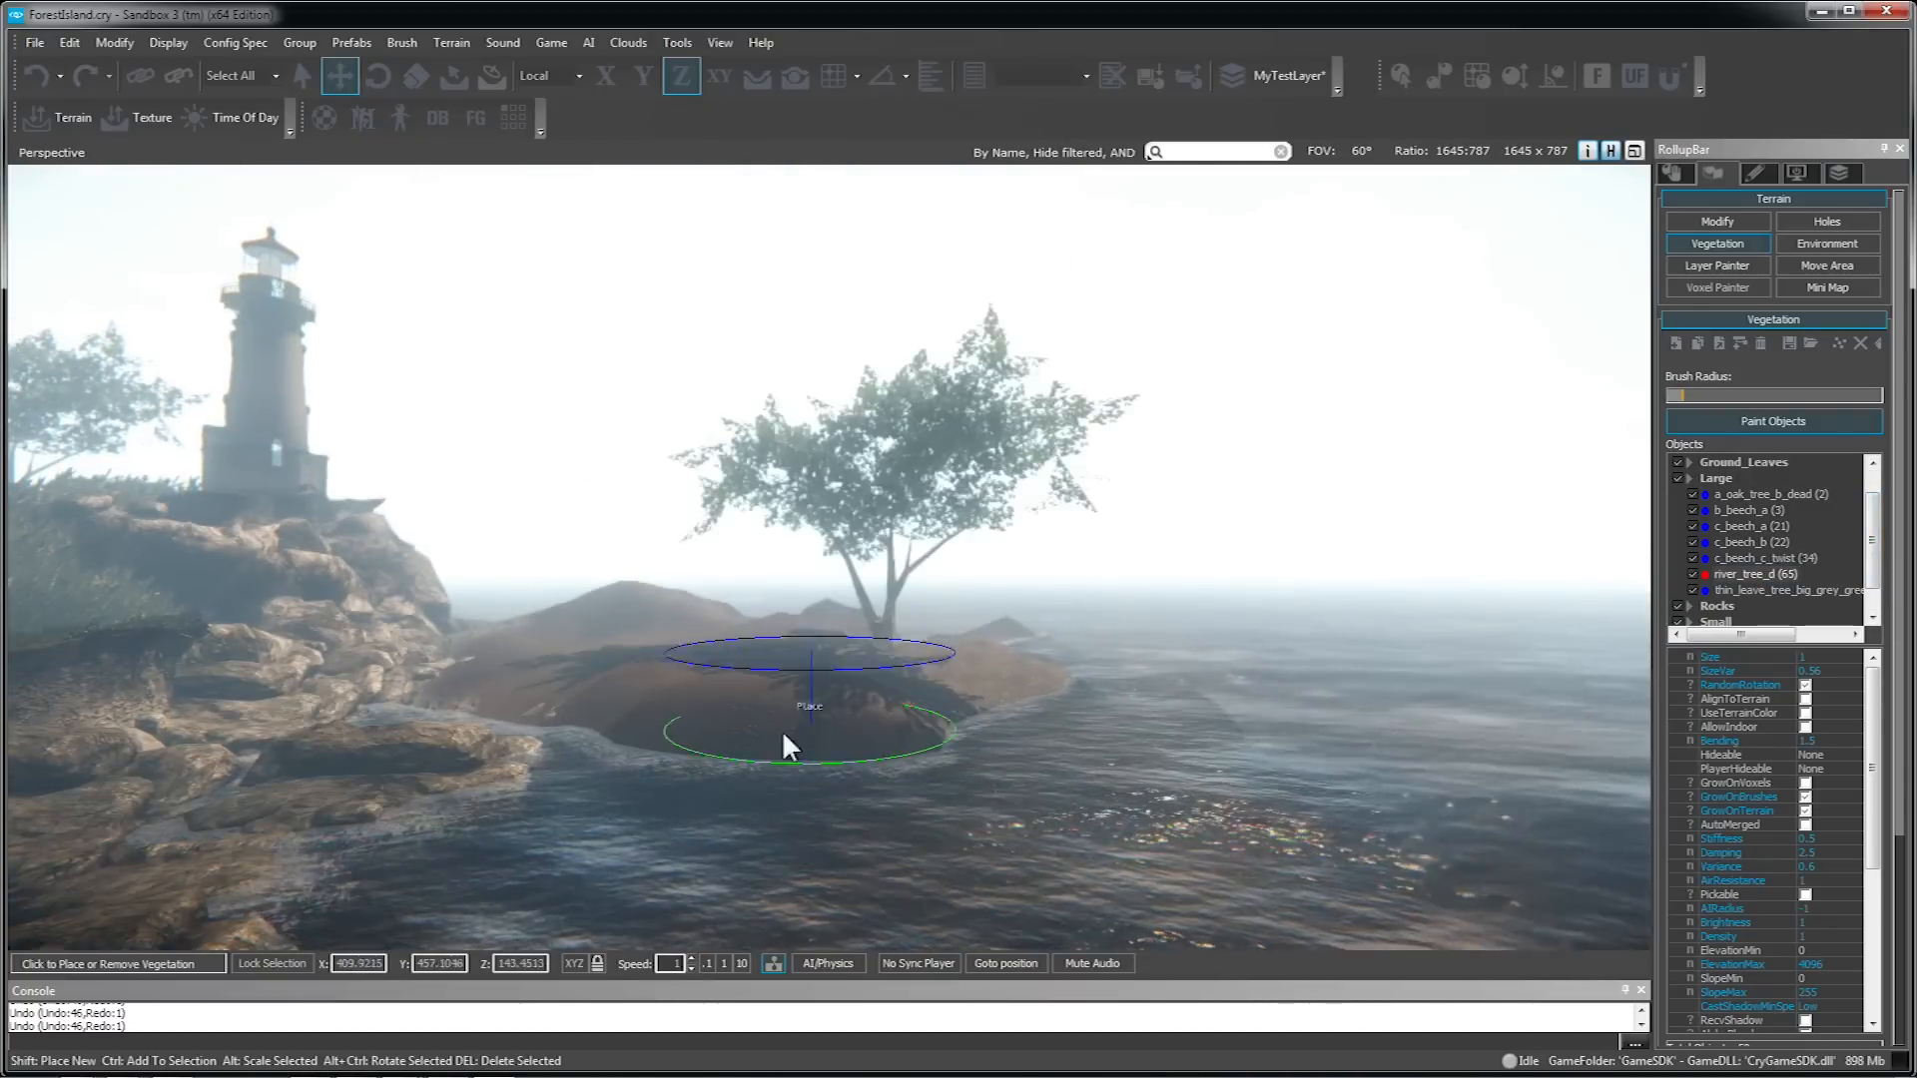
key("ctrl+z")
left_click(571, 627)
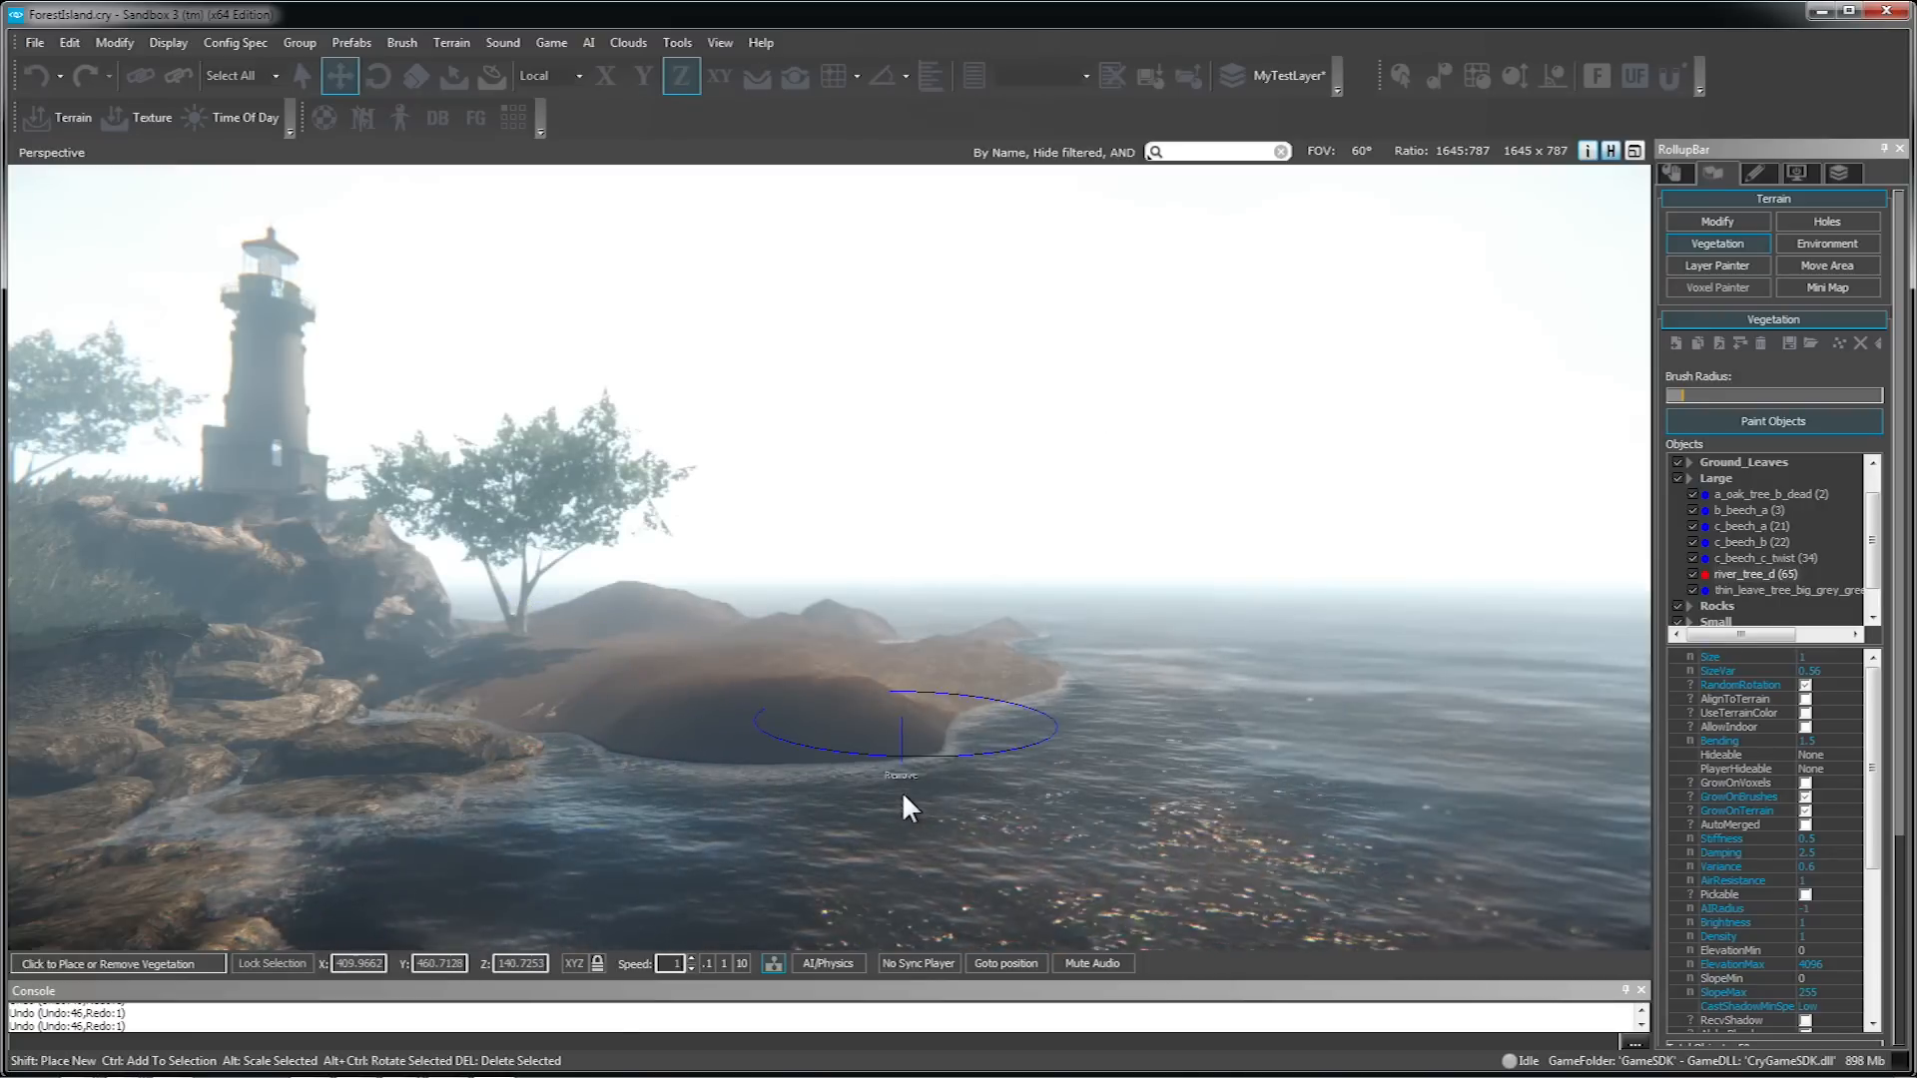
key("ctrl+z")
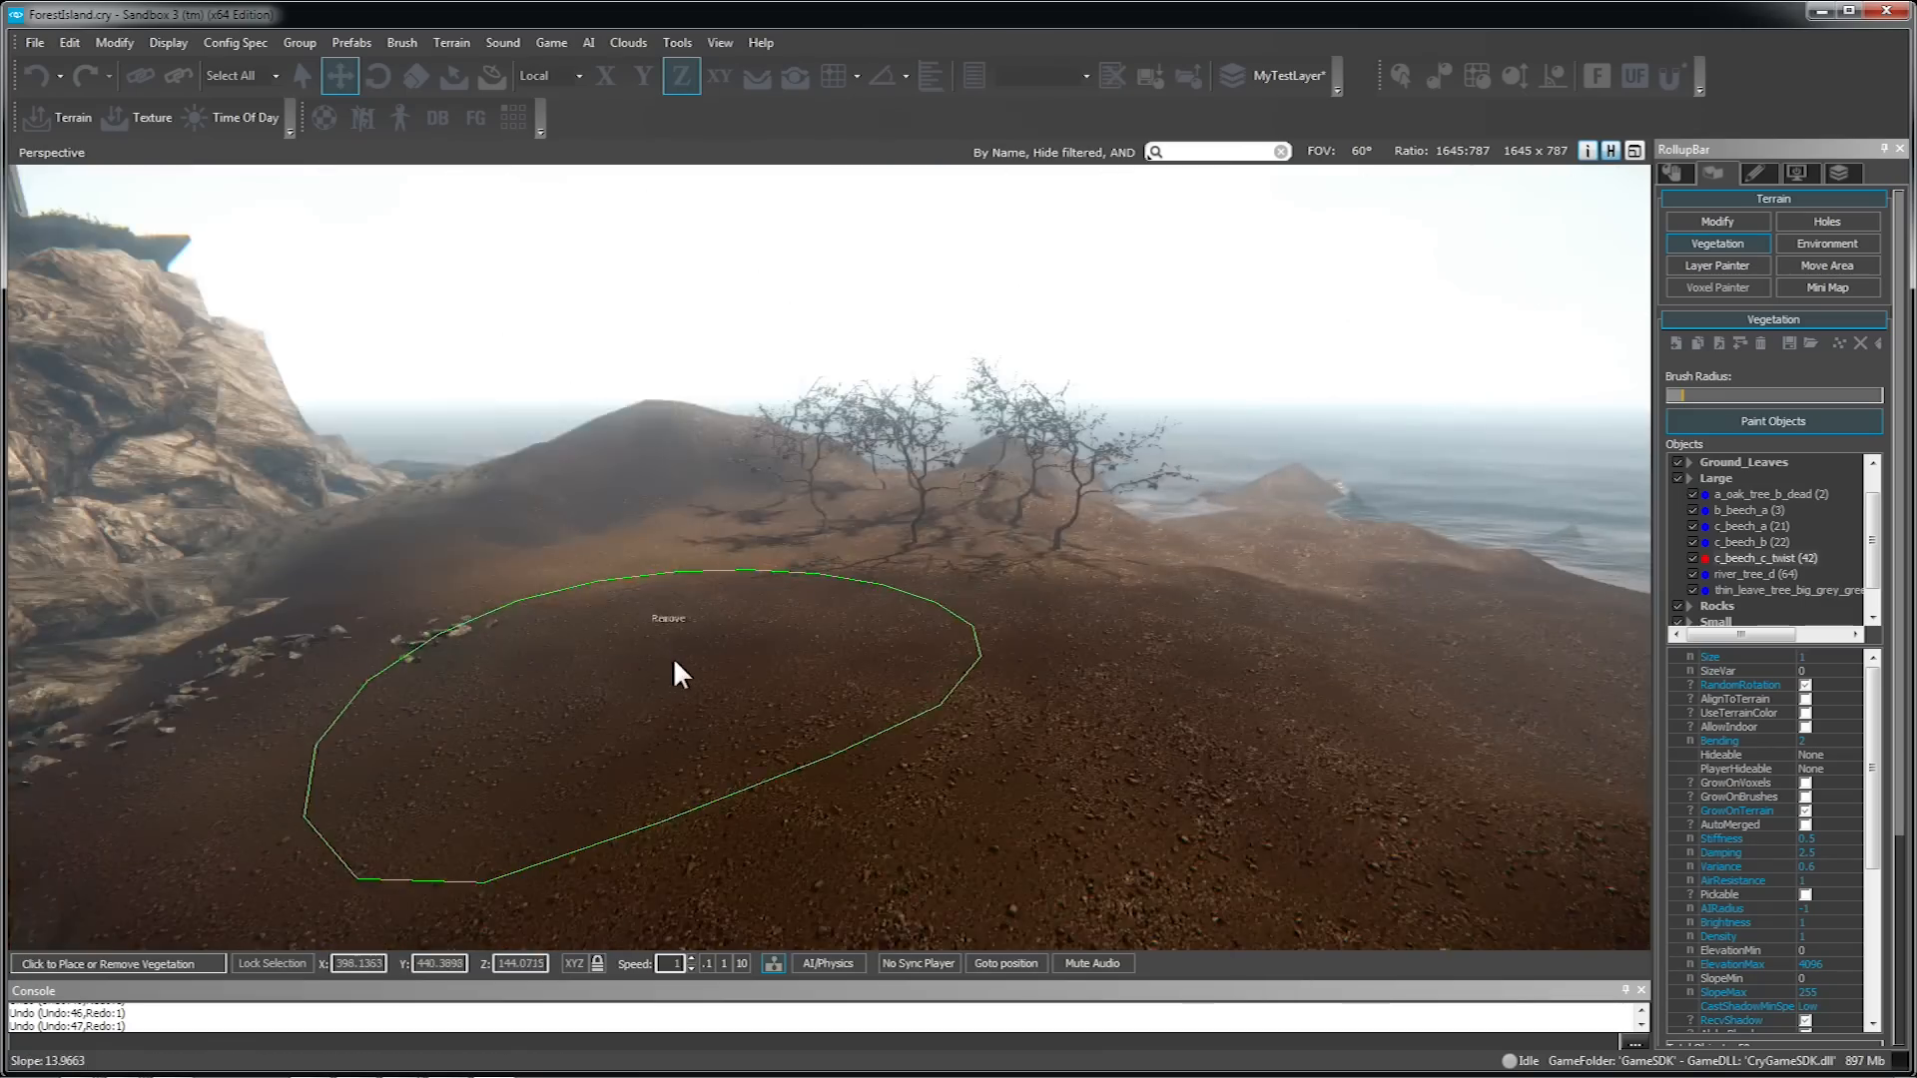
- Try painting c_beech_c_twist trees on the hillside by the house, and undo the placement
mouse_move(673, 657)
right_mouse_down()
mouse_move(666, 675)
mouse_move(608, 590)
right_mouse_up()
key("w")
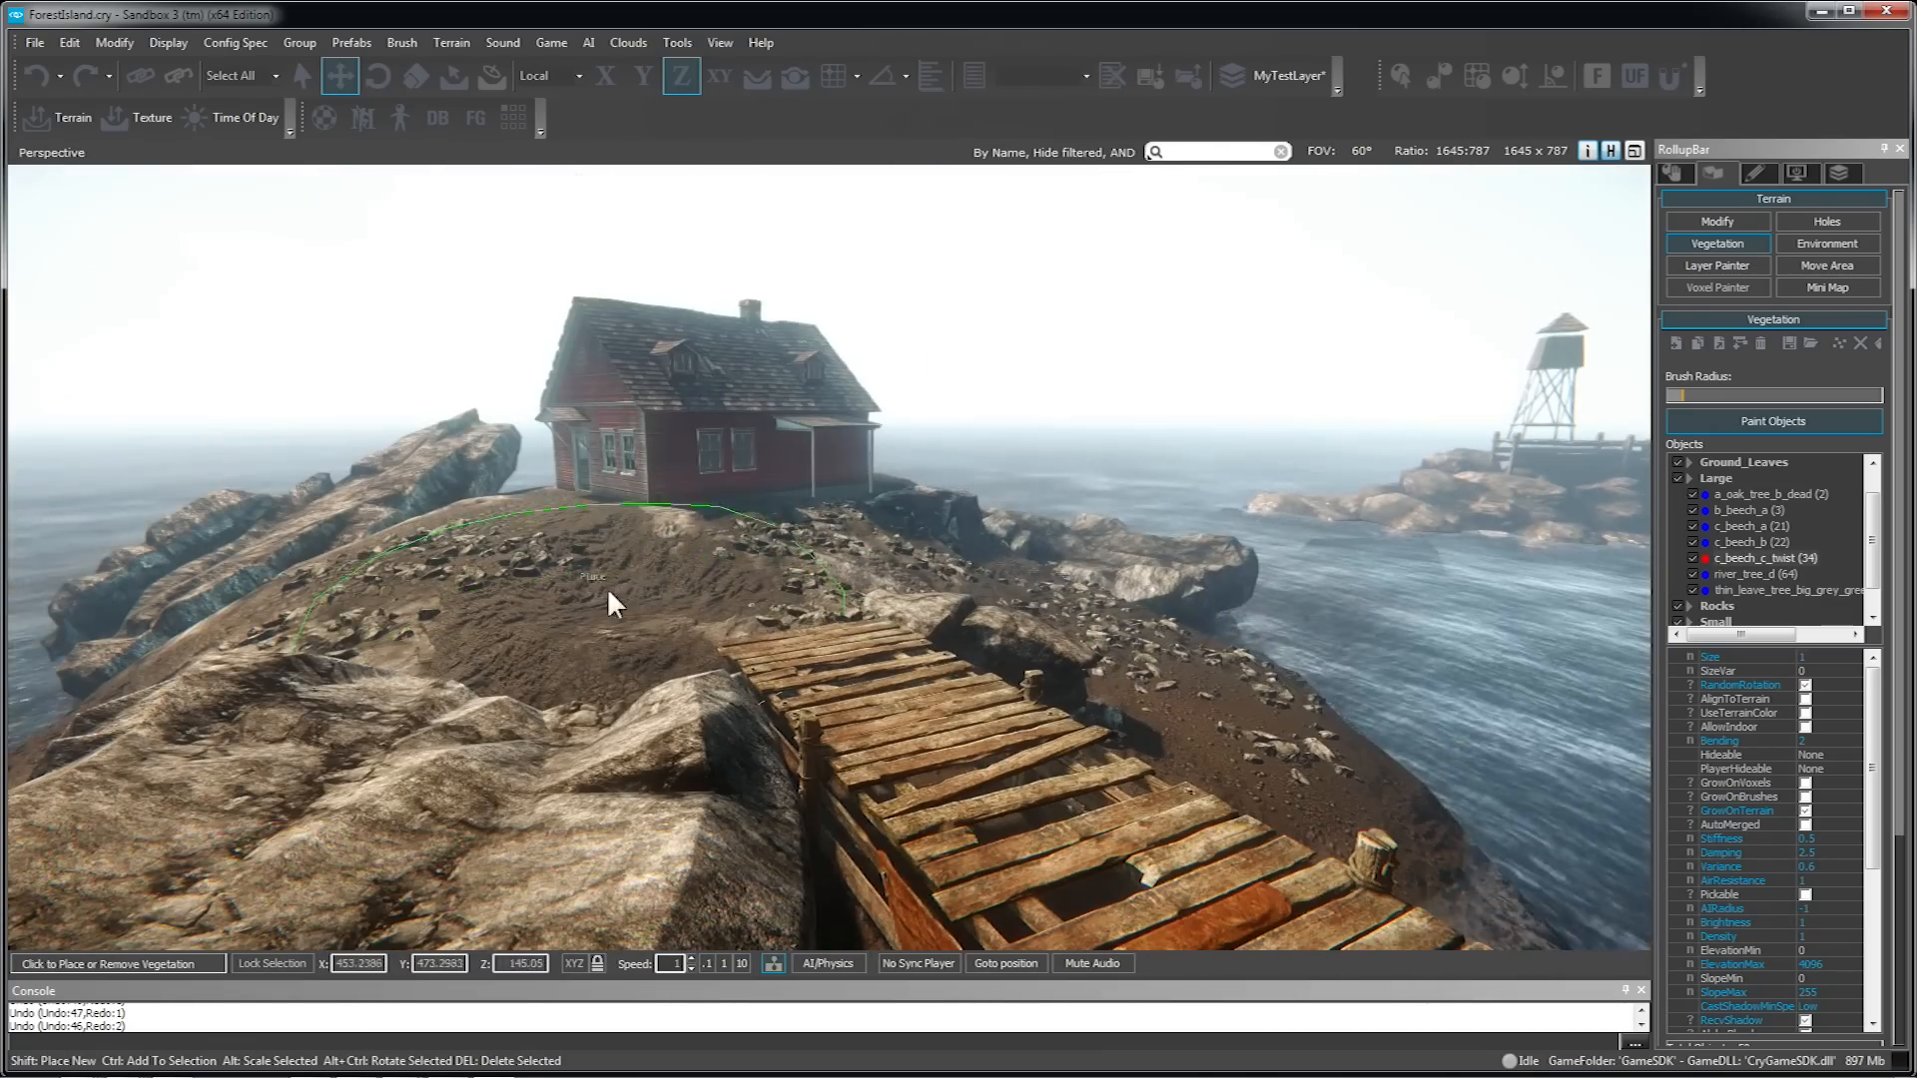
left_click(389, 571)
key("d")
mouse_move(501, 667)
right_mouse_down()
mouse_move(529, 667)
mouse_move(469, 659)
right_mouse_up()
key("s")
key("ctrl+z")
- Try painting c_beech_c_twist trees on the rocky slope beside the dock, undo them and retry with a smaller brush radius
left_click(1088, 641)
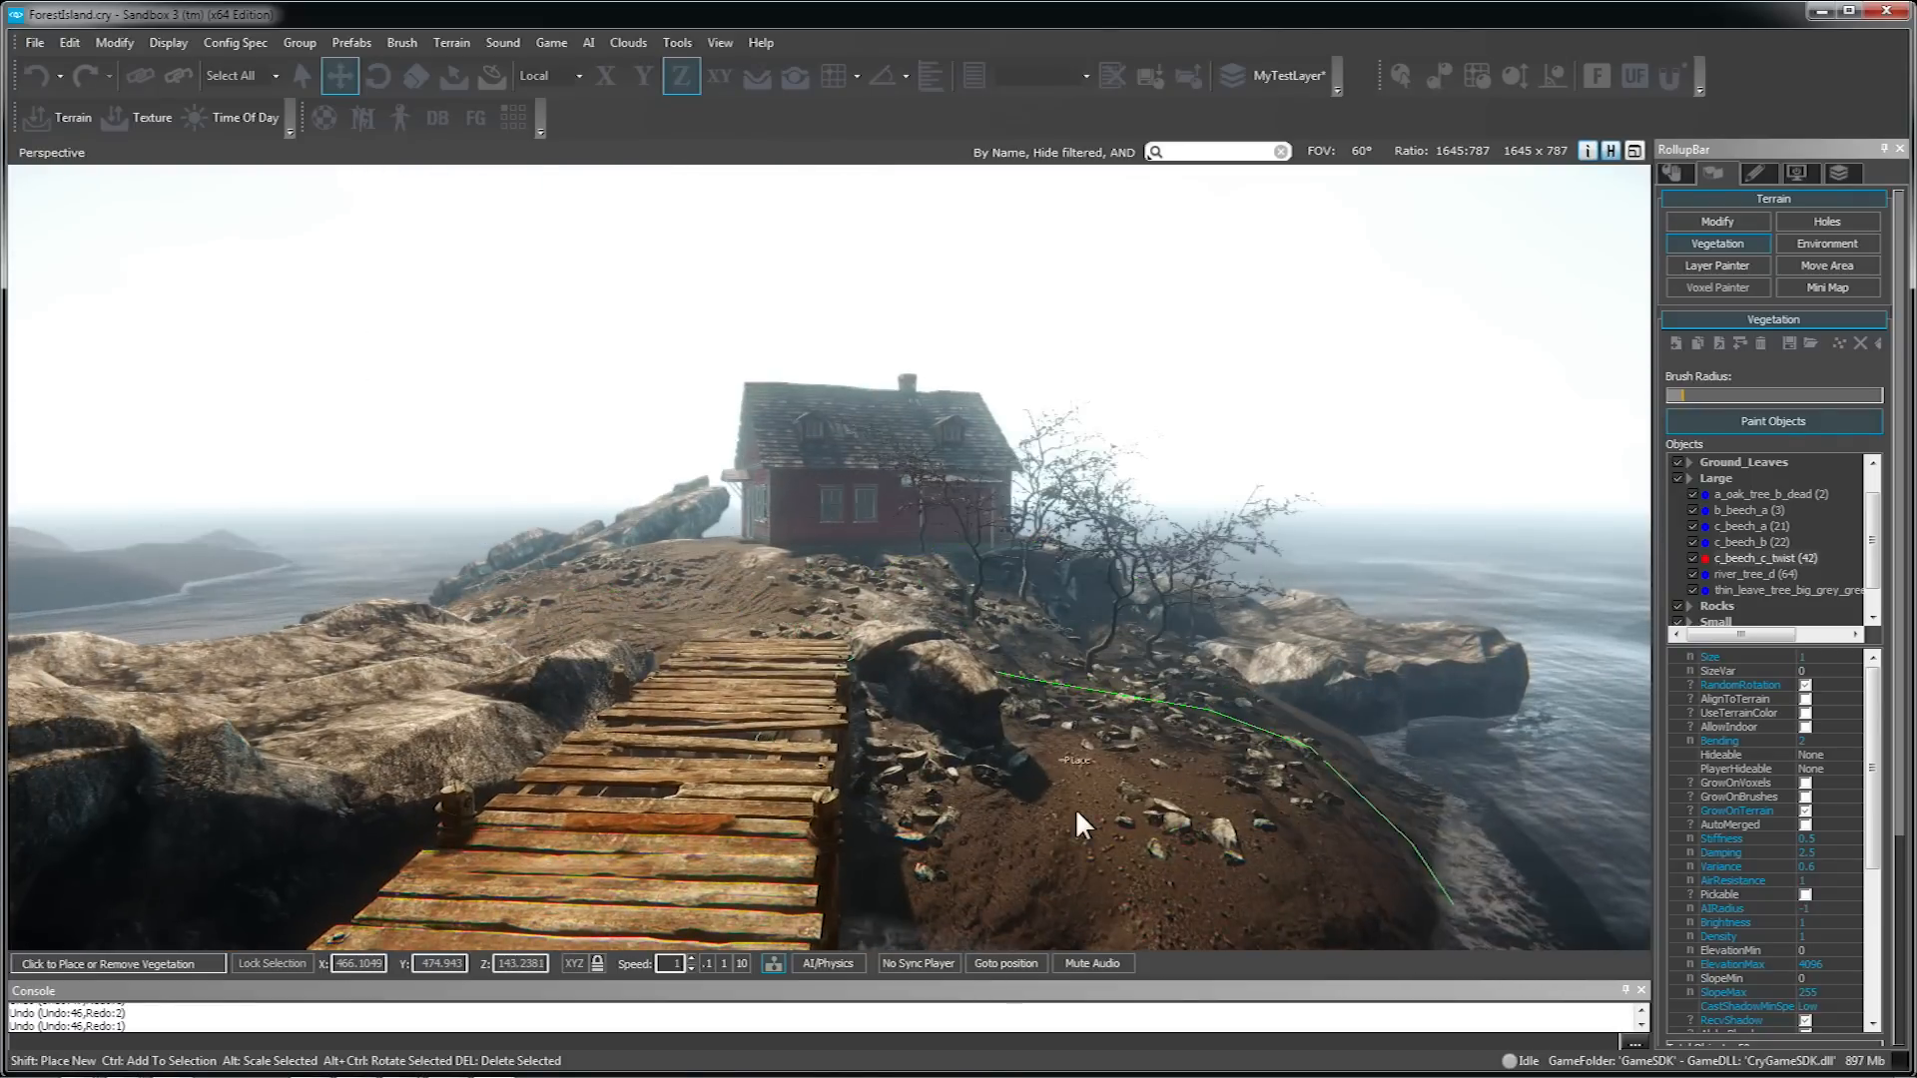
key("ctrl+z")
left_click_drag(1674, 405, 1673, 392)
left_click_drag(1128, 689, 897, 697)
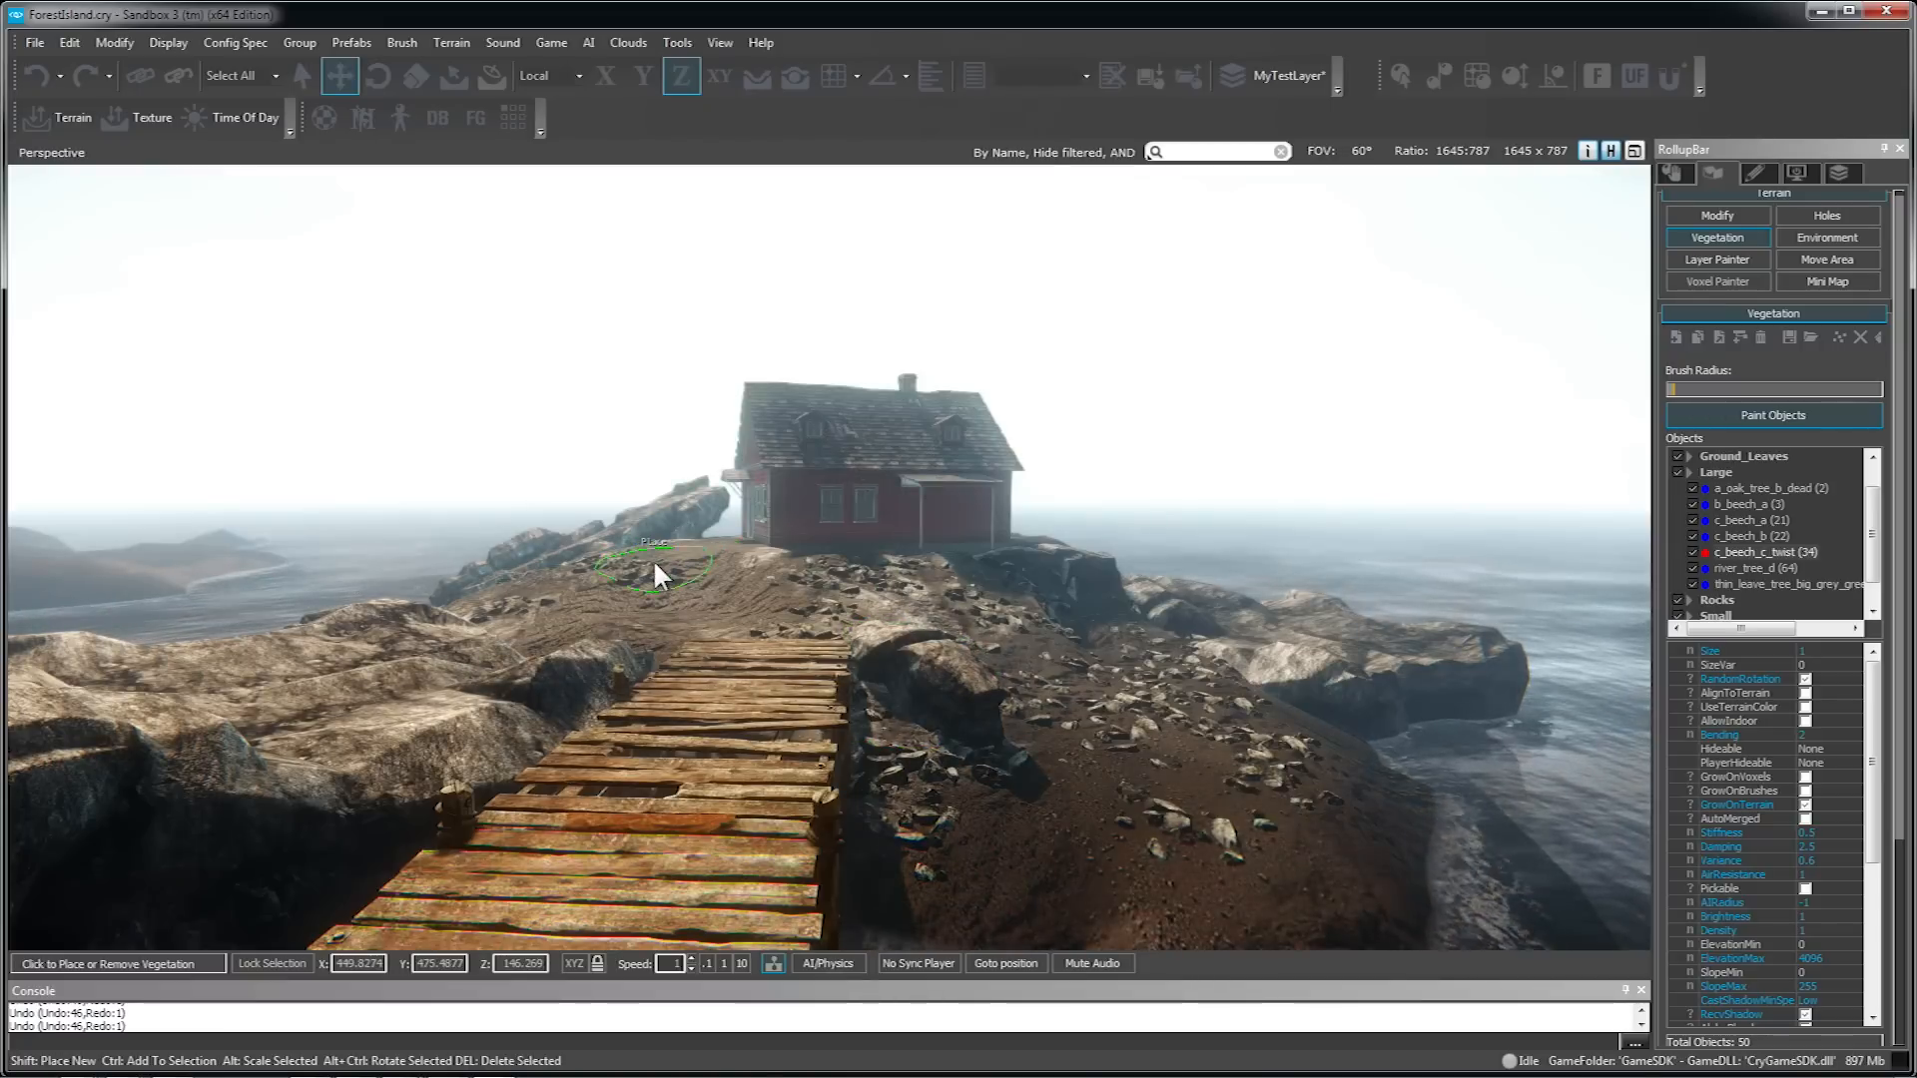
- Place a c_beech_c_twist tree on the hillside beside the house and paint f_thorn_b bushes along the slope by the dock, undoing the last stroke
left_click(653, 561)
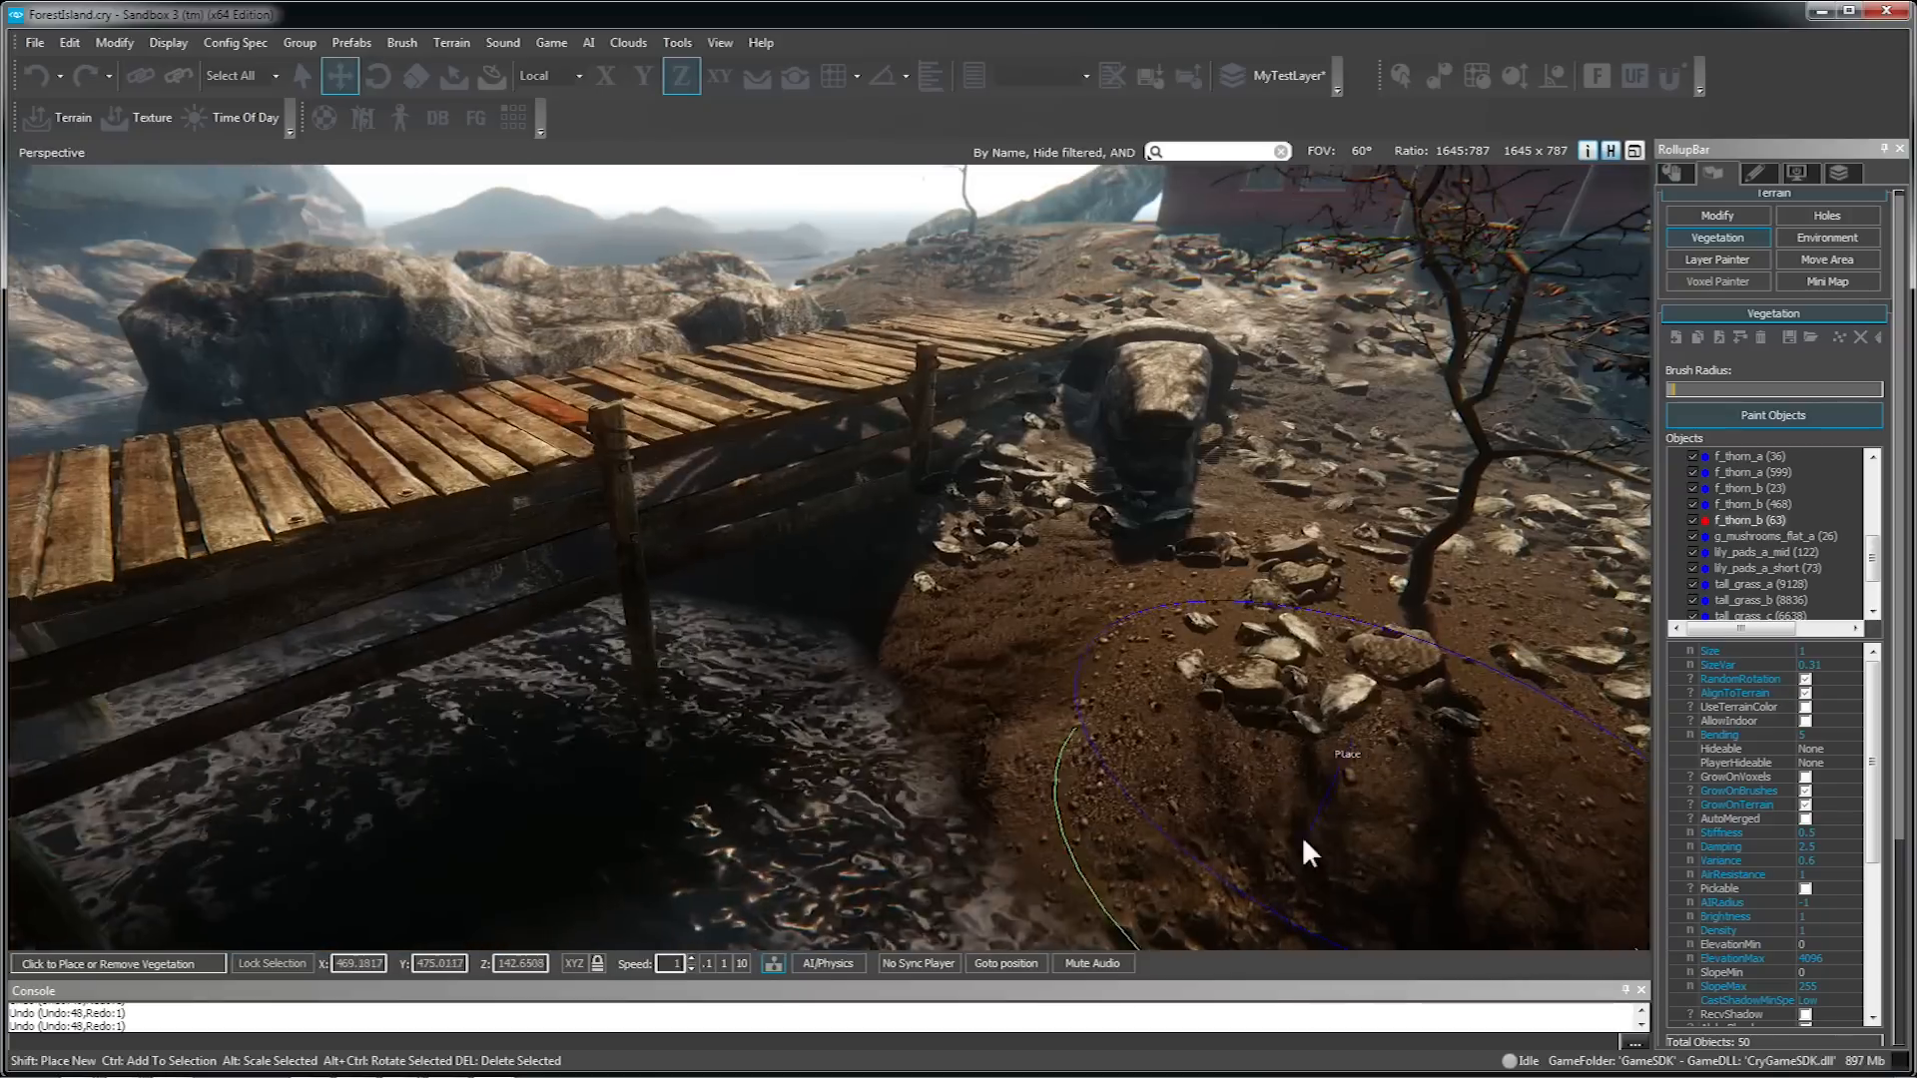
left_click(959, 582)
left_click(1094, 644)
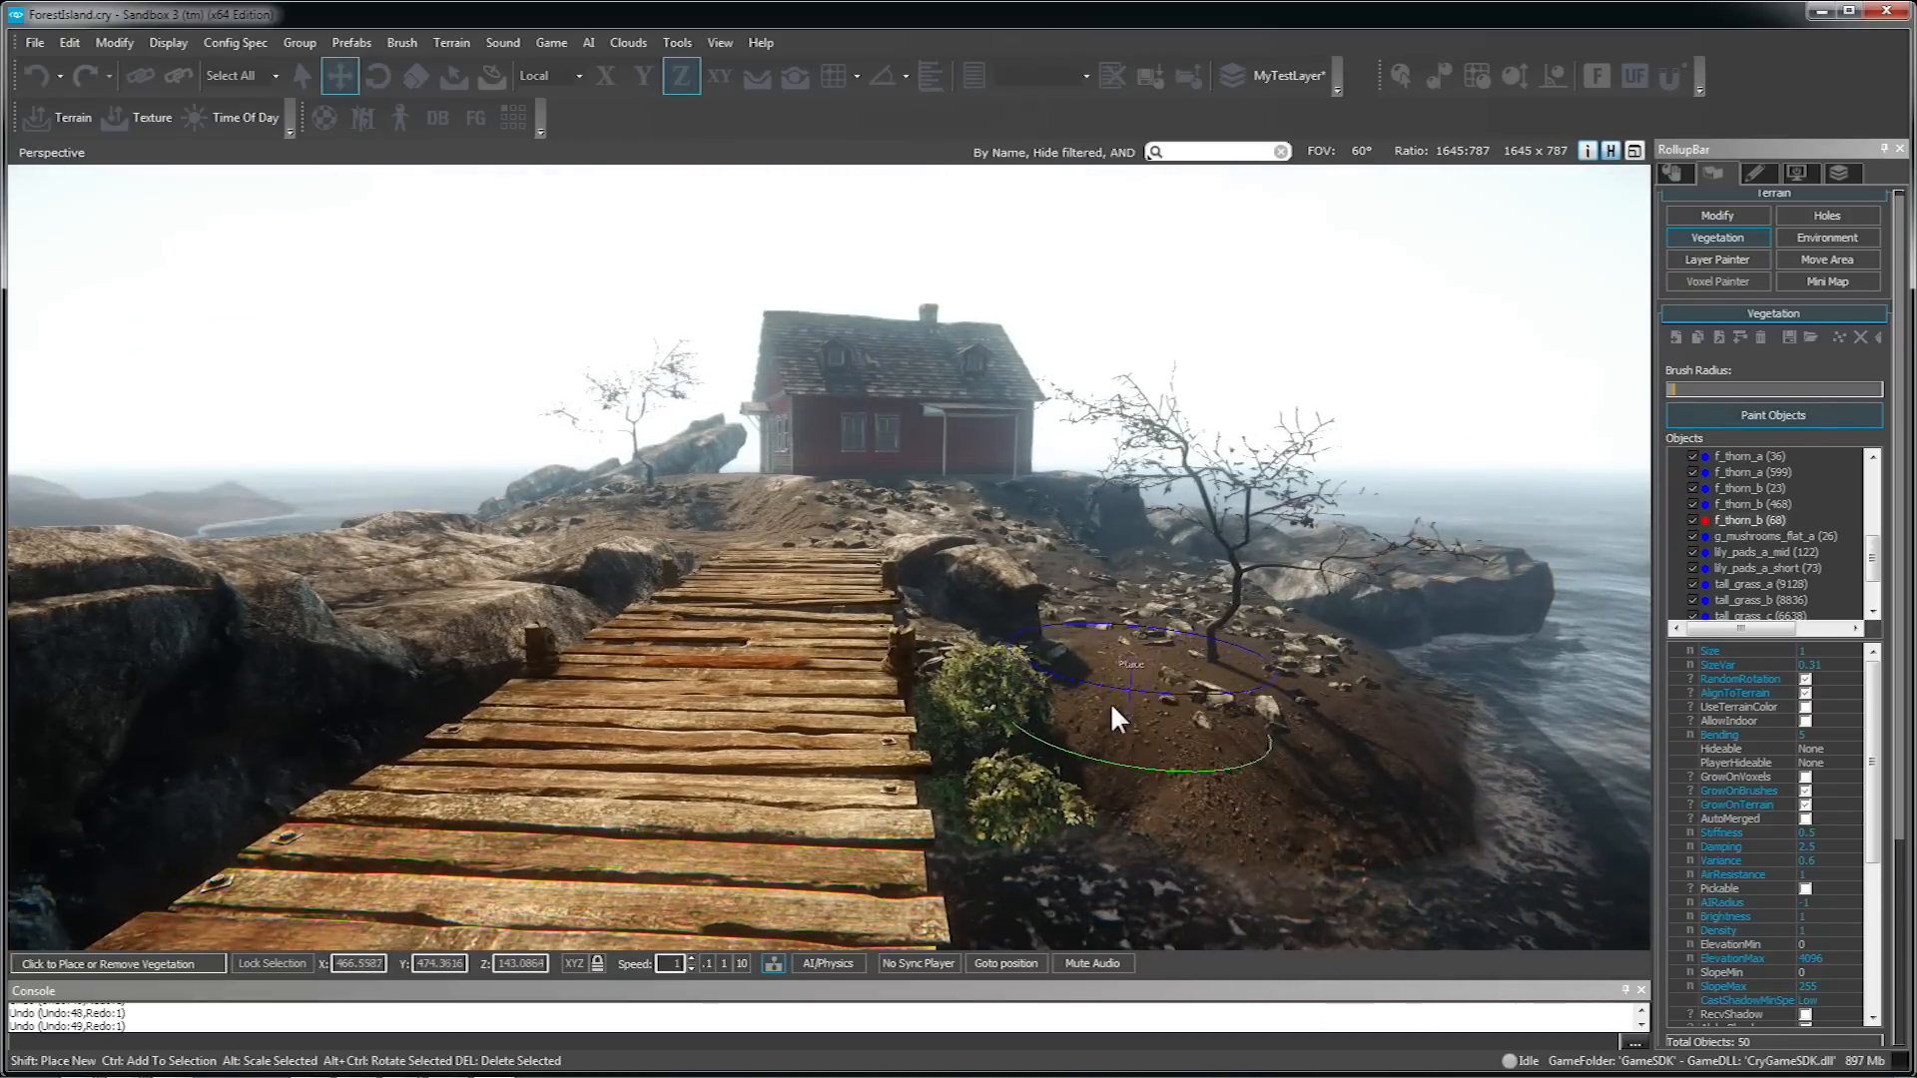
left_click(1122, 709)
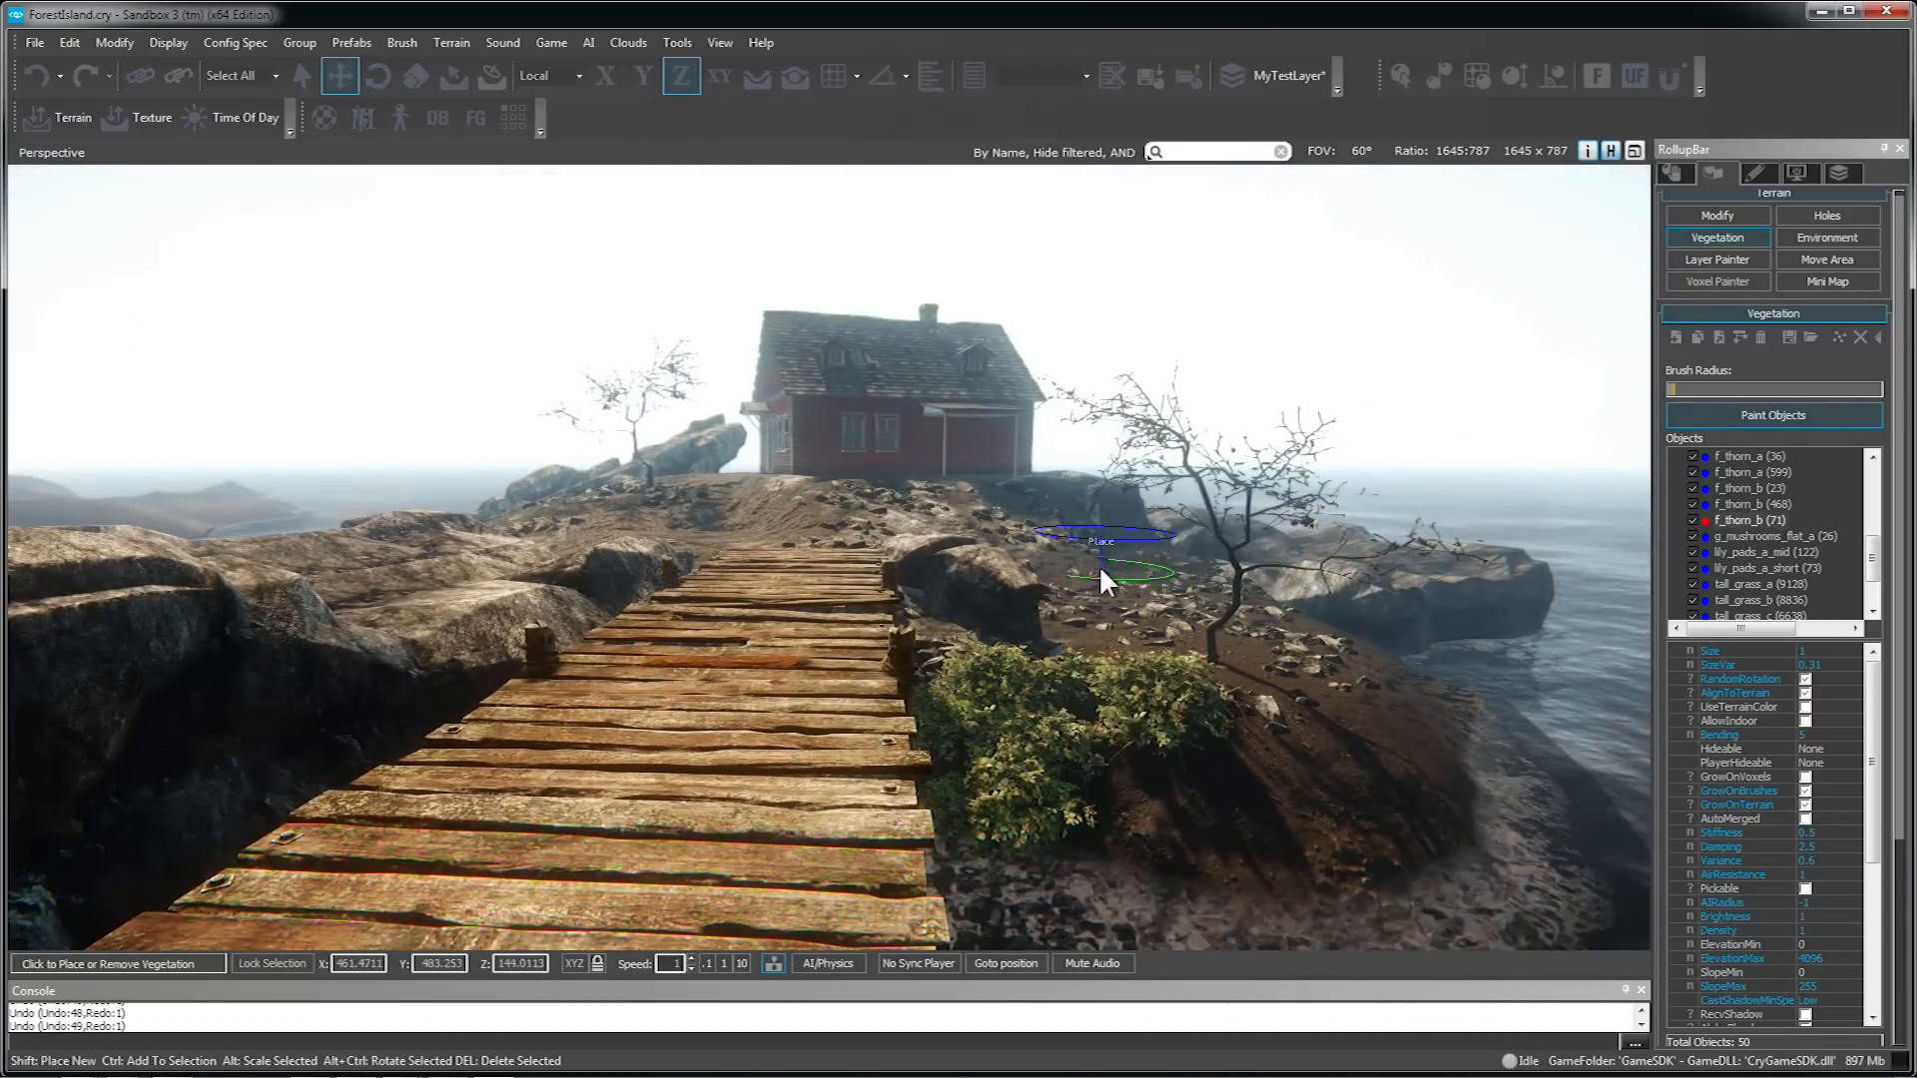
left_click(1102, 565)
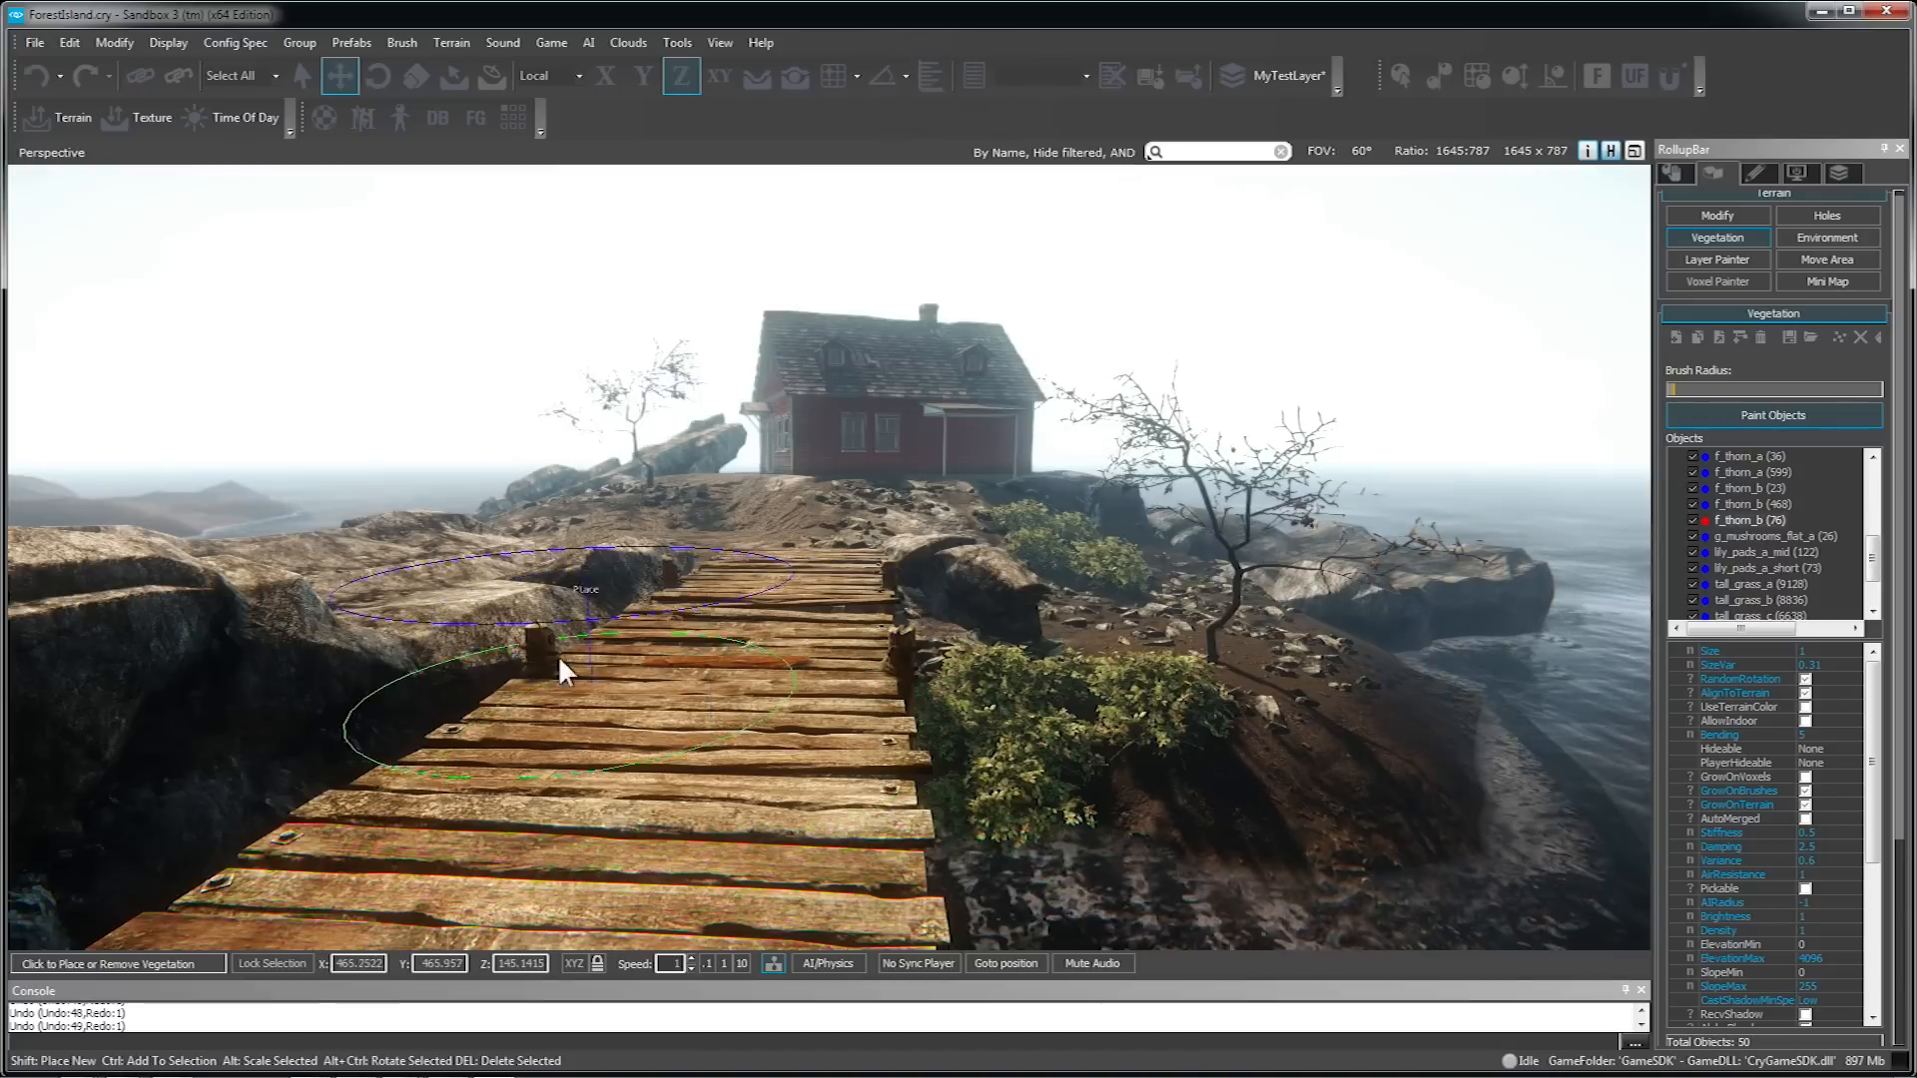
key("ctrl+z")
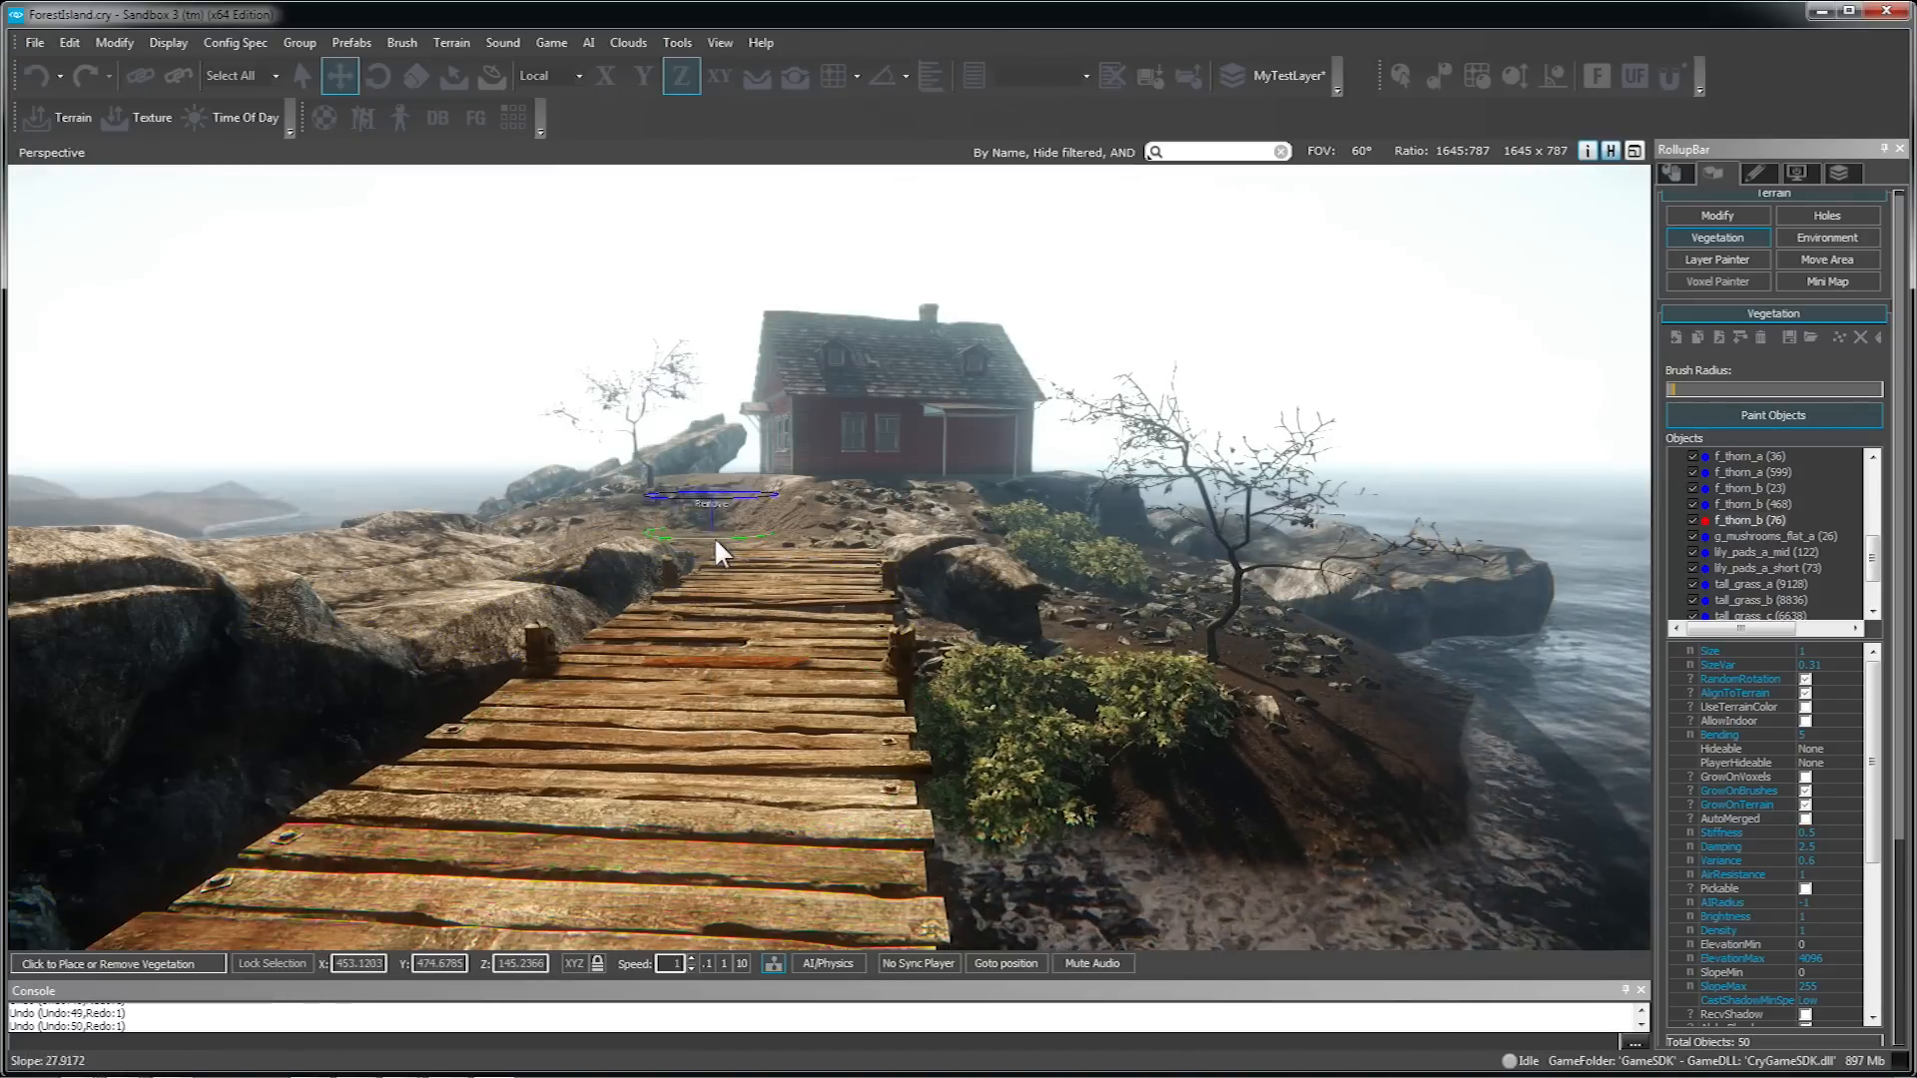
- Play-test the level in game mode from the rowboat shore, walking across the dock to examine the house, trees and bushes
key("w")
right_click_drag(620, 586, 617, 604)
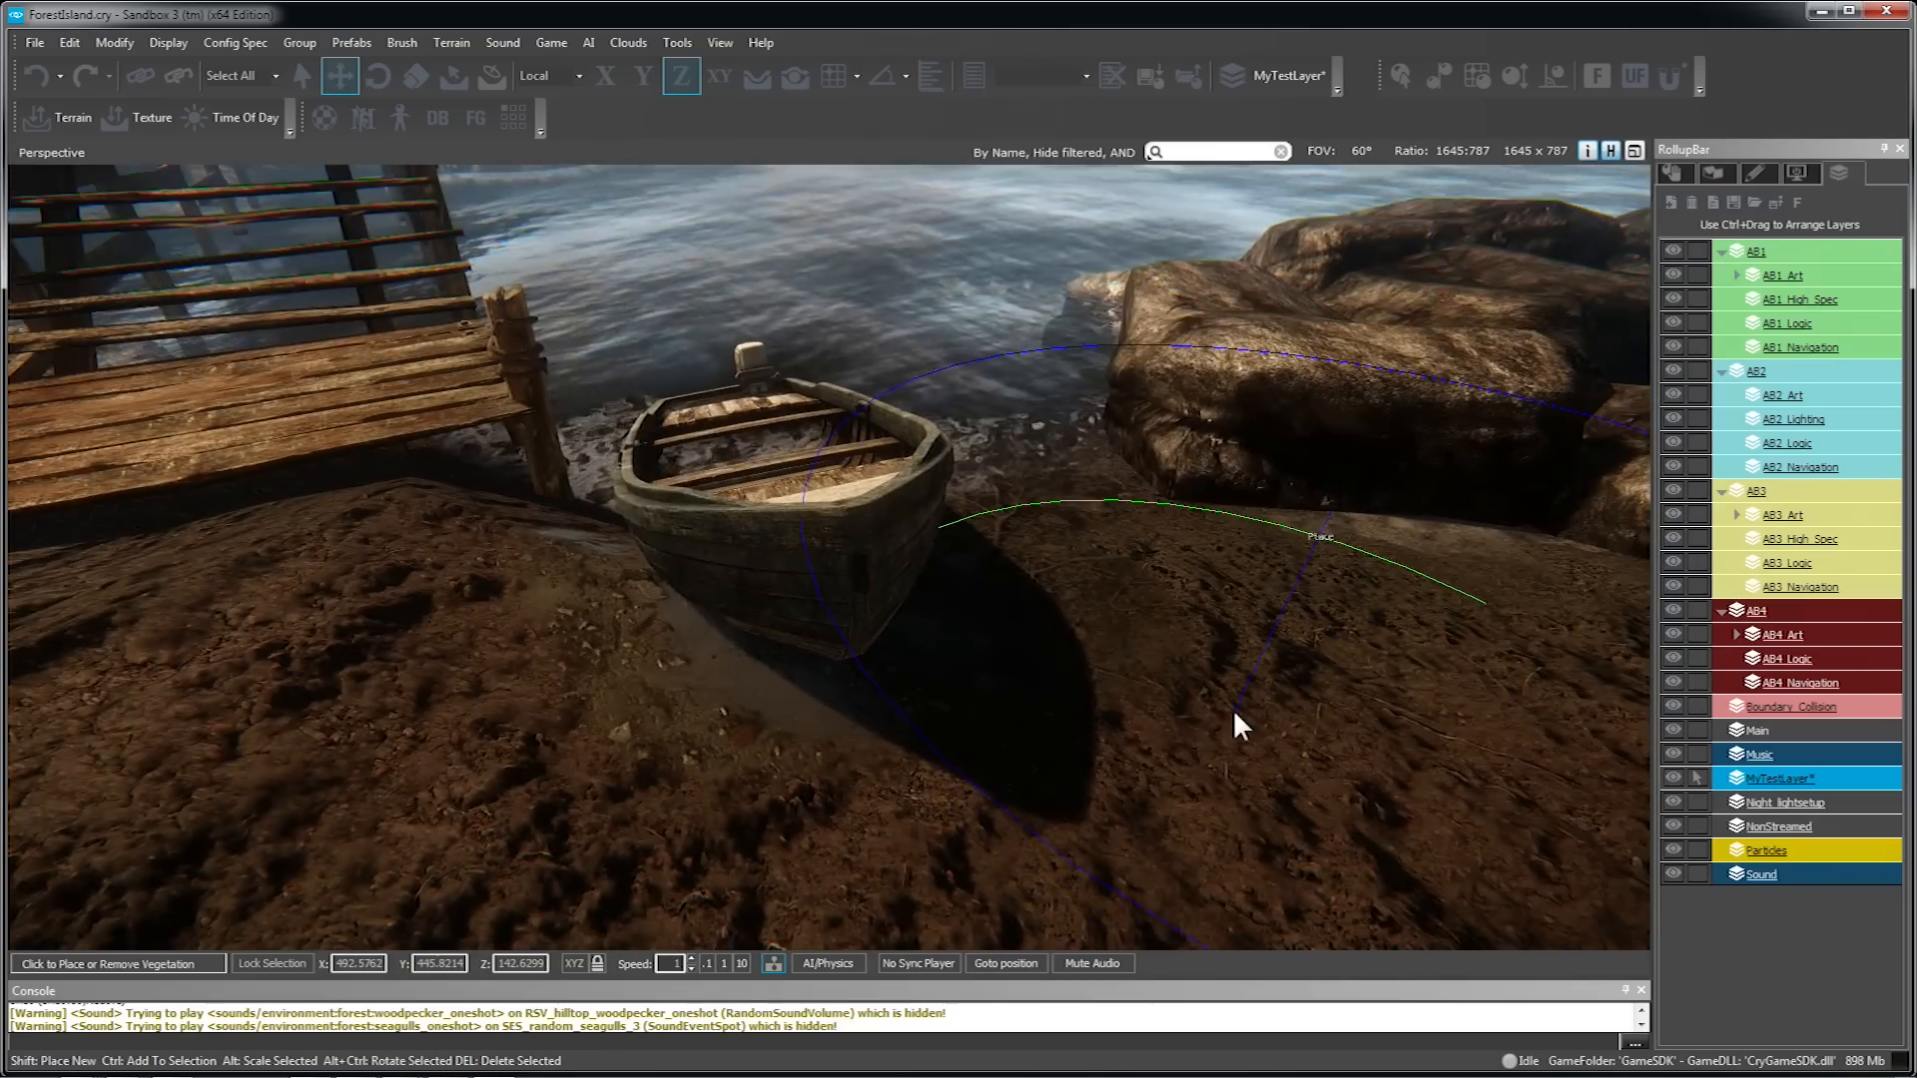
key("ctrl+g")
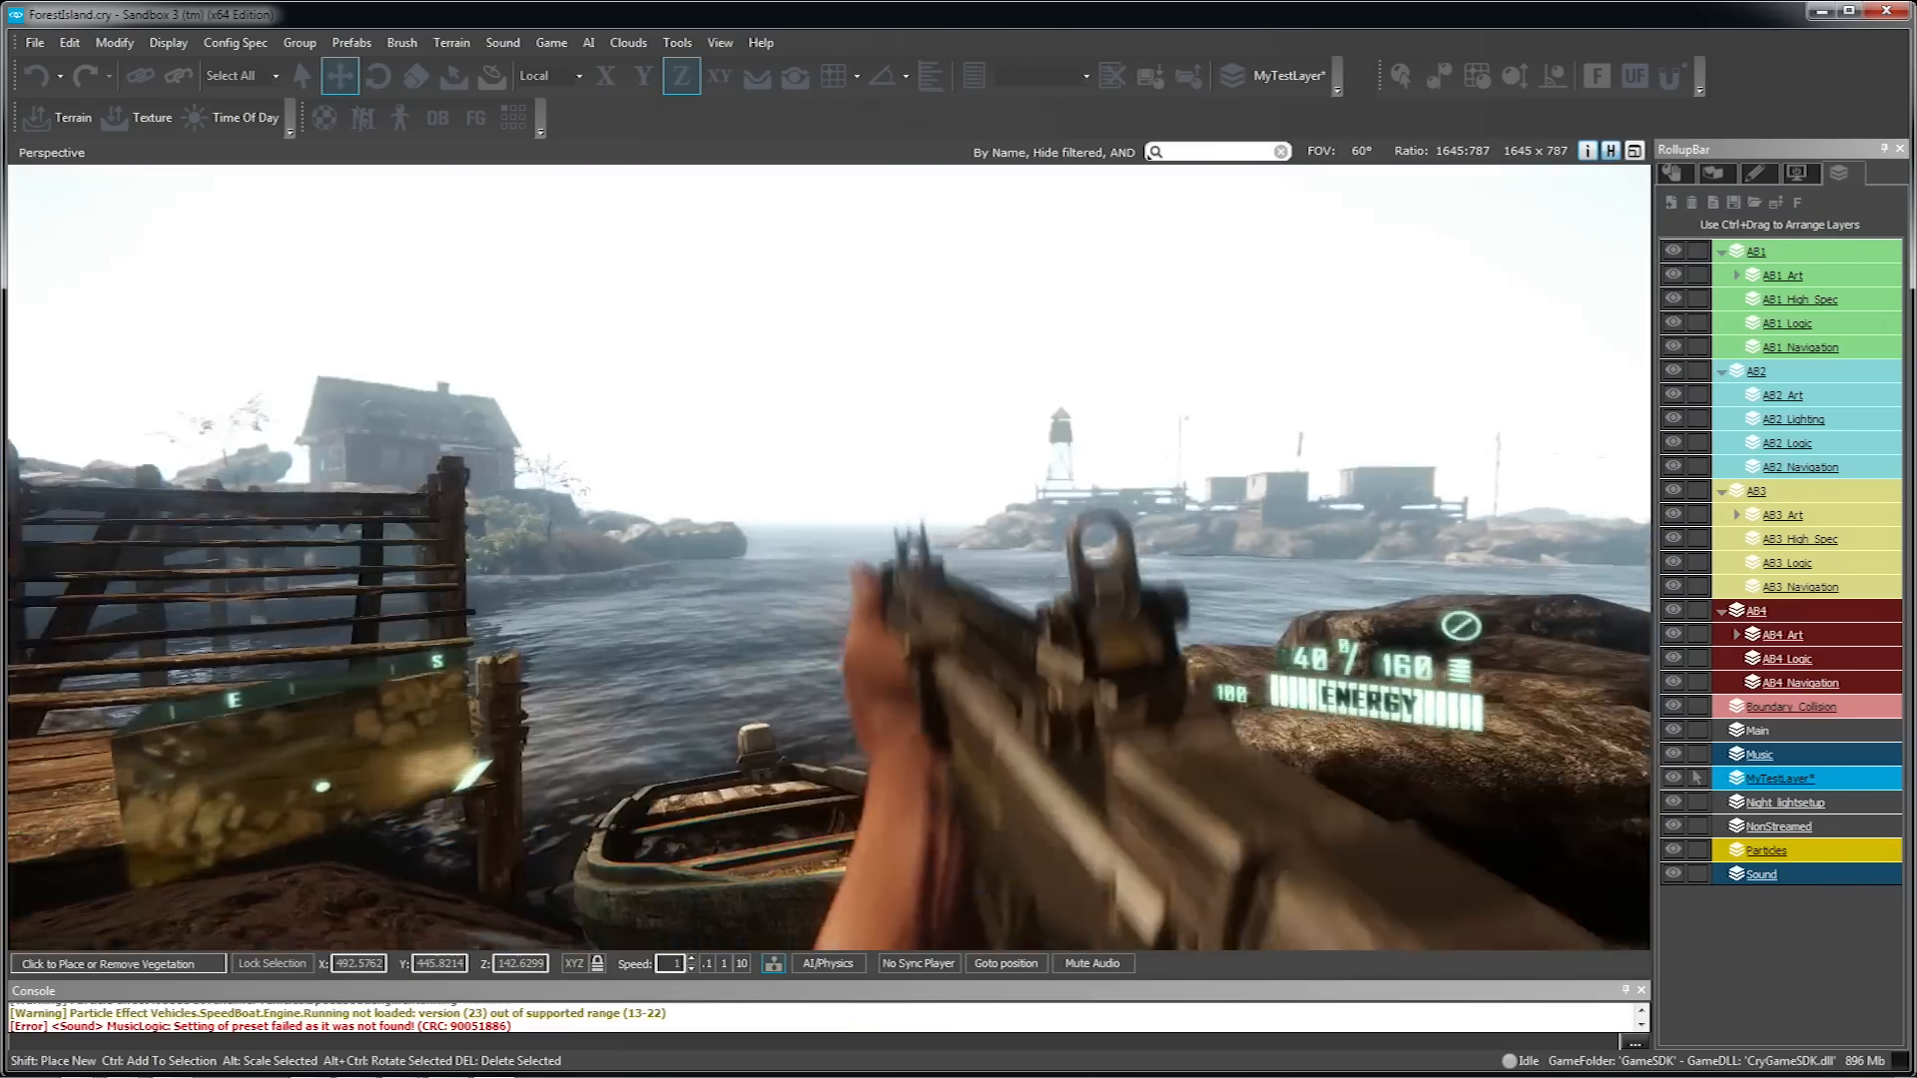
key("w")
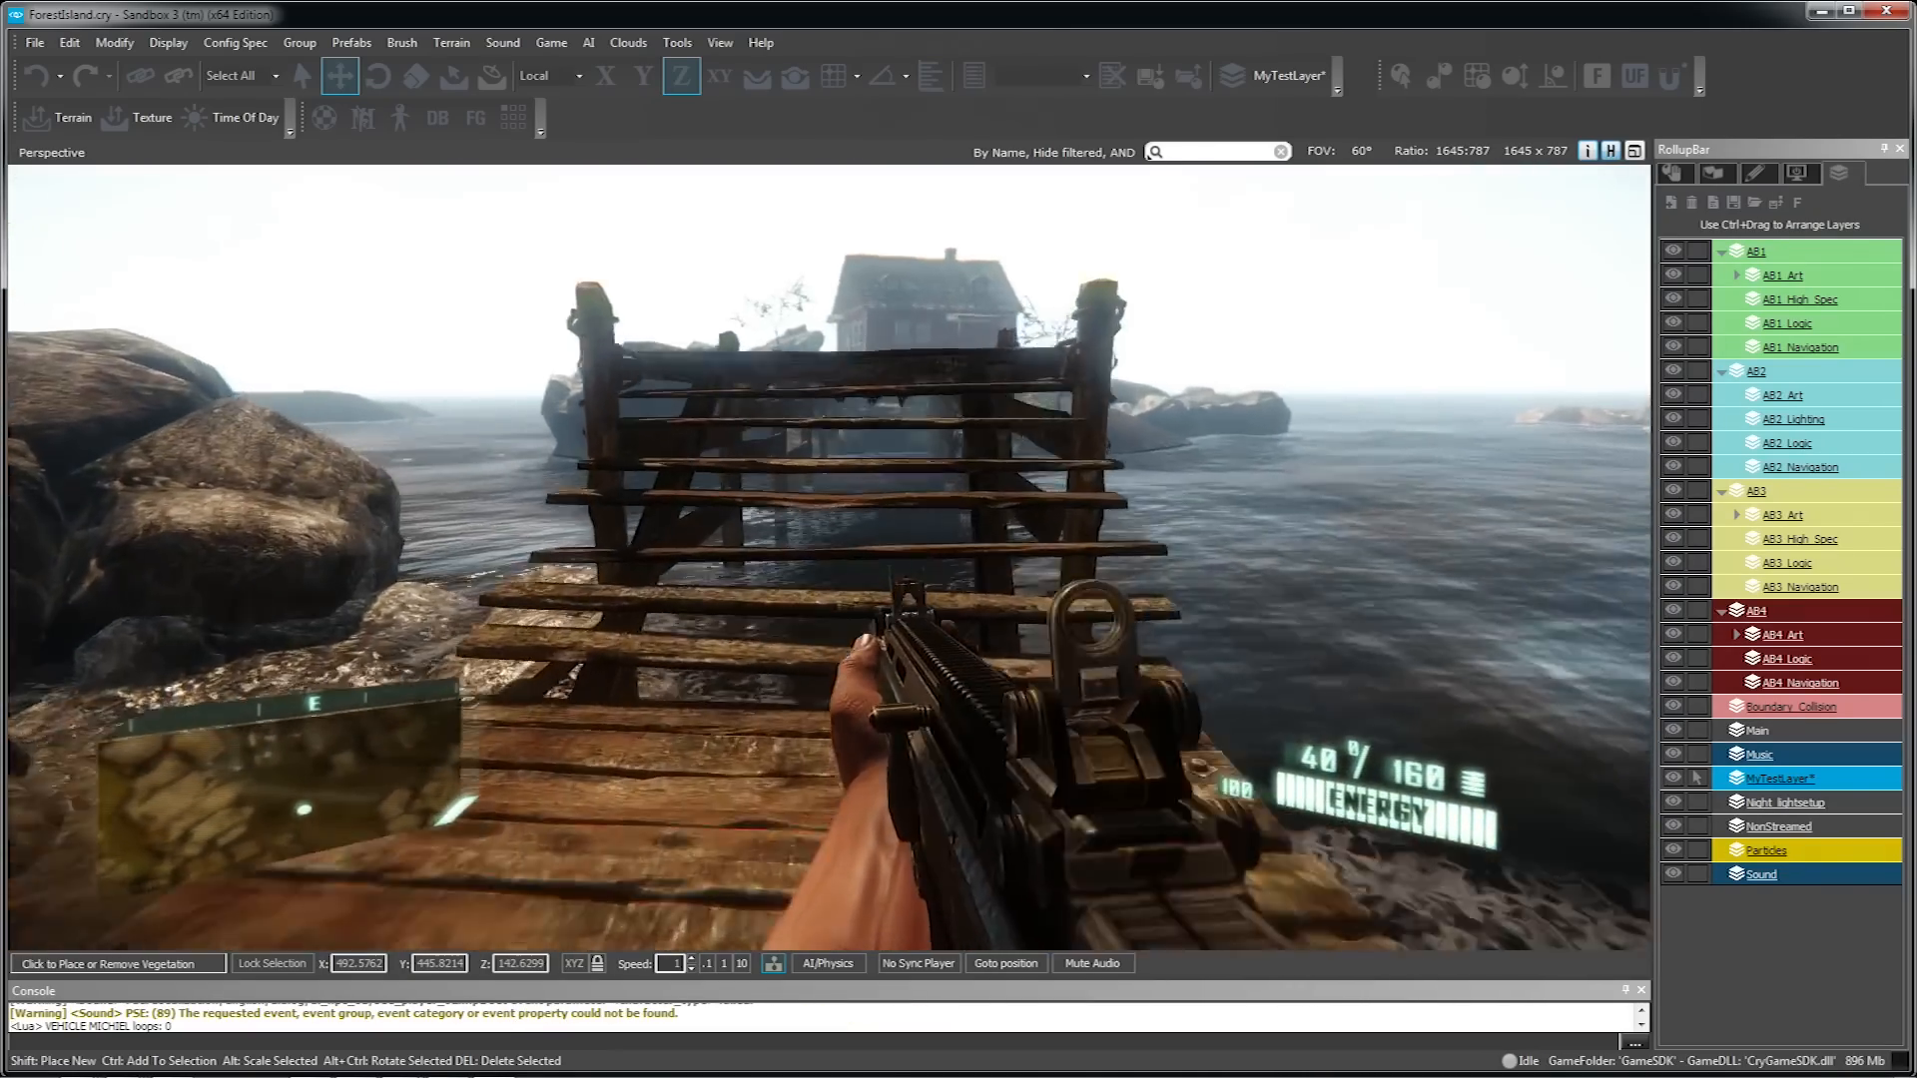
key("w")
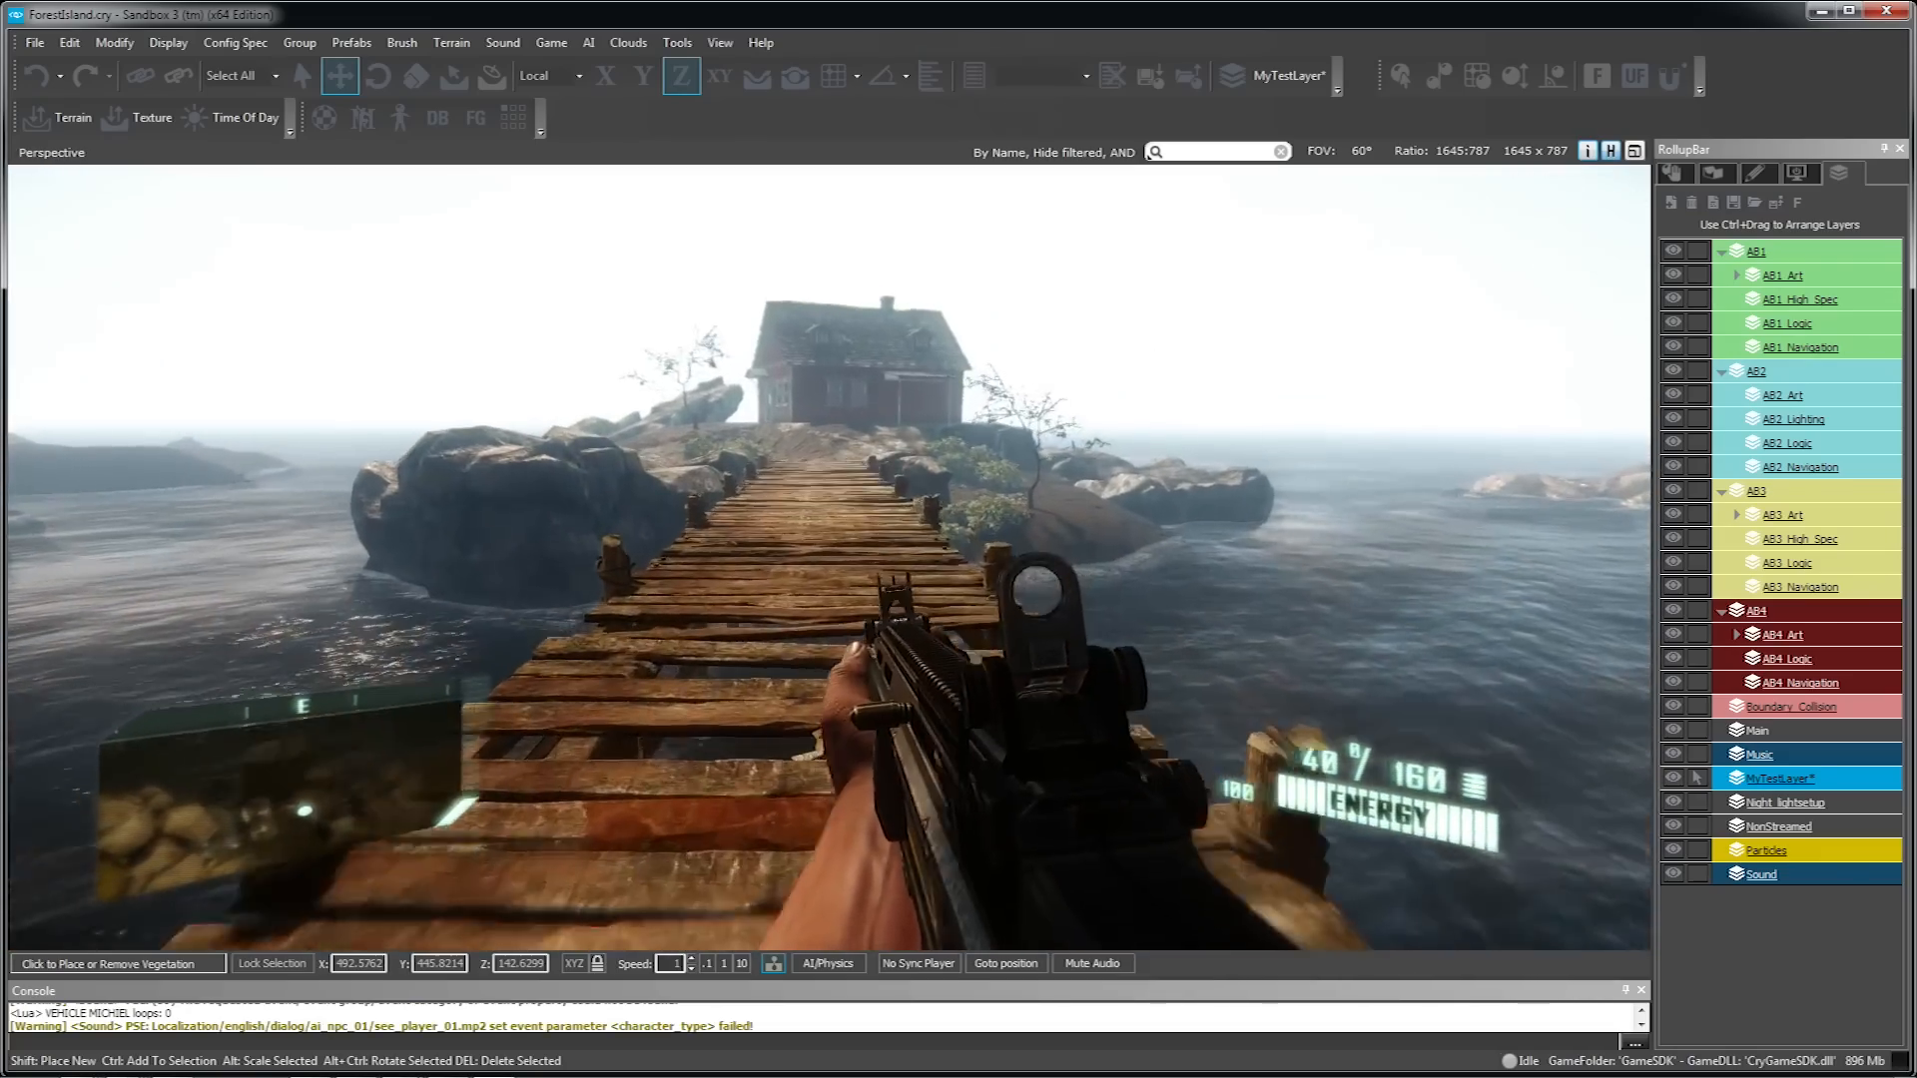
key("w")
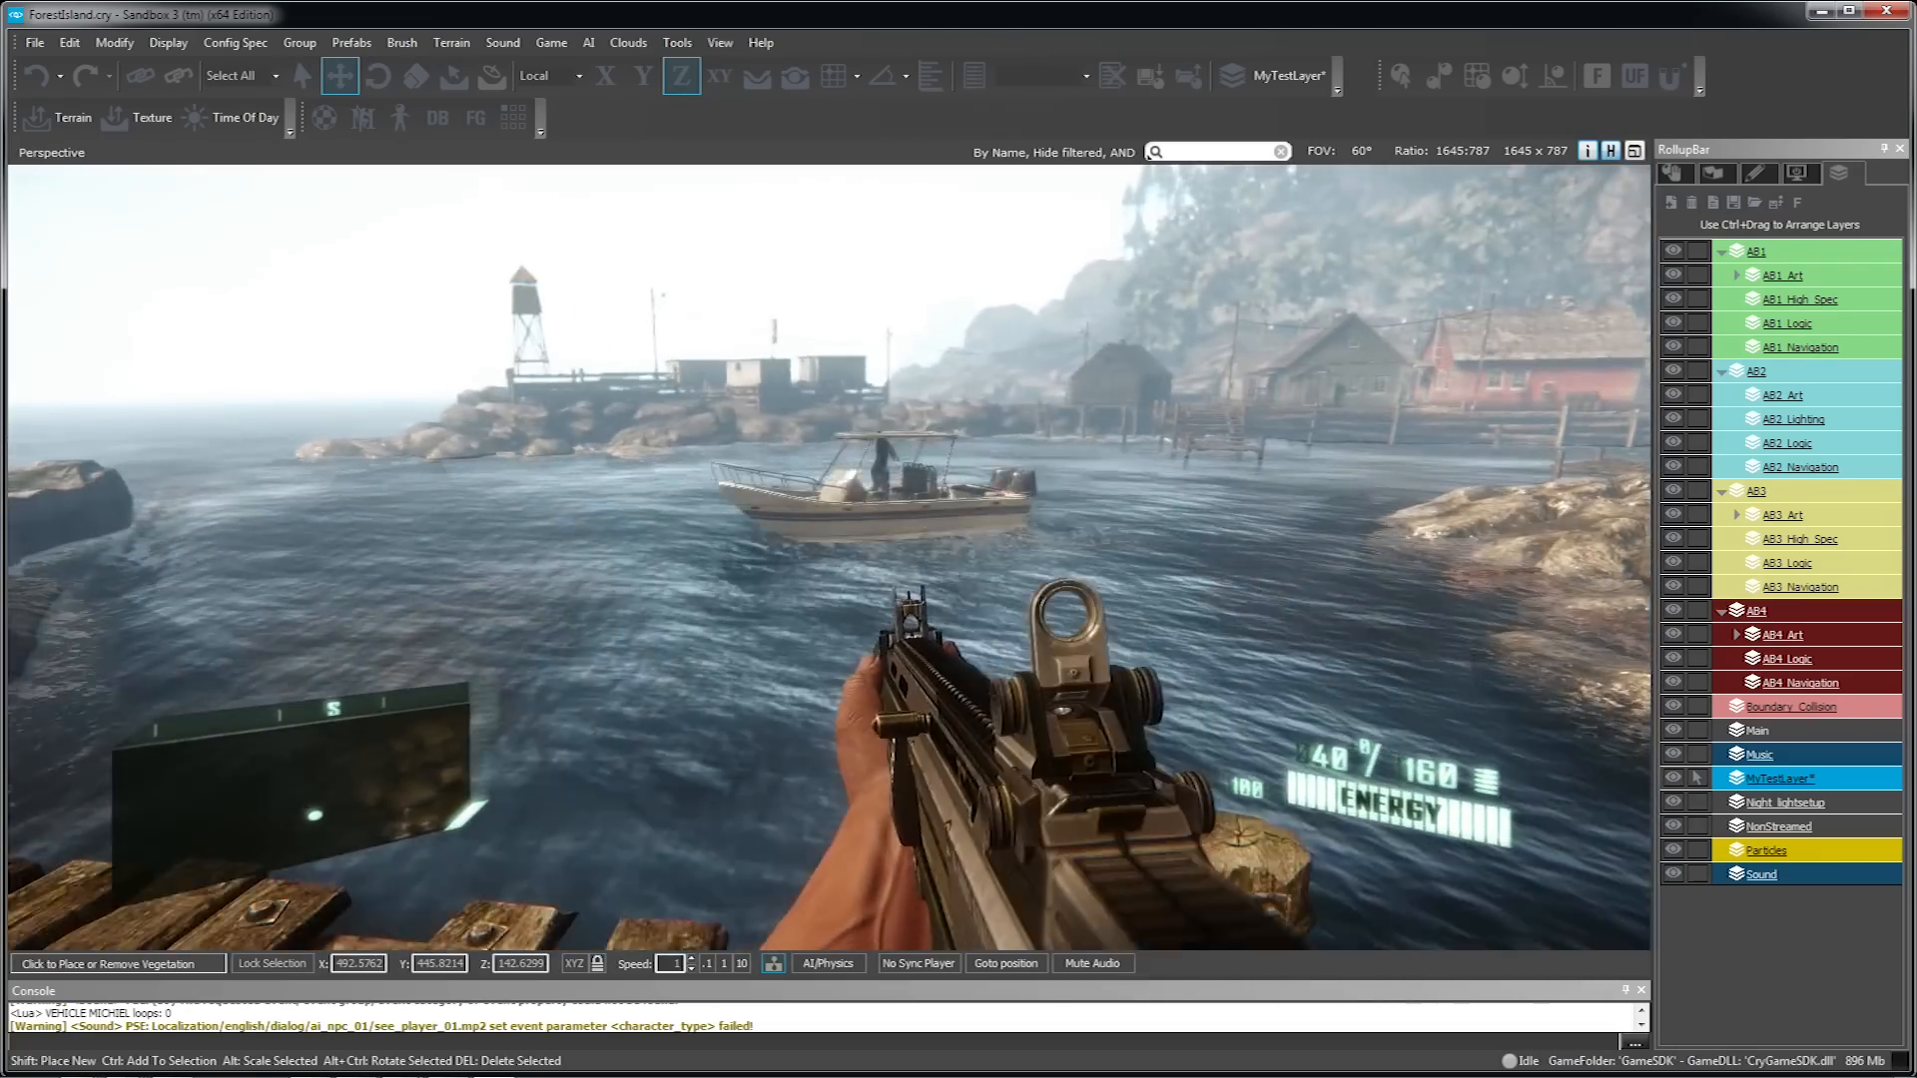
key("w")
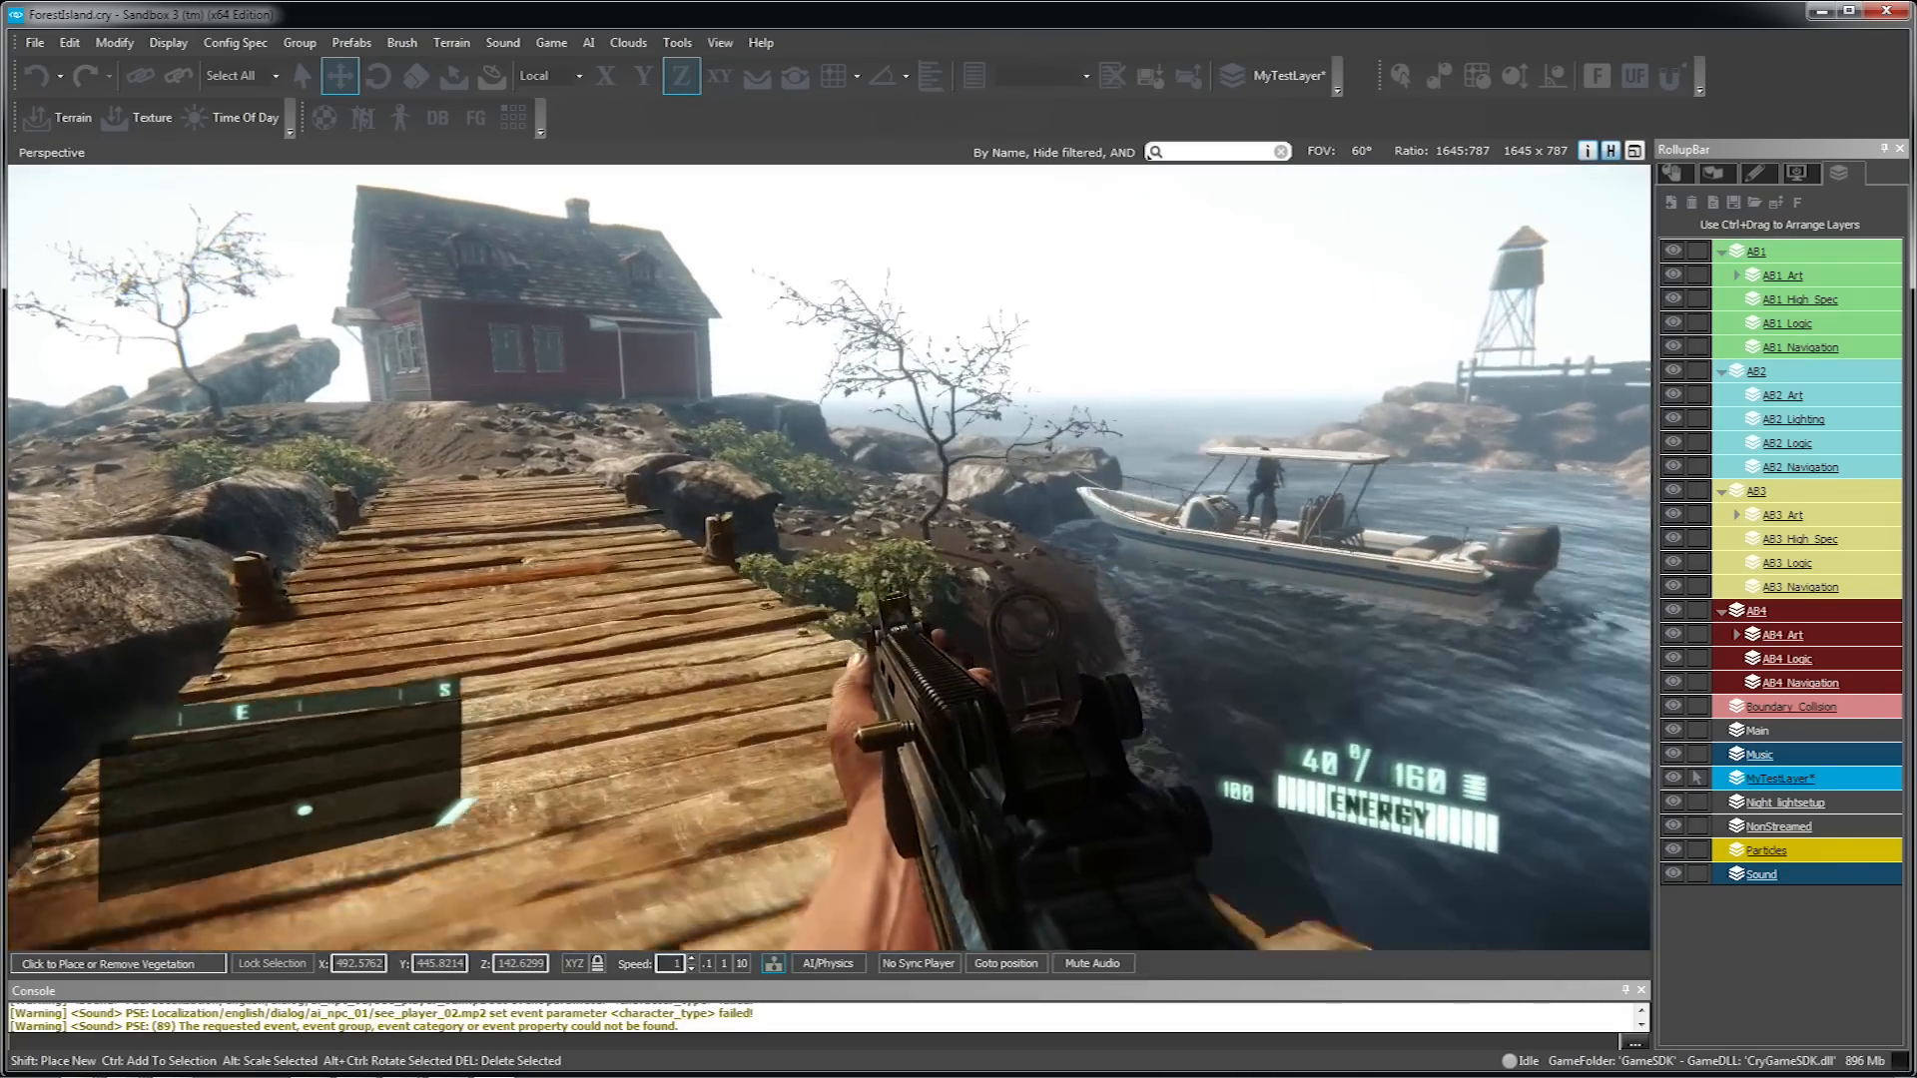
key("w")
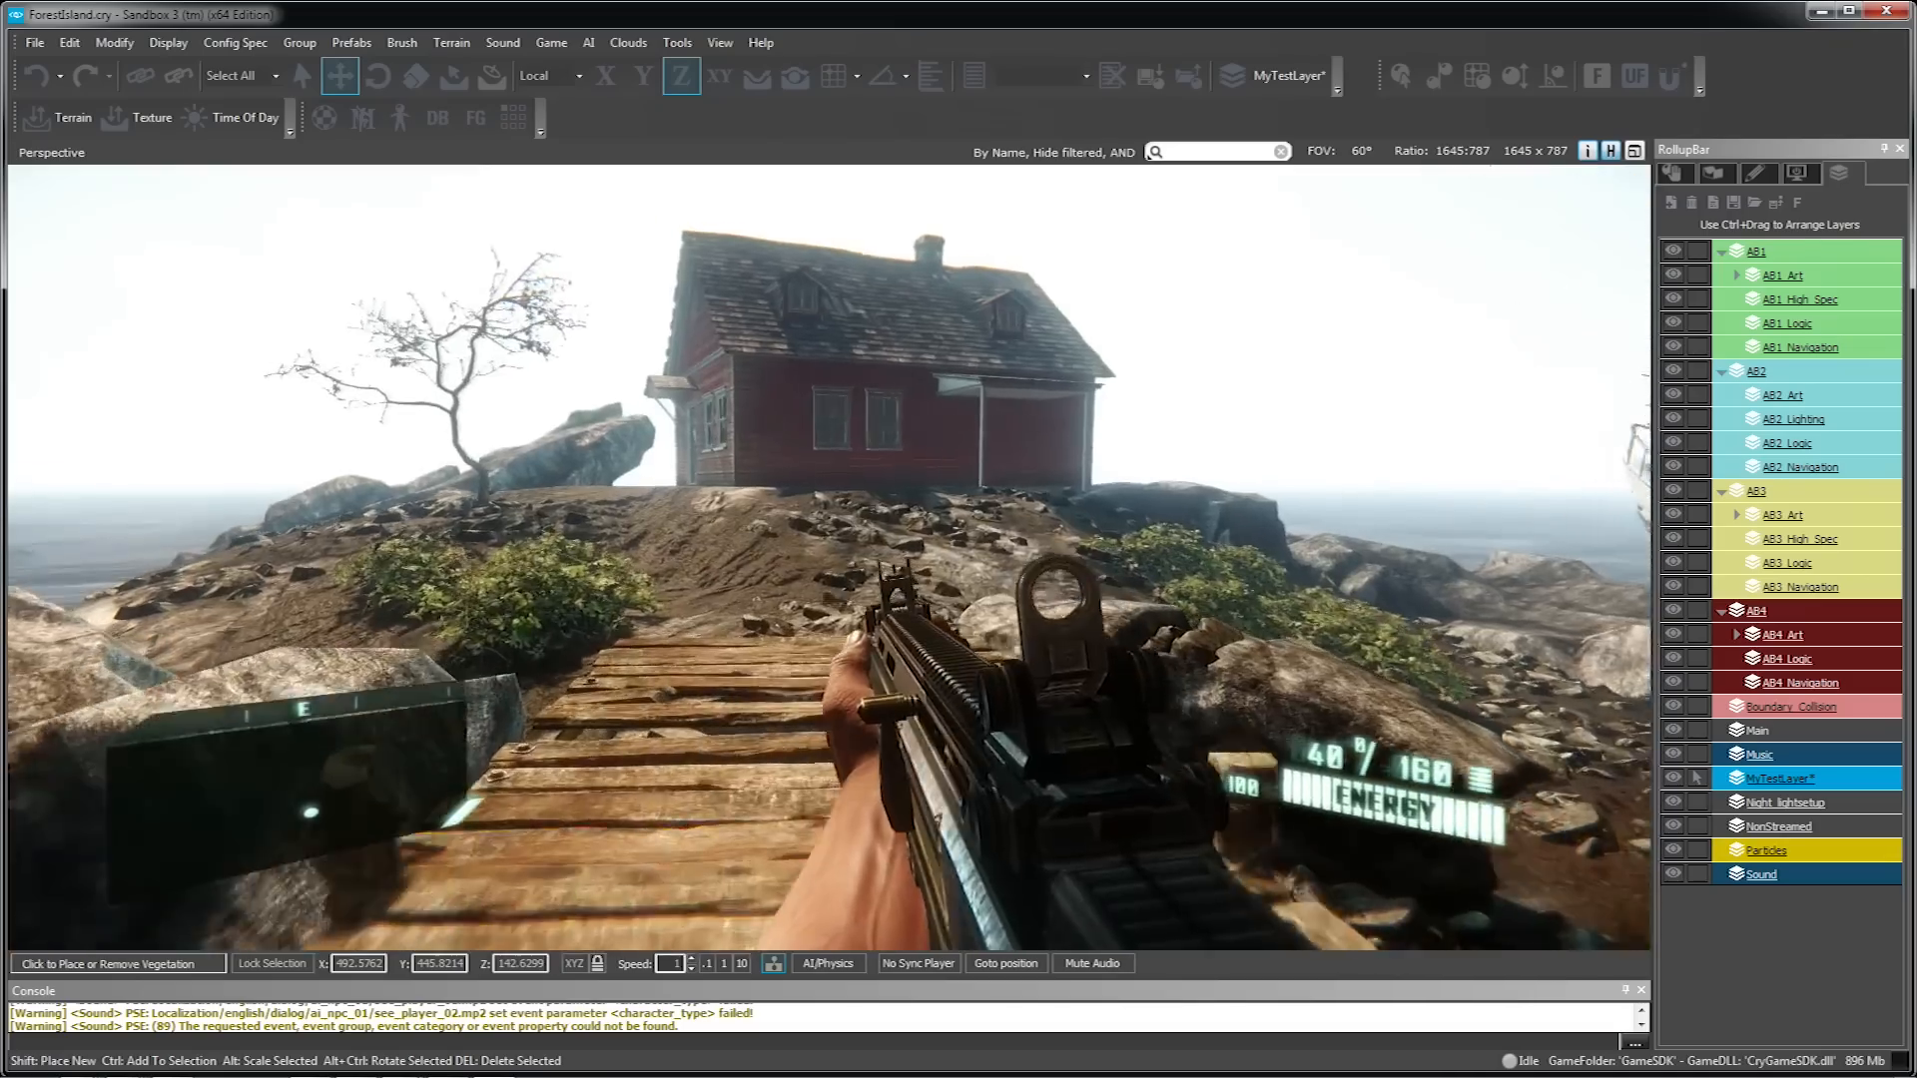
key("w")
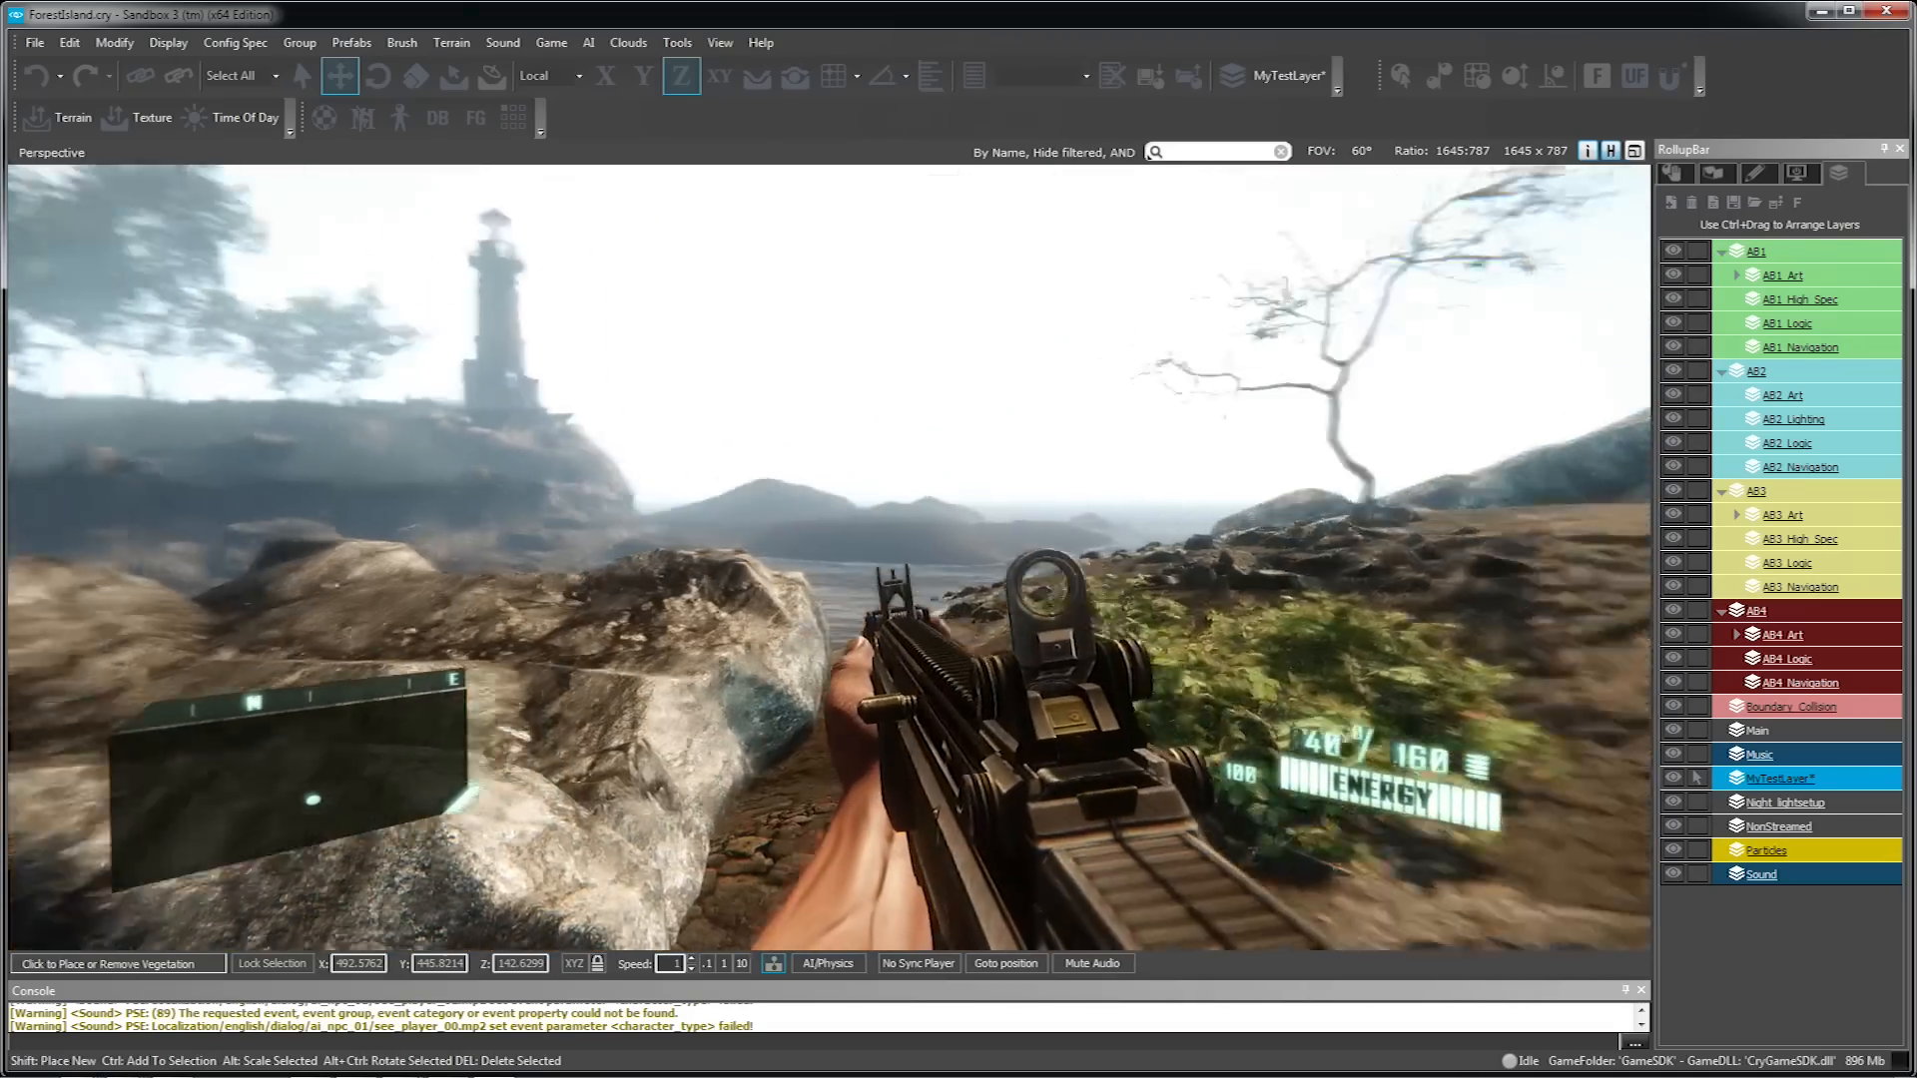
key("w")
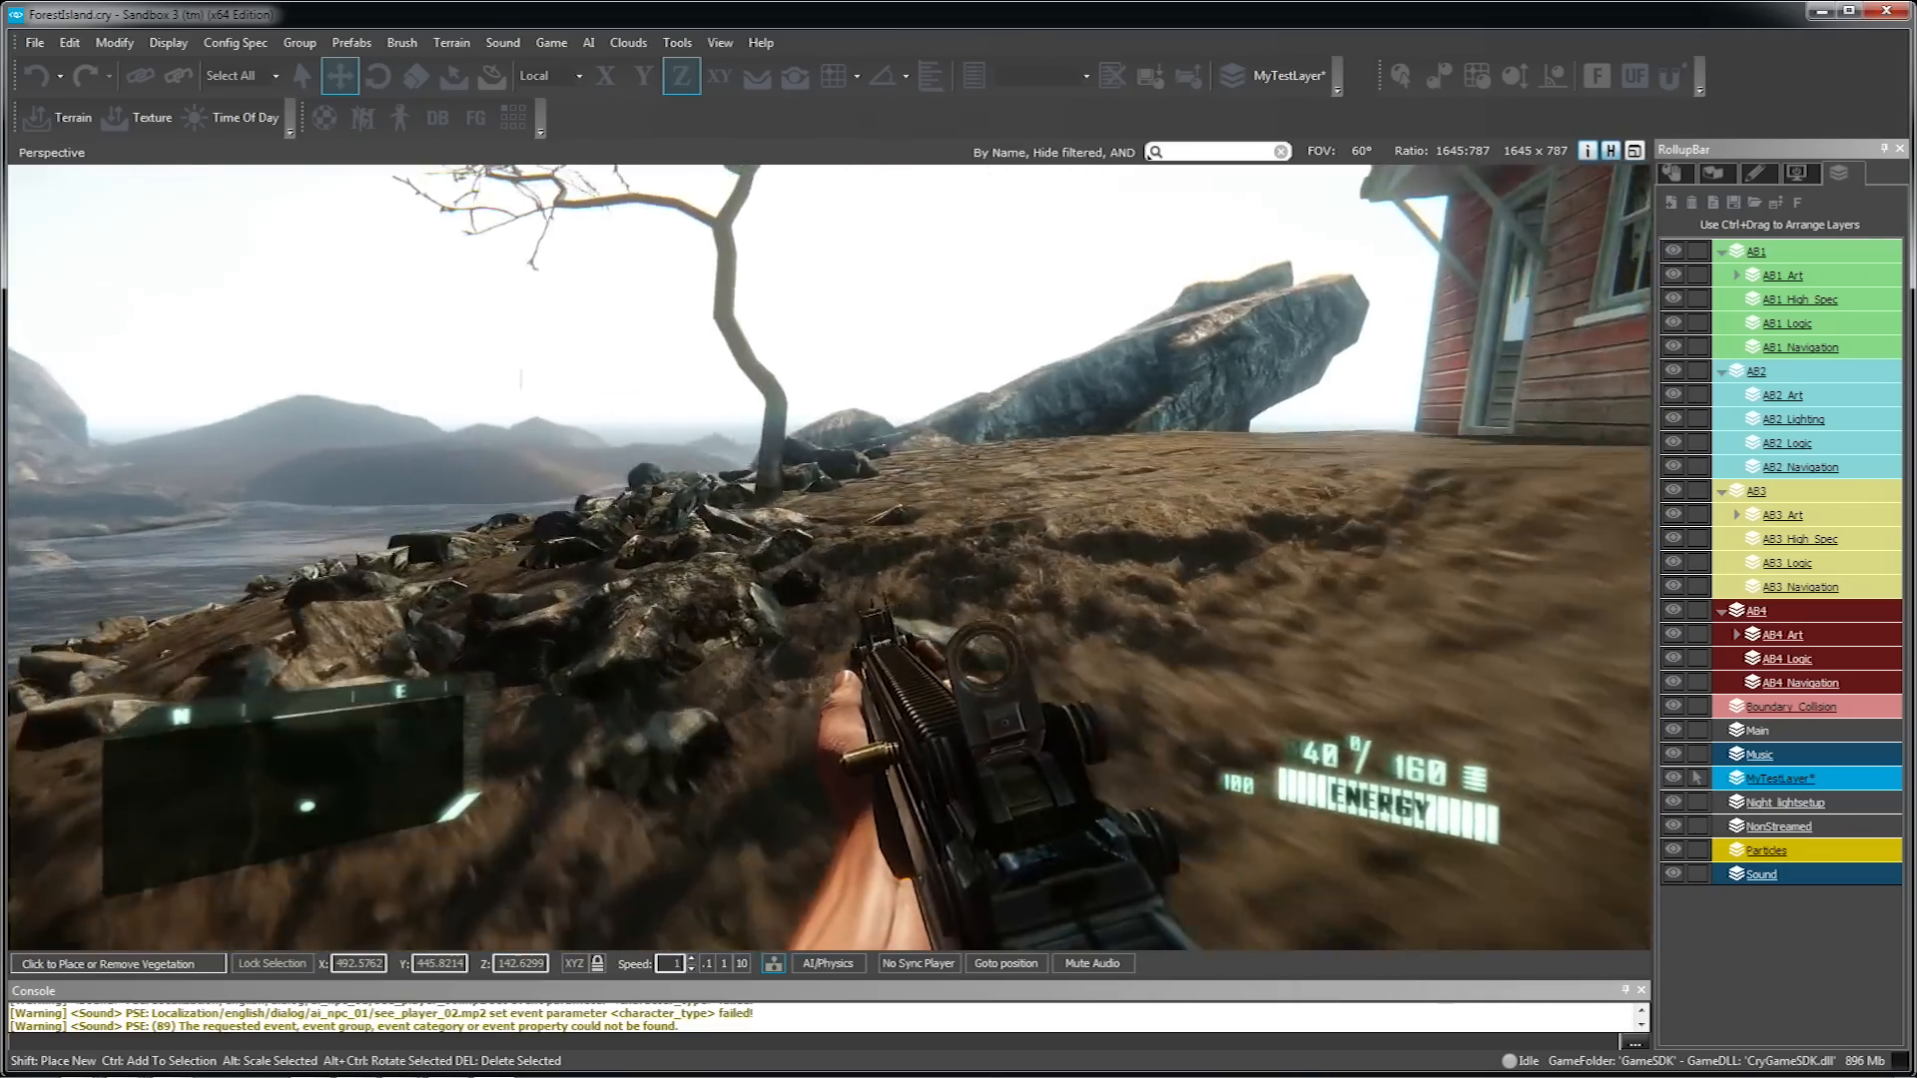